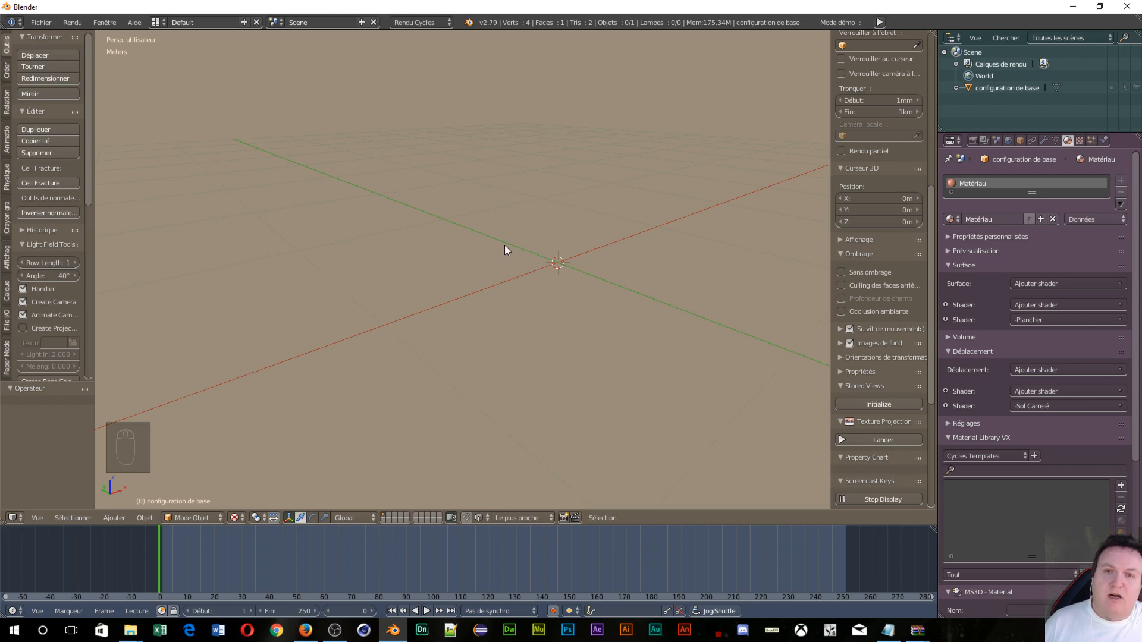
key("shift+a")
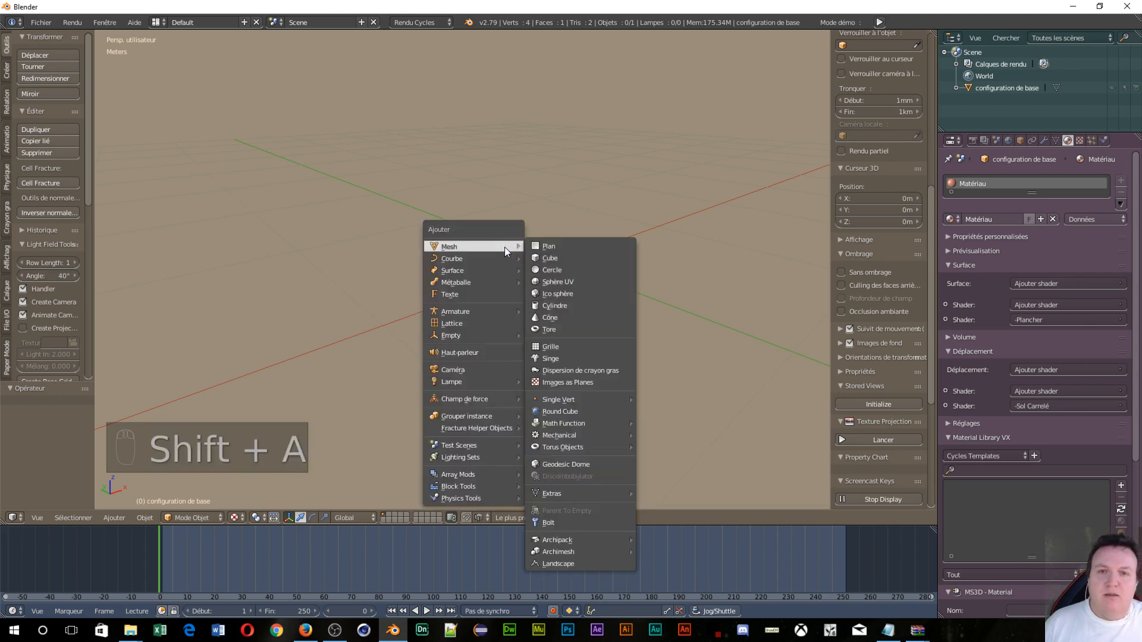
left_click(549, 246)
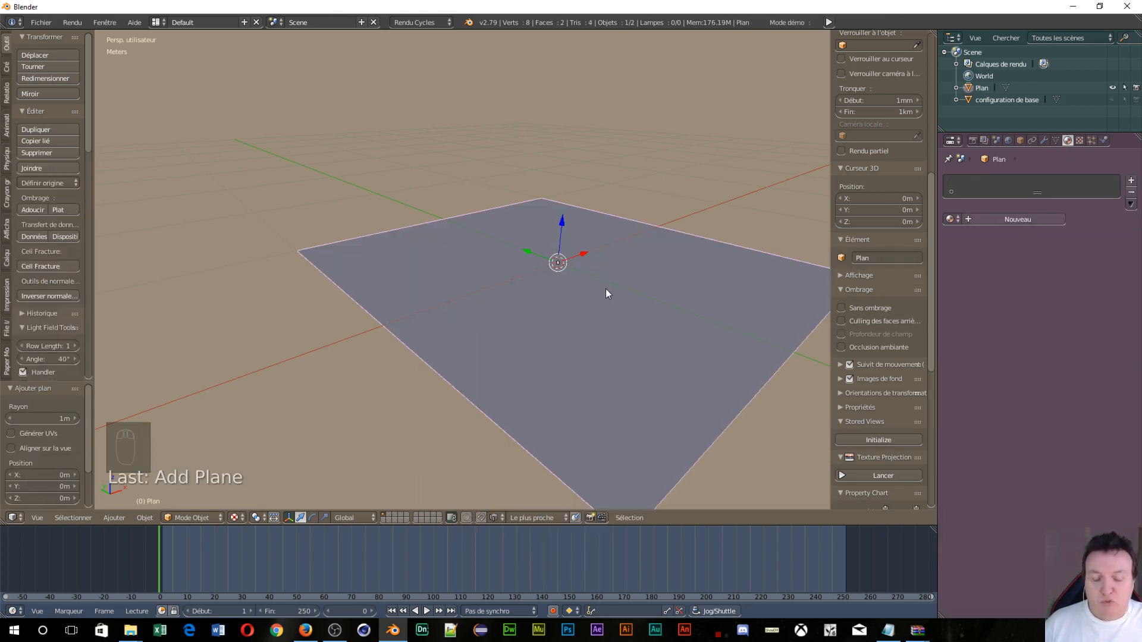
key("Delete")
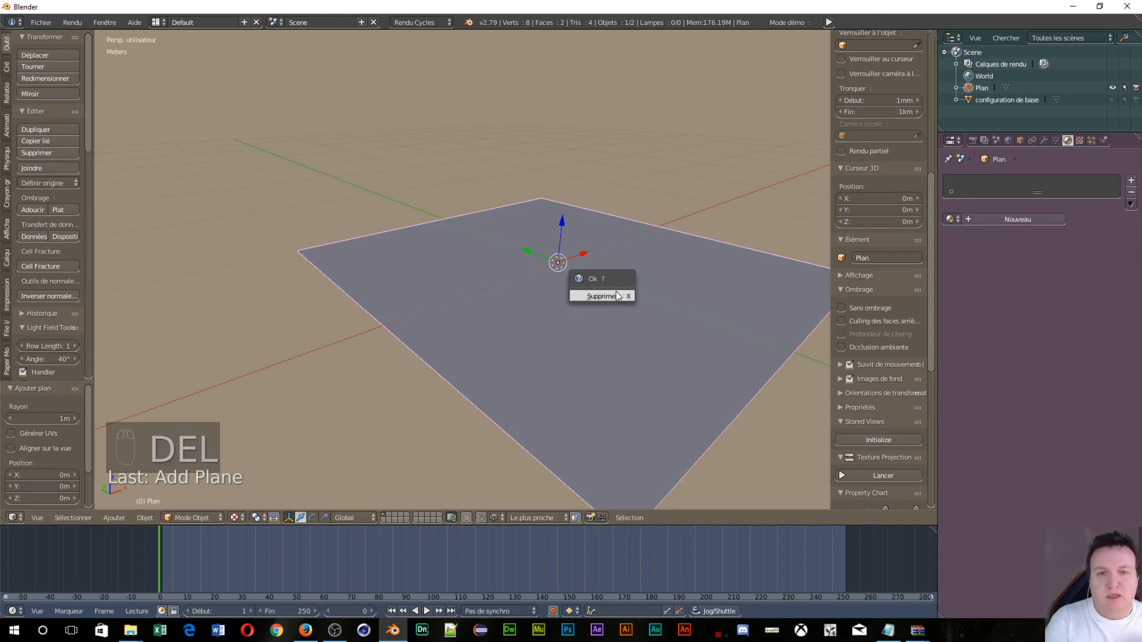
left_click(615, 291)
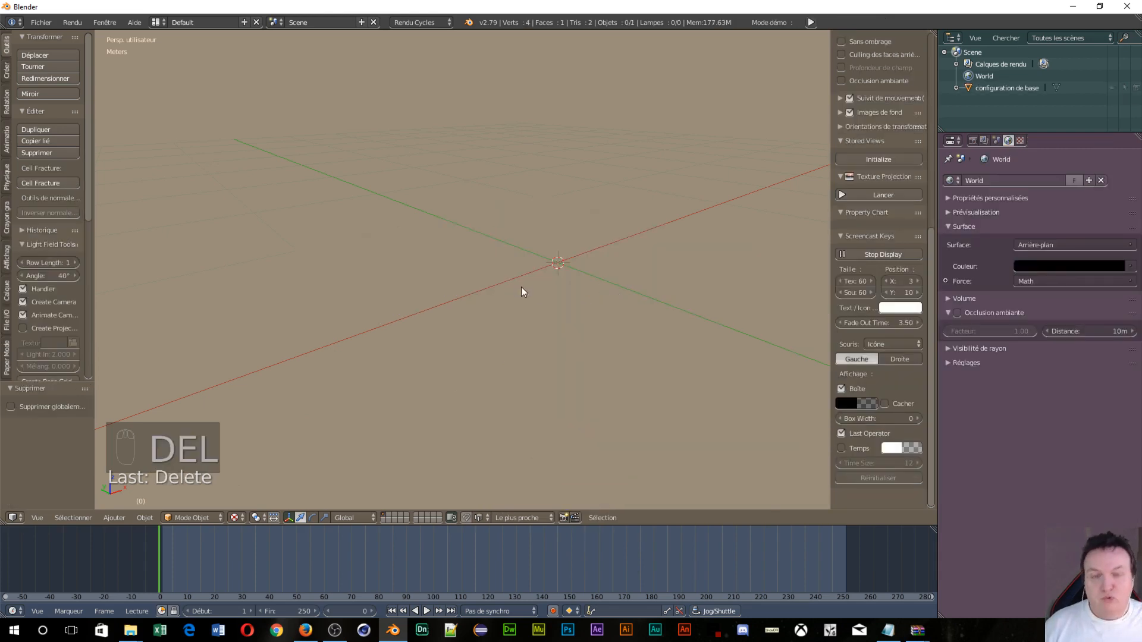
Add a mesh cylinder at the origin and scale it down uniformly to about 0.234
key("shift+a")
mouse_move(515, 288)
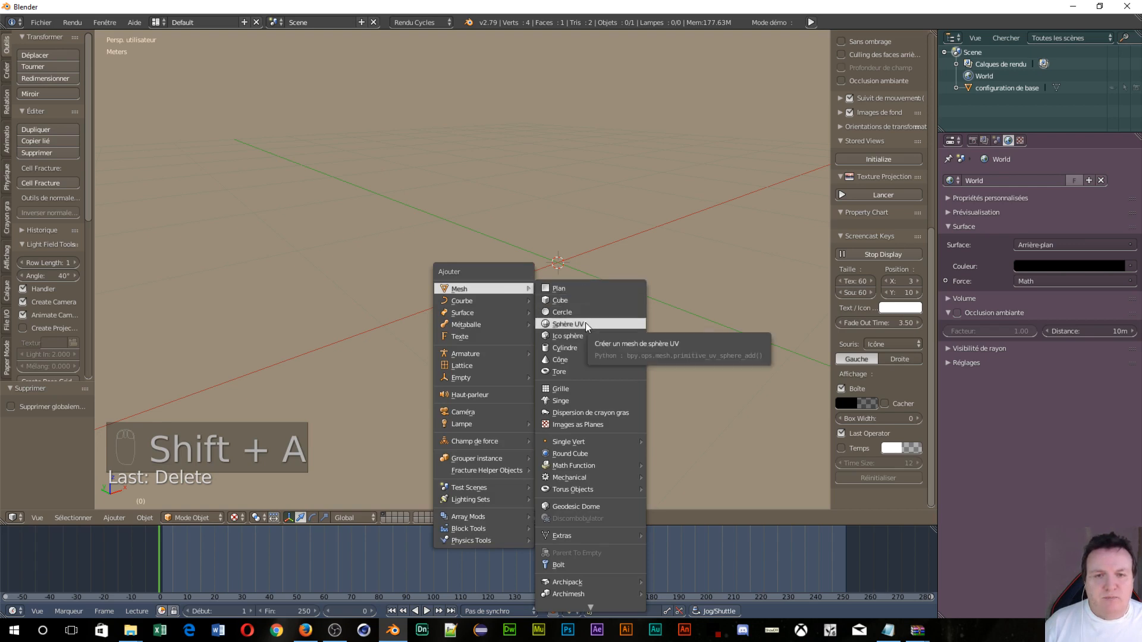
left_click(582, 348)
scroll(575, 316, "down", 2)
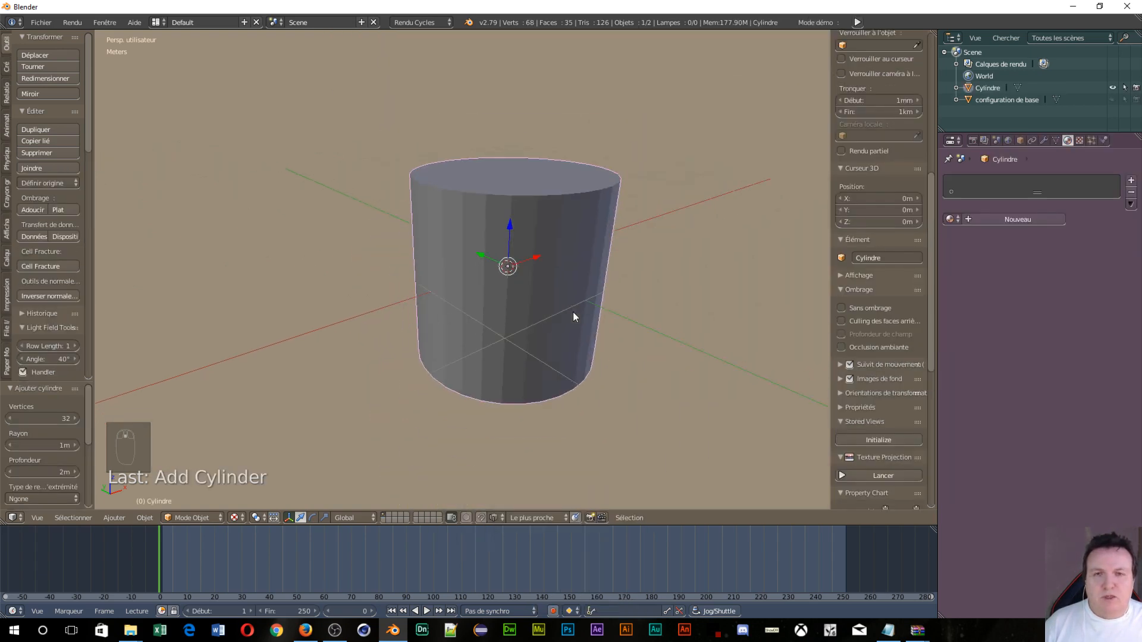
key("s")
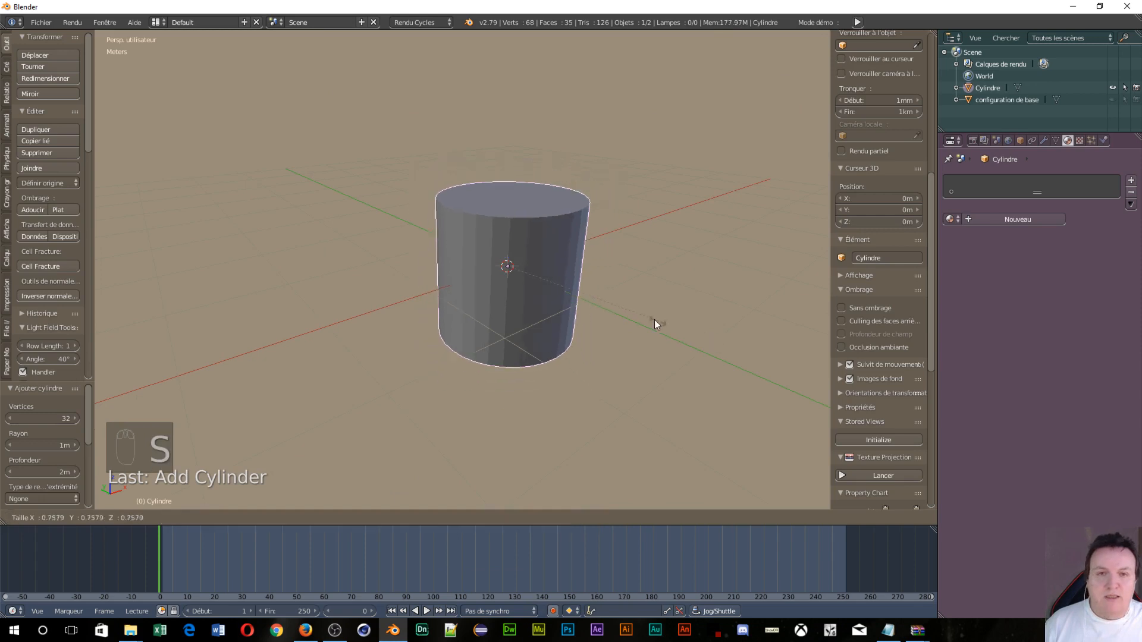
left_click(558, 277)
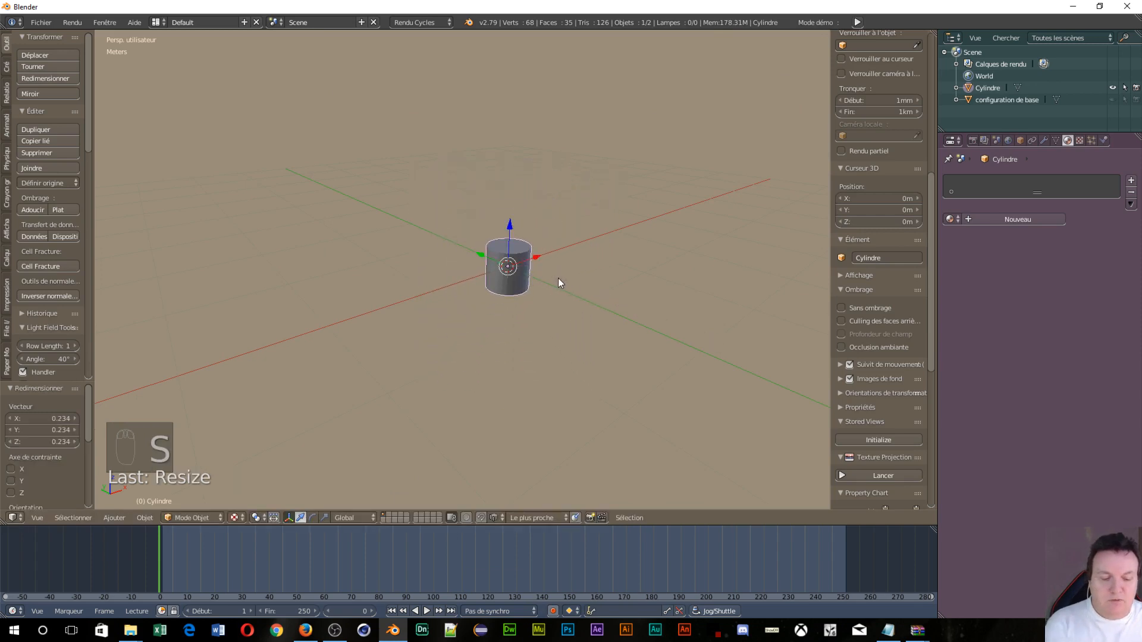
In front orthographic view, set the snap element to Increment and raise the cylinder 30 cm along Z
key("KP_1")
key("KP_5")
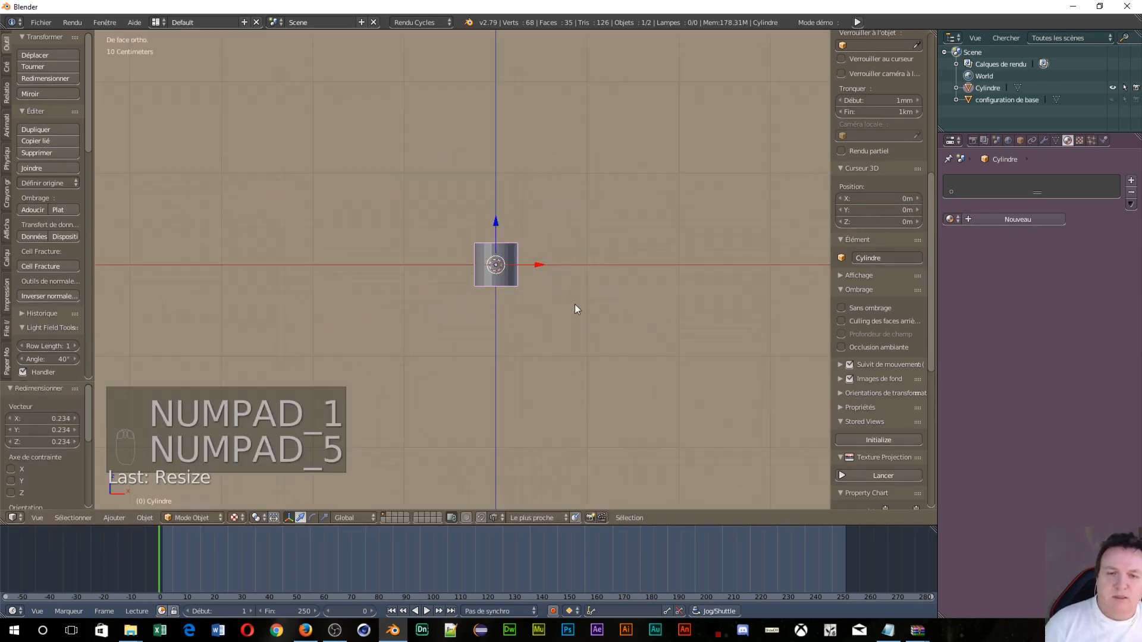
left_click(495, 516)
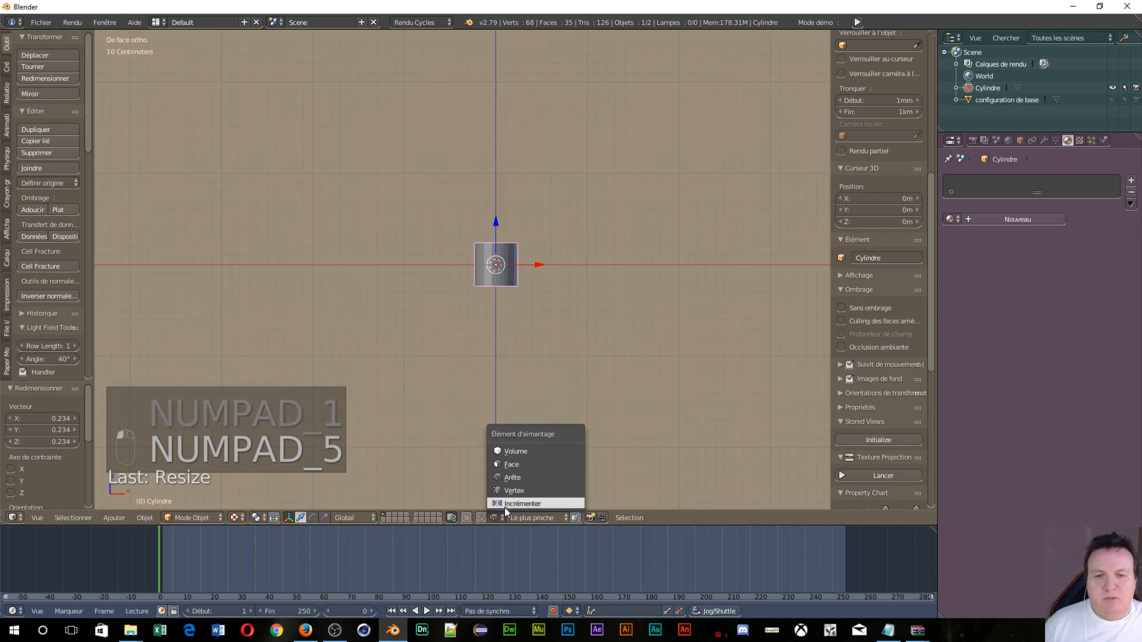
left_click(505, 504)
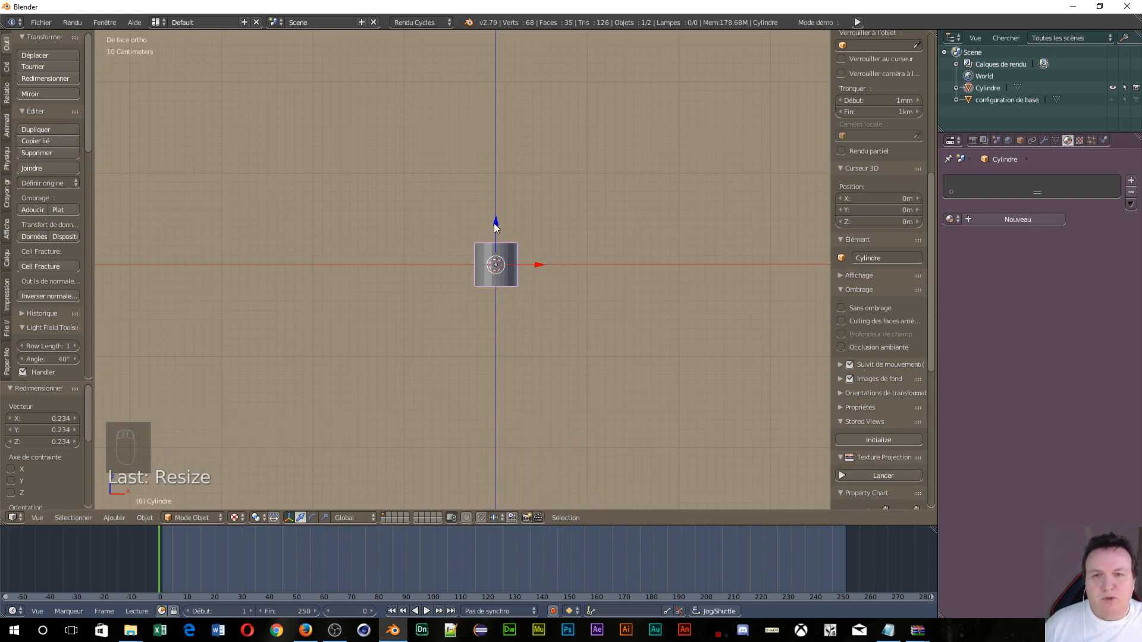
left_click_drag(495, 223, 497, 193)
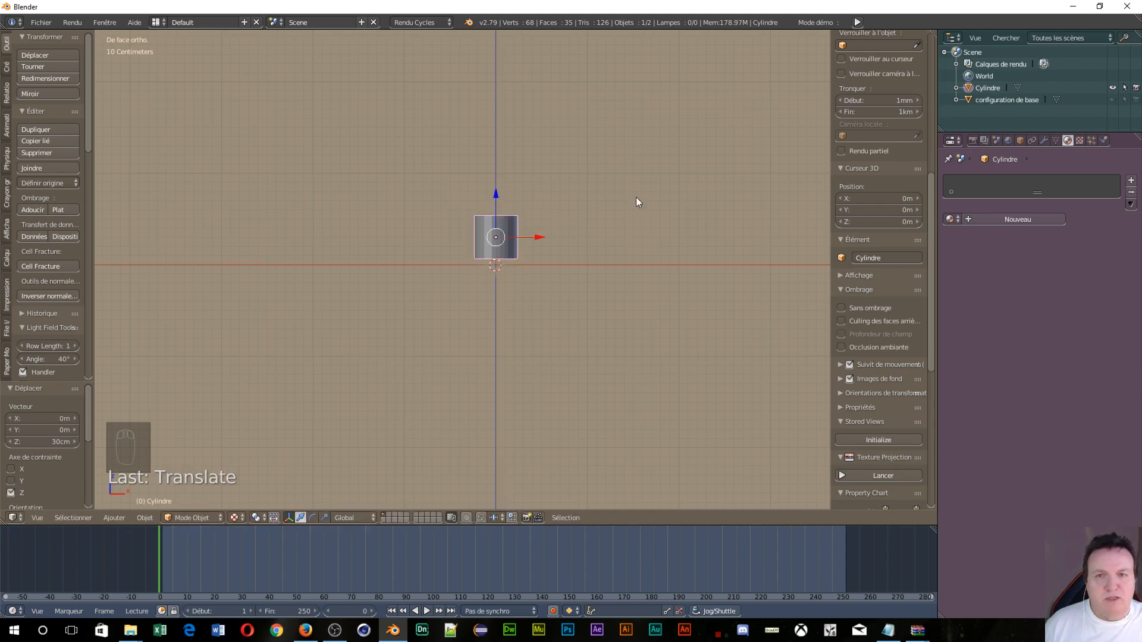
Set the cylinder's Z position to half its height by entering 46.8/2
scroll(883, 220, "up", 12)
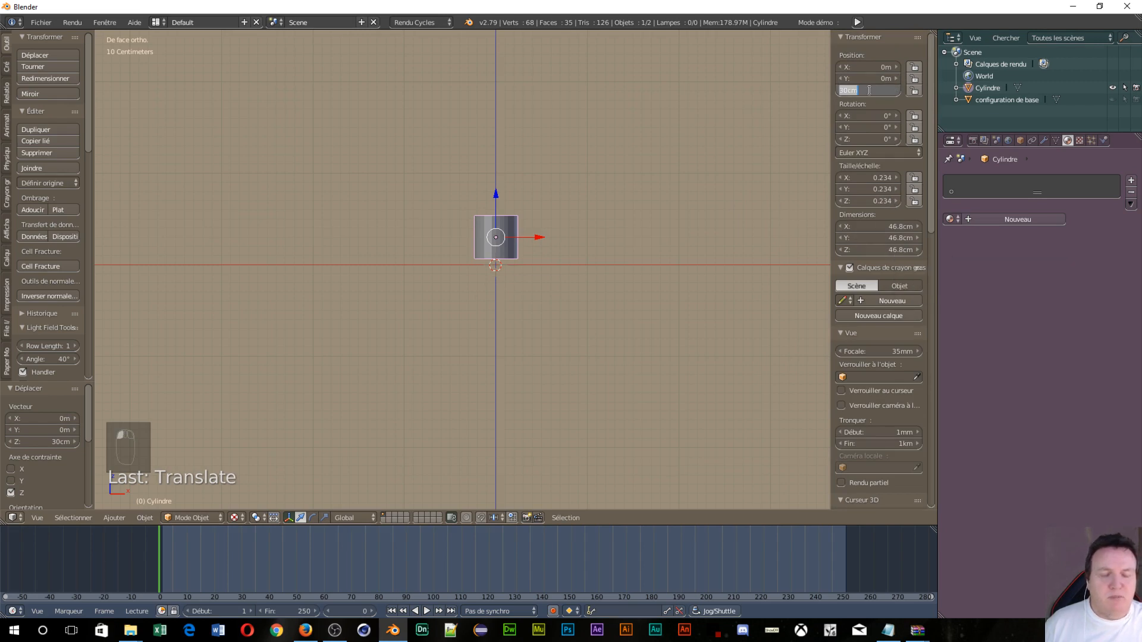
type("46.8/2")
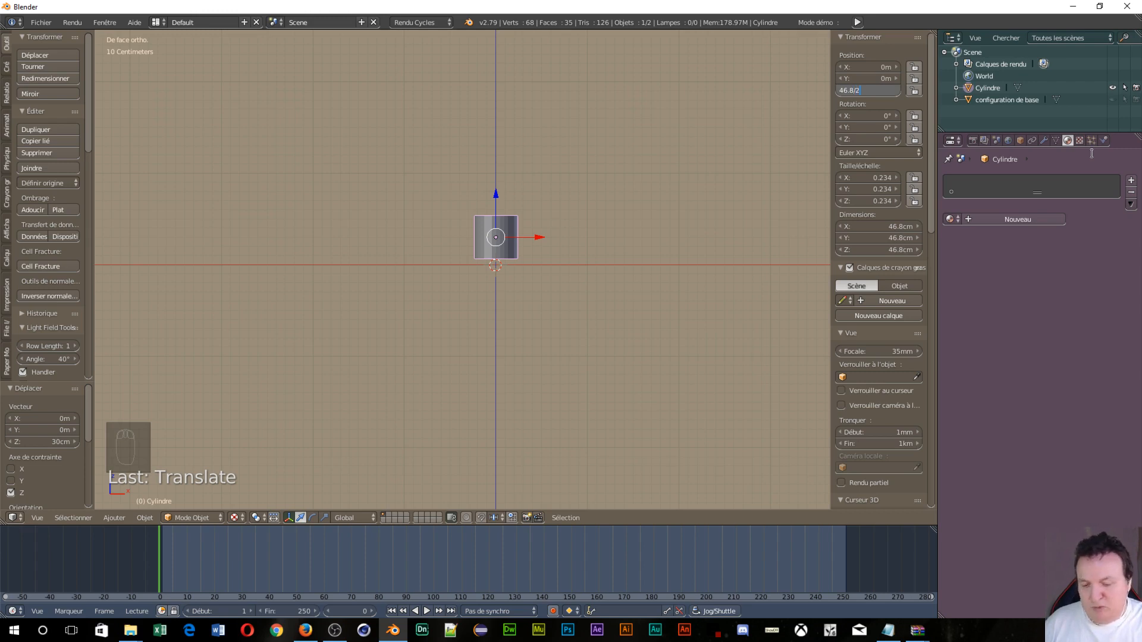
key("Return")
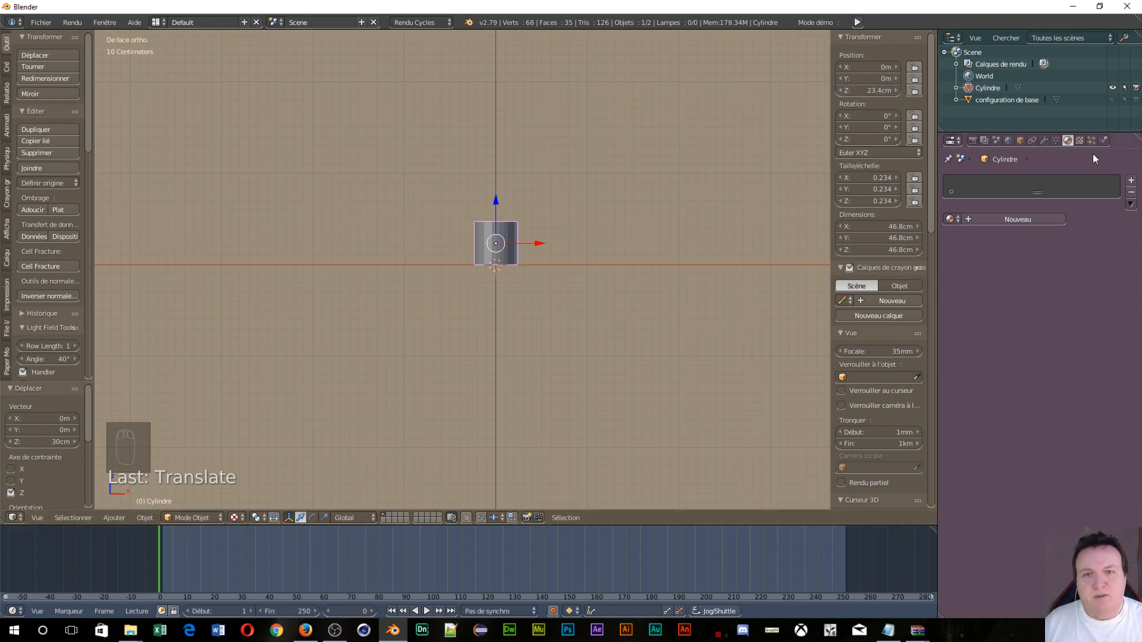
scroll(817, 481, "up", 4)
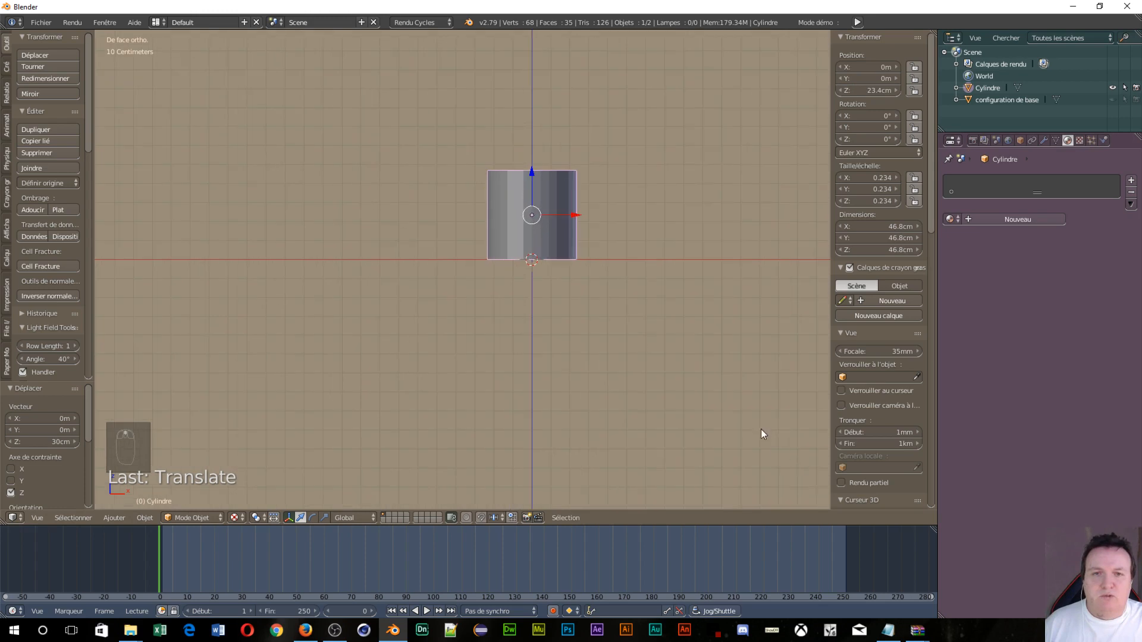
Set the cylinder's Z position to -23.4 cm so it sits just below the ground line
left_click(868, 88)
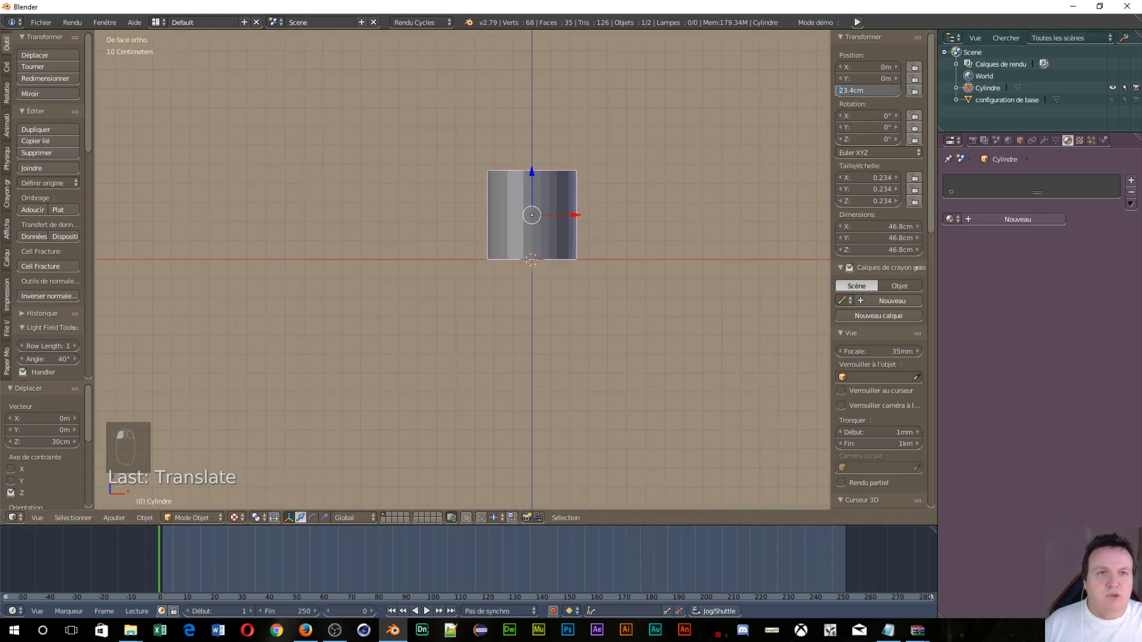
key("Home")
type("-")
key("Return")
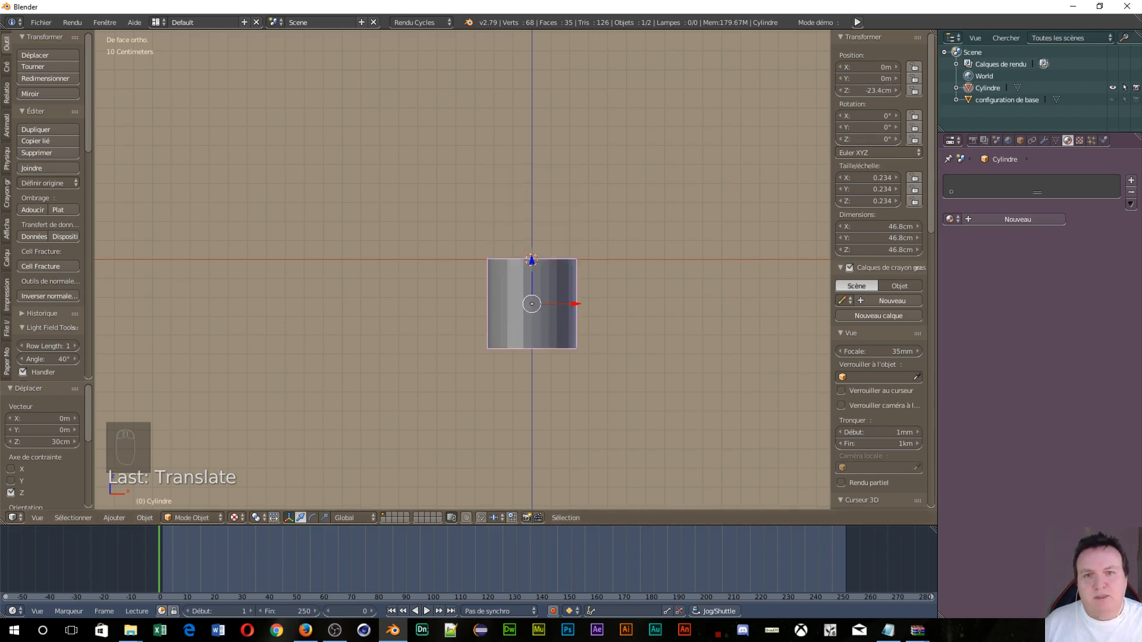
Put the cylinder in edit mode and switch mesh selection to faces
scroll(365, 348, "down", 4)
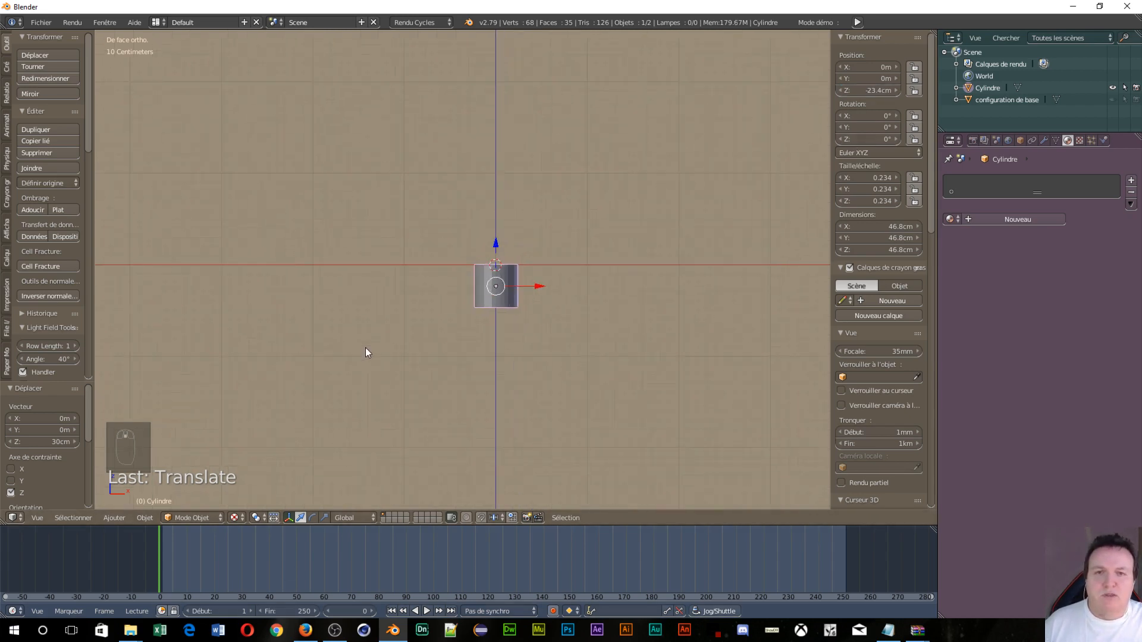
middle_click_drag(365, 347, 477, 419)
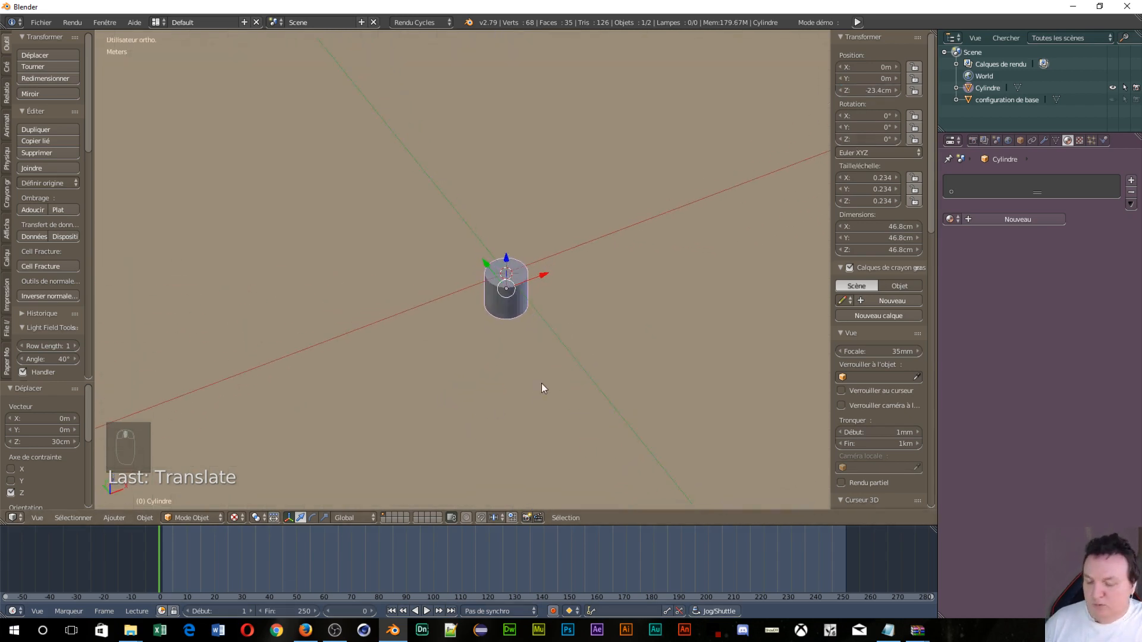
key("Tab")
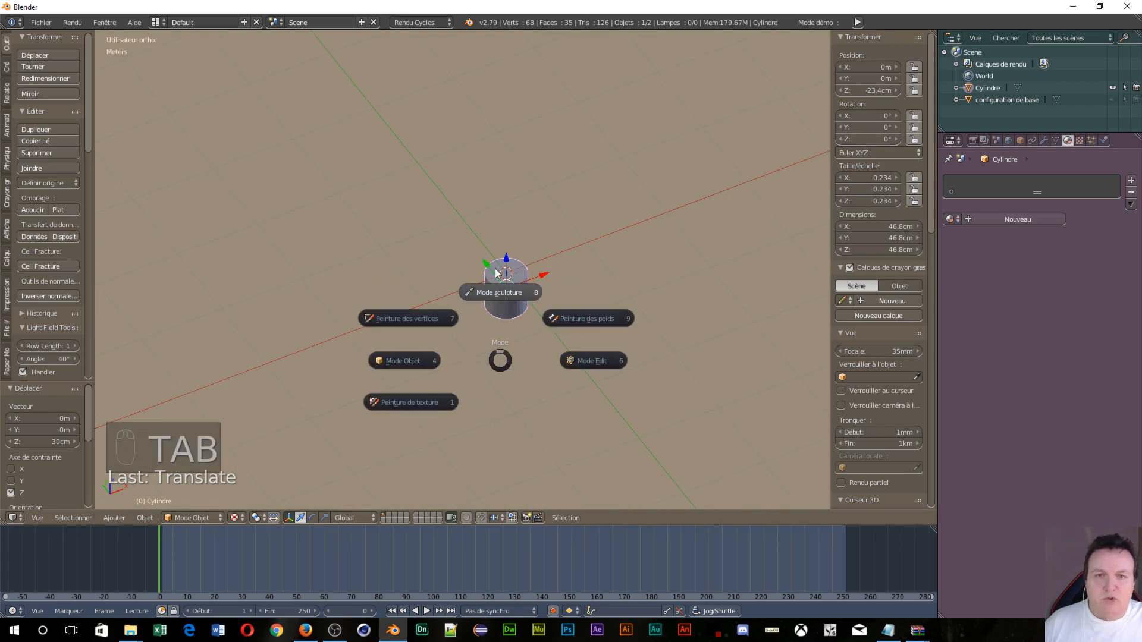
left_click(590, 360)
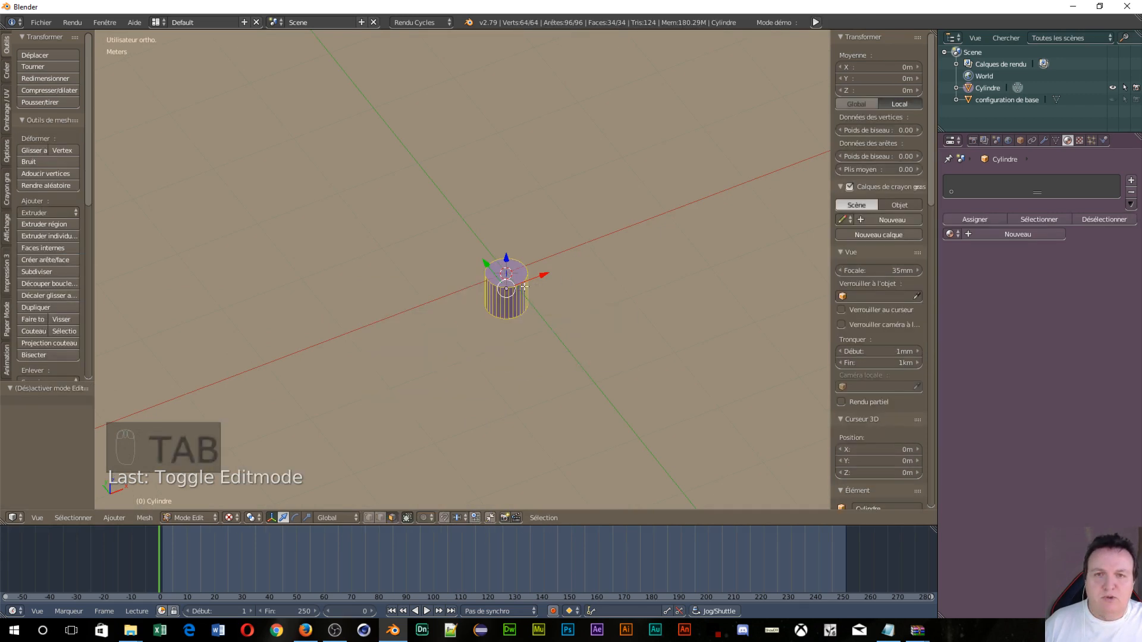
scroll(553, 329, "up", 4)
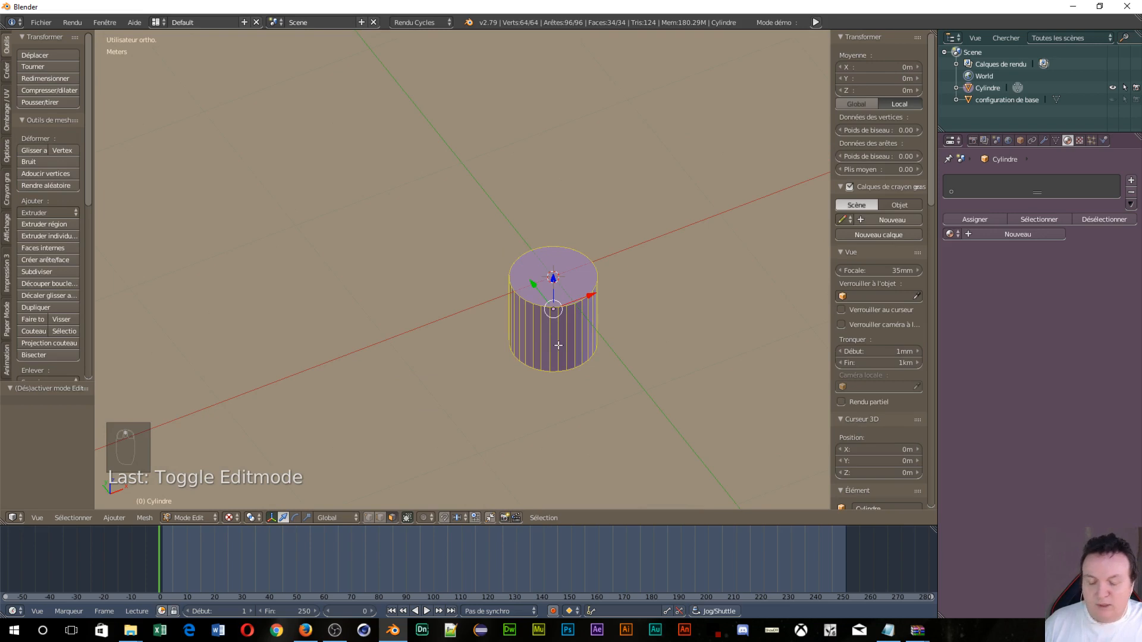
key("ctrl+Tab")
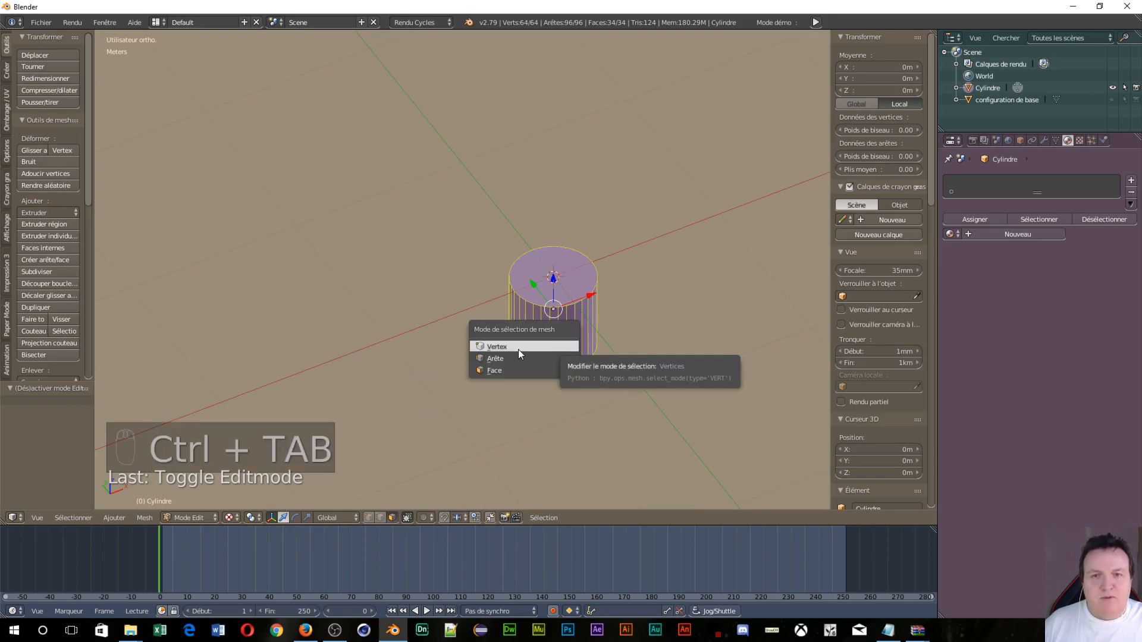
left_click(492, 372)
Clear the selection and delete only the cylinder's top face
key("a")
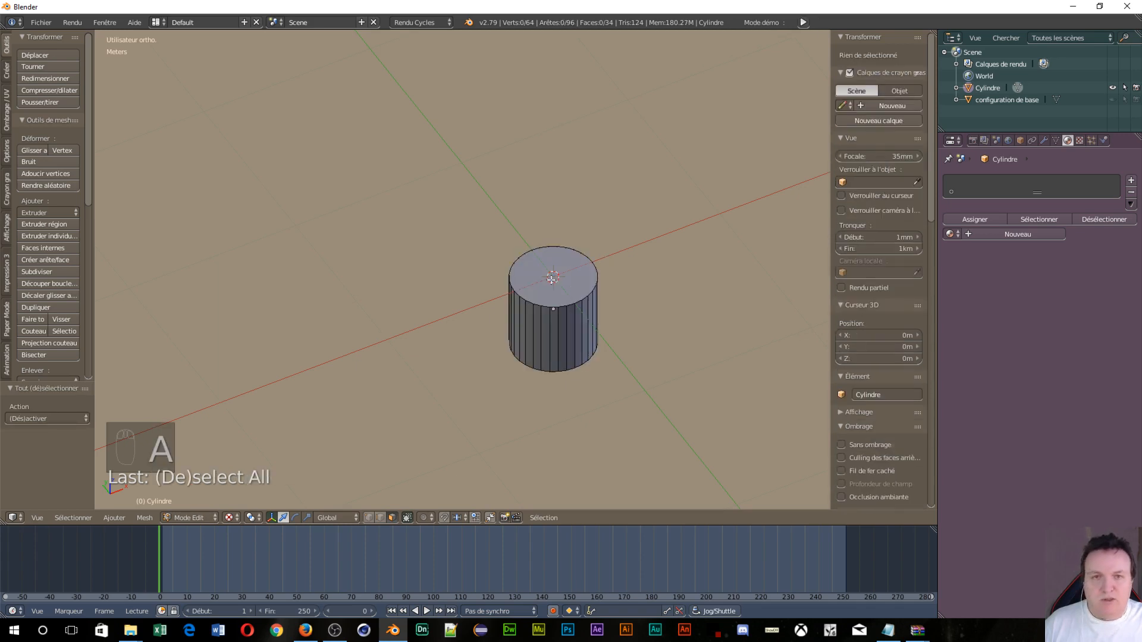
right_click(560, 288)
key("x")
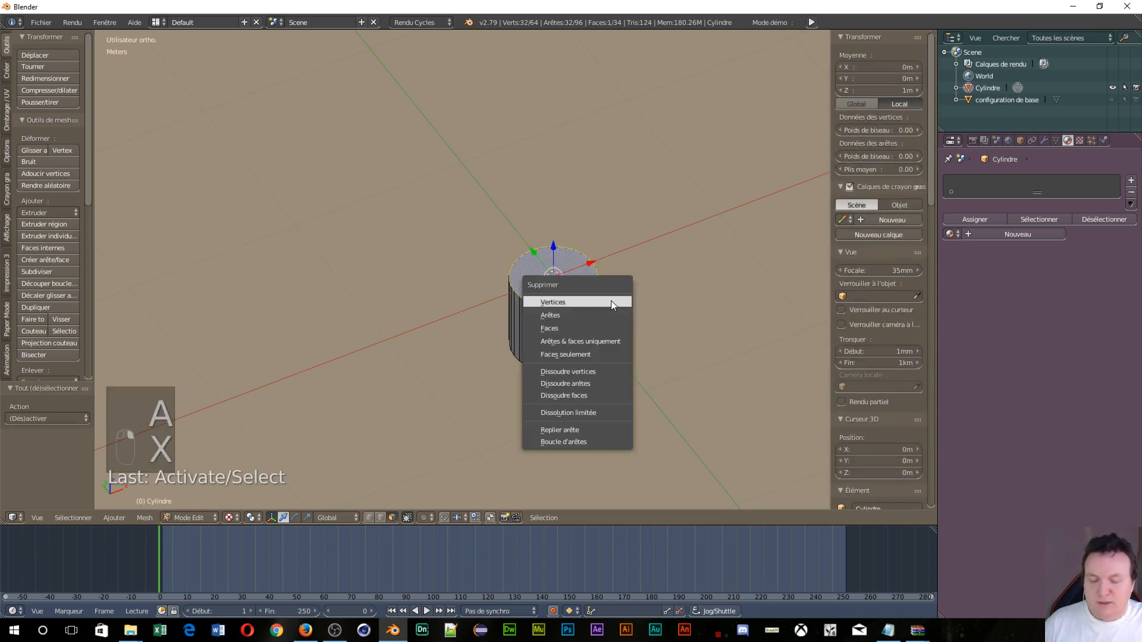
left_click(587, 327)
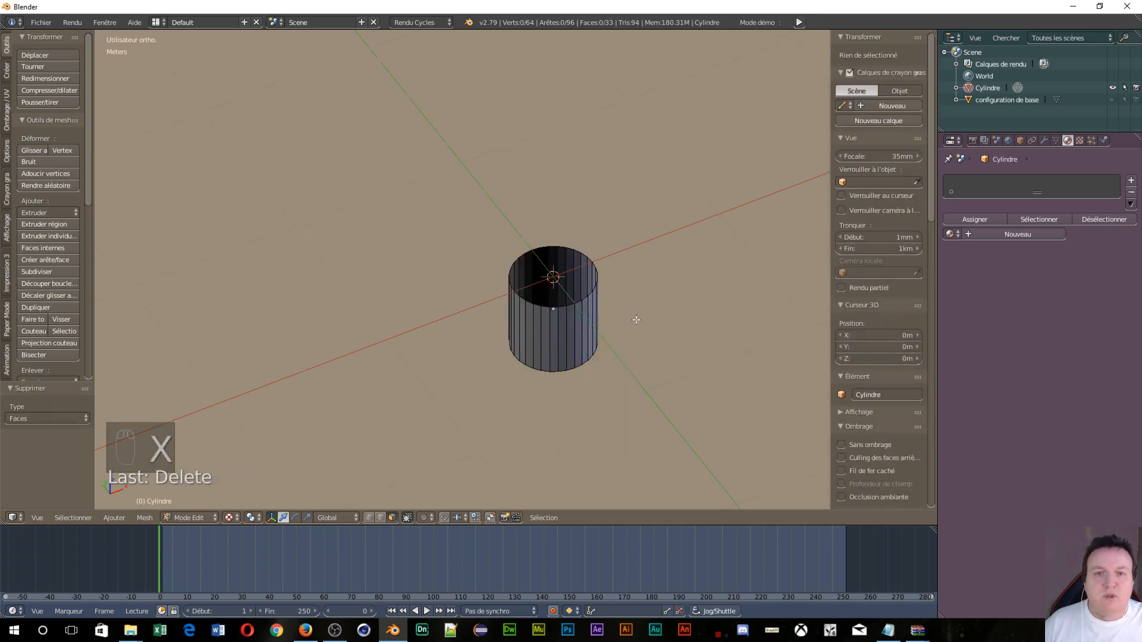
Show the open cylinder in wireframe and switch mesh selection to edges
scroll(598, 322, "up", 4)
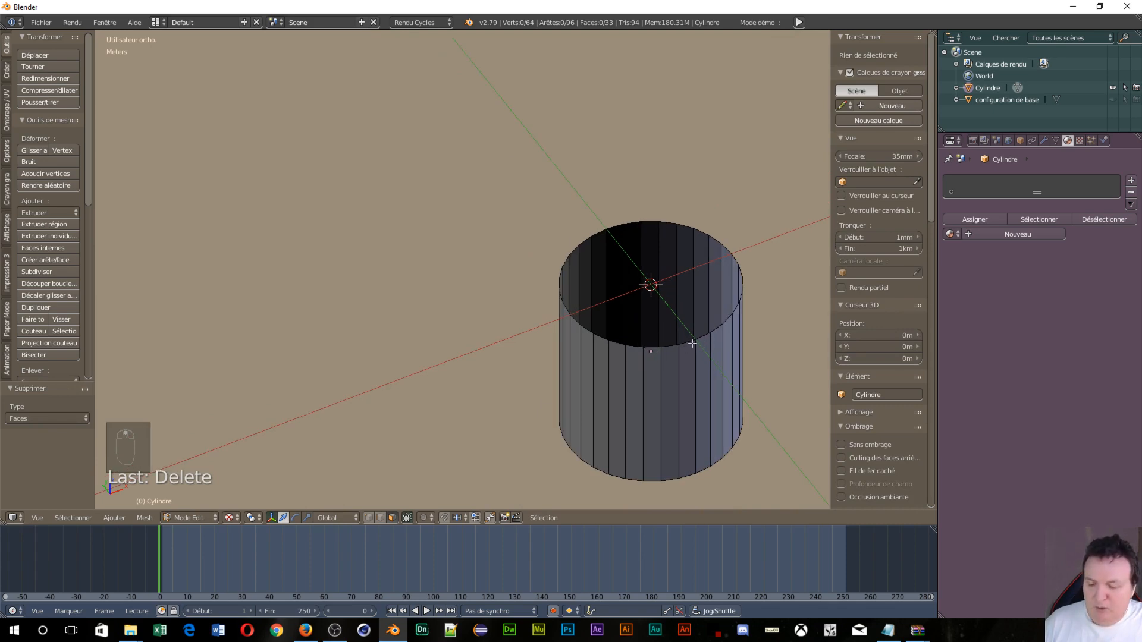
key("z")
left_click(771, 342)
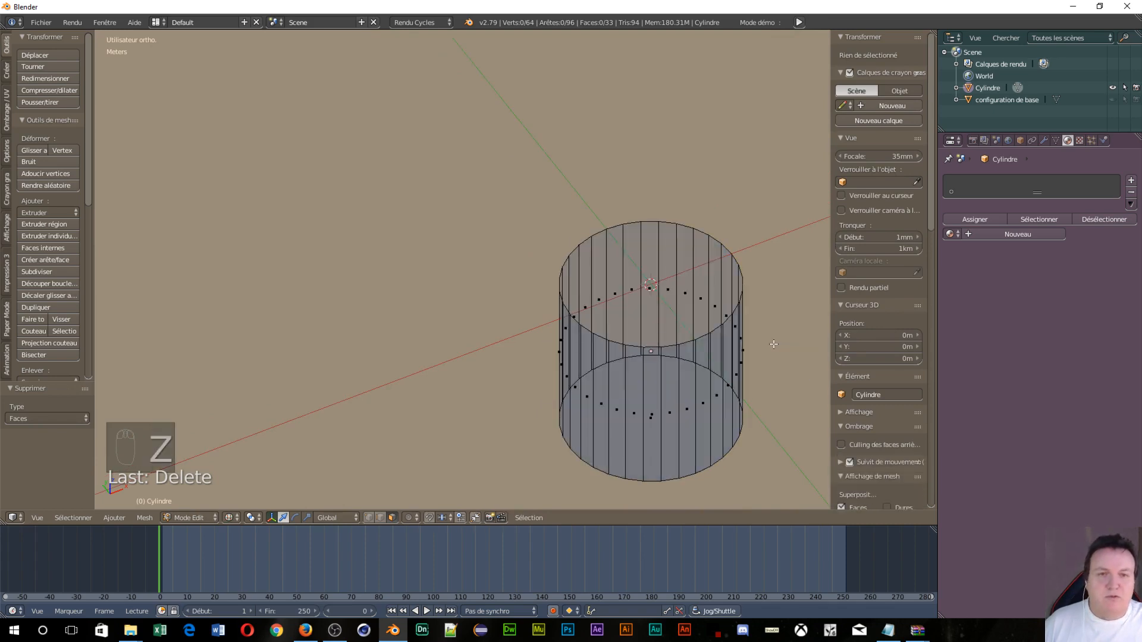
key("ctrl+Tab")
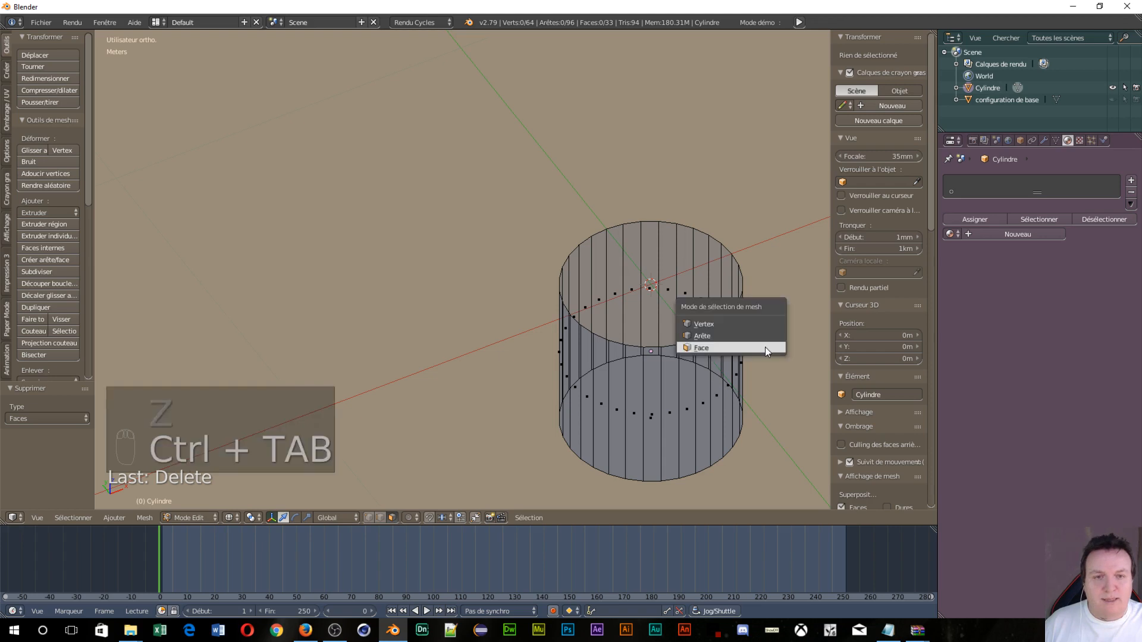
left_click(703, 333)
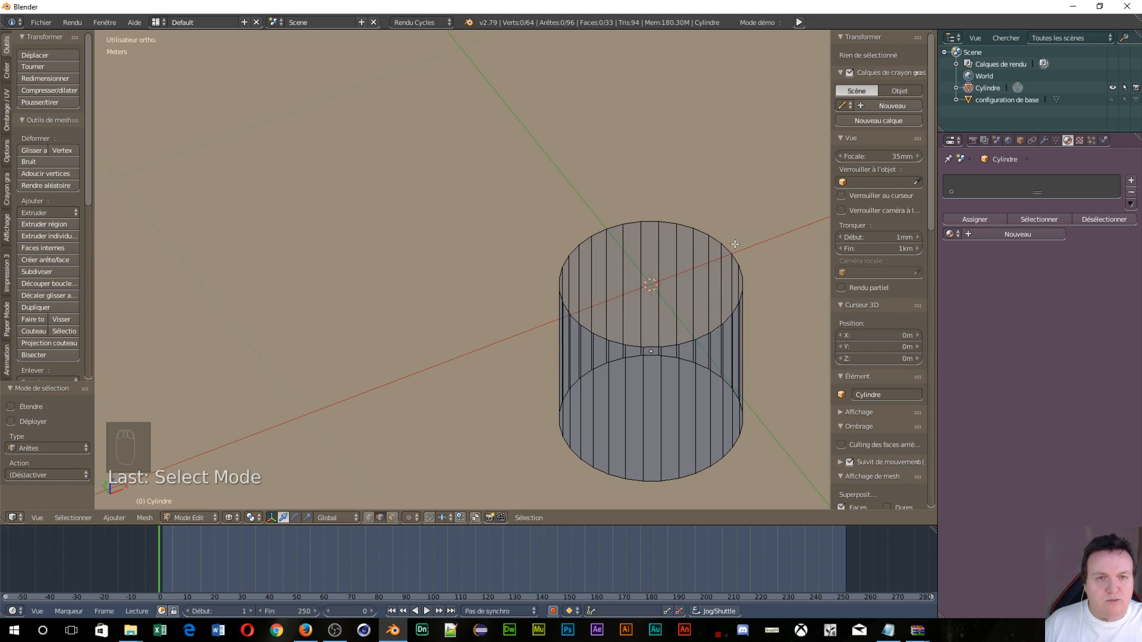
Extrude the cylinder's top edge loop in place and scale the new loop outward to about 1.062
right_click(676, 221, "alt")
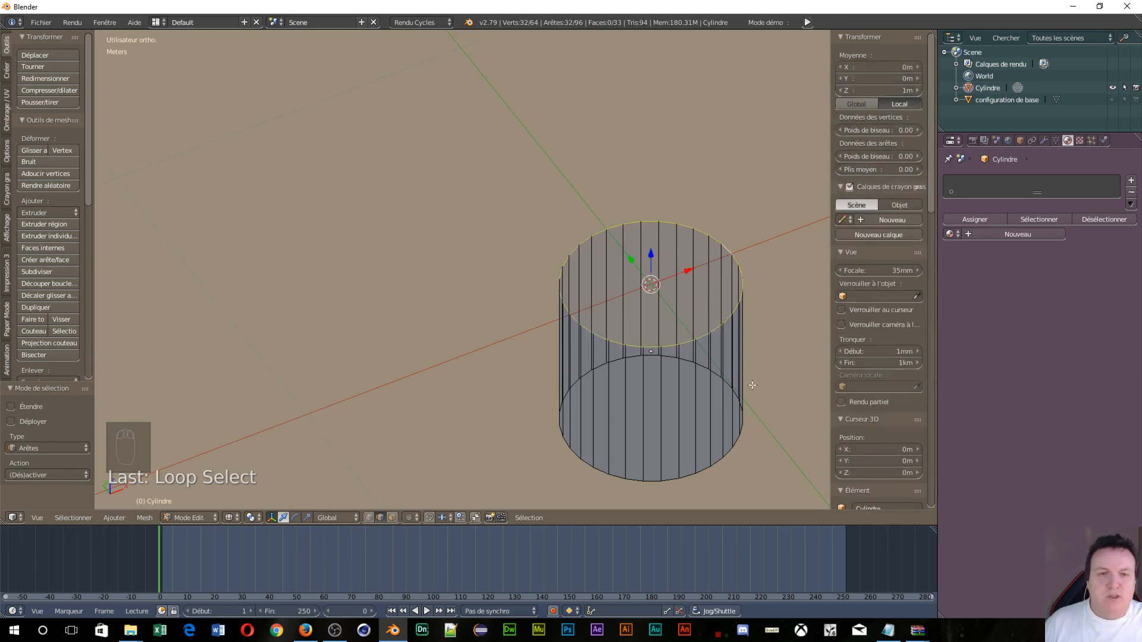
key("e")
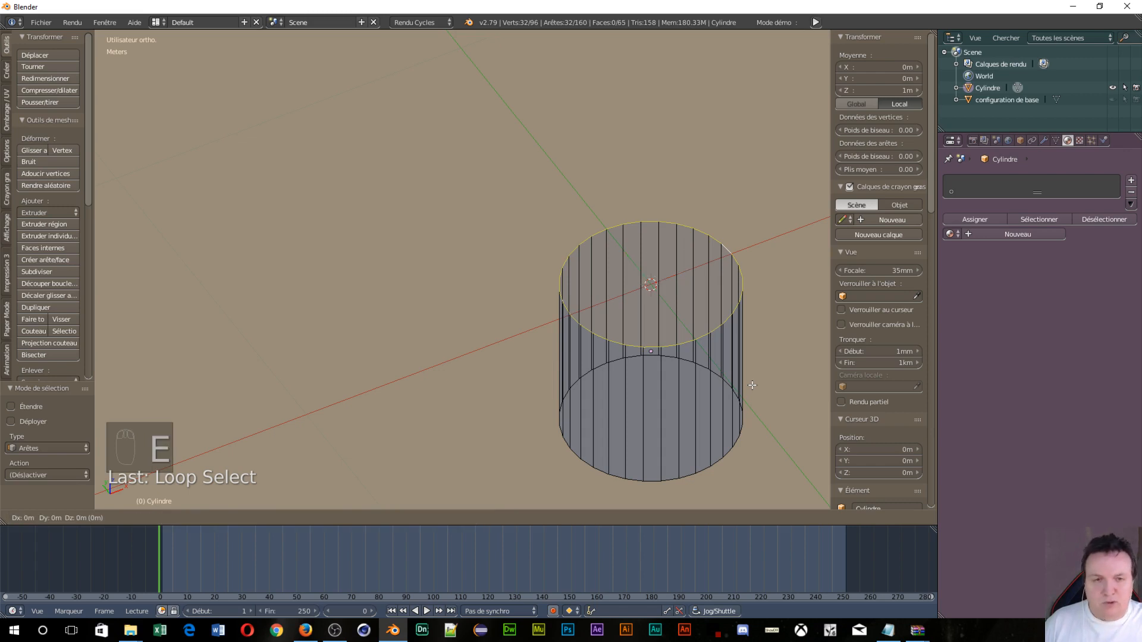
right_click(752, 385)
key("s")
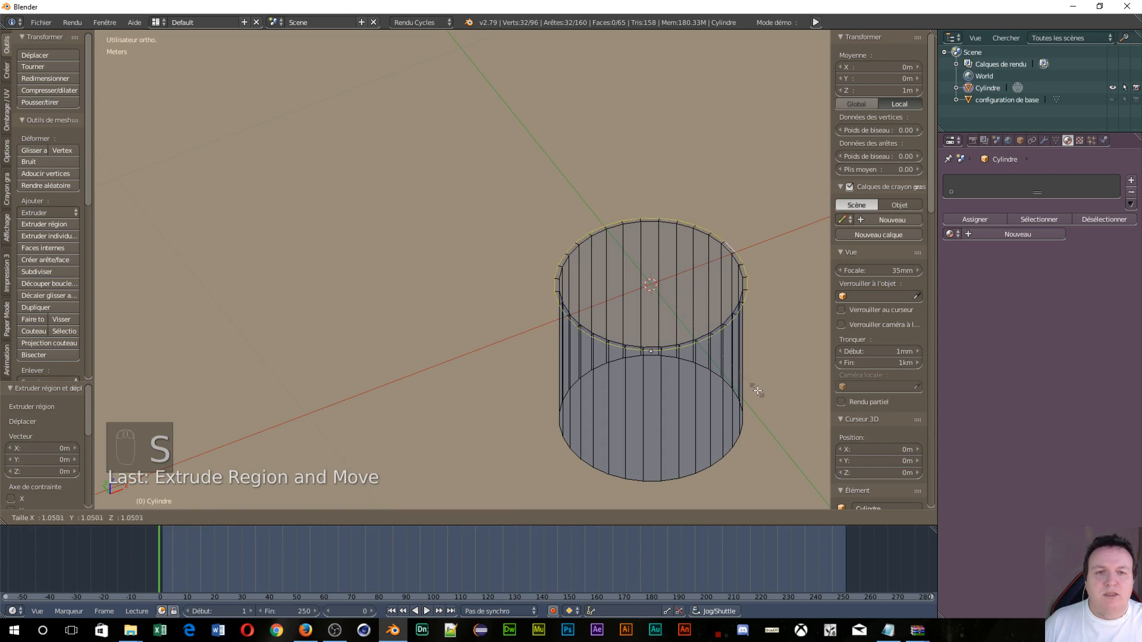
left_click(758, 390)
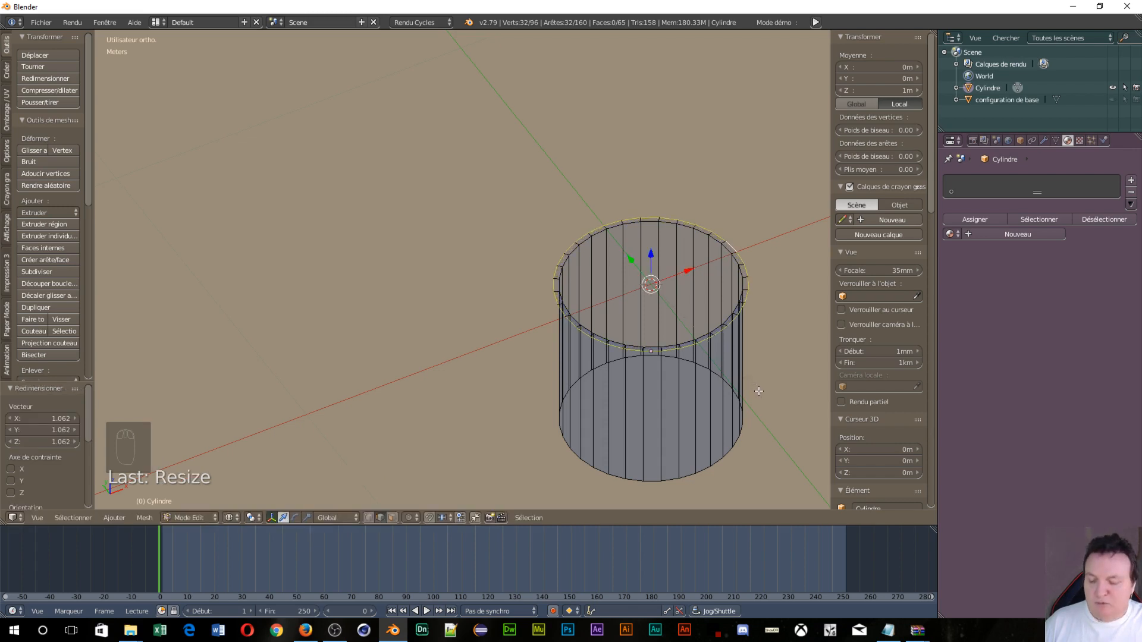
Extrude the cylinder's outer rim loop in place and scale the new loop outward to about 2.662
key("e")
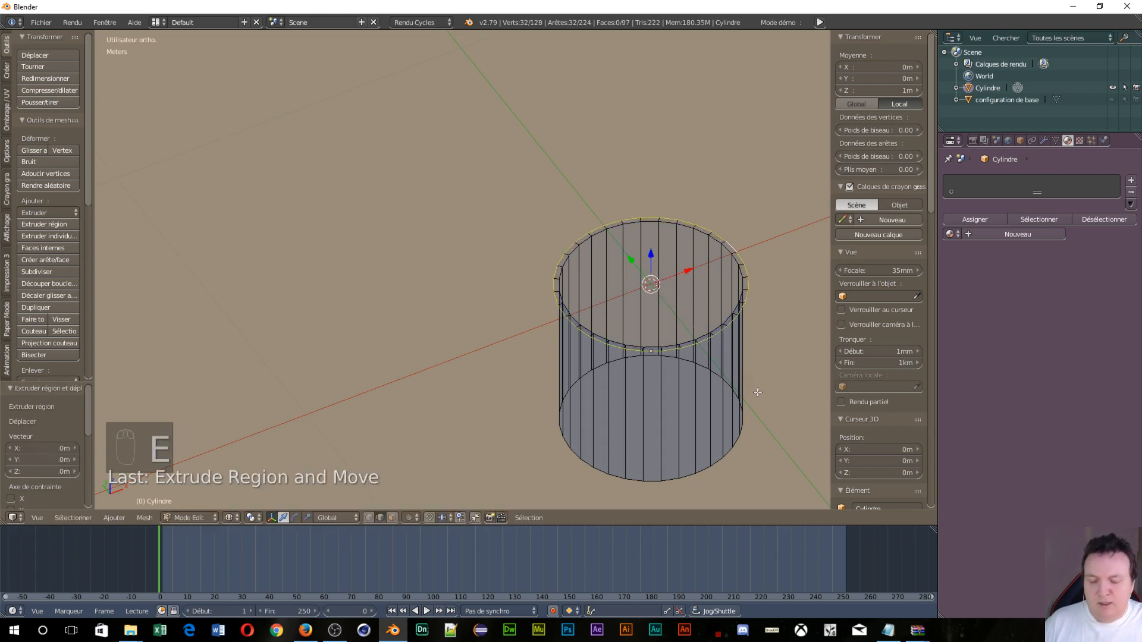
key("s")
left_click(247, 41)
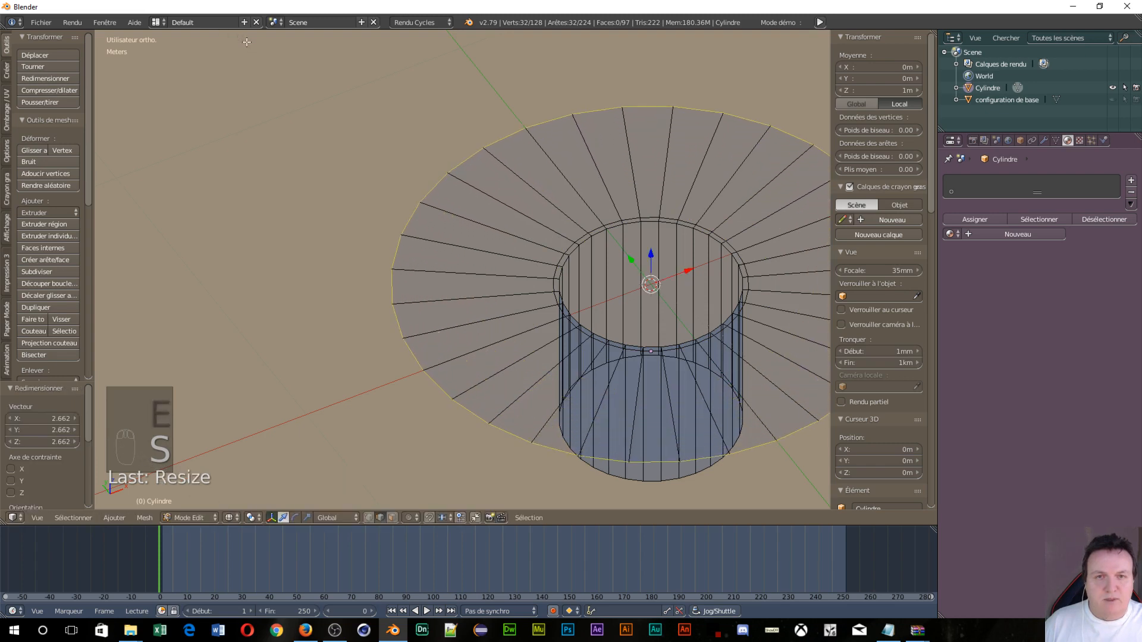
scroll(274, 65, "down", 4)
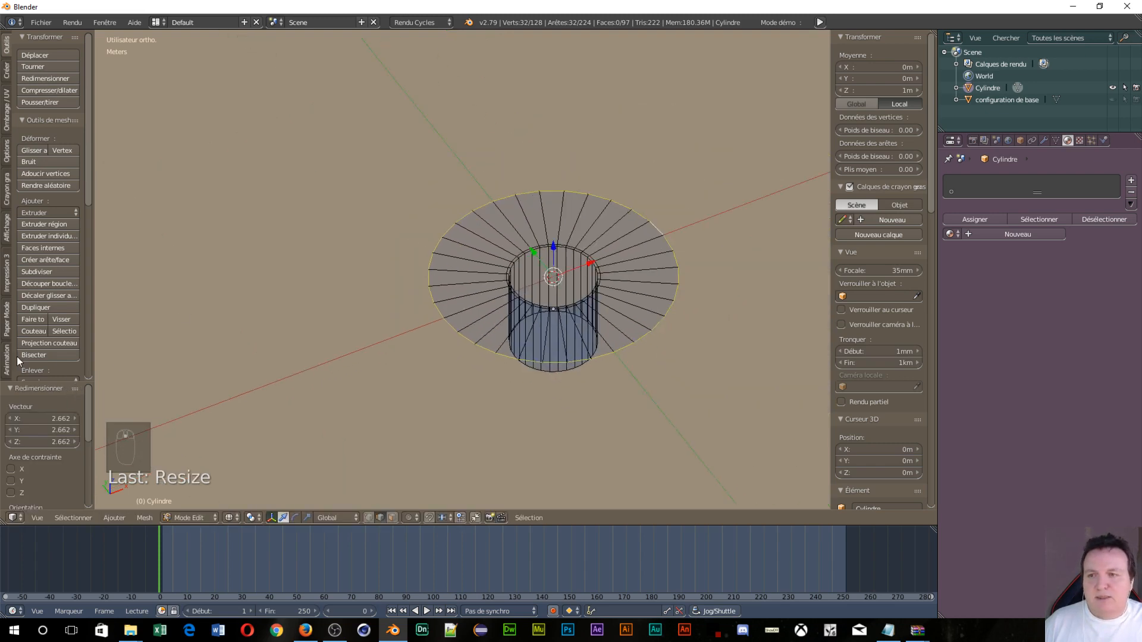
scroll(88, 186, "down", 1)
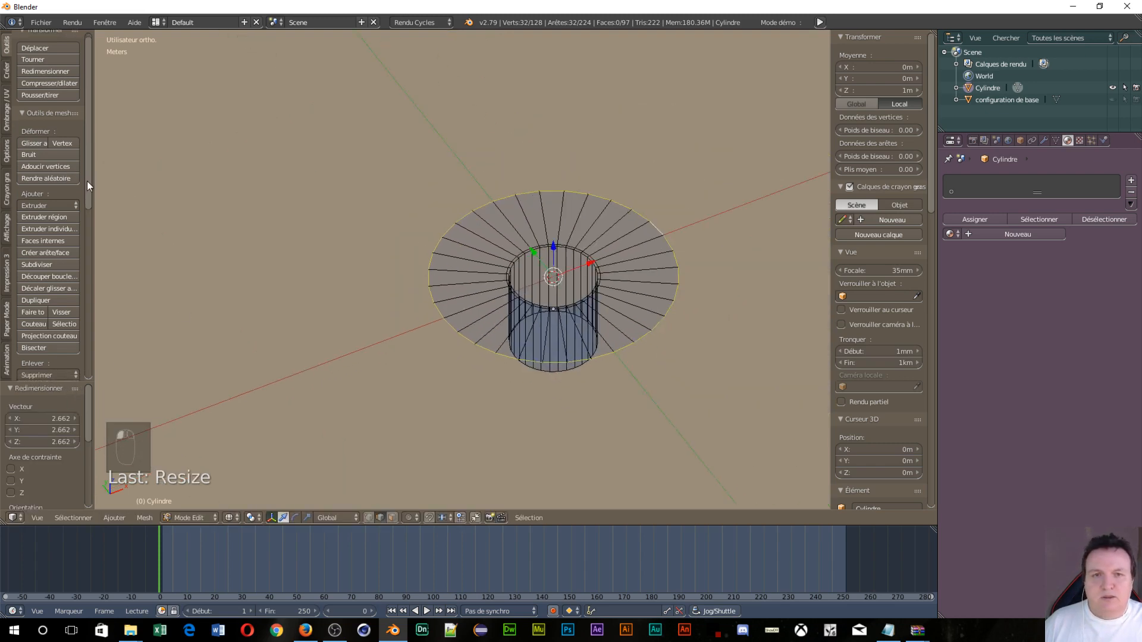
Return the cylinder to object mode and add a camera to the scene
middle_click_drag(752, 350, 696, 383)
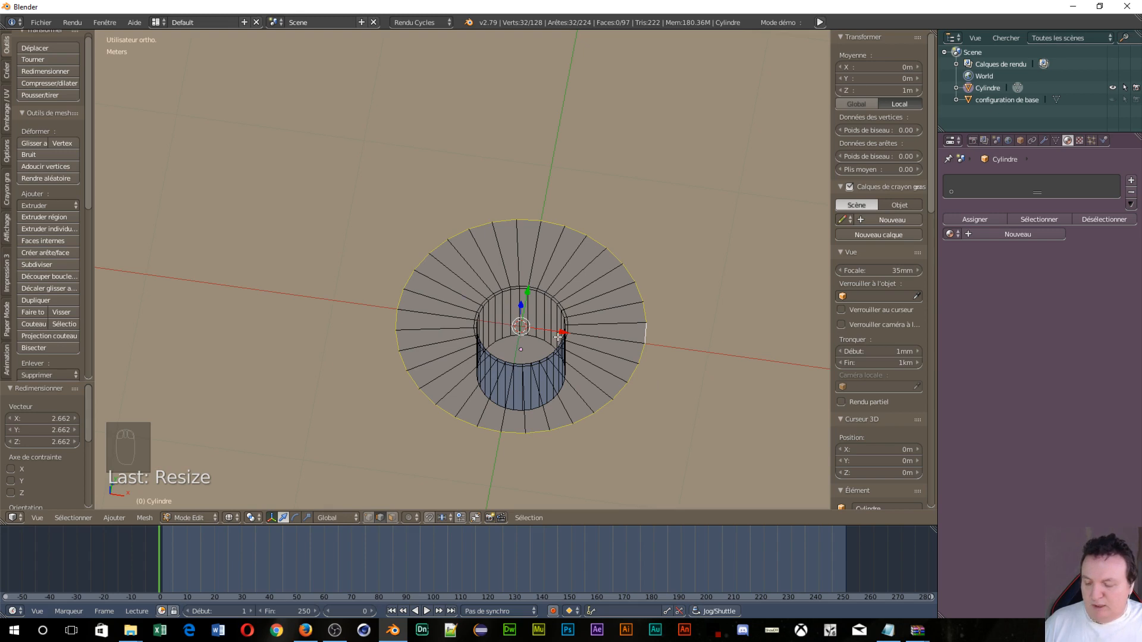
key("shift+a")
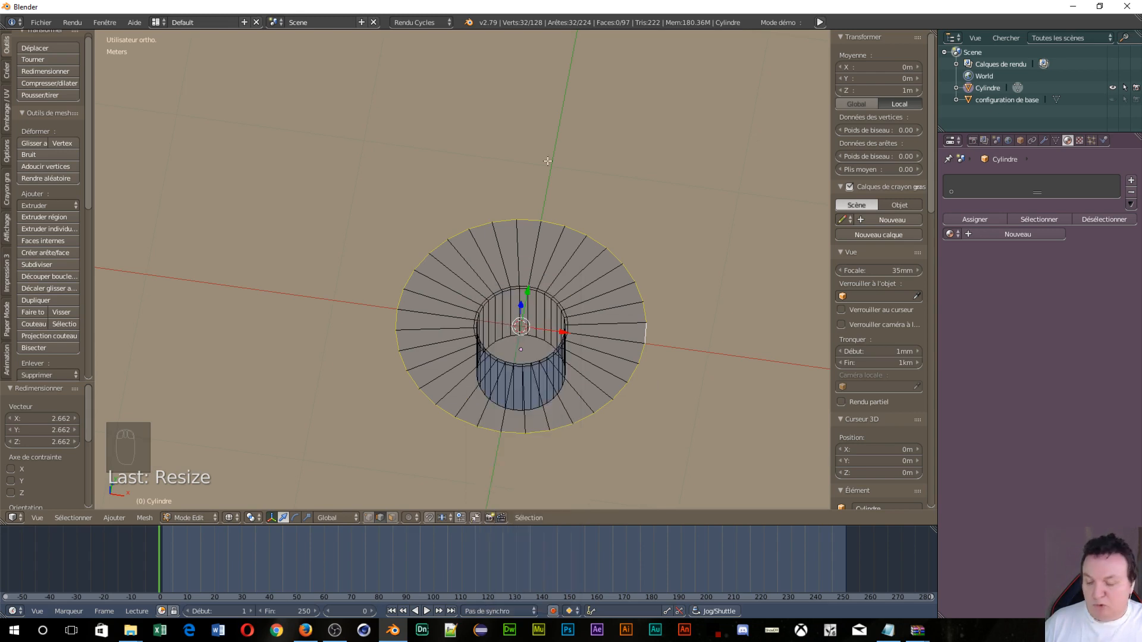
key("Tab")
left_click(474, 166)
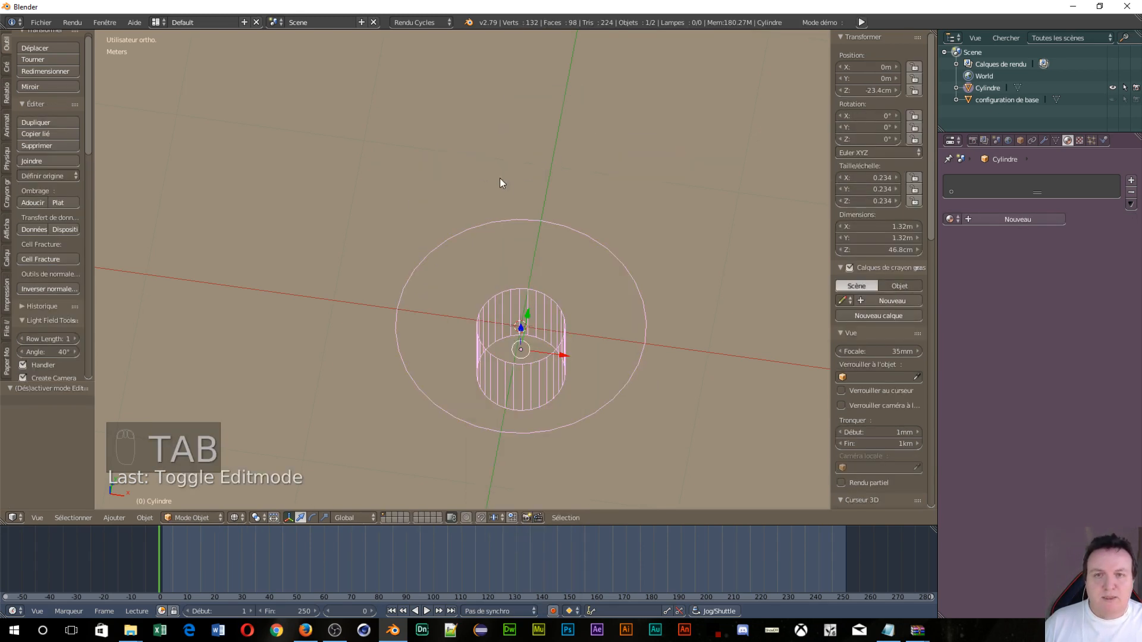
key("shift+a")
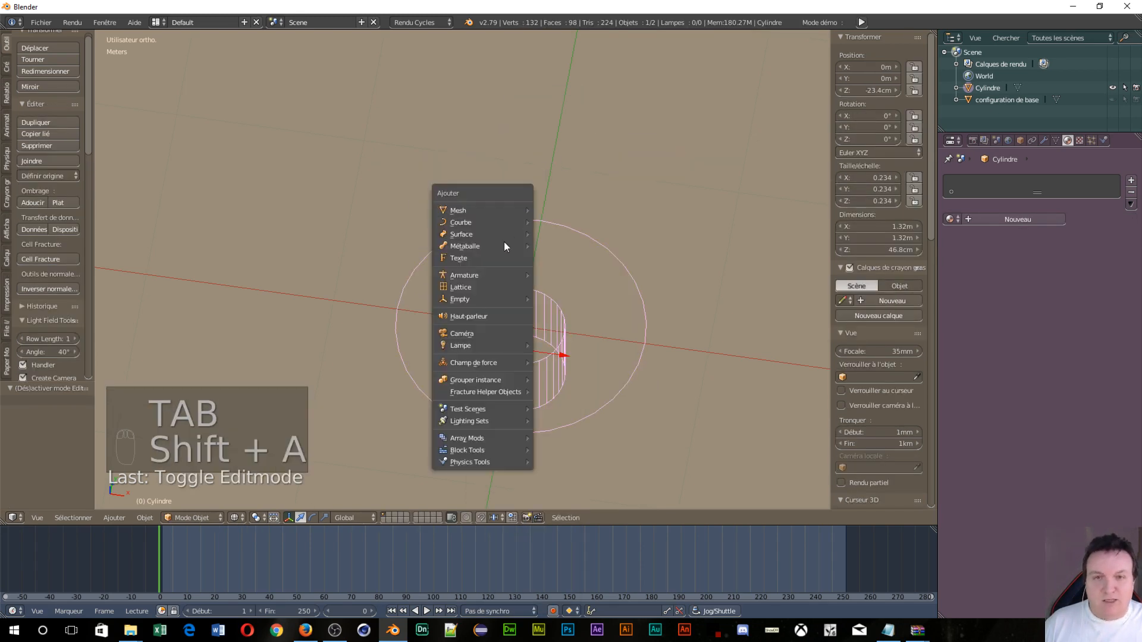
left_click(469, 337)
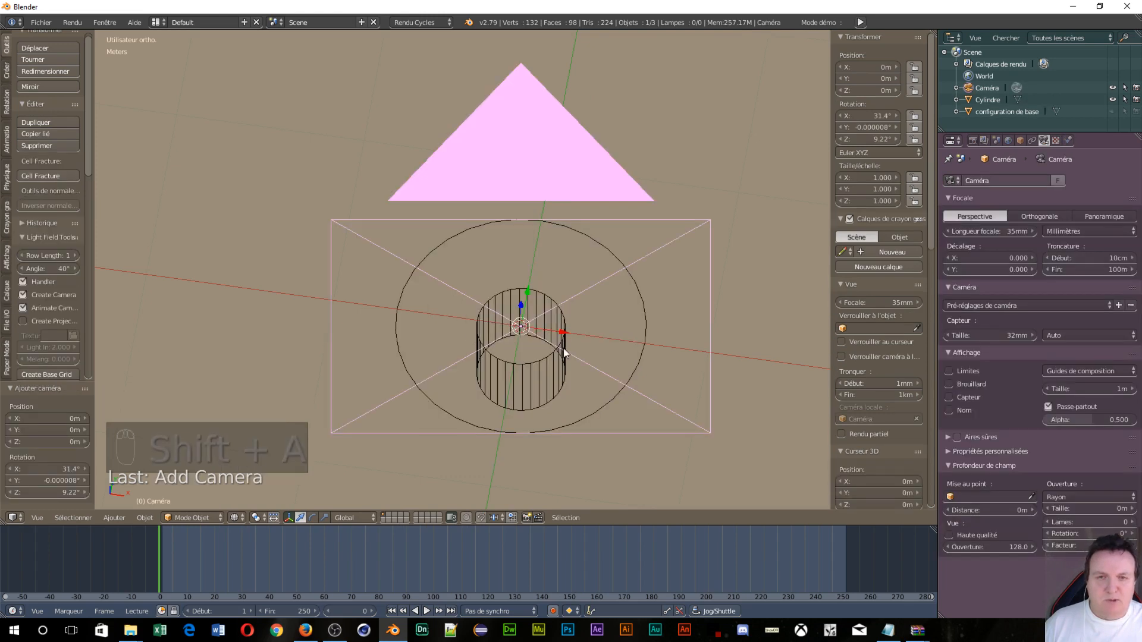
Lock the camera to the view and look through the new camera
scroll(857, 314, "down", 3)
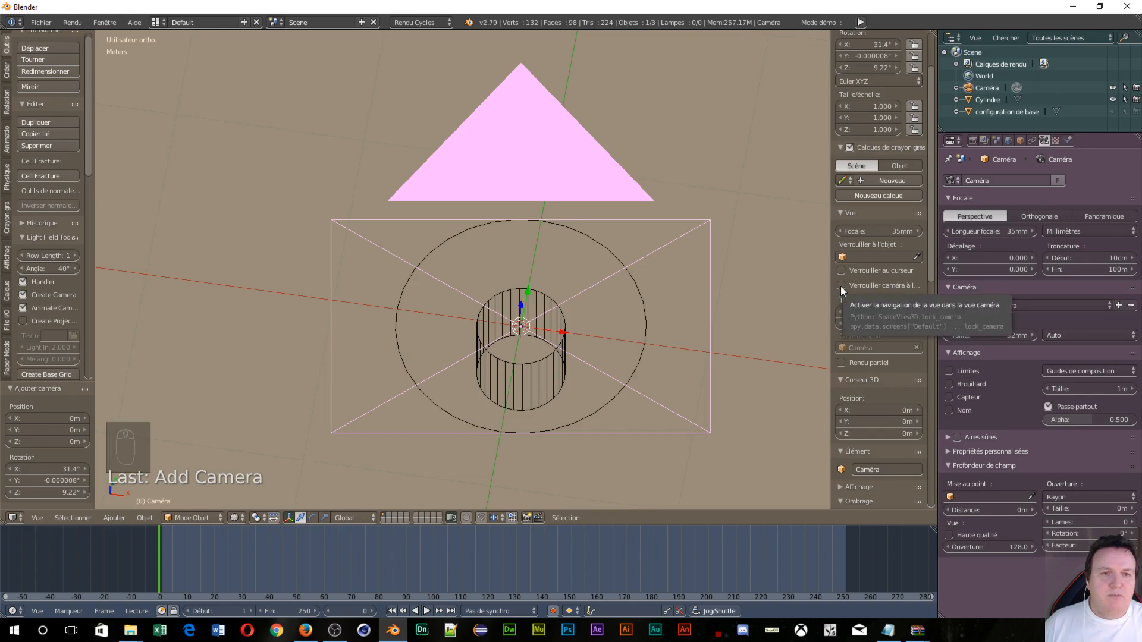
left_click(840, 287)
middle_click_drag(590, 331, 702, 344)
key("KP_0")
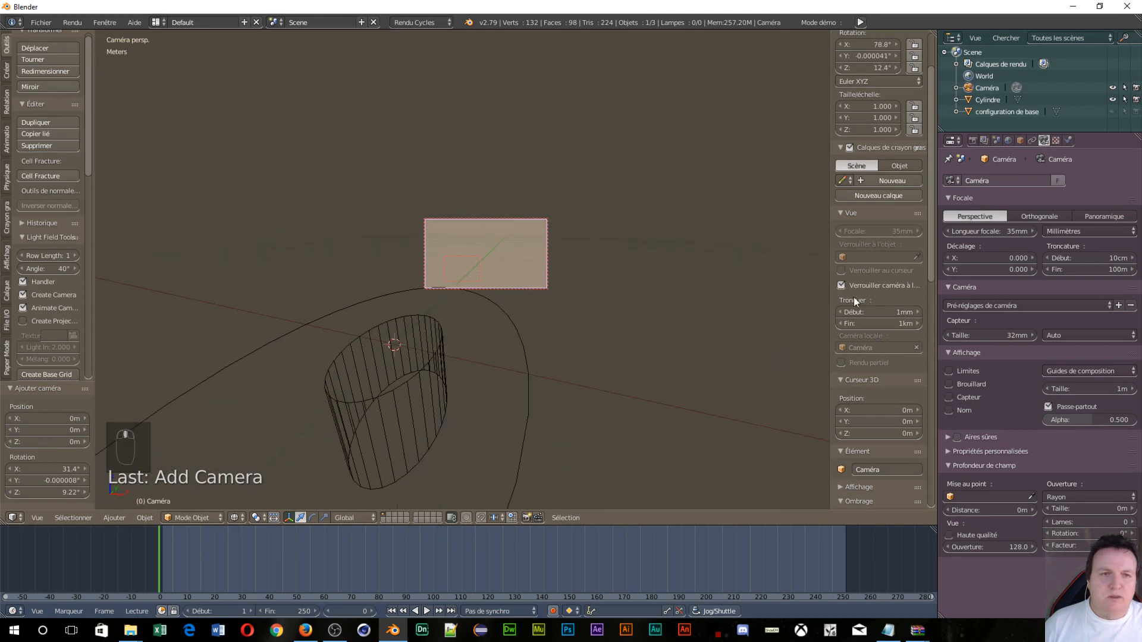
Enlarge the camera frame, reposition the view-locked camera to show the cylinder and its rim, and clear the render border
left_click(841, 285)
key("Home")
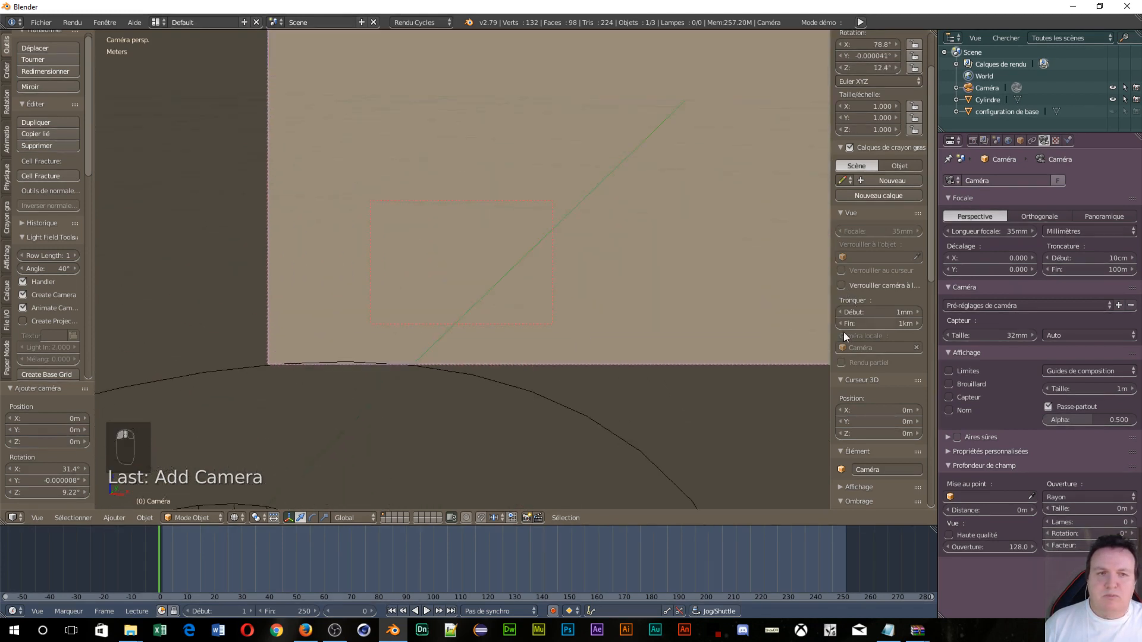
left_click(856, 289)
scroll(684, 295, "down", 7)
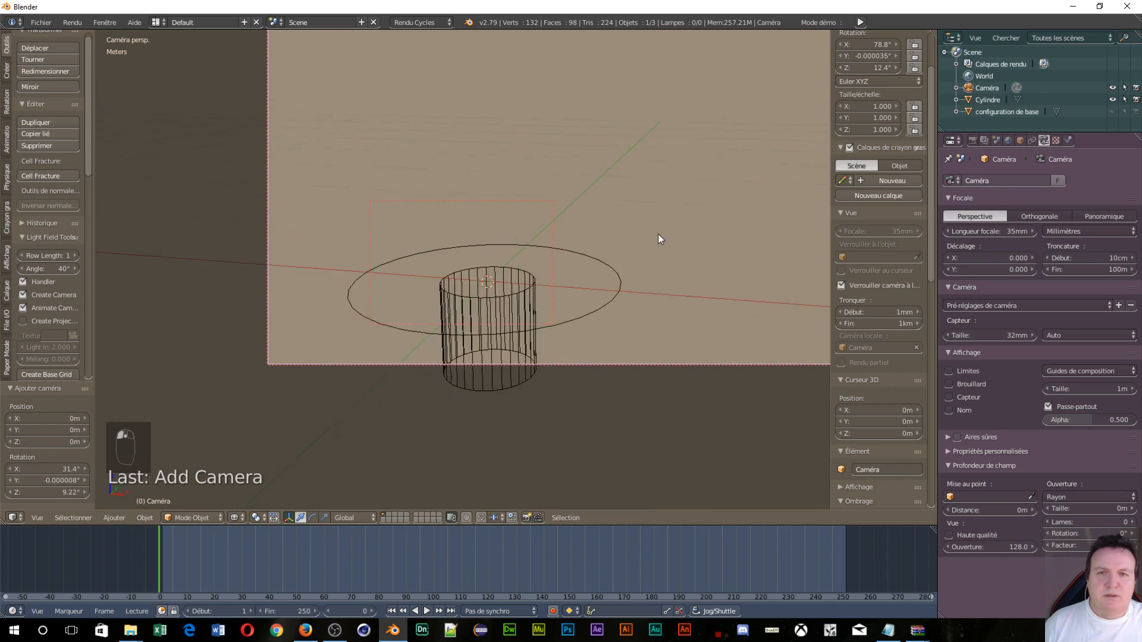
middle_click_drag(658, 234, 616, 260, "shift")
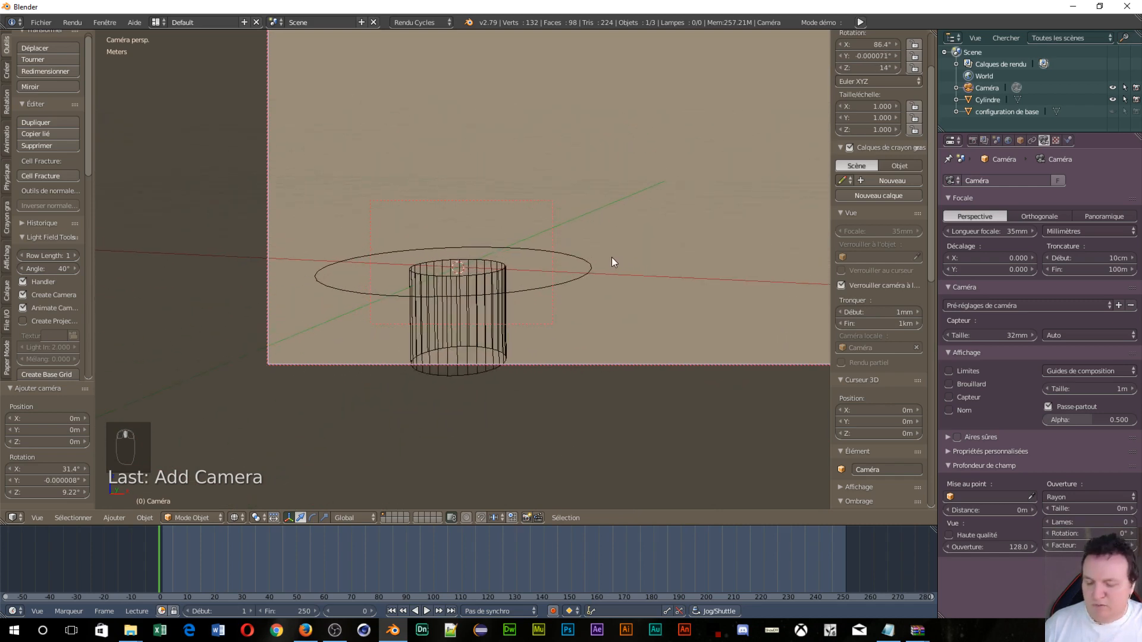
key("ctrl+alt+b")
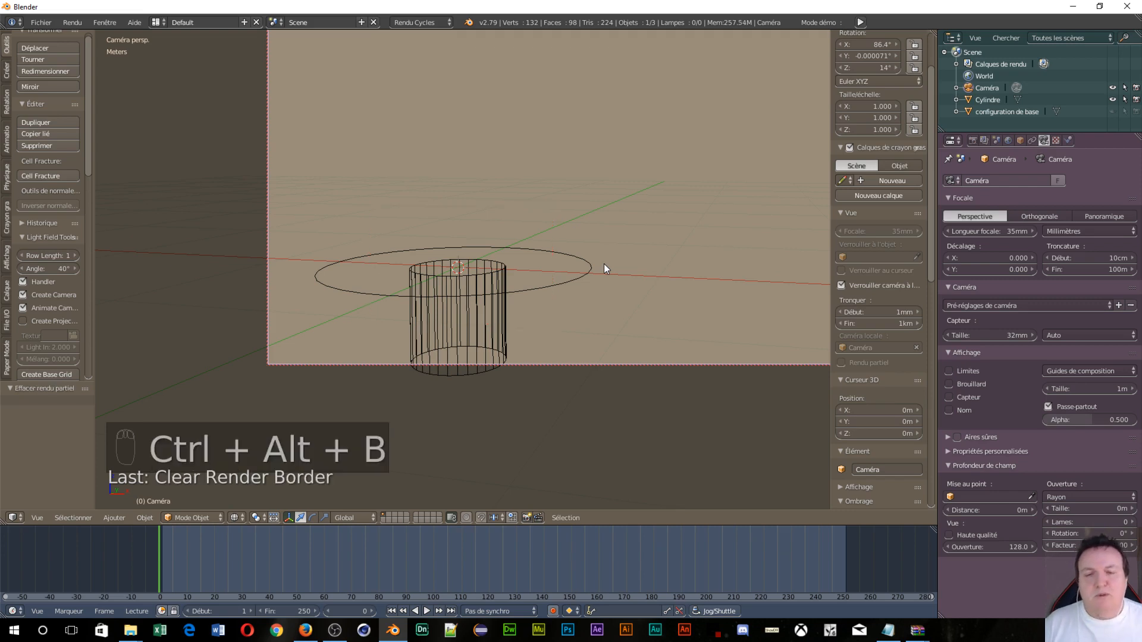
Select the cylinder, unlock the camera from the view and orbit out of the camera view
right_click(561, 277)
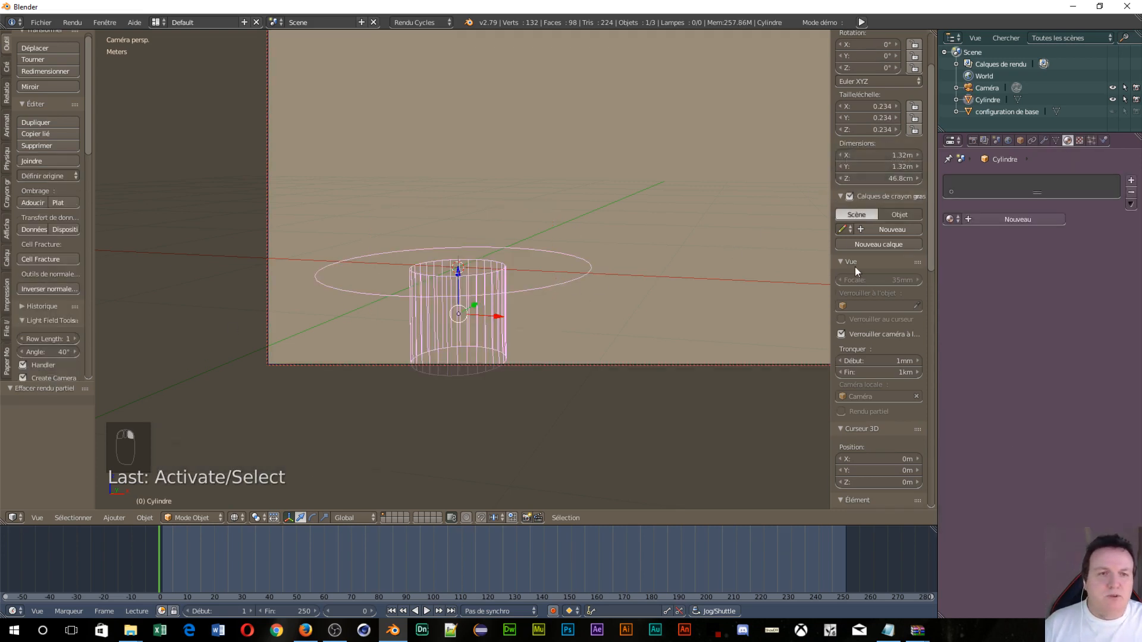
left_click(847, 334)
middle_click_drag(527, 268, 617, 349)
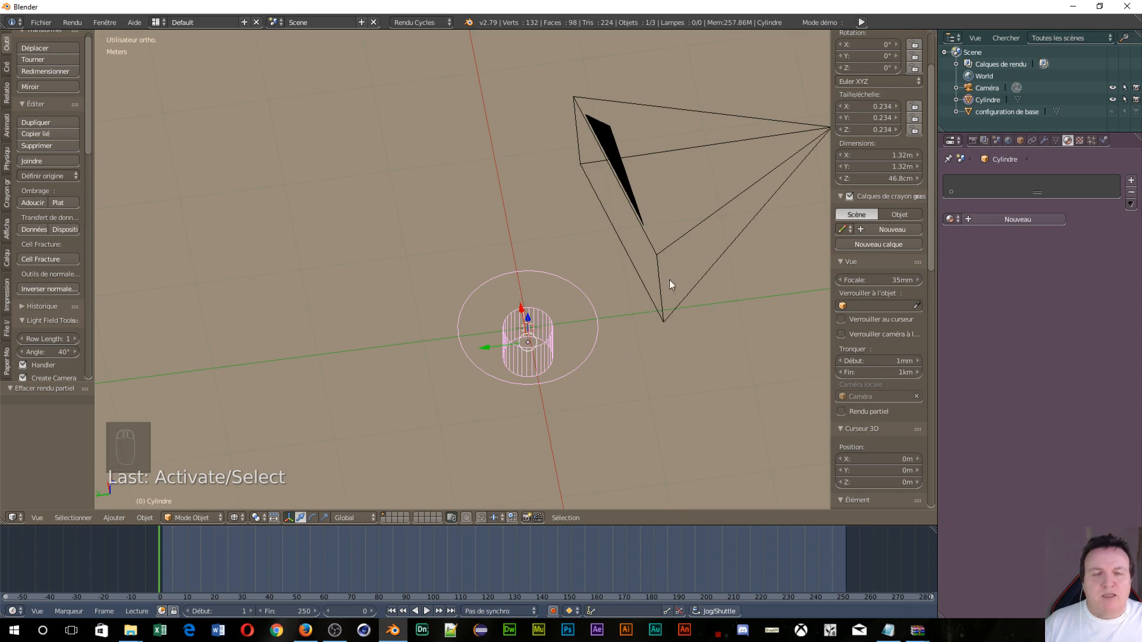
scroll(543, 302, "down", 3)
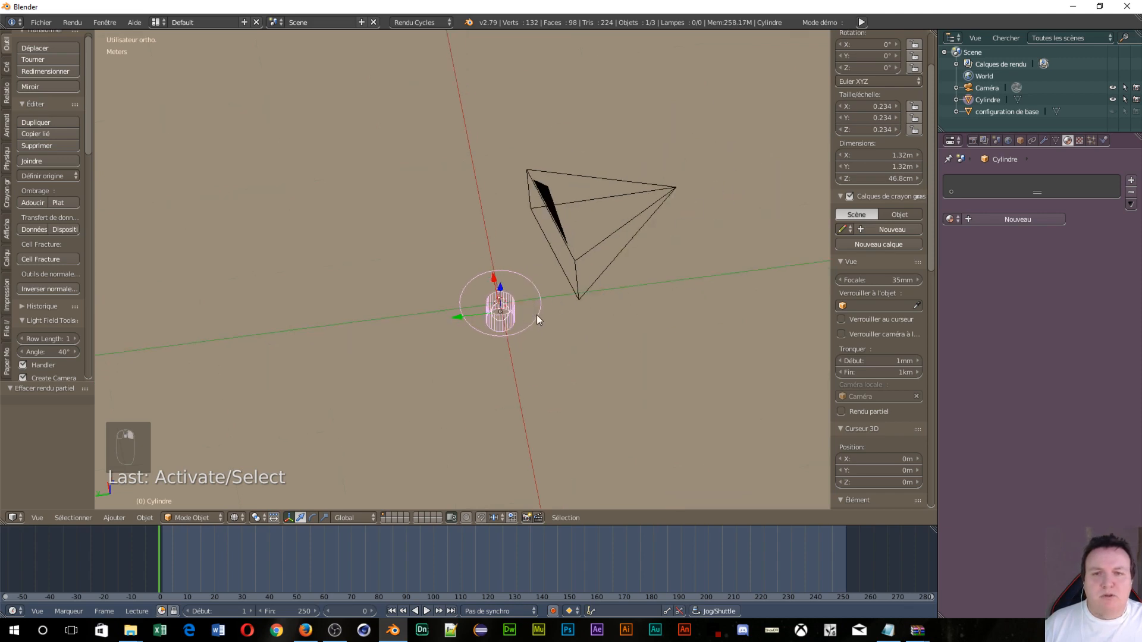
Put the cylinder back in edit mode
key("Tab")
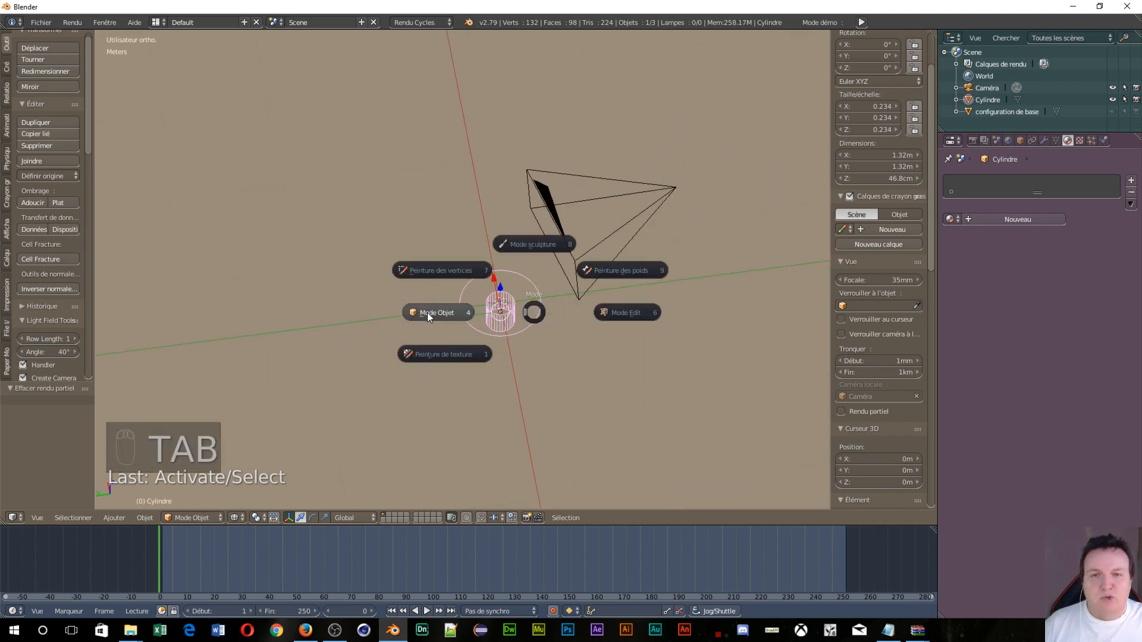
left_click(626, 312)
scroll(625, 313, "up", 5)
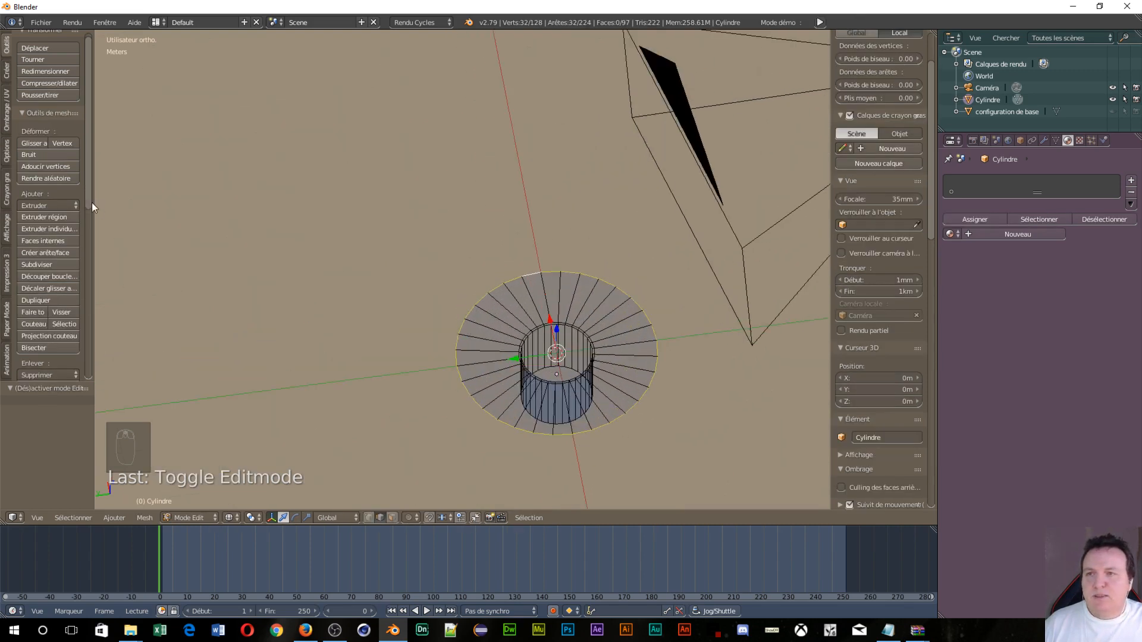
left_click_drag(85, 191, 88, 351)
left_click(23, 227)
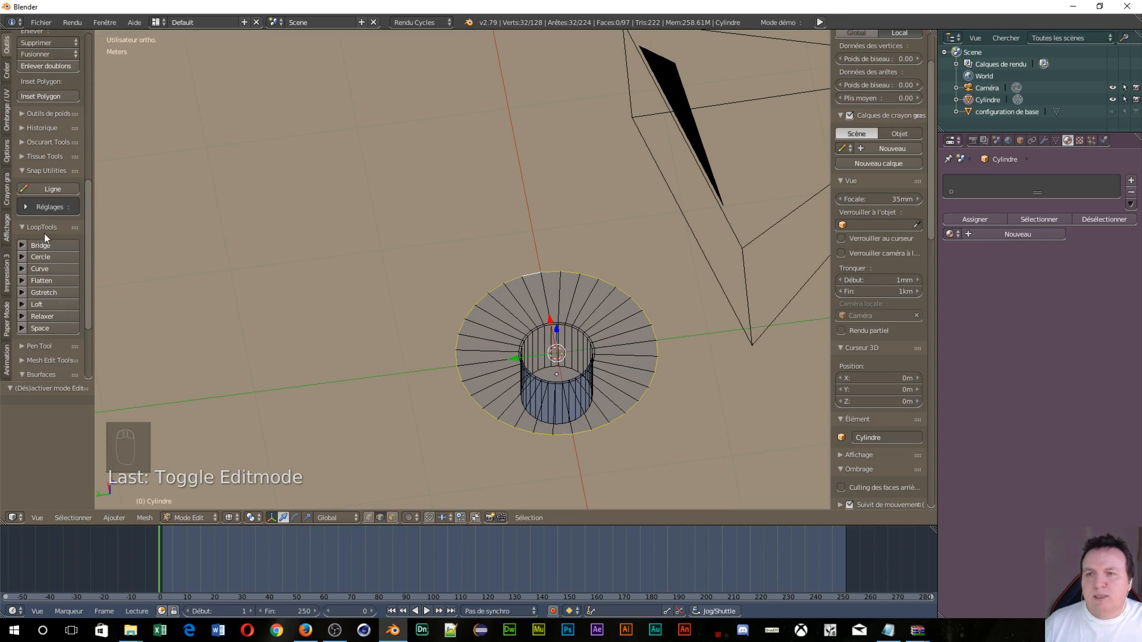
left_click(21, 228)
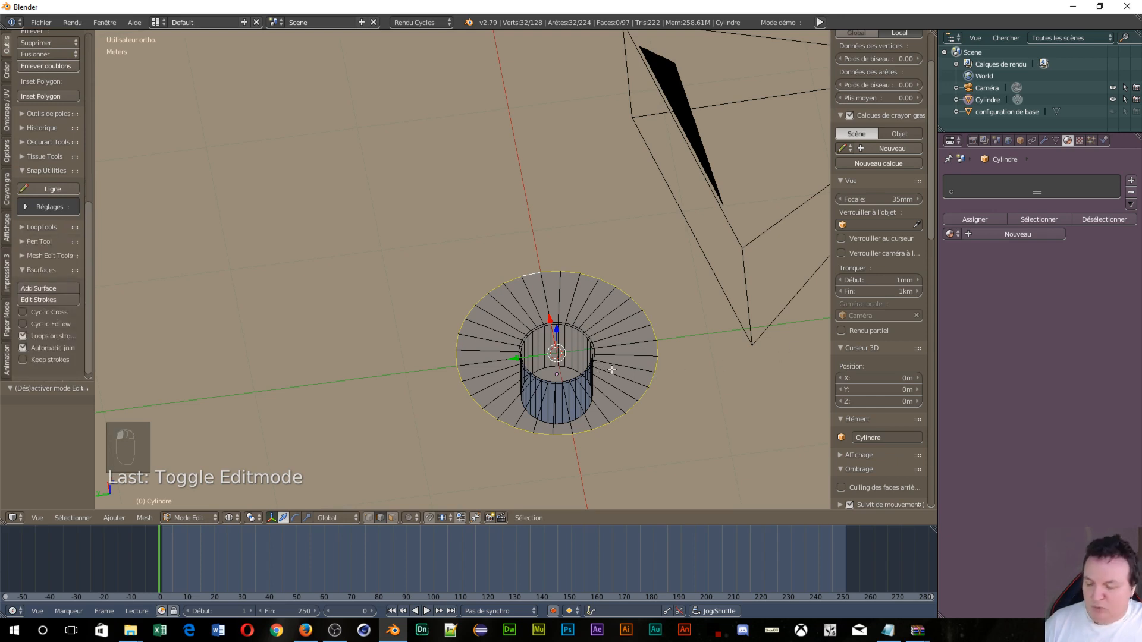
Switch mesh selection to vertices and show the cylinder's rim in the top orthographic view
key("ctrl+Tab")
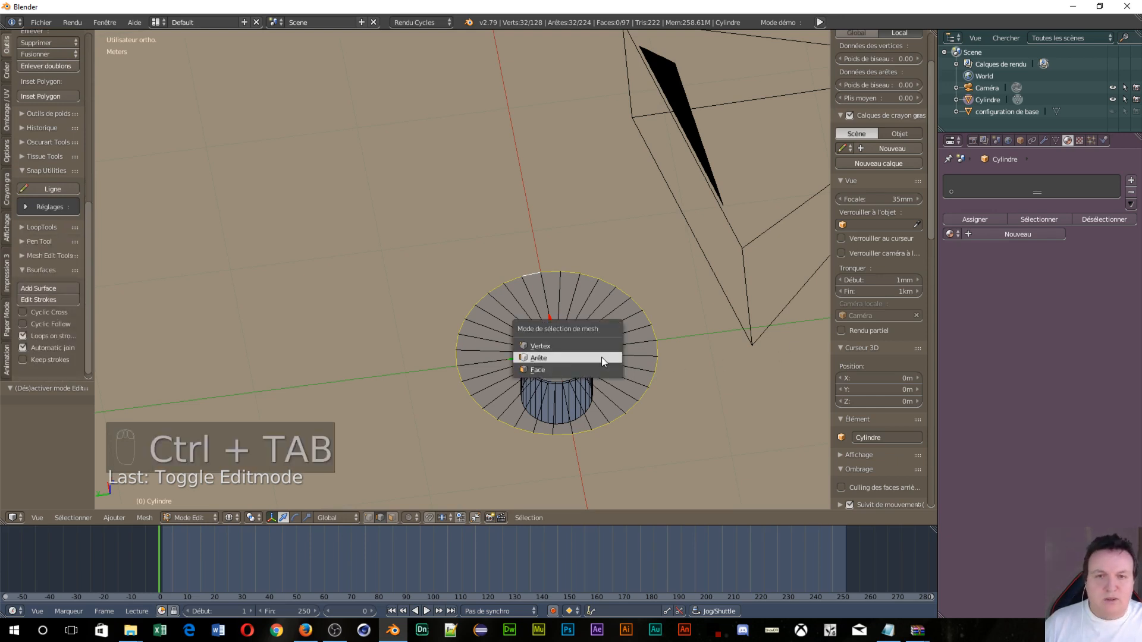
left_click(548, 348)
scroll(638, 401, "up", 4)
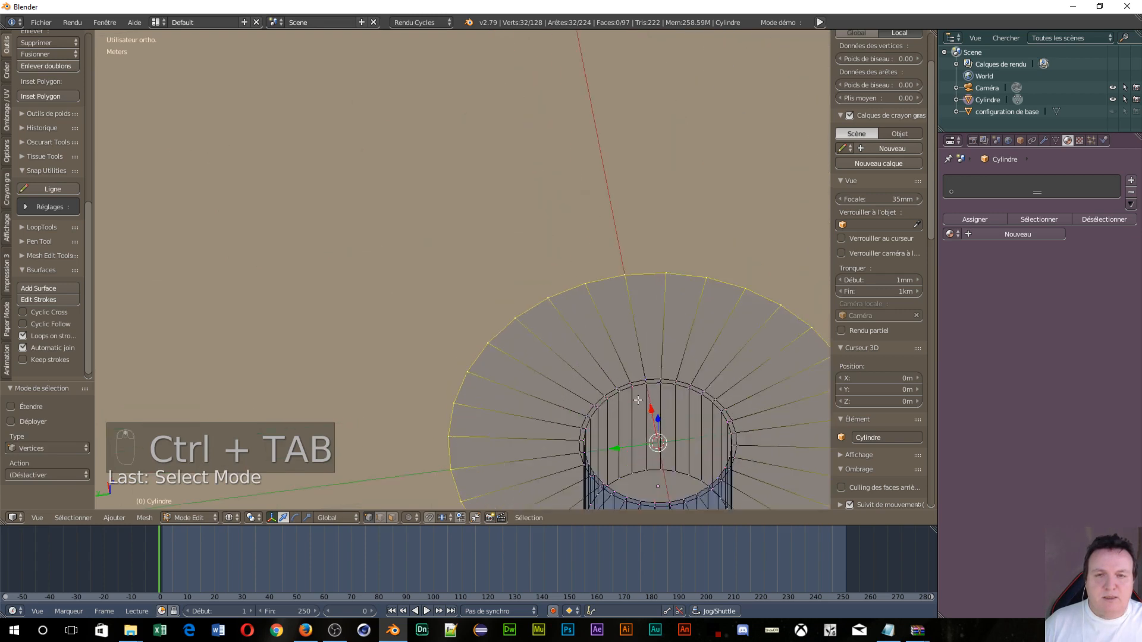
scroll(638, 401, "down", 5)
middle_click_drag(642, 382, 511, 436)
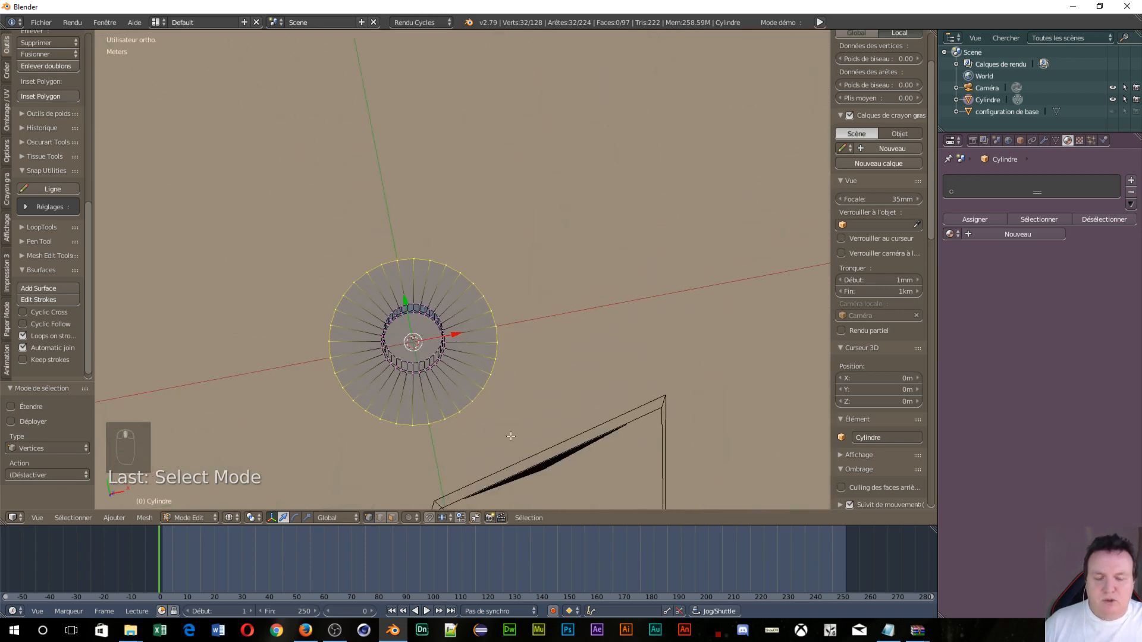
key("KP_7")
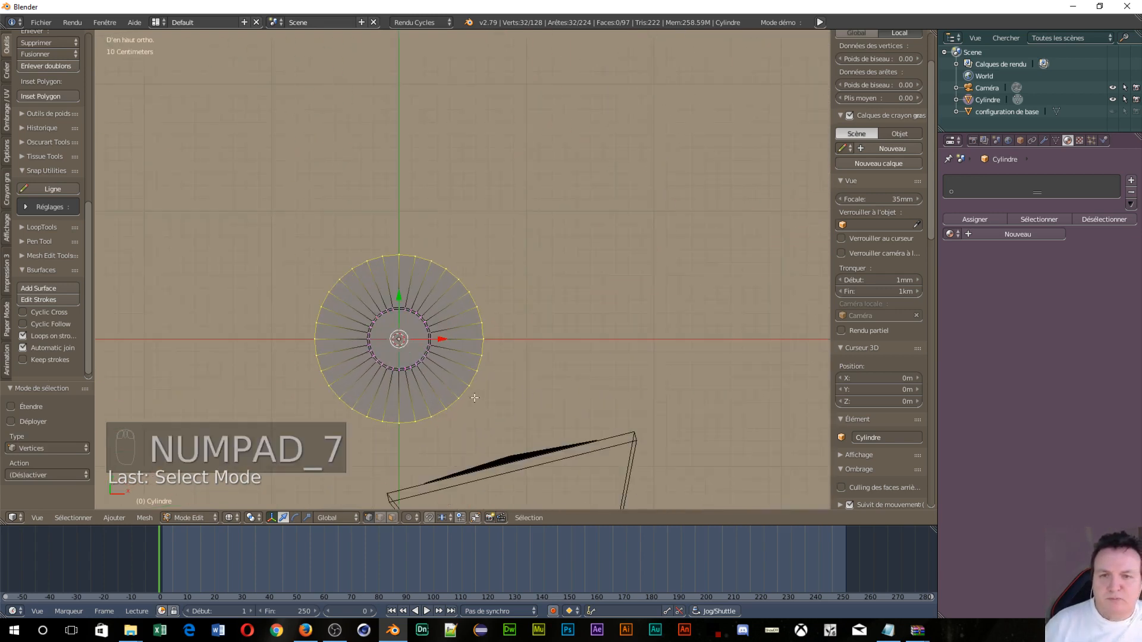
scroll(474, 397, "up", 3)
middle_click_drag(422, 371, 530, 148, "shift")
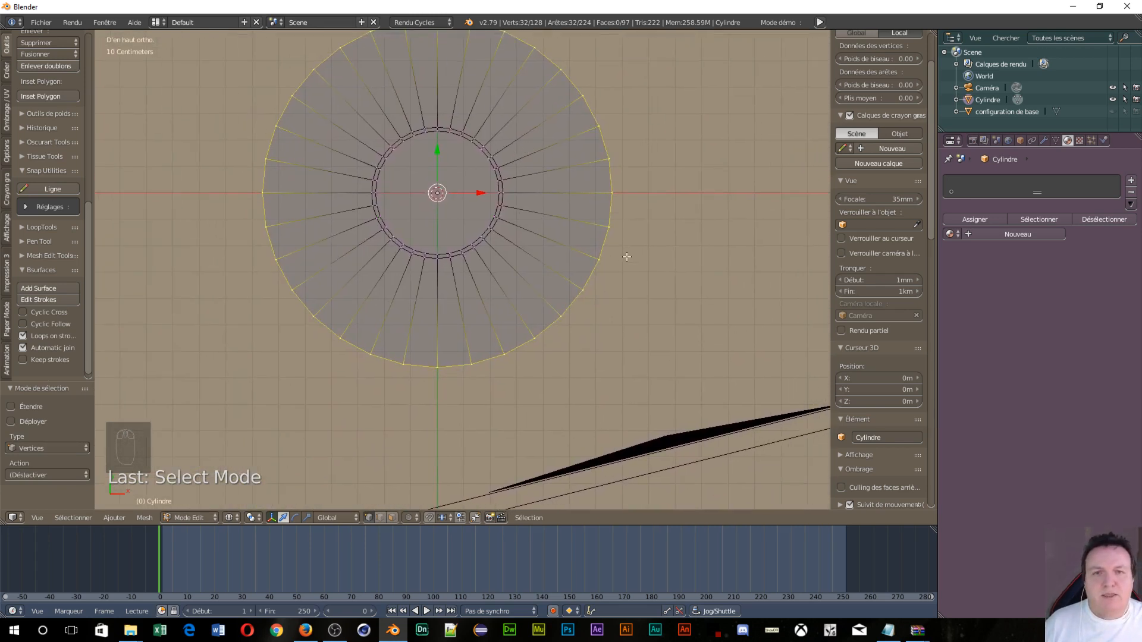
Box-select only the seven outer rim vertices on the positive X side and flatten them by scaling to 0 along X
key("a")
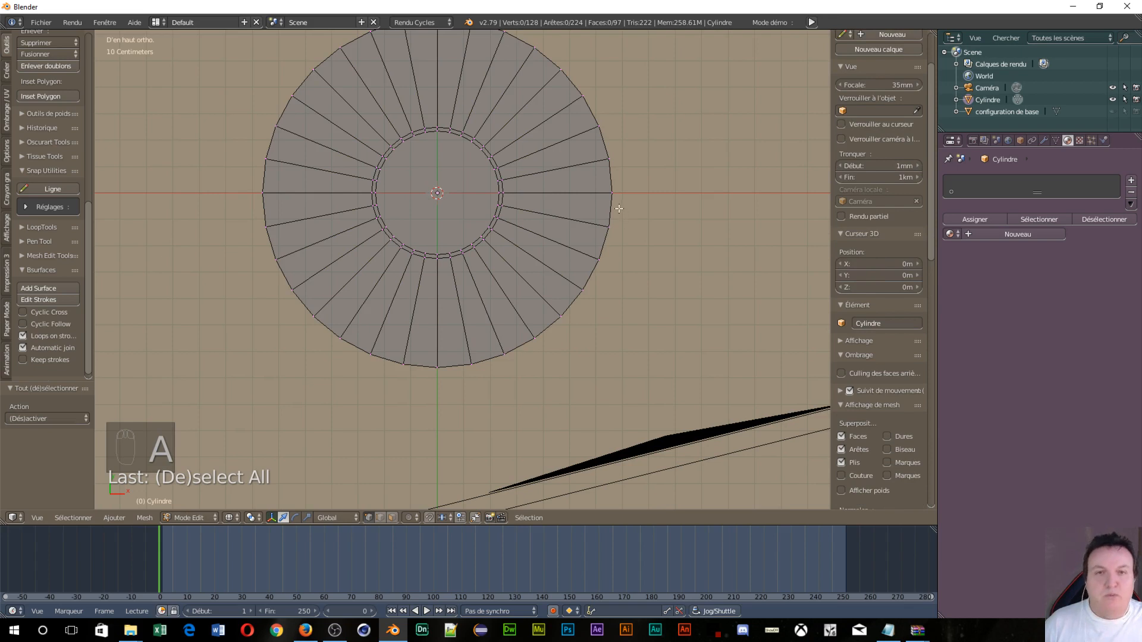
key("b")
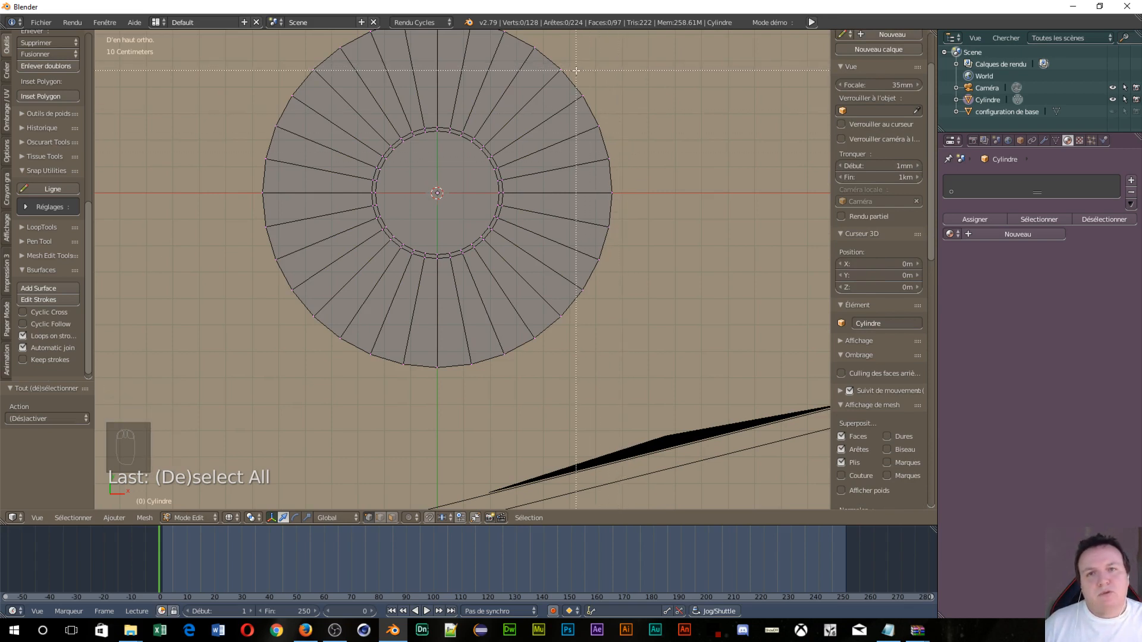
left_click_drag(577, 70, 640, 297)
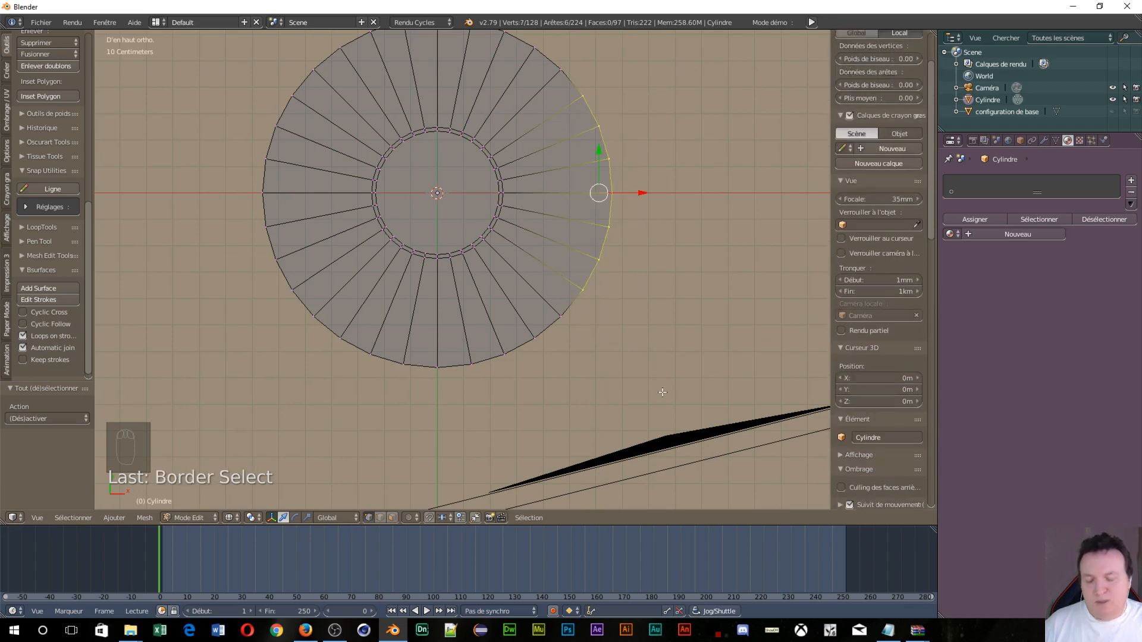
key("q")
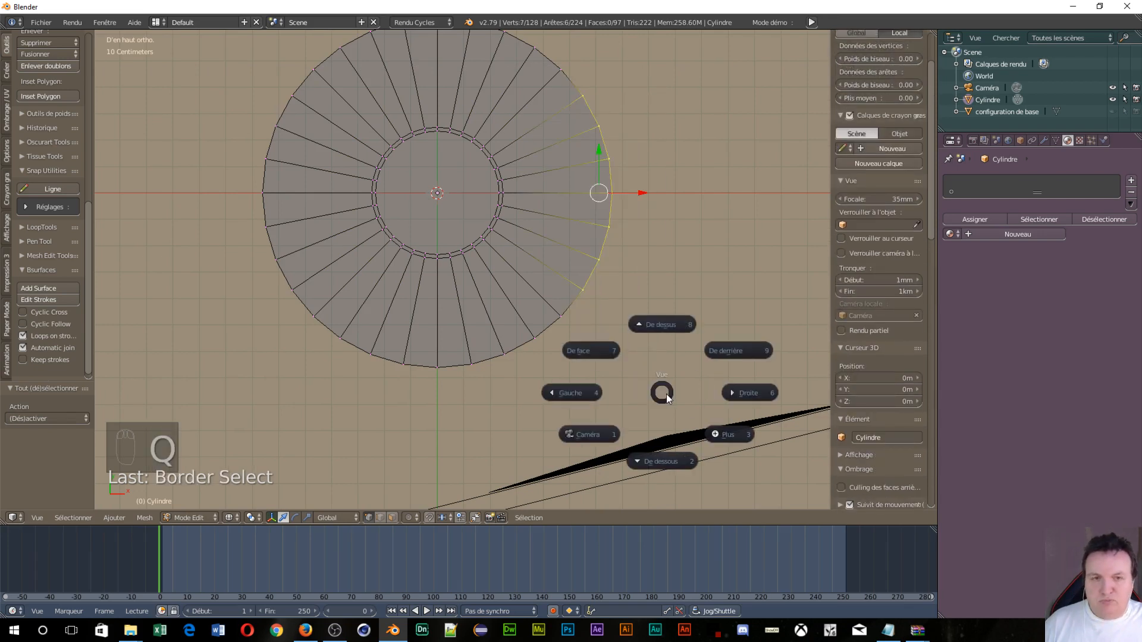
key("Escape")
key("s")
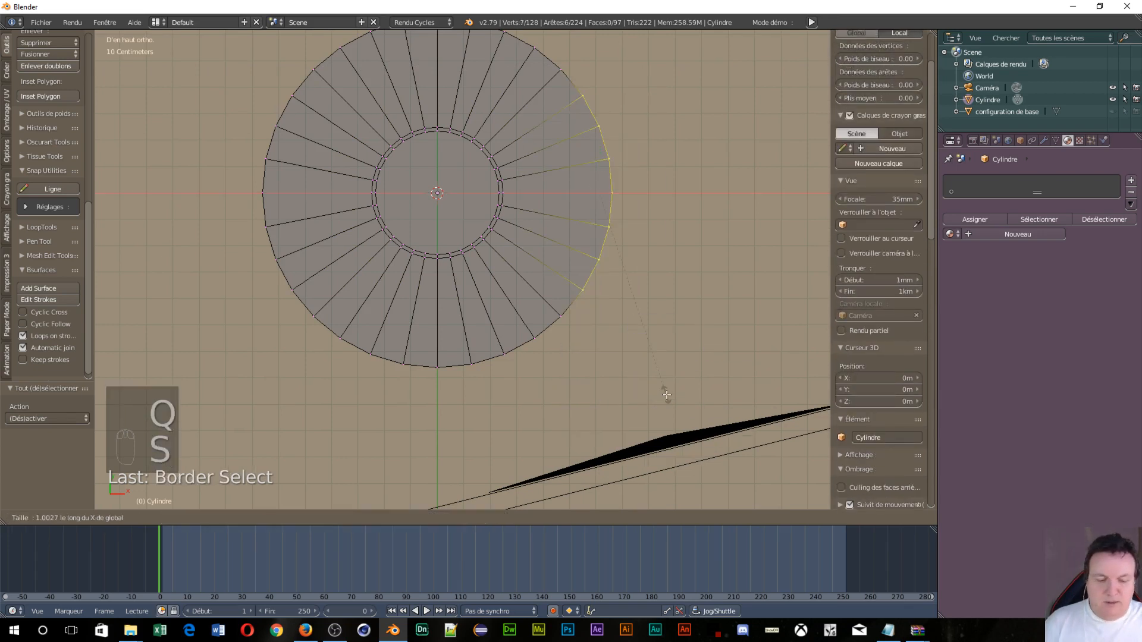
key("x")
key("0")
key("Return")
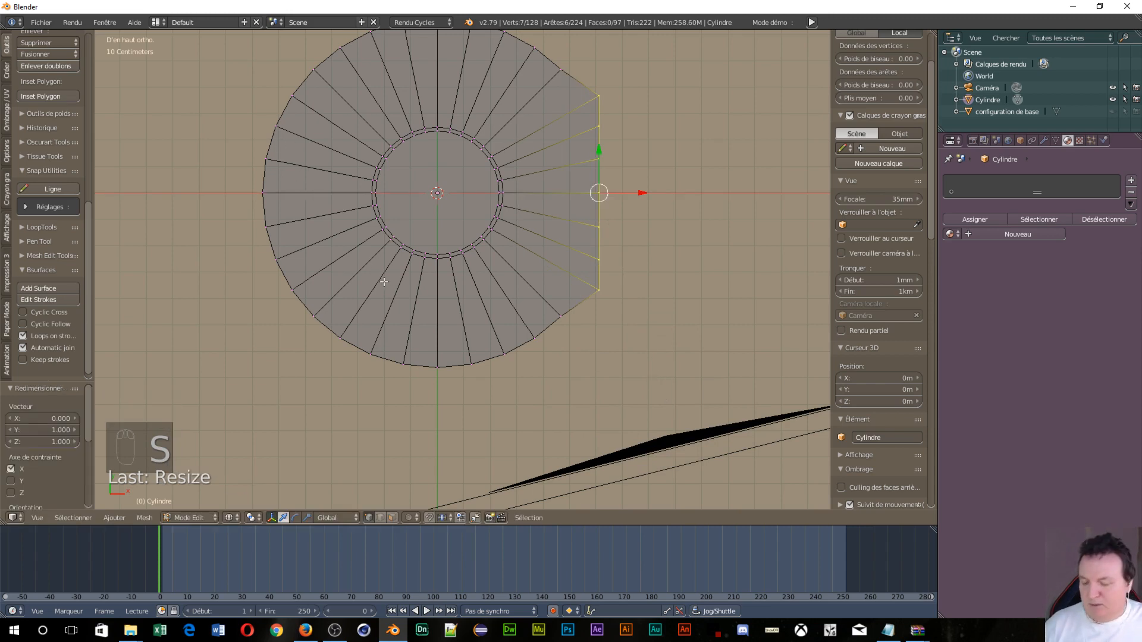
Box-select only the seven outer rim vertices on the negative Y side and flatten them by scaling to 0 along Y
key("a")
key("b")
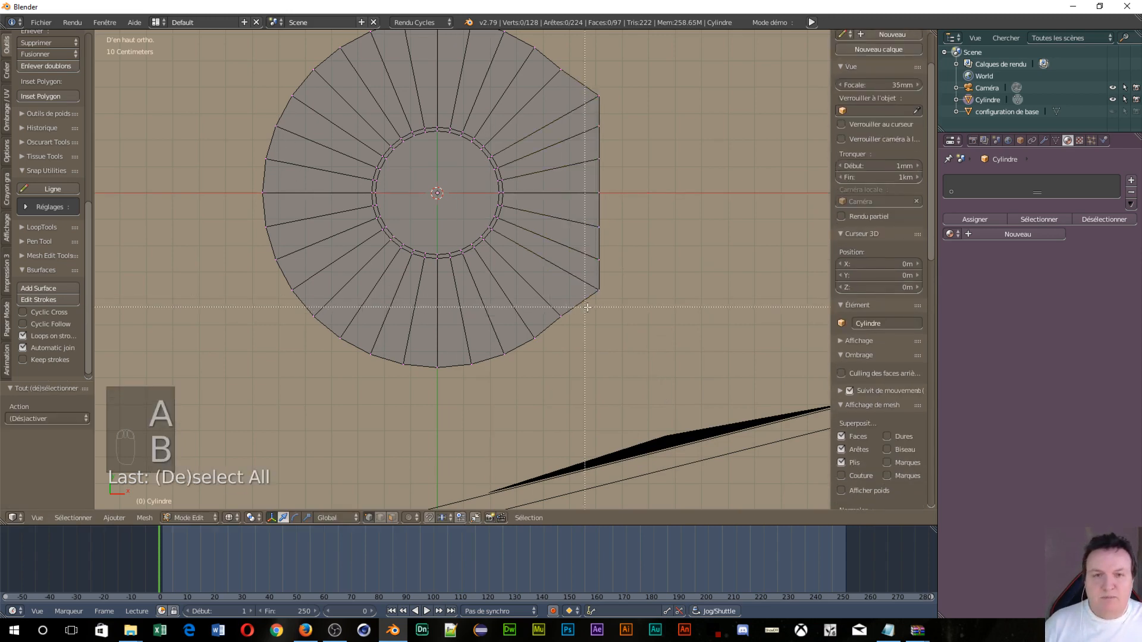
left_click_drag(614, 332, 374, 386)
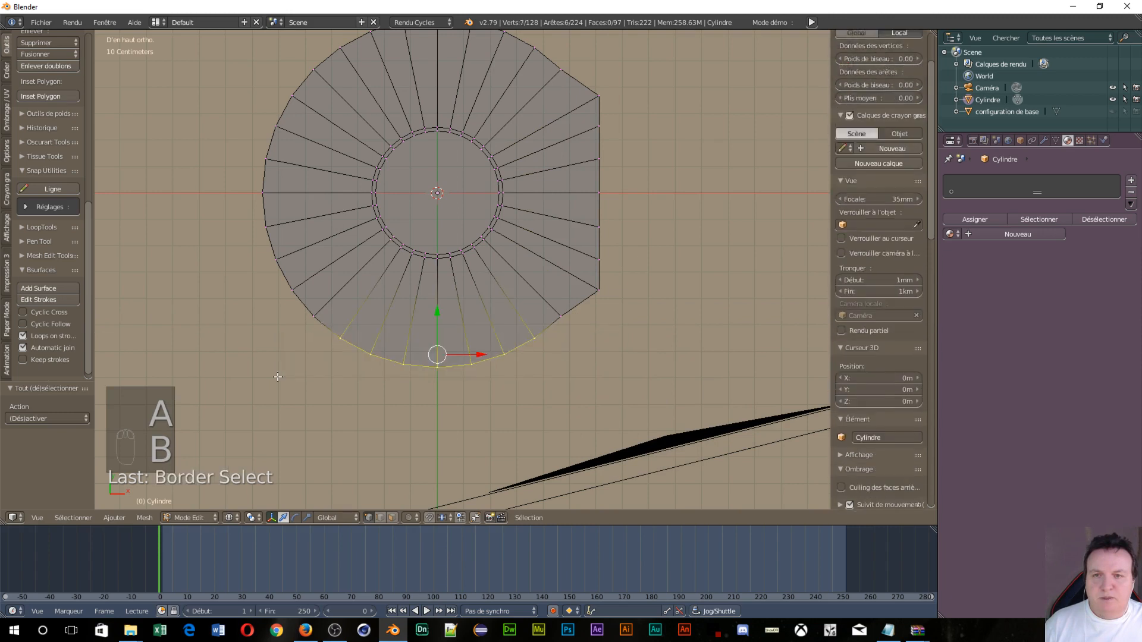
key("s")
key("y")
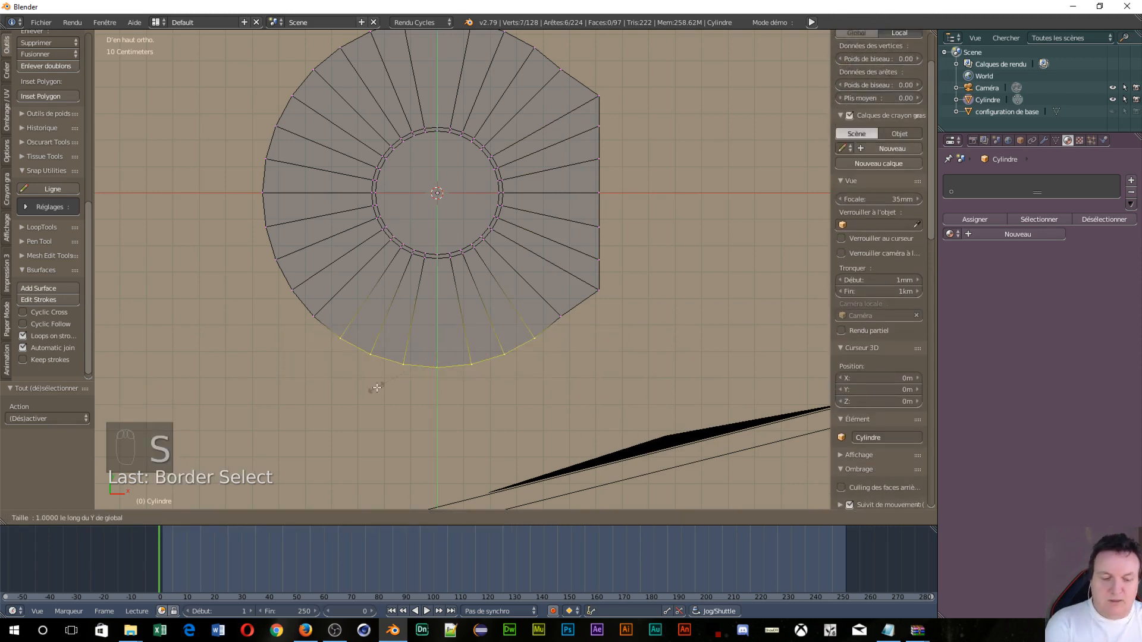
key("0")
key("Return")
Box-select only the seven outer rim vertices on the negative X side and flatten them by scaling to 0 along X
key("a")
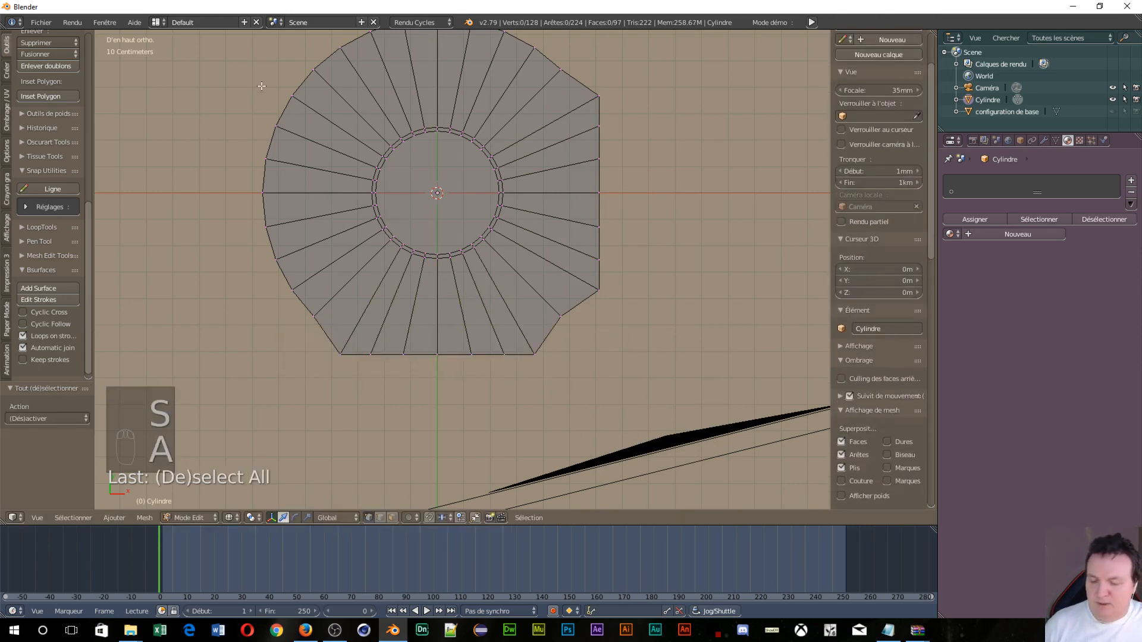
key("b")
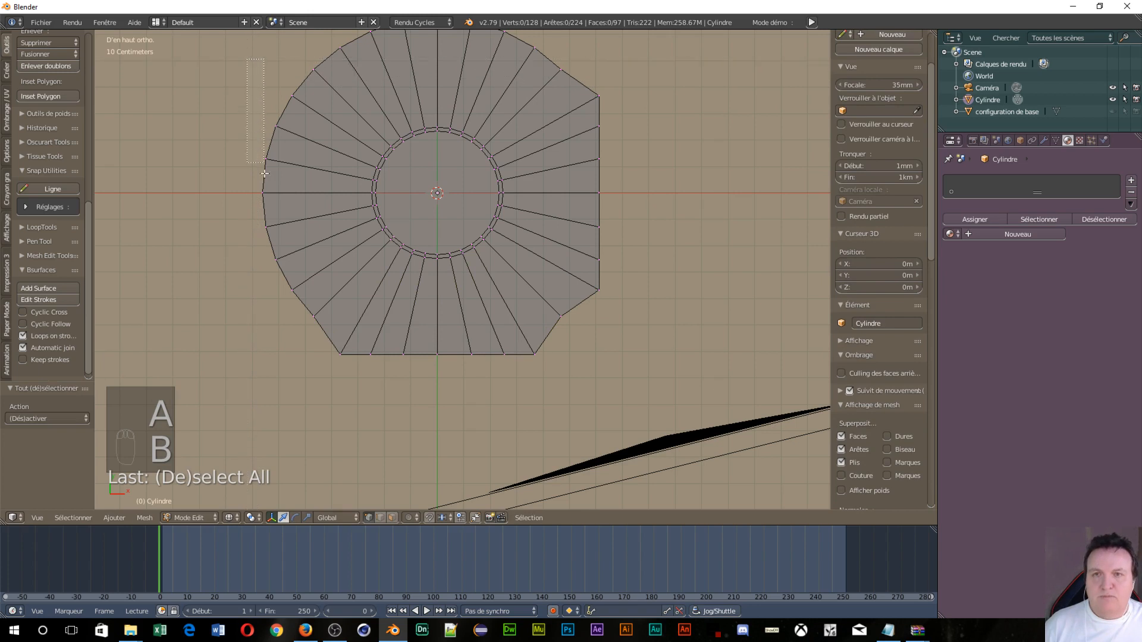
left_click_drag(264, 173, 299, 310)
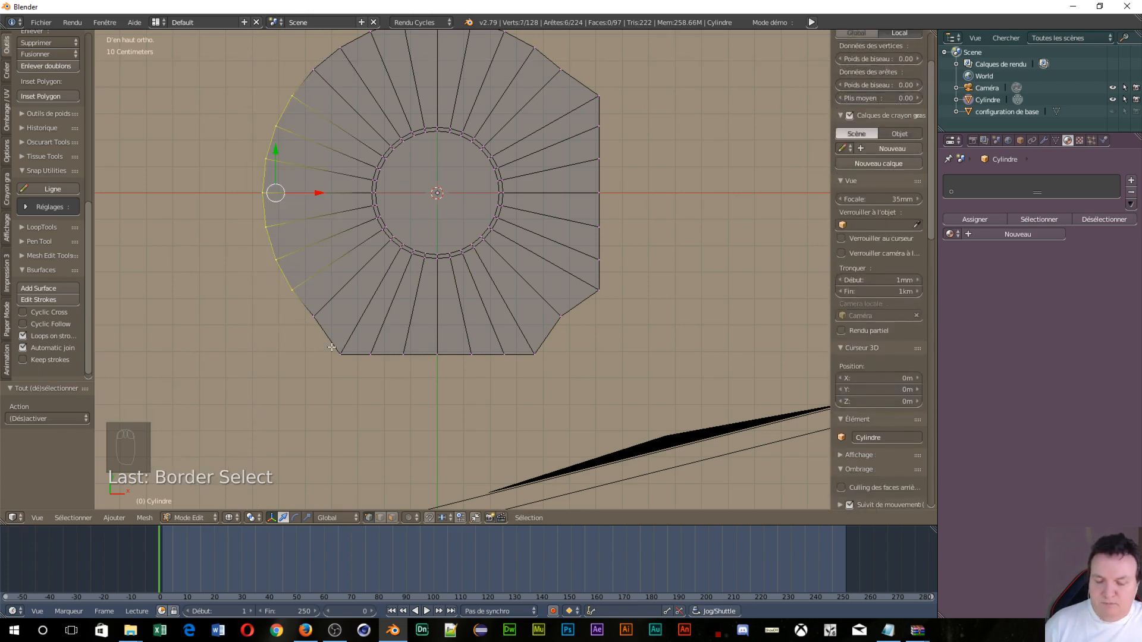
key("a")
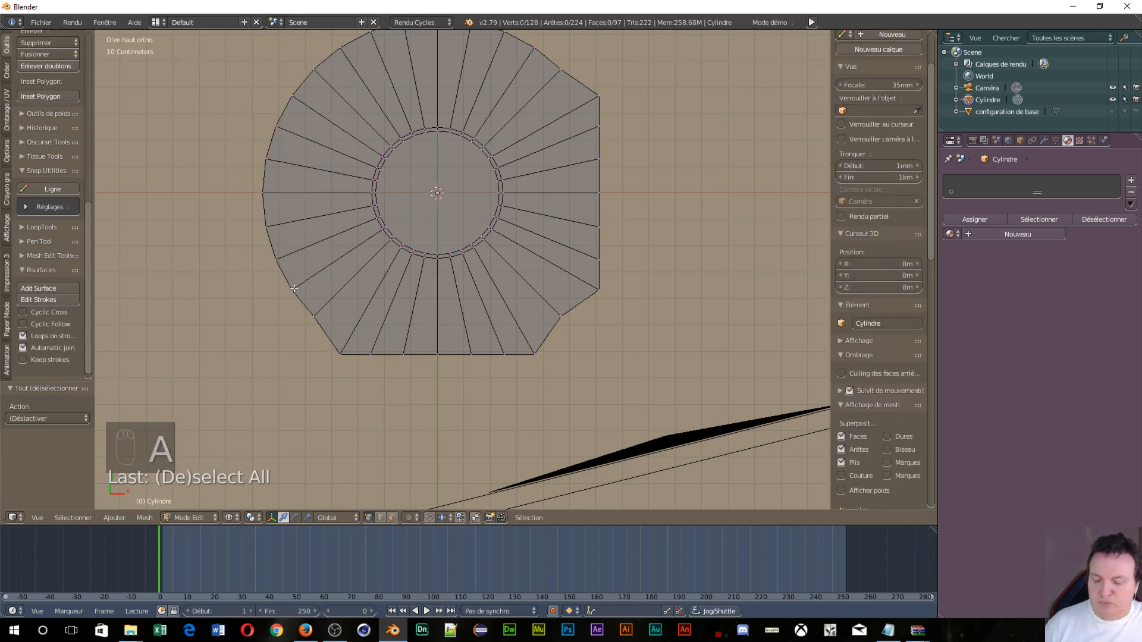
key("ctrl+z")
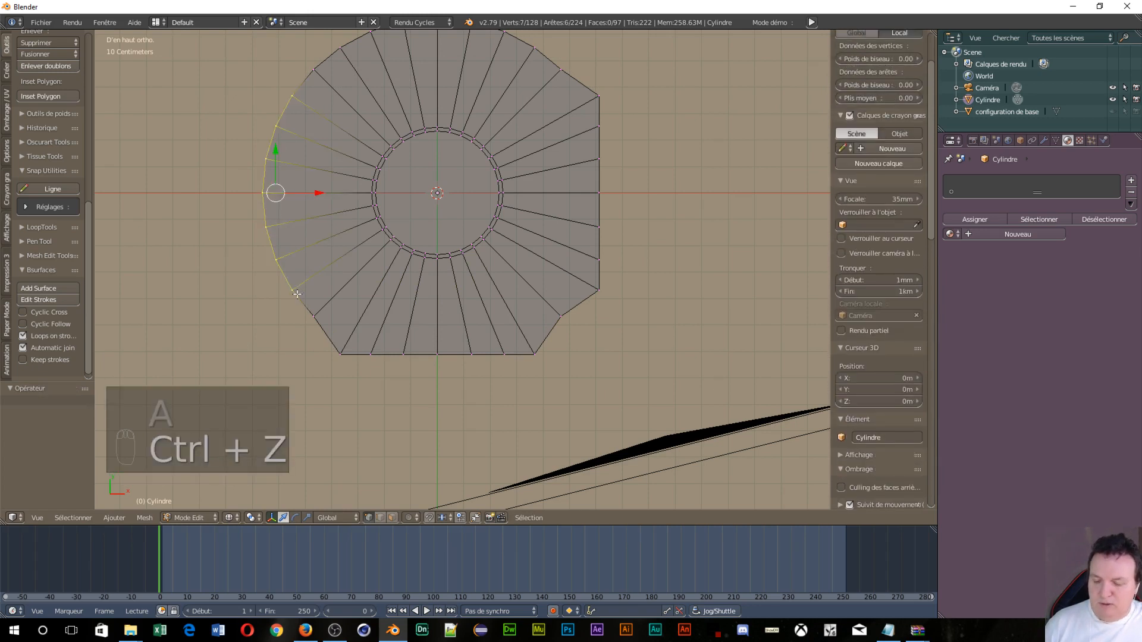
key("s")
key("x")
key("0")
key("Return")
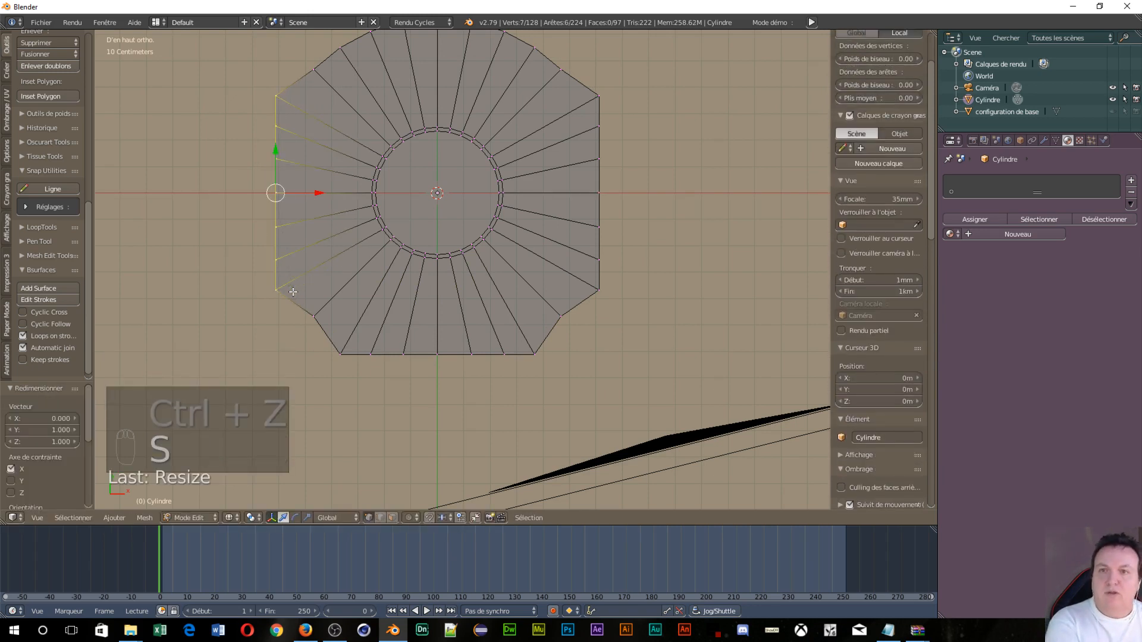
In the top view, box-select only the seven outer rim vertices on the positive Y side and scale them to 0 along Y
middle_click_drag(587, 105, 558, 271)
key("KP_7")
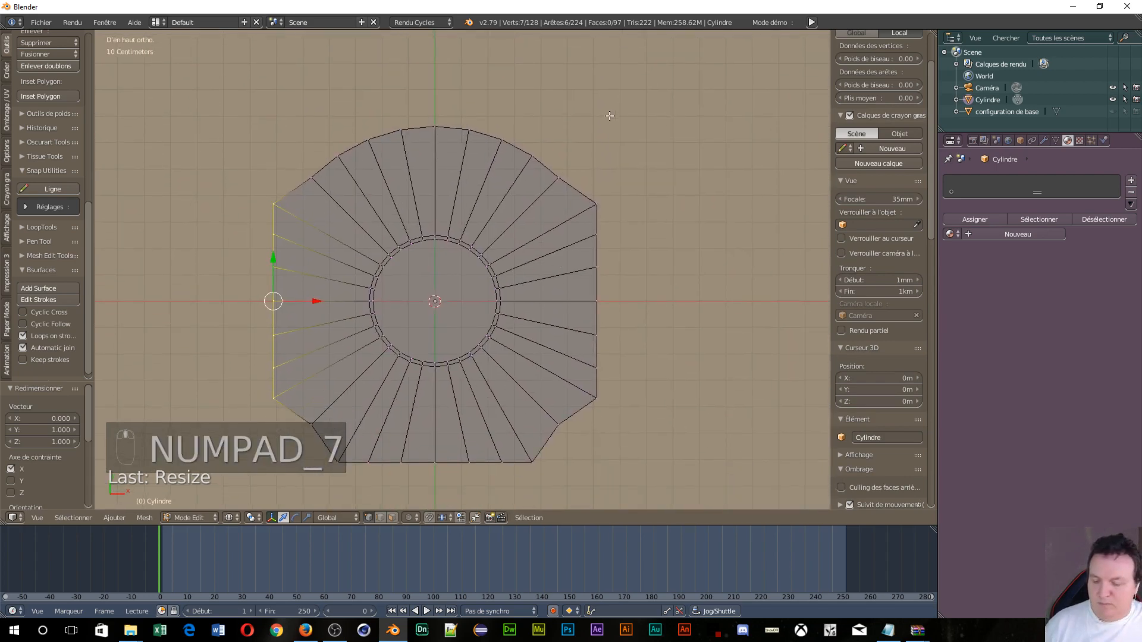
key("a")
key("a")
key("b")
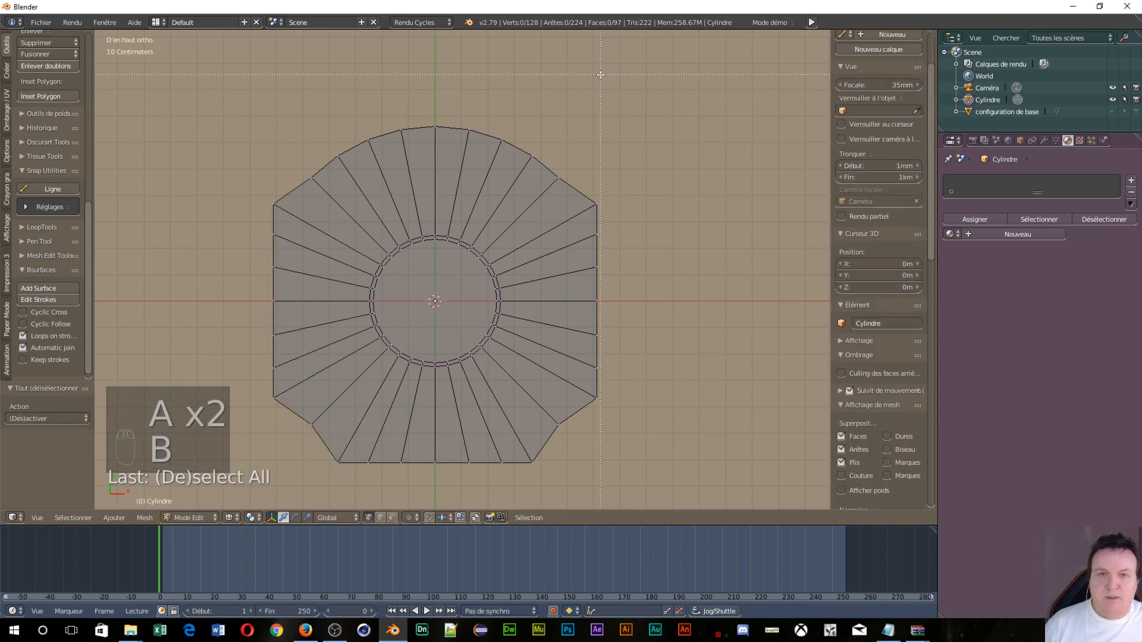
left_click_drag(601, 74, 337, 176)
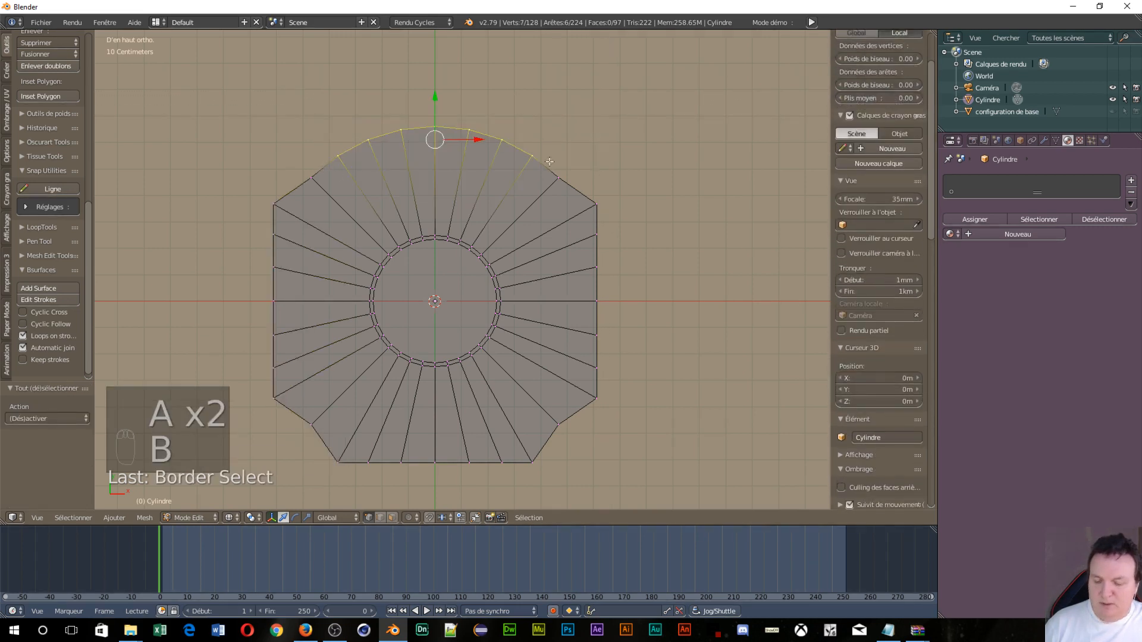
key("s")
key("y")
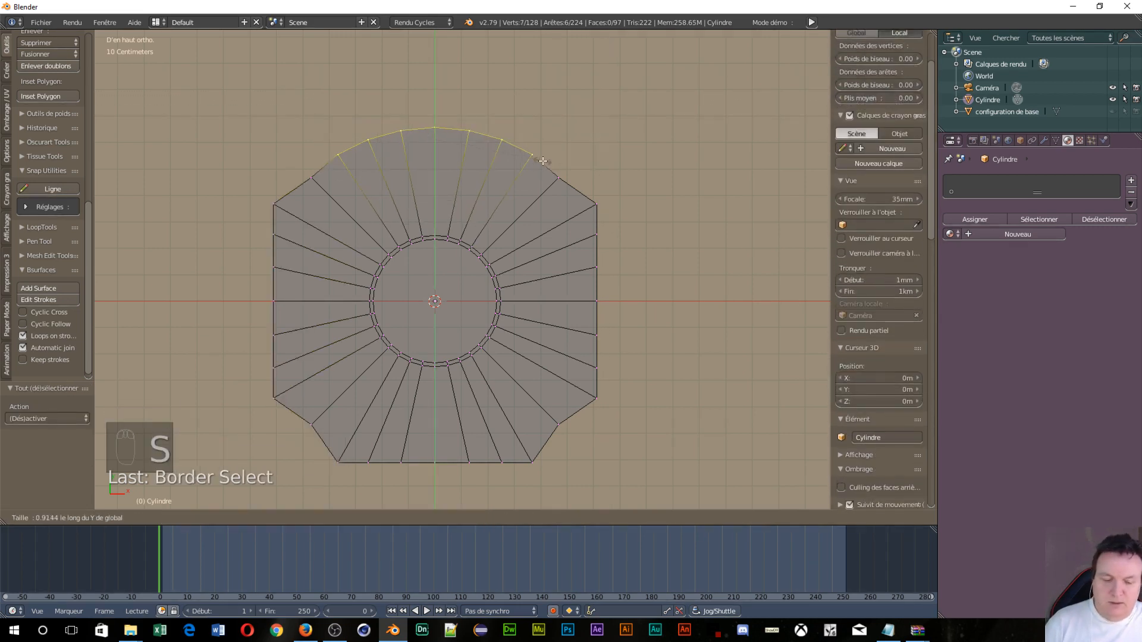
key("0")
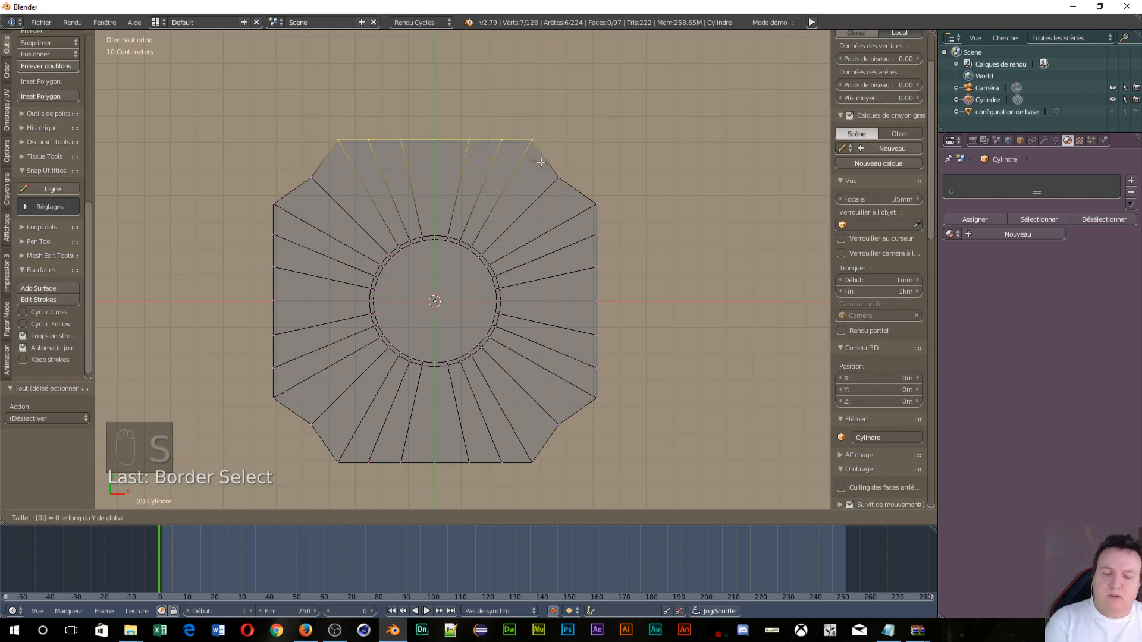
left_click(541, 162)
left_click(539, 161)
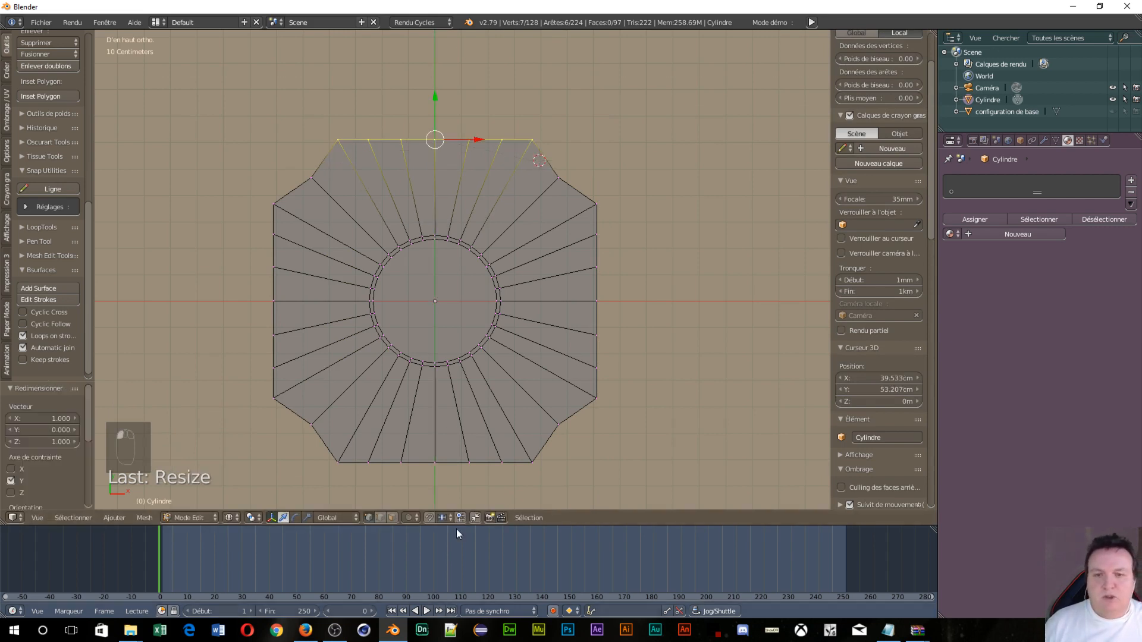
Set snapping to vertices and move the flattened positive Y row along Y into line with its neighbouring corner vertices
left_click(442, 517)
left_click(445, 495)
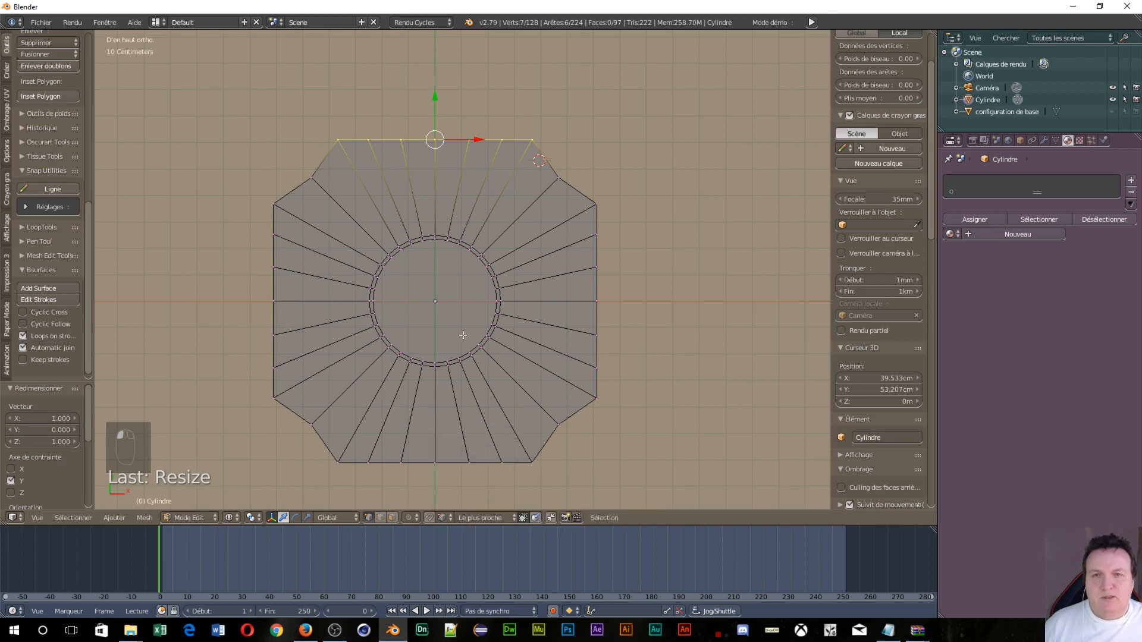
key("g")
key("y")
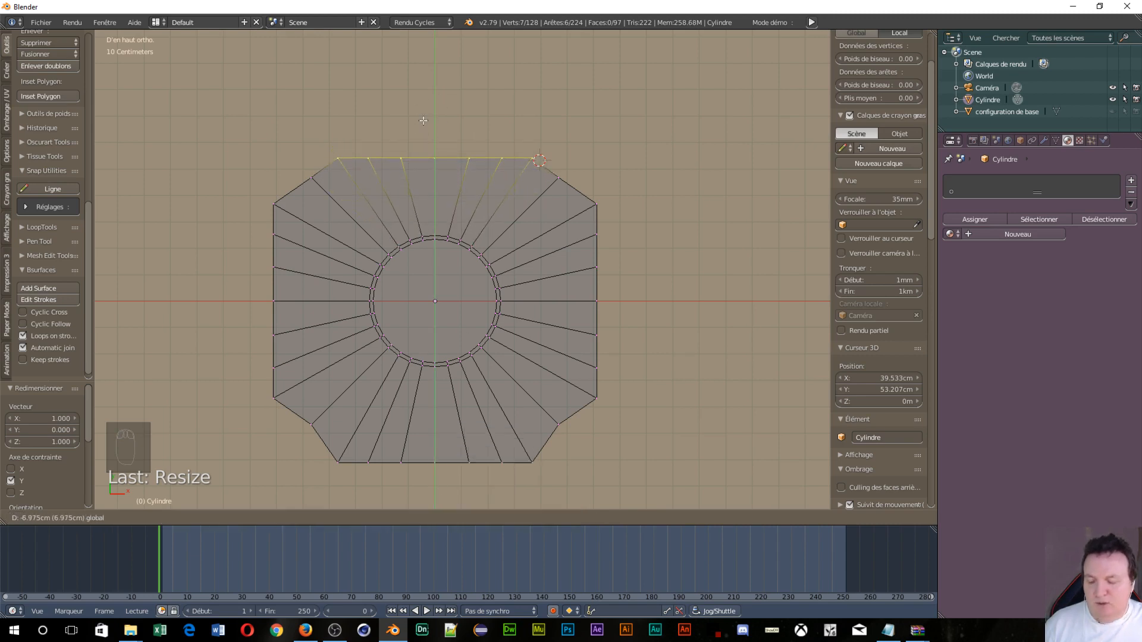
left_click(556, 177)
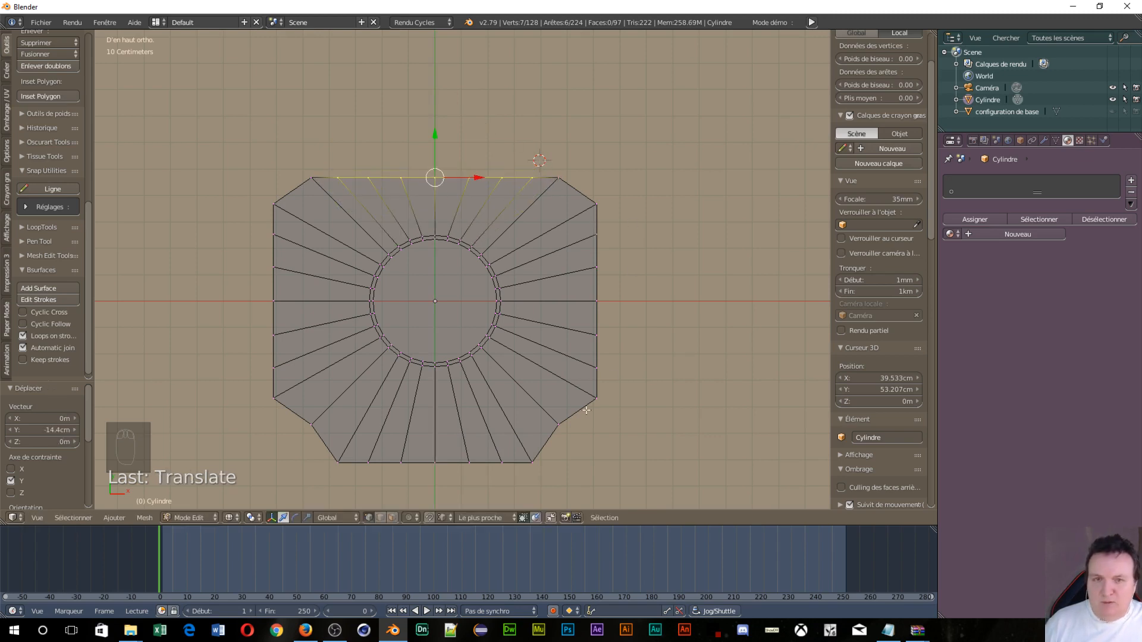
Box-select only the flattened negative Y row and snap it inward along Y, level with its neighbouring corner vertices
key("a")
key("b")
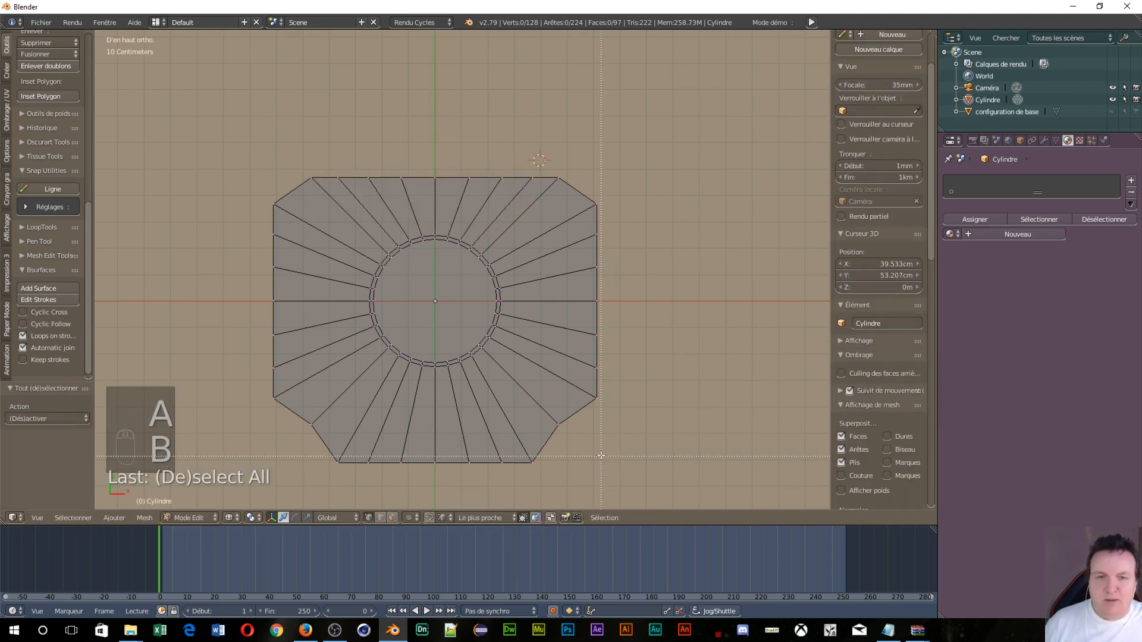
left_click_drag(601, 455, 303, 476)
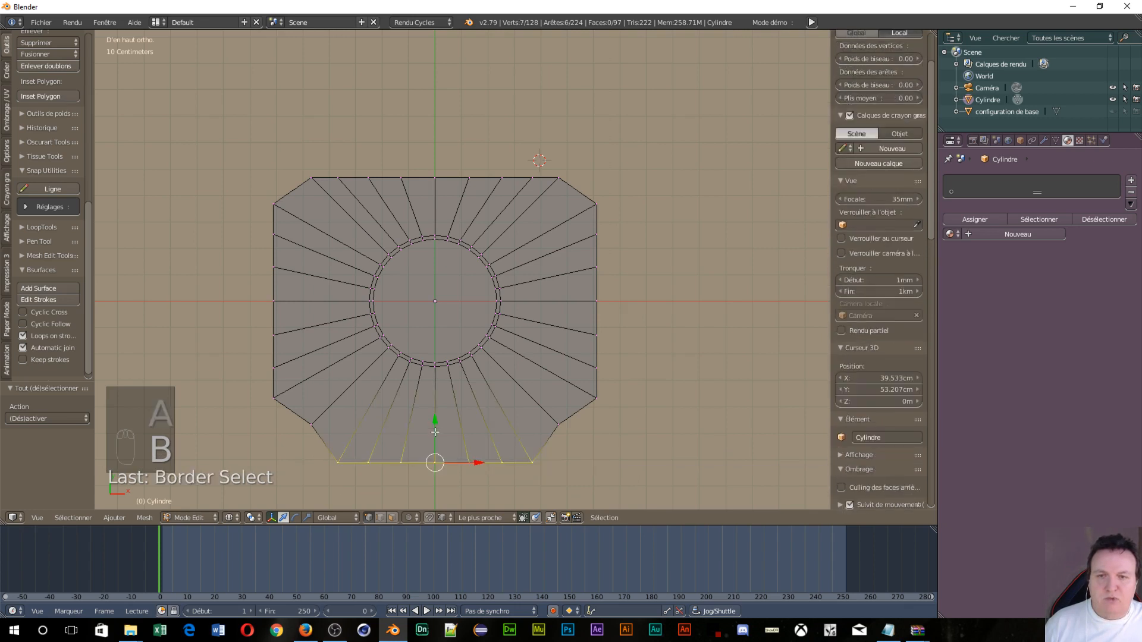
key("g")
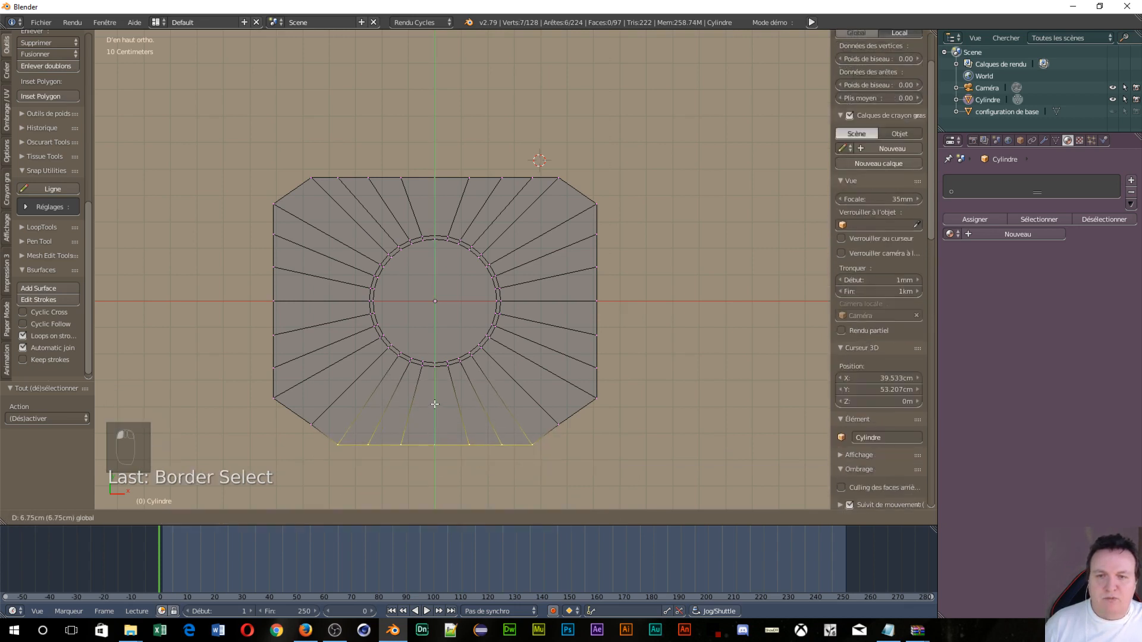
left_click(559, 425)
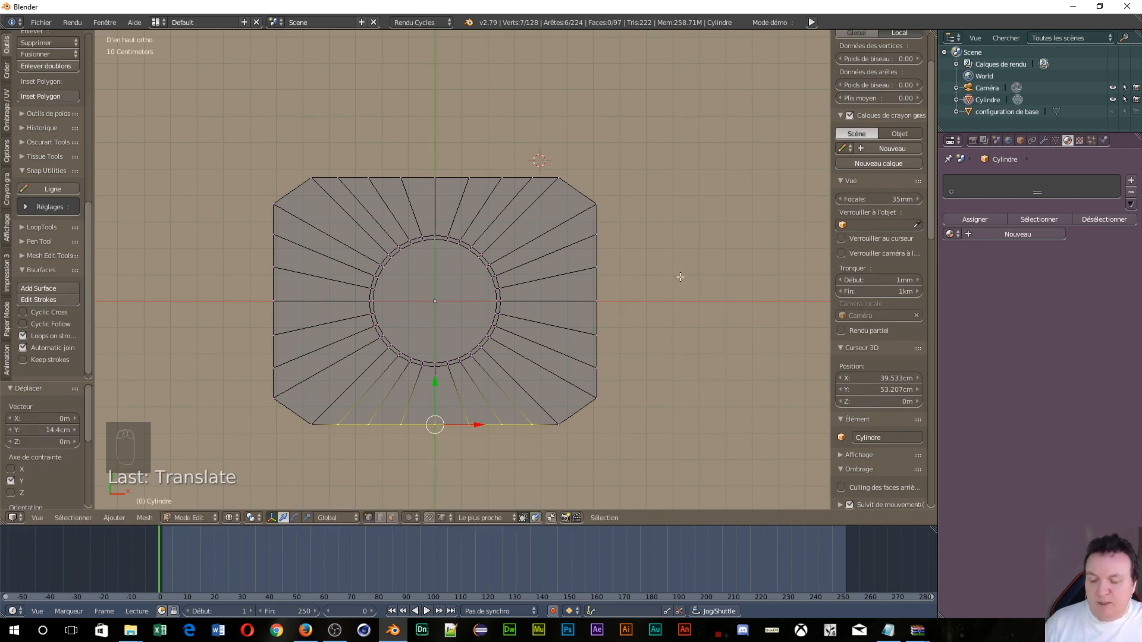
Box-select only the flattened positive X row and snap it inward along X to the adjacent corner vertex
key("a")
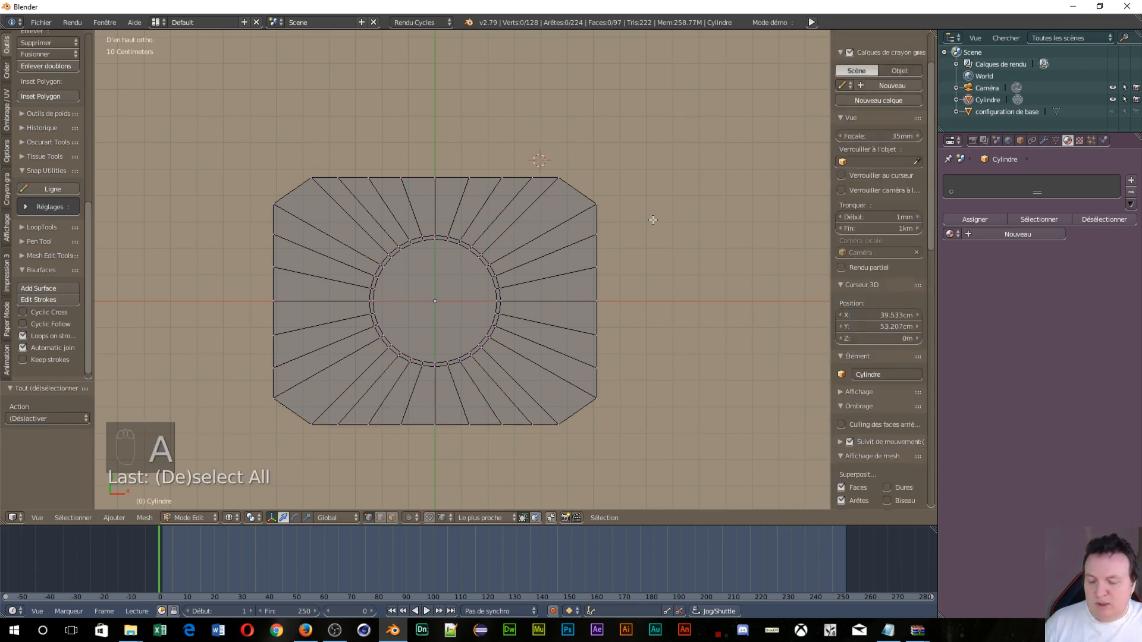
key("b")
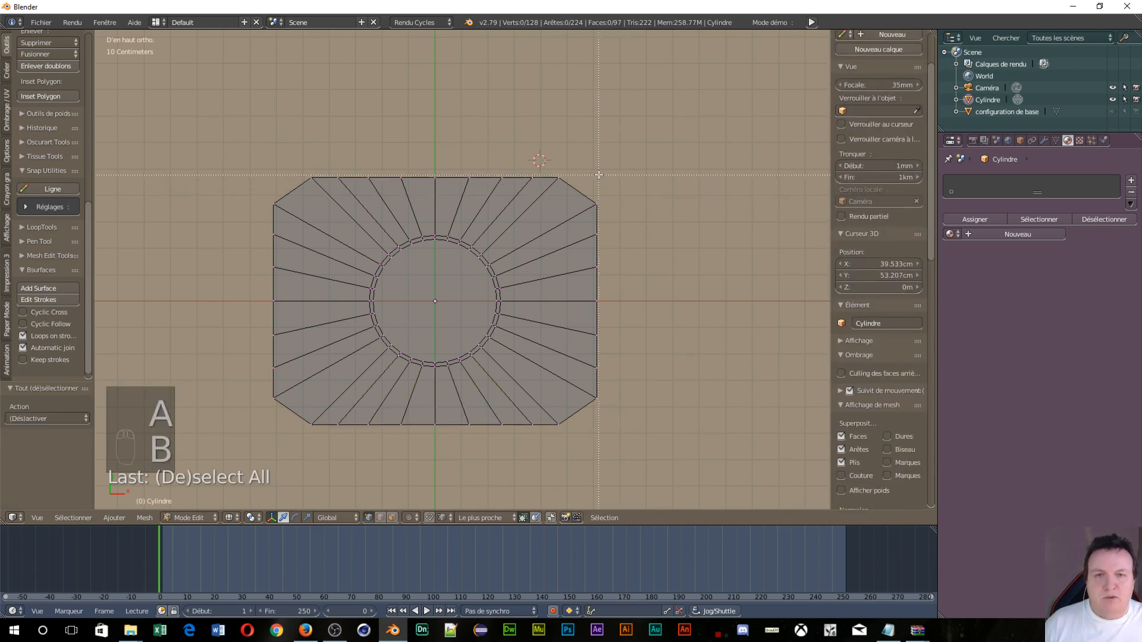
left_click_drag(593, 169, 661, 455)
key("g")
key("x")
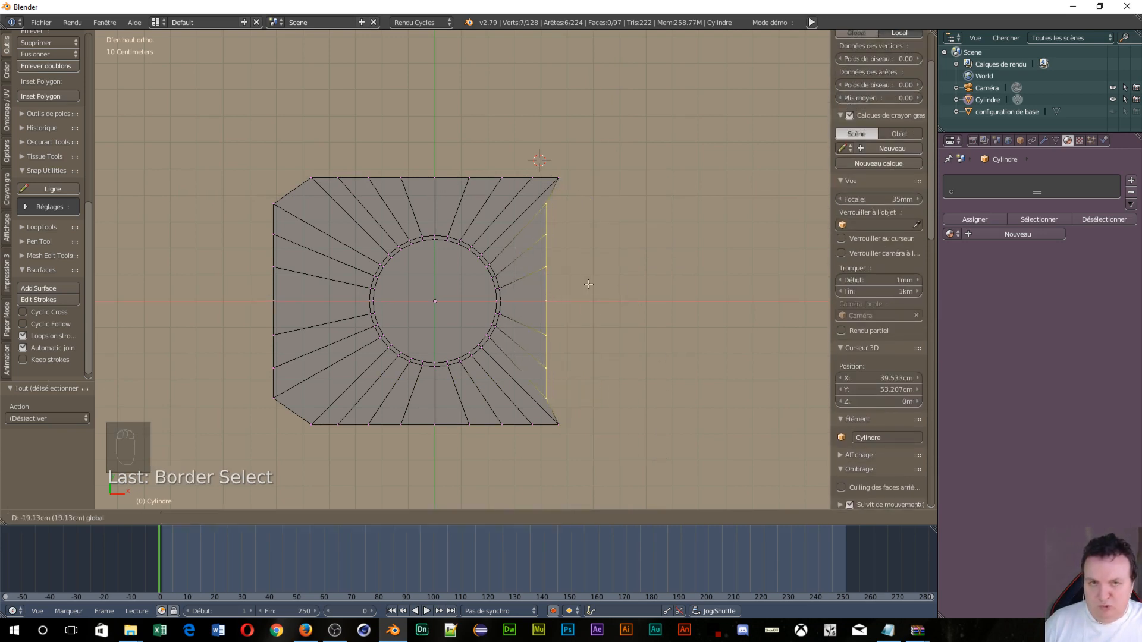
left_click(560, 179)
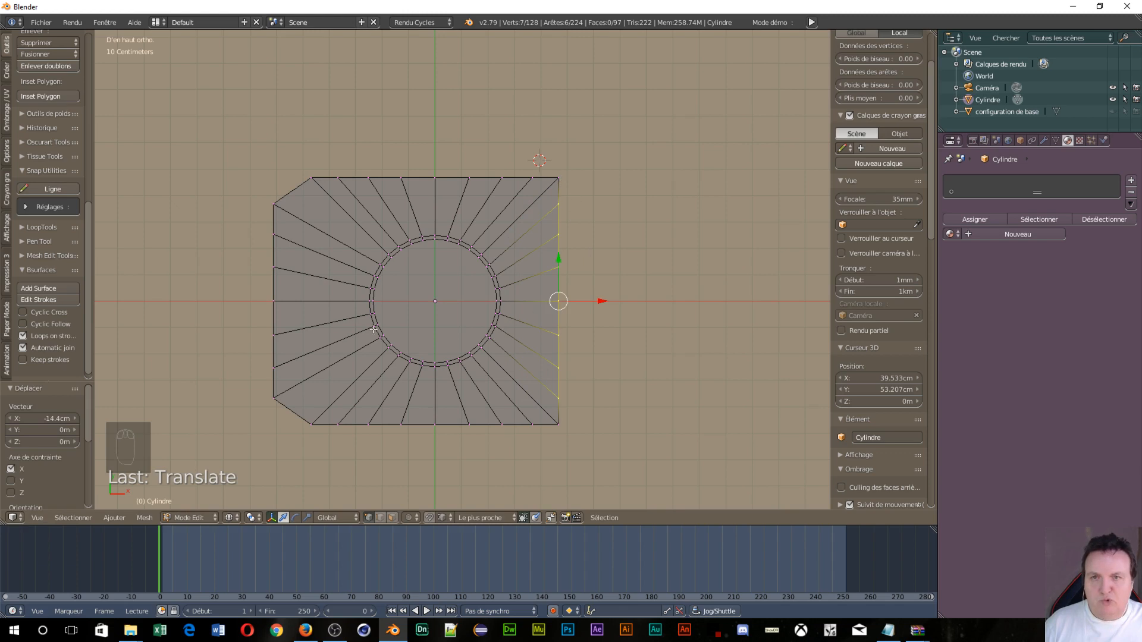
Box-select only the flattened negative X row and snap it inward along X to the adjacent corner vertex
key("a")
key("b")
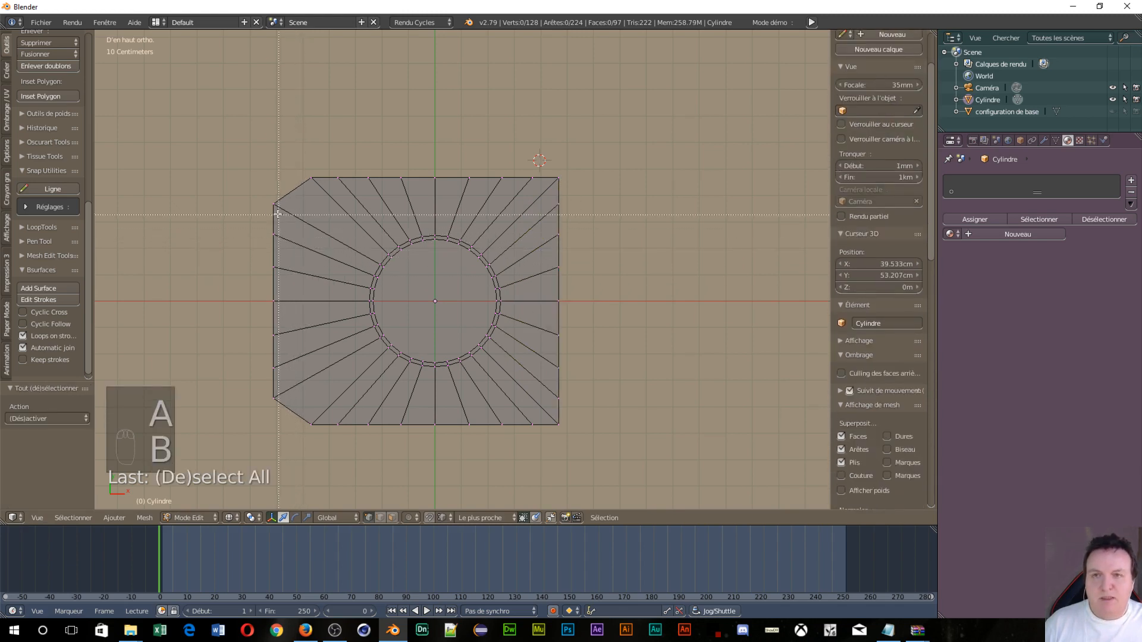
left_click_drag(258, 188, 296, 411)
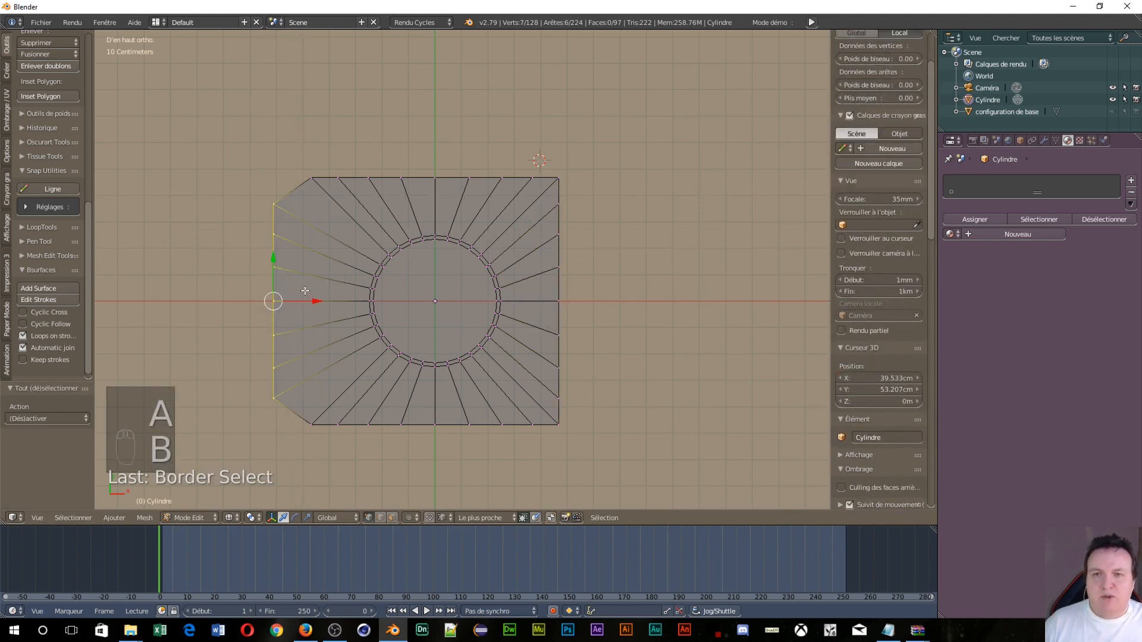
left_click_drag(326, 300, 319, 179)
Box-select the cylinder's entire mesh, rotate it about 15.5° around the global Z axis, and clear the selection
middle_click_drag(424, 393, 602, 442)
scroll(559, 409, "up", 1)
scroll(536, 396, "down", 6)
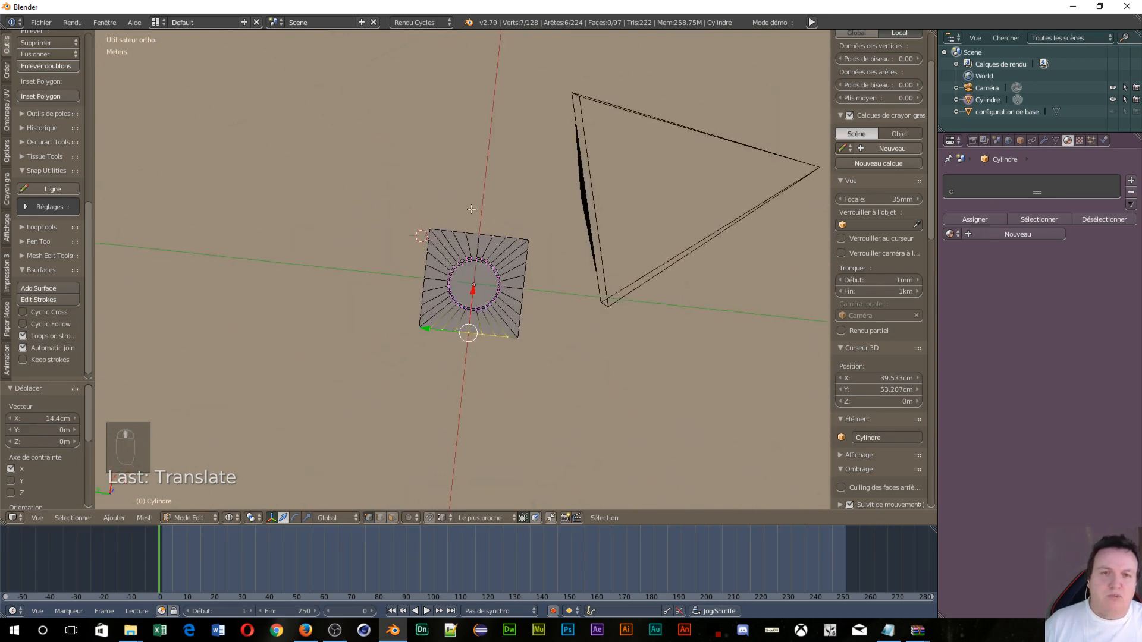
scroll(619, 229, "down", 3)
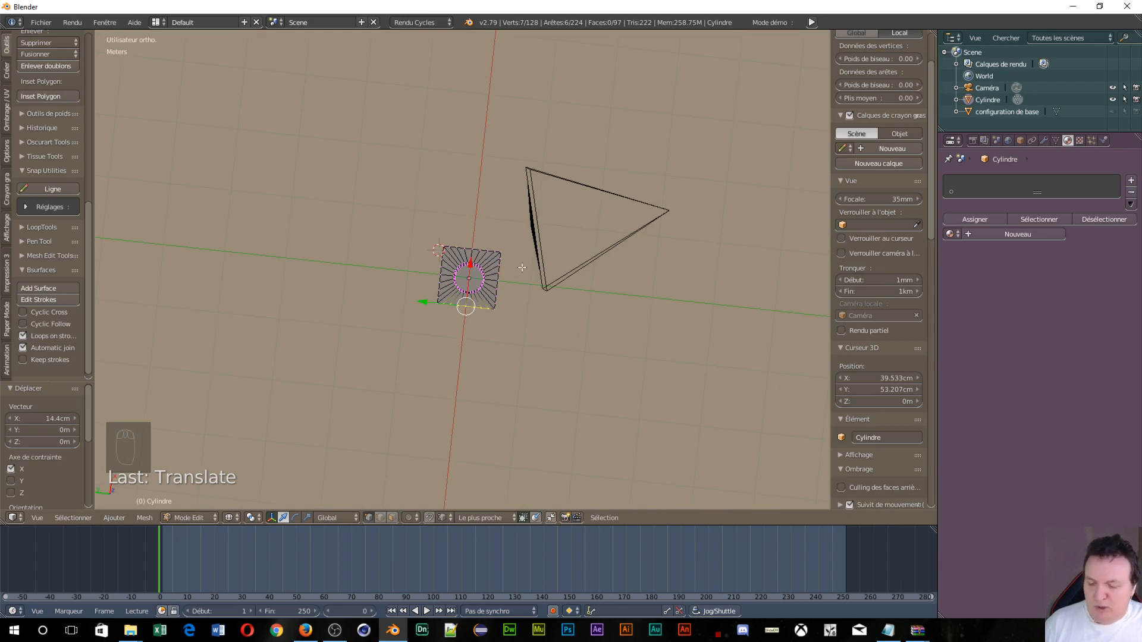
key("a")
key("b")
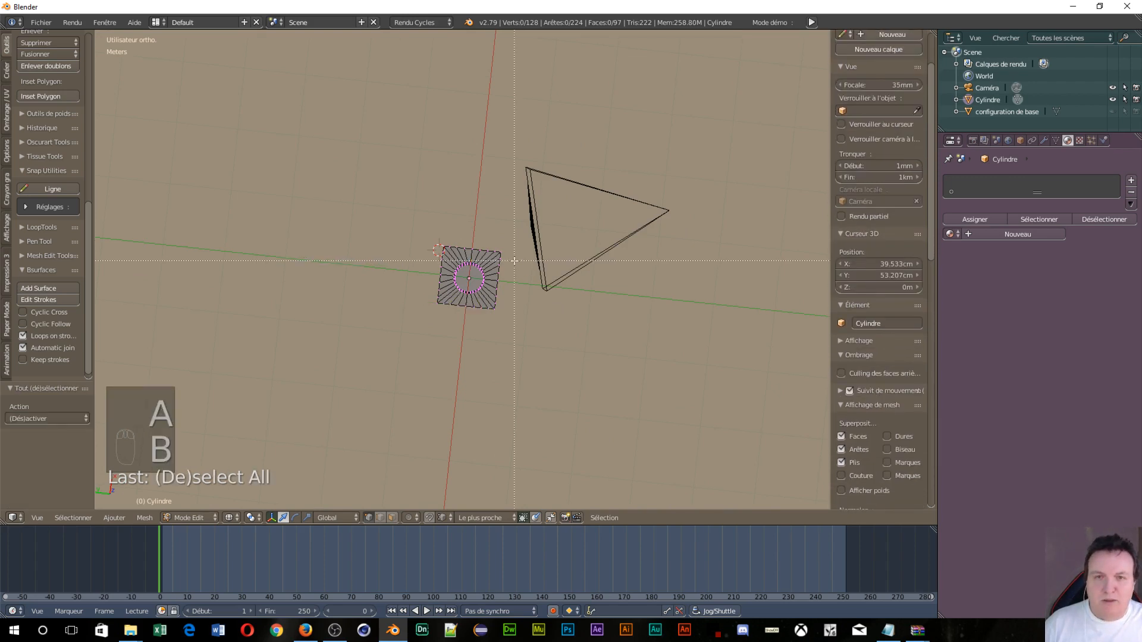
left_click_drag(410, 209, 516, 373)
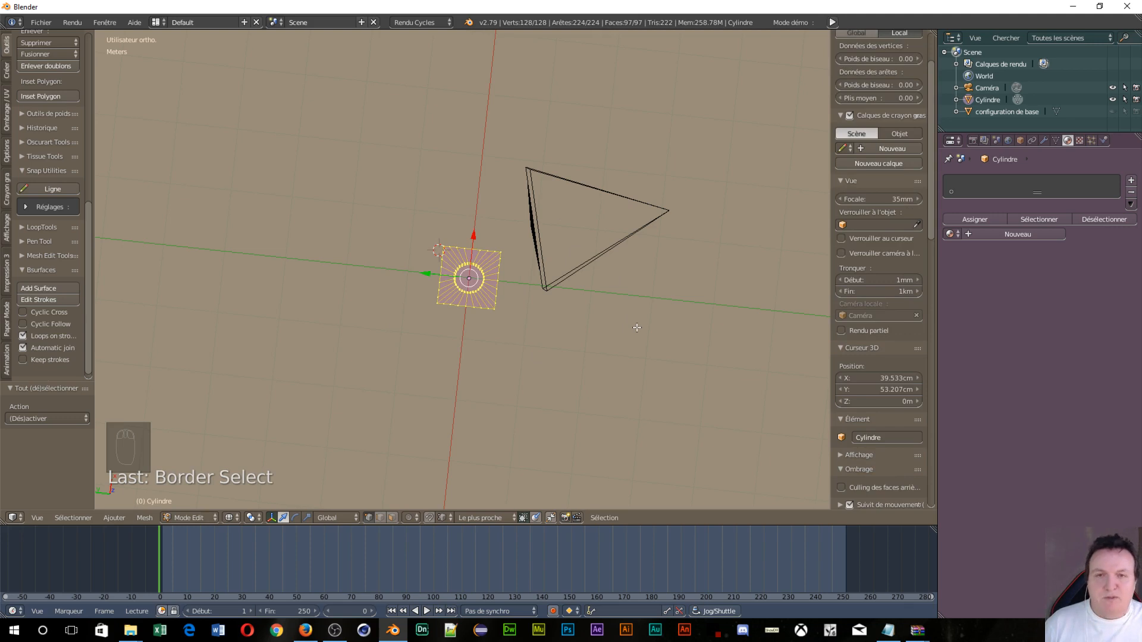
key("r")
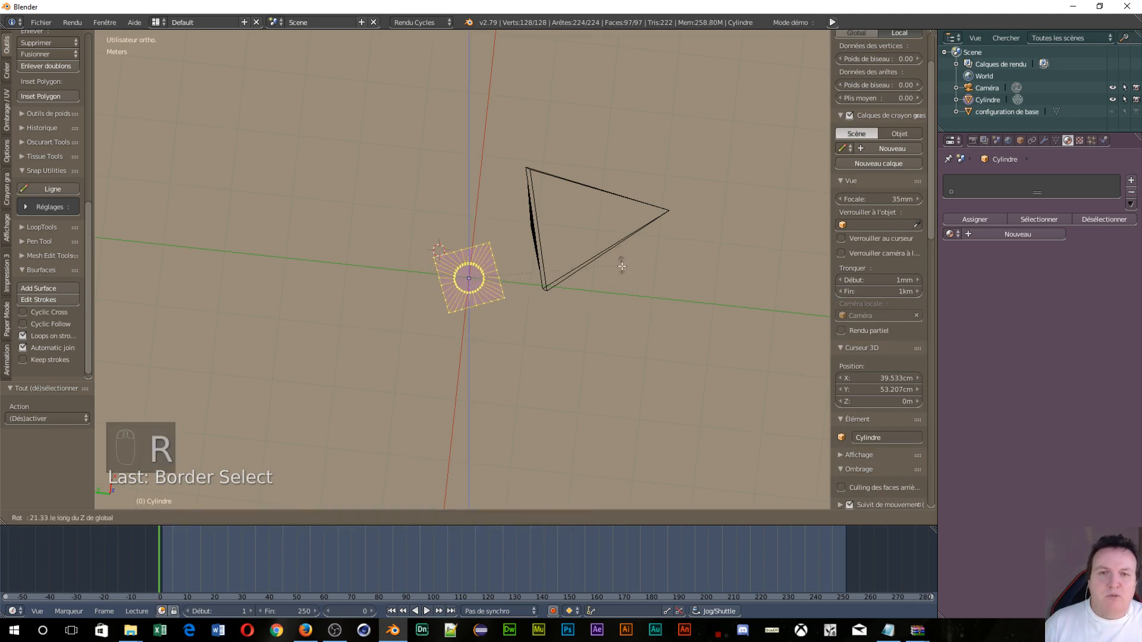
left_click(622, 280)
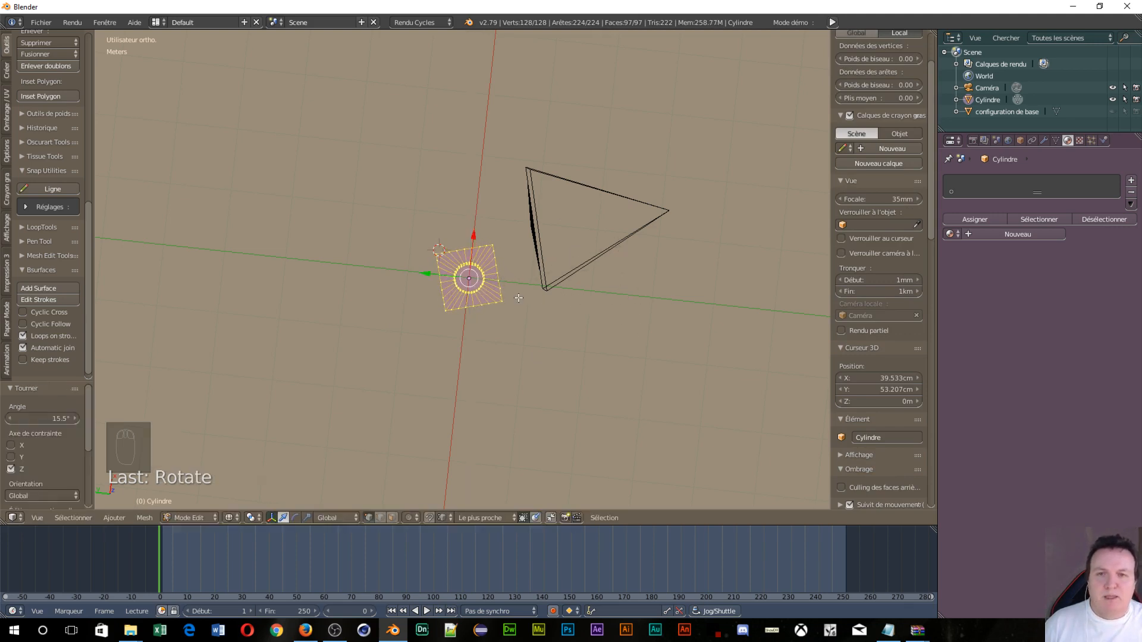
key("a")
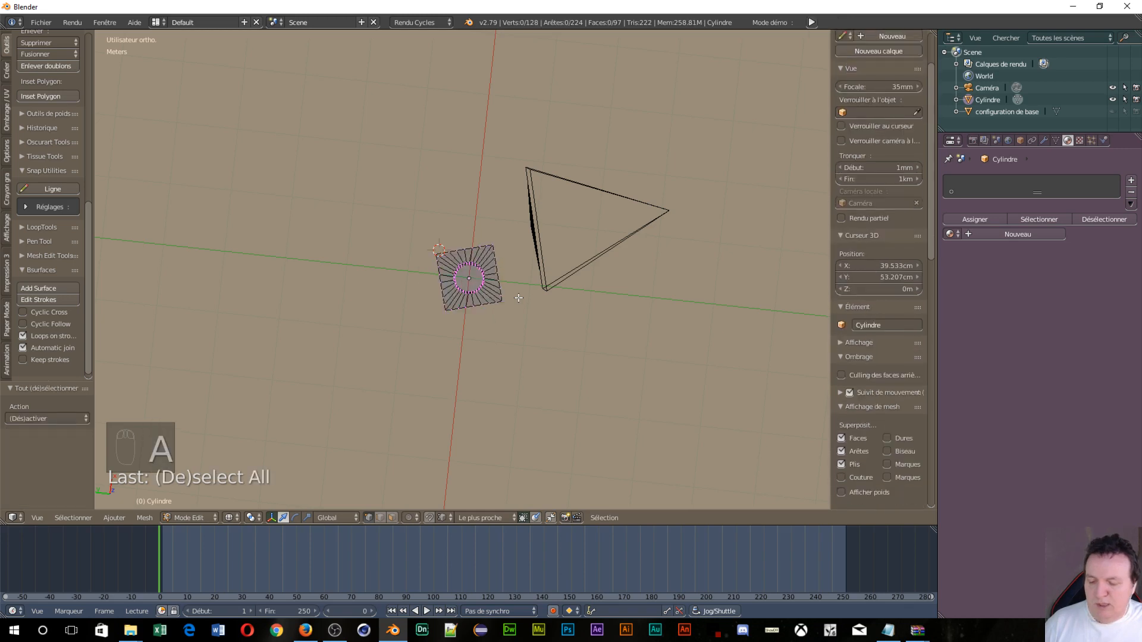
Circle-select the square rim's vertex row facing the camera and set the transform orientation to Local
key("c")
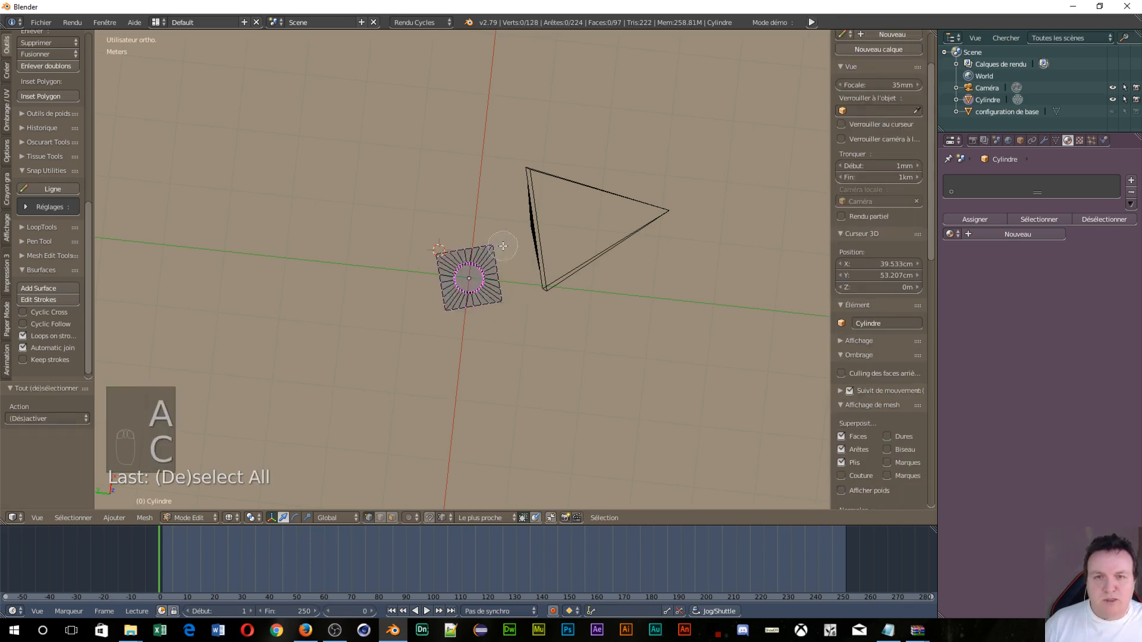
mouse_move(503, 246)
left_mouse_down()
mouse_move(505, 300)
mouse_move(497, 273)
left_mouse_up()
right_click(497, 273)
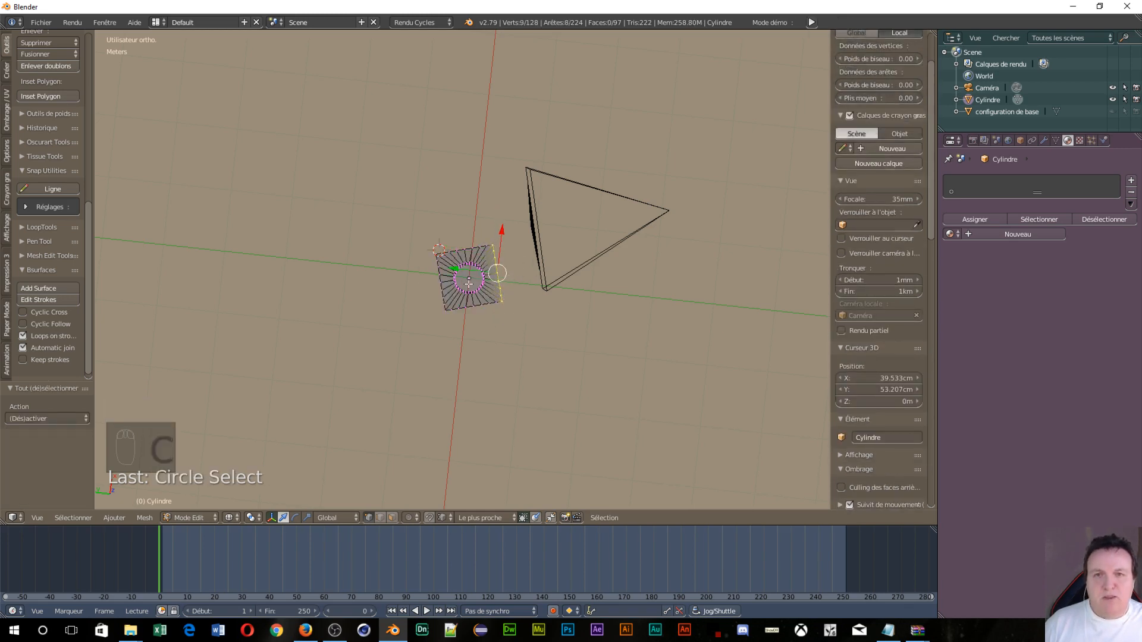
left_click(325, 519)
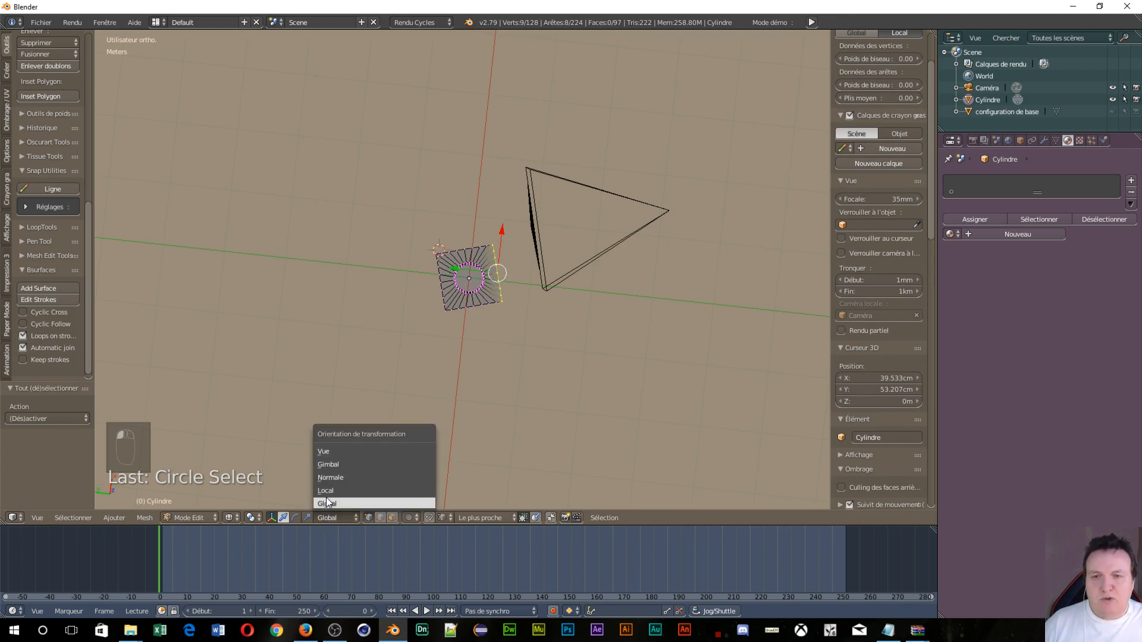
left_click(324, 476)
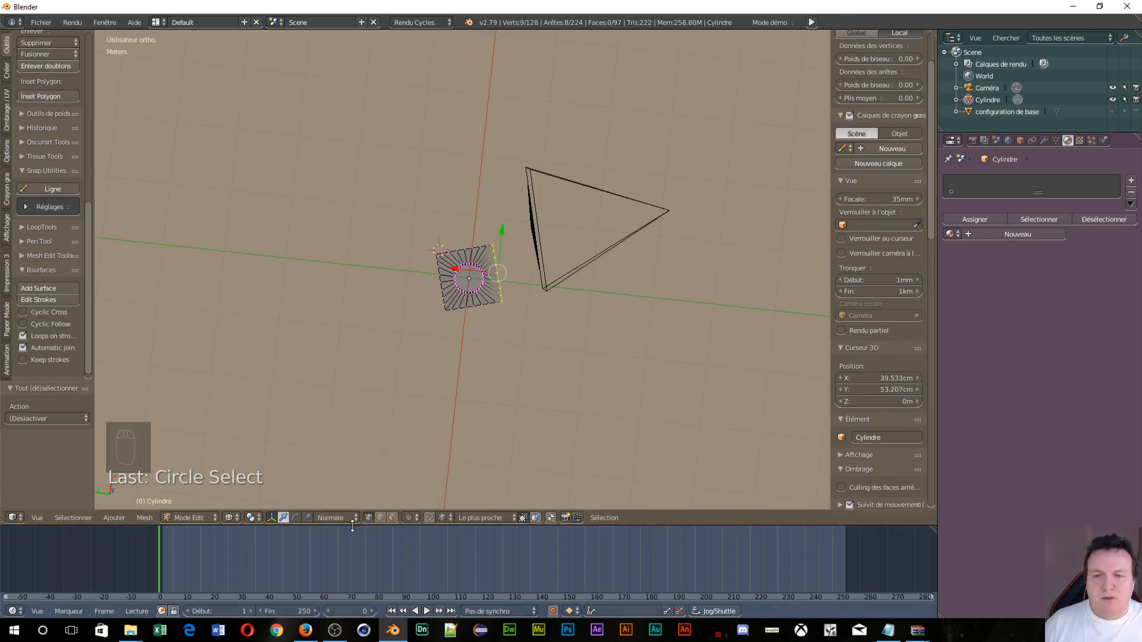
left_click(335, 518)
left_click(332, 494)
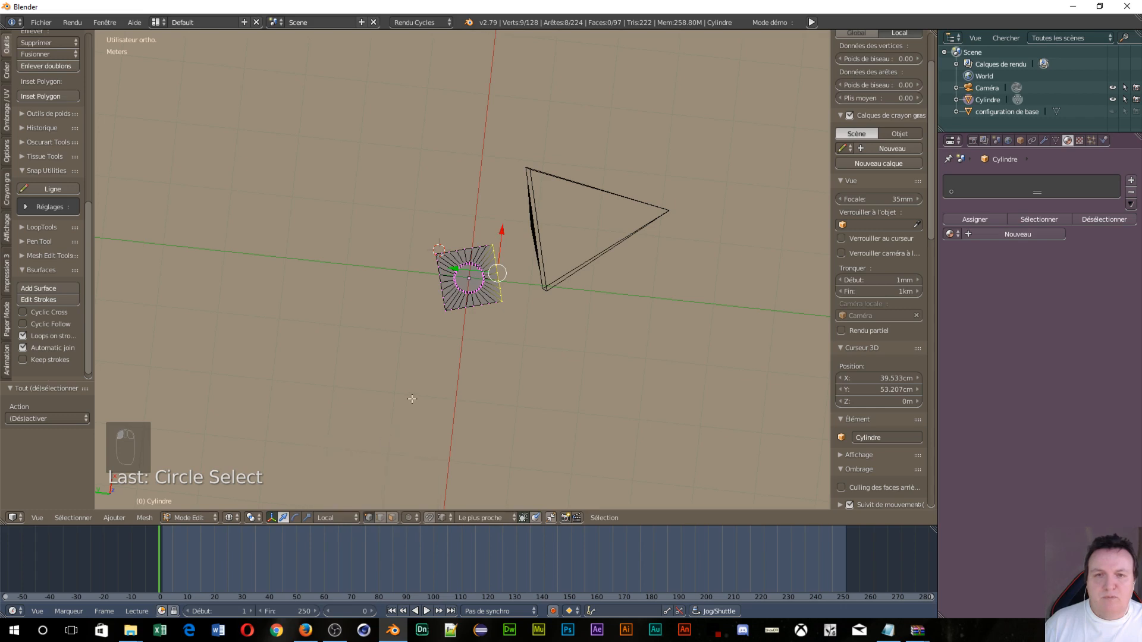
Try to move the selected row about 1.89 m outward along local negative Y and back about 62 cm, and undo both moves
middle_click_drag(553, 372, 557, 321)
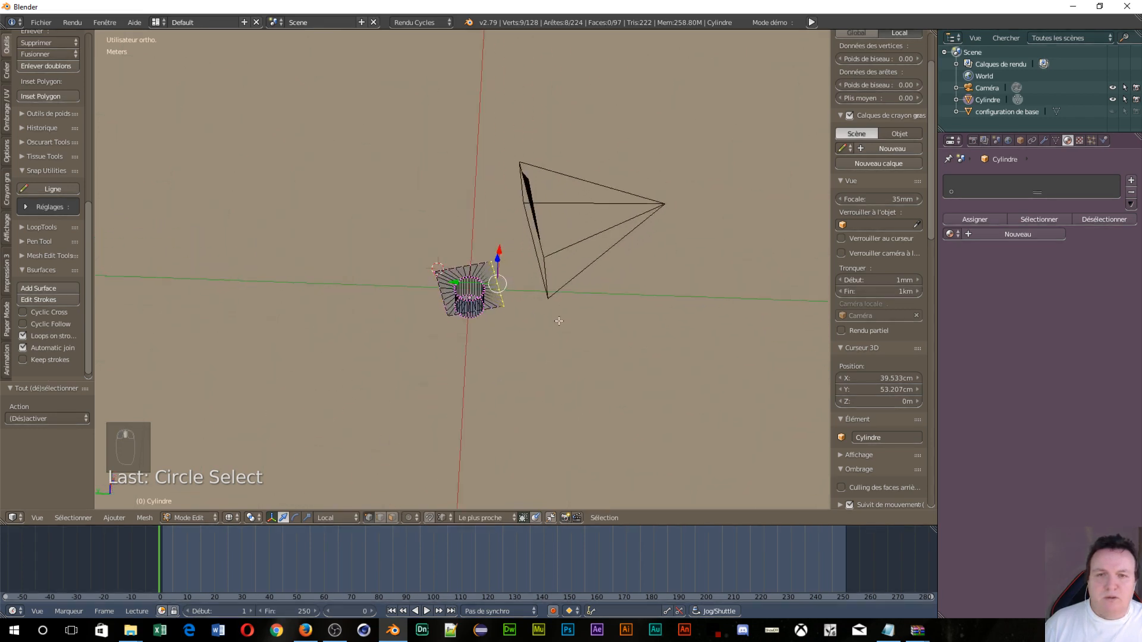
left_click_drag(453, 286, 581, 351)
middle_click_drag(581, 351, 555, 386)
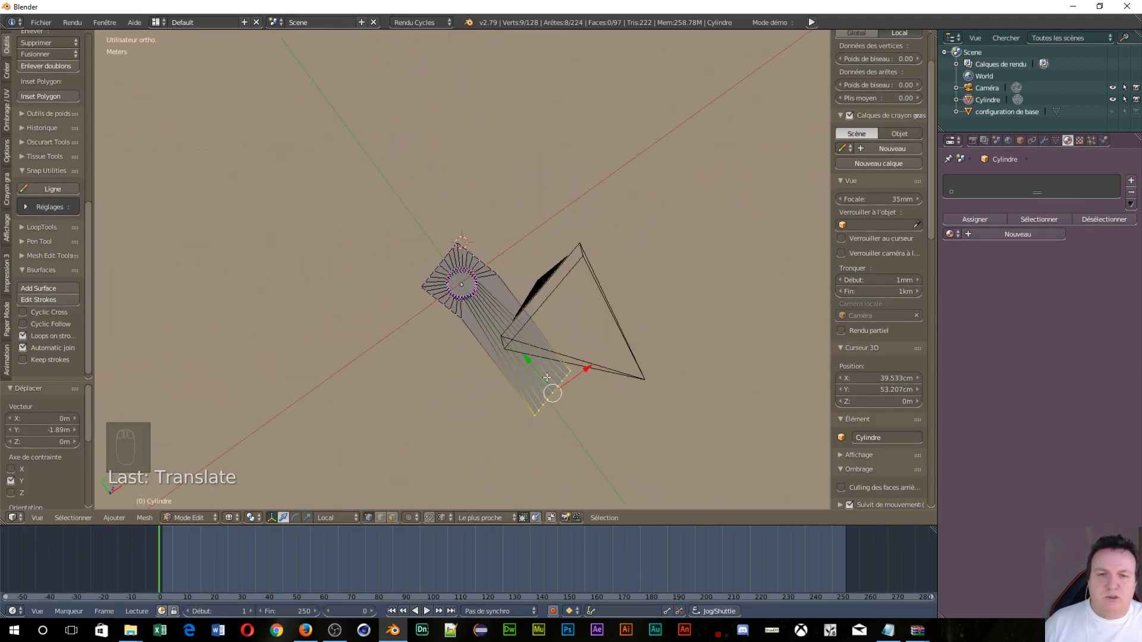
left_click_drag(530, 363, 515, 354)
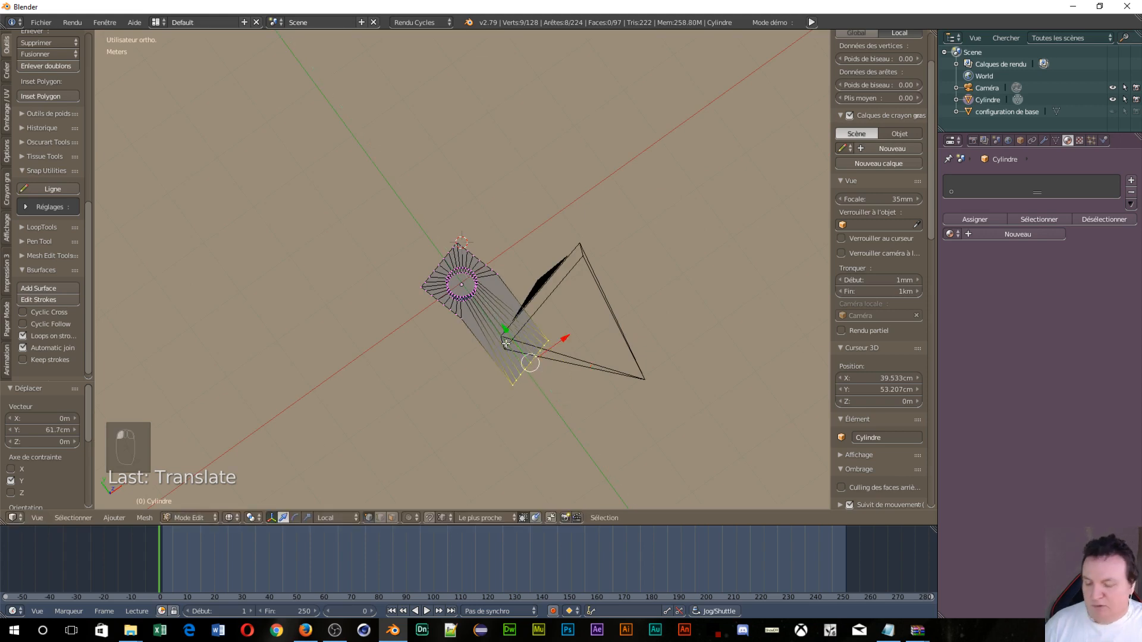
key("ctrl+z")
key("ctrl+z")
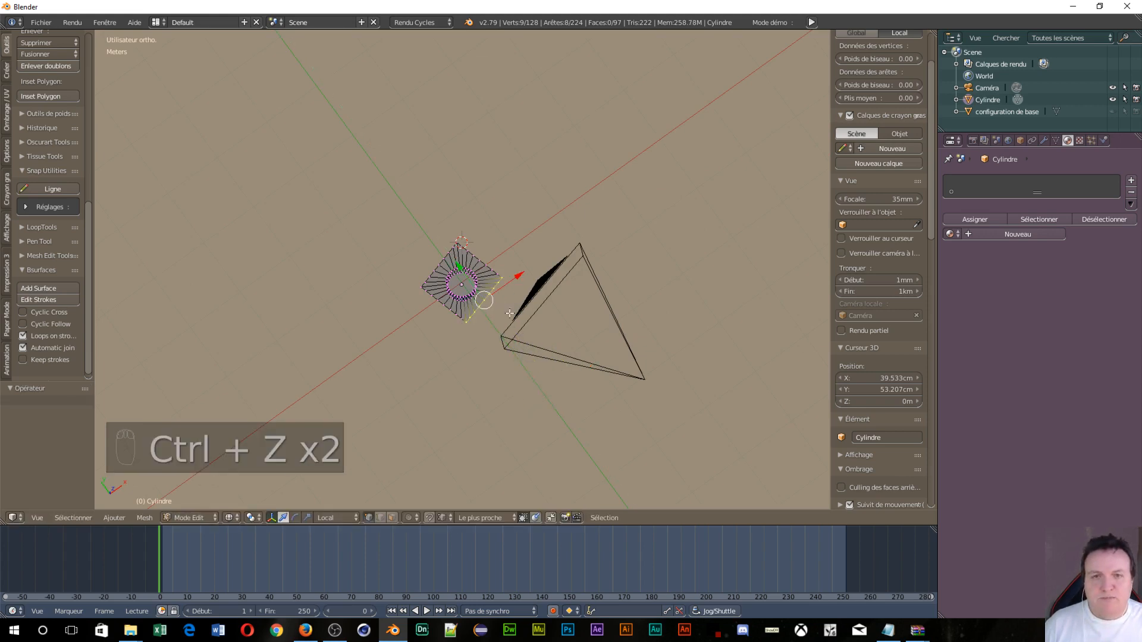
Undo the row selection and the mesh's earlier rotation around Z, and clear the selection
middle_click_drag(530, 318, 482, 276)
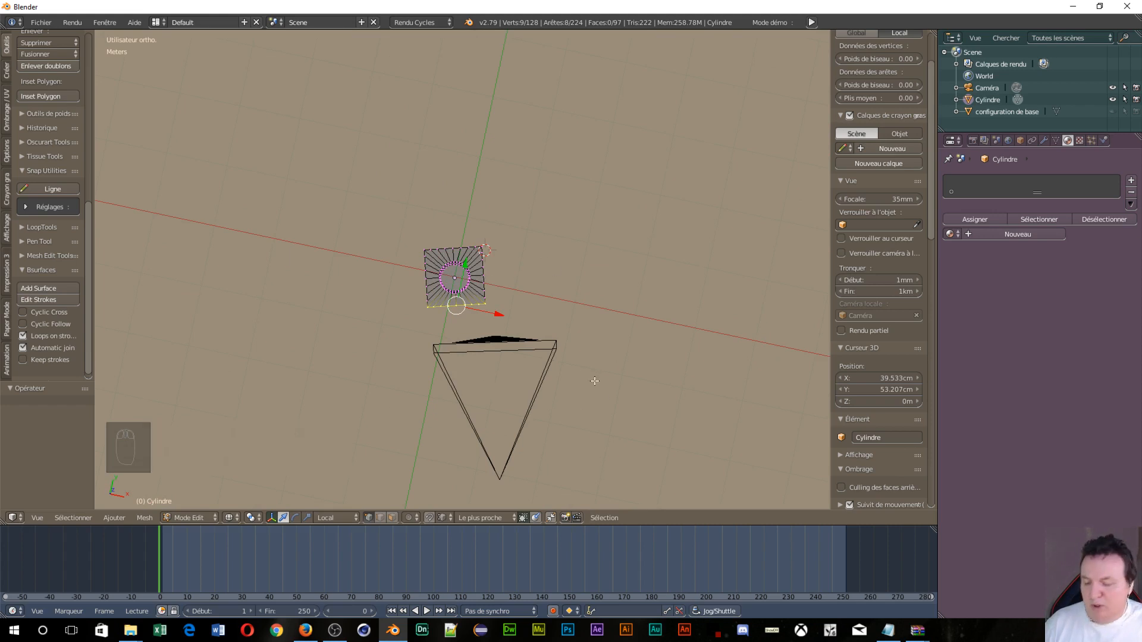
key("ctrl+z")
key("ctrl+z")
key("ctrl+z")
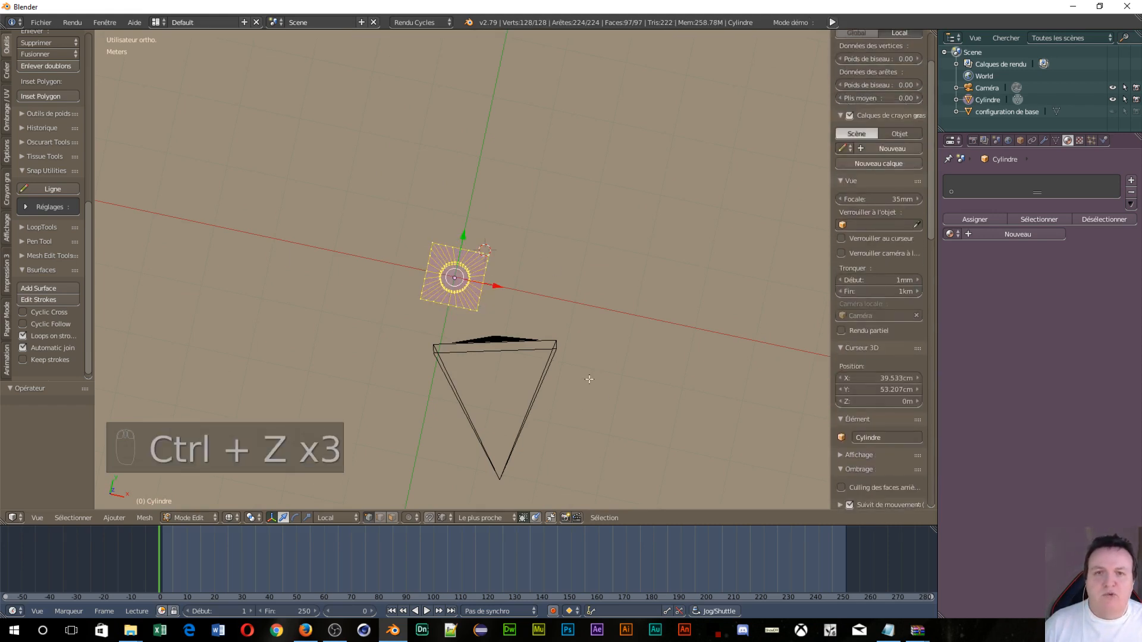
key("a")
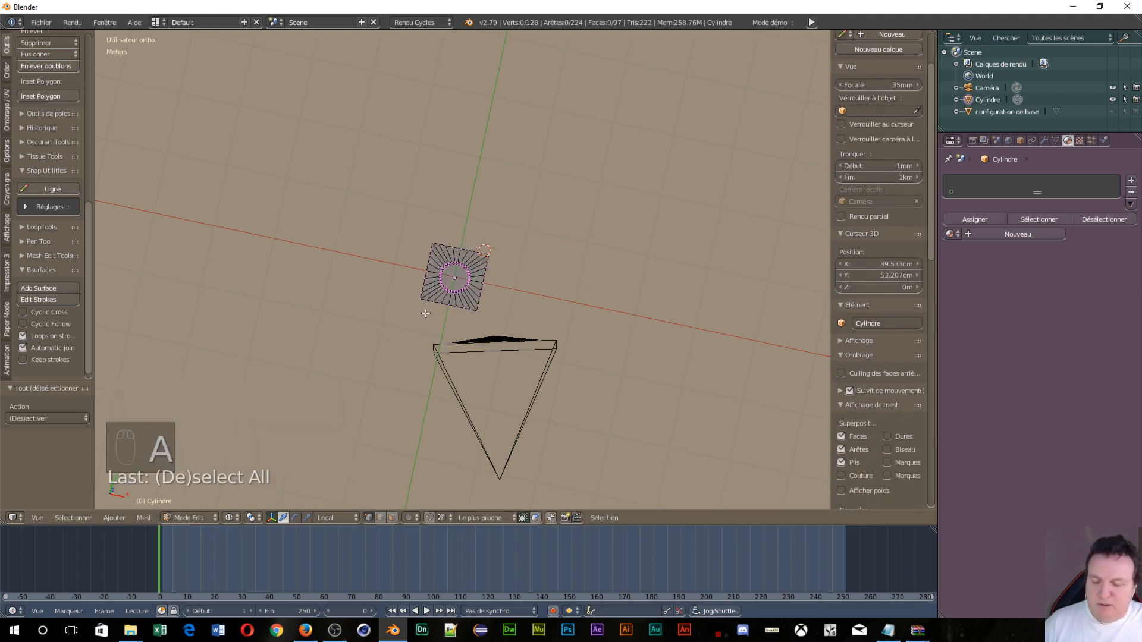
Circle-select the rim's negative Y row facing the camera and move it about 2.56 m outward along local negative Y
key("c")
left_click_drag(425, 310, 428, 306)
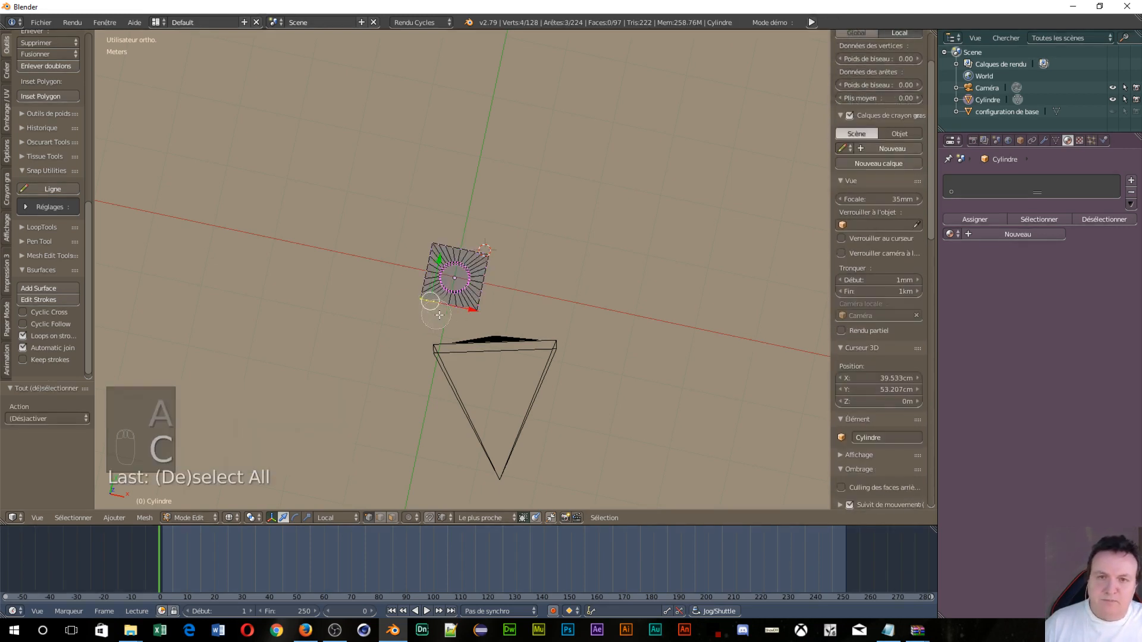
right_click(481, 323)
key("e")
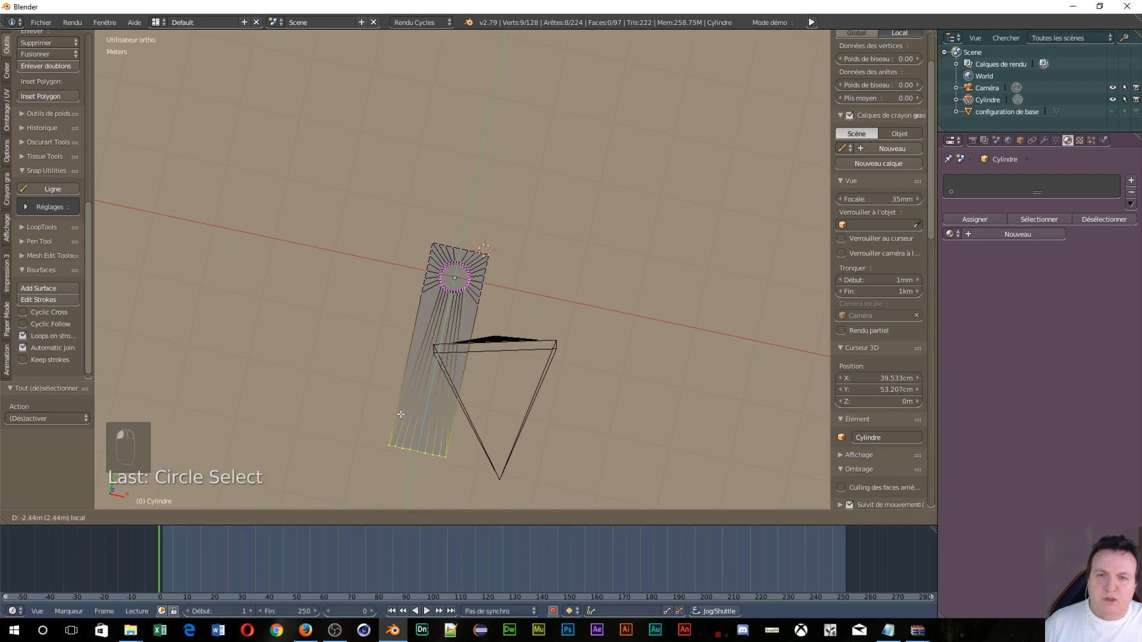
left_click(394, 412)
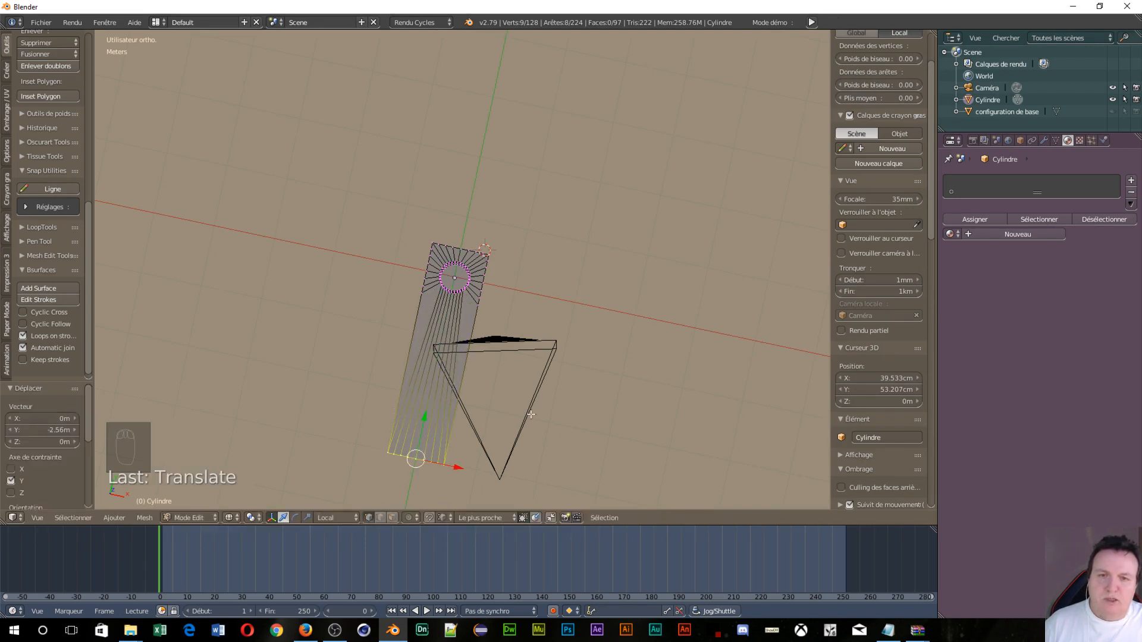
Circle-select only the rim's positive X row, including the extended corner near the camera, and move it about 1.63 m outward along local X
key("a")
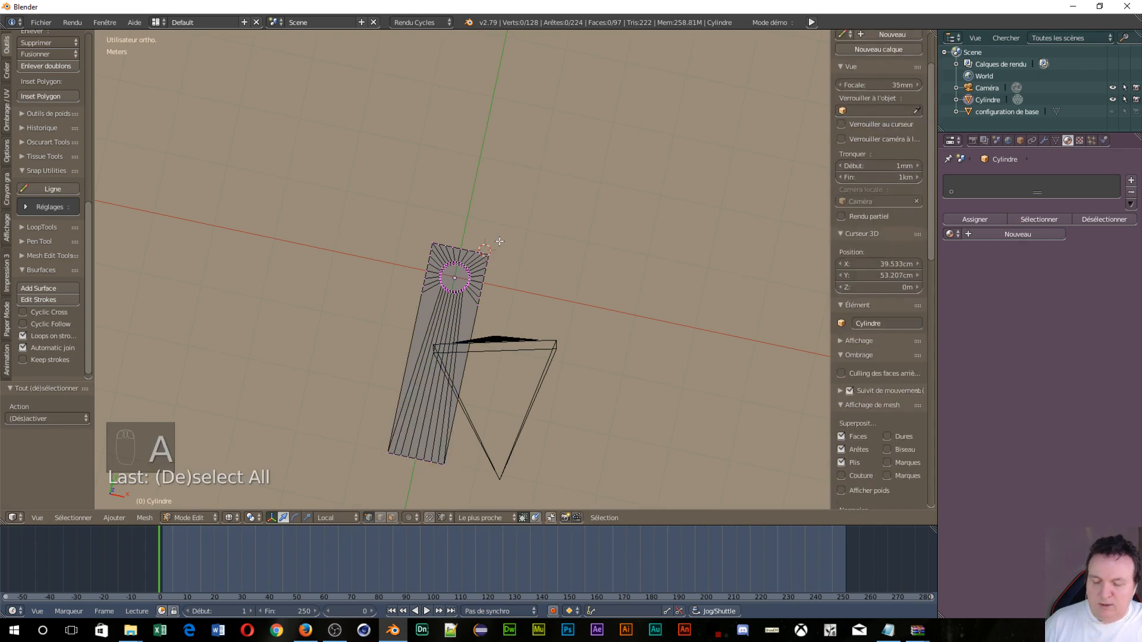
key("c")
left_click(485, 262)
left_click_drag(494, 305, 453, 473)
right_click(455, 473)
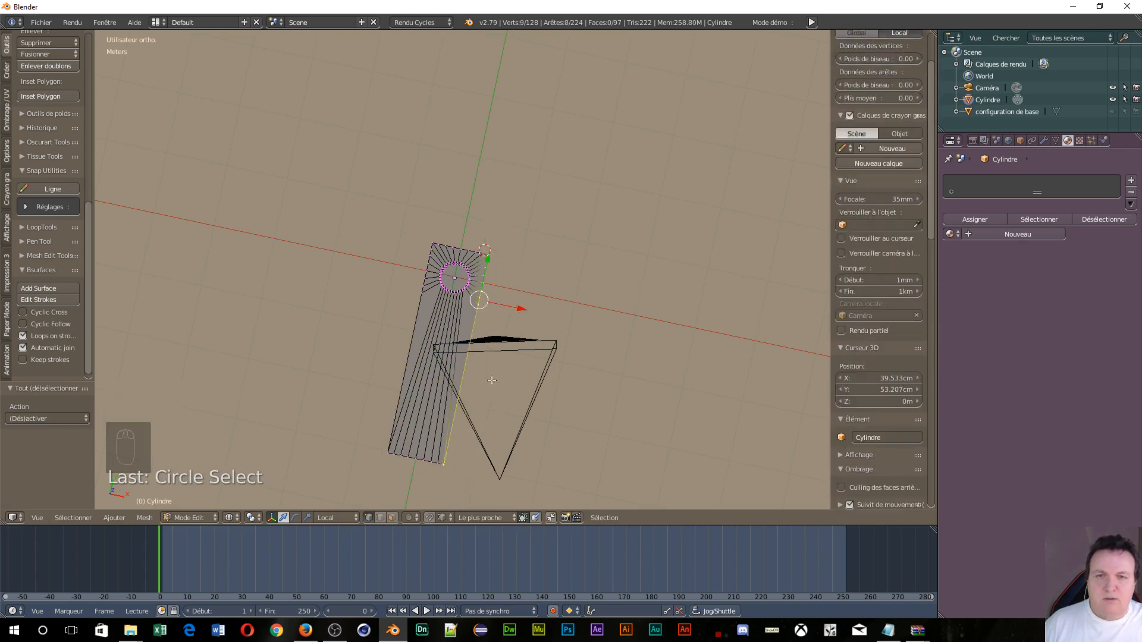
left_click_drag(521, 310, 616, 351)
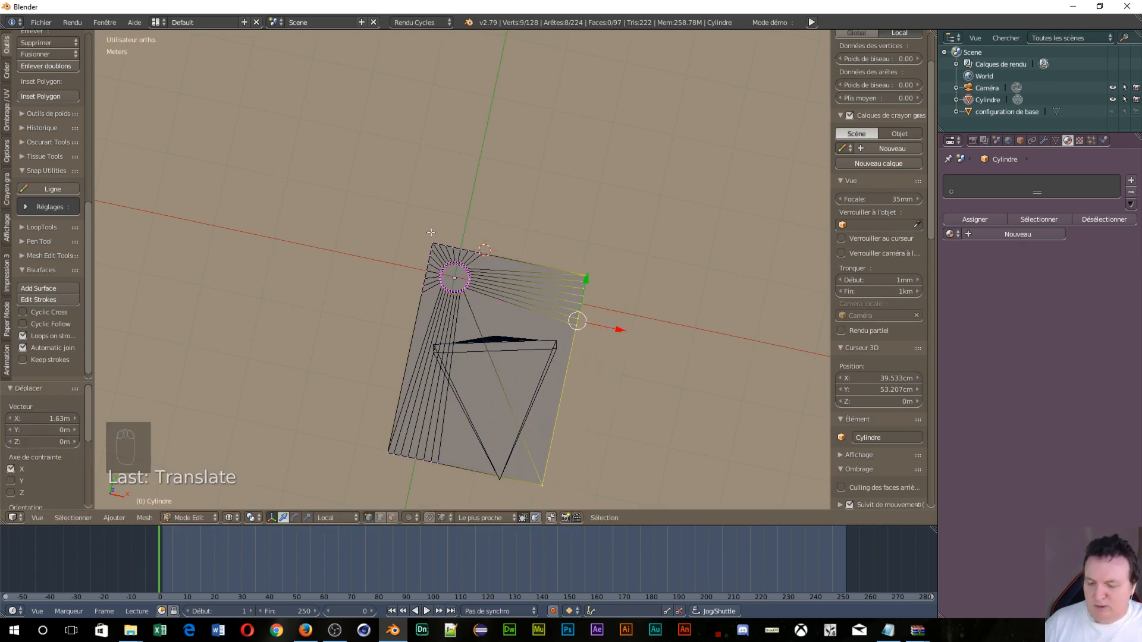
Circle-select only the outer vertices of the rim's positive Y and negative X sides, including both extended corners, leaving out the inner ring
key("a")
key("c")
mouse_move(432, 232)
left_mouse_down()
mouse_move(480, 252)
mouse_move(454, 242)
left_mouse_up()
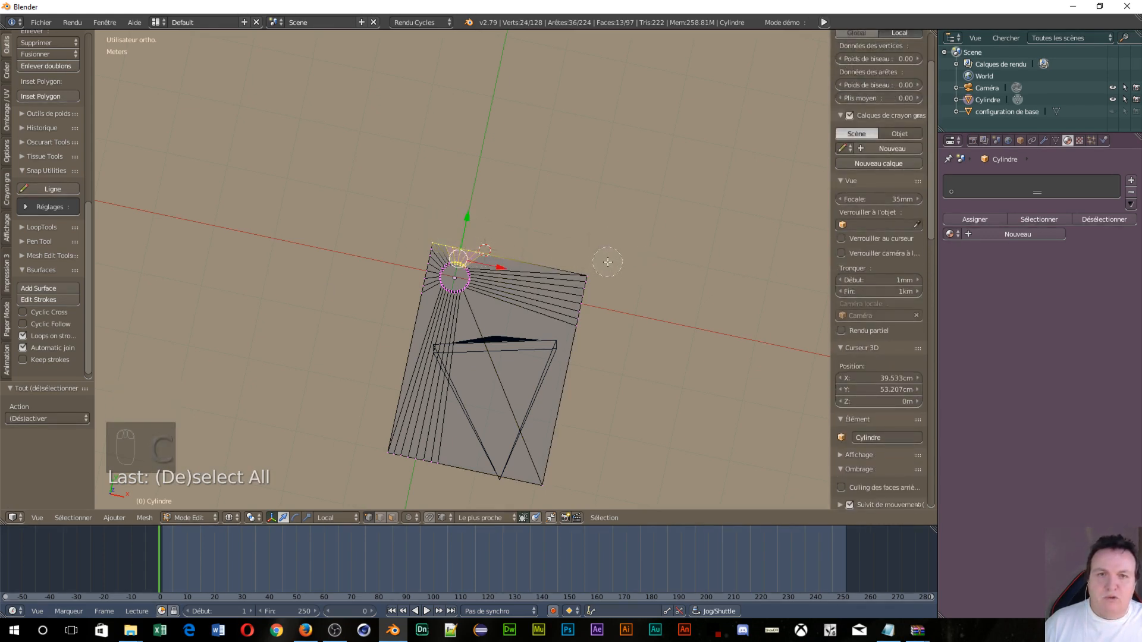
left_click(589, 262)
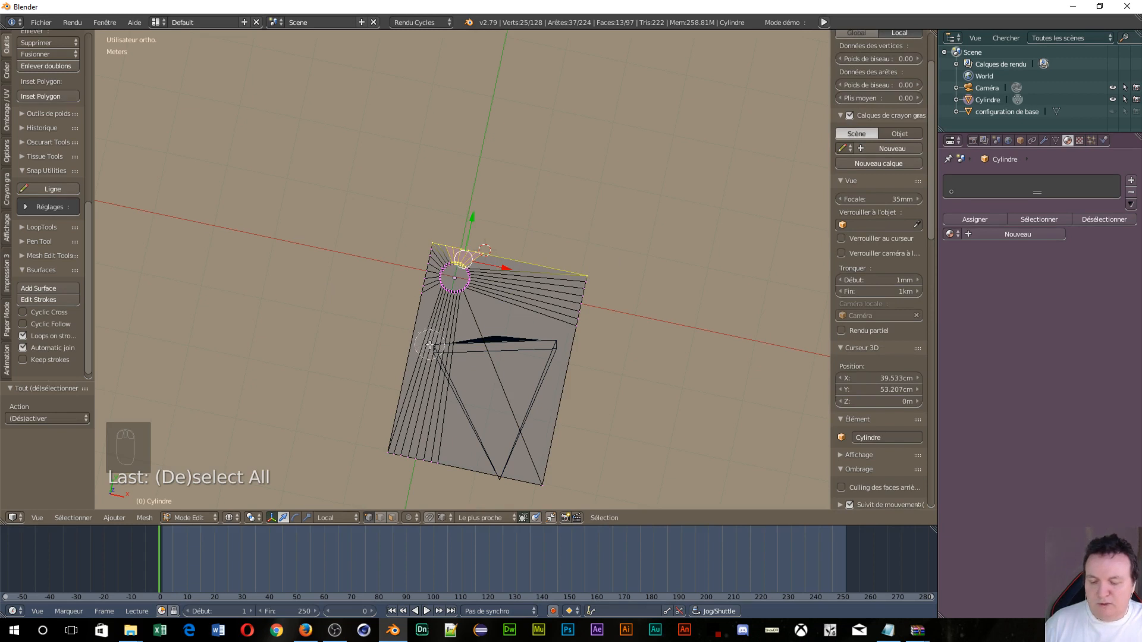
middle_click_drag(452, 279, 455, 276)
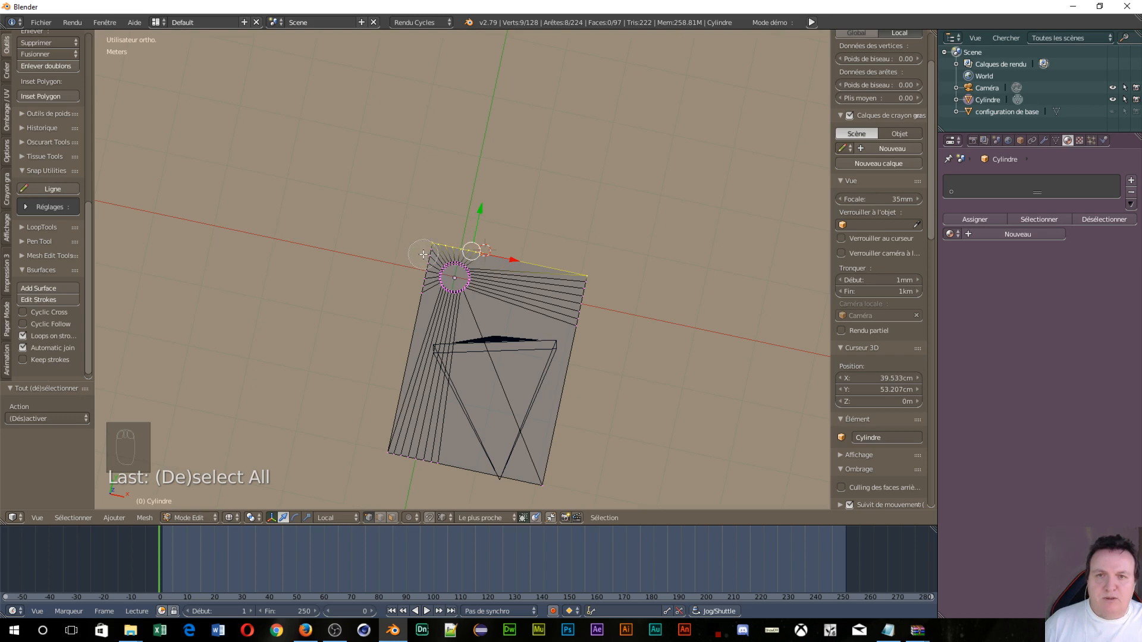
left_click_drag(423, 254, 408, 291)
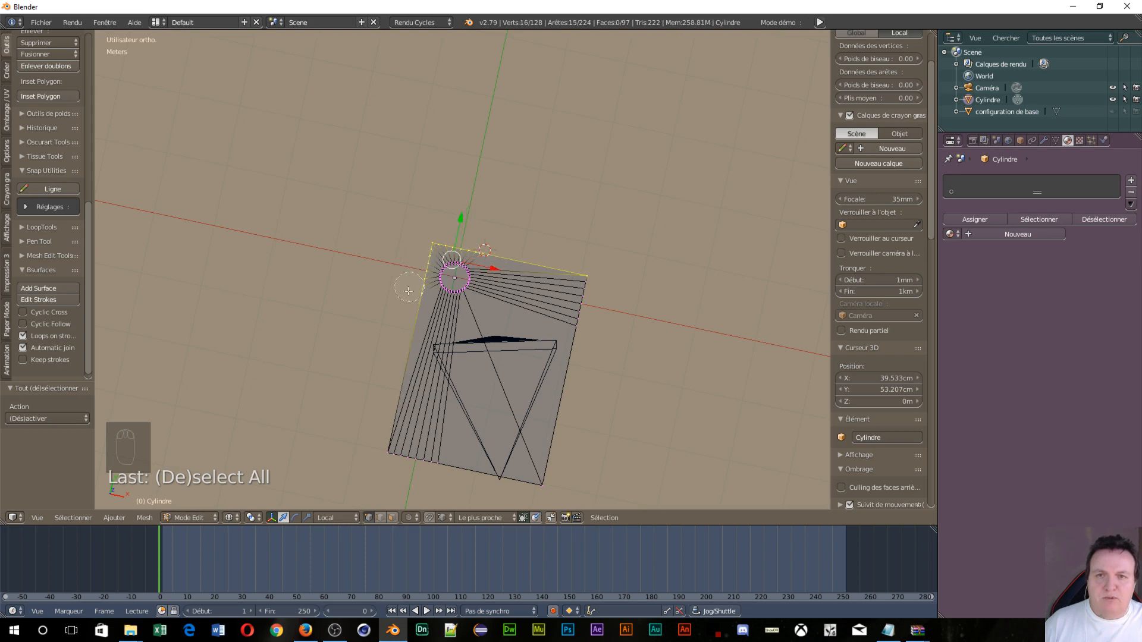
left_click(374, 452)
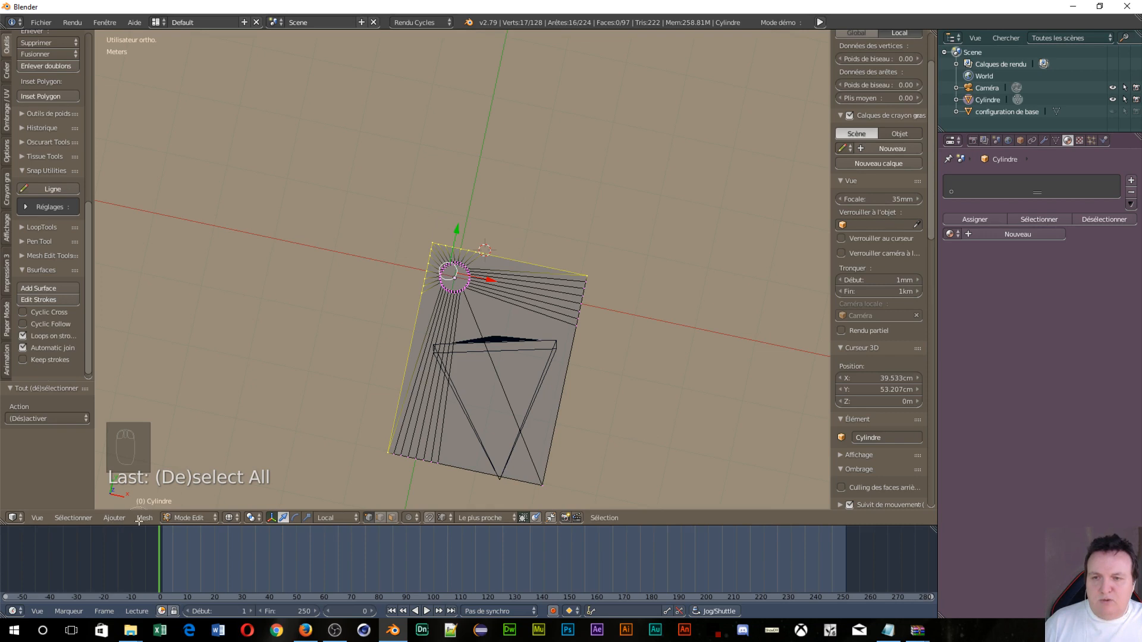
right_click(207, 442)
Snap the 3D cursor to the scene centre and set the pivot point to the 3D cursor
left_click(143, 517)
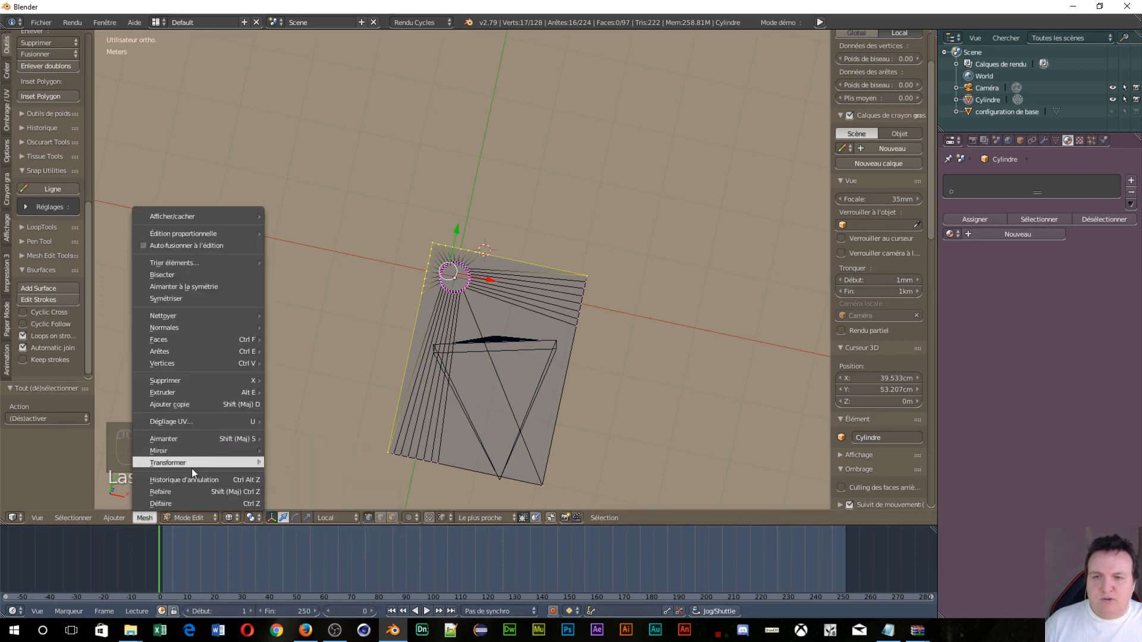
mouse_move(176, 440)
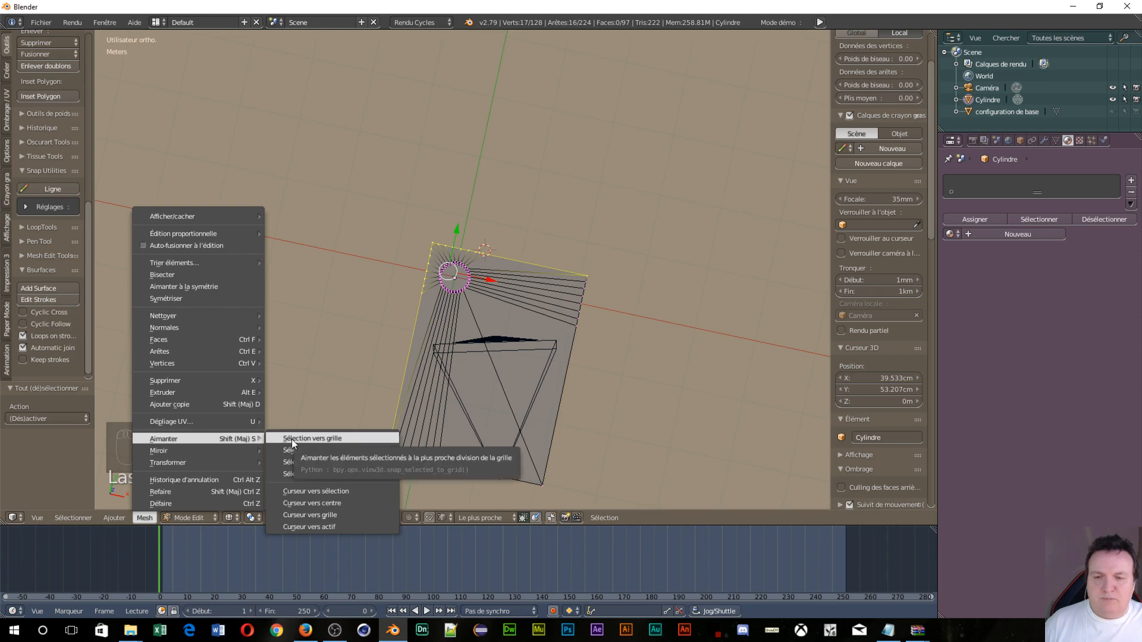
left_click(298, 502)
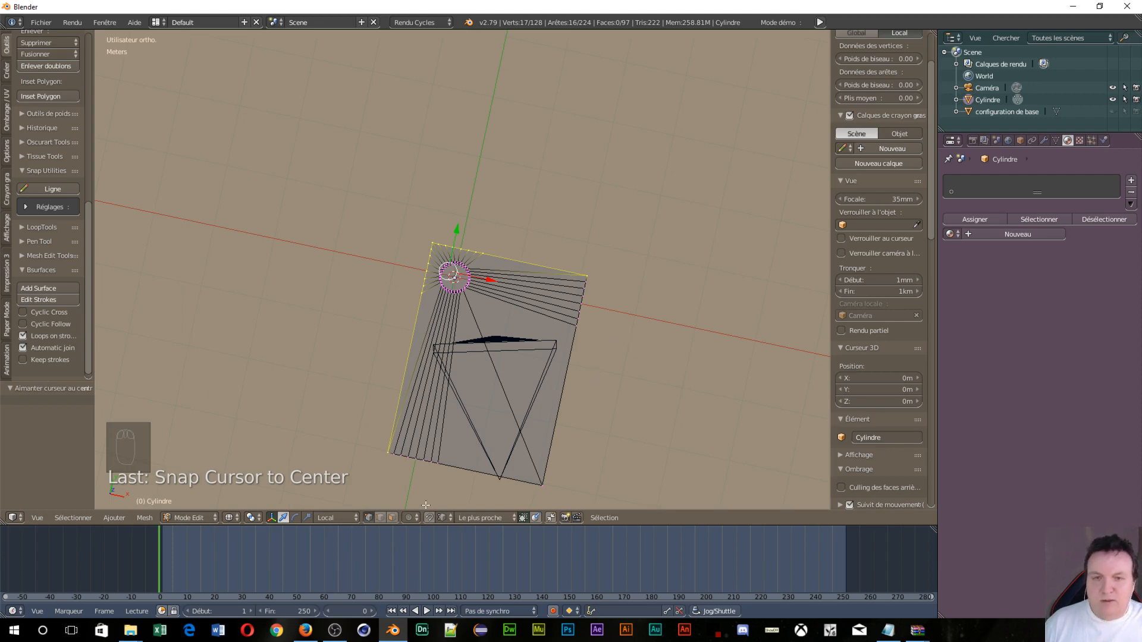
left_click(252, 518)
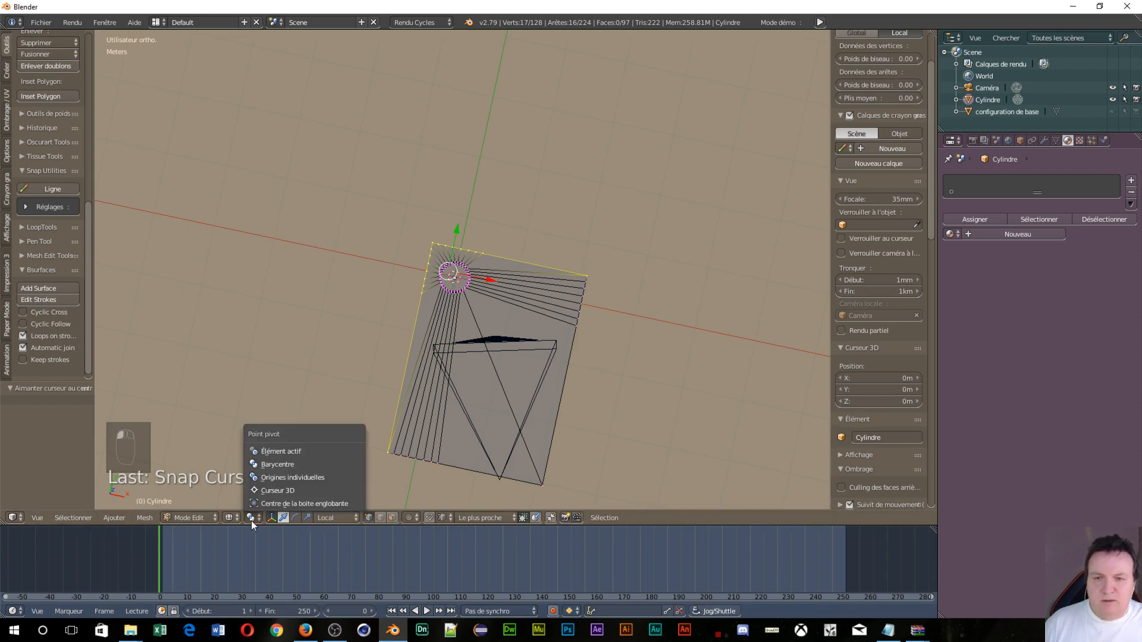
left_click(274, 491)
key("s")
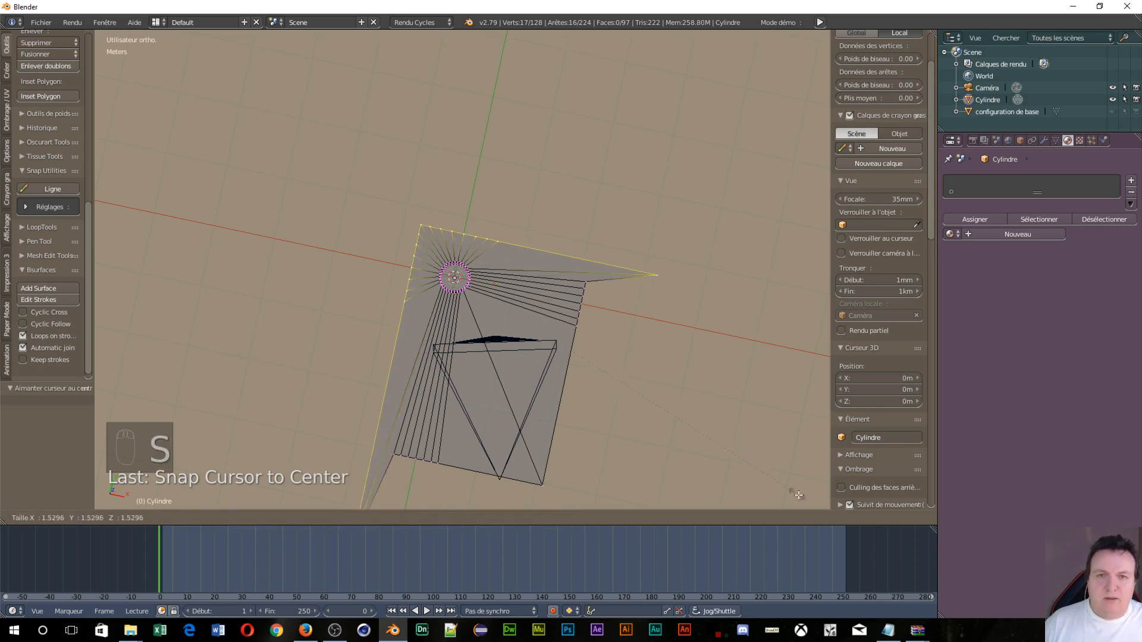
right_click(626, 315)
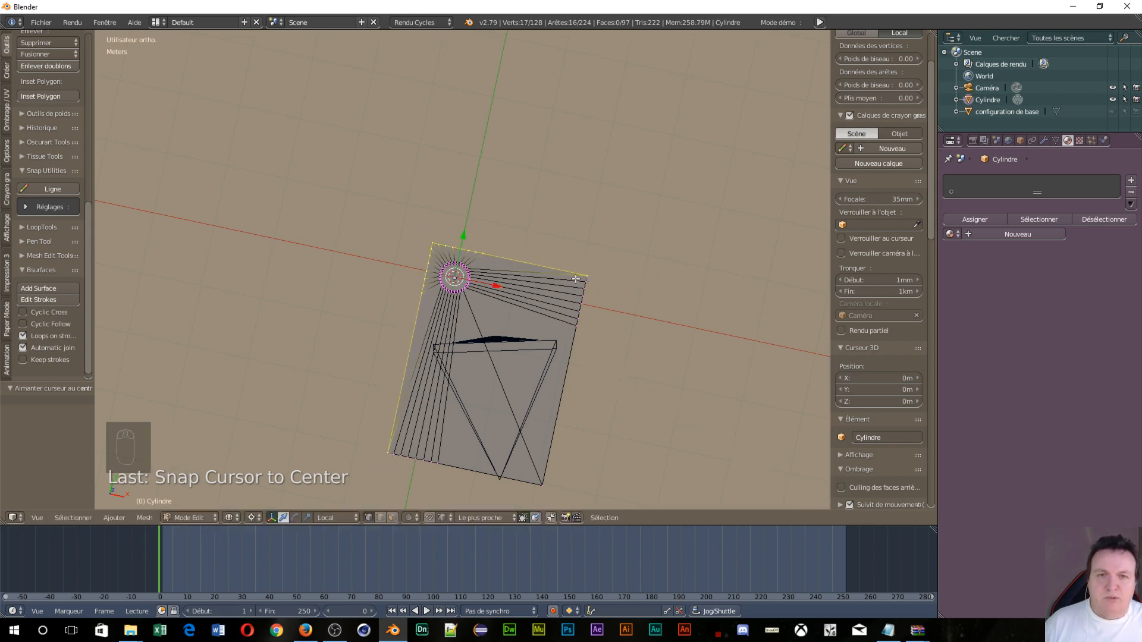
Deselect the two extended corner vertices and scale the remaining selected rim vertices about 21.26 times outward from the 3D cursor
key("c")
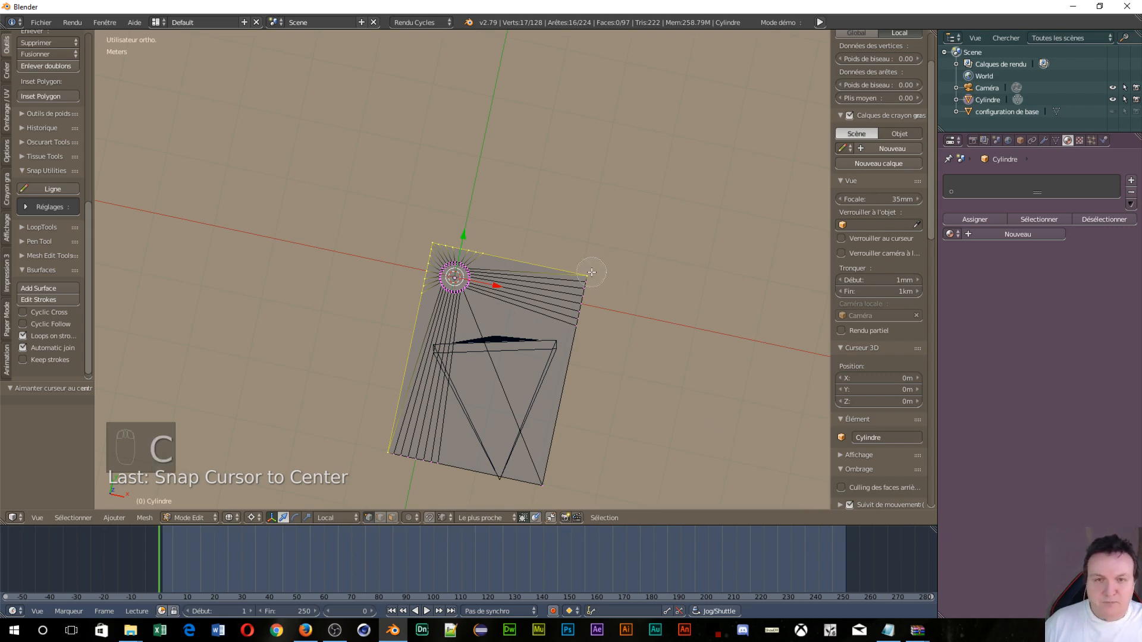
middle_click(592, 273)
middle_click(382, 453)
right_click(722, 365)
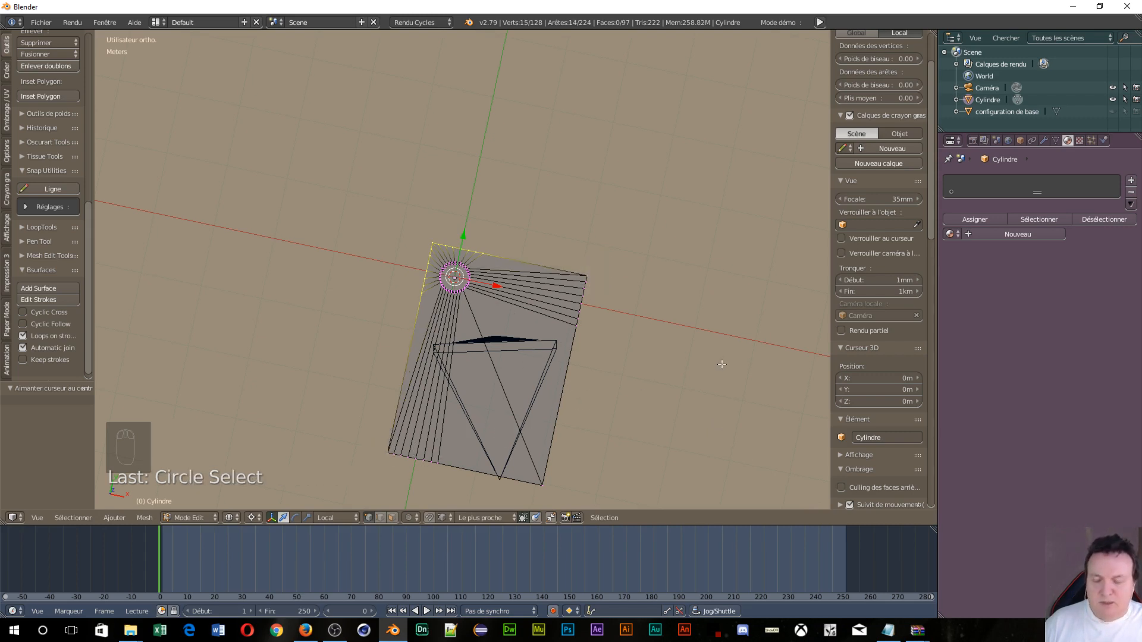
key("s")
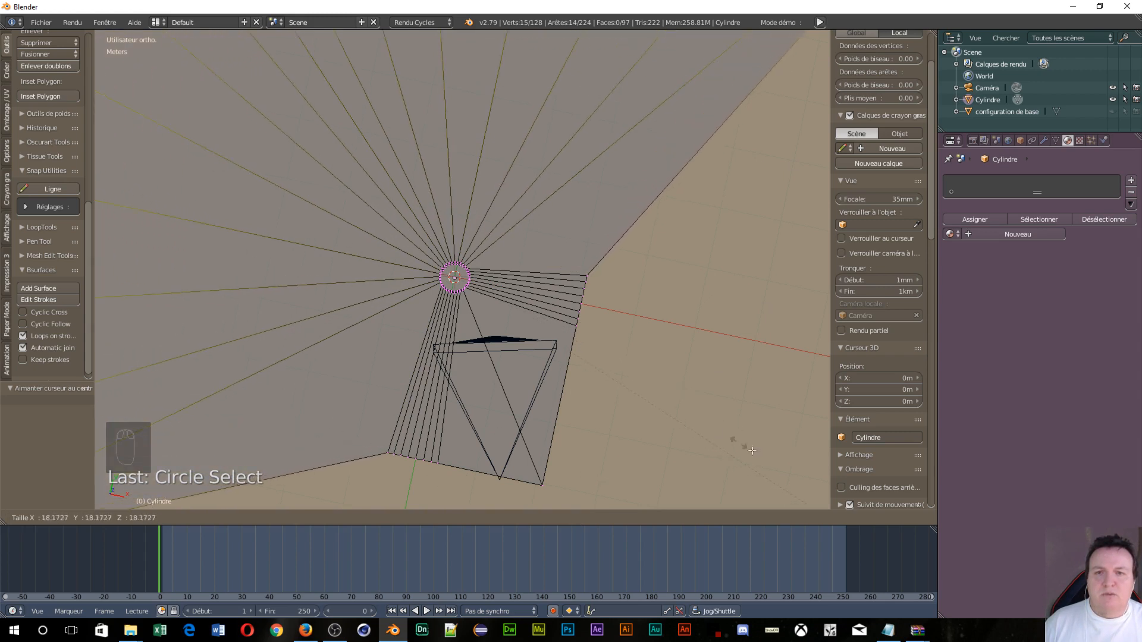
left_click(642, 349)
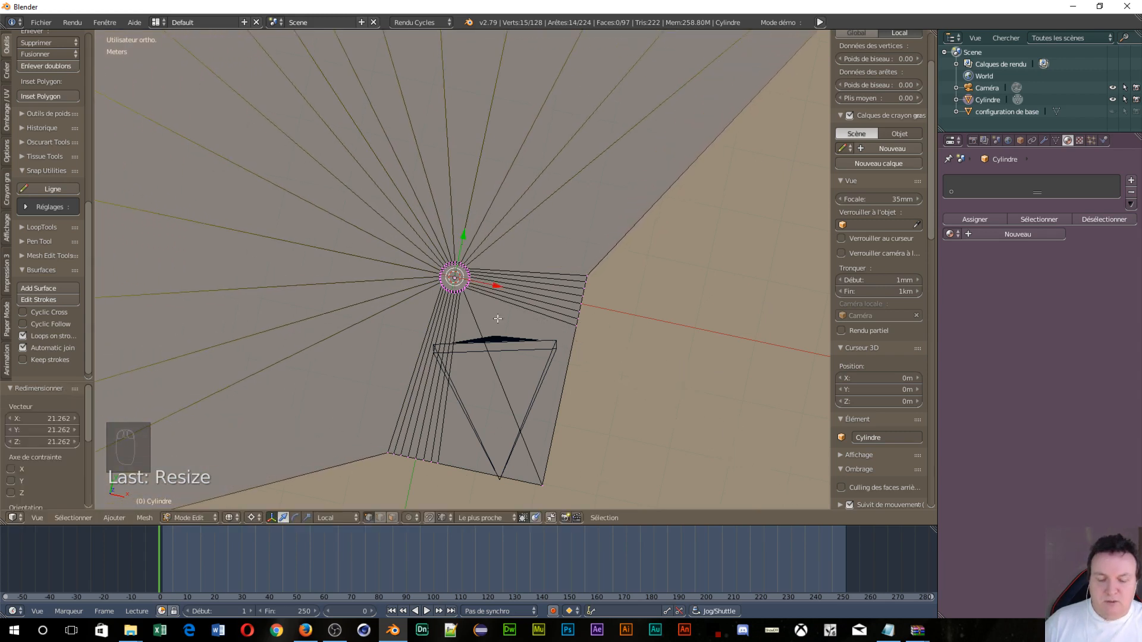
Scale the selected outer rim vertices about 7.54 times farther outward from the 3D cursor, staying in Edit Mode
key("KP_0")
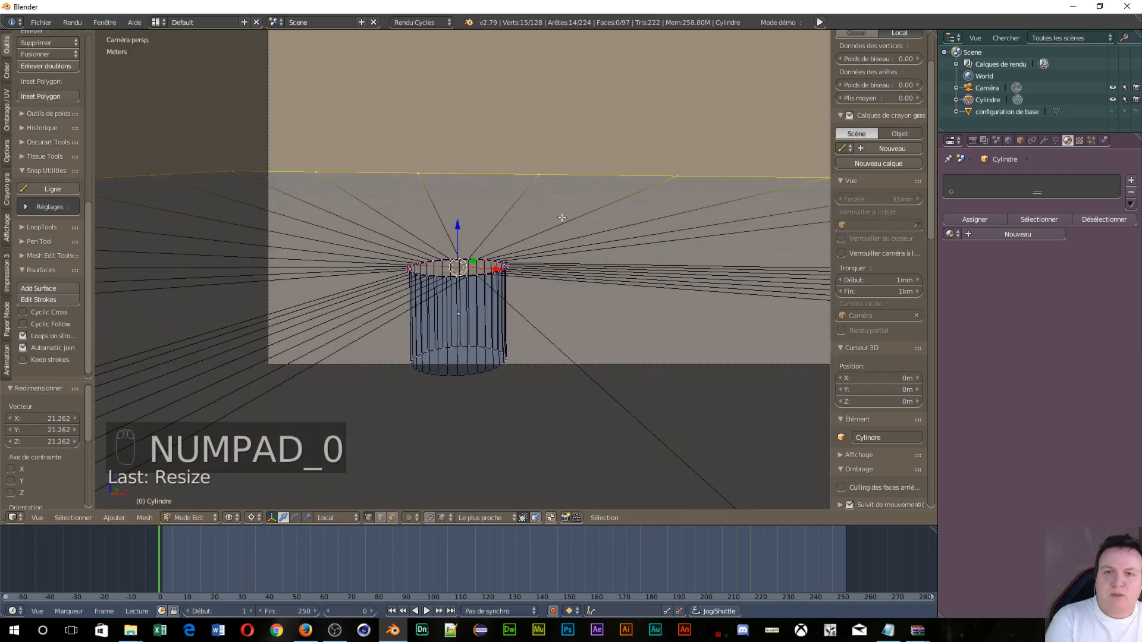
key("s")
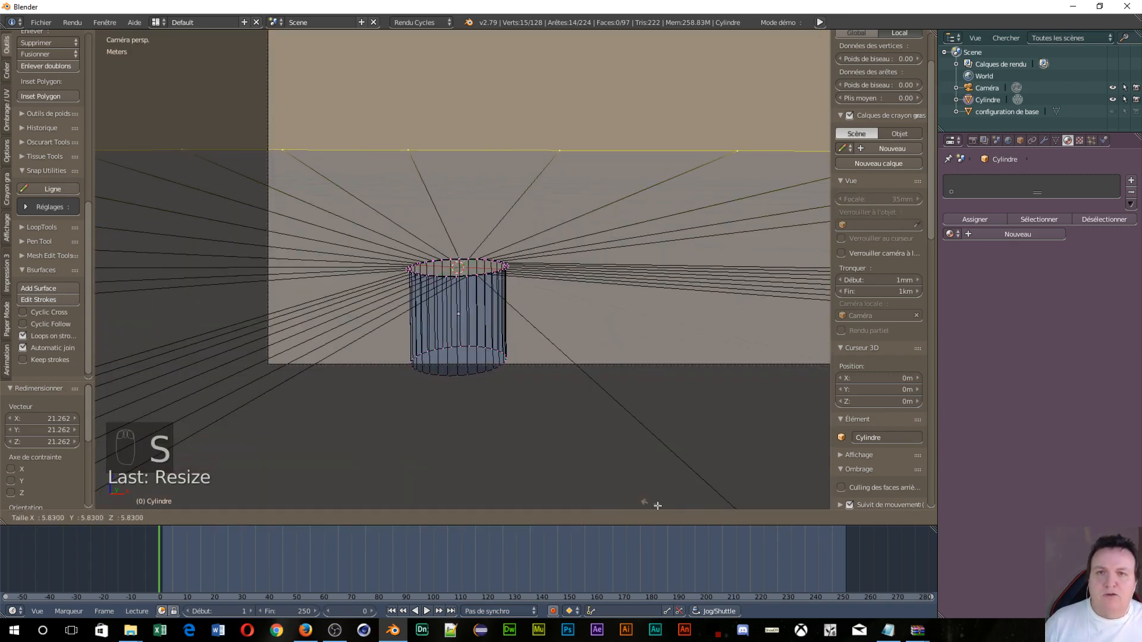
left_click(163, 163)
scroll(654, 273, "down", 4)
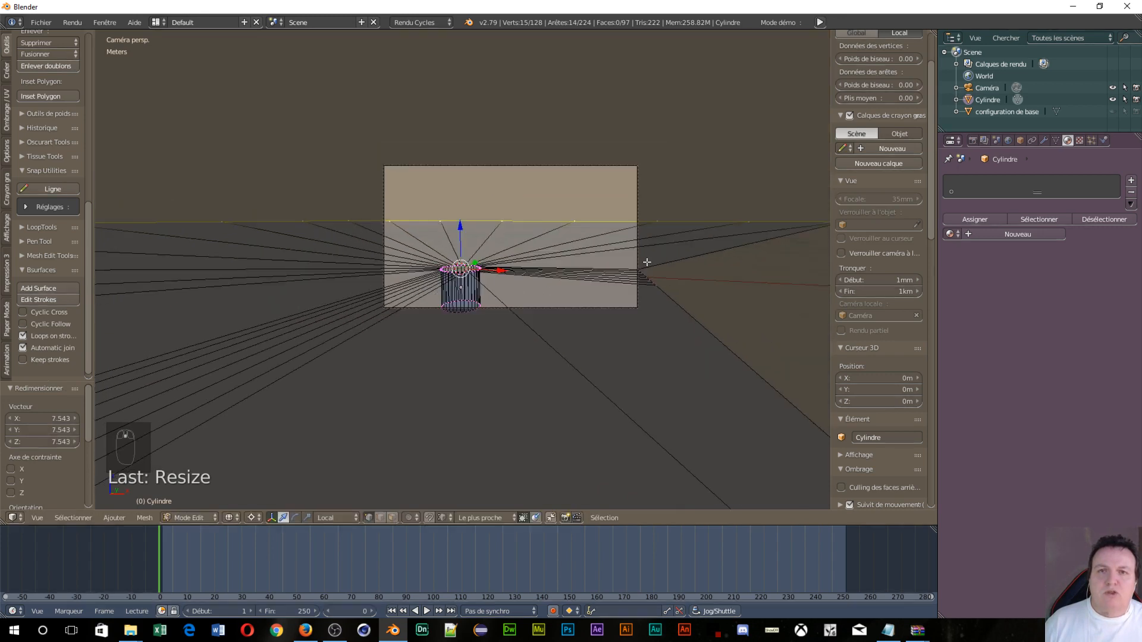
scroll(638, 264, "up", 2)
scroll(720, 300, "down", 3)
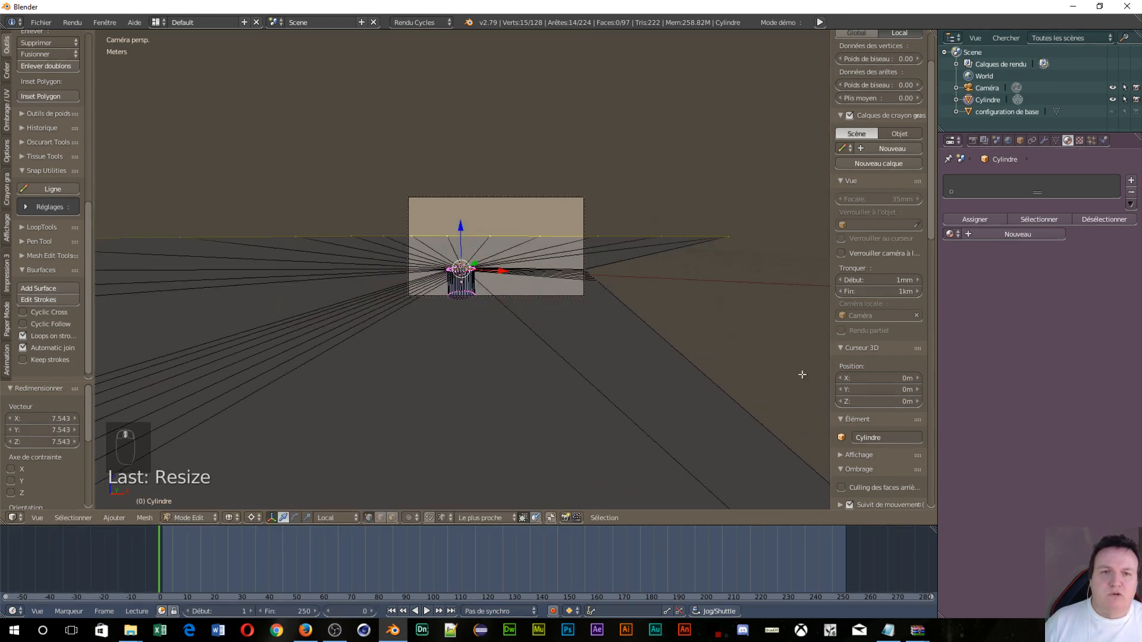
scroll(550, 321, "down", 2)
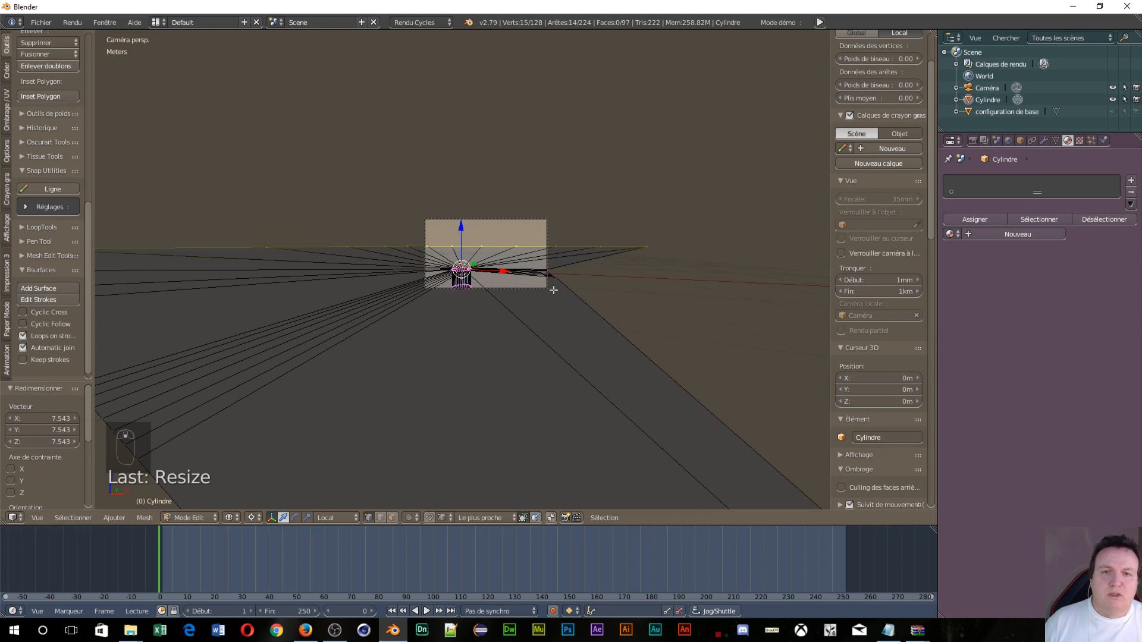
scroll(373, 365, "up", 8)
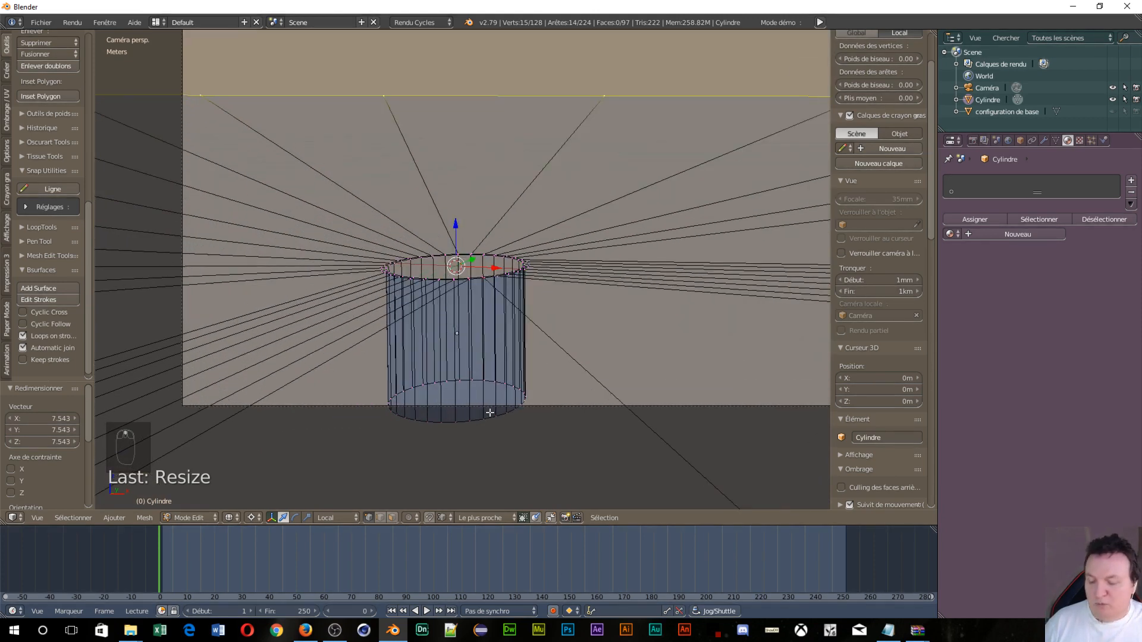
key("Tab")
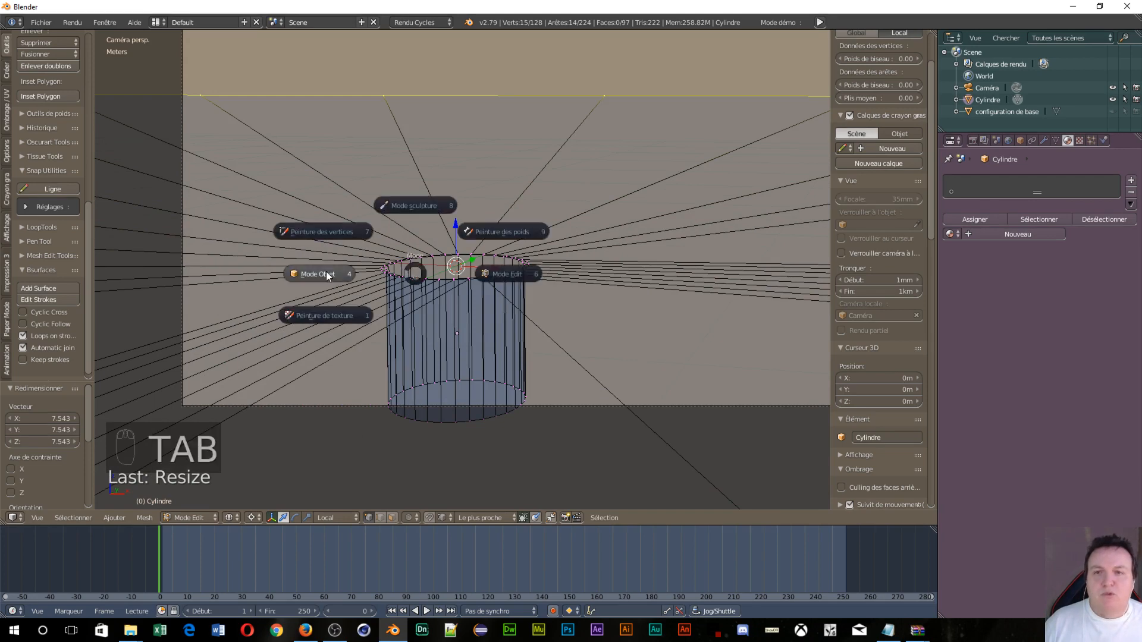
left_click(506, 272)
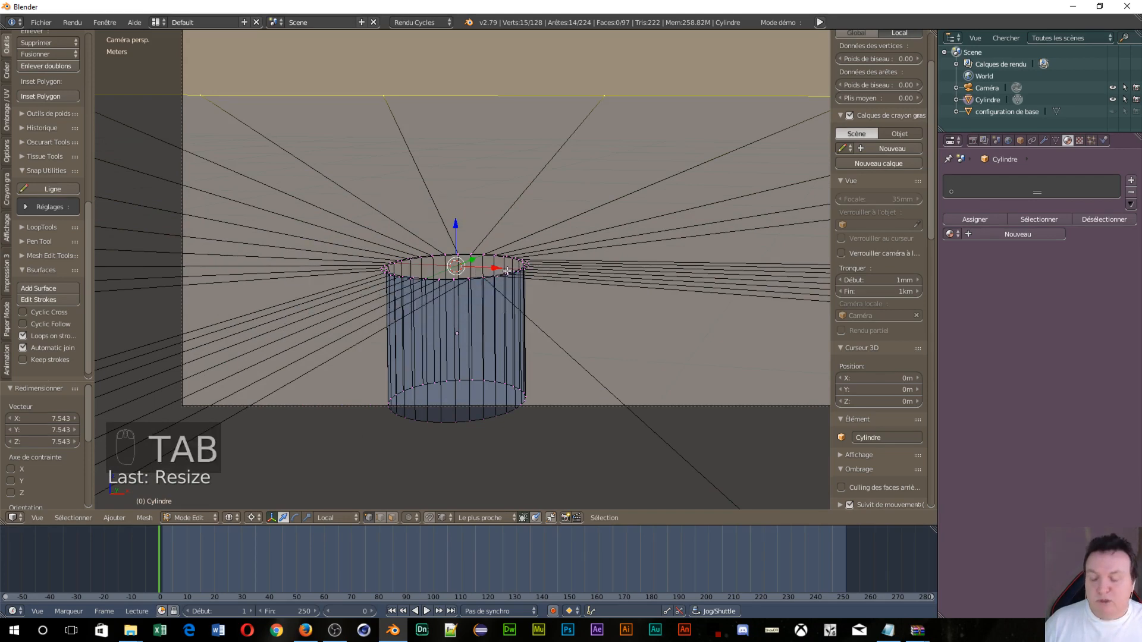
Border-select only the three outer vertices on the positive X part of the ground's far positive Y edge
key("KP_7")
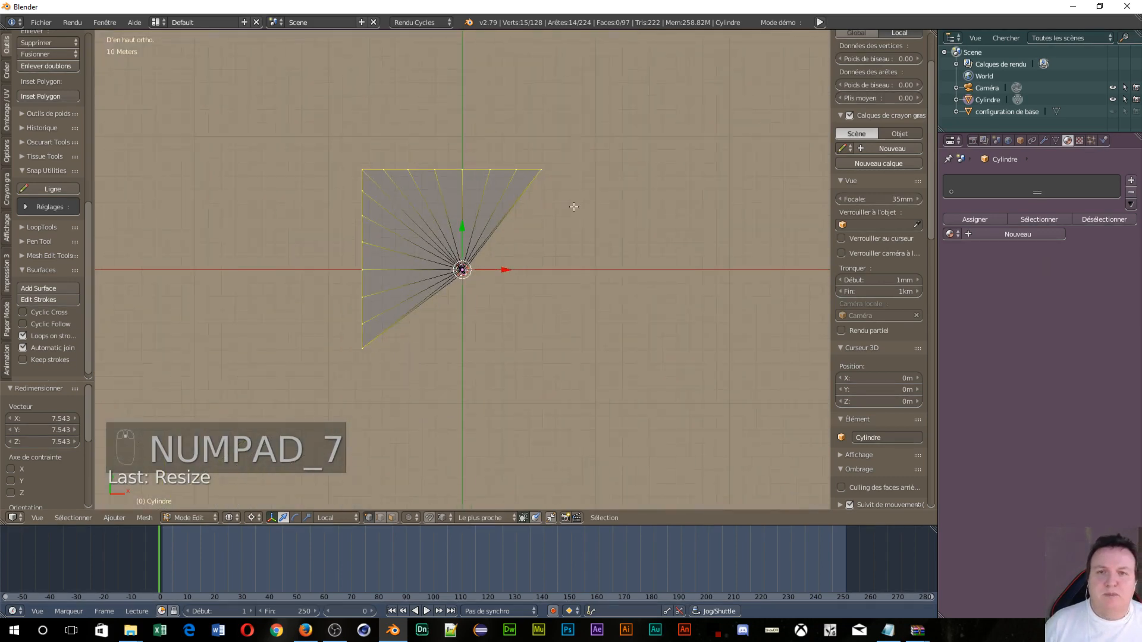
scroll(573, 206, "up", 8)
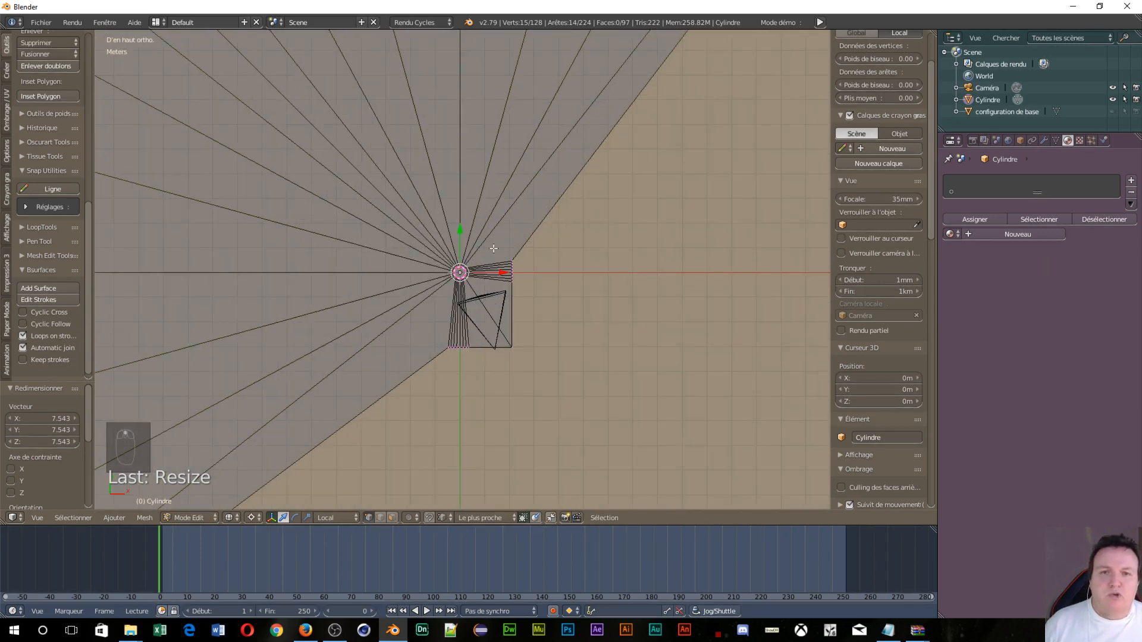
scroll(515, 280, "down", 9)
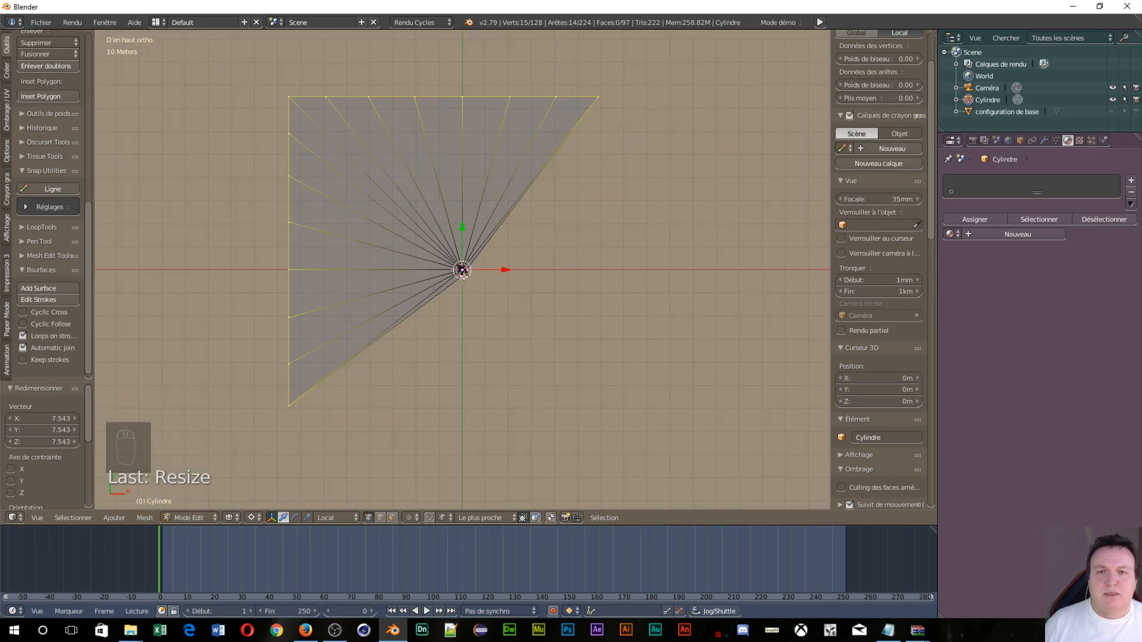
scroll(462, 271, "up", 4)
scroll(454, 275, "down", 3)
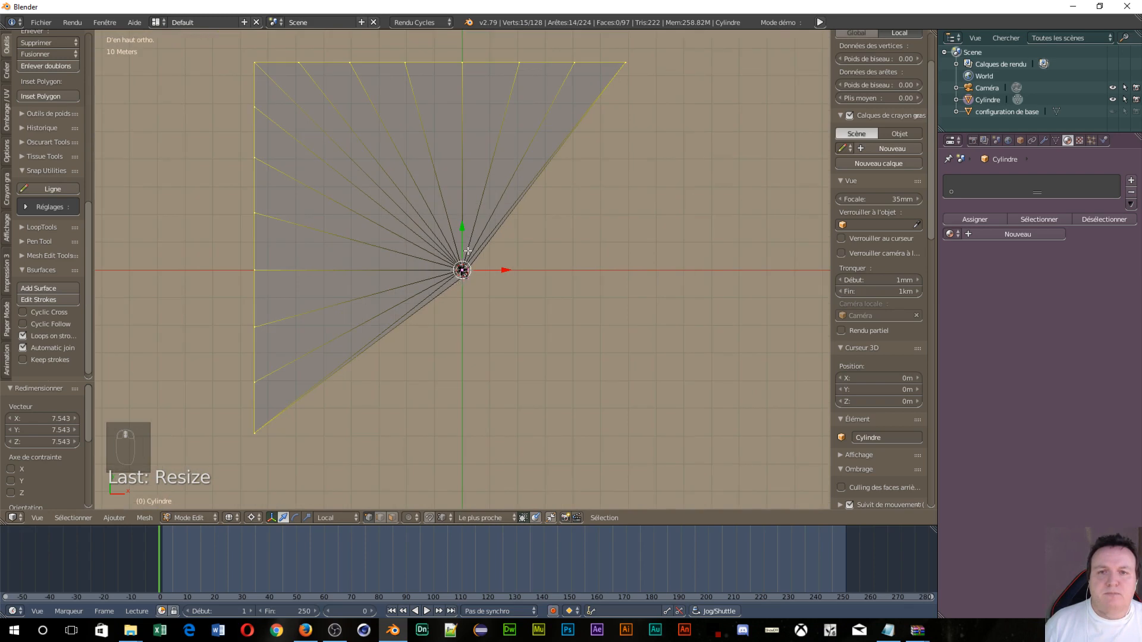
key("a")
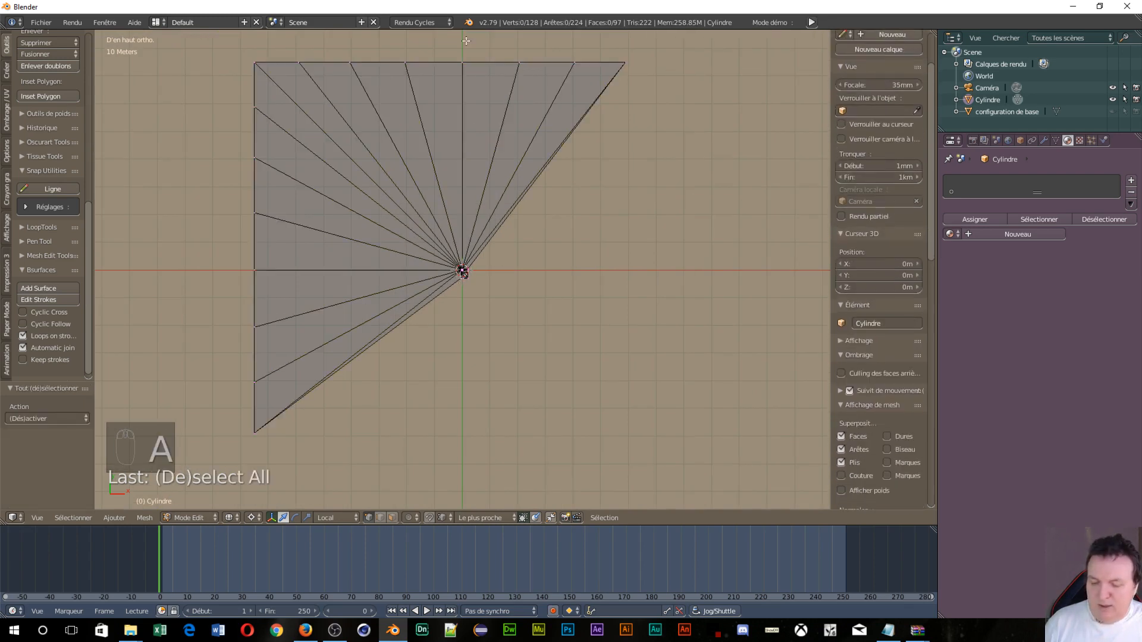
key("b")
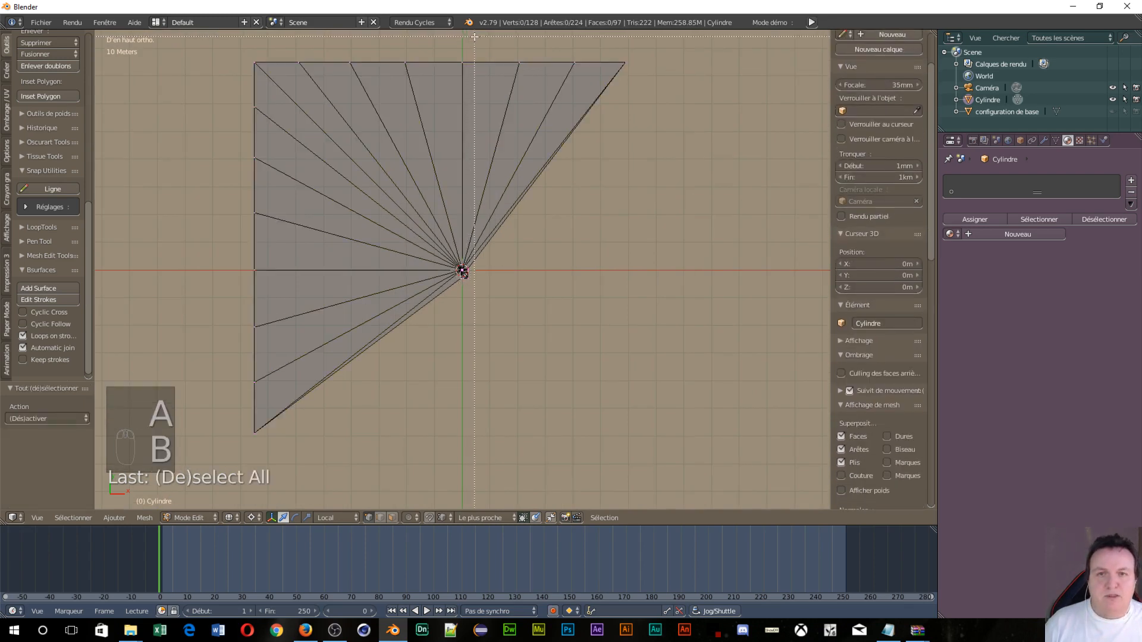
left_click_drag(500, 91, 658, 216)
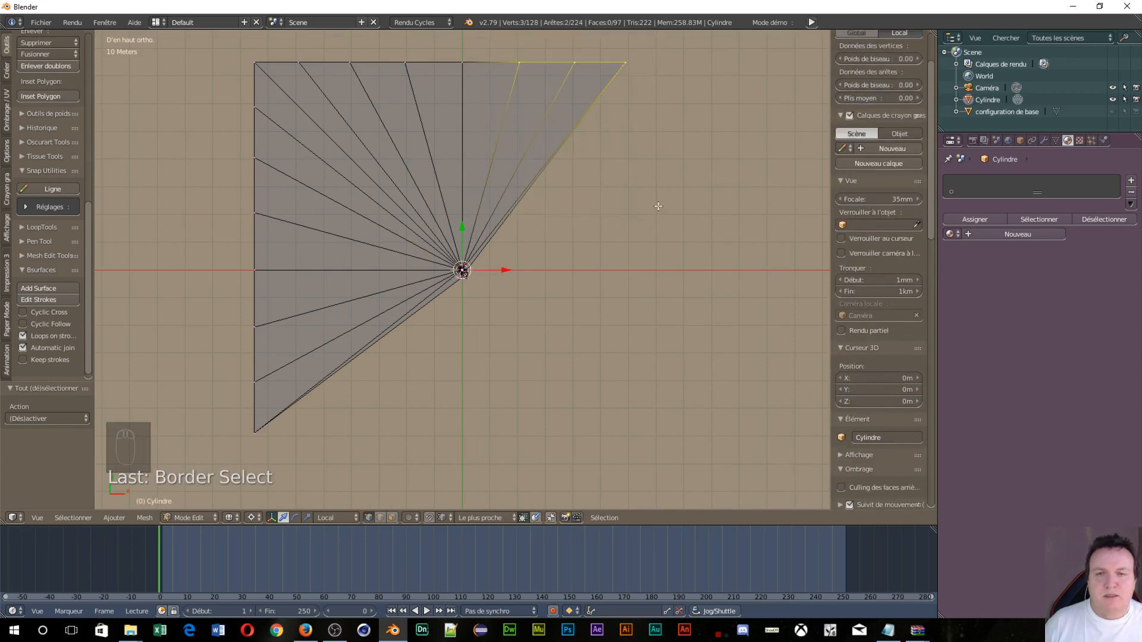
Scale the three selected vertices along X to about 0.296, pulling the far edge's positive X end toward the Y axis
scroll(658, 207, "up", 4)
scroll(651, 207, "up", 4)
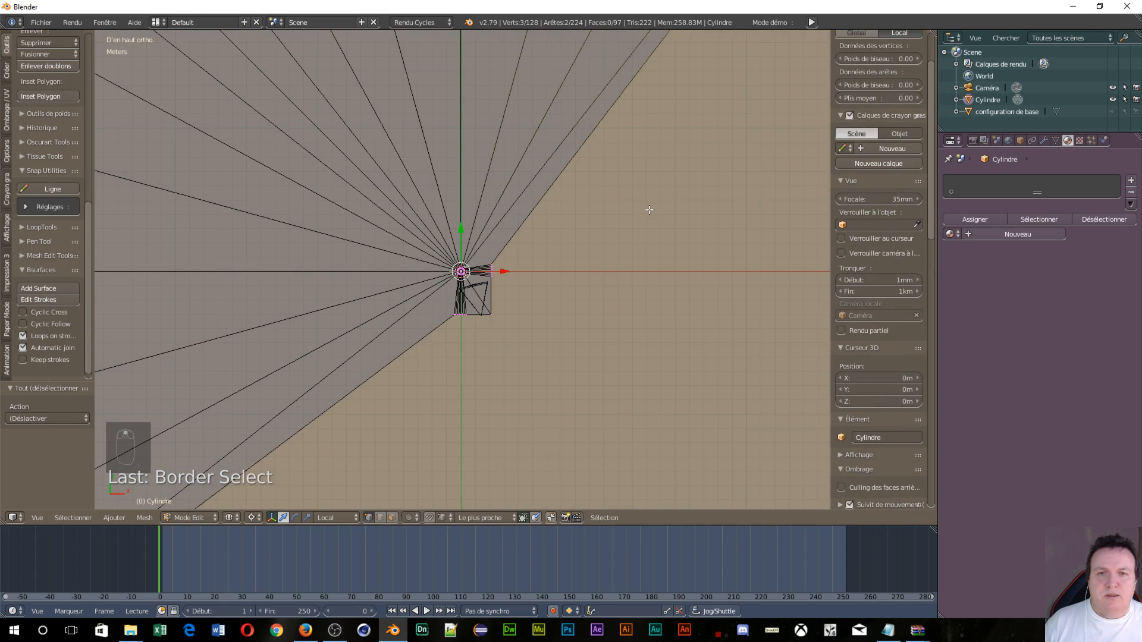
scroll(649, 209, "down", 5)
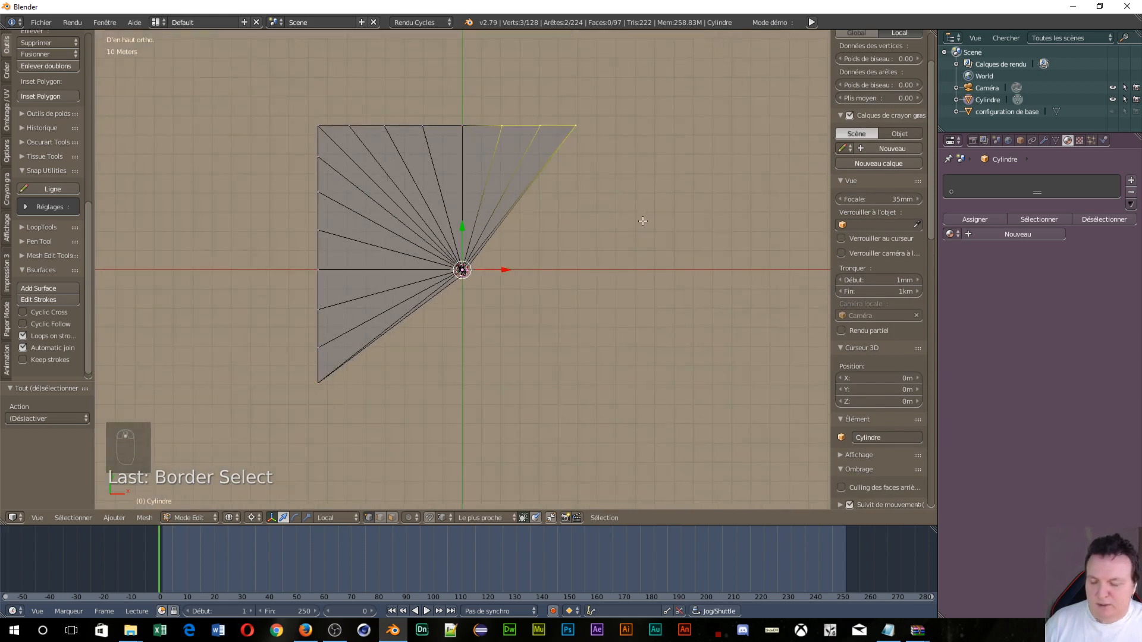
key("s")
key("x")
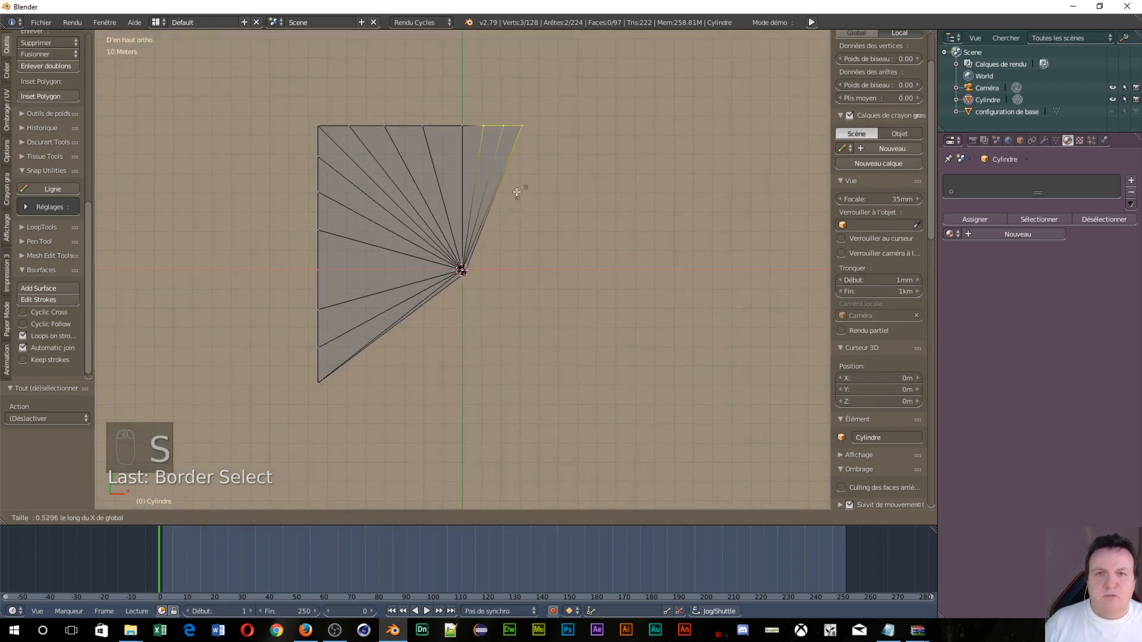
left_click(477, 213)
scroll(577, 322, "up", 5)
scroll(577, 322, "up", 4)
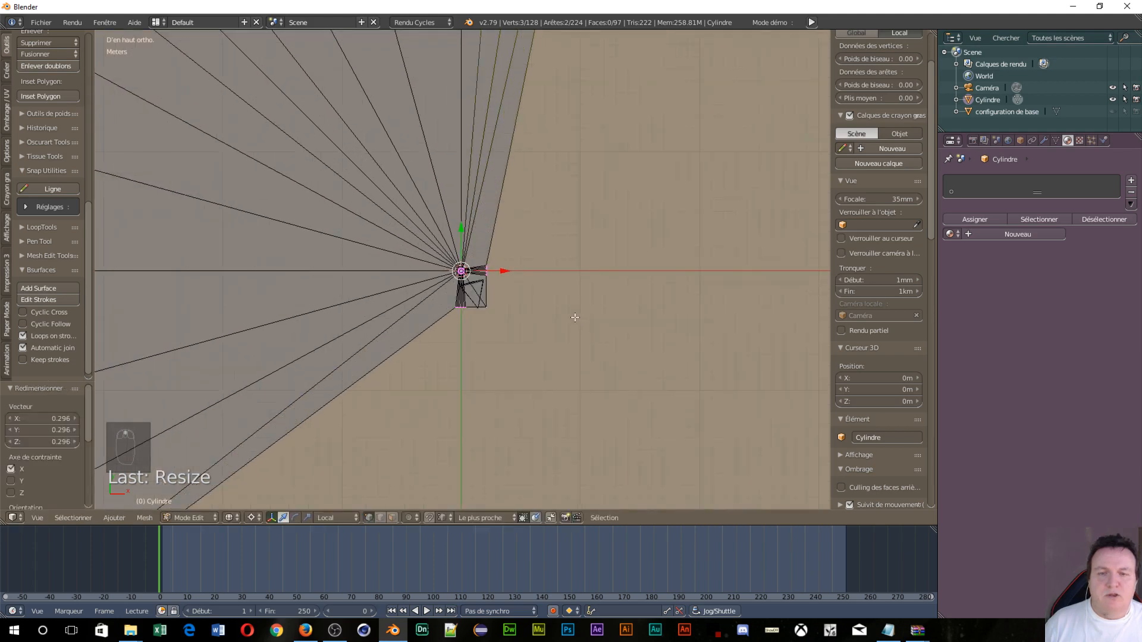
Scale the same three vertices along X to about 0.924, fitting the ground's far corner to the camera frame's edge
key("KP_0")
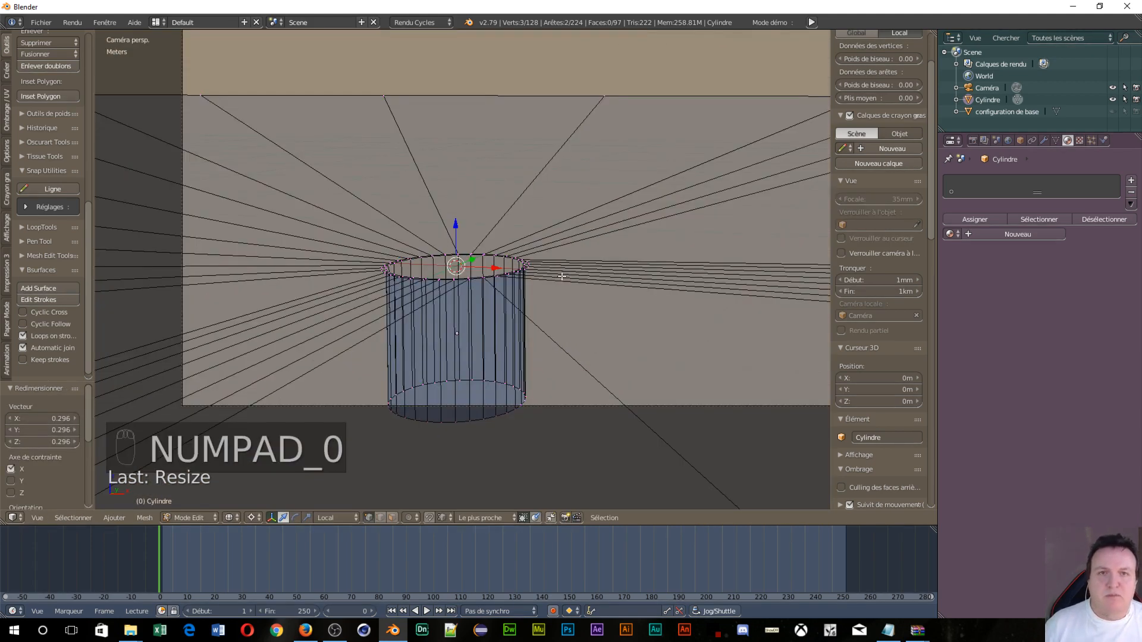
scroll(565, 267, "down", 4)
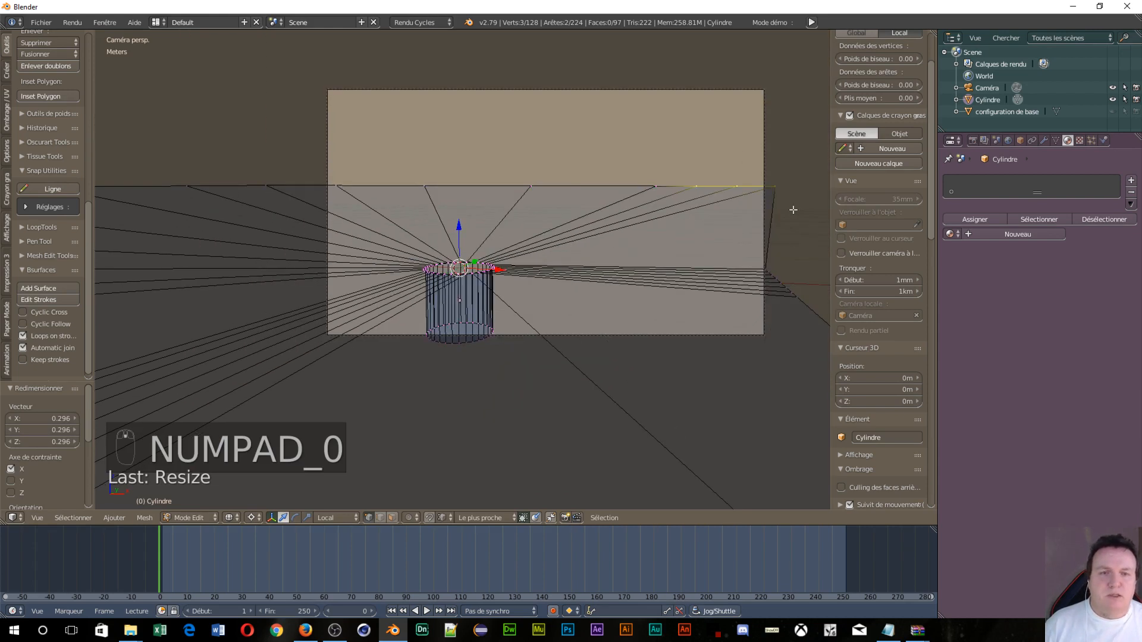
key("s")
key("x")
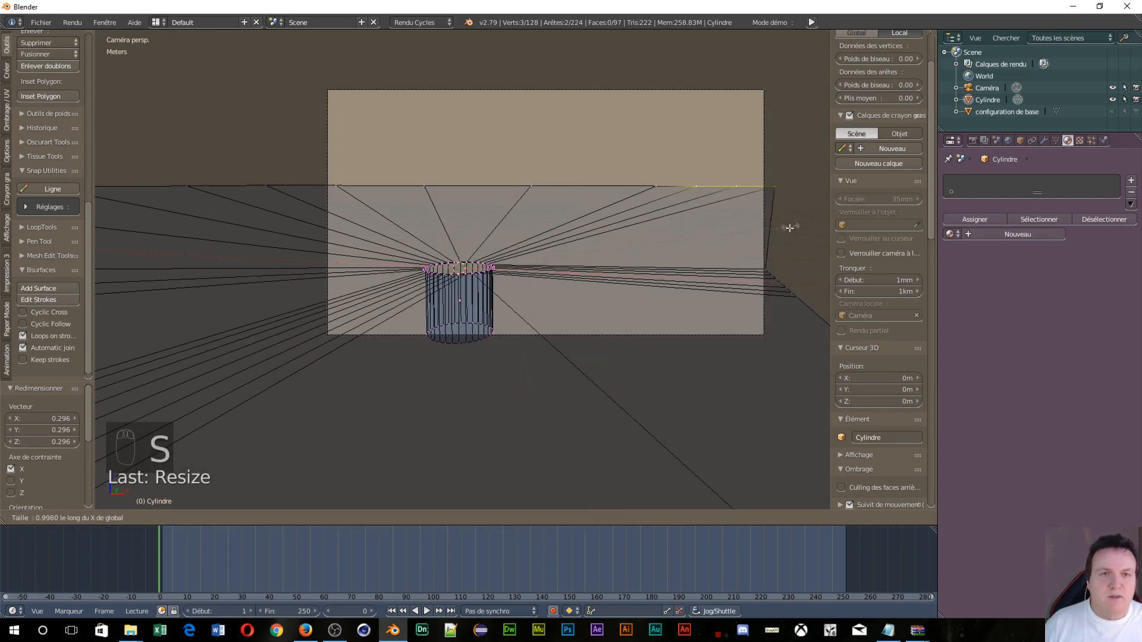
left_click(768, 252)
scroll(361, 294, "down", 6)
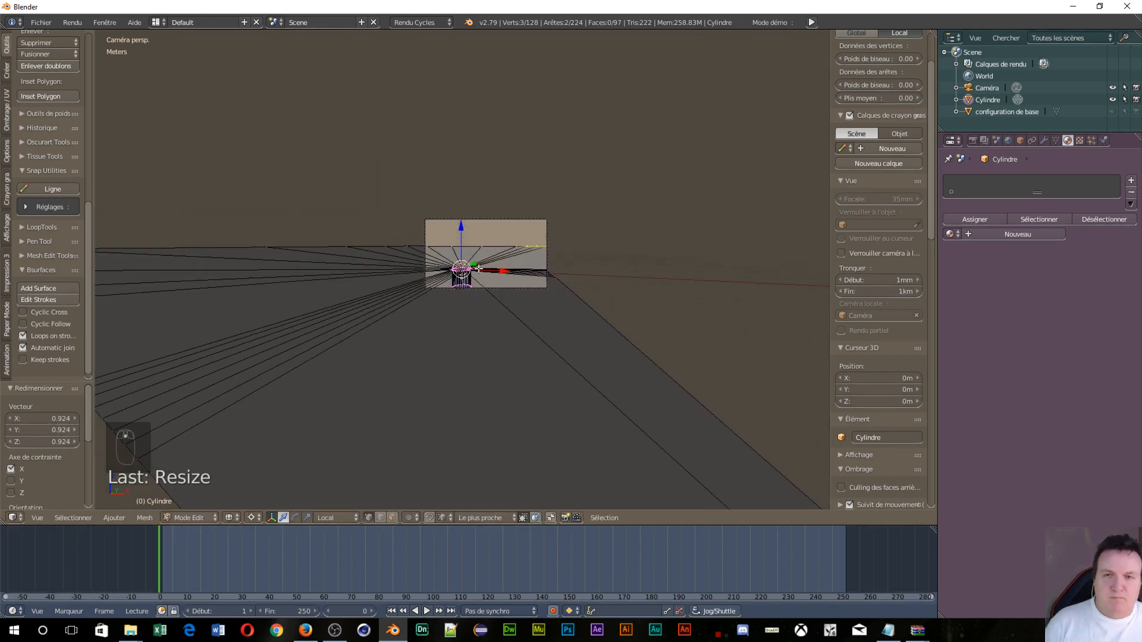
scroll(479, 269, "up", 7)
scroll(472, 283, "down", 4)
scroll(469, 293, "up", 1)
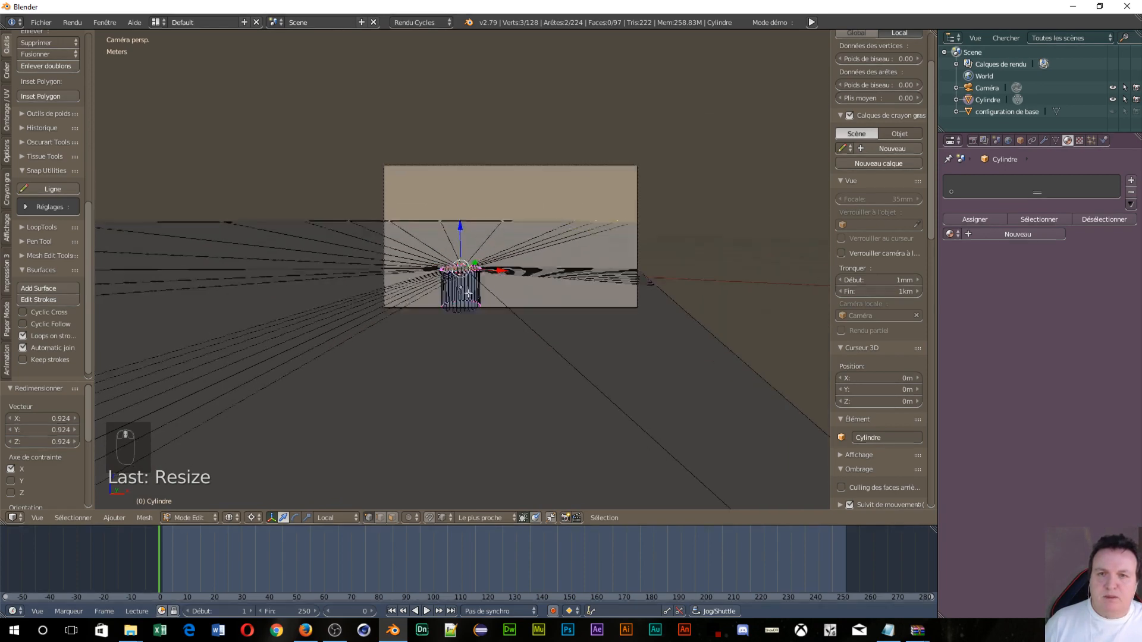
scroll(468, 293, "up", 2)
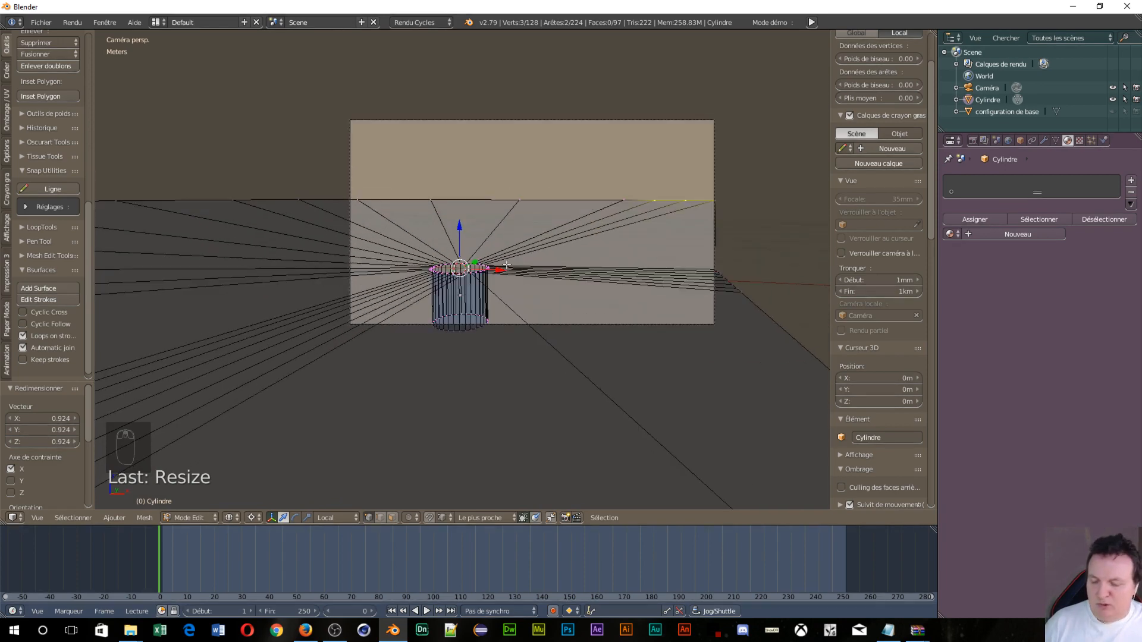
Border-select only the three outer vertices on the negative Y part of the ground's far negative X edge
key("KP_7")
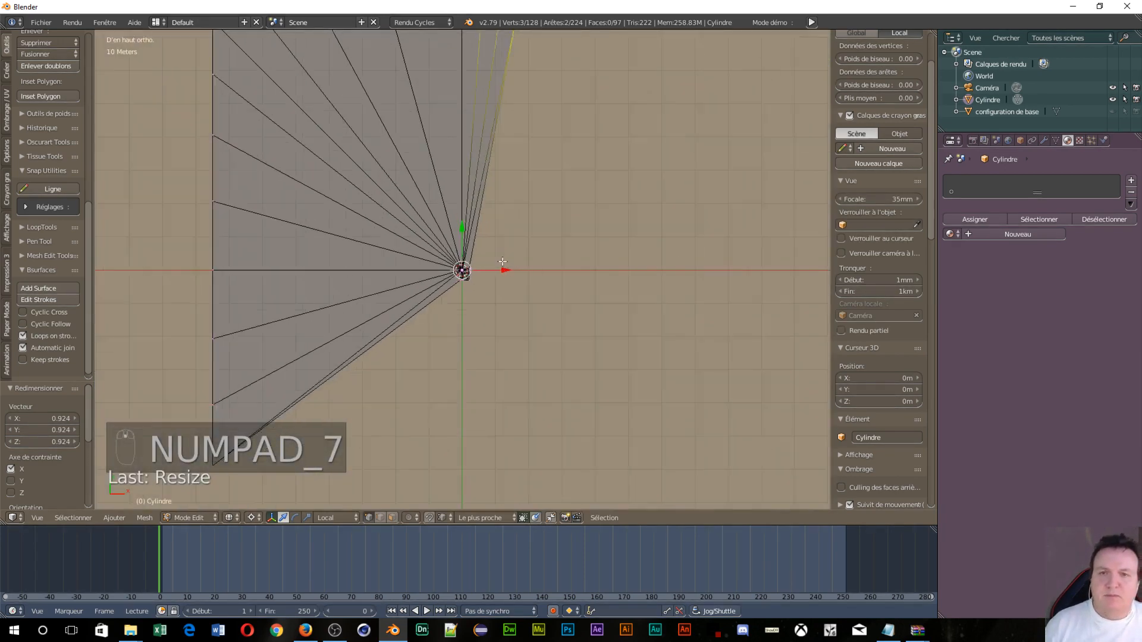
scroll(498, 289, "down", 1)
scroll(498, 289, "up", 5)
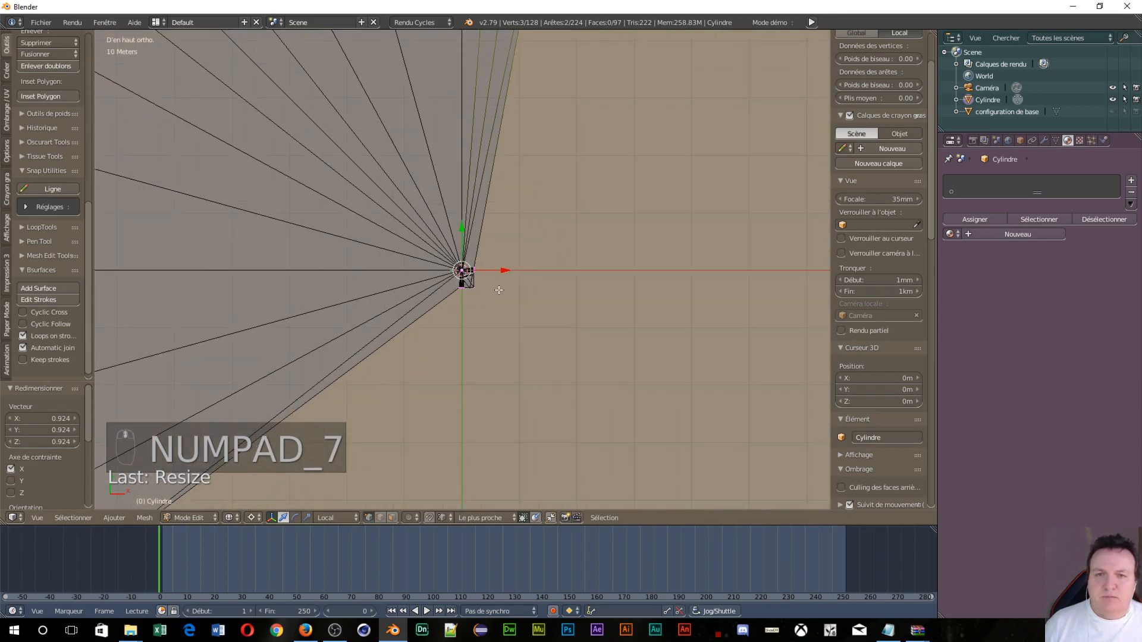
scroll(499, 291, "down", 4)
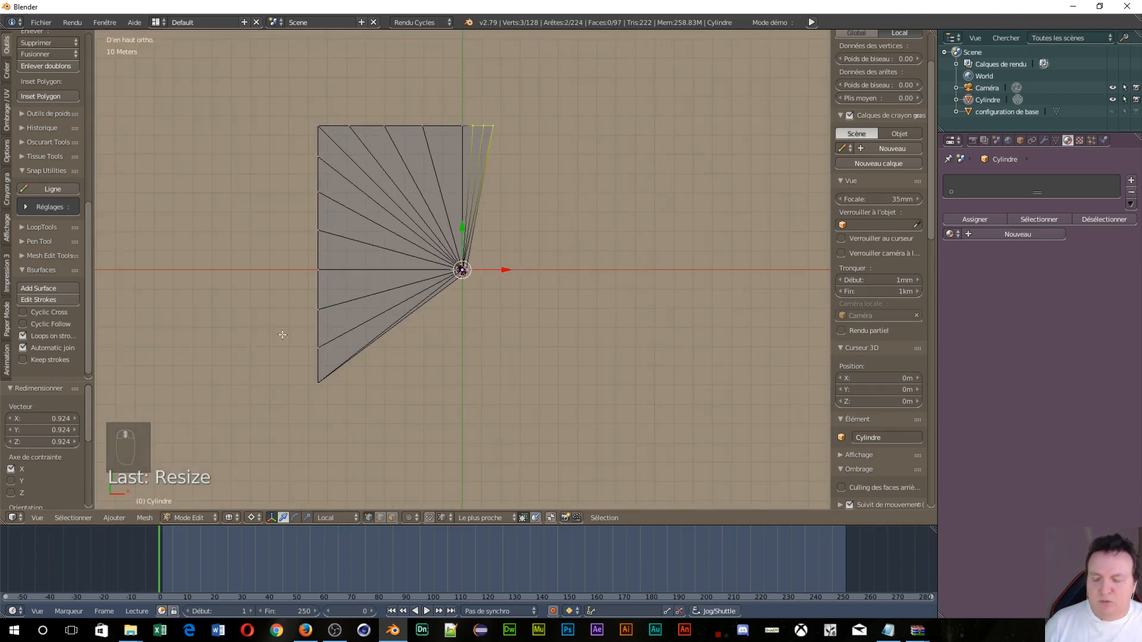
key("a")
key("b")
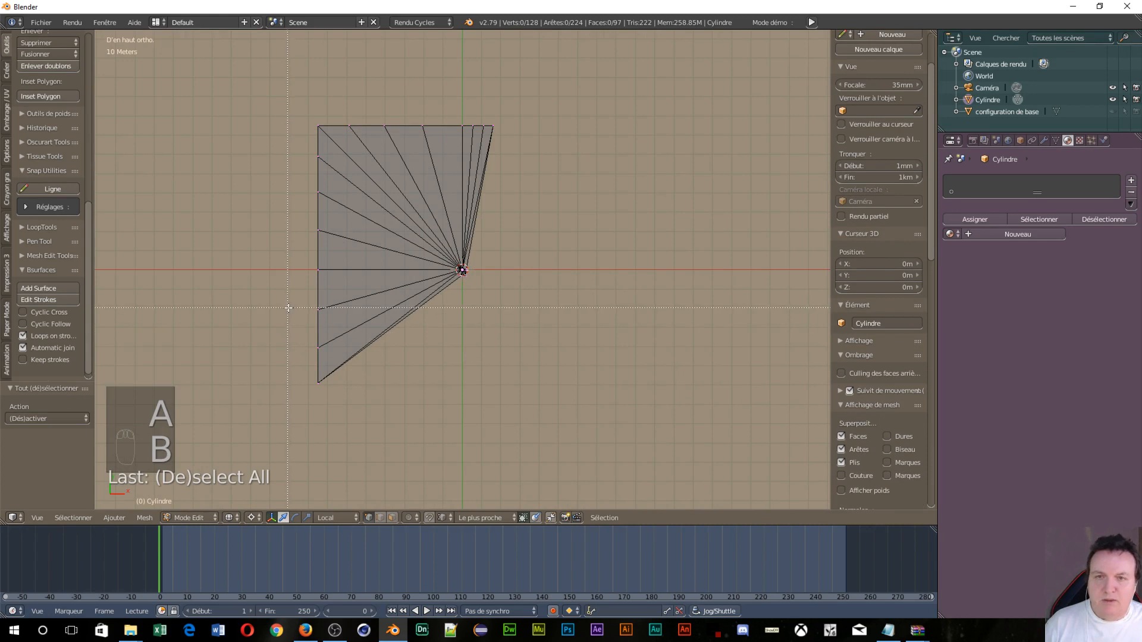
left_click_drag(289, 308, 410, 413)
Scale the three selected vertices along Y to about 0.168, pulling the negative X edge's end toward the X axis
key("s")
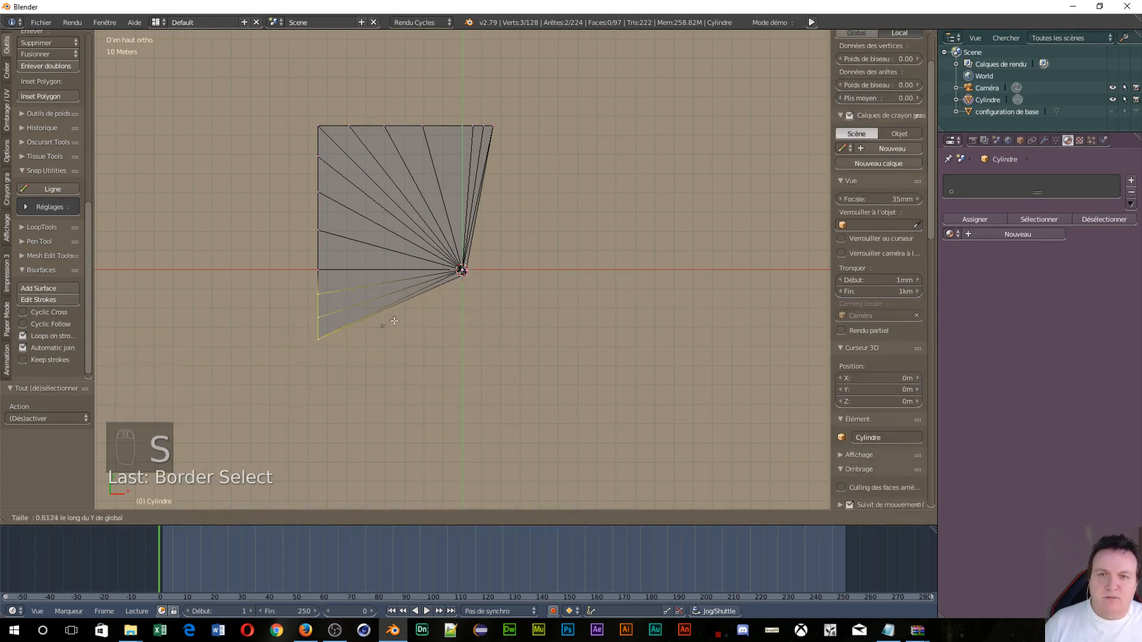
left_click(441, 283)
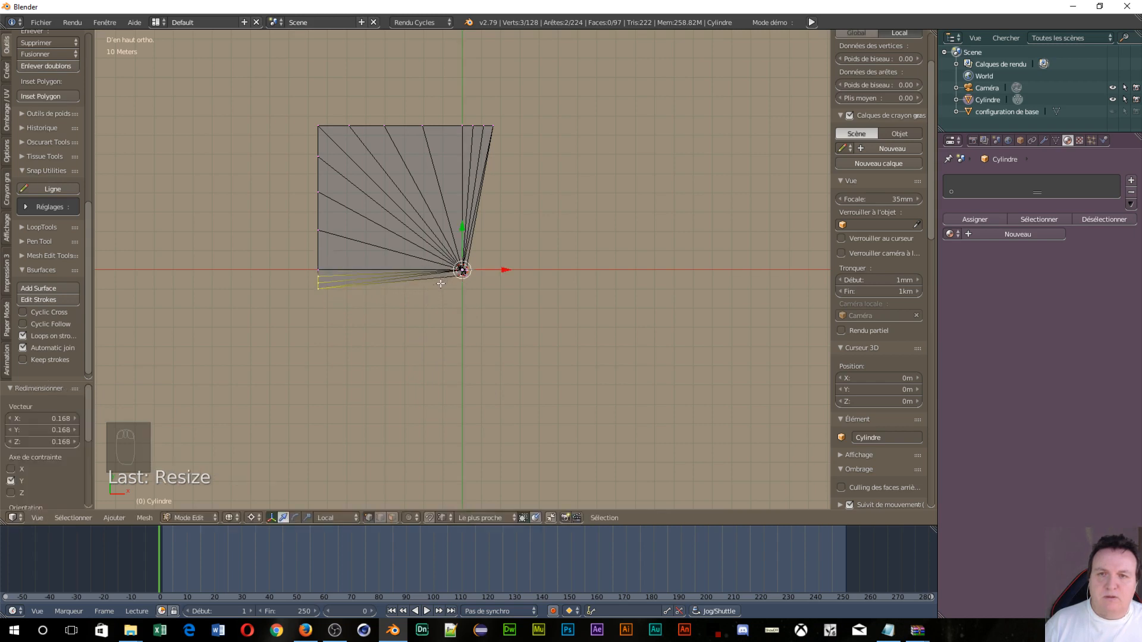
scroll(549, 334, "up", 3)
scroll(534, 320, "down", 1)
scroll(530, 320, "up", 10)
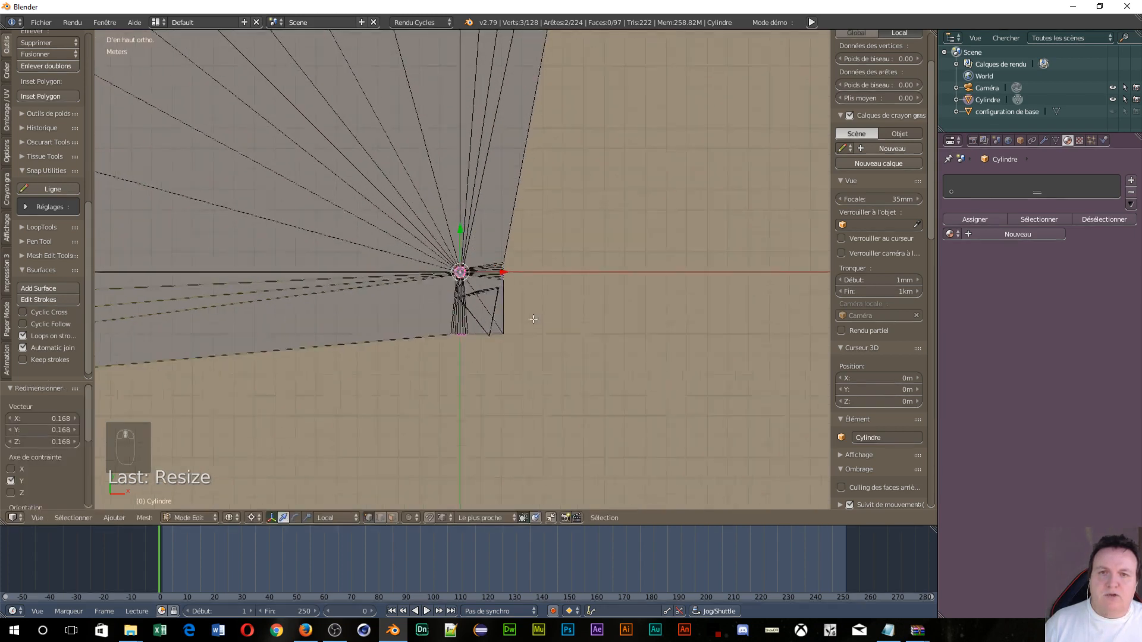
scroll(523, 324, "down", 6)
scroll(513, 333, "up", 5)
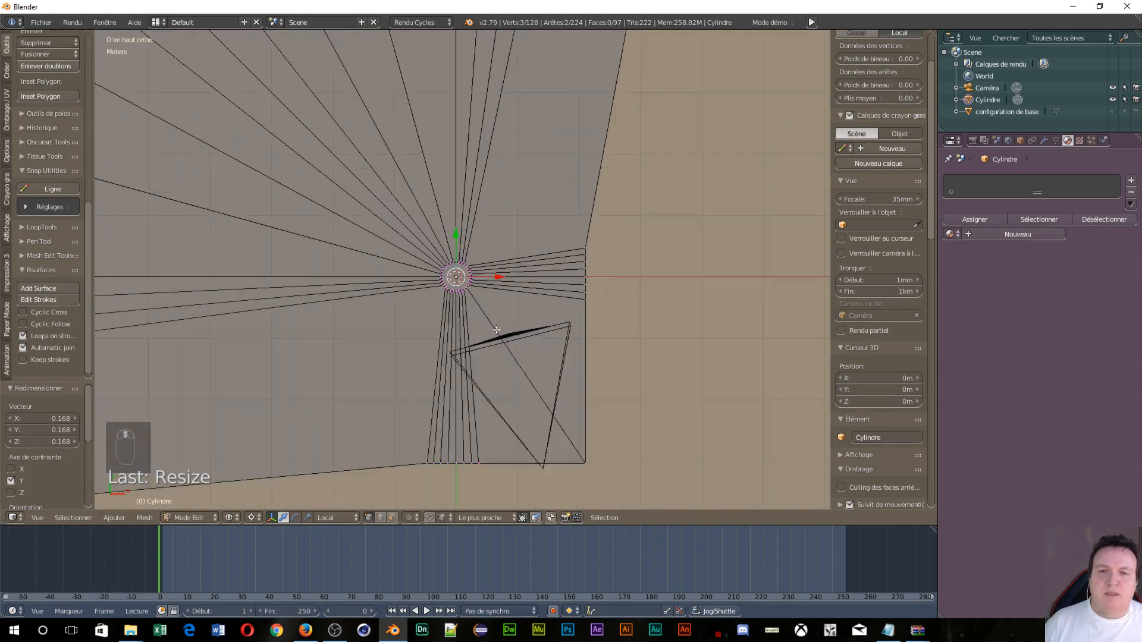
scroll(489, 322, "down", 9)
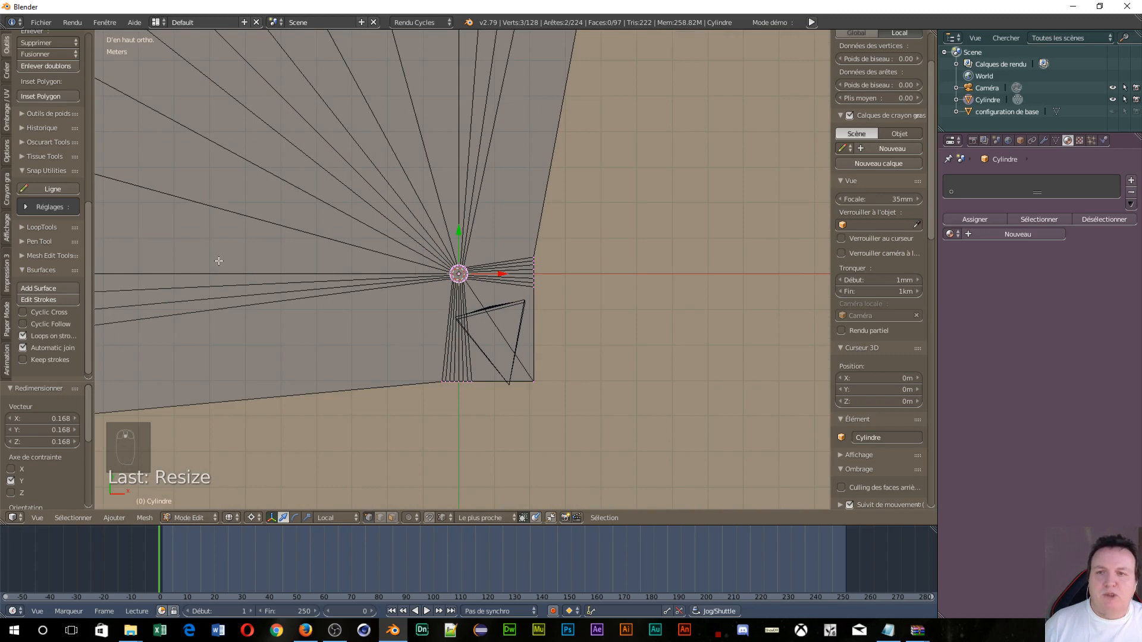
scroll(351, 211, "down", 8)
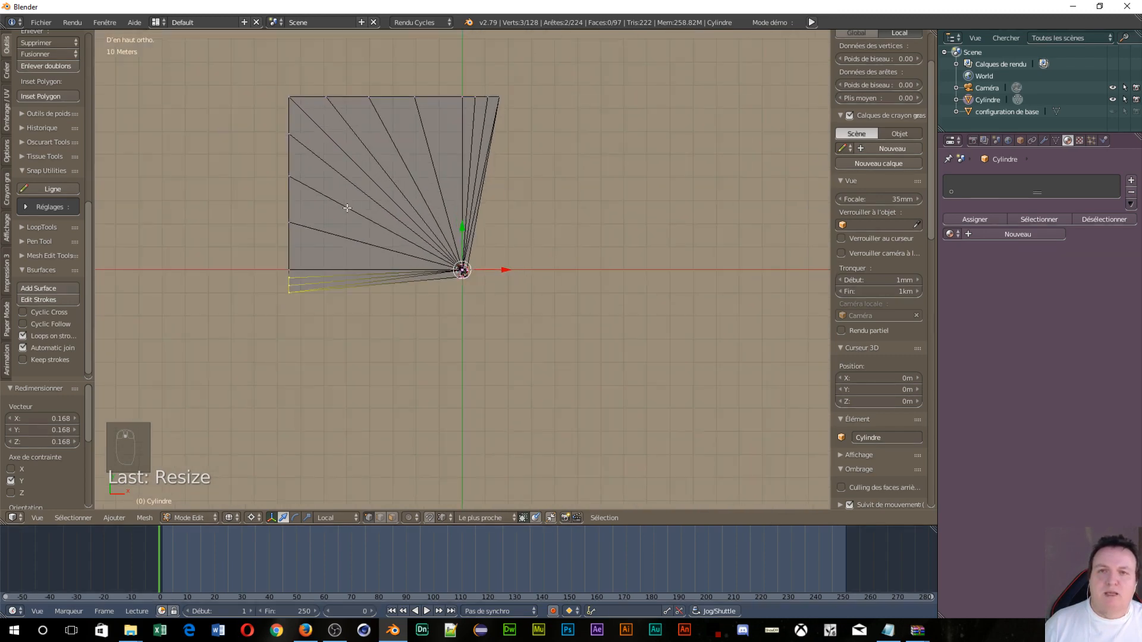
Clear the vertex selection and switch the mesh to face selection mode, with the cylinder shown from the front
scroll(453, 215, "up", 8)
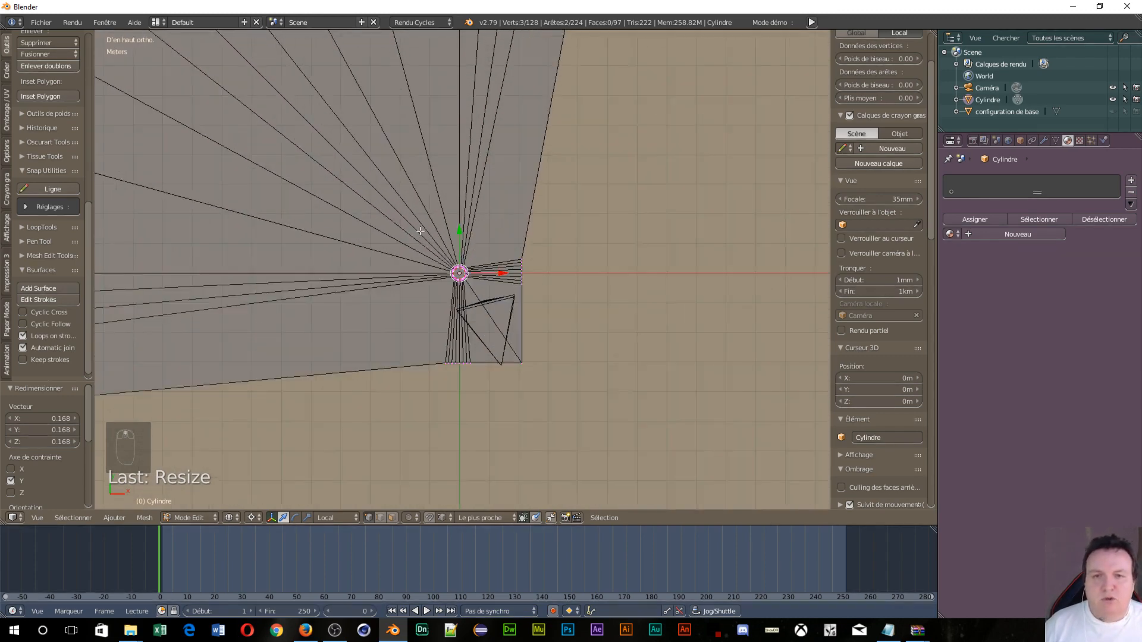
key("a")
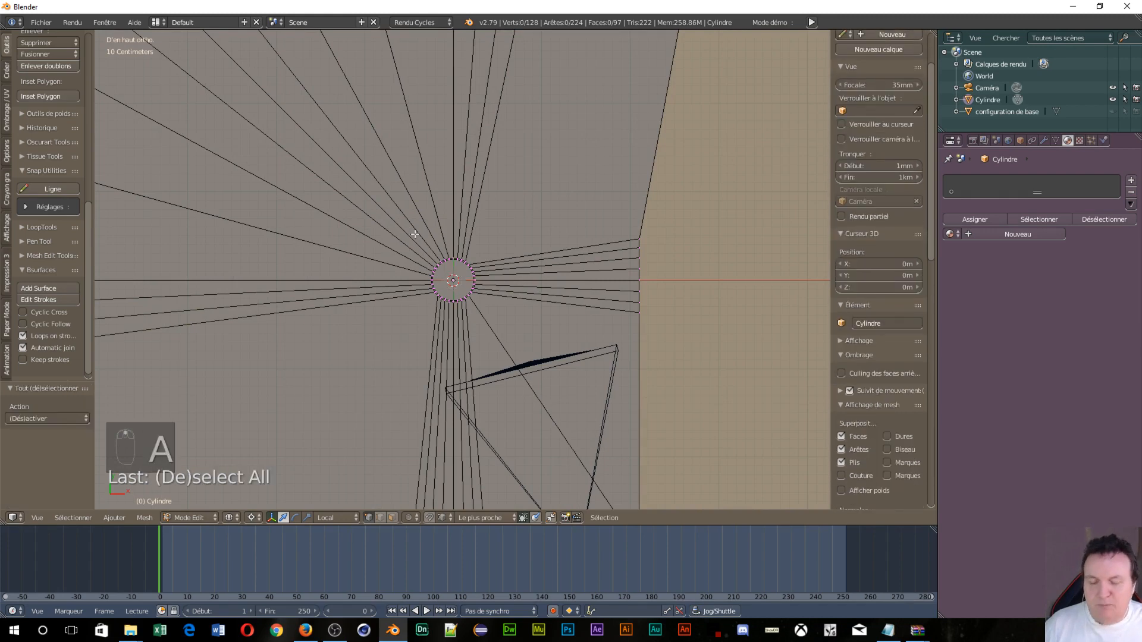
key("b")
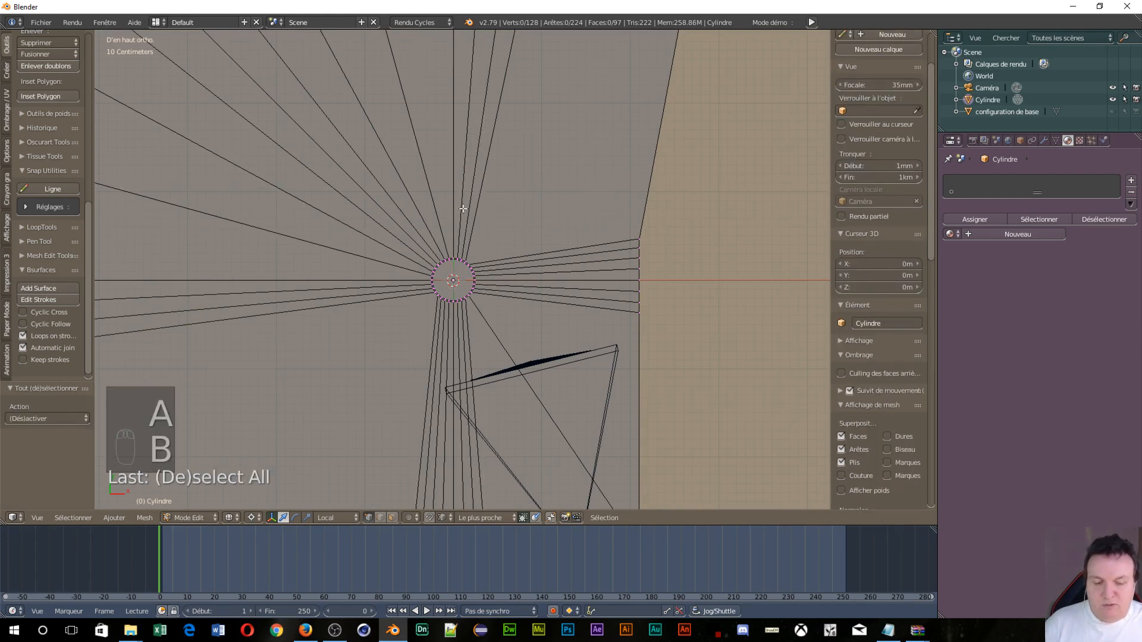
key("KP_1")
scroll(533, 354, "up", 5)
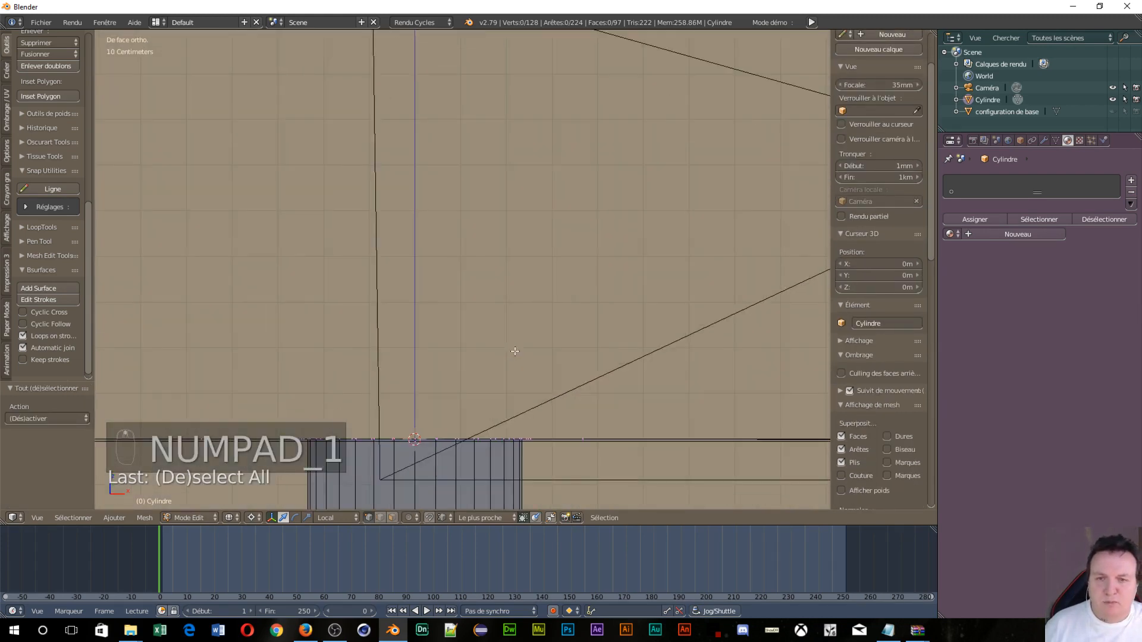
middle_click_drag(475, 370, 503, 124, "shift")
key("ctrl+Tab")
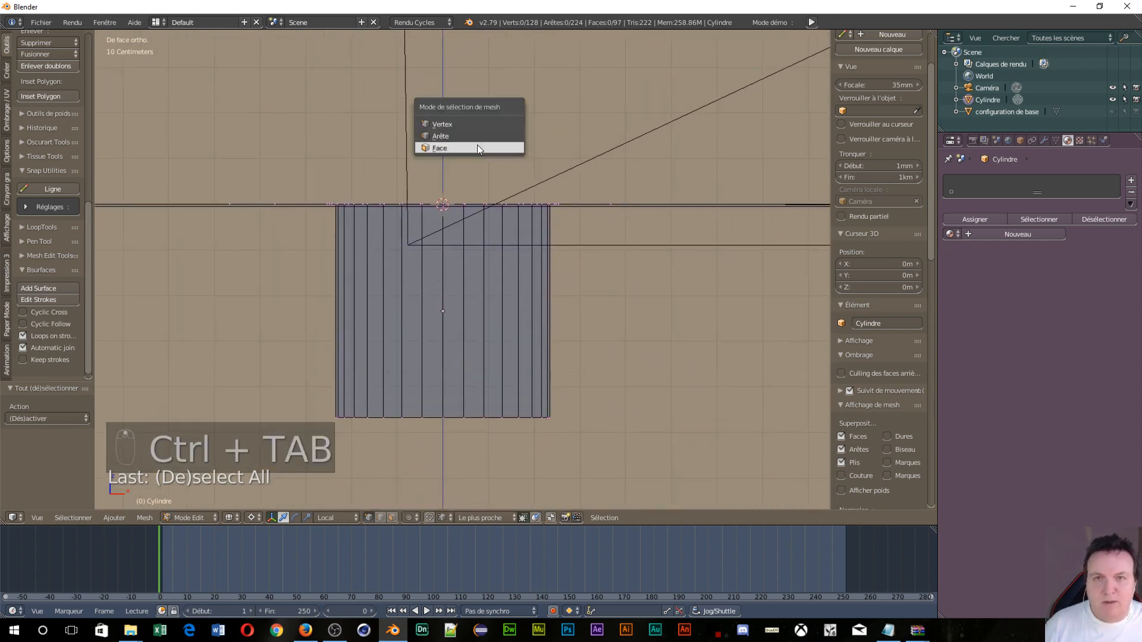
left_click(457, 147)
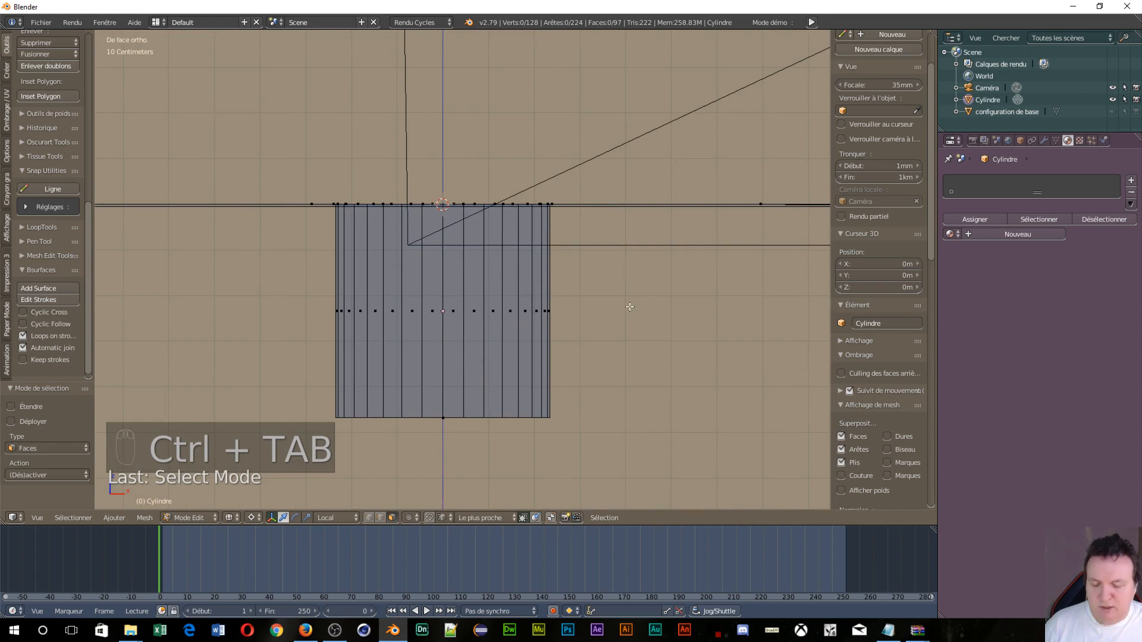
Border-select the cylinder's faces across its full width and height, and keep only those by dropping the ground faces caught behind the camera's base
key("b")
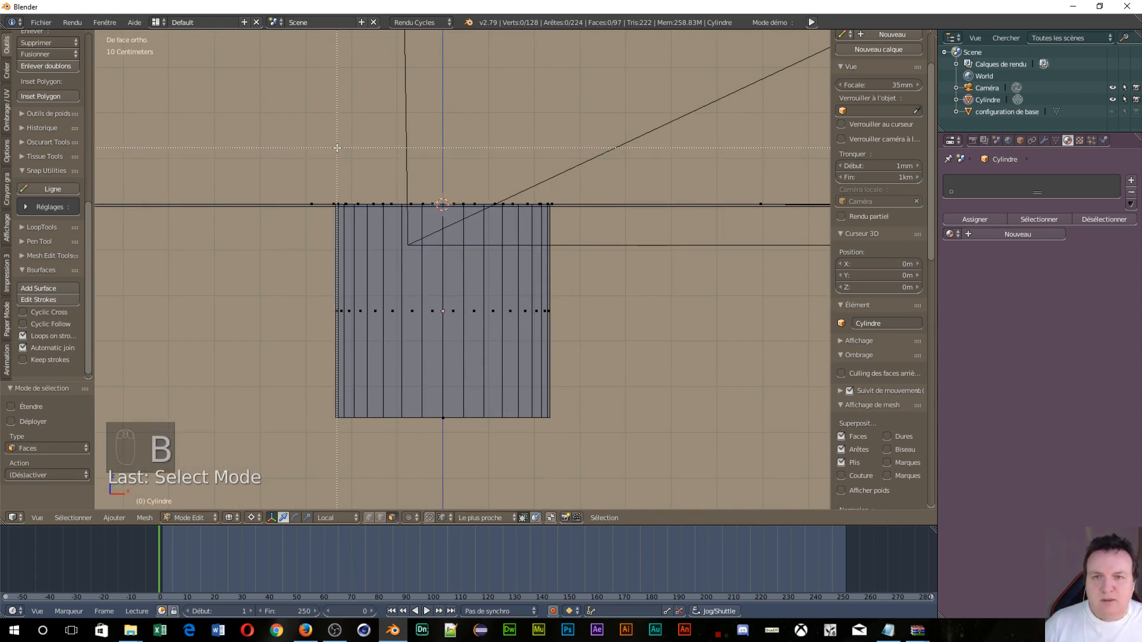
mouse_move(337, 149)
left_mouse_down()
mouse_move(423, 366)
mouse_move(551, 411)
mouse_move(549, 452)
left_mouse_up()
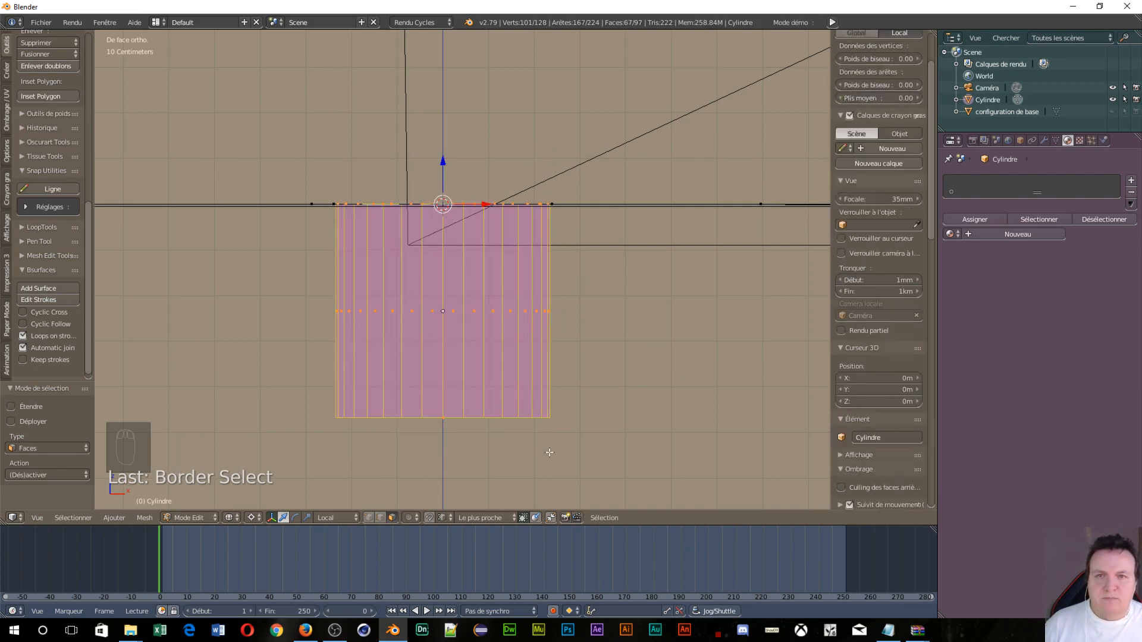
middle_click_drag(424, 326, 768, 269)
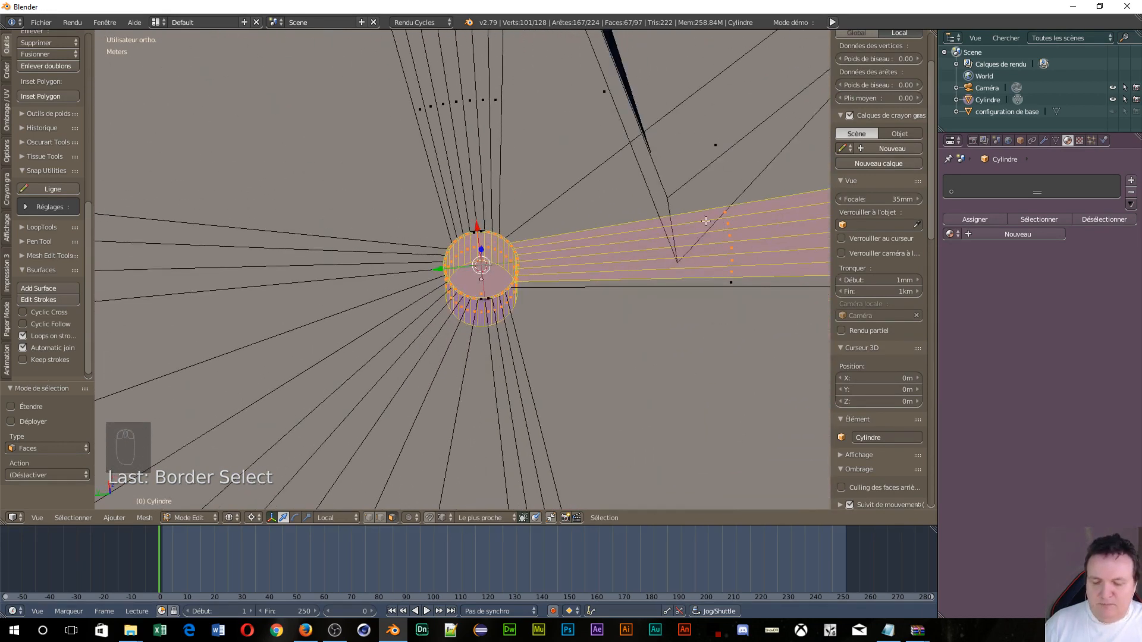
key("b")
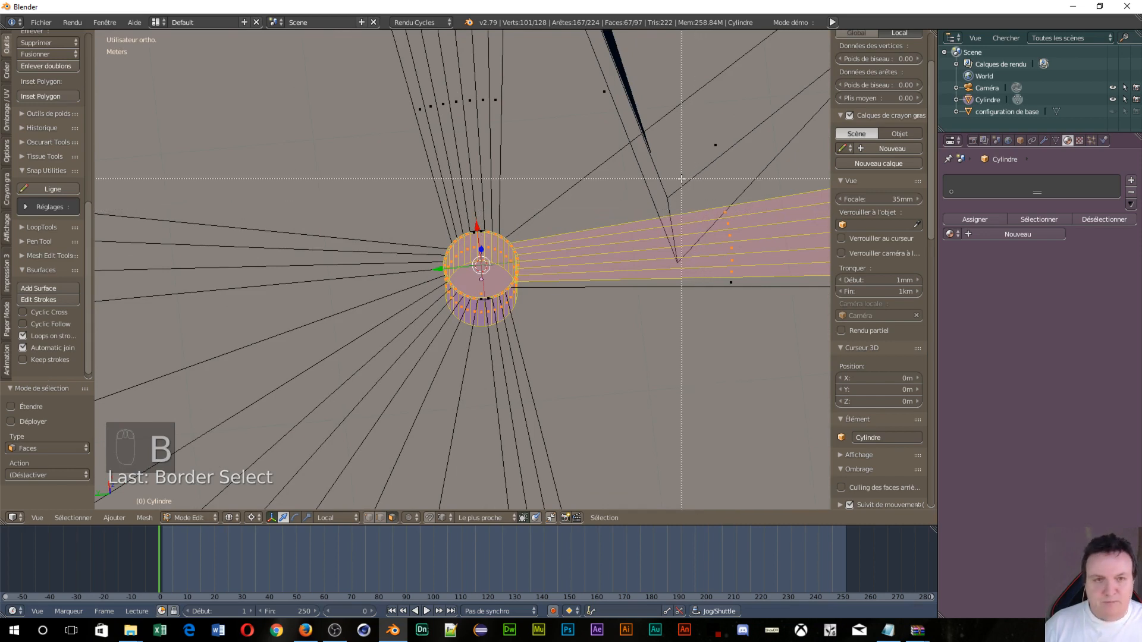
left_click_drag(681, 179, 789, 376)
Add the four missing faces of the cylinder's narrow top rim, two on each side, to the selection
scroll(528, 376, "up", 6)
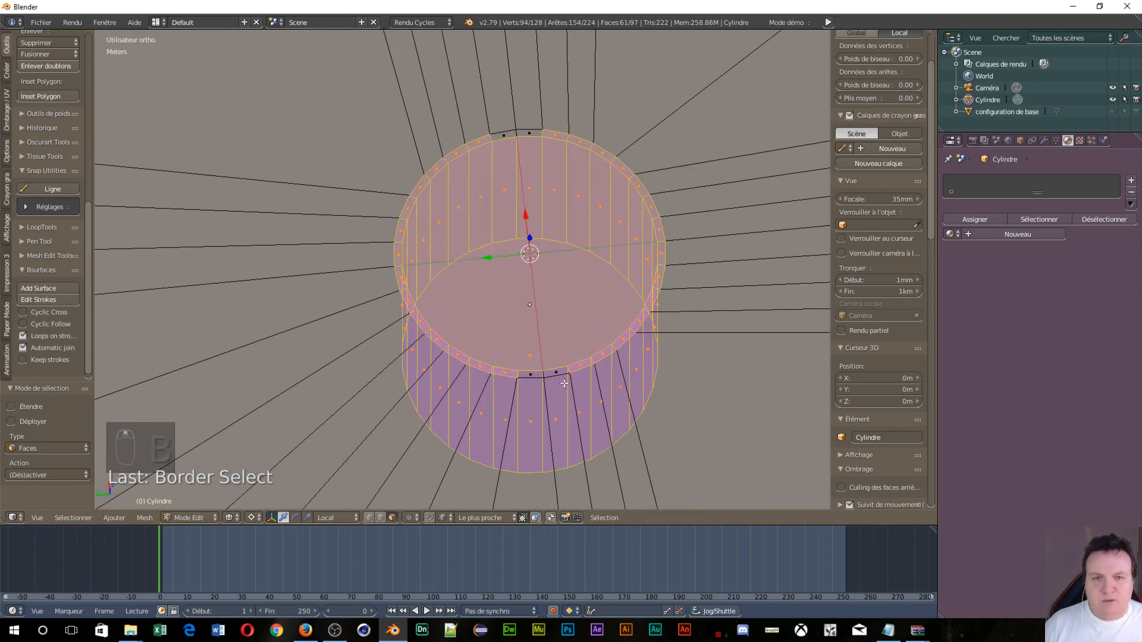
right_click(528, 376, "shift")
right_click(554, 371, "shift")
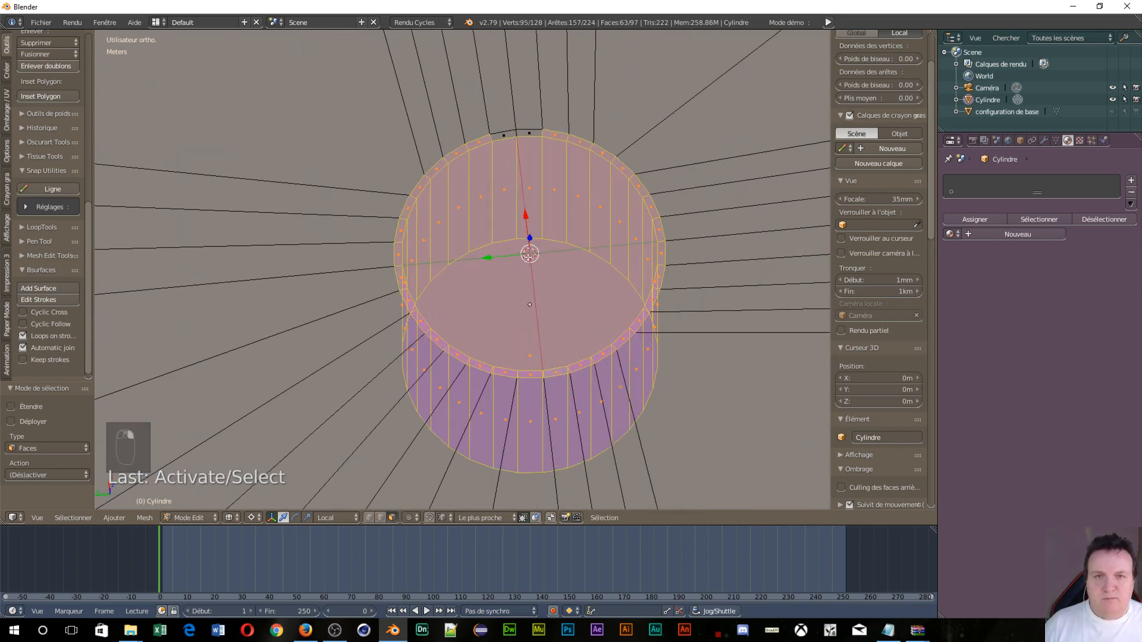
right_click(515, 135, "shift")
right_click(526, 133, "shift")
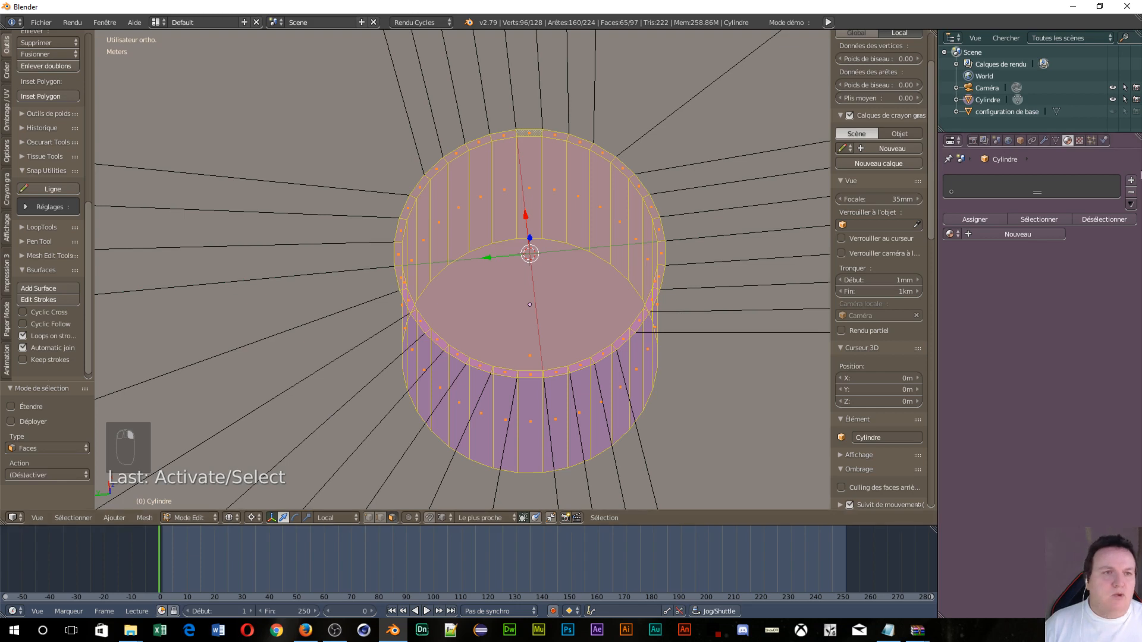
Add a material slot with a new material and set its surface to the RBP Non Métallic shader group
left_click(1130, 181)
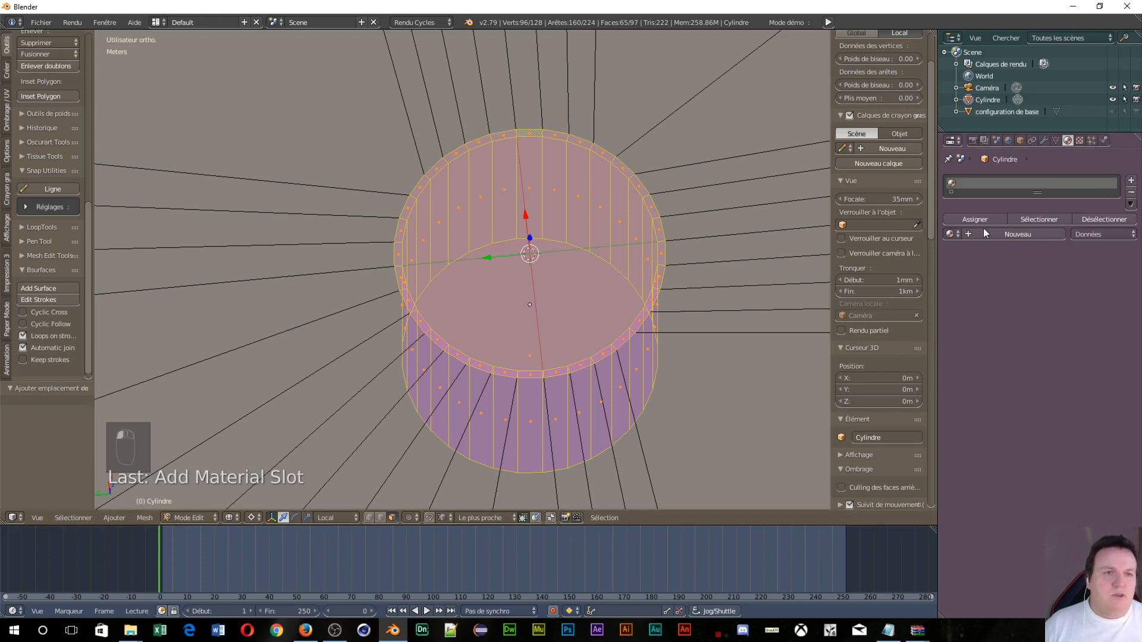
left_click(1012, 233)
left_click(1070, 298)
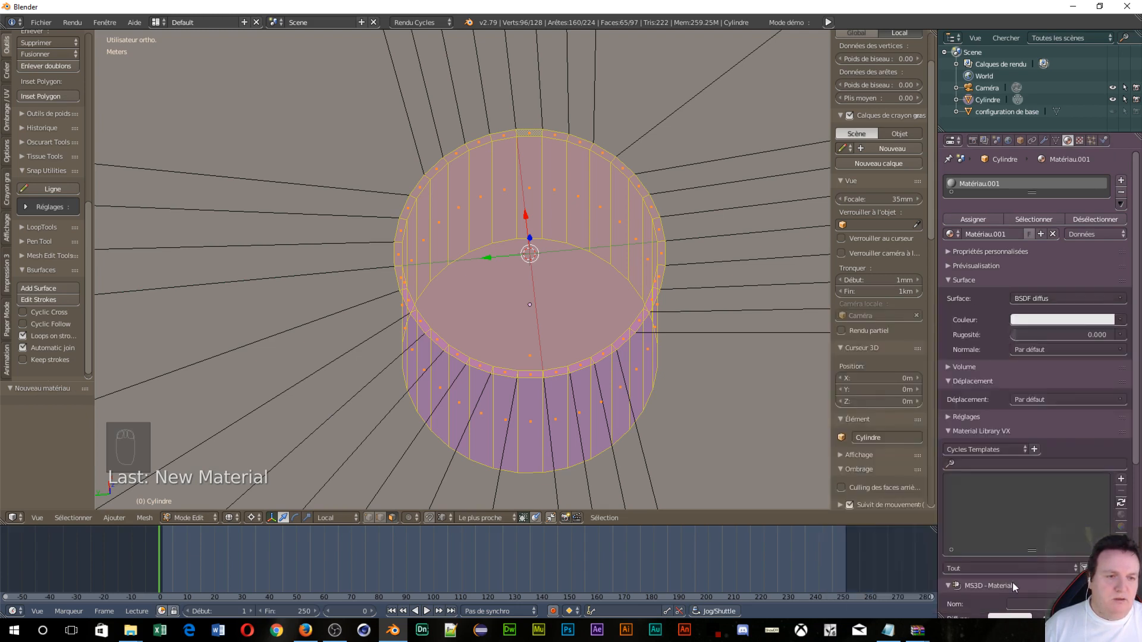
left_click(1029, 298)
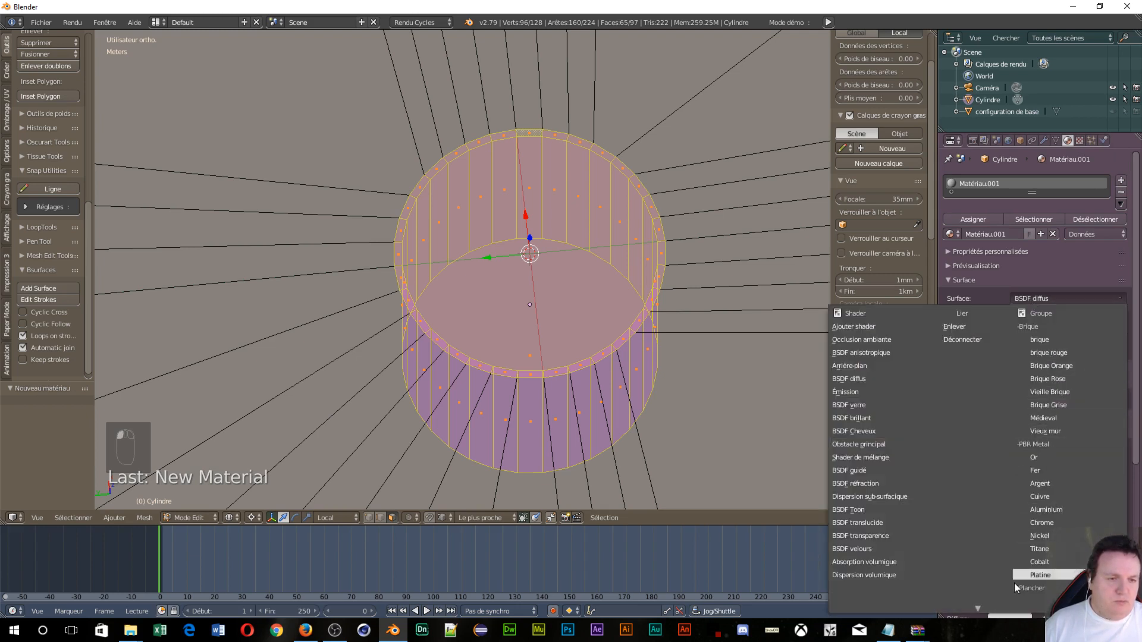
mouse_move(979, 608)
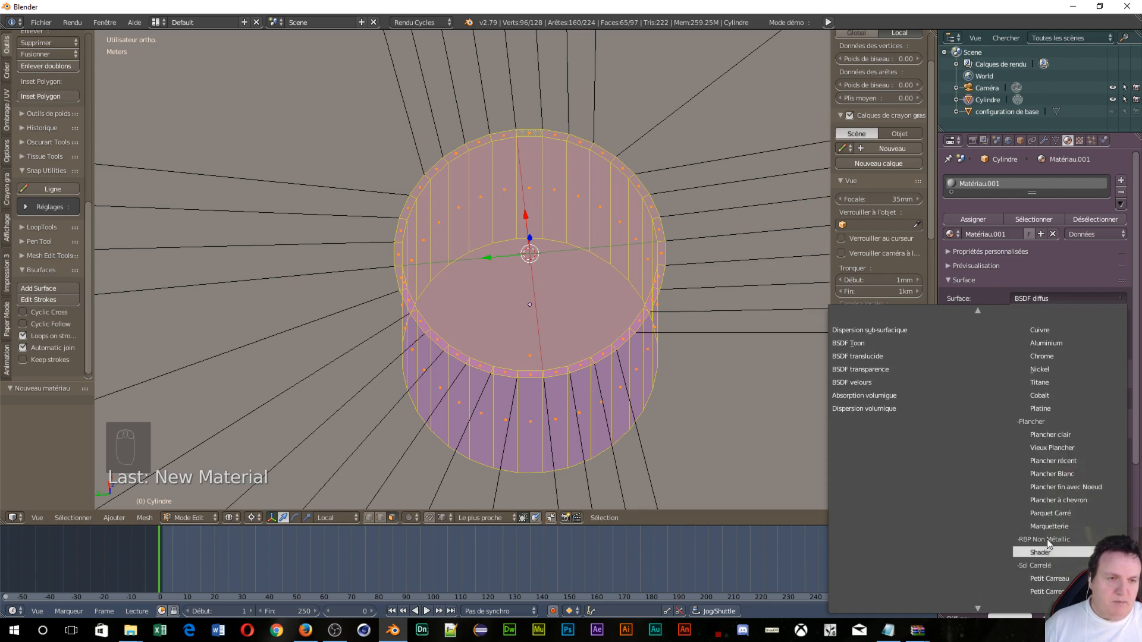
left_click(1047, 539)
left_click(1032, 320)
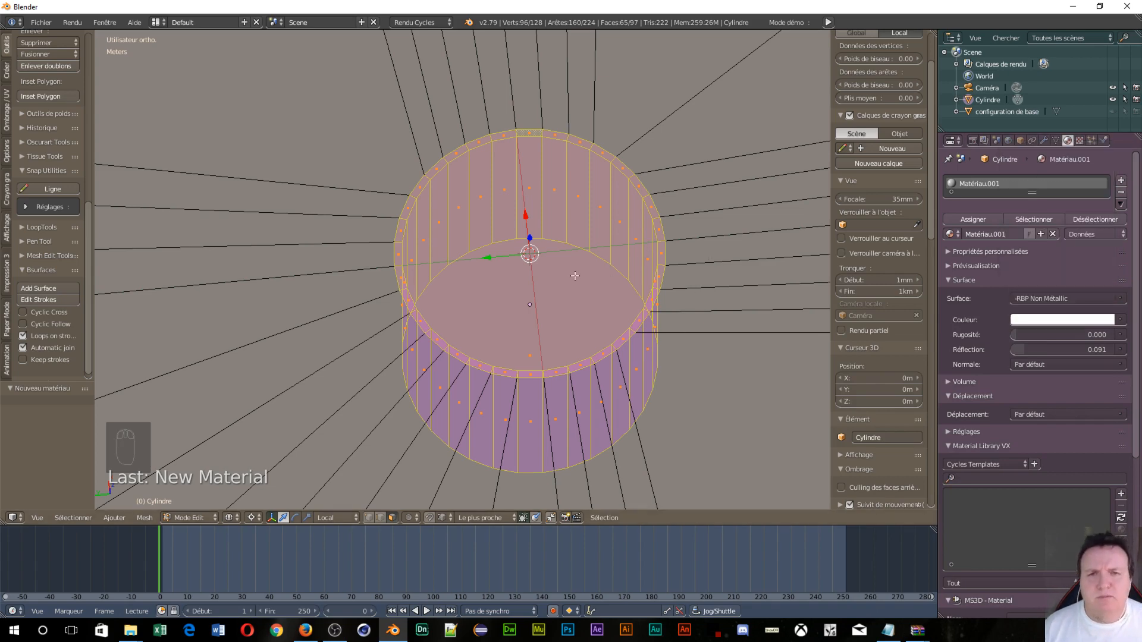
Assign the new RBP Non Métallic material to the selected cylinder and rim faces
scroll(617, 167, "down", 5)
middle_click_drag(673, 392, 610, 312)
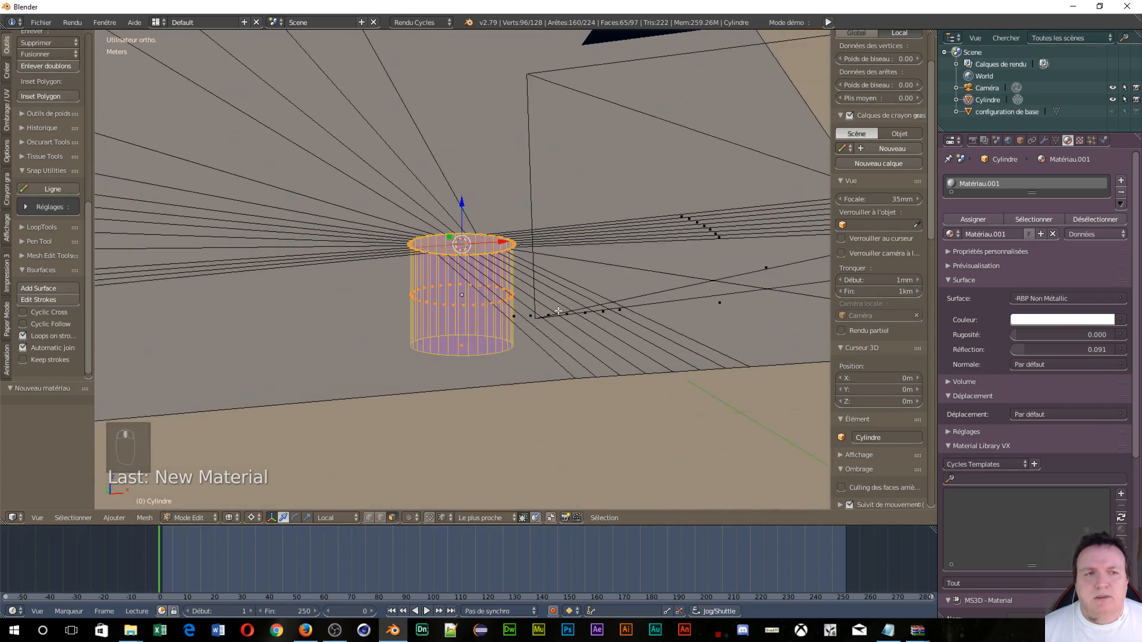
left_click(987, 220)
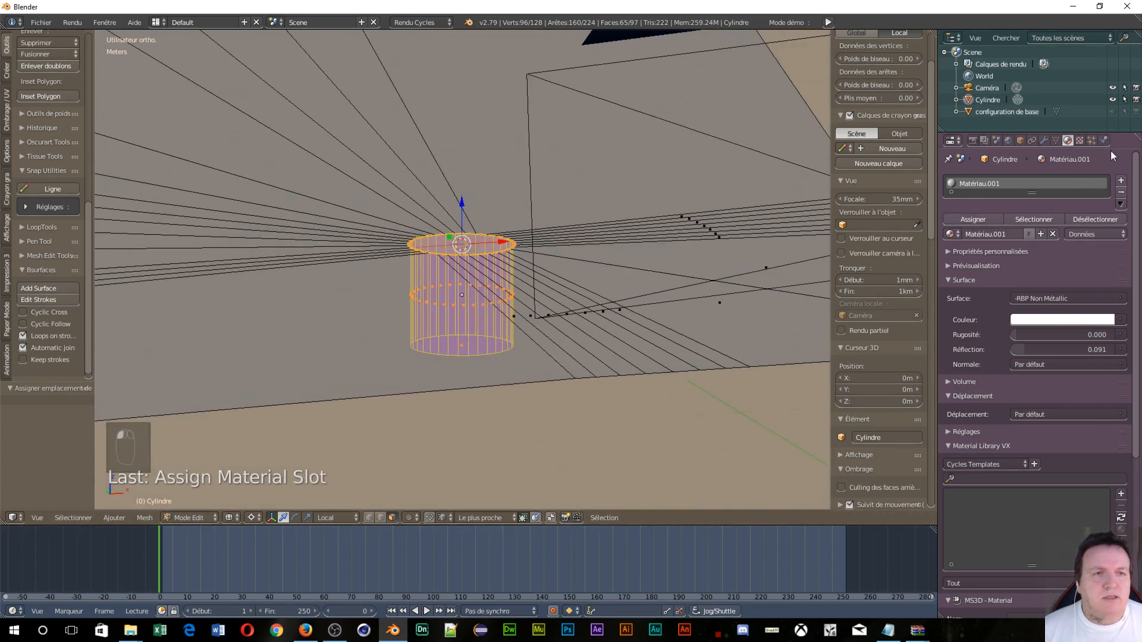
Add a second material slot with a new material named Herbe
left_click(1121, 182)
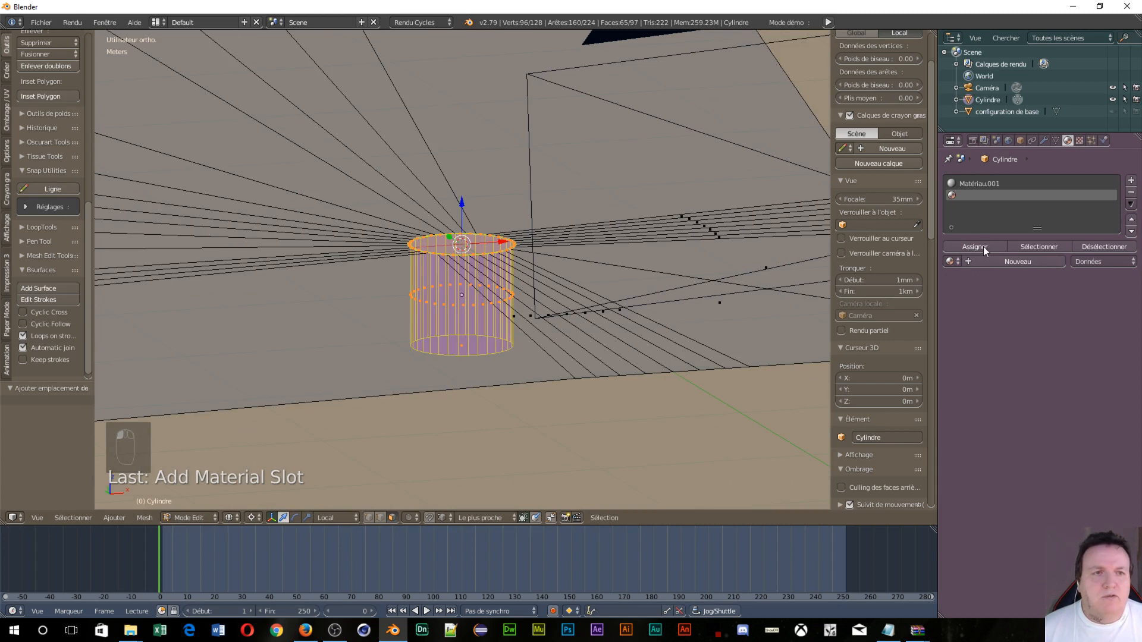
left_click(990, 263)
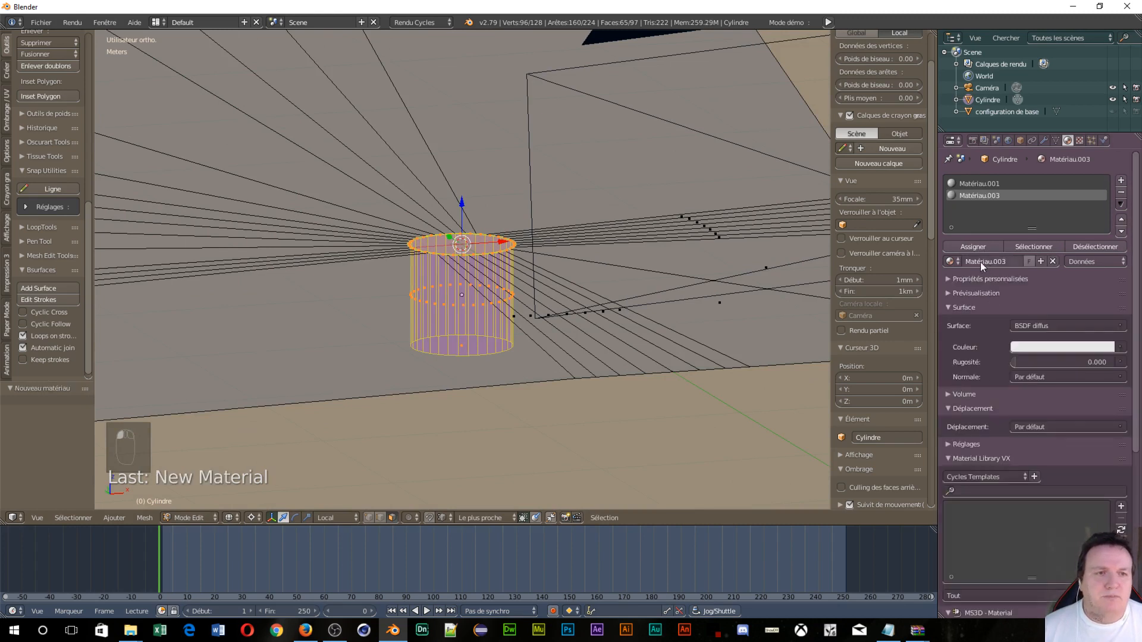
left_click(973, 261)
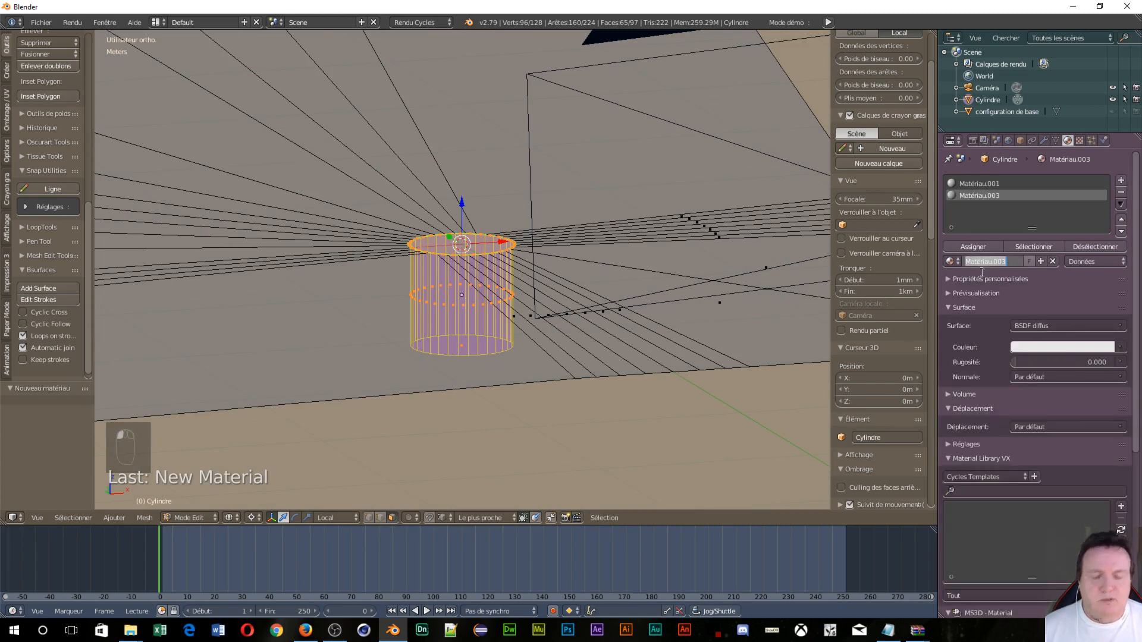
type("Herbe")
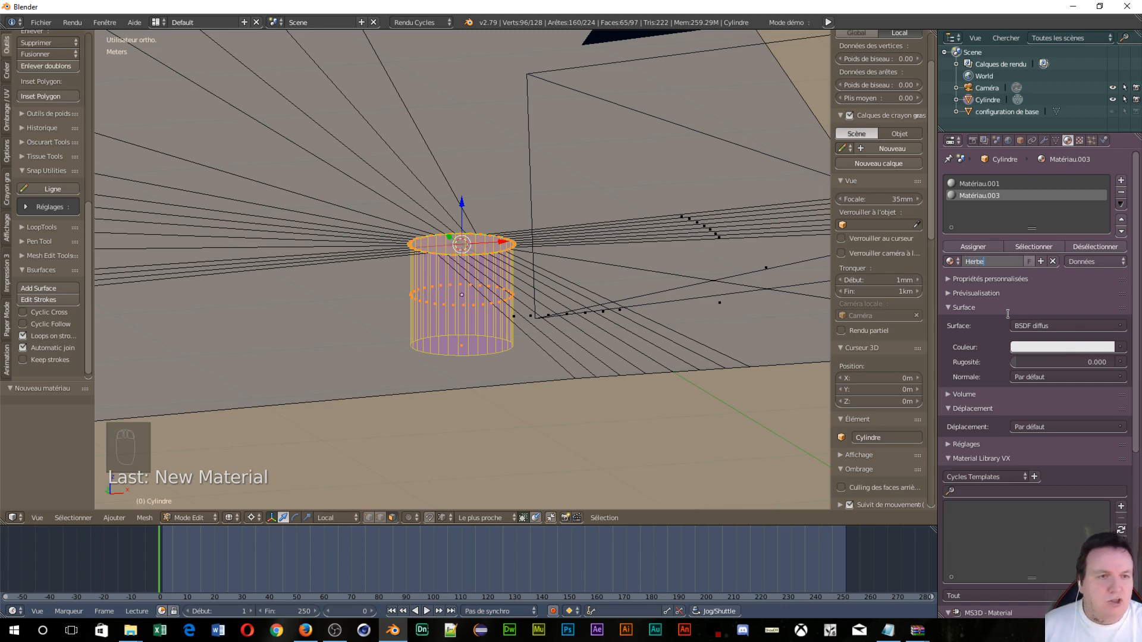
key("Return")
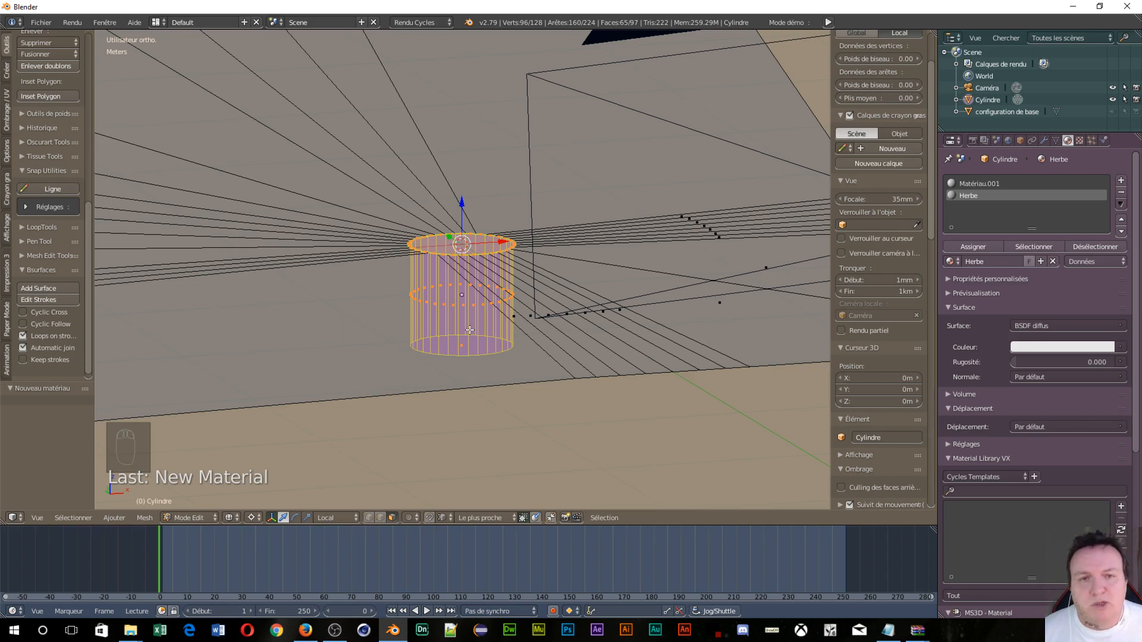
Invert the selection to the ground faces and UV-project them from the top view
scroll(562, 401, "down", 19)
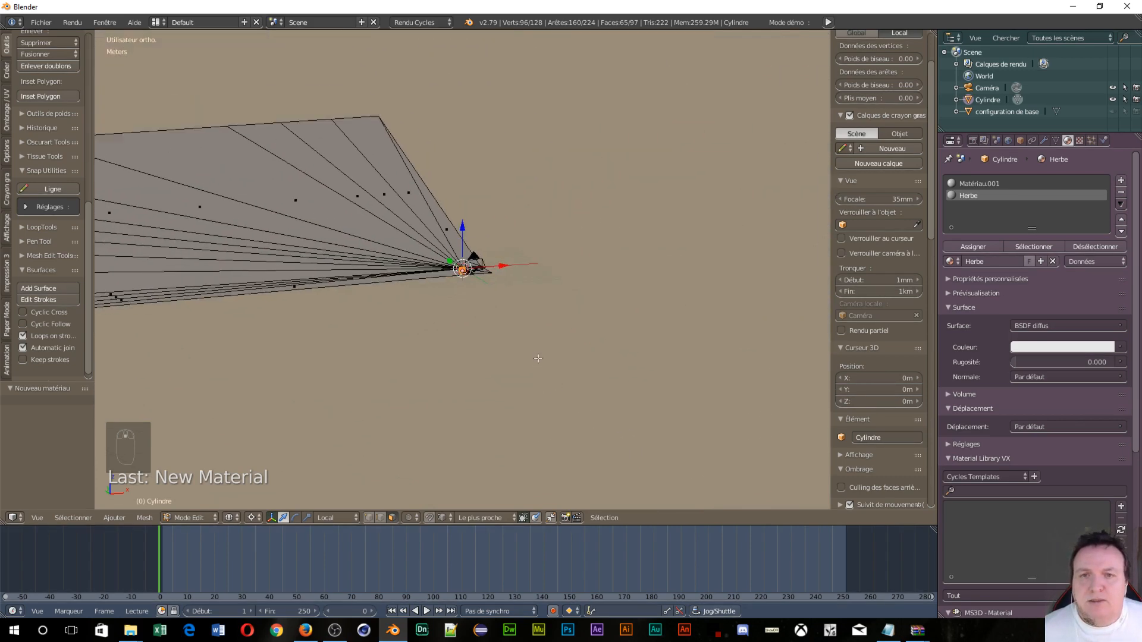
middle_click_drag(396, 269, 381, 278)
middle_click_drag(519, 308, 518, 325)
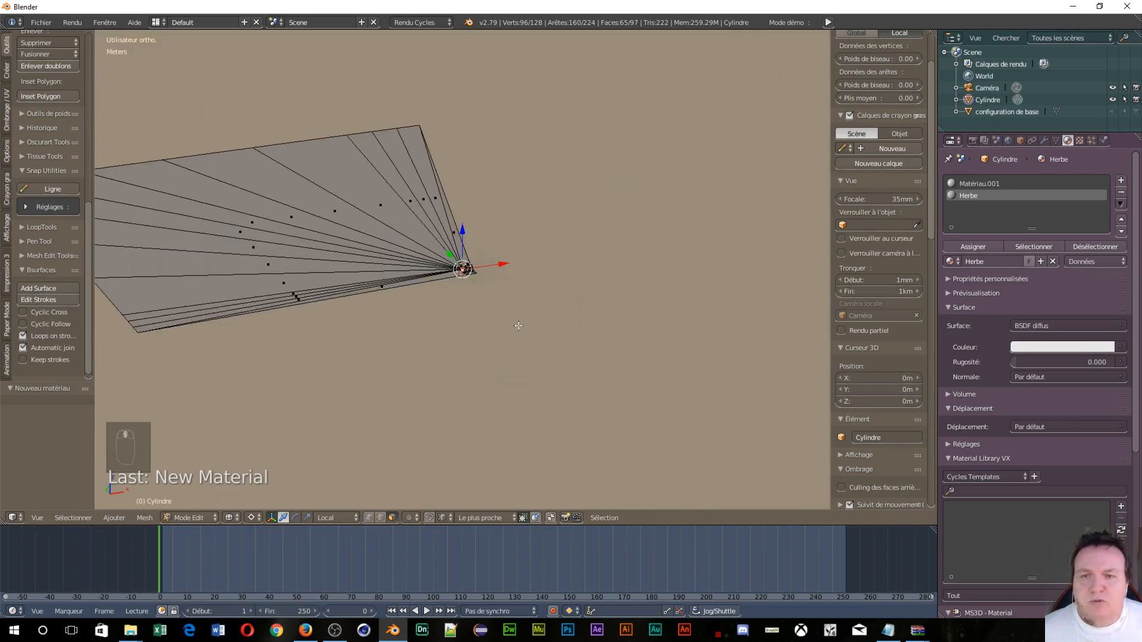
key("KP_7")
scroll(442, 207, "down", 1)
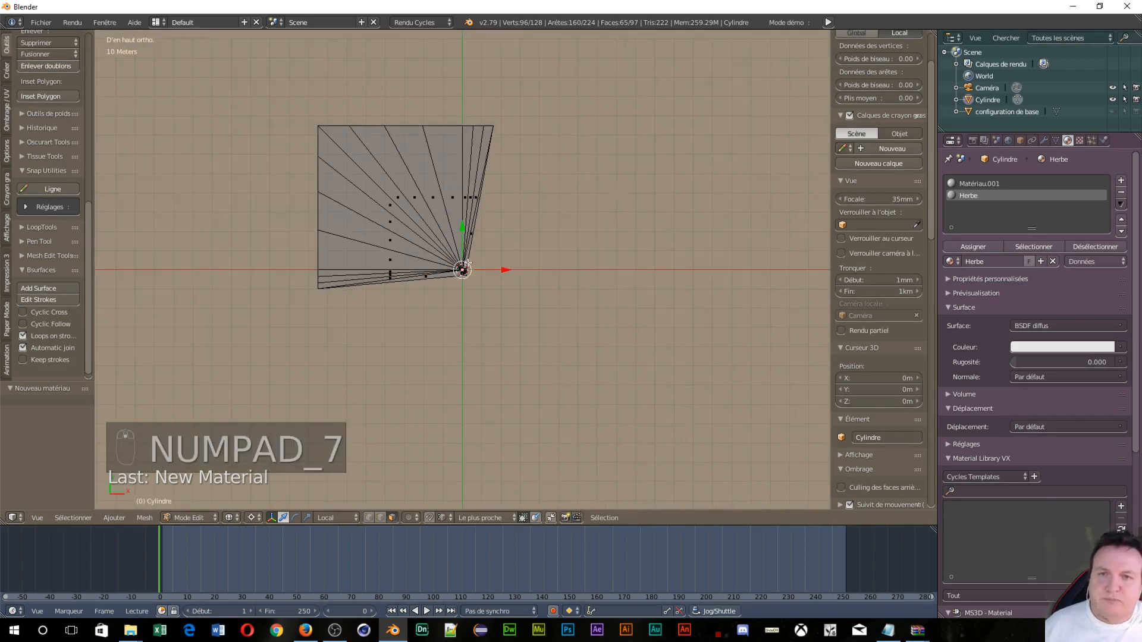
scroll(442, 207, "up", 1)
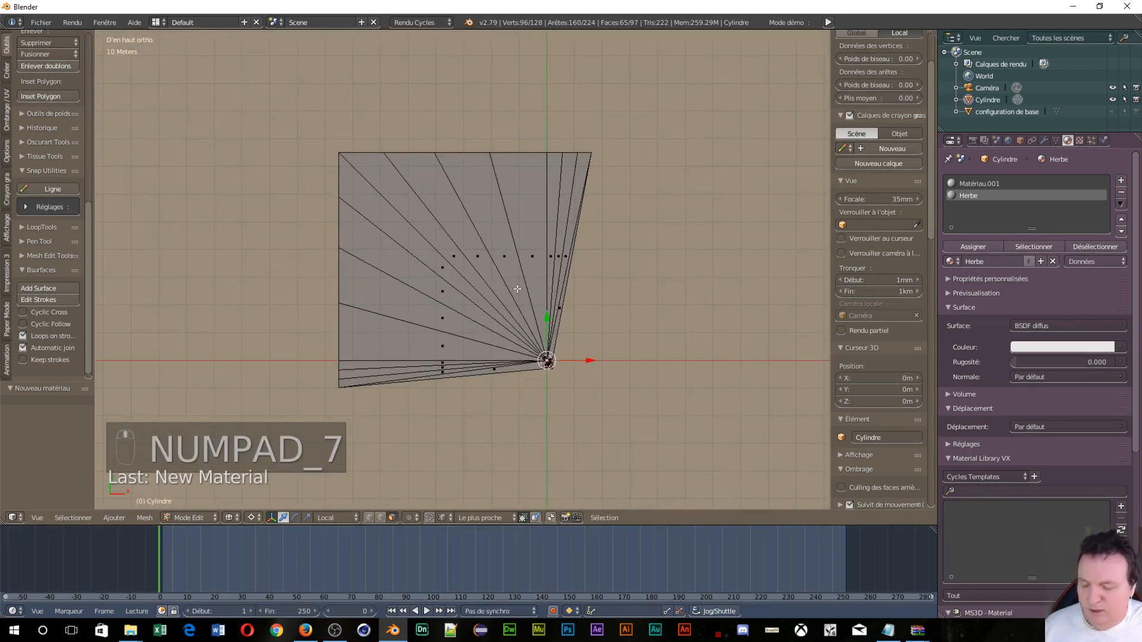
key("ctrl+i")
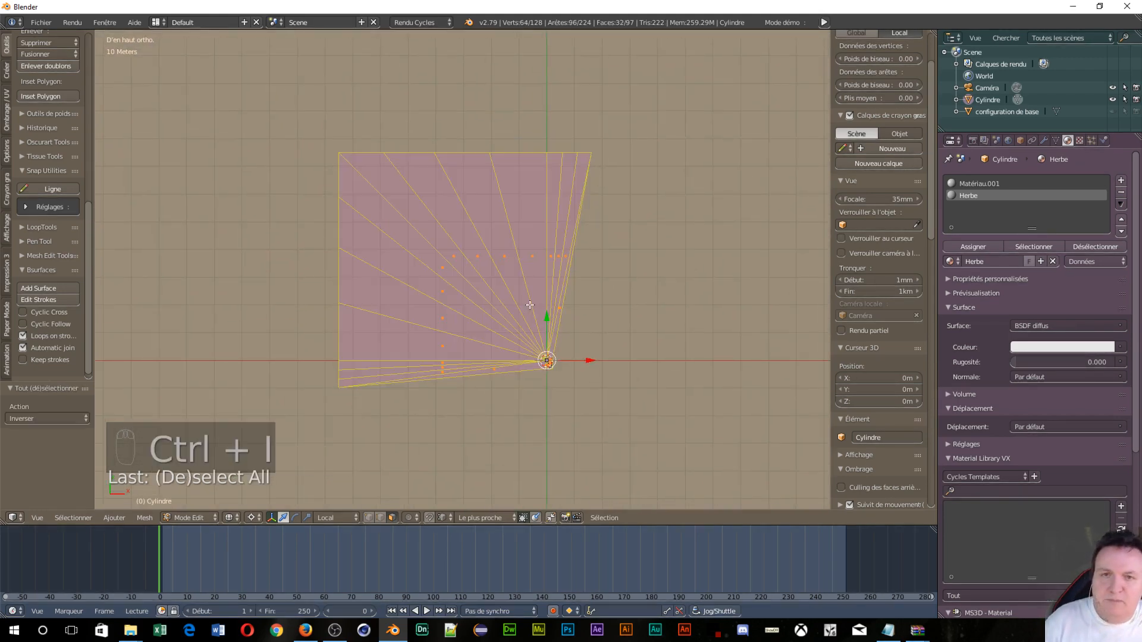
key("u")
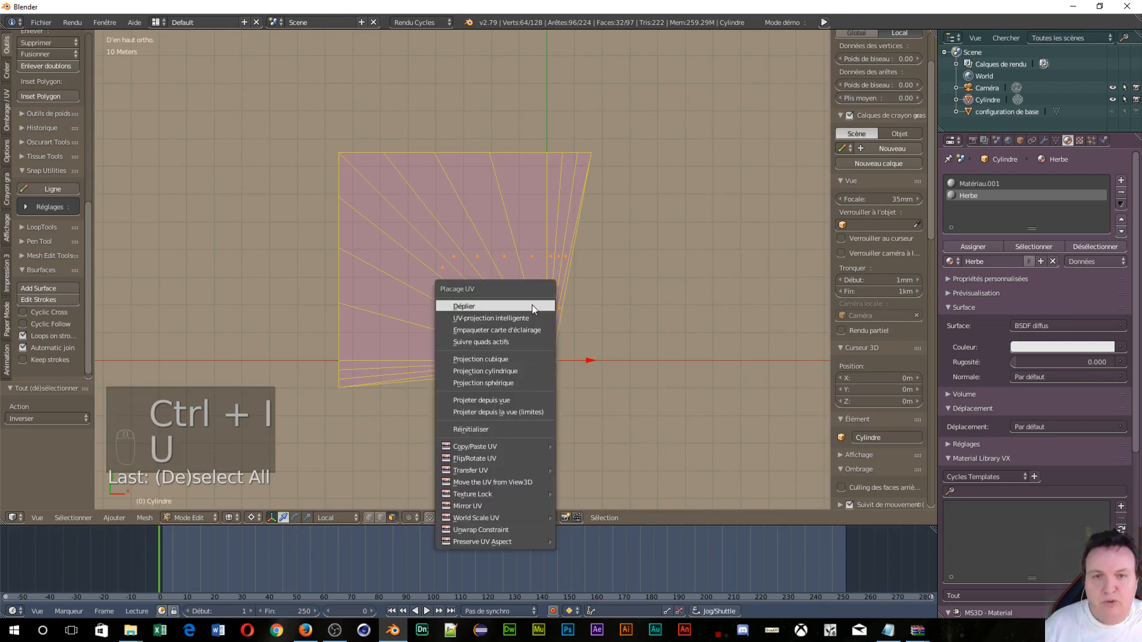
left_click(520, 399)
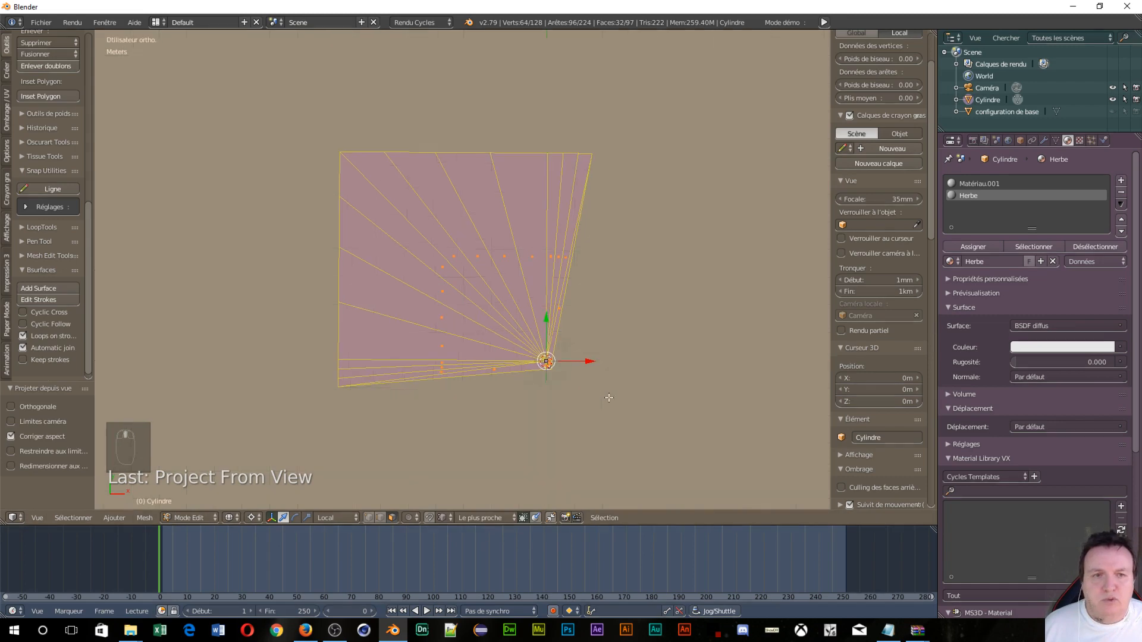
Split the 3D viewport into two side-by-side areas
middle_click_drag(605, 395, 644, 338)
scroll(643, 338, "up", 3)
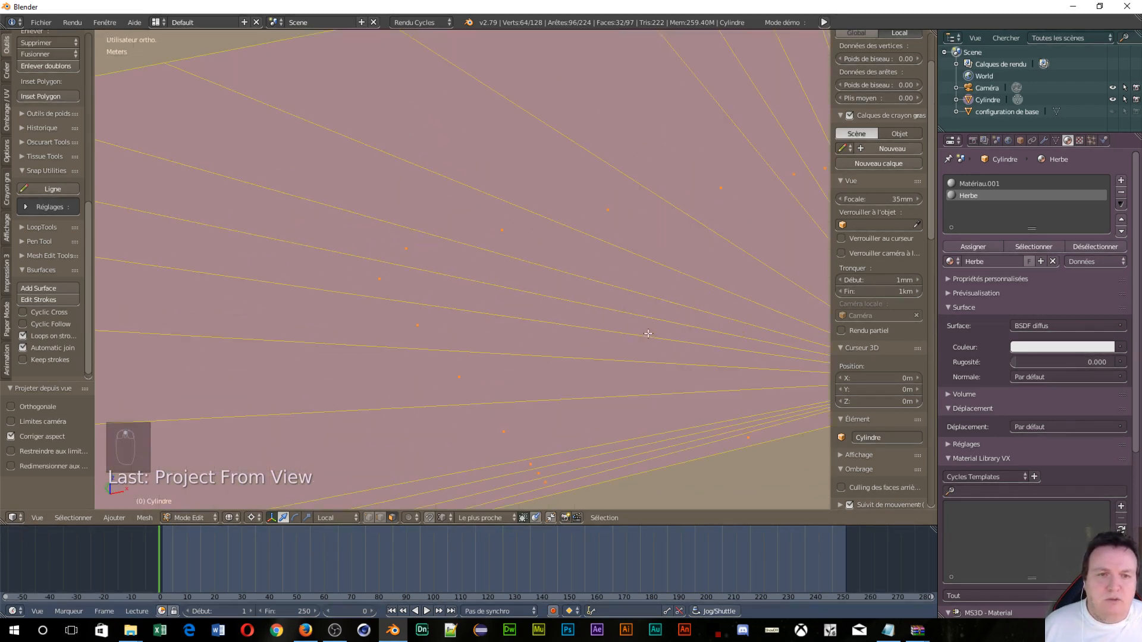
middle_click_drag(690, 280, 529, 259, "shift")
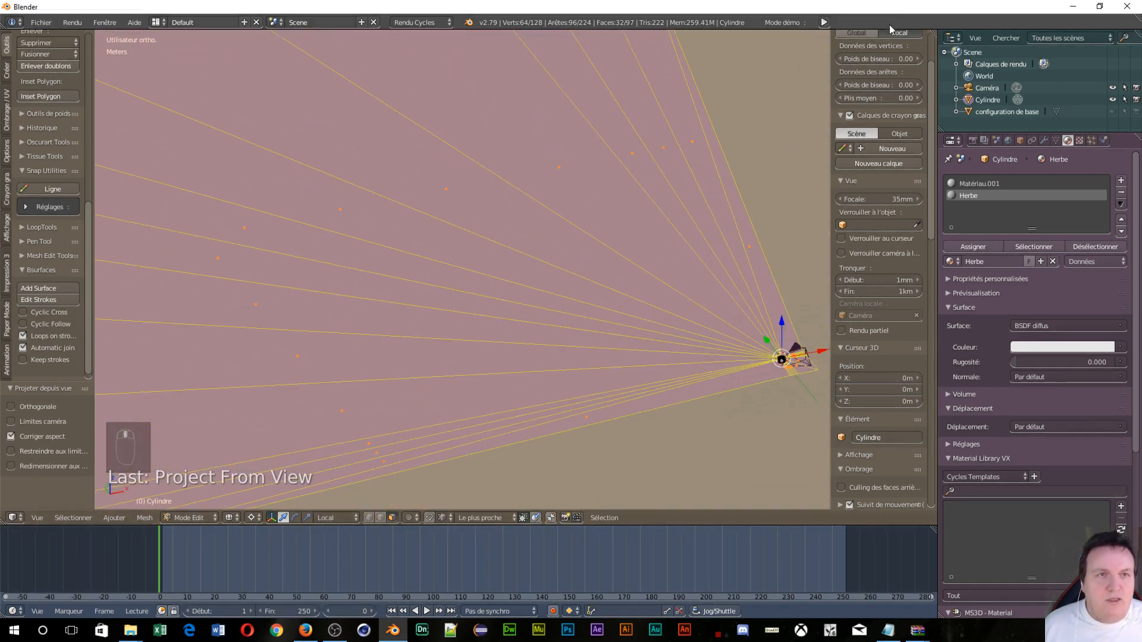
left_click_drag(933, 34, 550, 67)
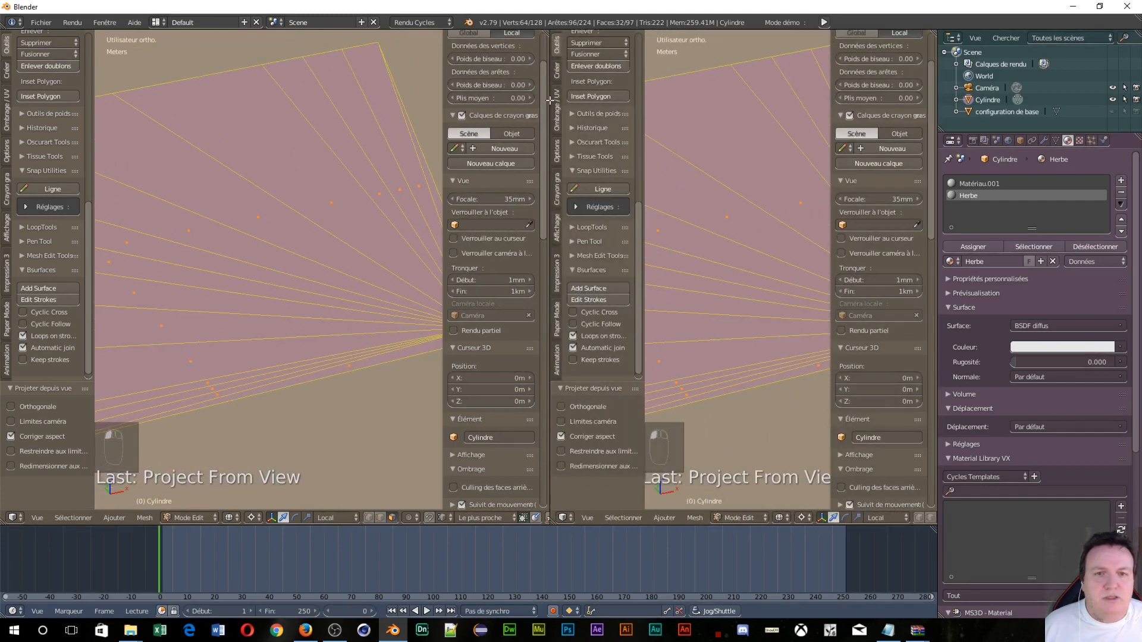
Turn the second viewport area into a node editor for the Herbe material and hide its properties sidebar
left_click(568, 519)
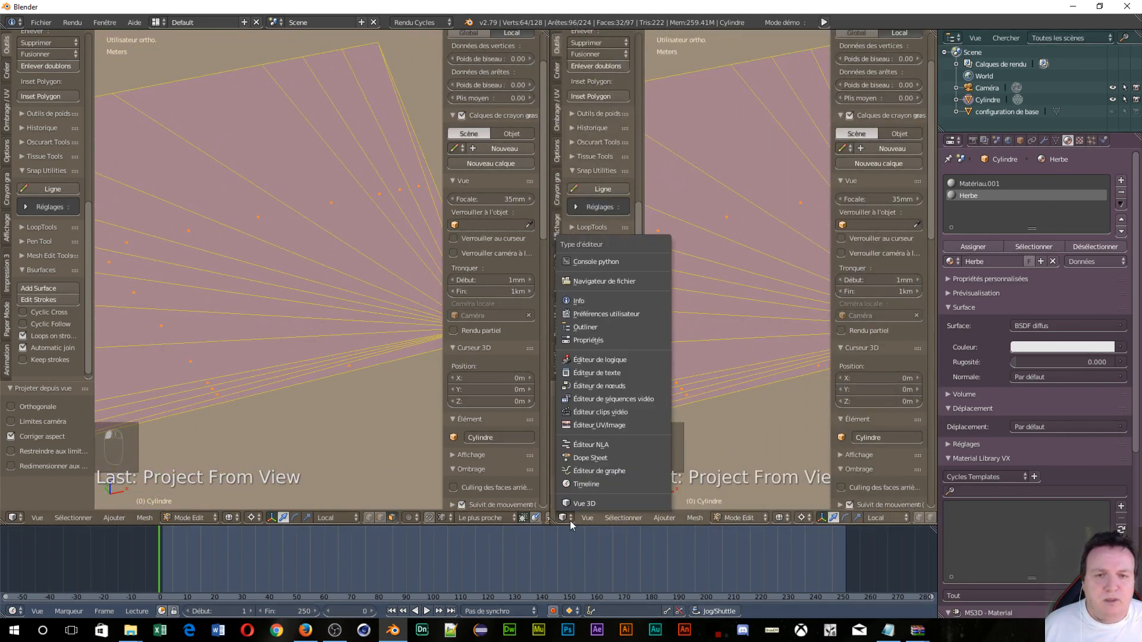
left_click(575, 385)
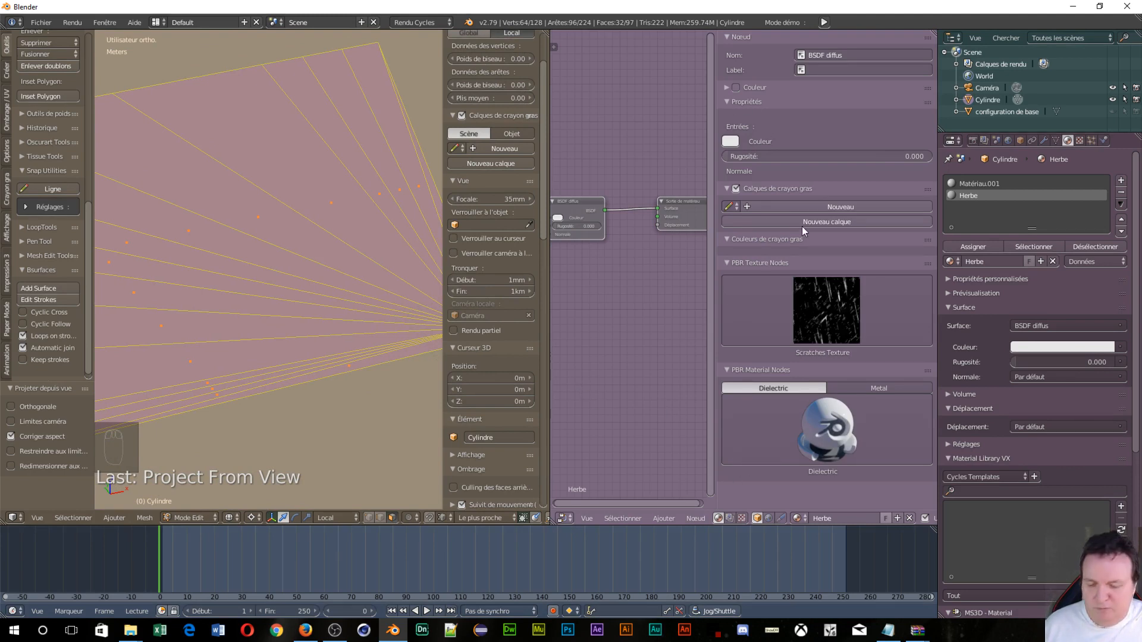
key("n")
scroll(725, 306, "up", 3)
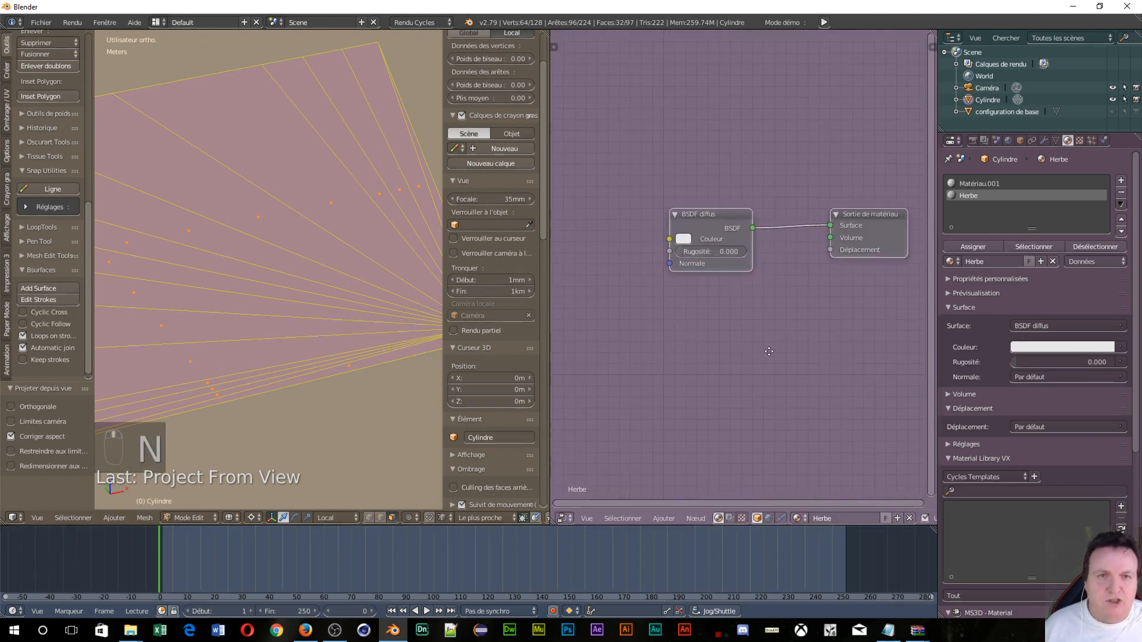
Replace the diffuse BSDF node with the RBP Non Métallic group, linked to the material output's Surface input
left_click(723, 241)
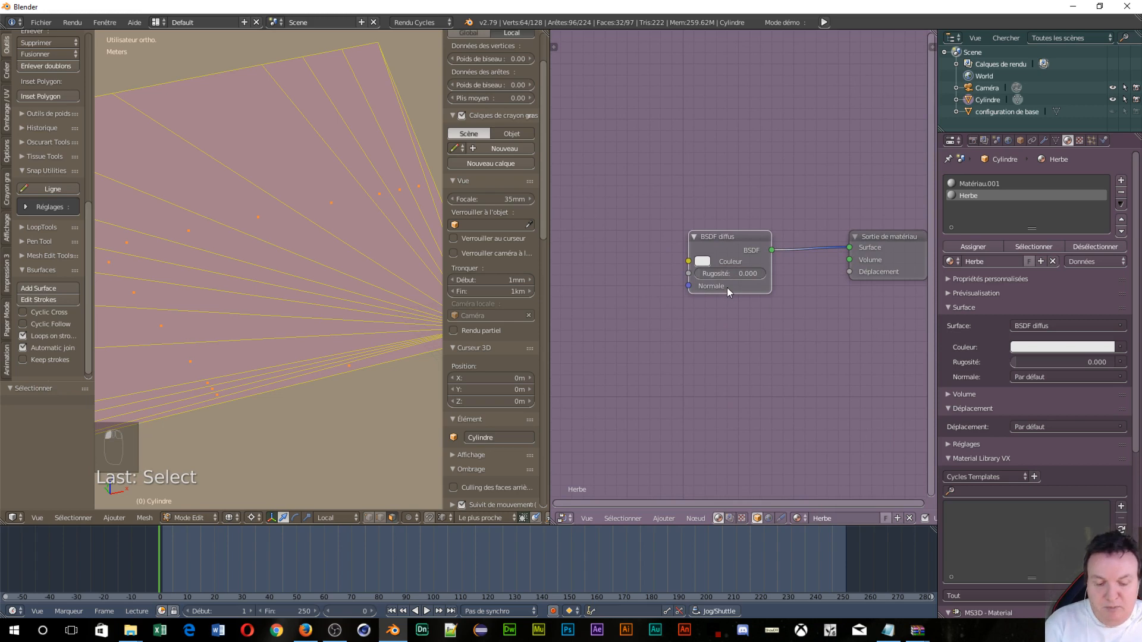
key("Delete")
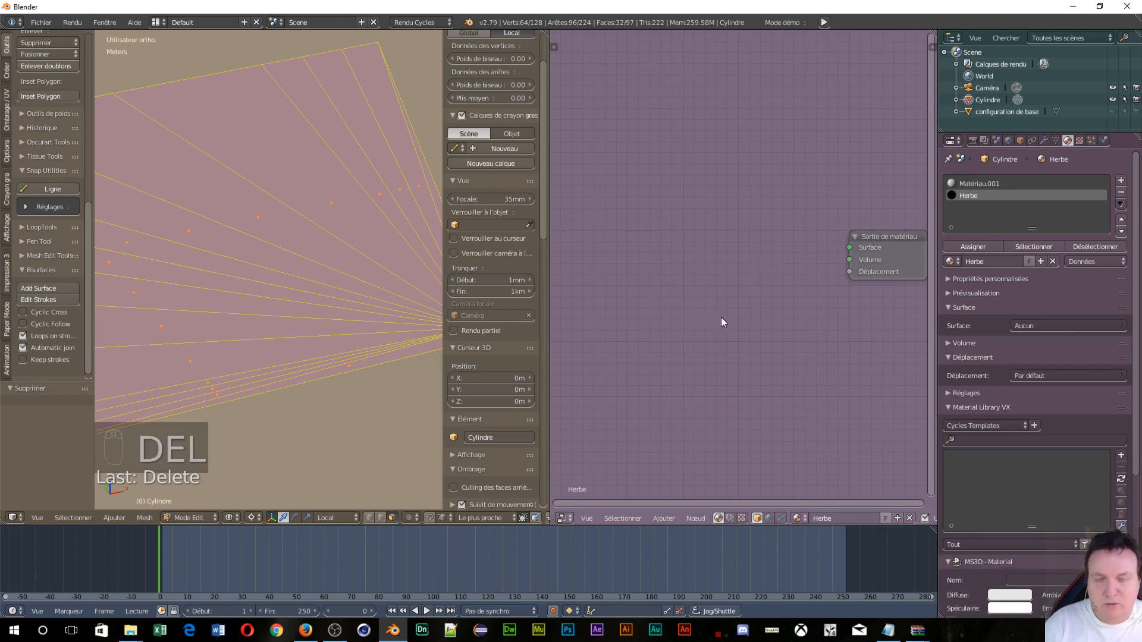
key("shift+a")
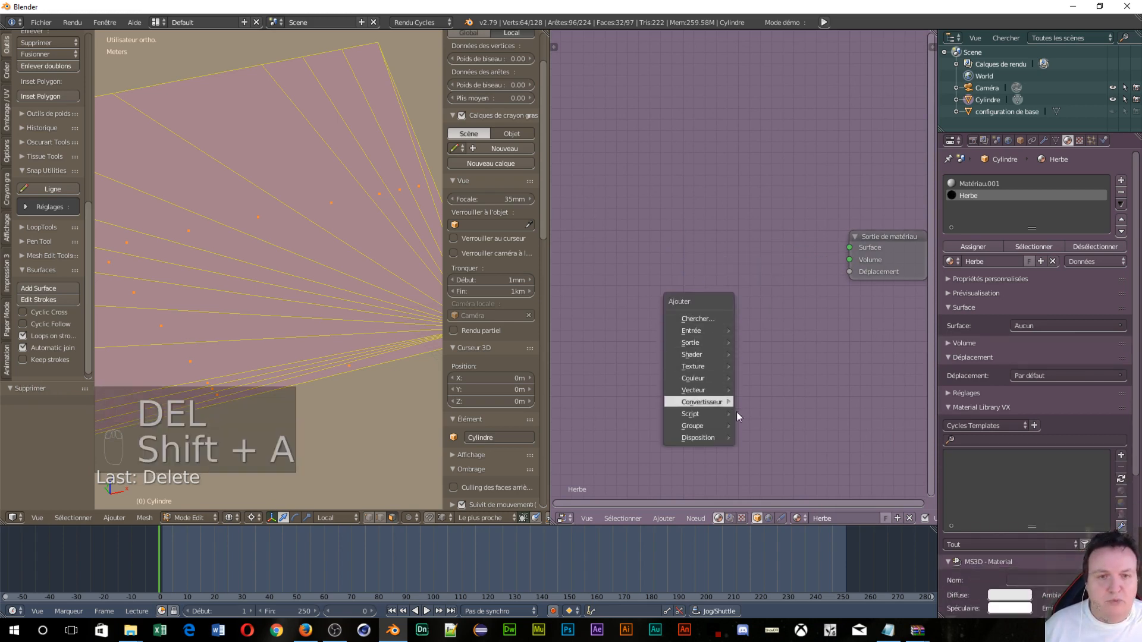
mouse_move(713, 427)
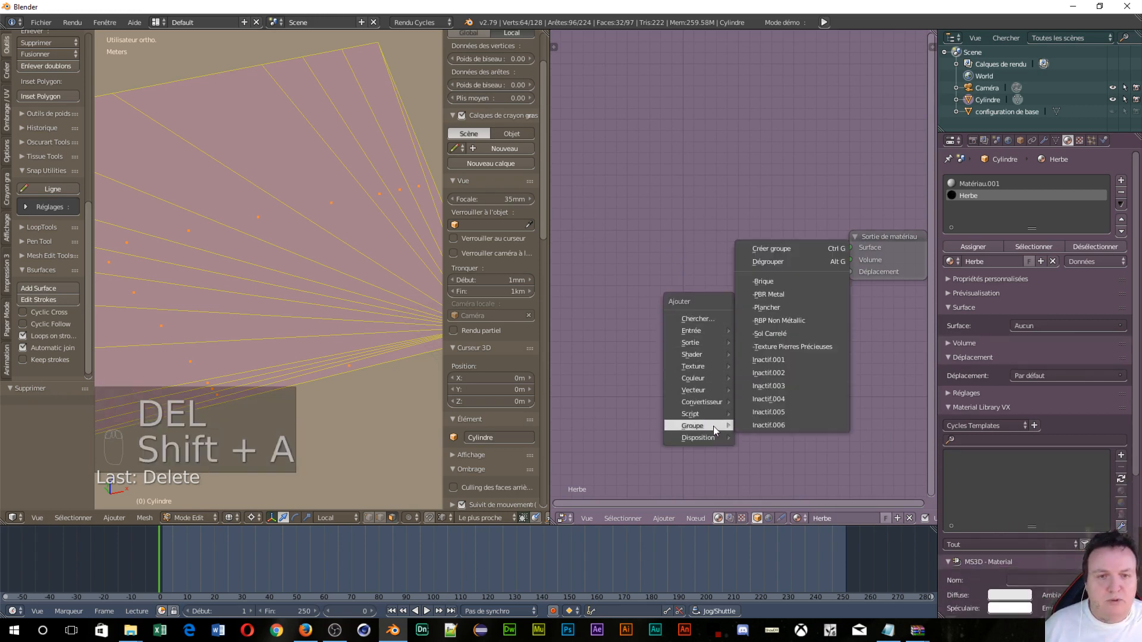
left_click(779, 320)
left_click(714, 203)
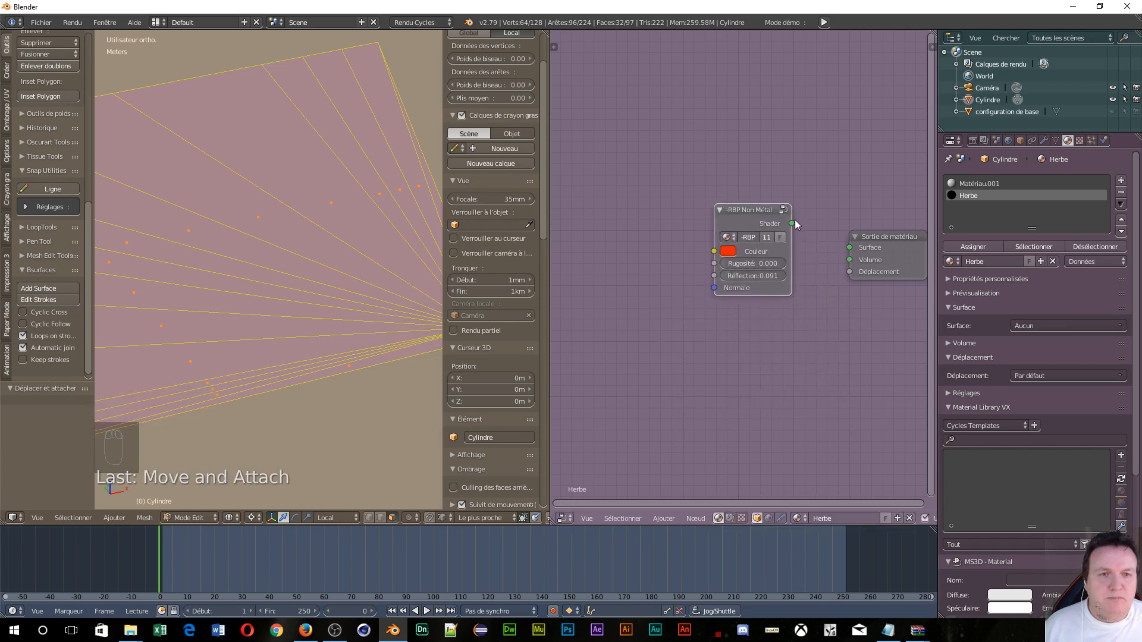
left_click_drag(795, 221, 848, 247)
Add an image texture node and link its colour output to the RBP Non Métallic group's colour input
middle_click_drag(625, 343, 726, 338)
key("shift+a")
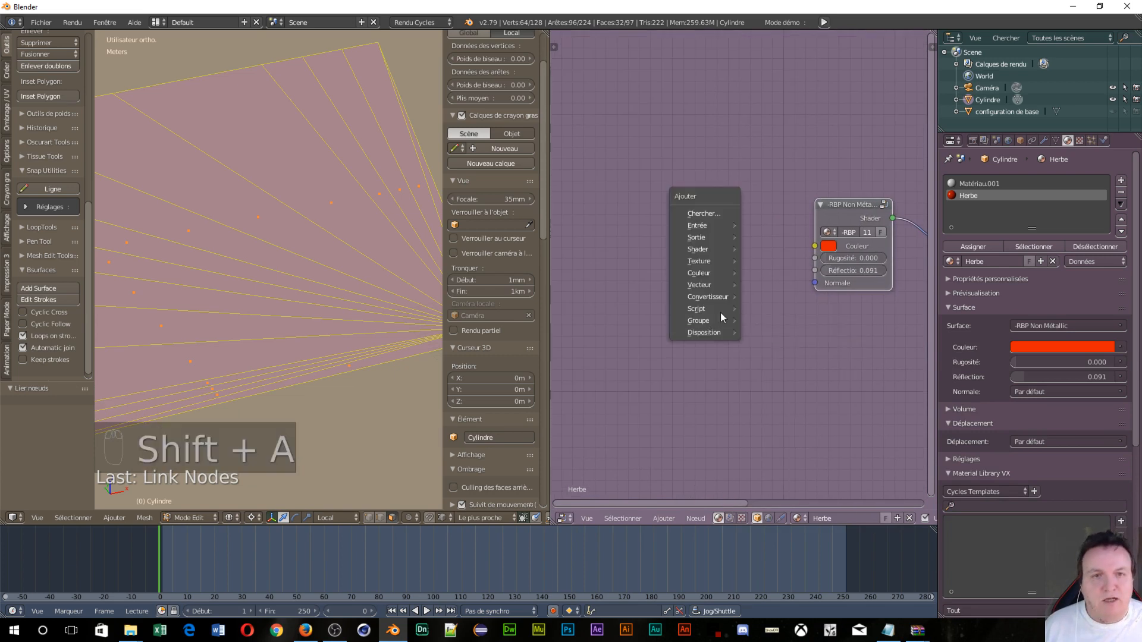
mouse_move(711, 263)
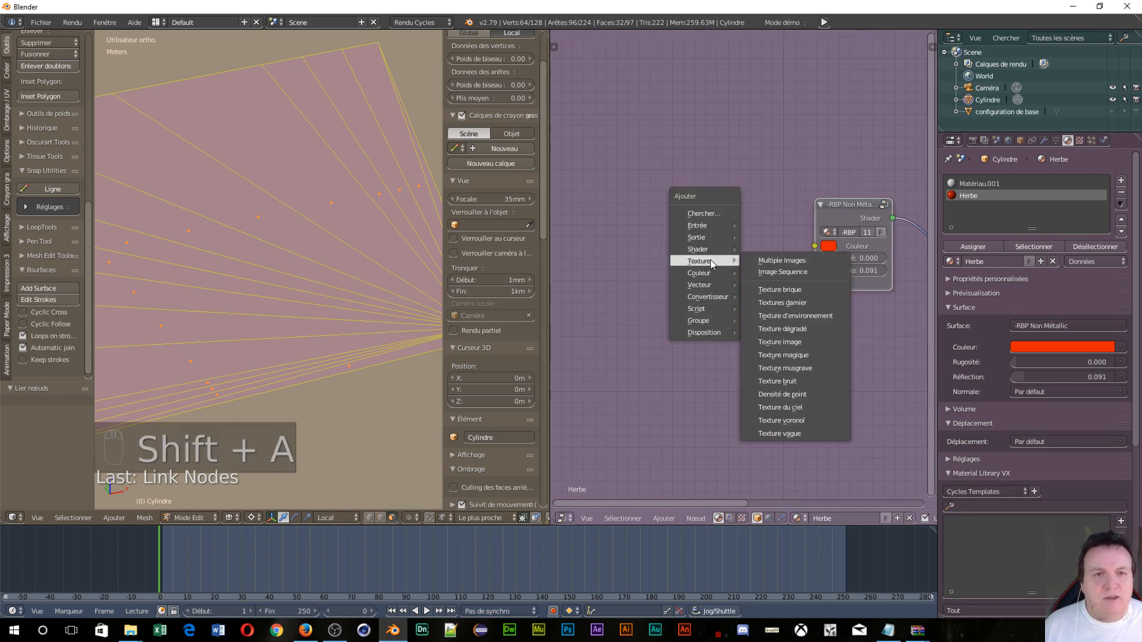
left_click(790, 341)
left_click(670, 185)
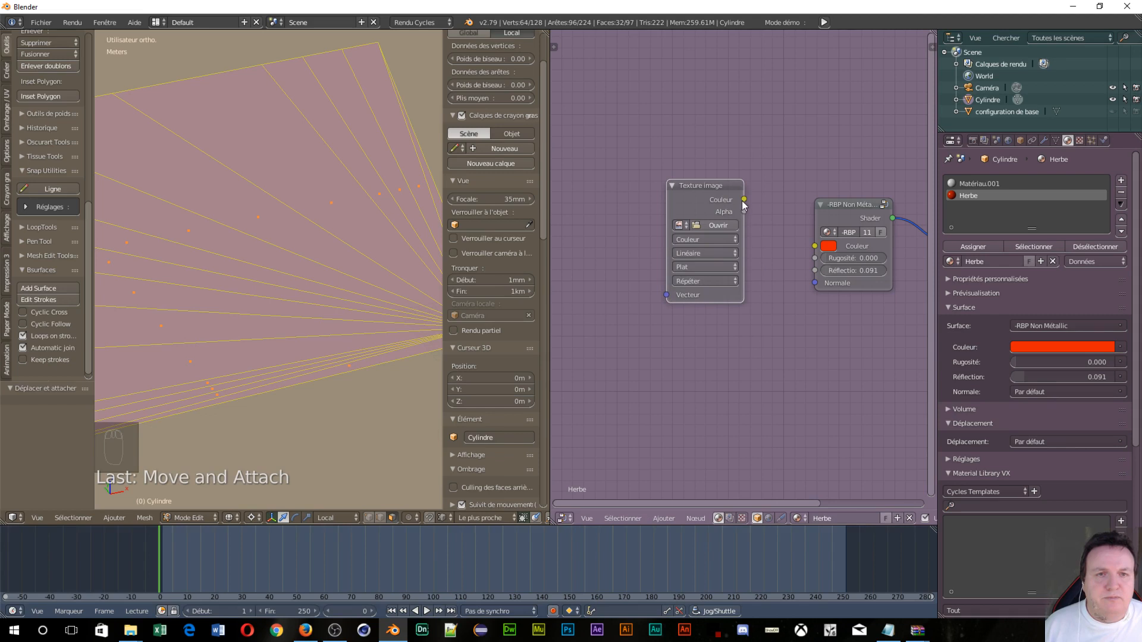
left_click_drag(744, 201, 812, 247)
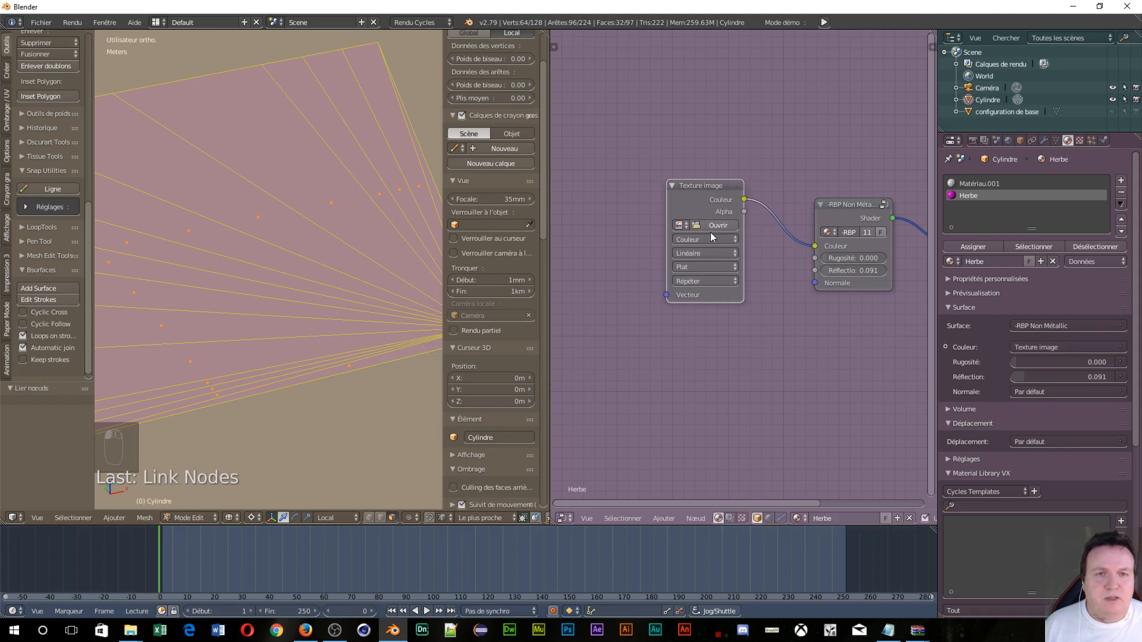
Load 2_green grass texture-seamless.jpg from the desktop's tuto golf folder into the image texture node
left_click(712, 225)
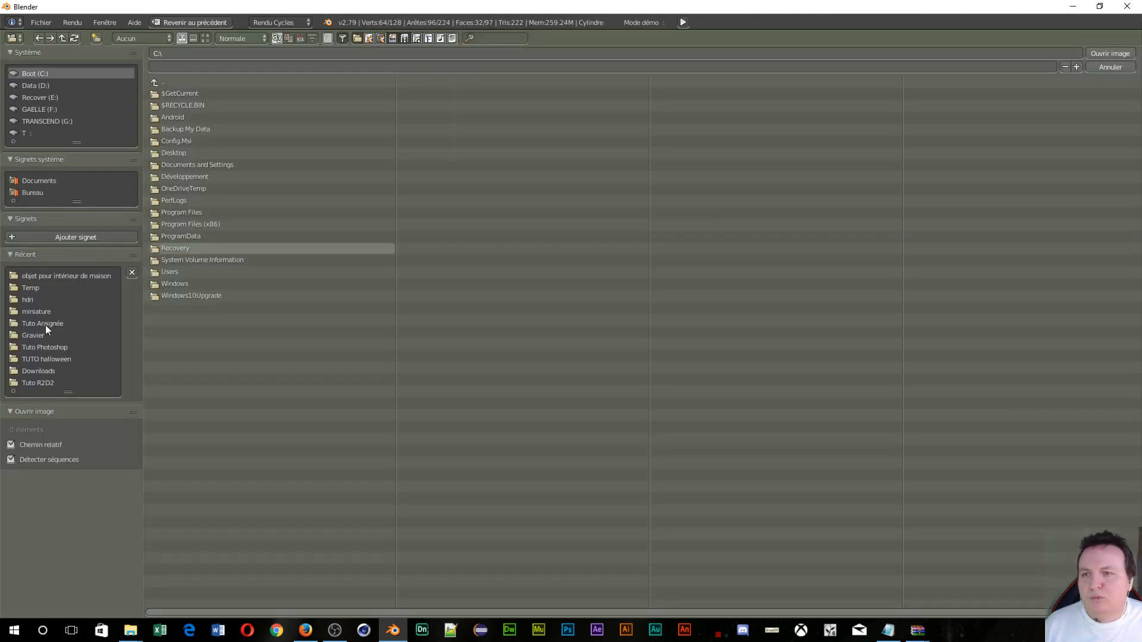
left_click(36, 192)
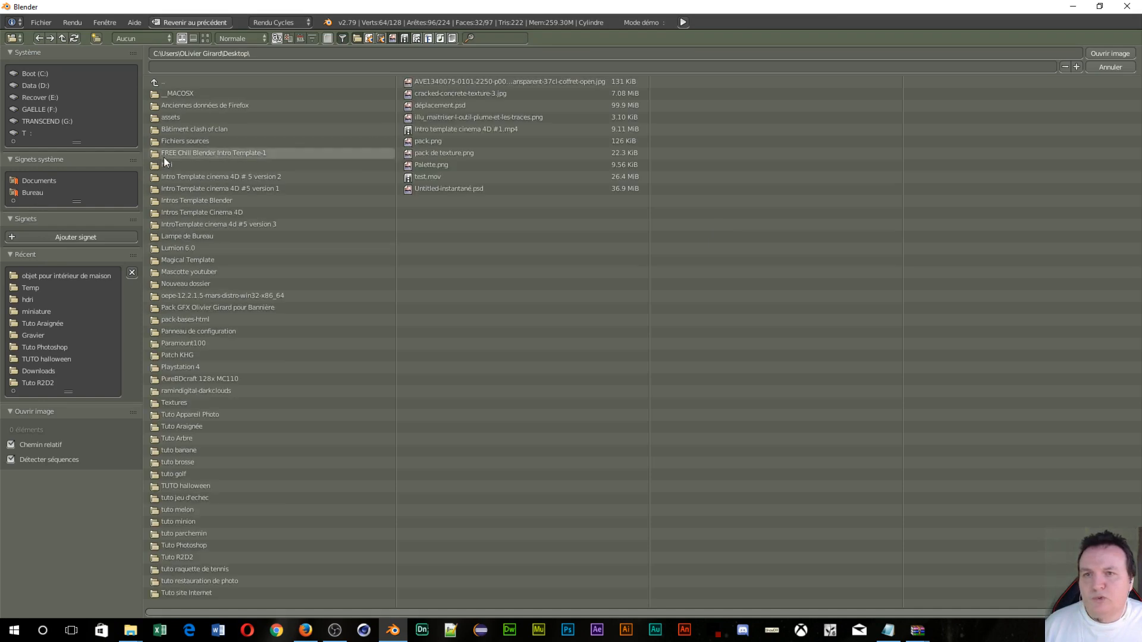
left_click(178, 474)
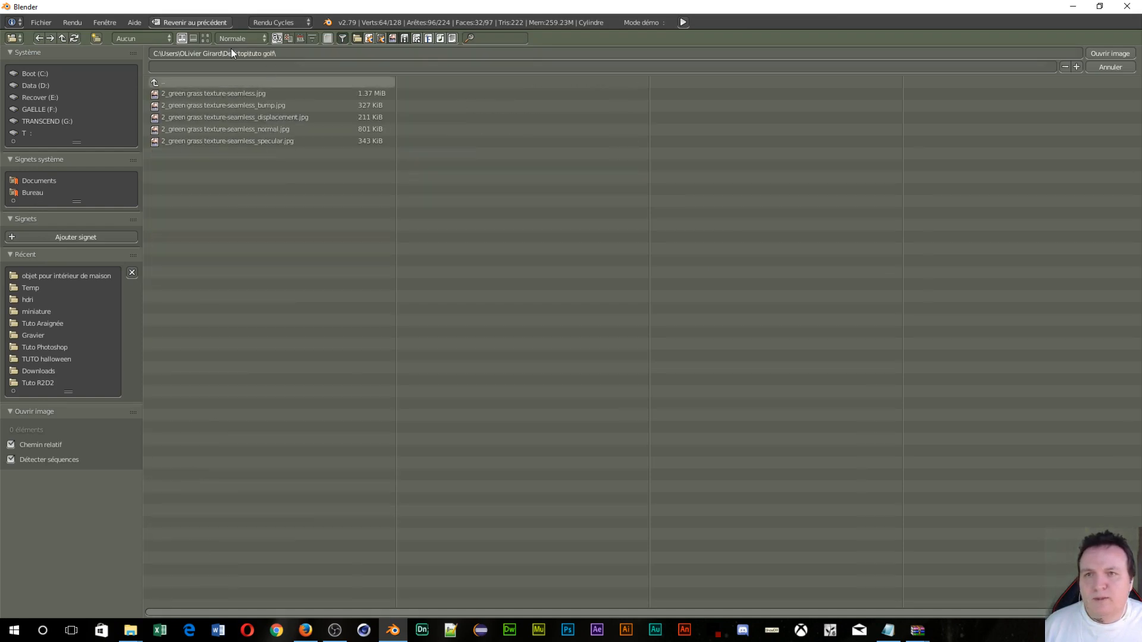
left_click(204, 38)
left_click(287, 132)
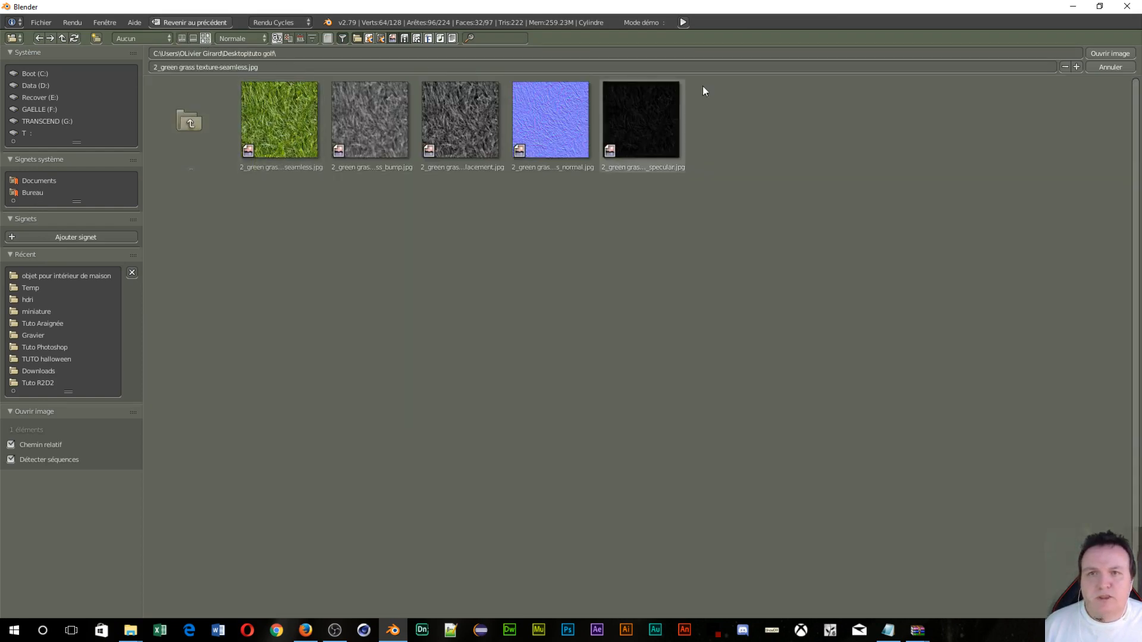
left_click(1094, 54)
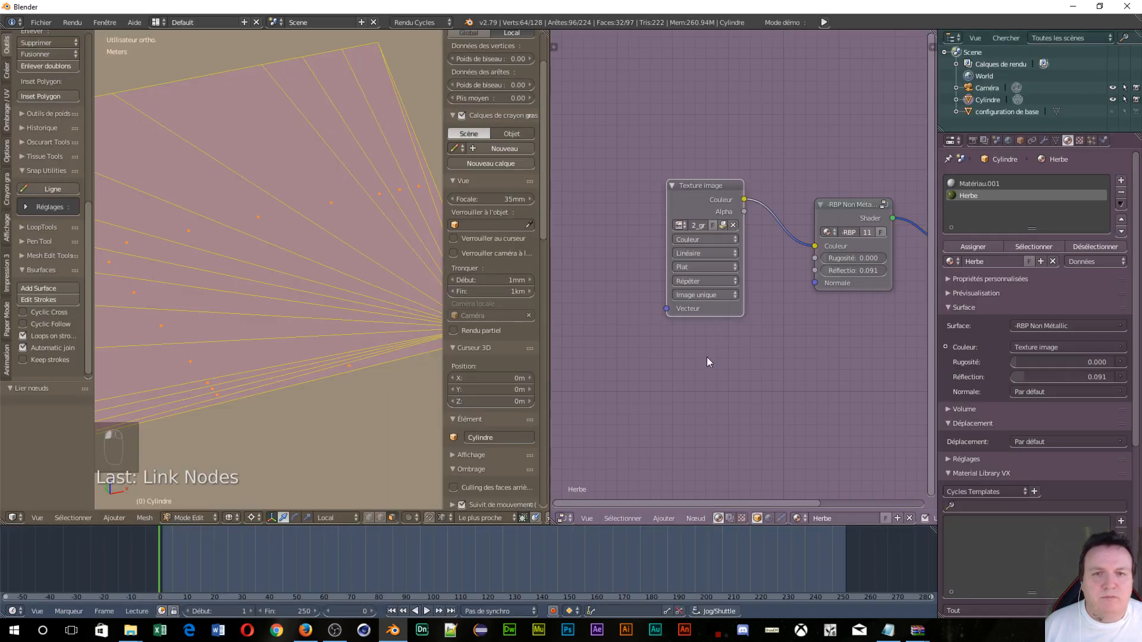
Preview the 3D view in rendered shading and set the world background colour to dark grey
scroll(280, 280, "down", 6)
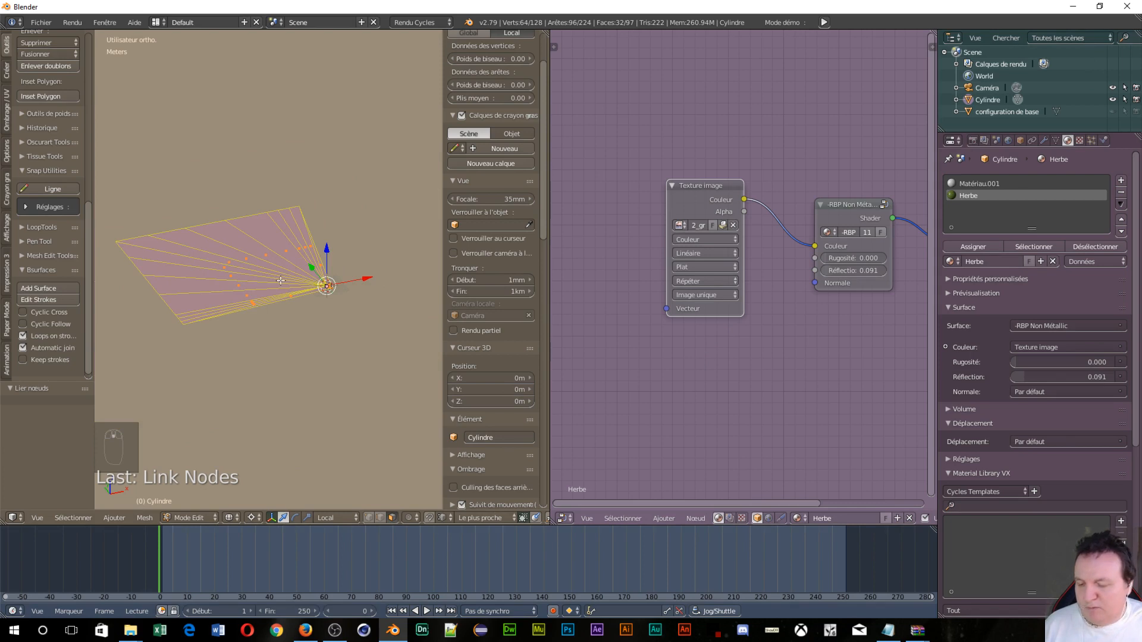
key("shift+z")
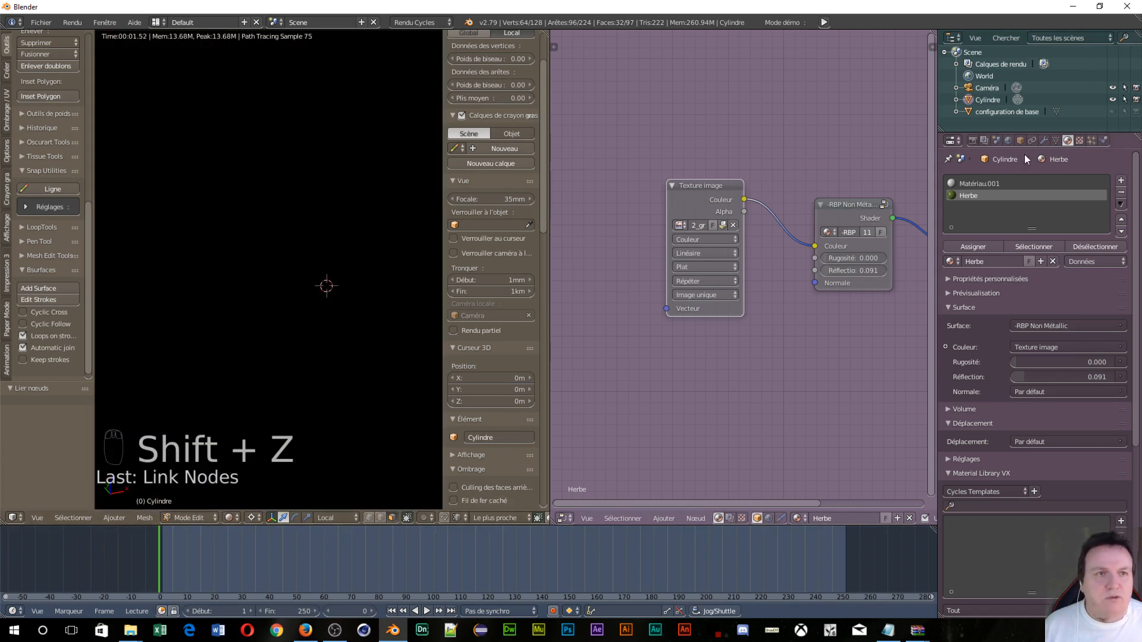
left_click(1007, 141)
left_click(1062, 262)
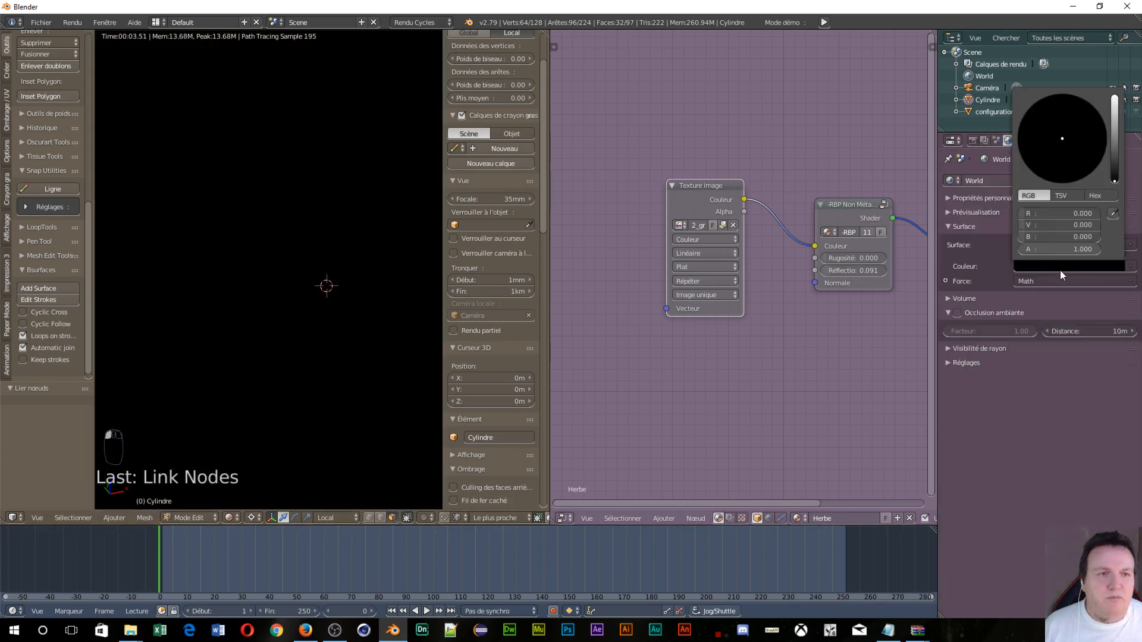
left_click(1115, 131)
scroll(283, 344, "up", 5)
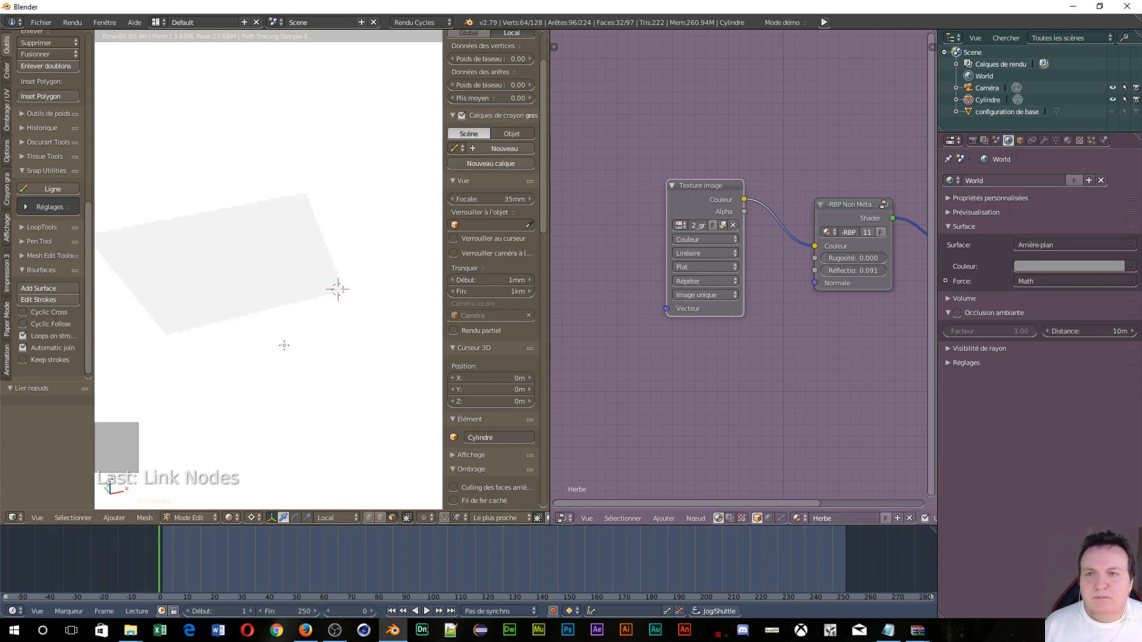
middle_click_drag(268, 297, 350, 296, "shift")
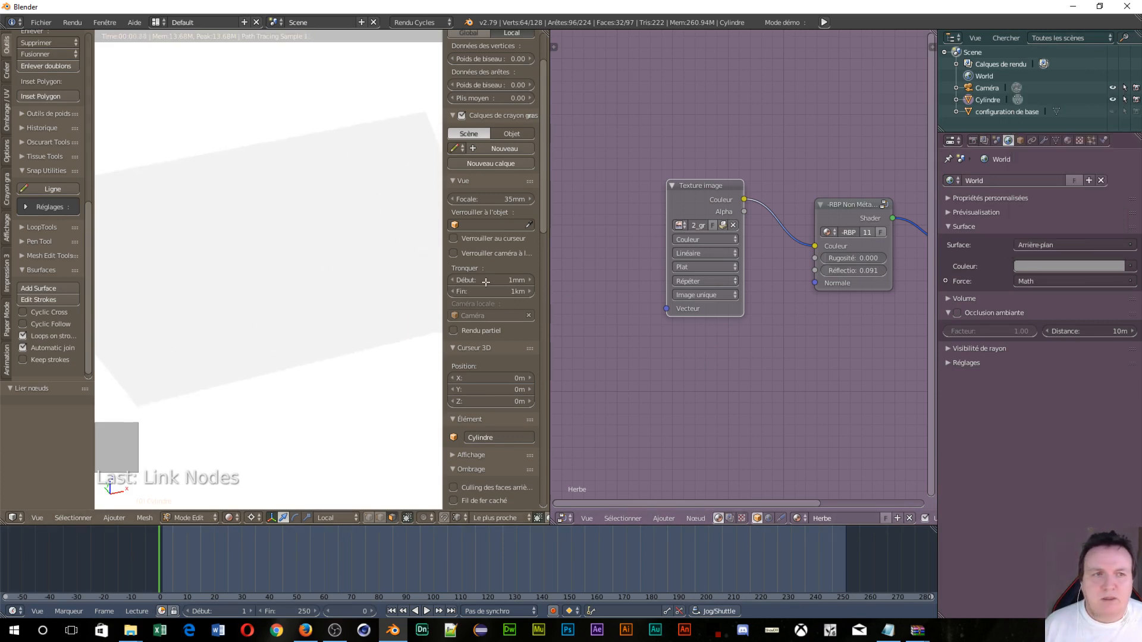
left_click(1086, 267)
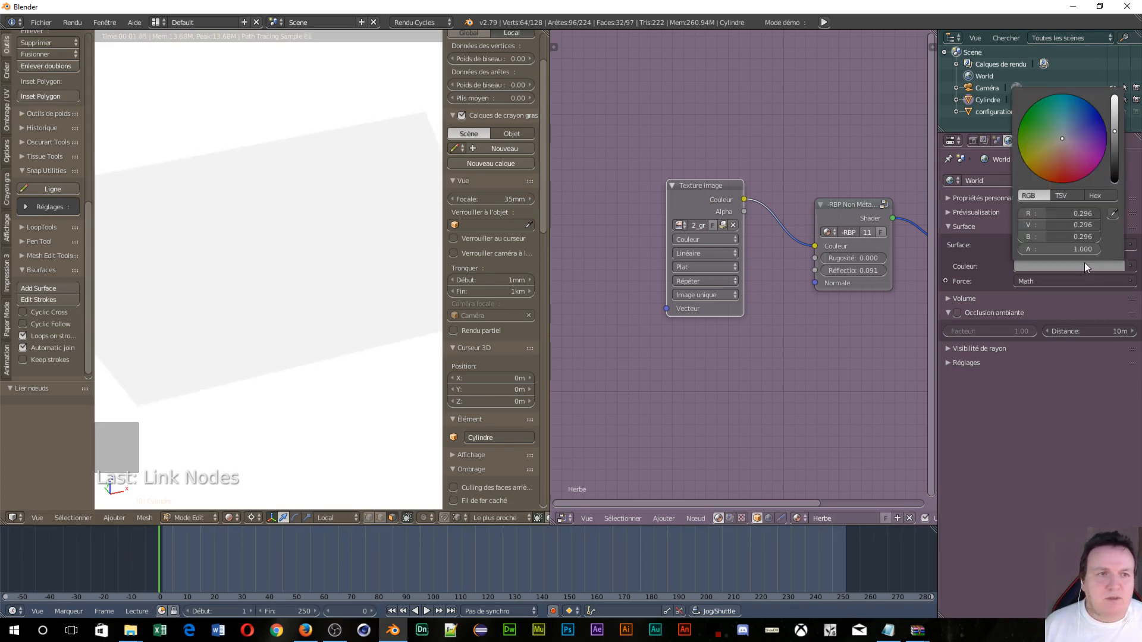
left_click(1121, 146)
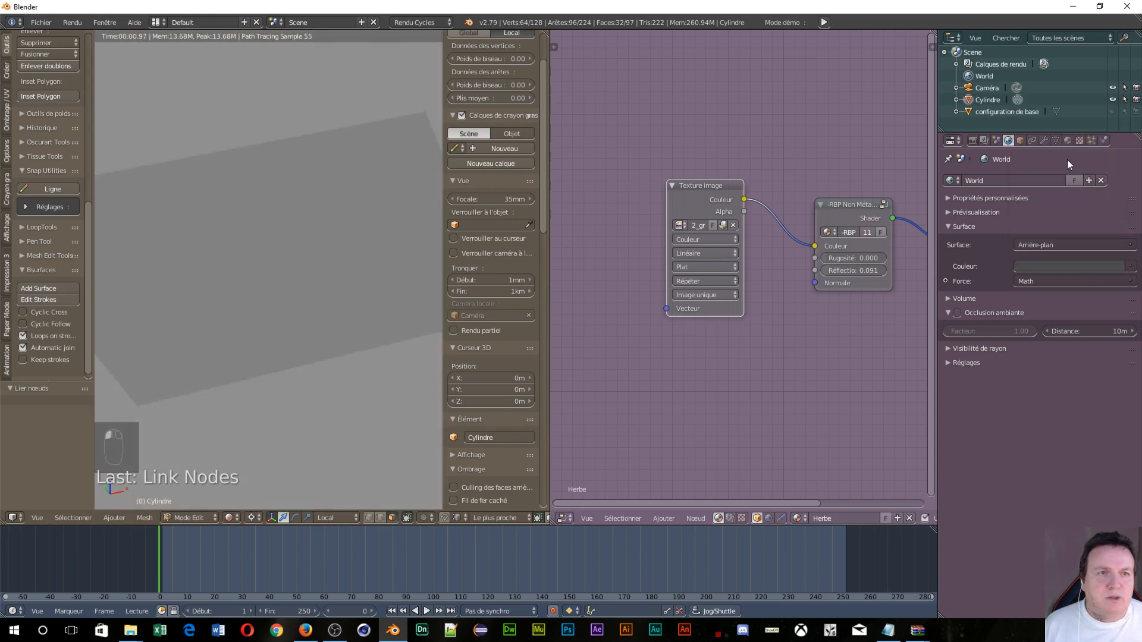
Assign the Herbe material to the selected ground faces
left_click(1068, 141)
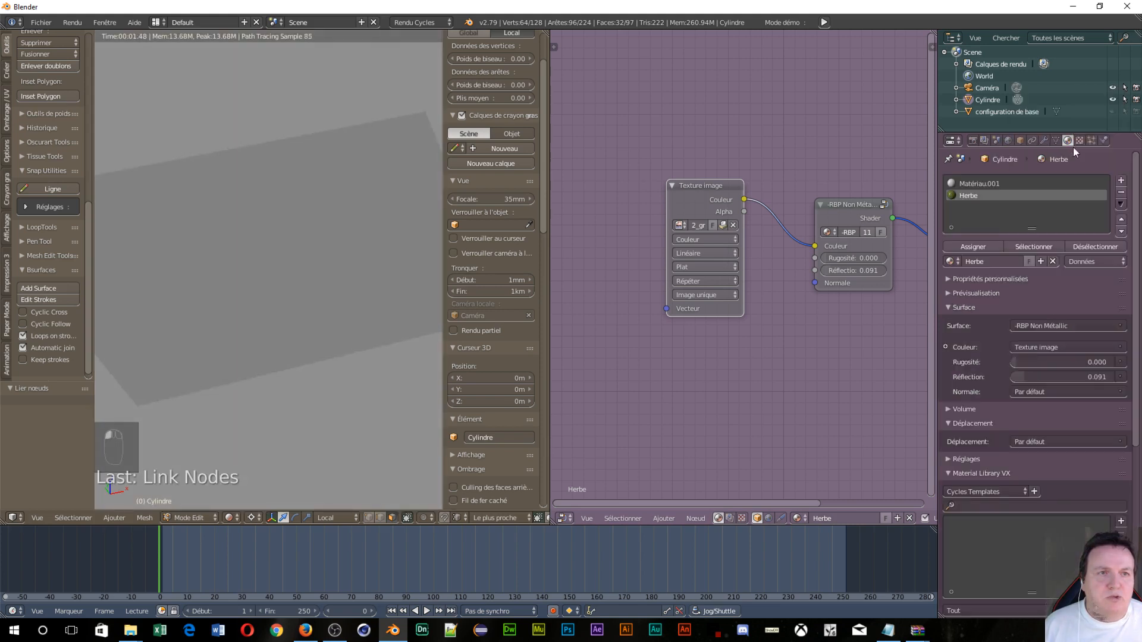
left_click(966, 246)
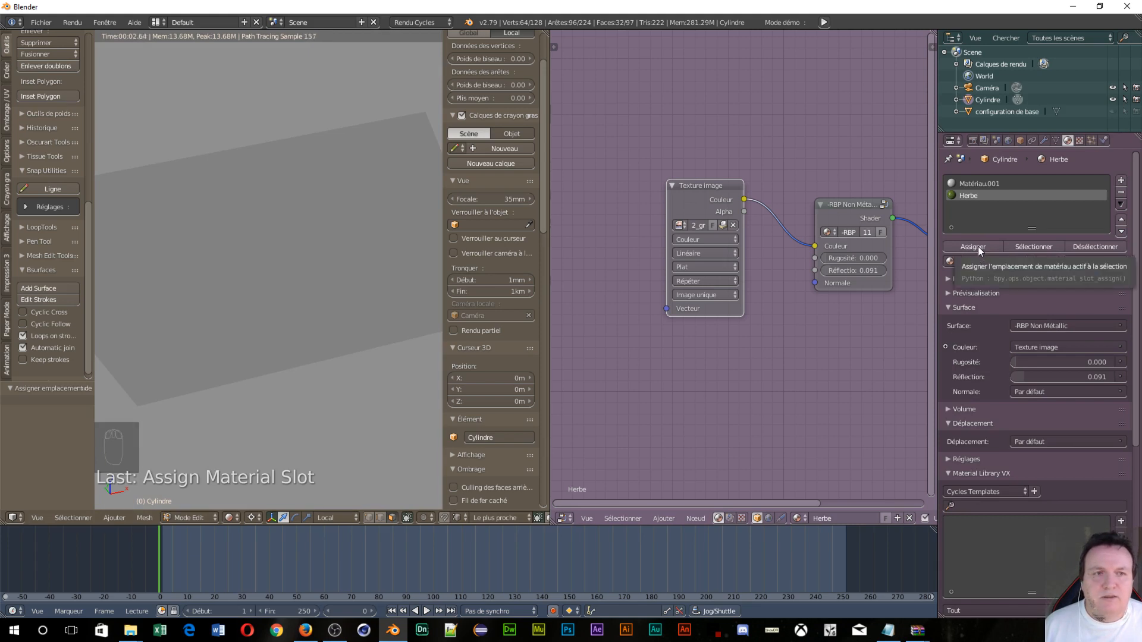
left_click(978, 247)
scroll(818, 332, "down", 3)
middle_click_drag(837, 337, 754, 311)
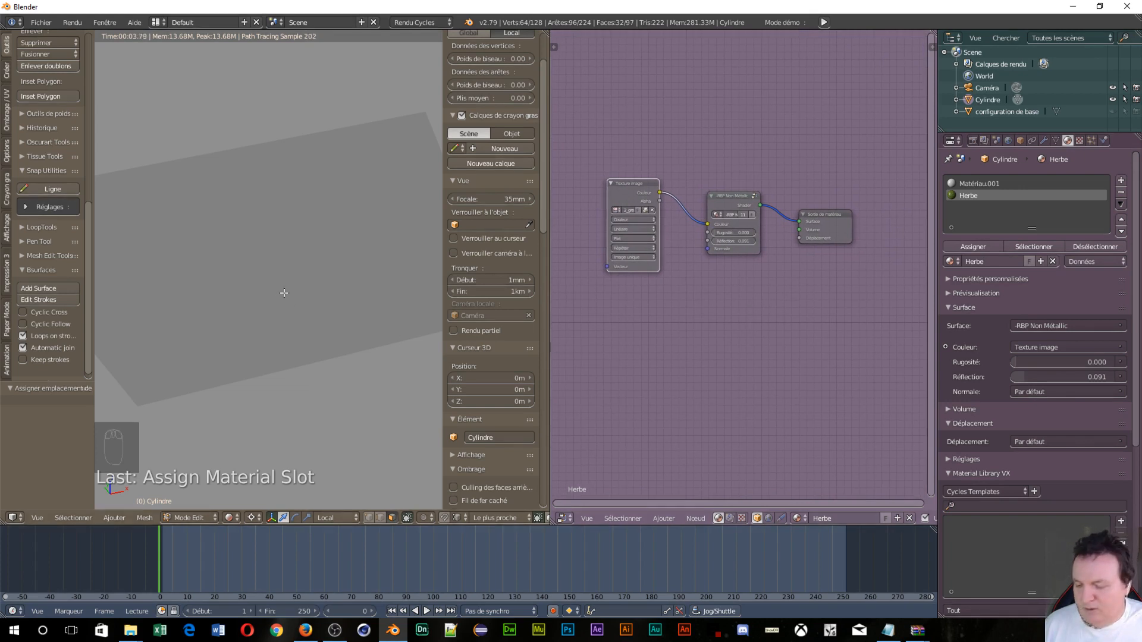
Return the 3D view to solid shading and flip the normals of the selected ground faces
key("z")
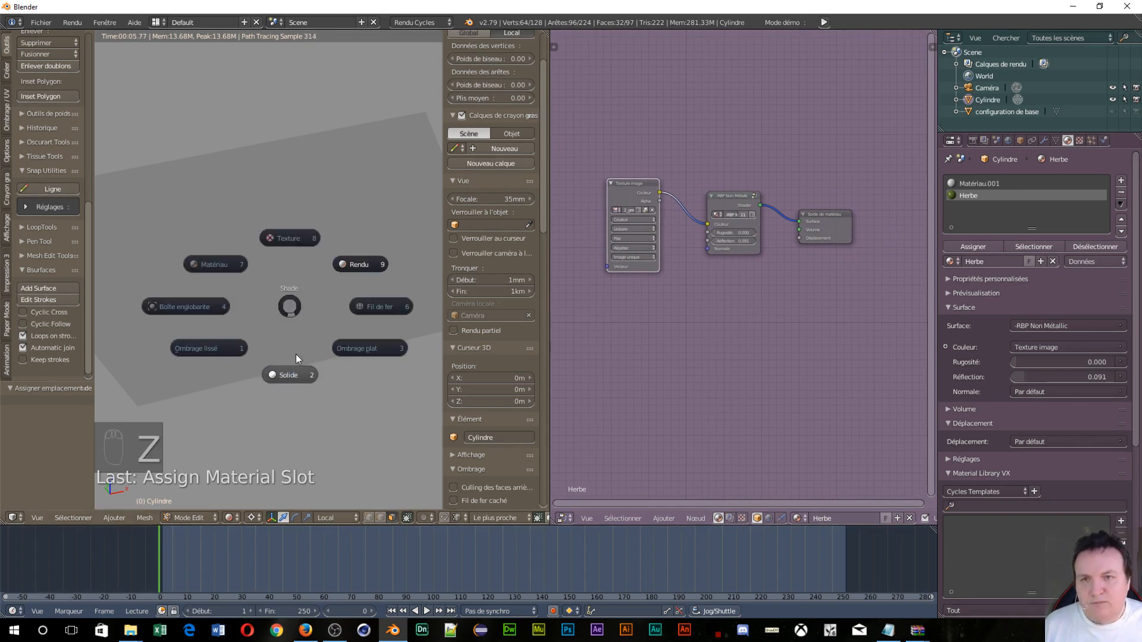
left_click(292, 376)
scroll(354, 306, "down", 4)
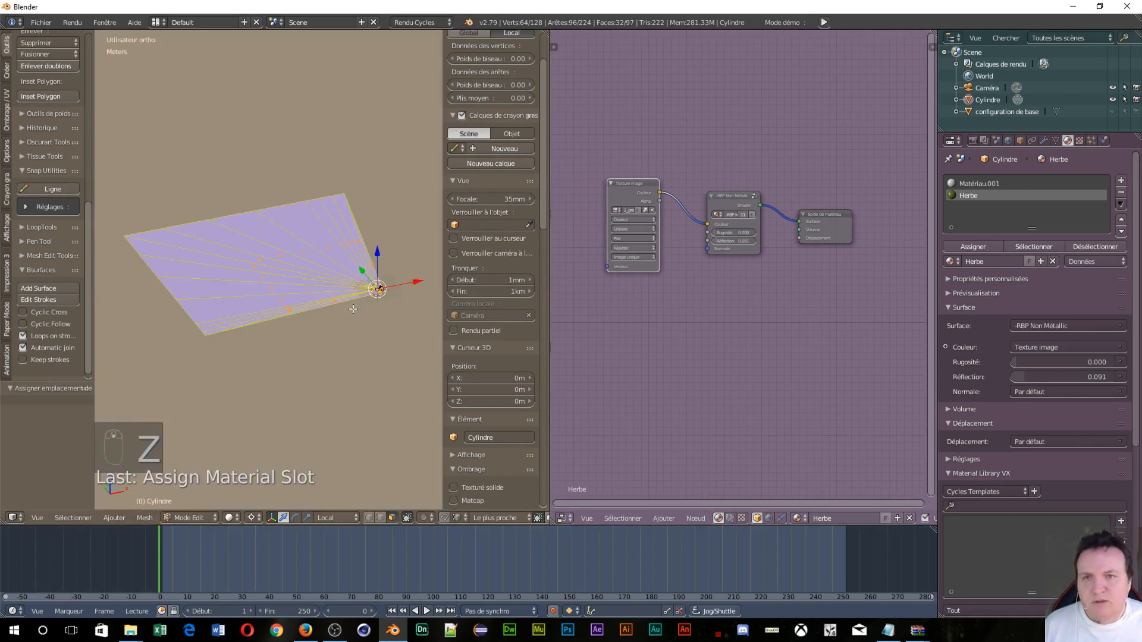
scroll(356, 308, "up", 3)
scroll(355, 310, "down", 3)
scroll(355, 310, "up", 5)
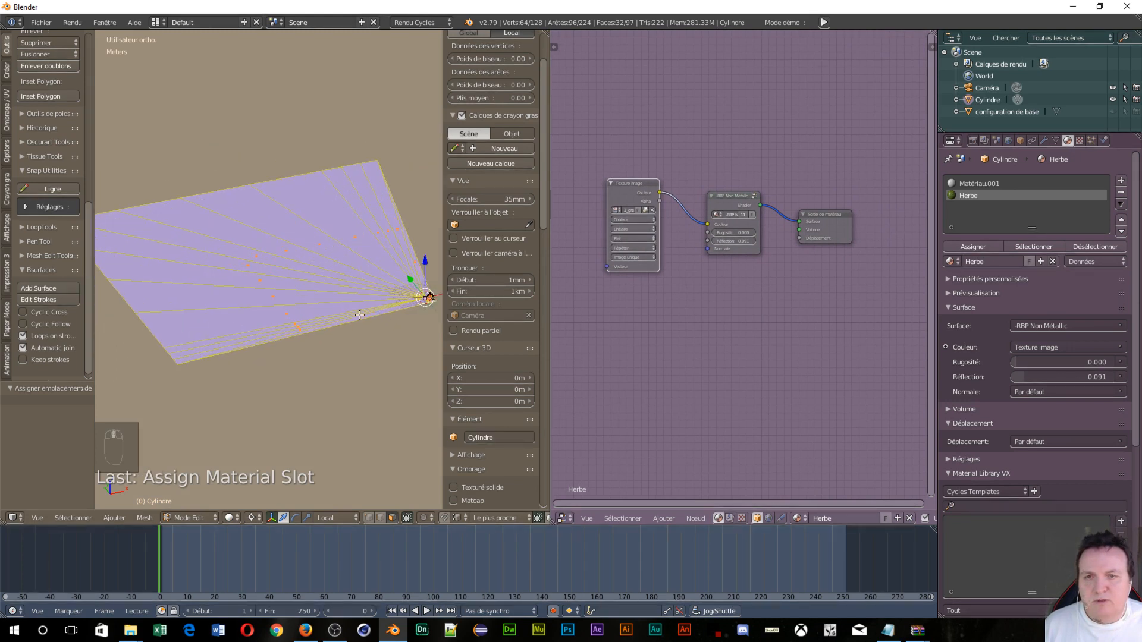
left_click(7, 118)
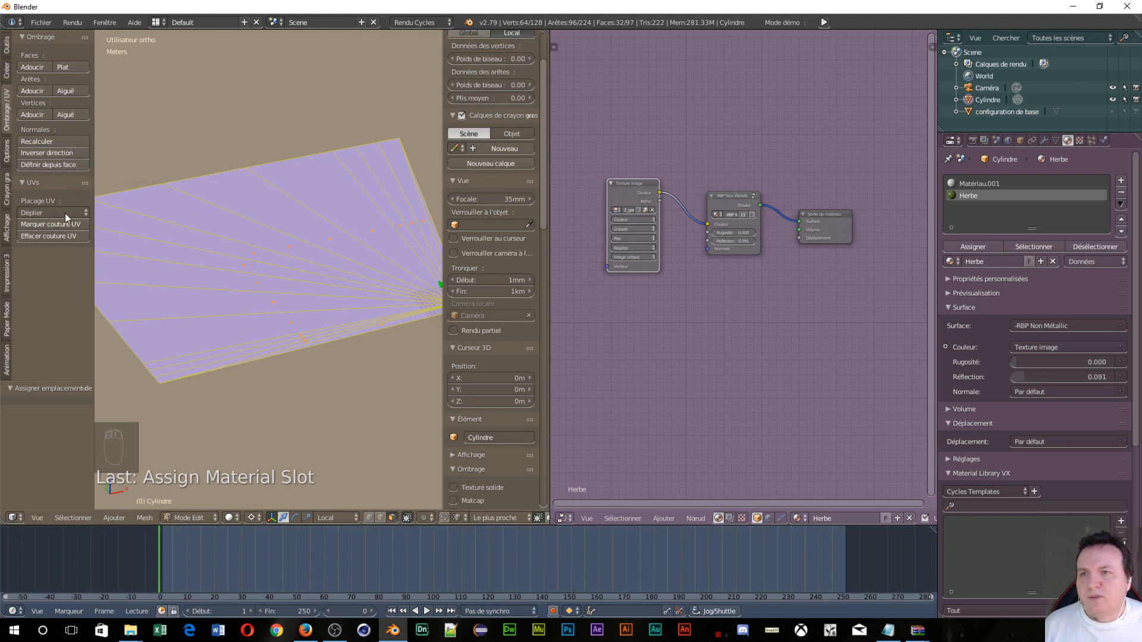
left_click(38, 152)
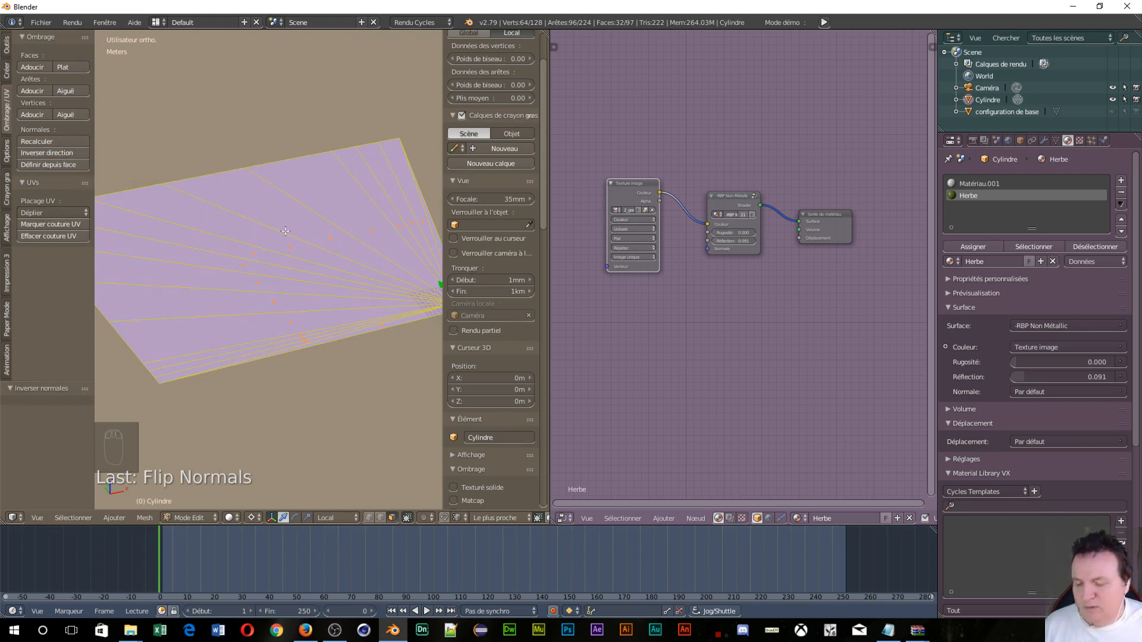
Examine the grass texture on the ground in rendered shading, including close up through the camera
key("shift+z")
scroll(287, 231, "down", 2)
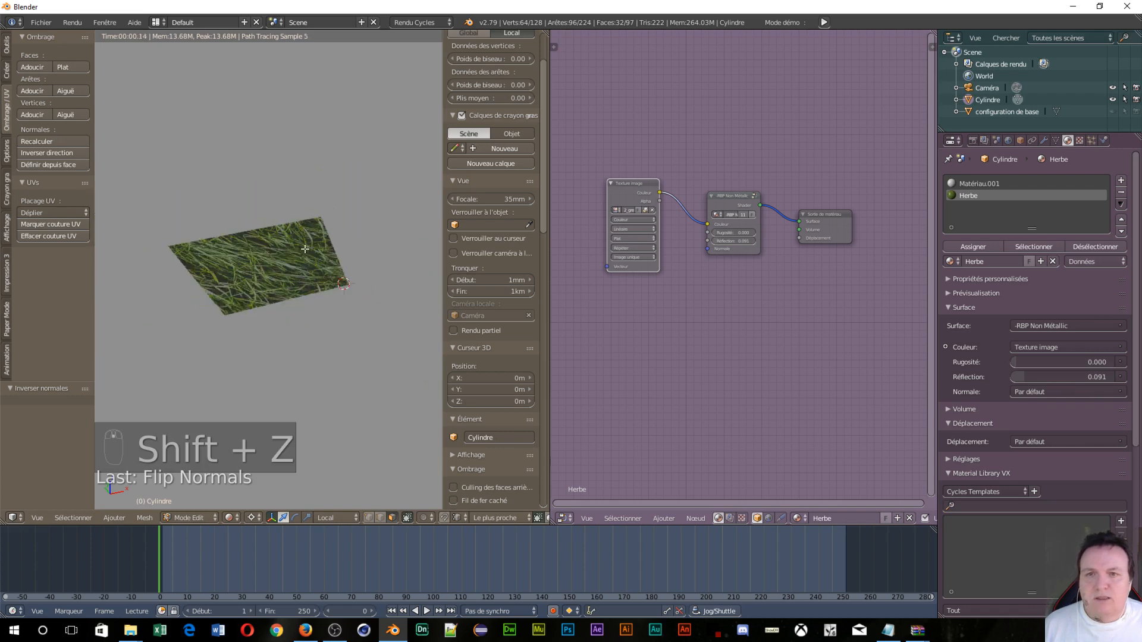
scroll(210, 268, "up", 6)
scroll(209, 268, "up", 10)
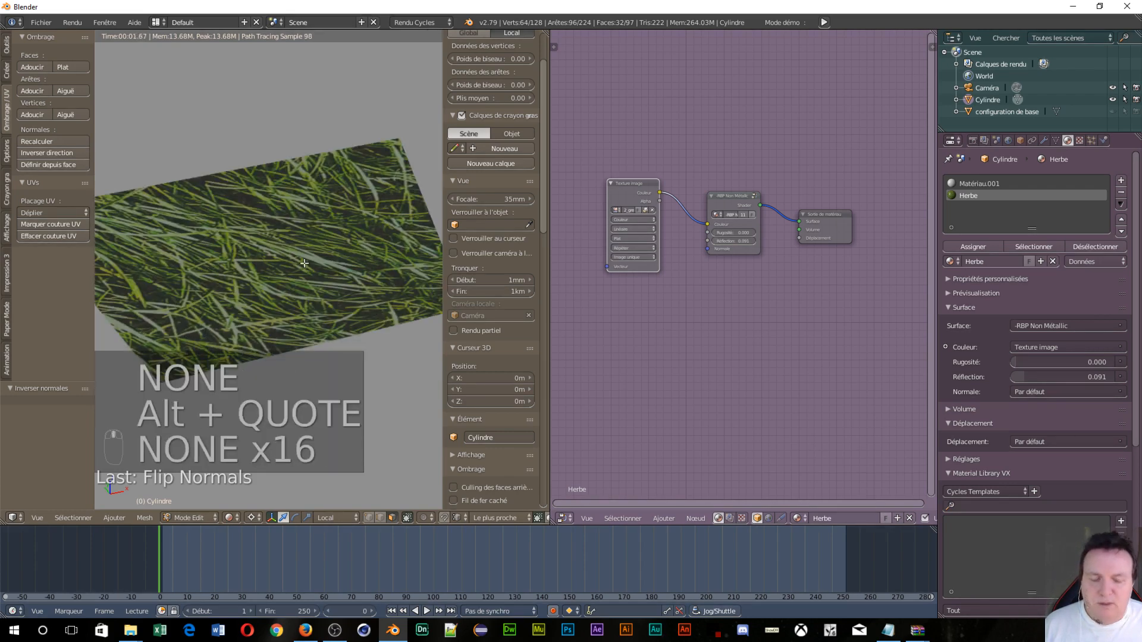
key("KP_0")
scroll(261, 289, "up", 10)
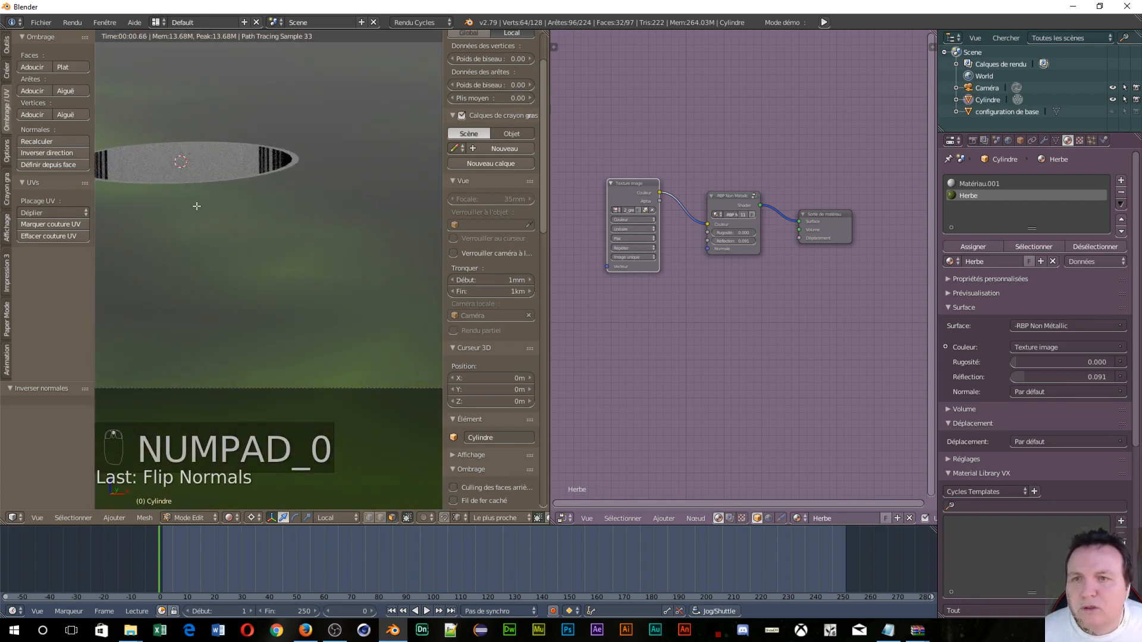
Move the Herbe material's output node away from the shader and set the shader's roughness to about 0.409
scroll(226, 217, "down", 10)
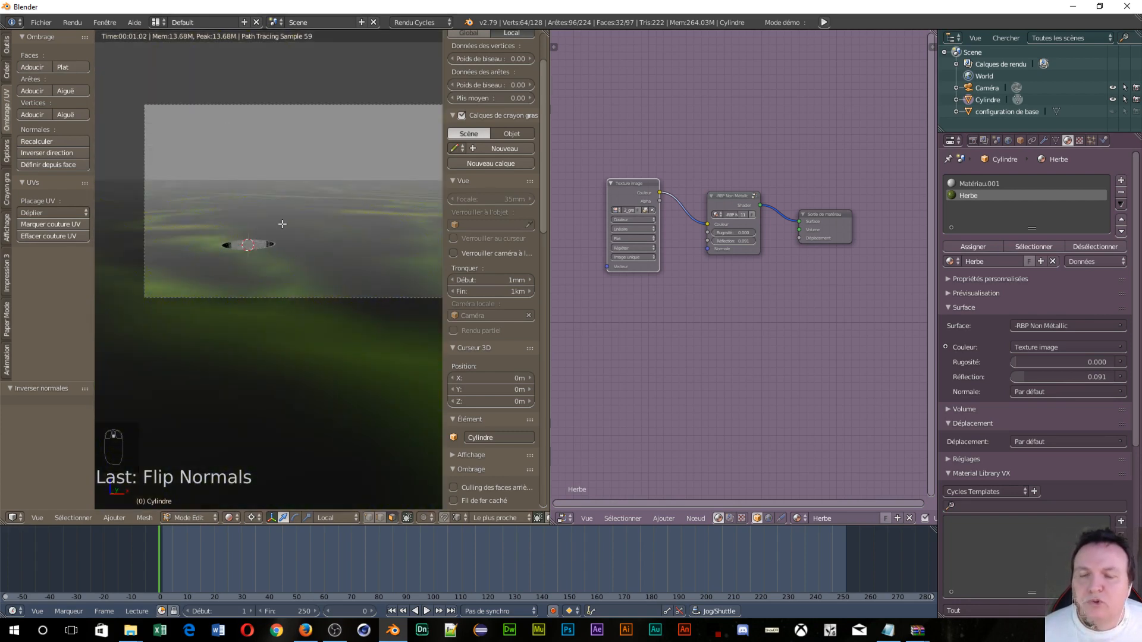
scroll(279, 224, "down", 2)
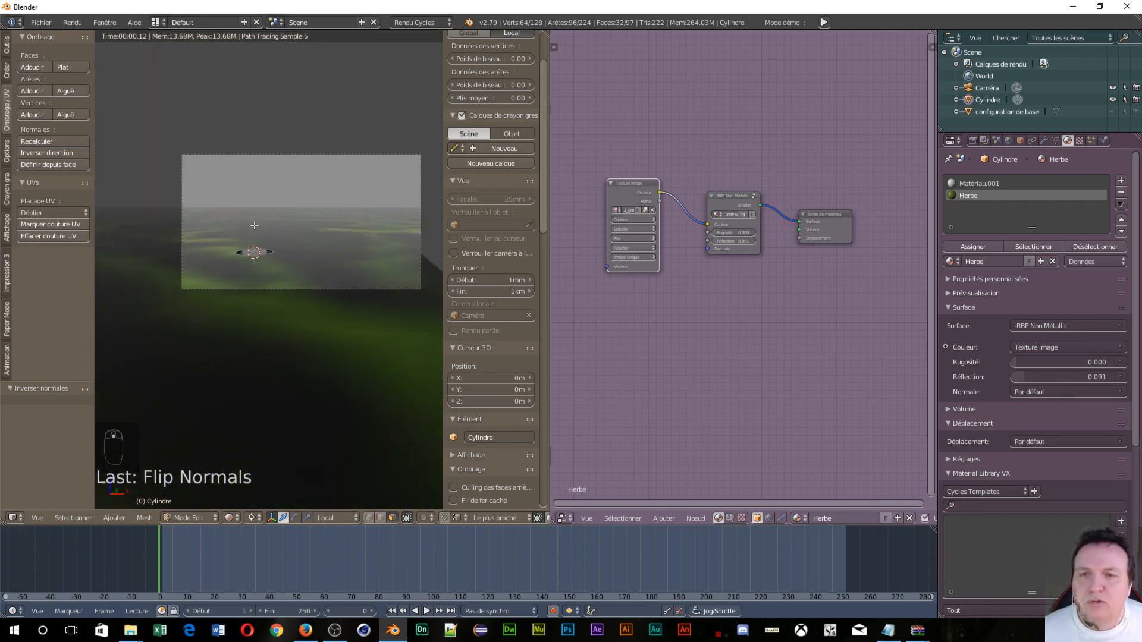
scroll(253, 225, "up", 2)
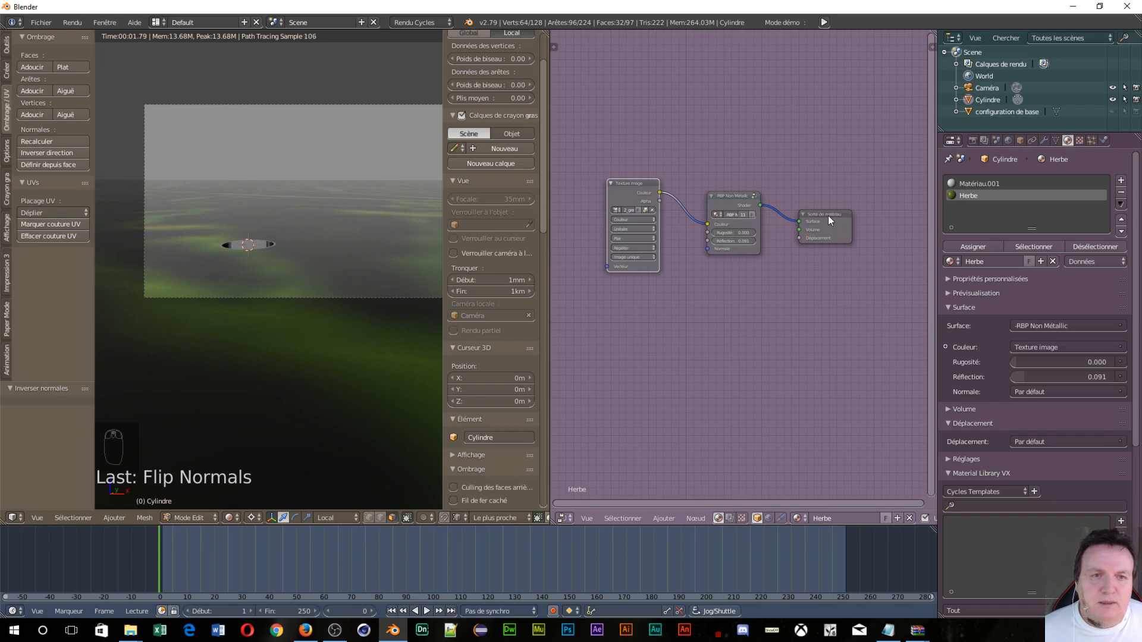
left_click_drag(828, 215, 865, 231)
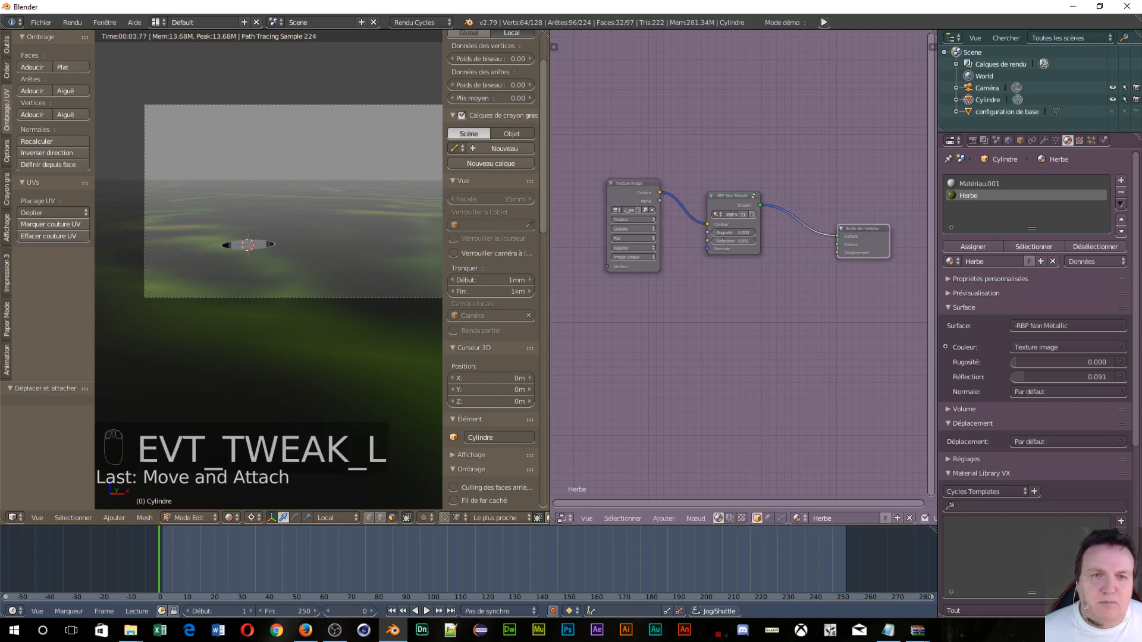
left_click_drag(720, 230, 738, 230)
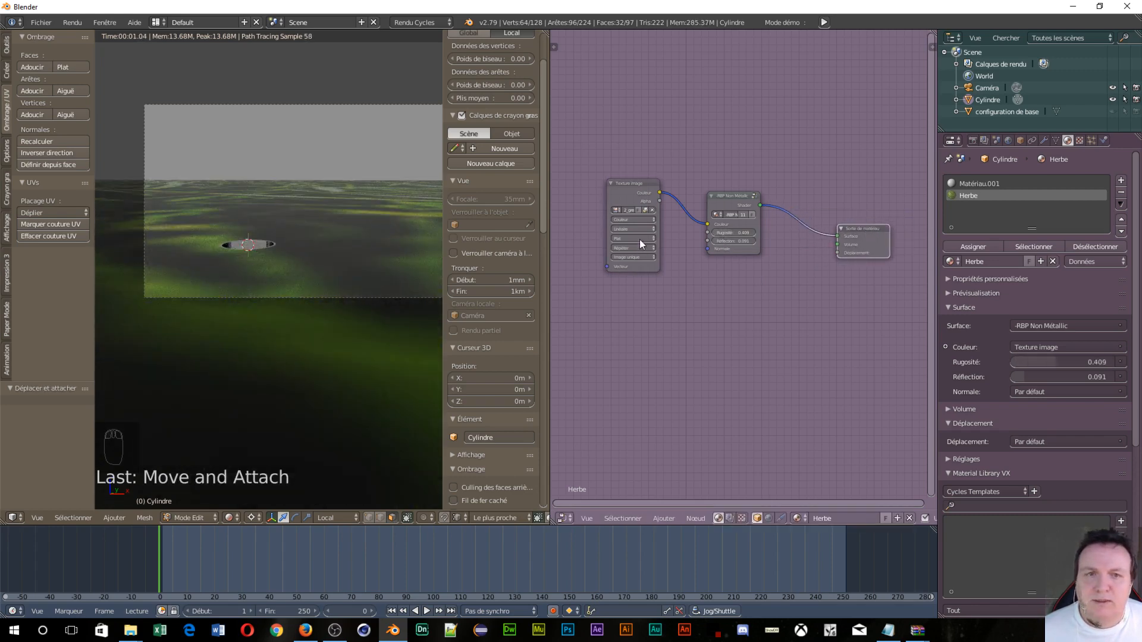
Add a Texture Coordinate node ahead of the grass image texture in the Herbe material
middle_click_drag(674, 330, 812, 332)
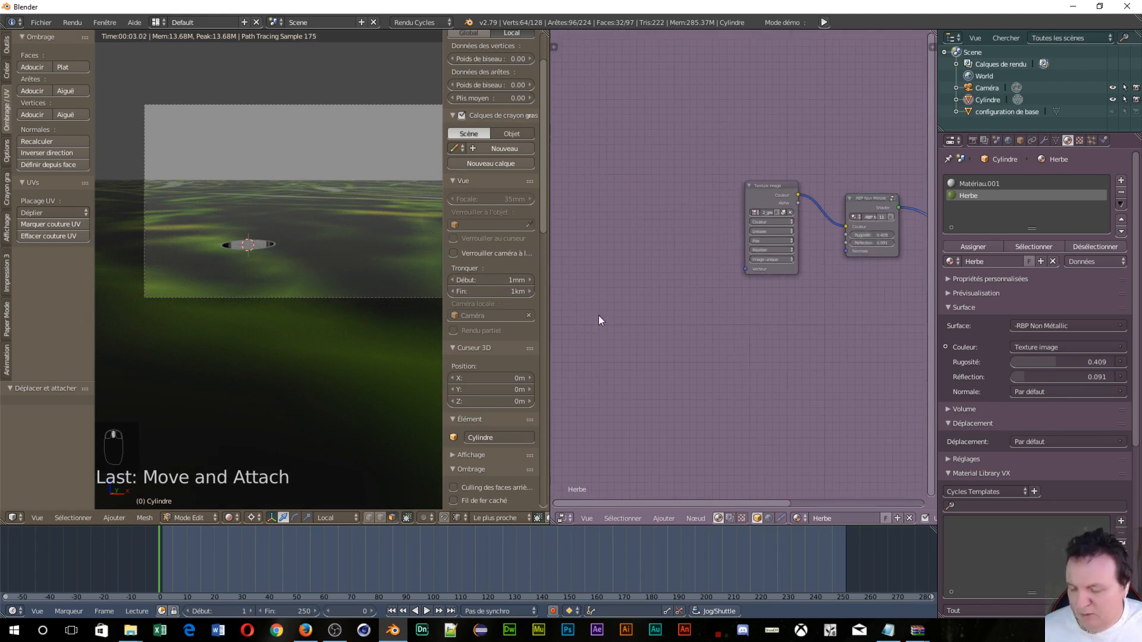
key("shift+a")
mouse_move(603, 319)
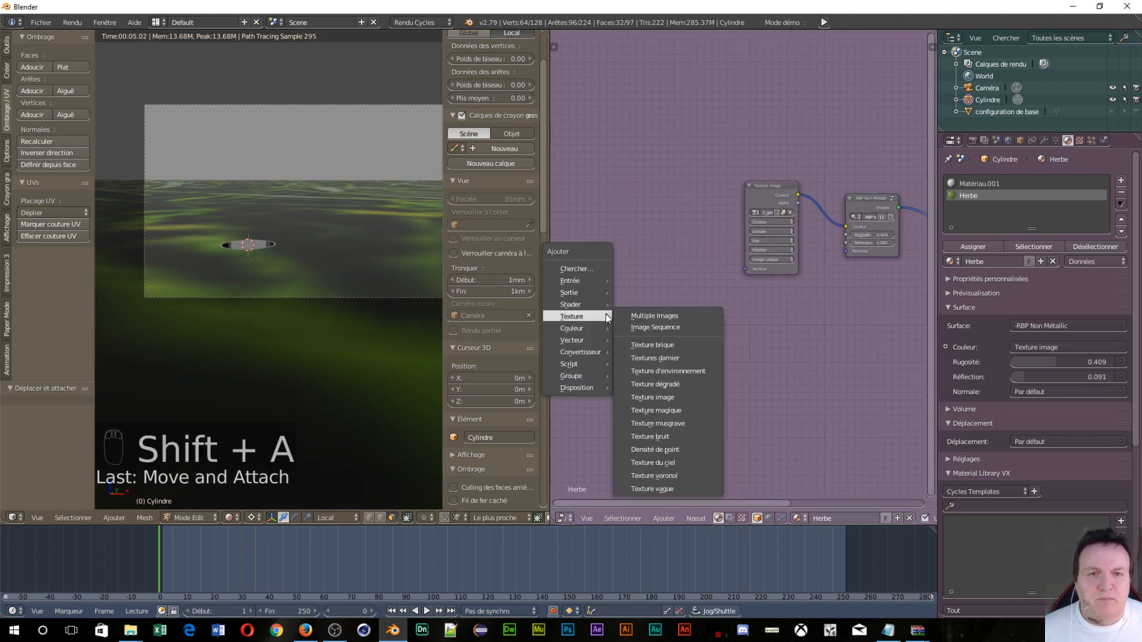
mouse_move(583, 283)
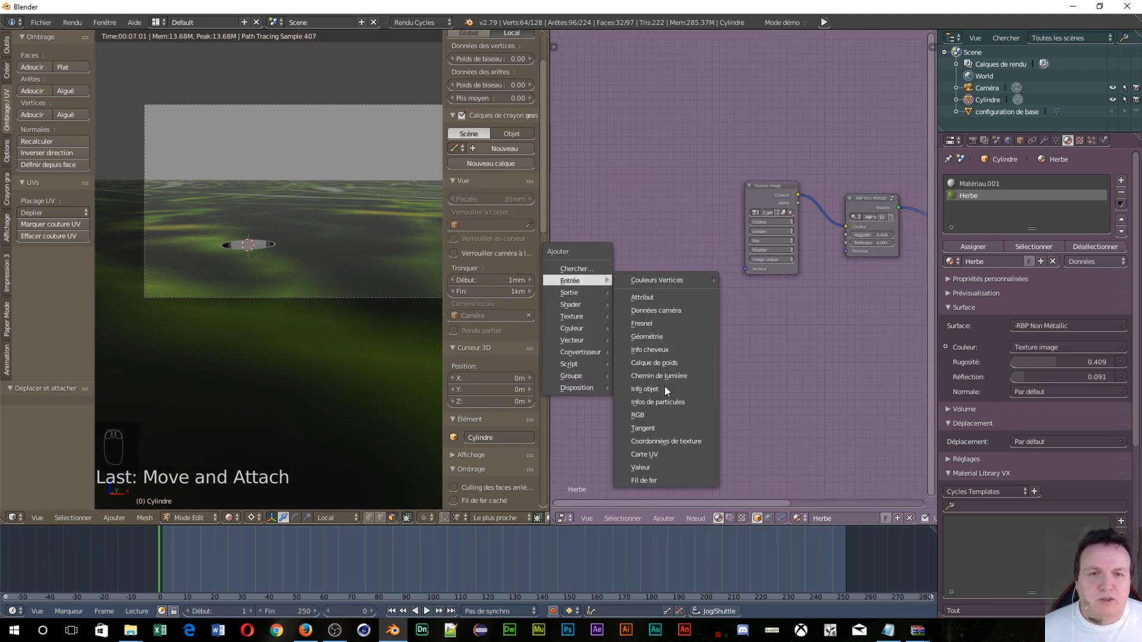
left_click(674, 440)
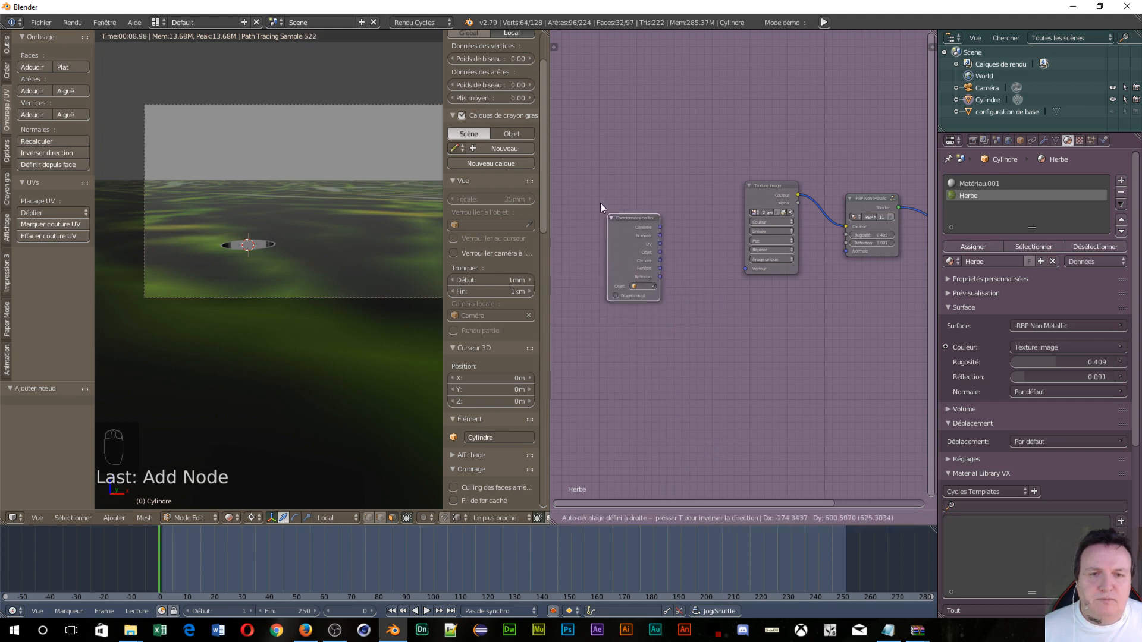
left_click(566, 157)
Add a Mapping node between the Texture Coordinate node and the grass image texture
key("shift+a")
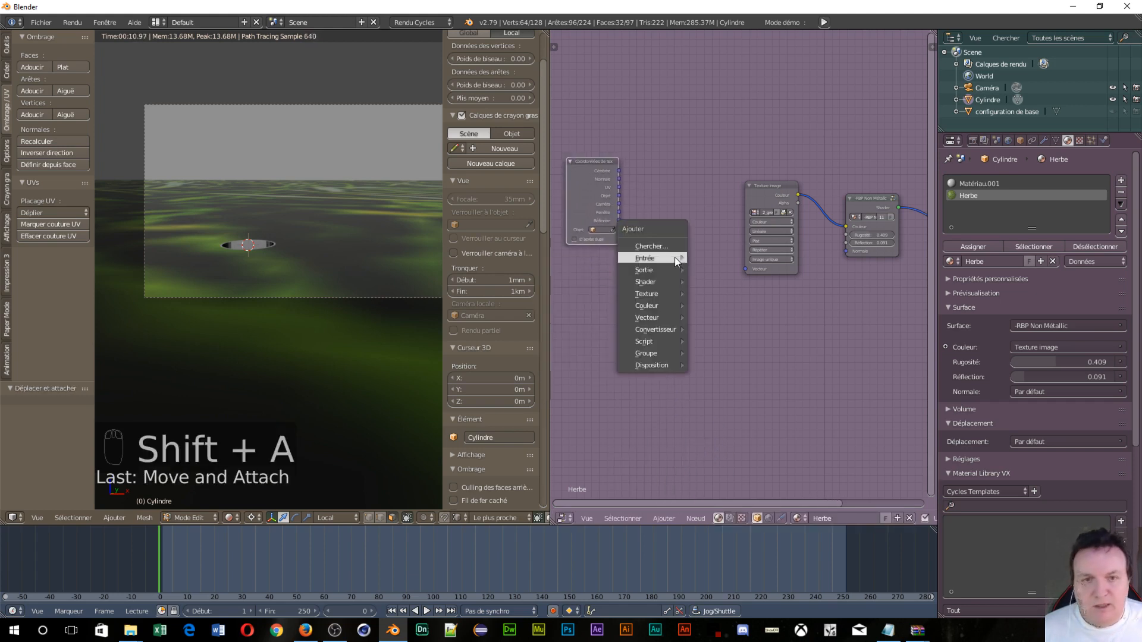
mouse_move(656, 319)
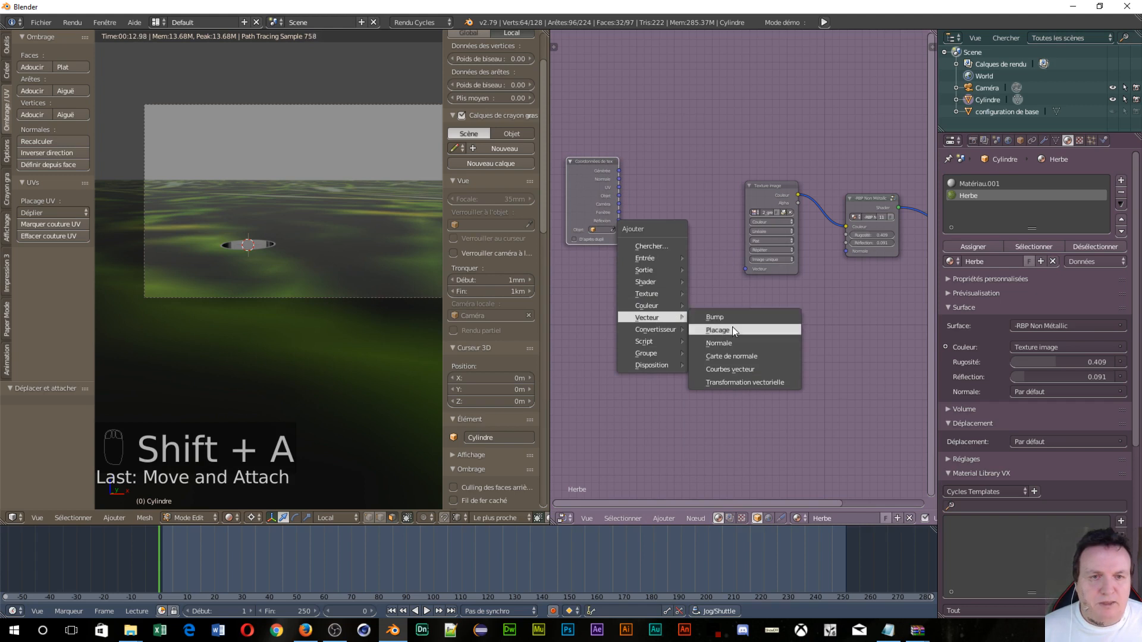
left_click(717, 331)
left_click(615, 220)
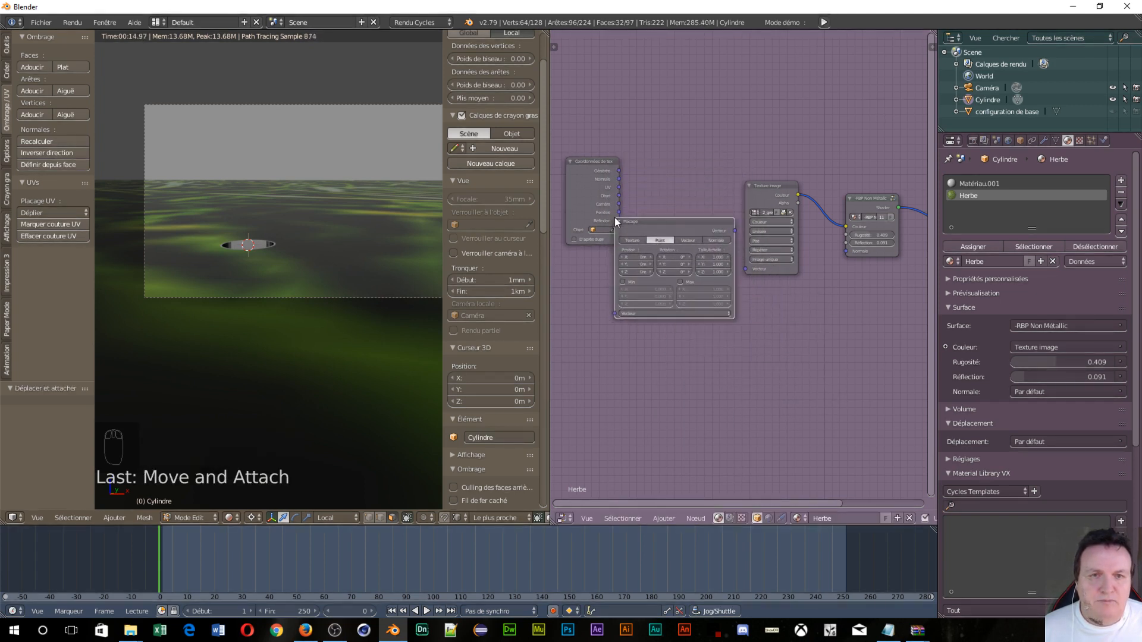
scroll(648, 356, "up", 3)
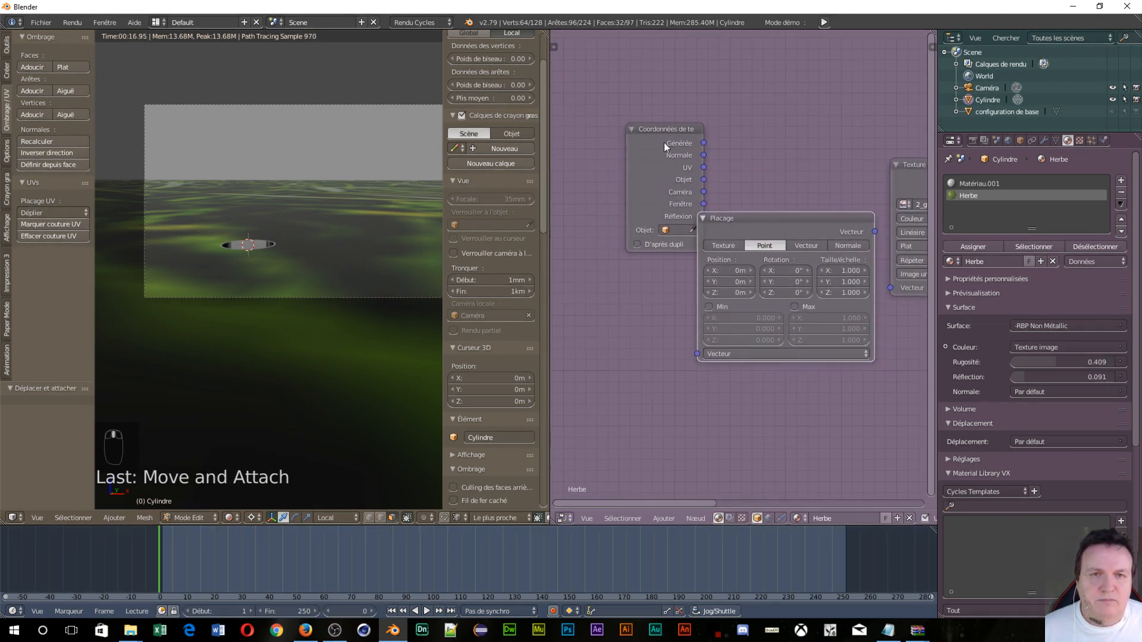
Move the Texture Coordinate node clear of the Mapping node and link its UV output to the Mapping node's vector input
left_click_drag(664, 141, 656, 219)
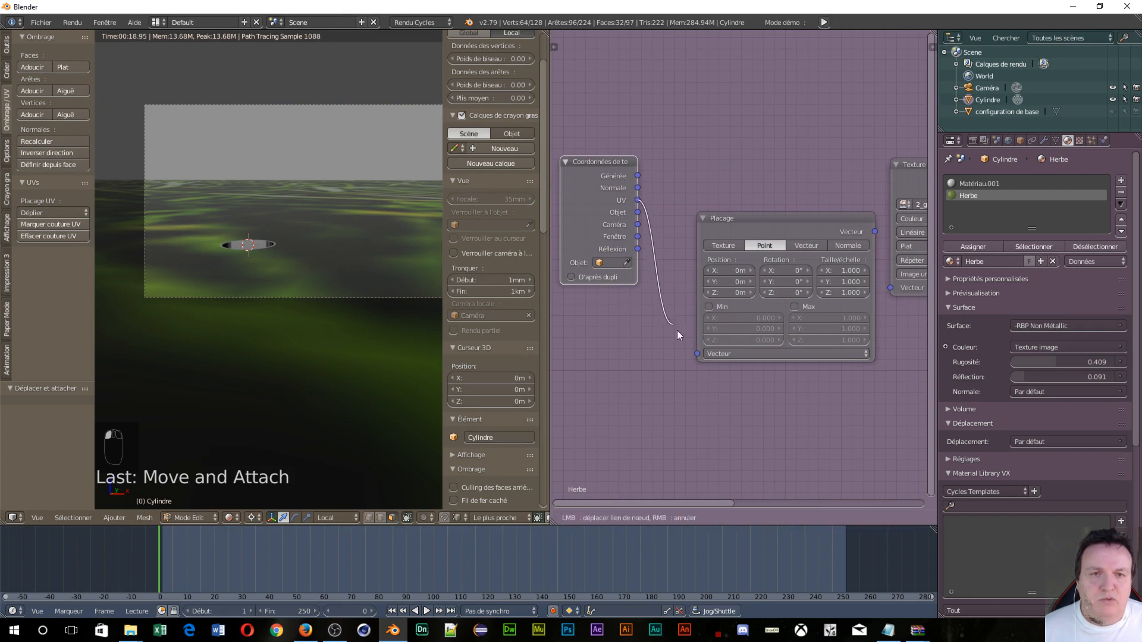
left_click_drag(676, 331, 694, 350)
left_click(663, 197)
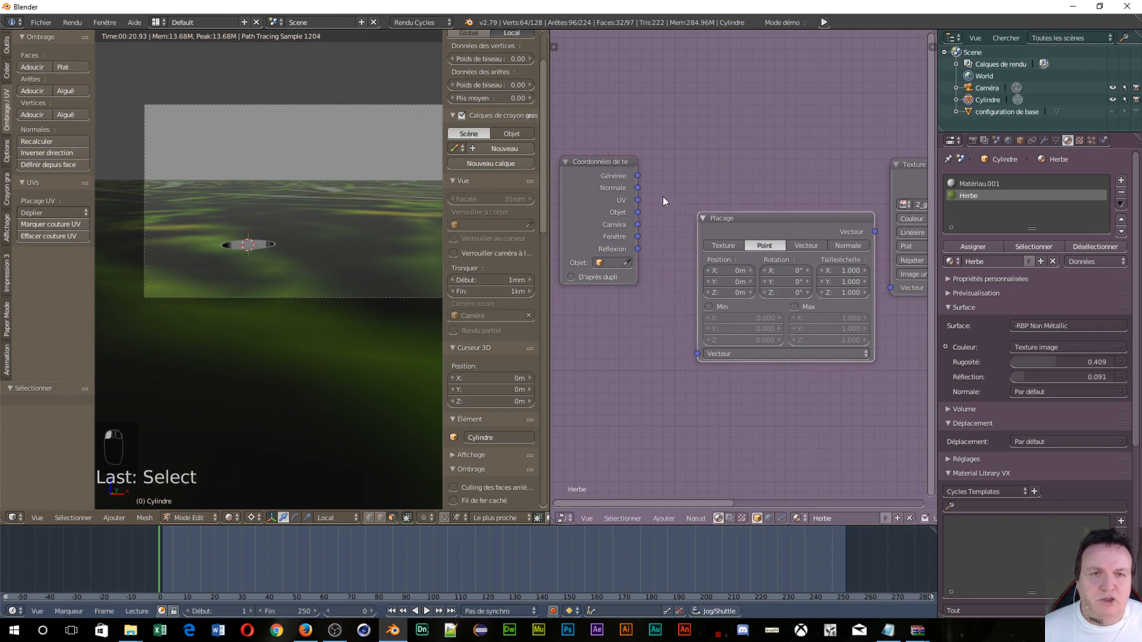
left_click_drag(637, 200, 696, 353)
Link the Mapping node's vector output to the grass image texture's vector input and position the Mapping node between its neighbours
left_click_drag(748, 244, 679, 156)
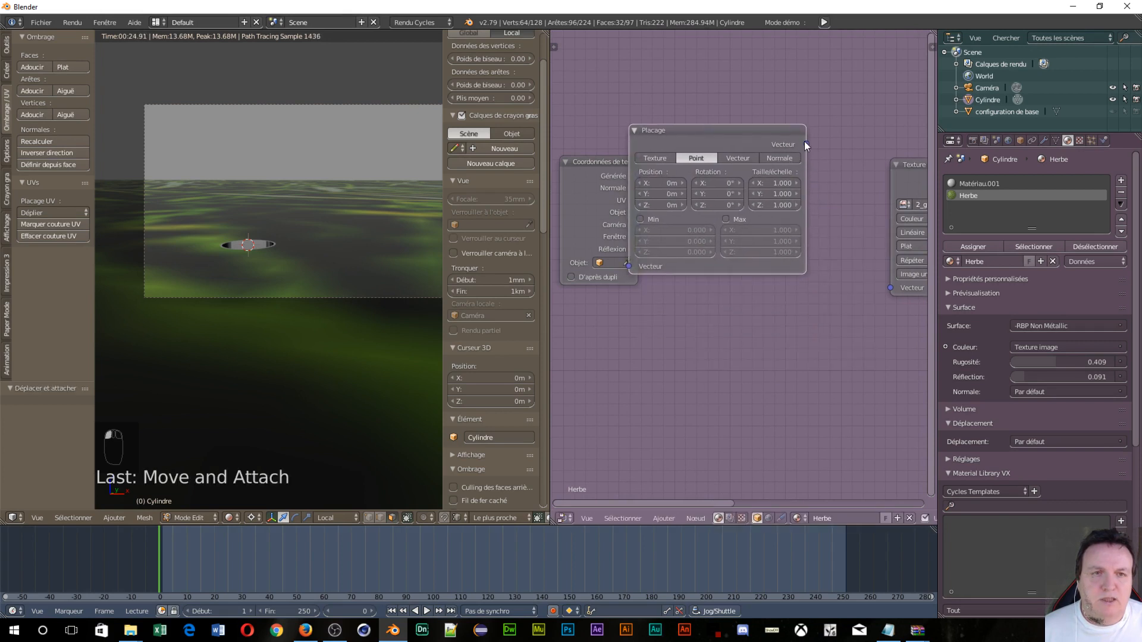
left_click_drag(806, 145, 891, 288)
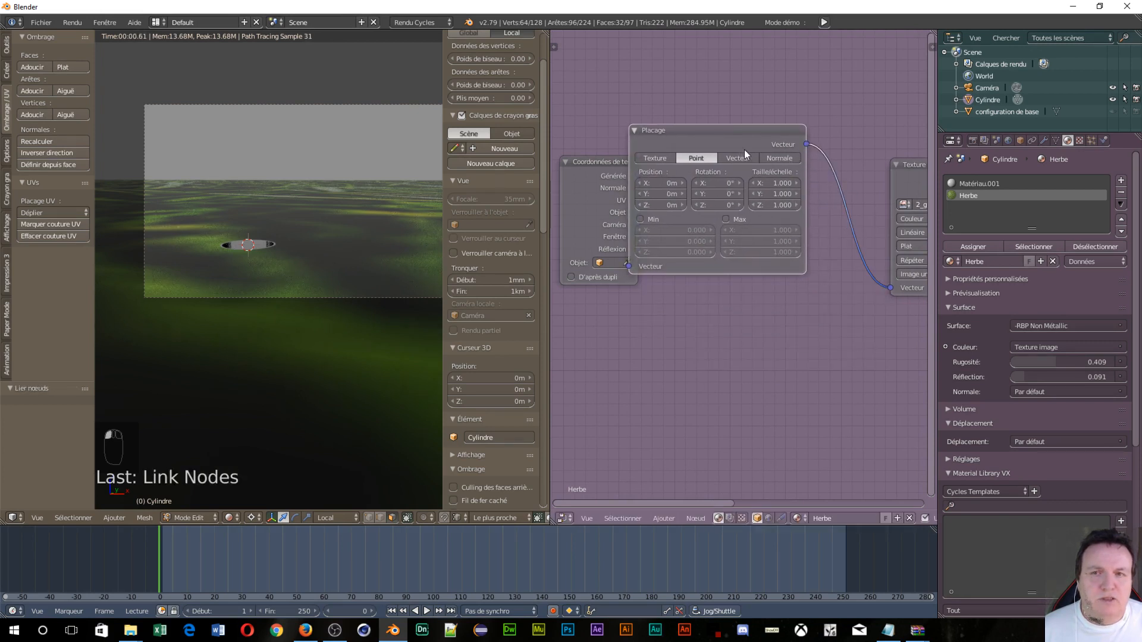
left_click_drag(744, 148, 812, 183)
Set the Mapping node's X and Y scale to 100
left_click(844, 213)
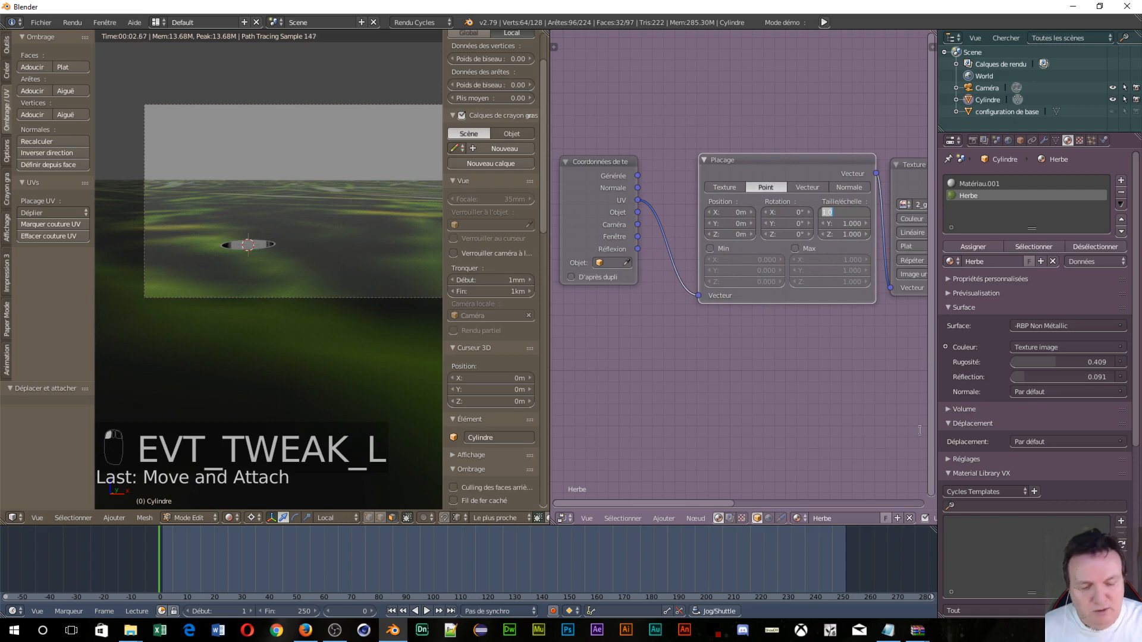
type("100")
key("Tab")
type("100")
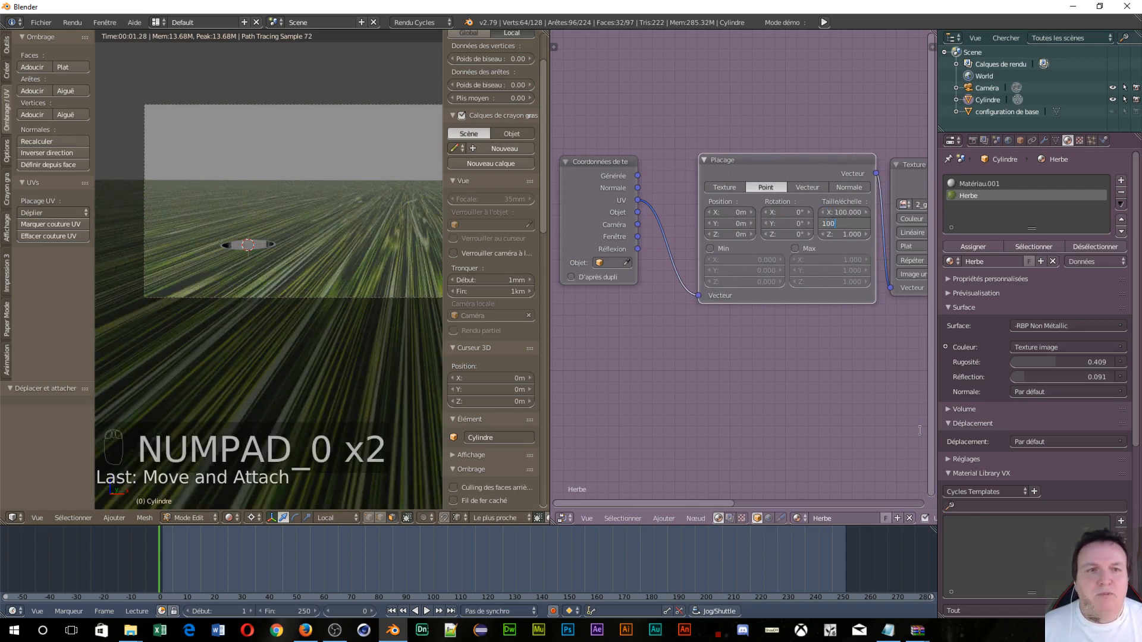
key("Return")
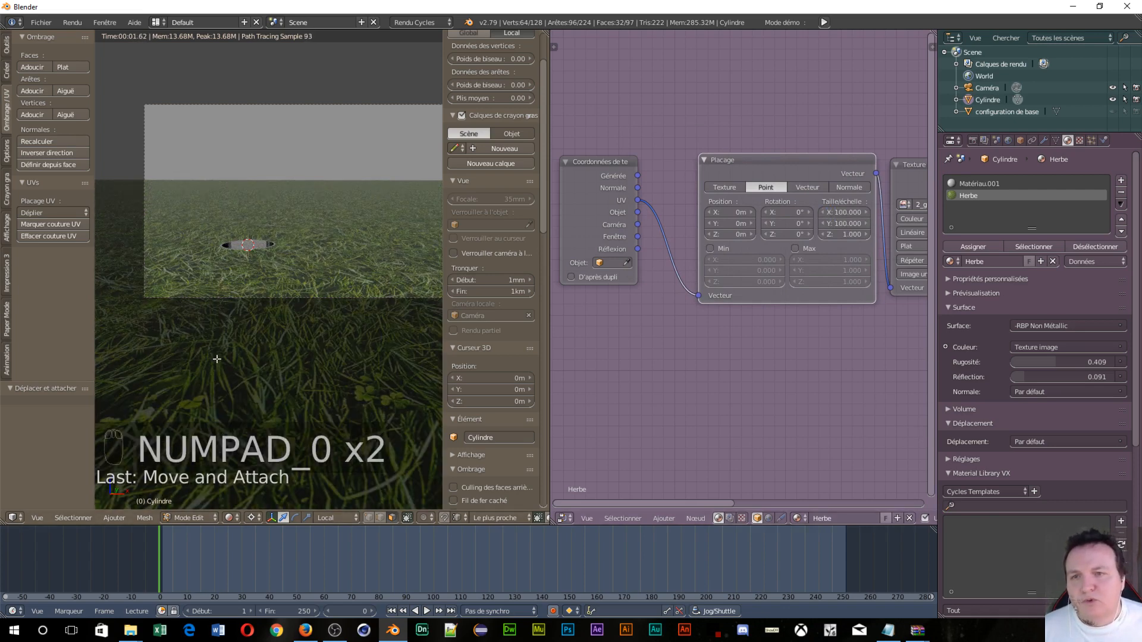
Examine the tiled grass around the cylinder through the camera, both close up and from farther away
scroll(263, 399, "up", 5)
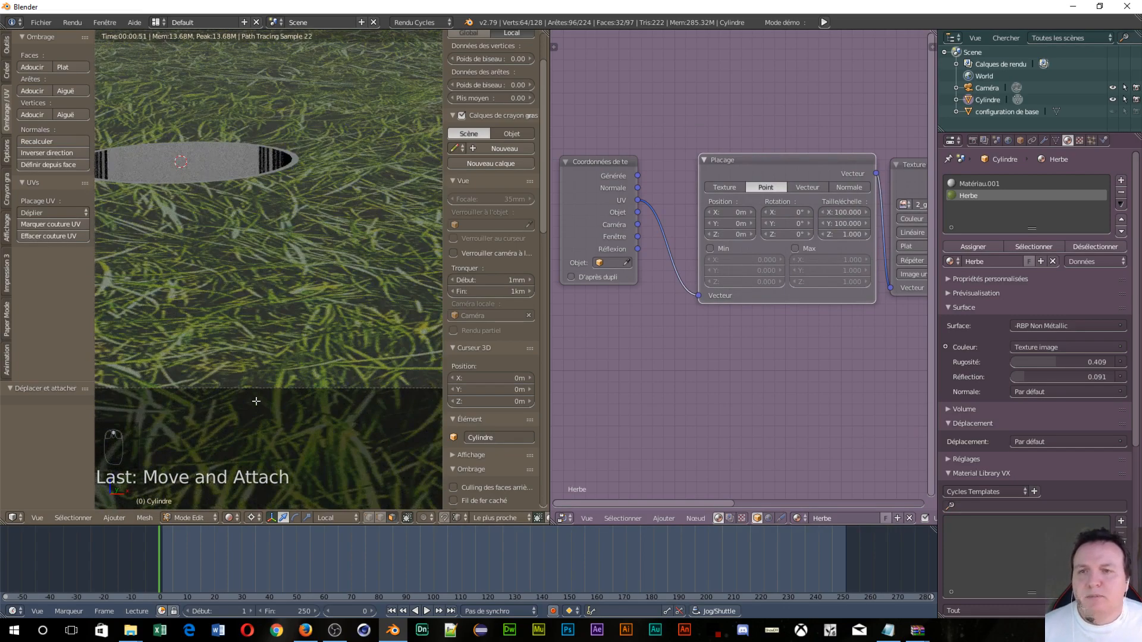
scroll(227, 305, "down", 5)
scroll(227, 306, "up", 4)
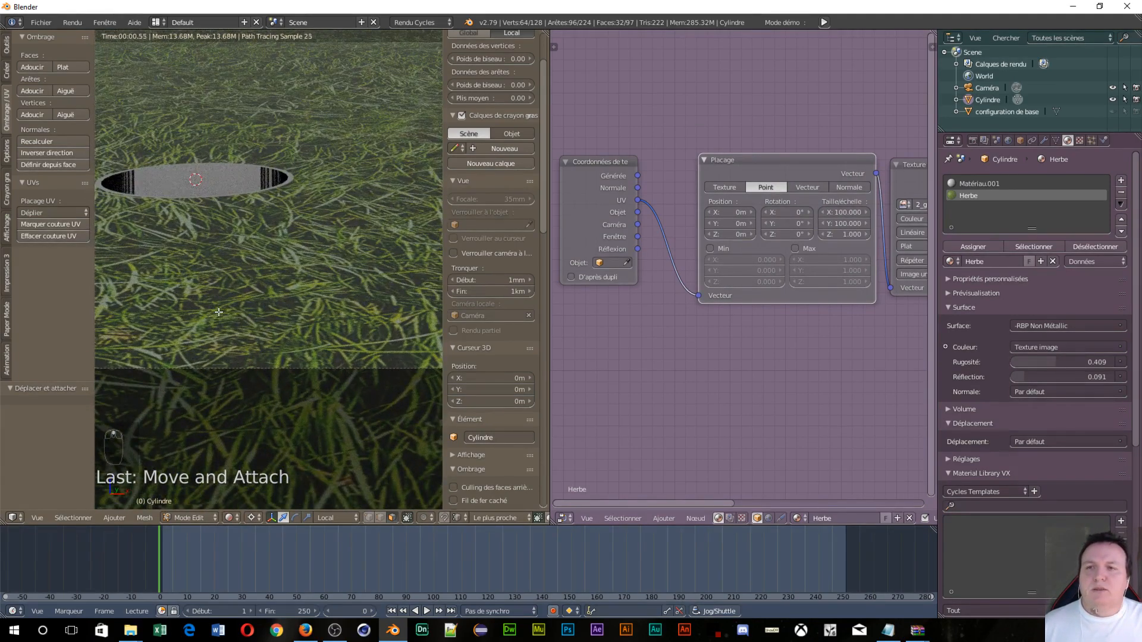
scroll(217, 315, "down", 5)
scroll(214, 319, "up", 1)
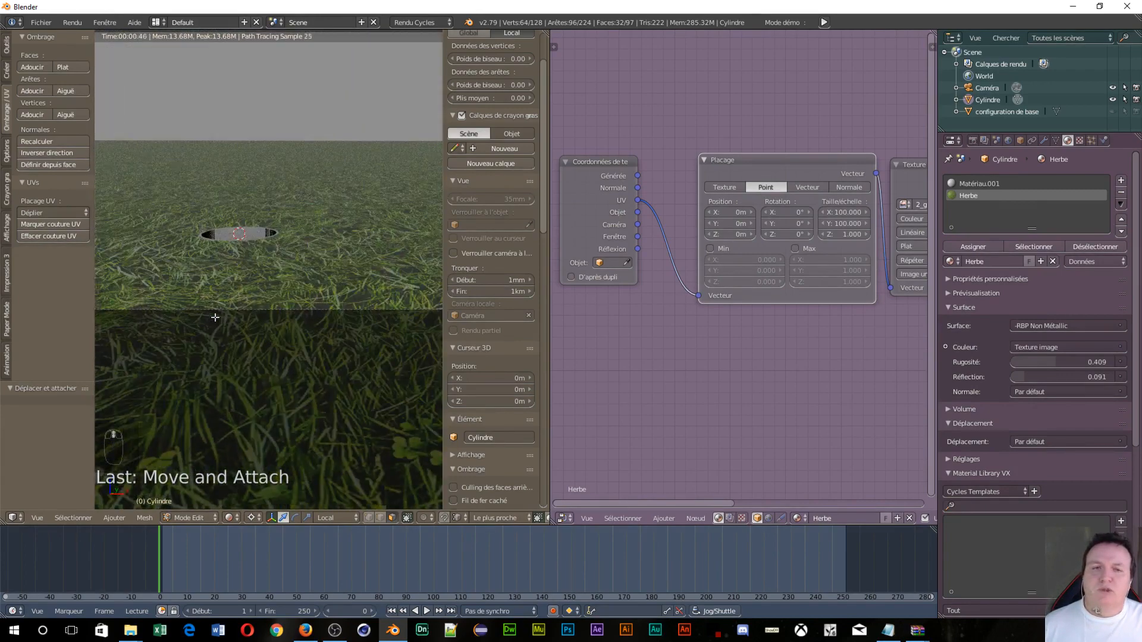
scroll(218, 314, "down", 1)
scroll(218, 314, "up", 1)
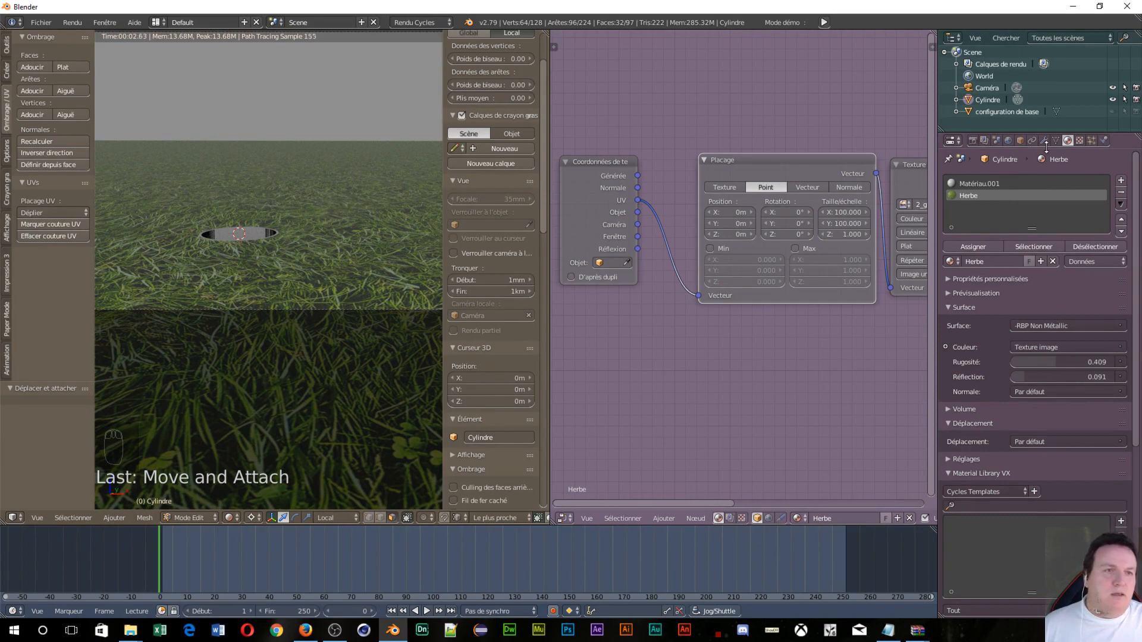
Set the world background colour to use an environment texture and start opening an image for it
left_click(1009, 141)
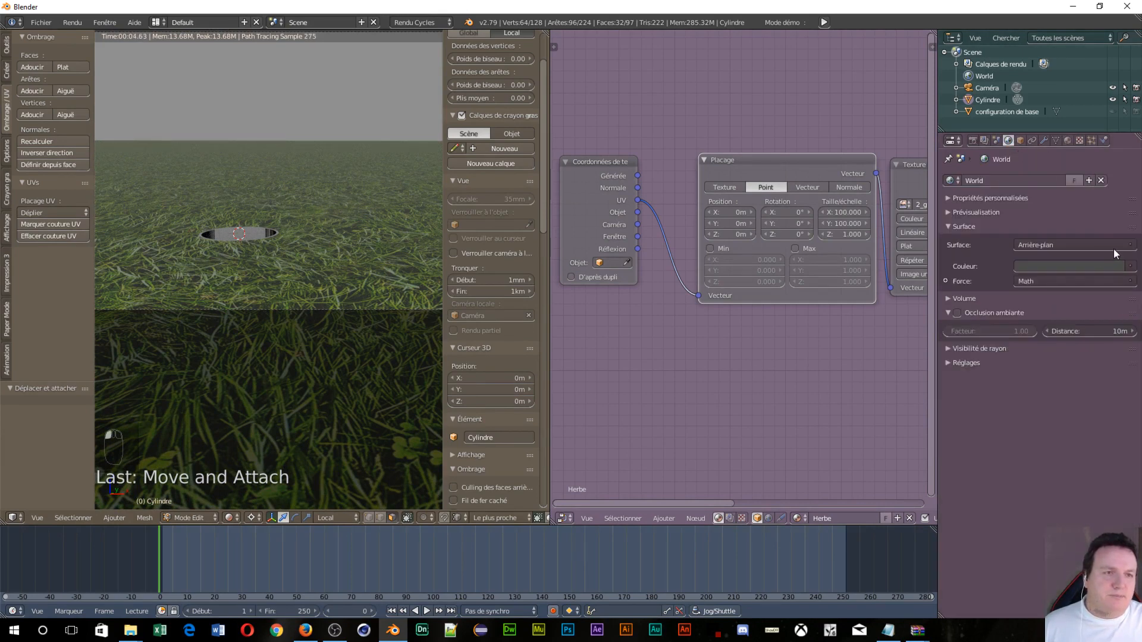
left_click(1132, 268)
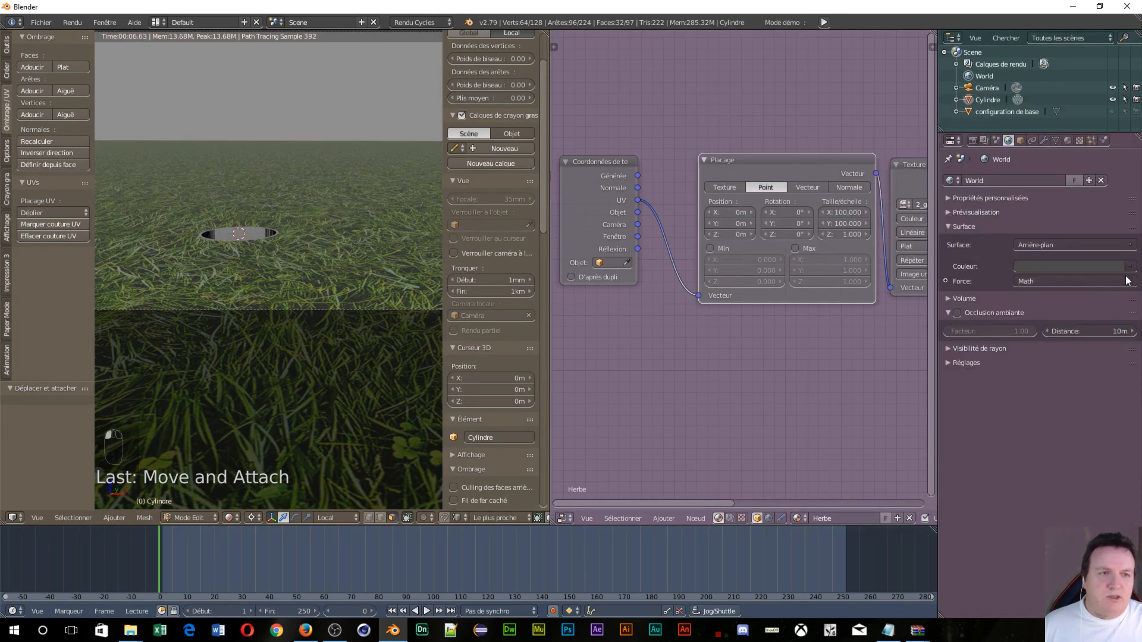
left_click(1133, 271)
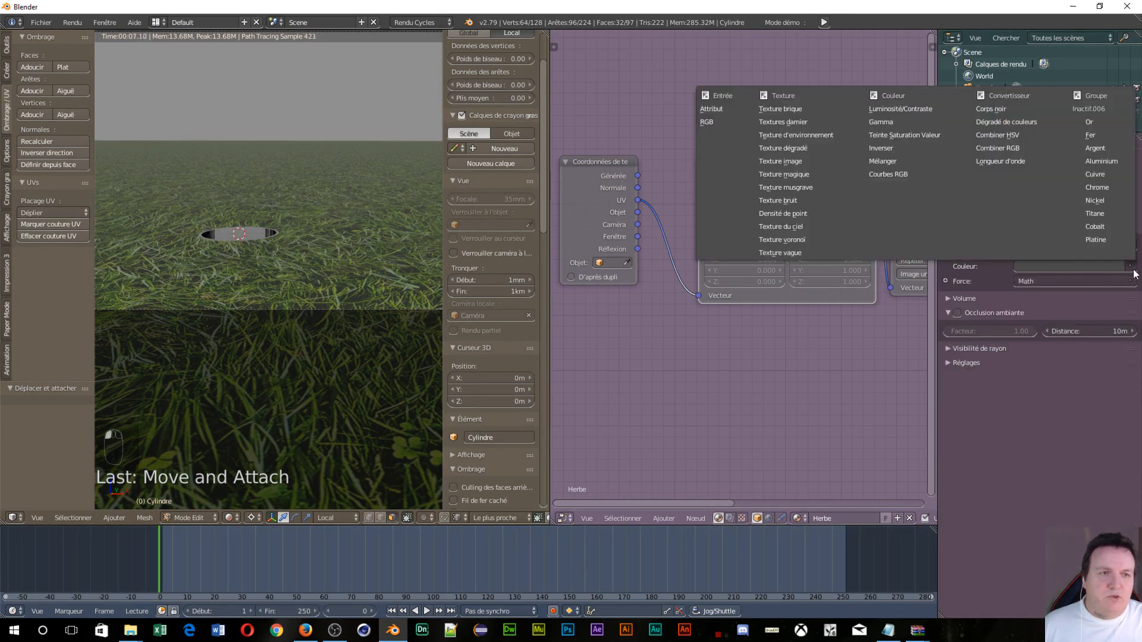
left_click(785, 135)
left_click(1085, 280)
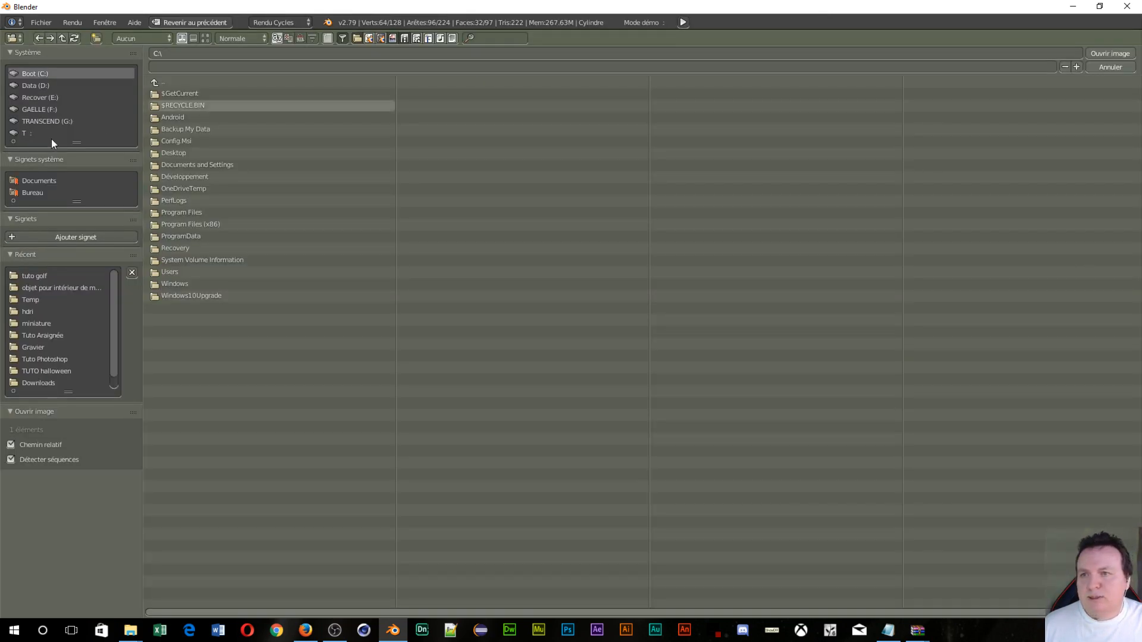
Load HDRI_.jpg from the desktop's hdri folder as the environment image, browsing the files as thumbnails
left_click(33, 192)
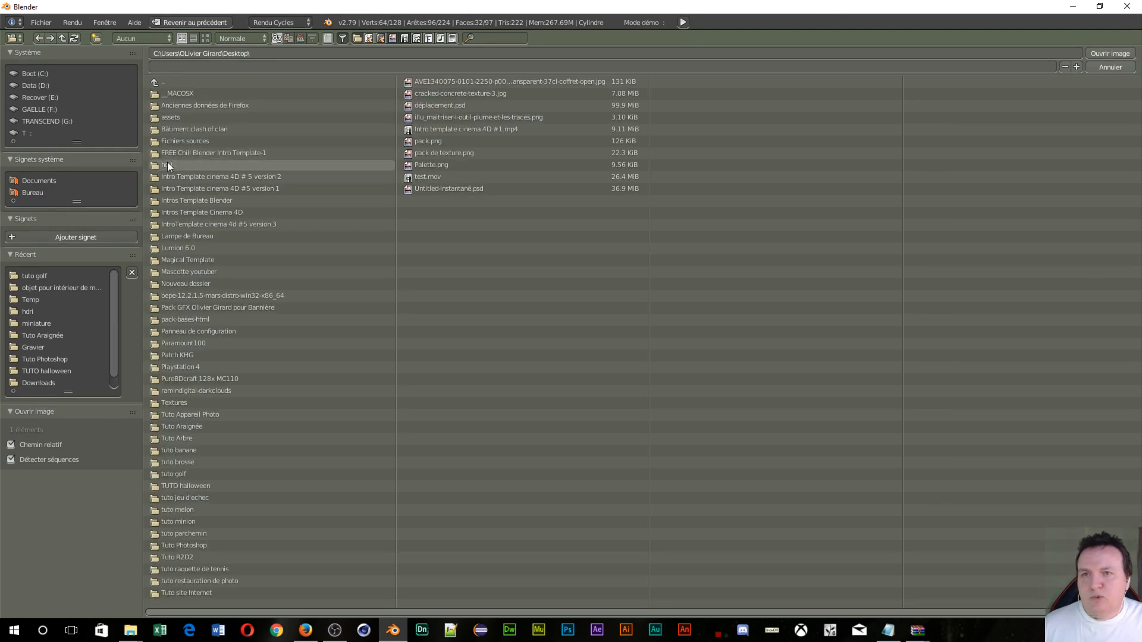
double_click(166, 162)
left_click(205, 38)
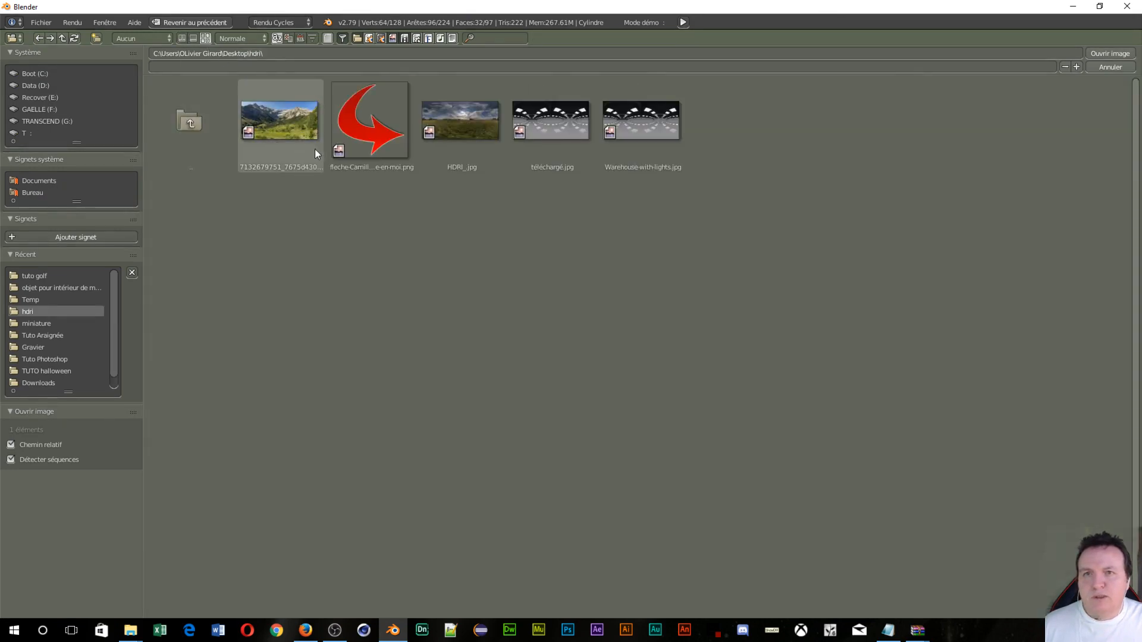
left_click(483, 118)
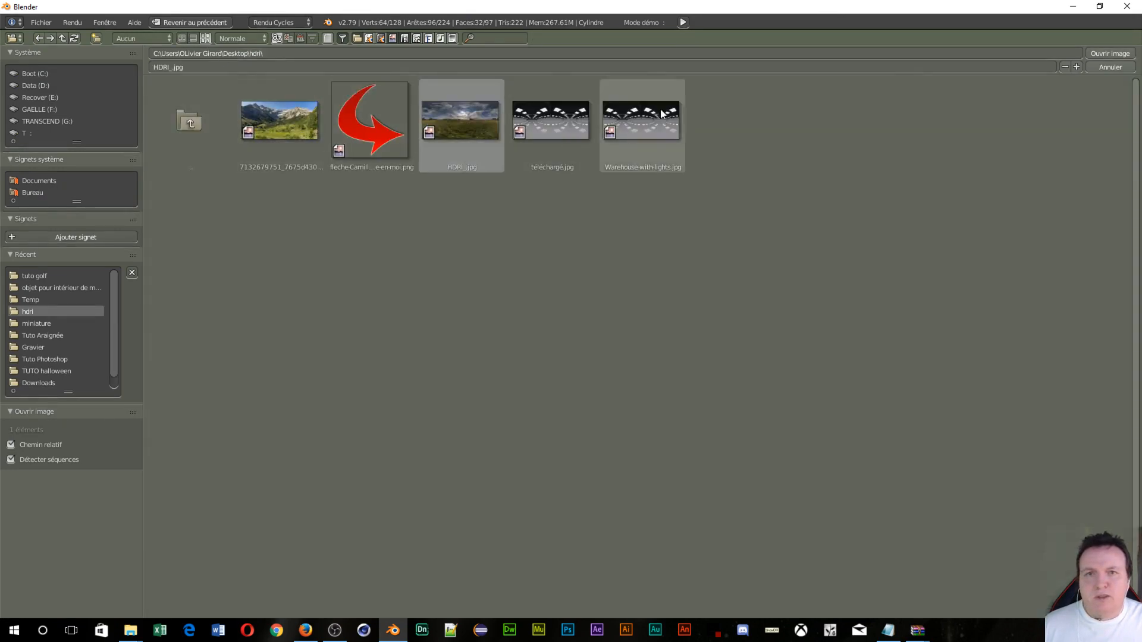
left_click(1110, 53)
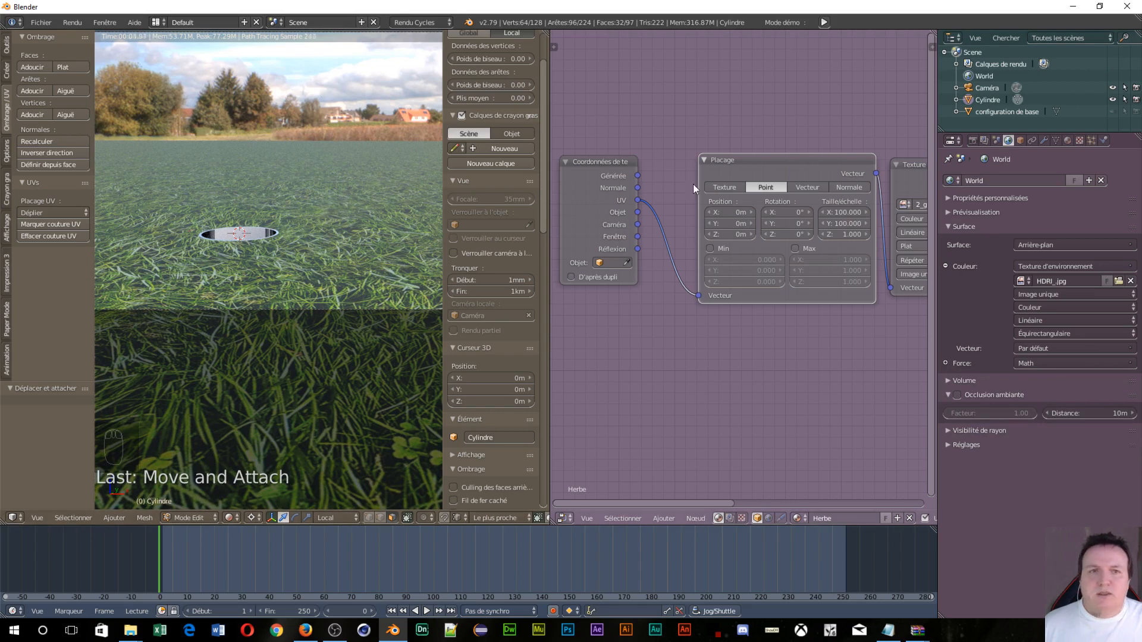
Show the World node tree and move the environment texture node clear of the overlapping nodes
left_click(768, 518)
scroll(762, 311, "down", 4)
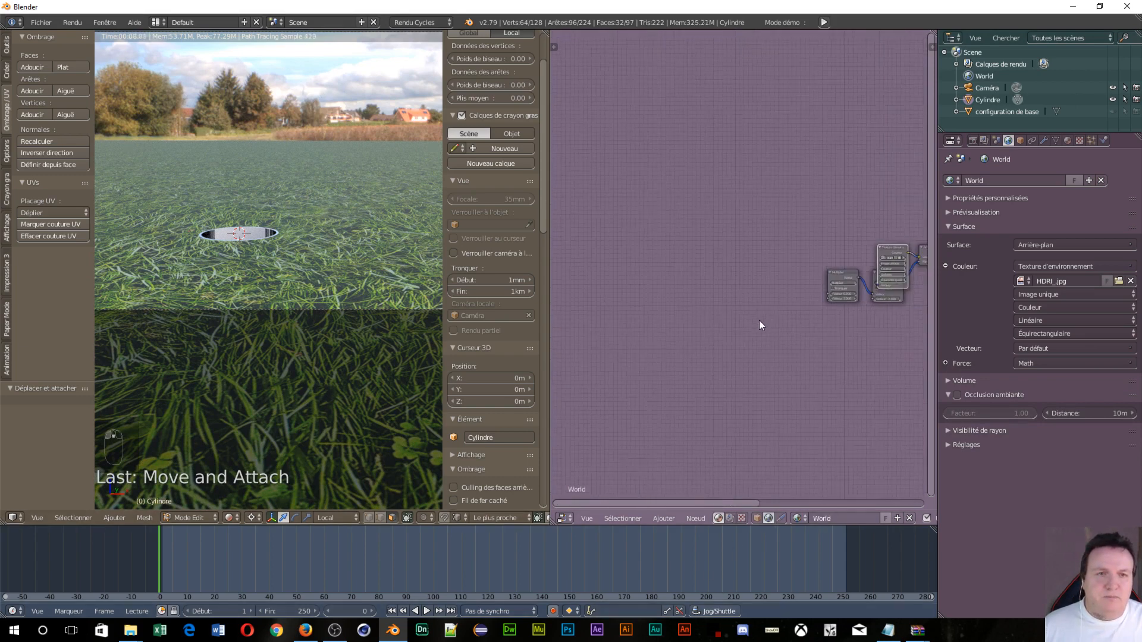
middle_click_drag(759, 323, 721, 364)
scroll(767, 357, "up", 2)
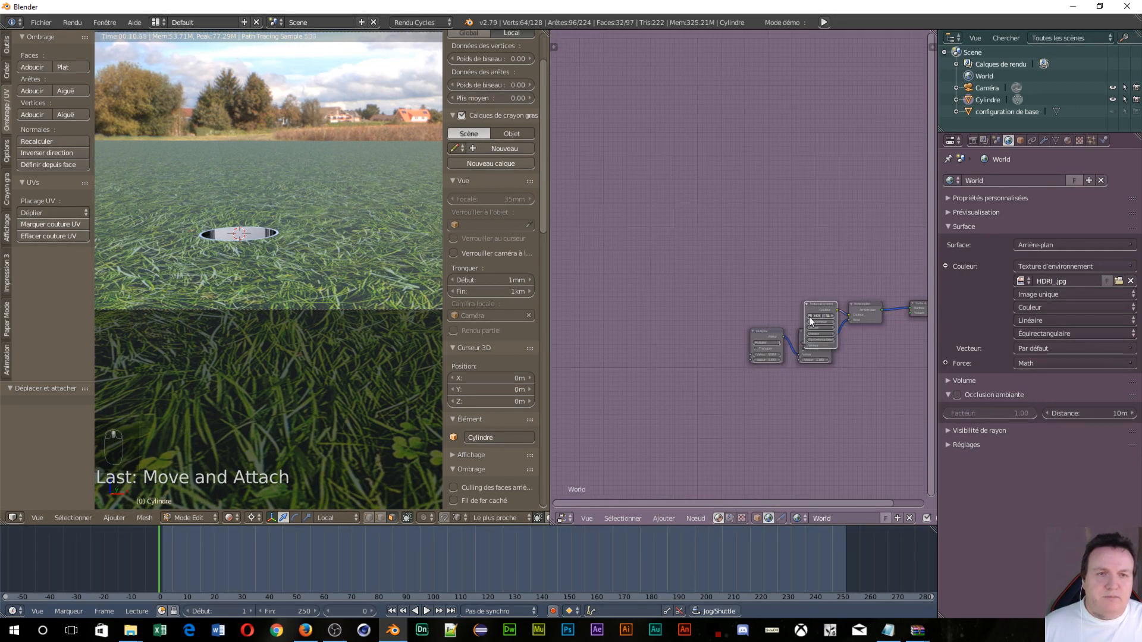
left_click_drag(809, 316, 757, 408)
scroll(704, 405, "up", 2)
middle_click_drag(729, 416, 920, 397)
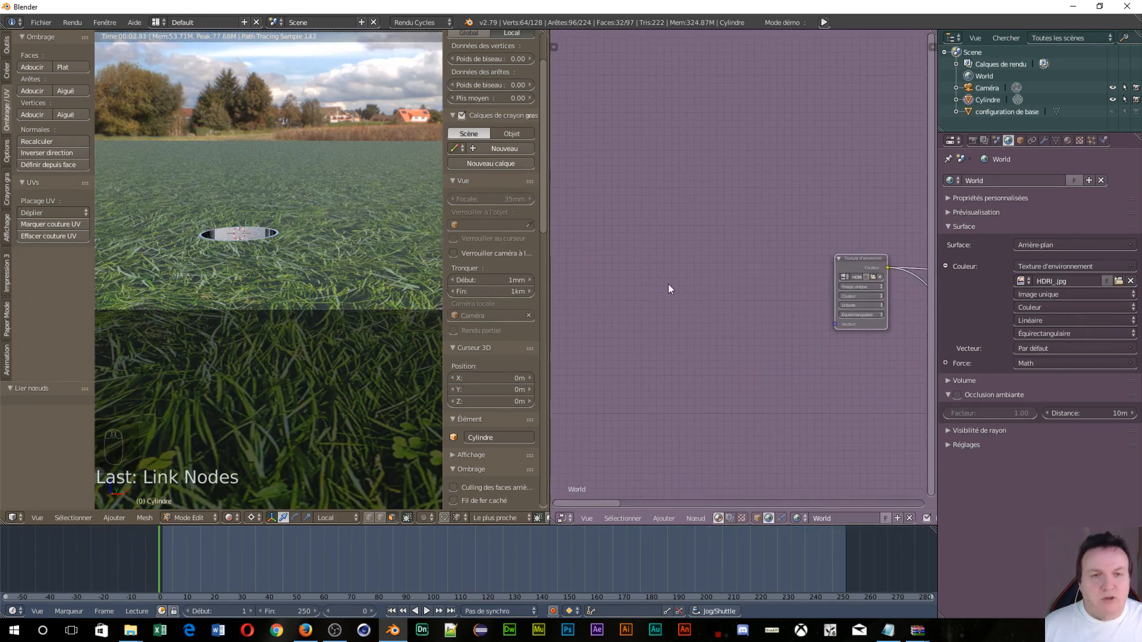
Add a Texture Coordinate node to the World node tree, well ahead of the environment texture node
key("shift+a")
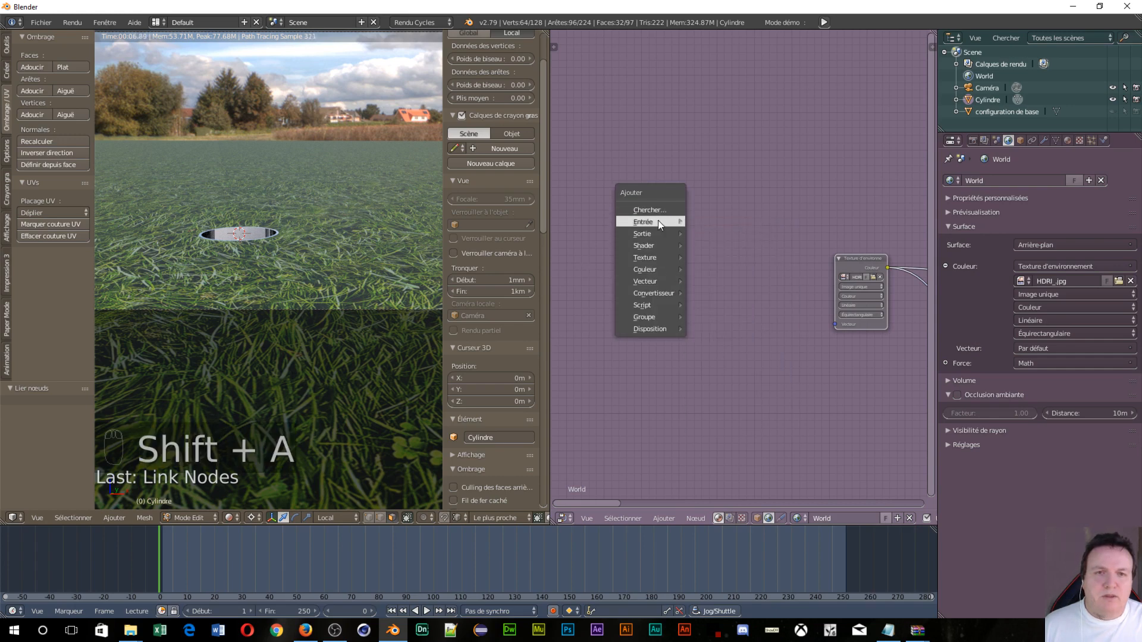
mouse_move(666, 222)
left_click(737, 382)
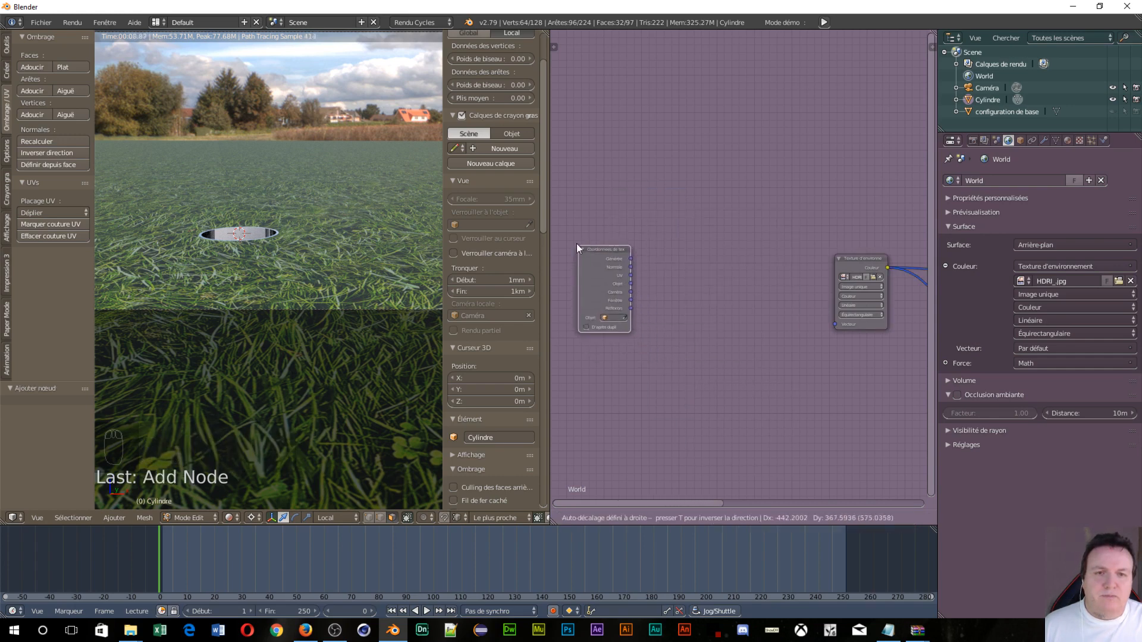
left_click(576, 244)
Add a Mapping node between the texture coordinate and environment texture nodes and link the Generated output to its Vector input
key("shift+a")
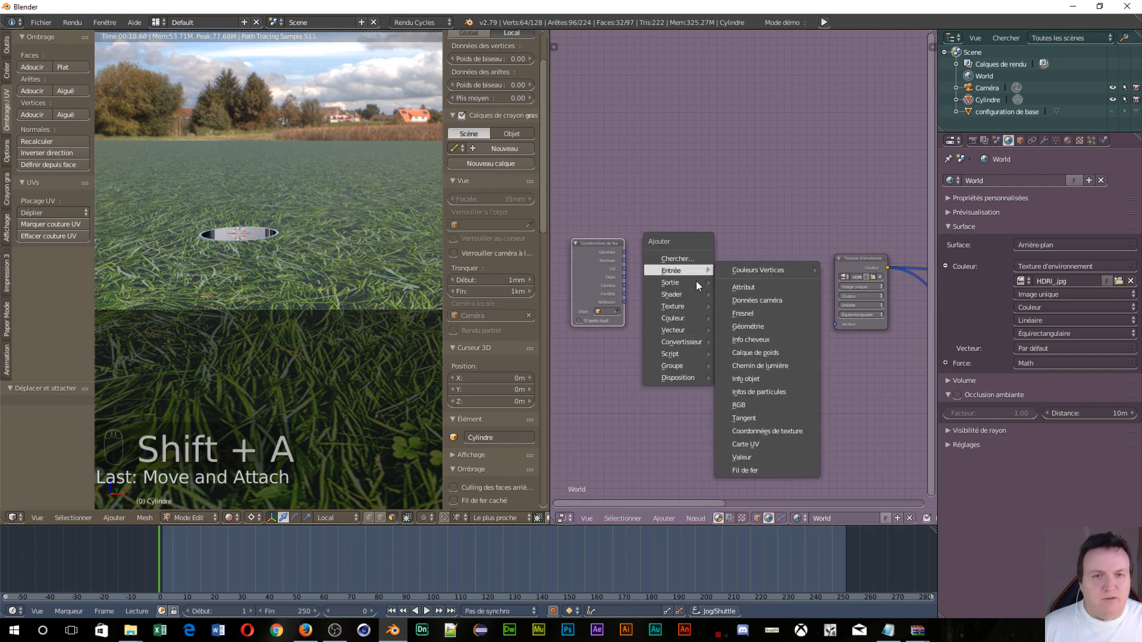
mouse_move(697, 344)
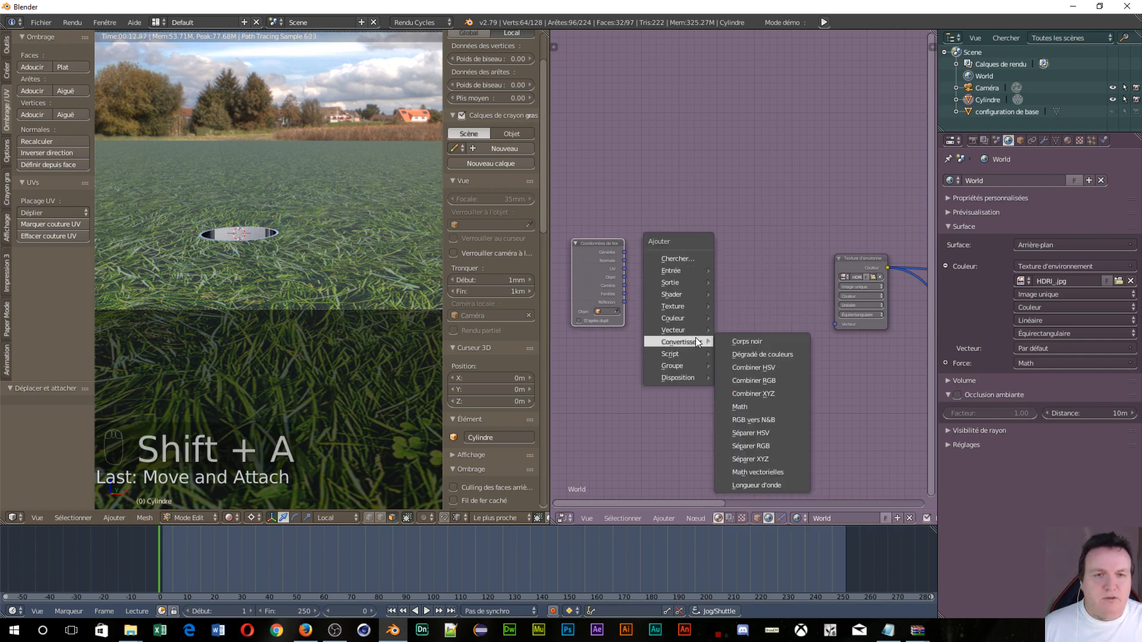
left_click(775, 349)
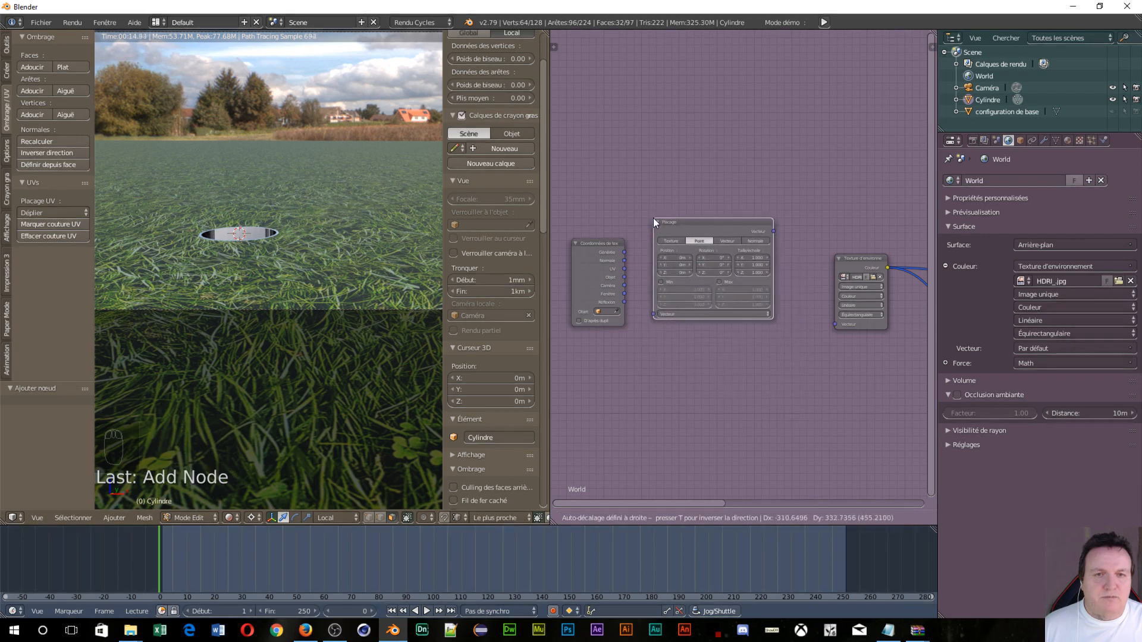
left_click(653, 218)
left_click_drag(624, 252, 652, 313)
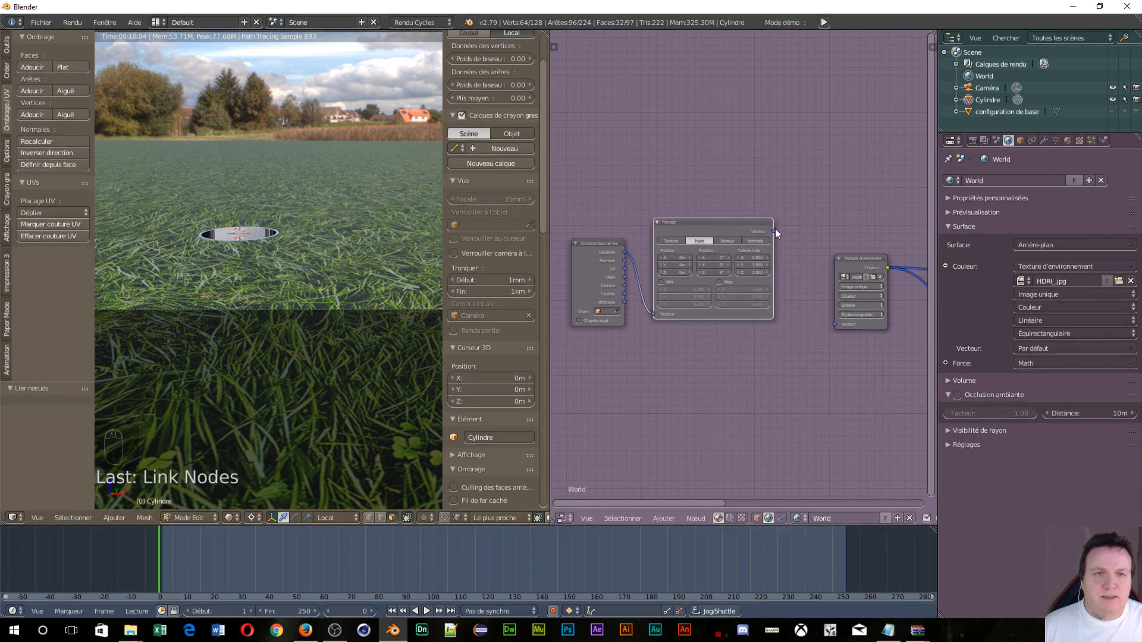
Link the Mapping node's vector output to the environment texture's vector input and rotate the HDRI background about Z
left_click_drag(774, 231, 836, 325)
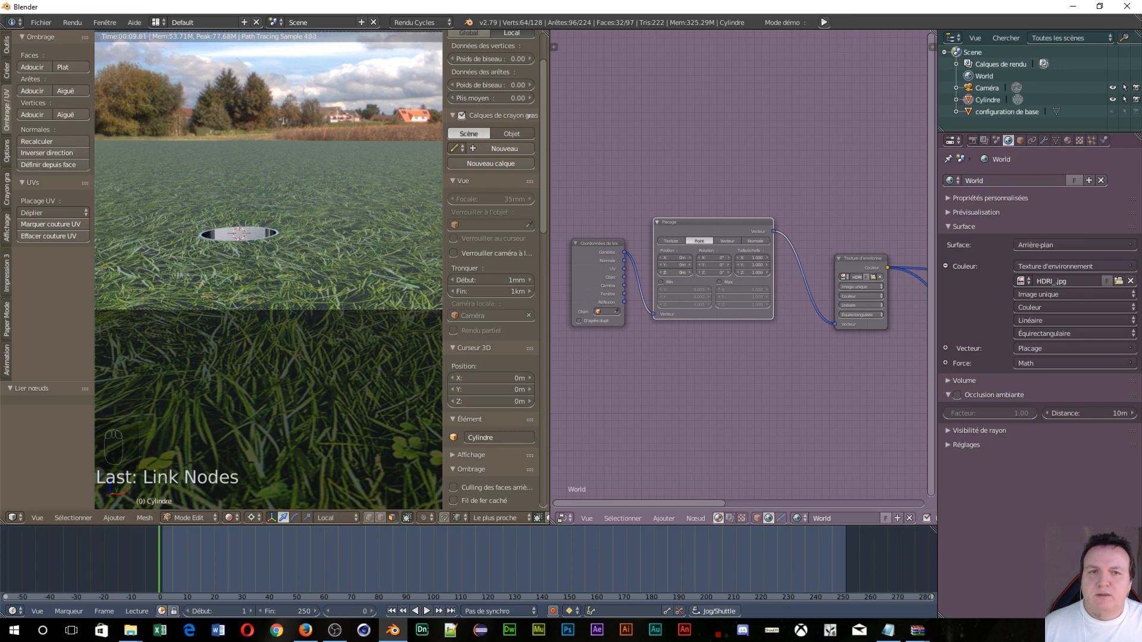
left_click_drag(675, 272, 776, 273)
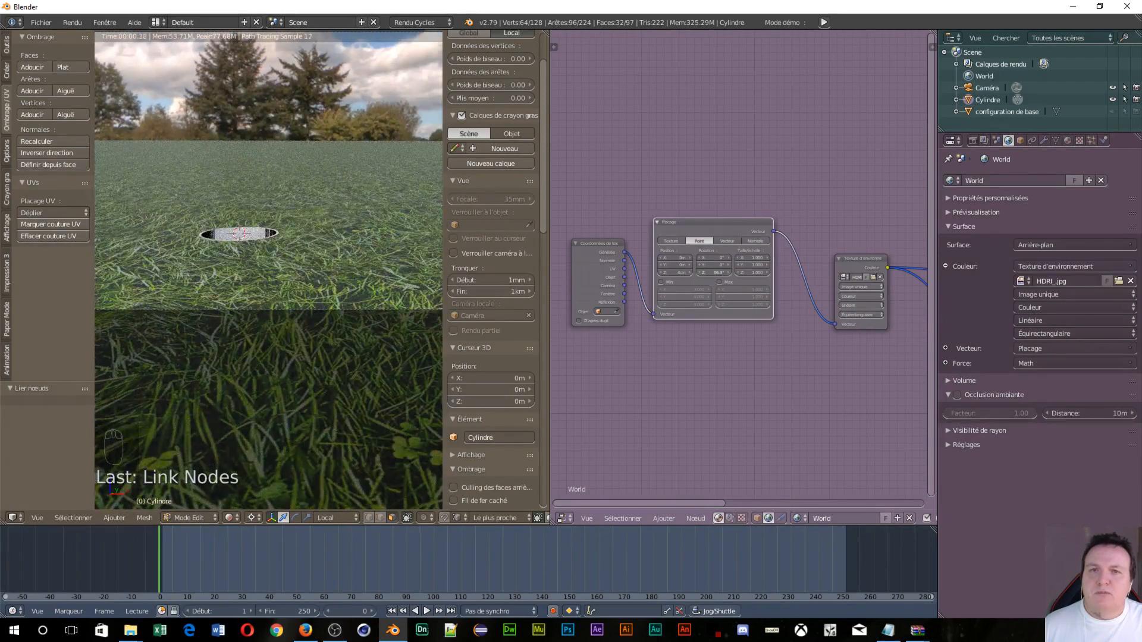
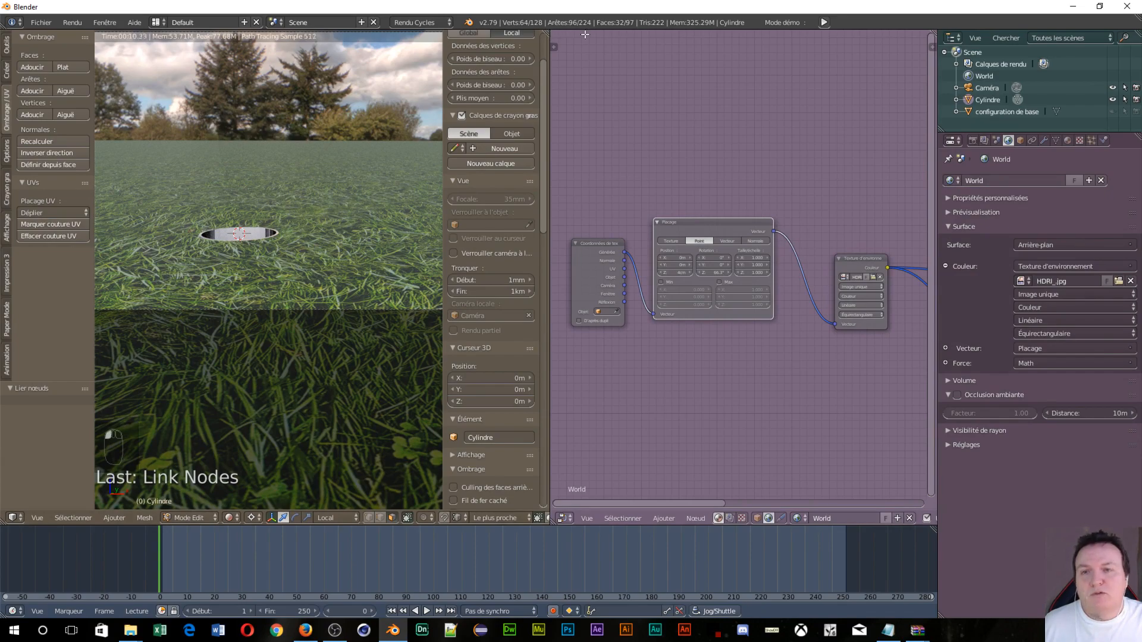
Merge the node editor area into the 3D viewport and check the rendered ground and rotated background in the enlarged view
left_click_drag(585, 34, 748, 208)
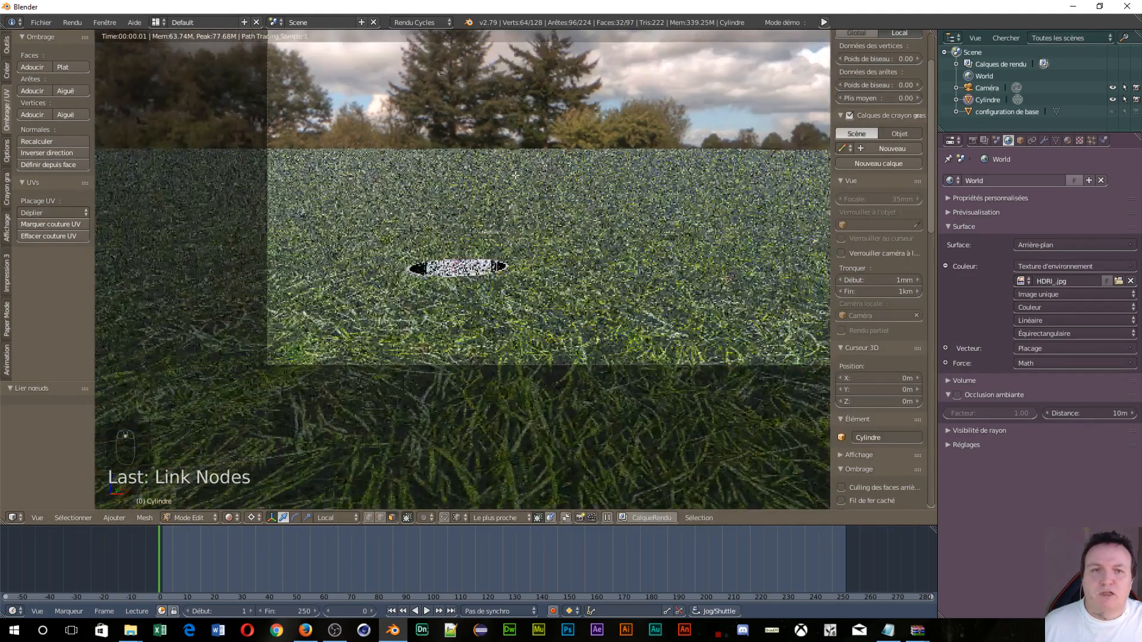
scroll(516, 176, "down", 3)
scroll(678, 330, "up", 3)
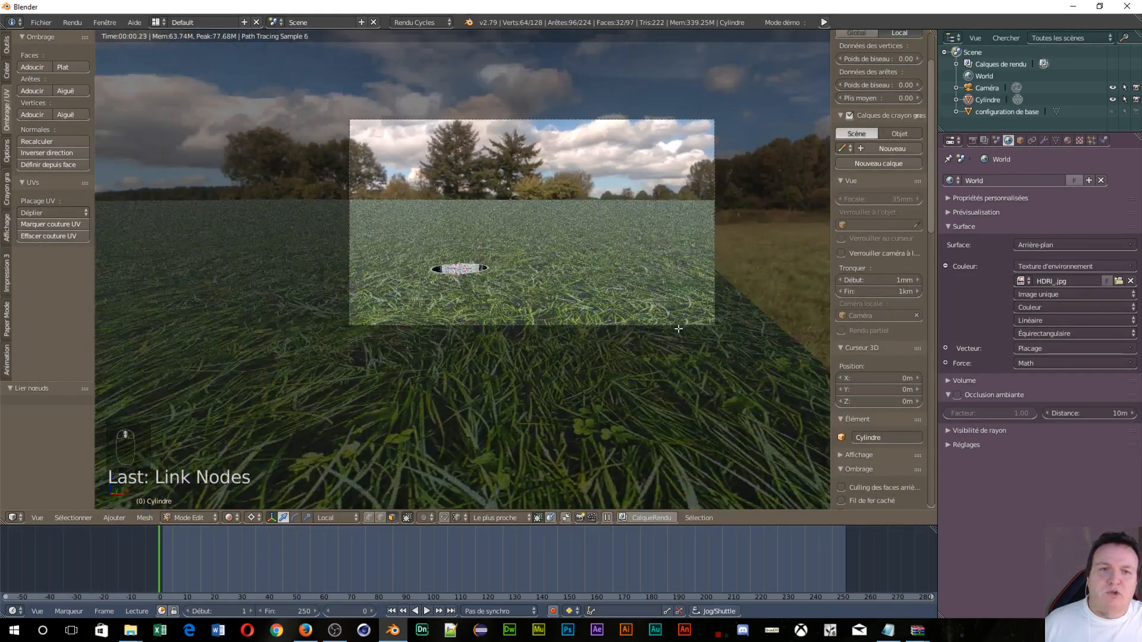
scroll(677, 332, "down", 3)
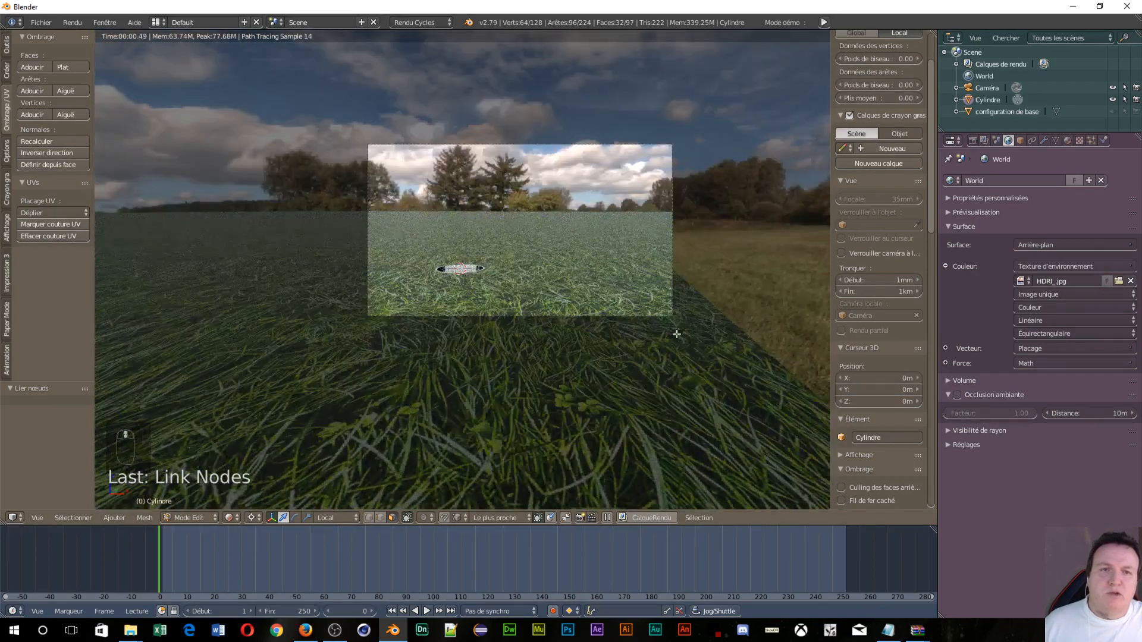
scroll(677, 335, "down", 4)
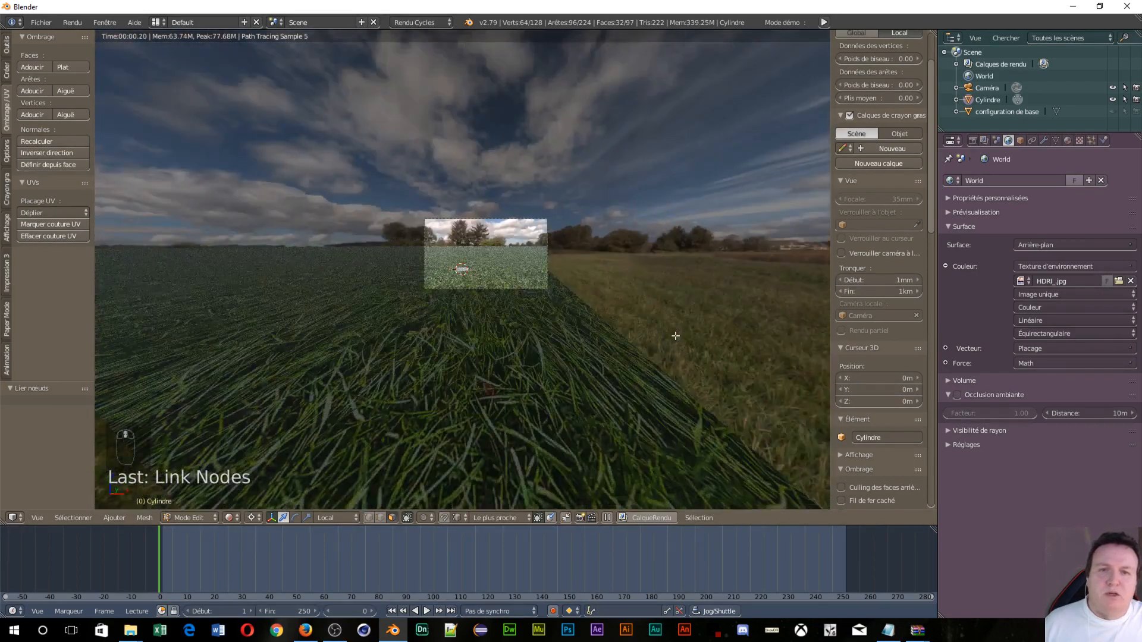
scroll(583, 318, "up", 6)
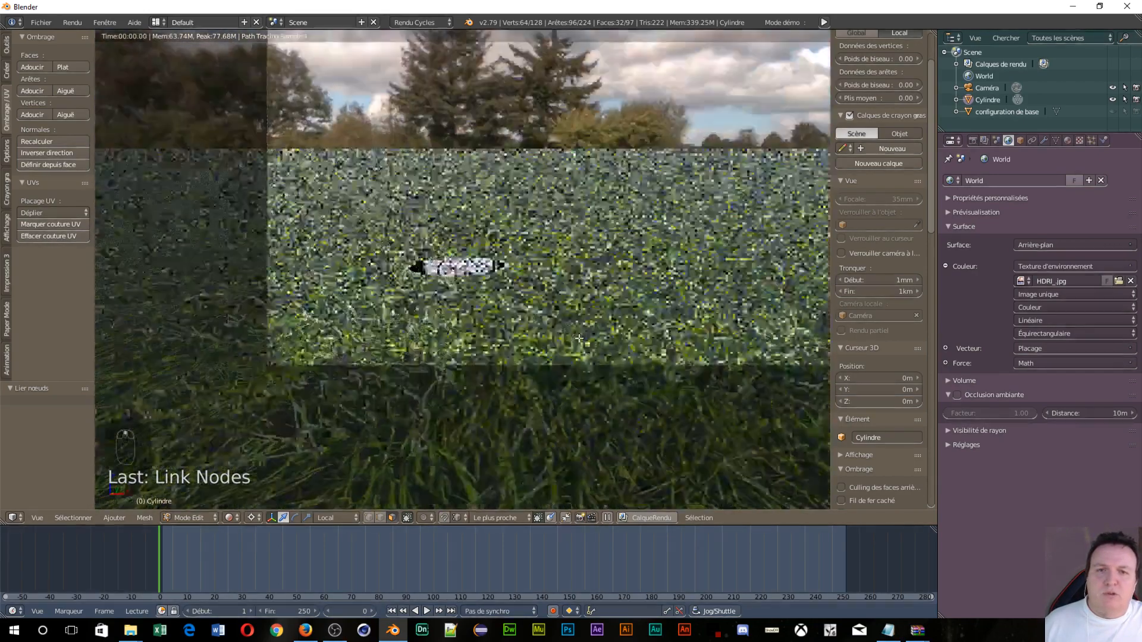
scroll(580, 334, "up", 1)
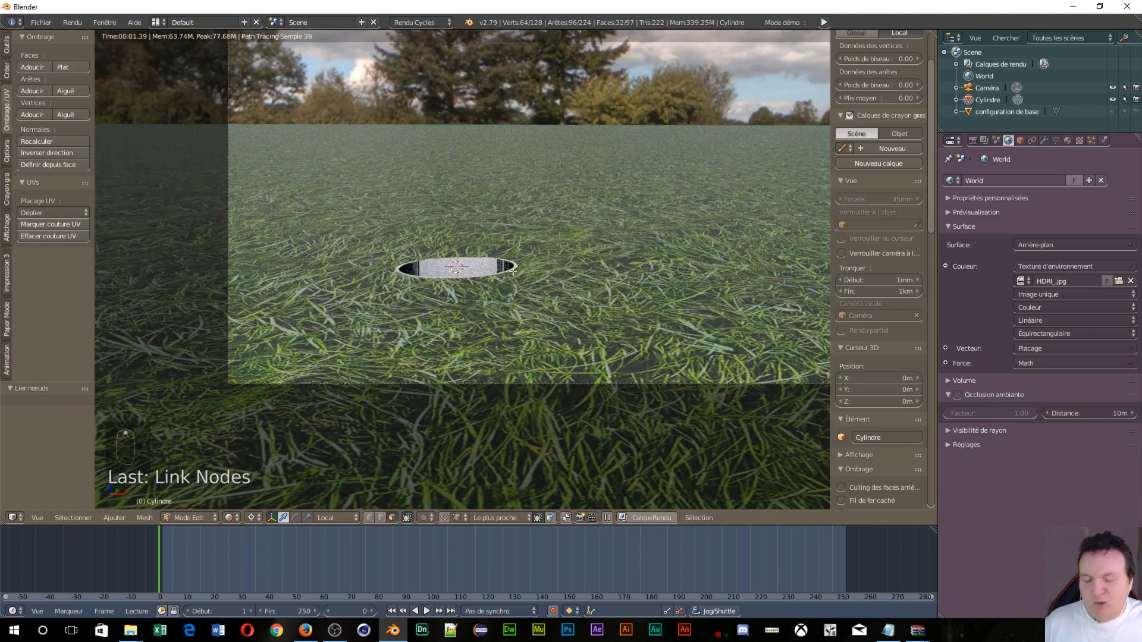
Switch the viewport to solid shading and return the cylinder to Object Mode, finishing in the camera view
key("z")
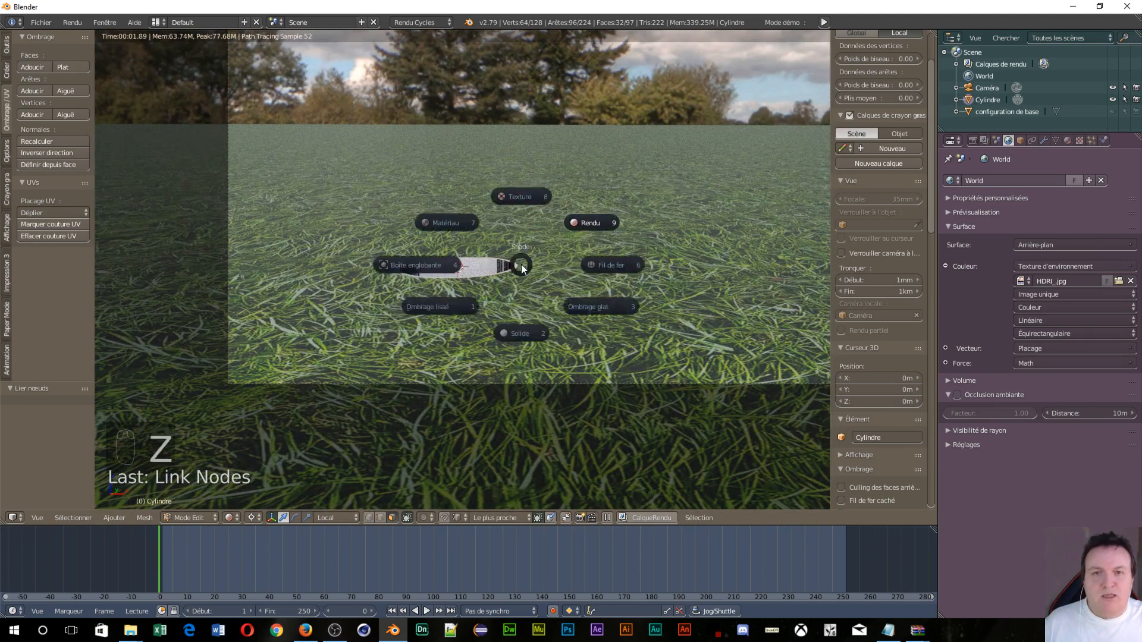
left_click(516, 336)
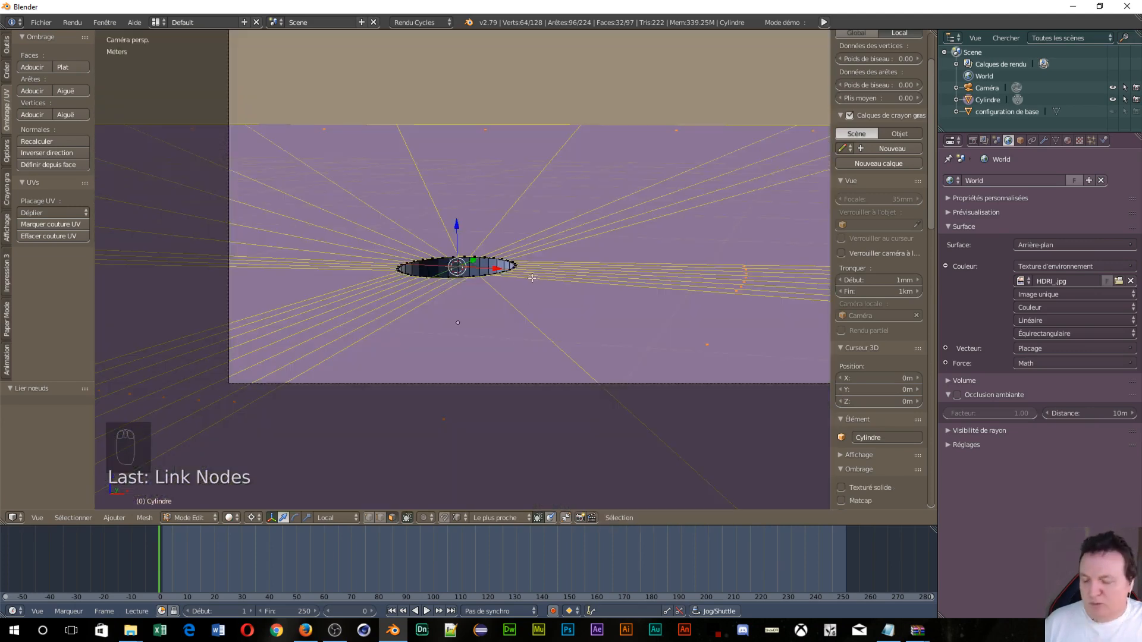
key("Tab")
left_click(439, 281)
middle_click_drag(404, 308, 300, 344)
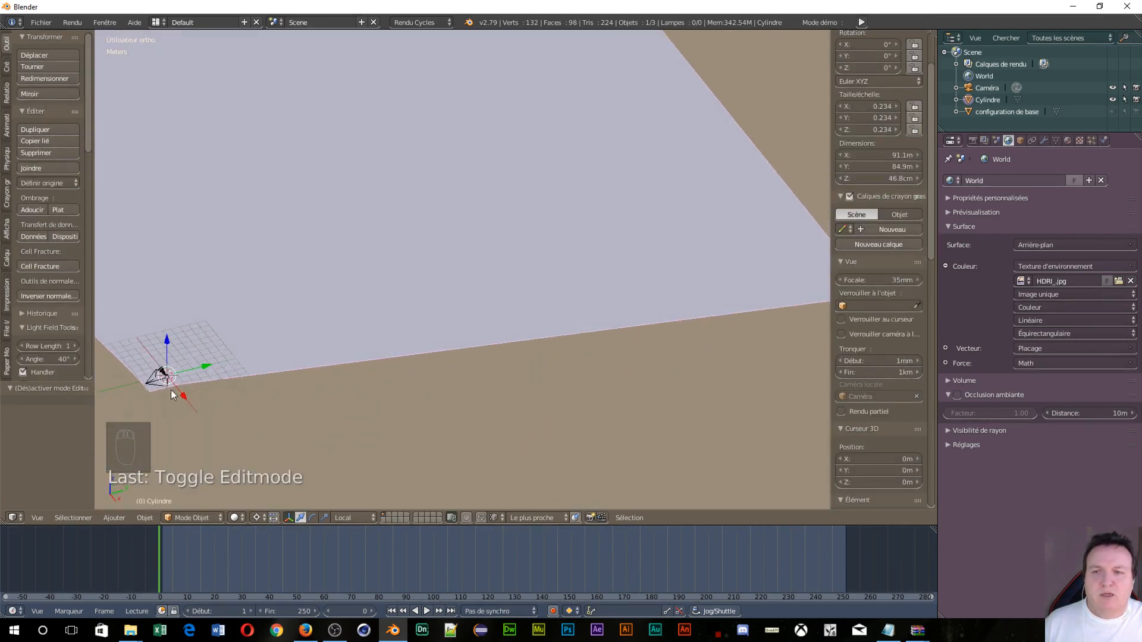
key("KP_0")
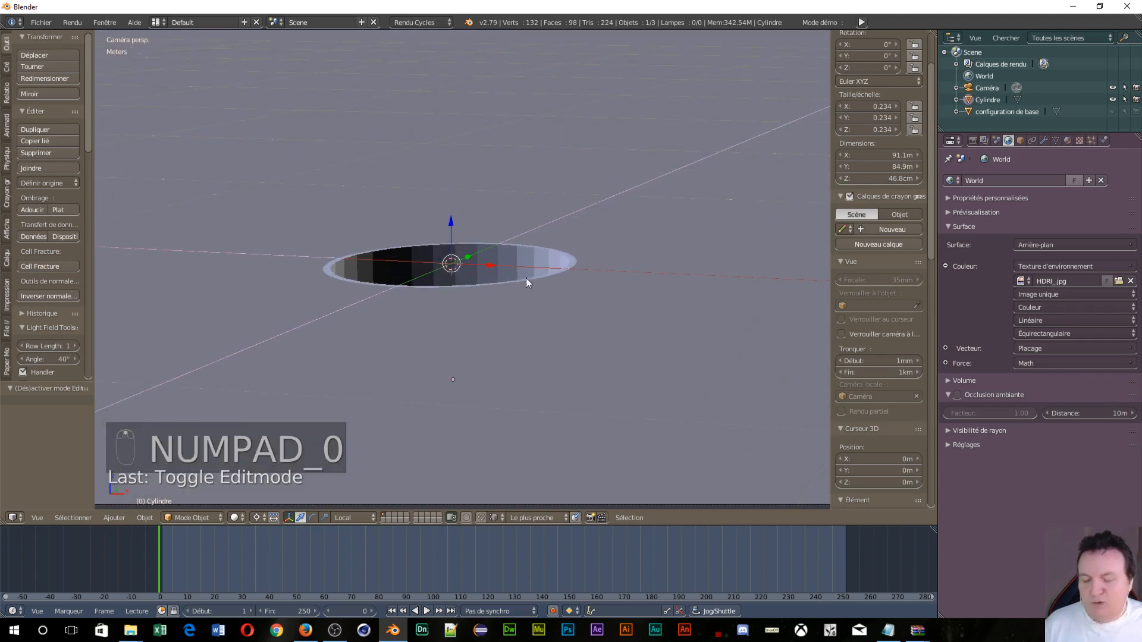
Try placing an icosphere over the hole, raised about 30 cm along Z and scaled uniformly to 0.270
key("shift+a")
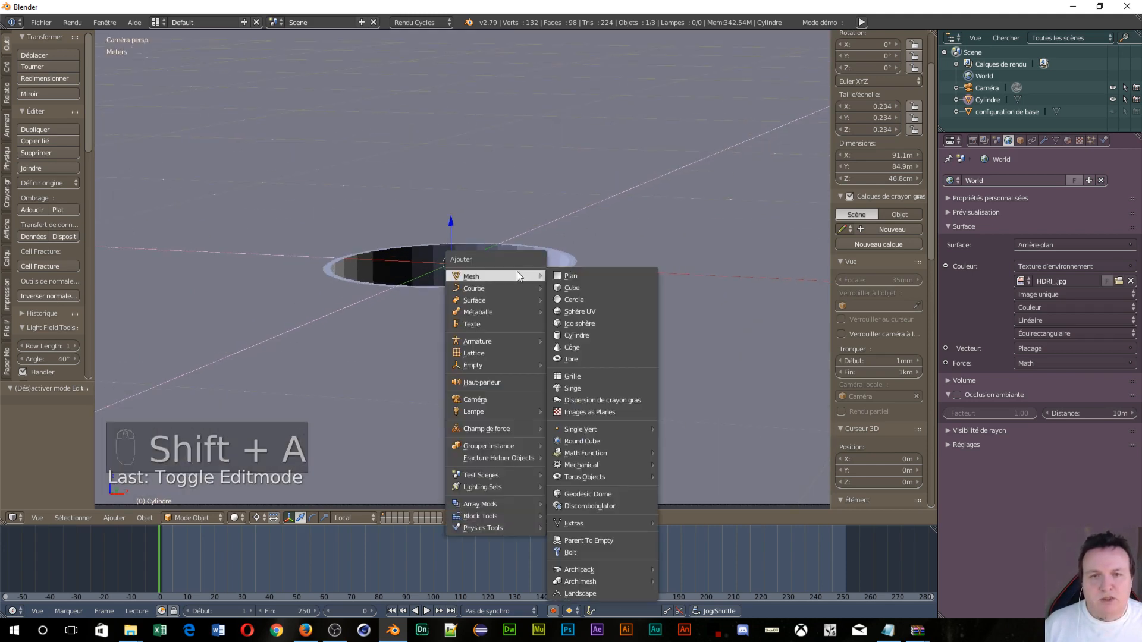
left_click(594, 323)
scroll(613, 294, "down", 5)
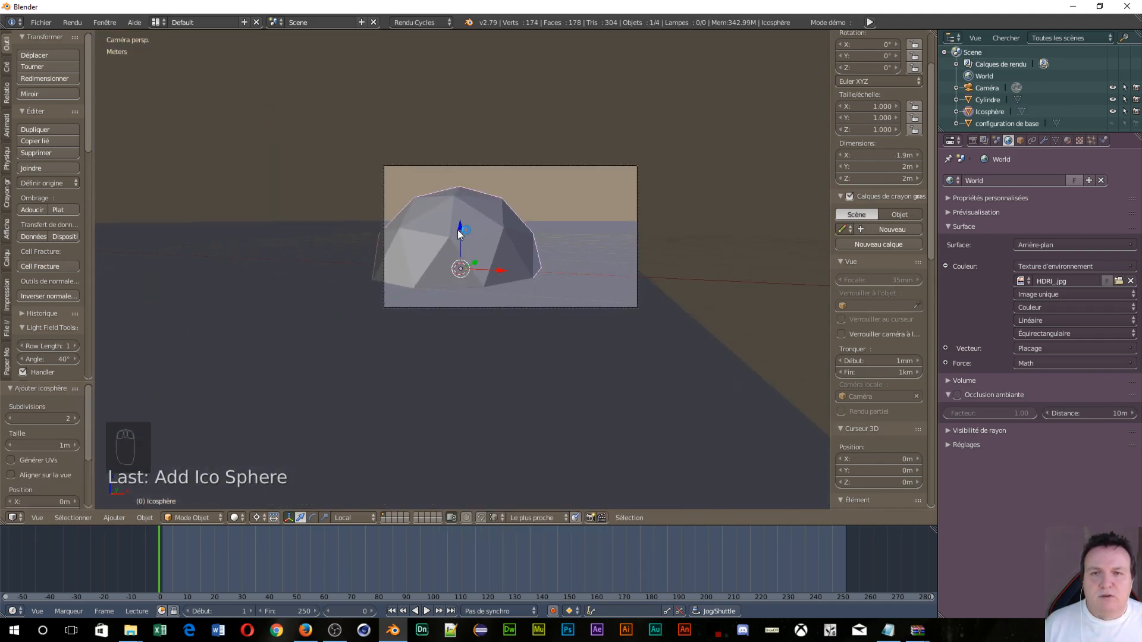
left_click_drag(458, 230, 458, 202)
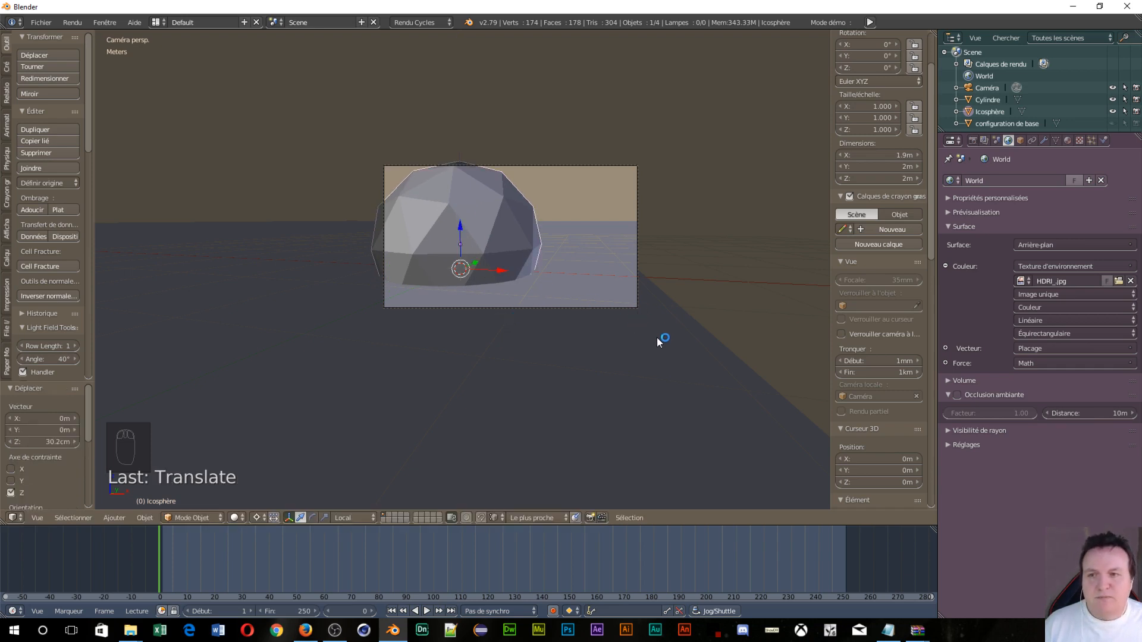
key("s")
left_click(492, 312)
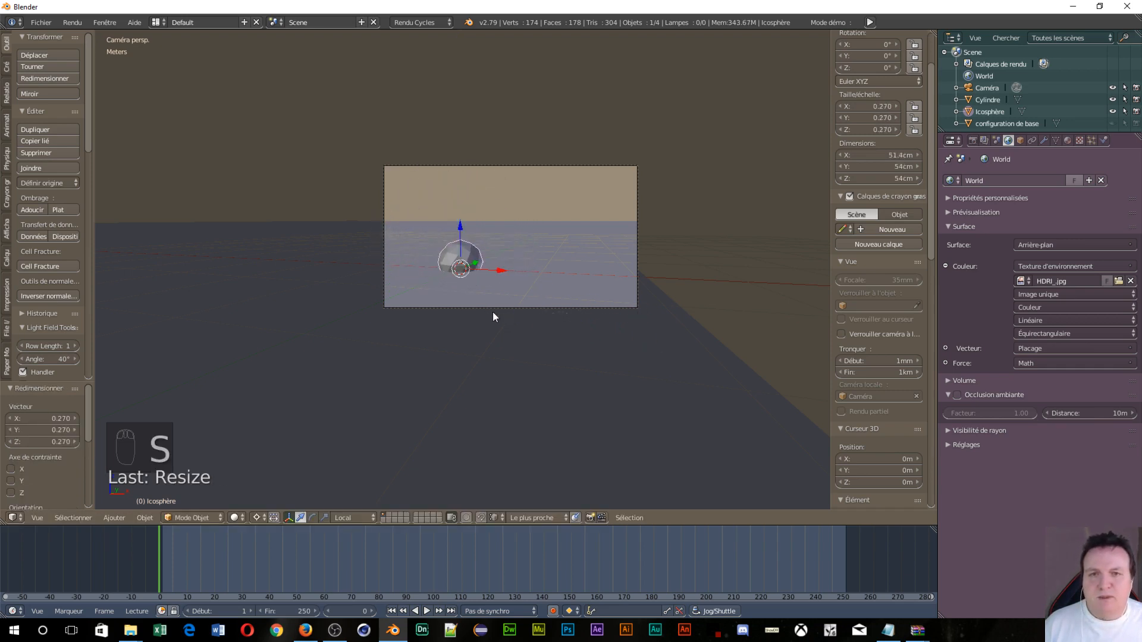
scroll(477, 305, "up", 4)
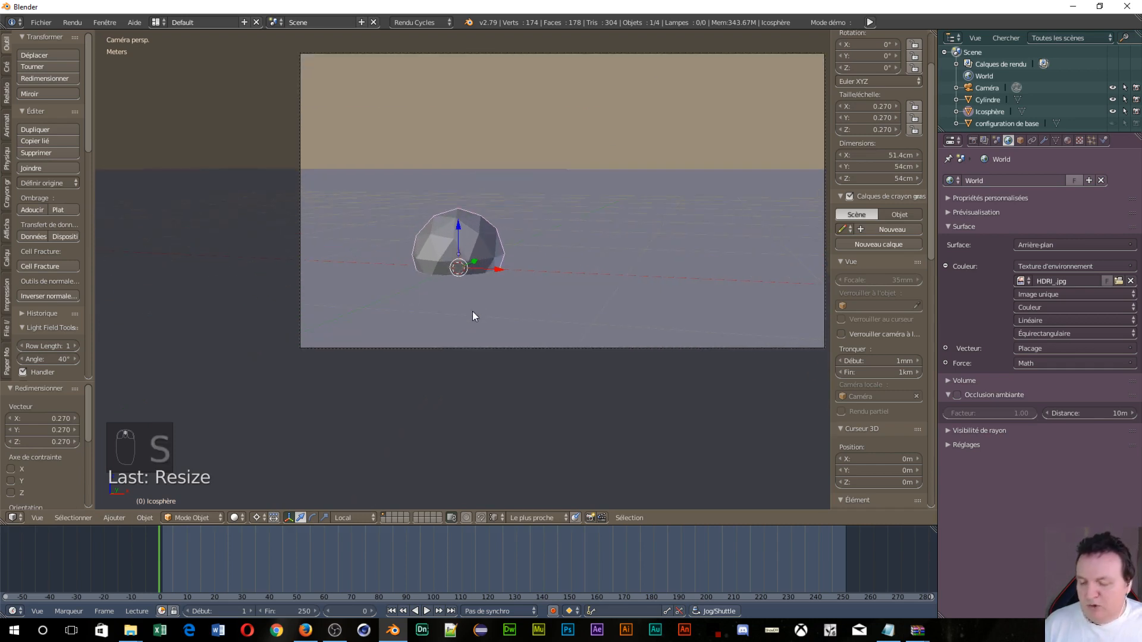
Undo the icosphere's scaling, its upward move and its creation
key("ctrl+z")
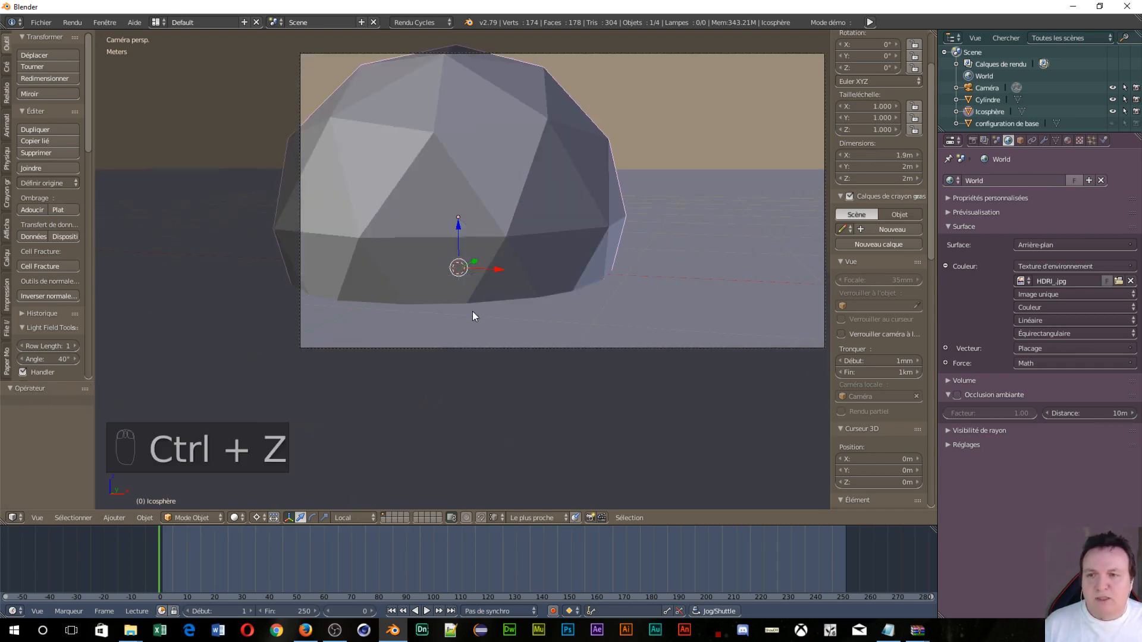
key("ctrl+z")
key("ctrl+z")
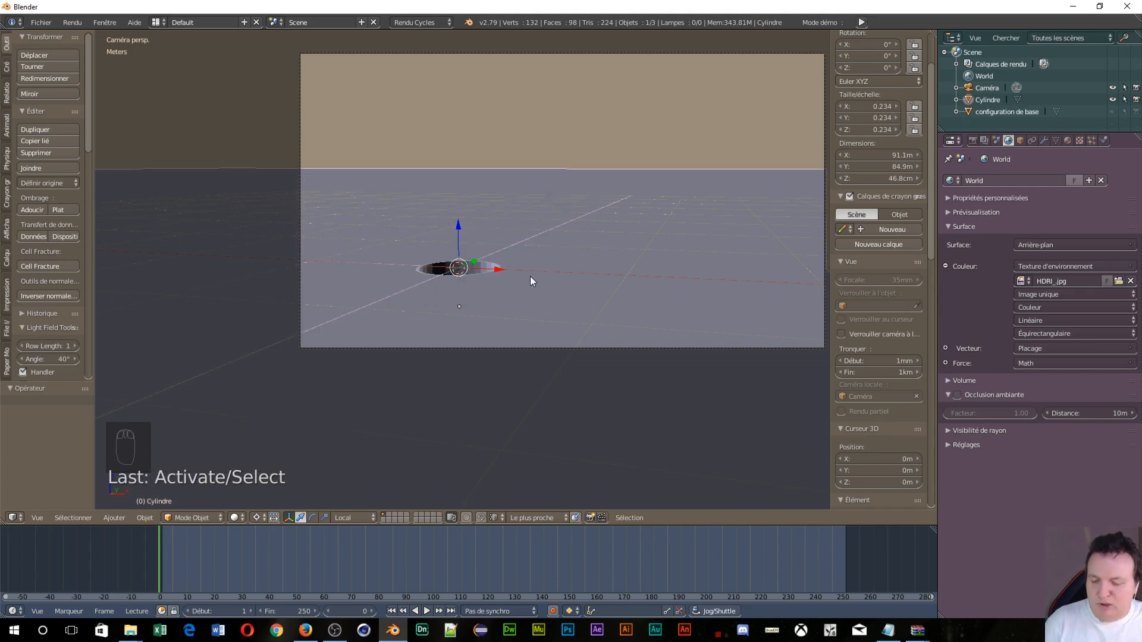
Hide the cylinder and add an icosphere at the 3D cursor with 4 subdivisions
key("h")
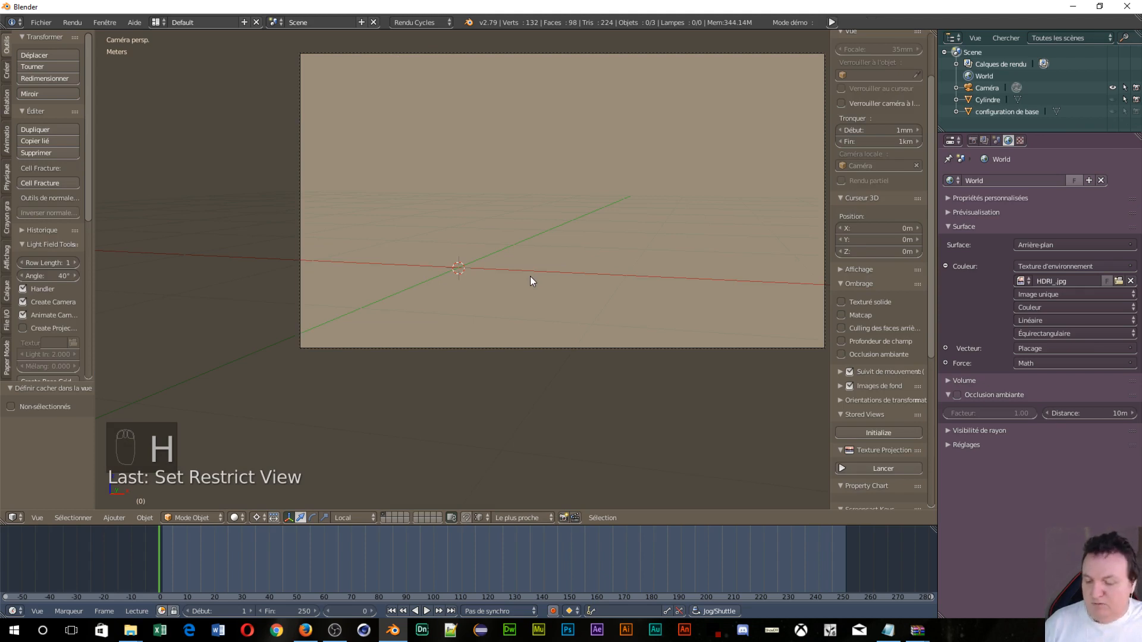
key("shift+a")
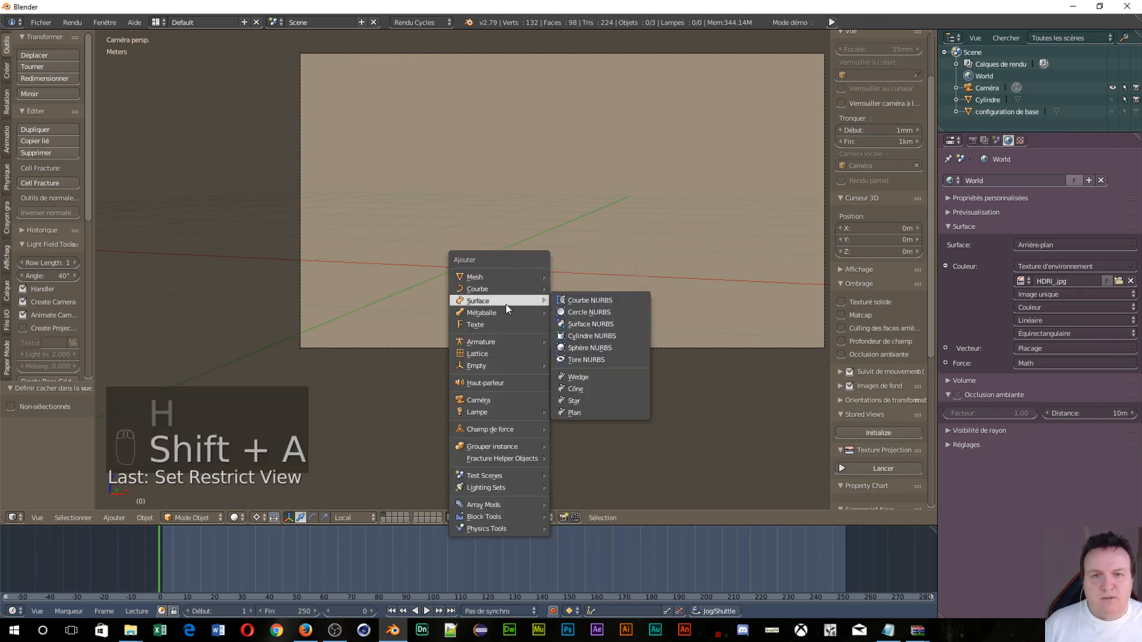
mouse_move(493, 277)
left_click(599, 321)
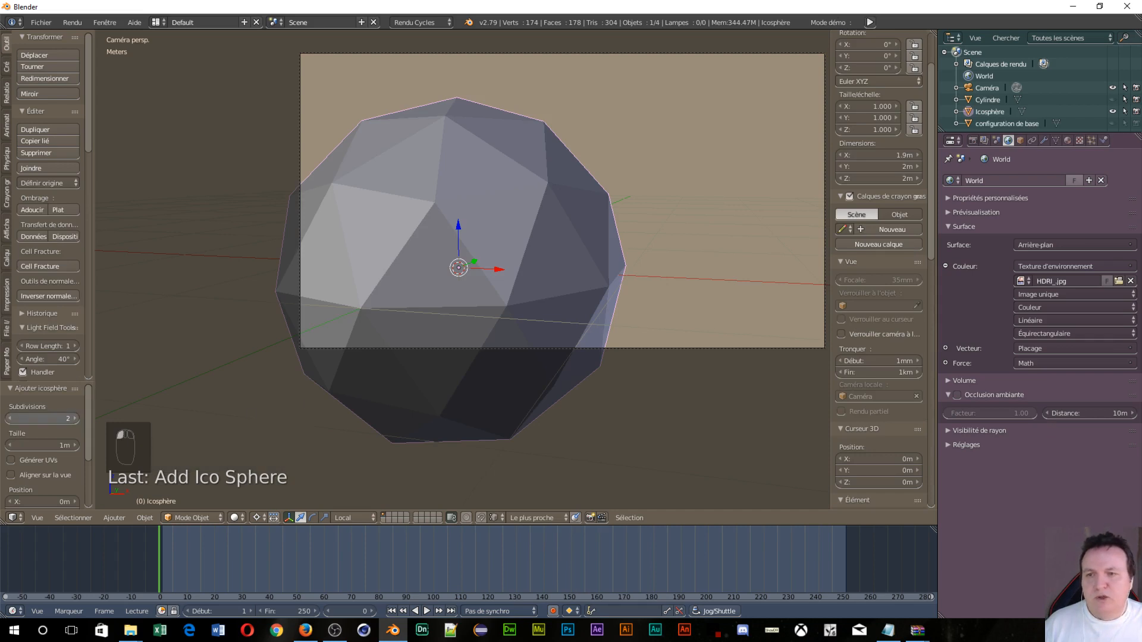
left_click(74, 420)
left_click(74, 420)
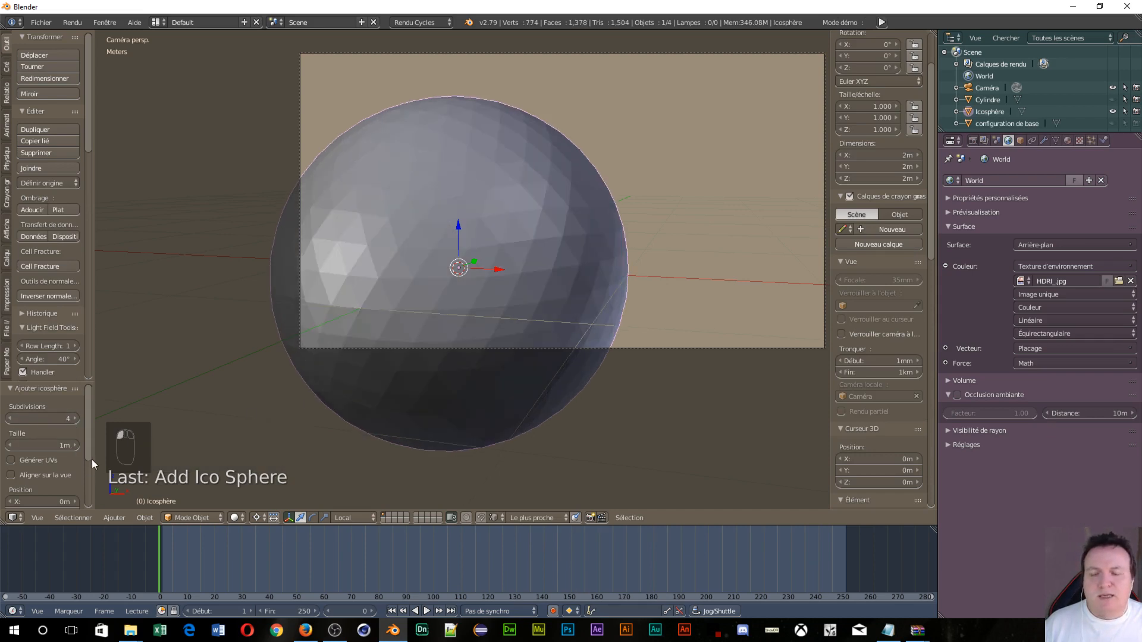
scroll(61, 450, "down", 5)
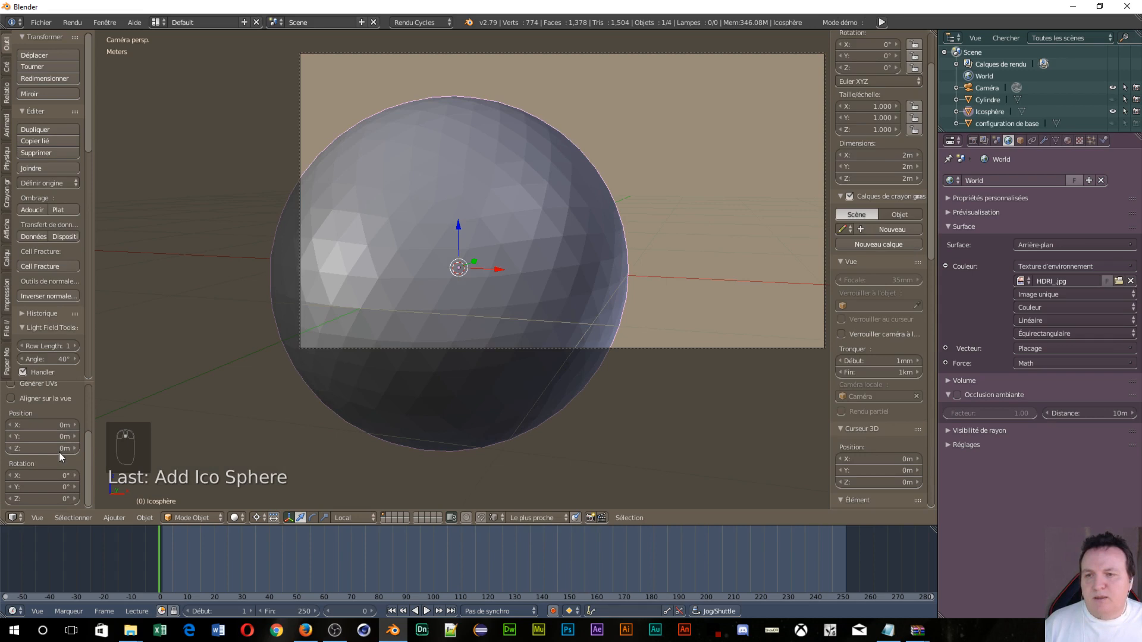
Add a Subdivision Surface modifier to the icosphere with 2 view subdivisions and apply it
left_click(1045, 141)
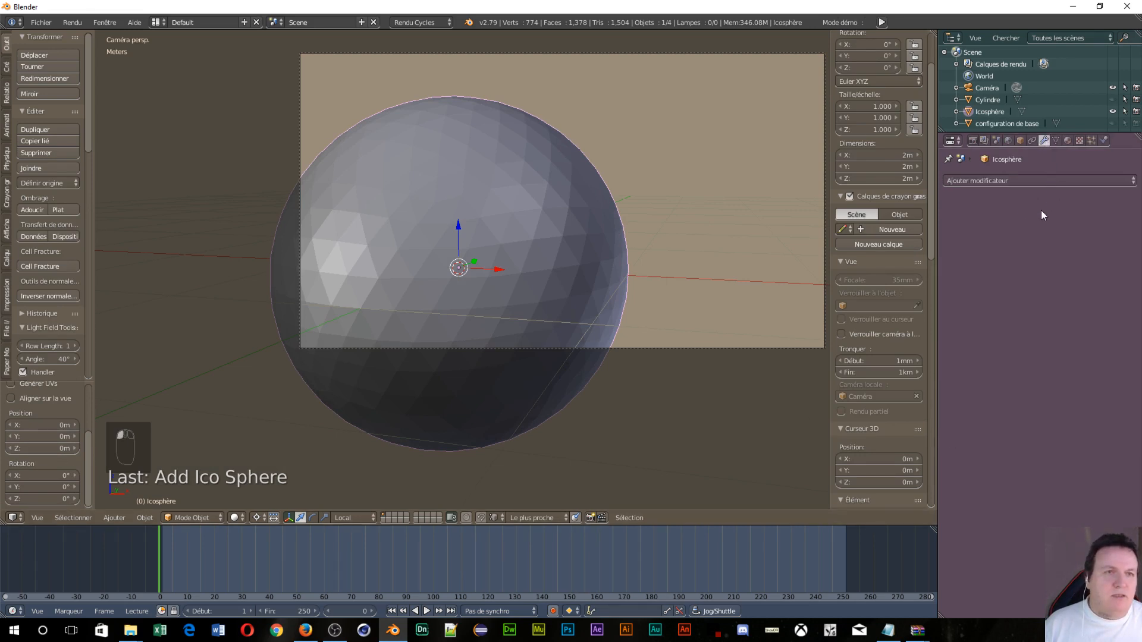
left_click(987, 181)
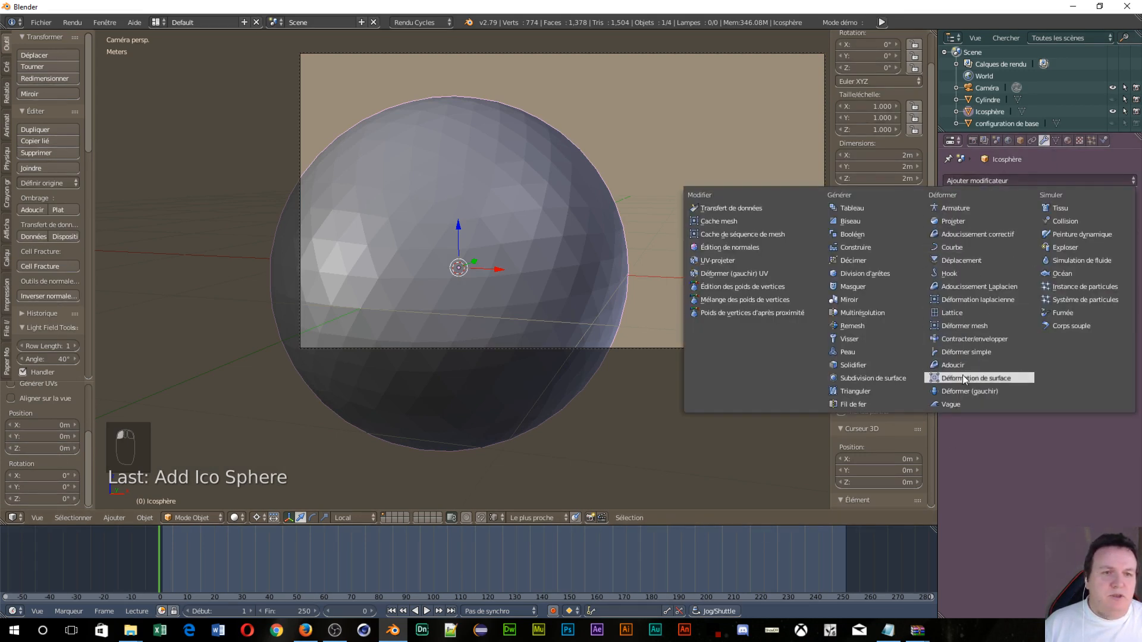
left_click(886, 380)
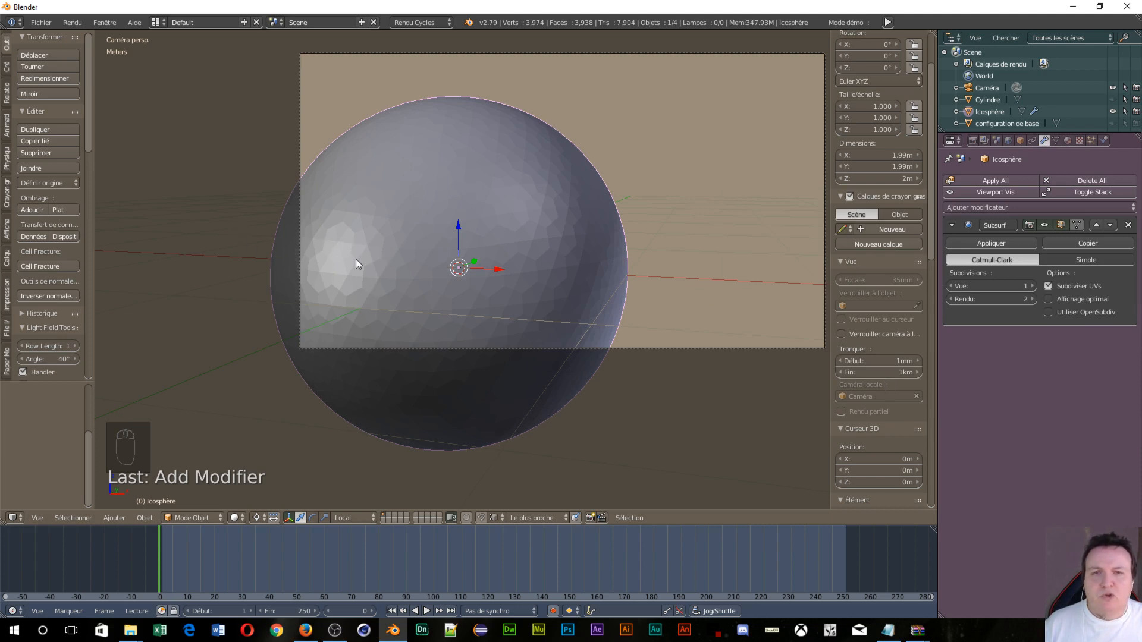
left_click(1026, 288)
left_click(1045, 381)
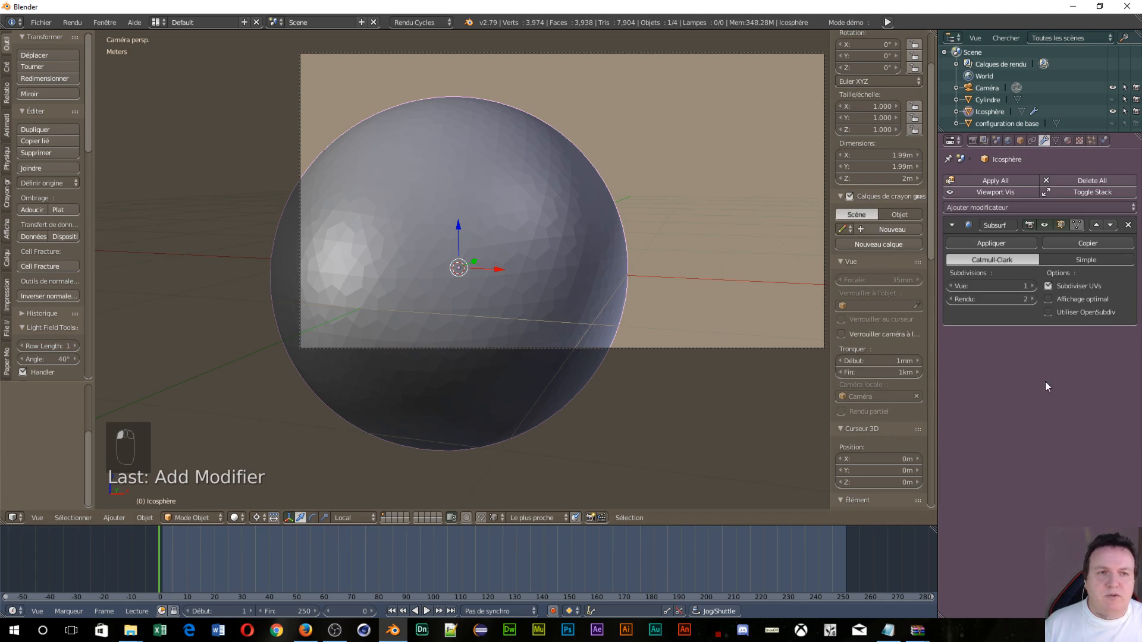
left_click(1032, 287)
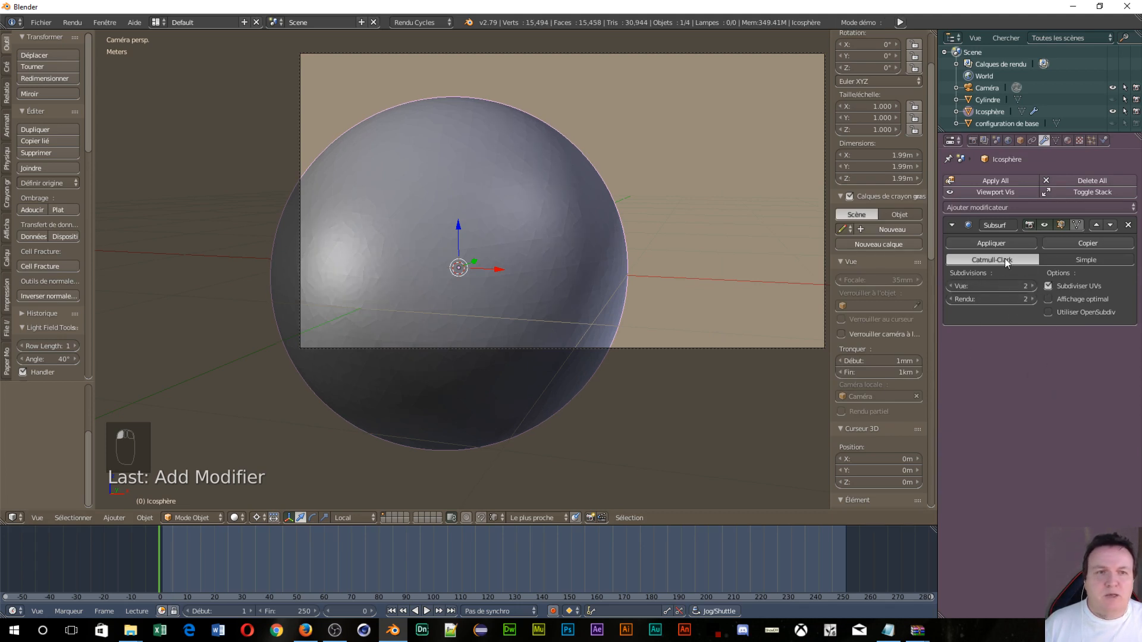
left_click(979, 244)
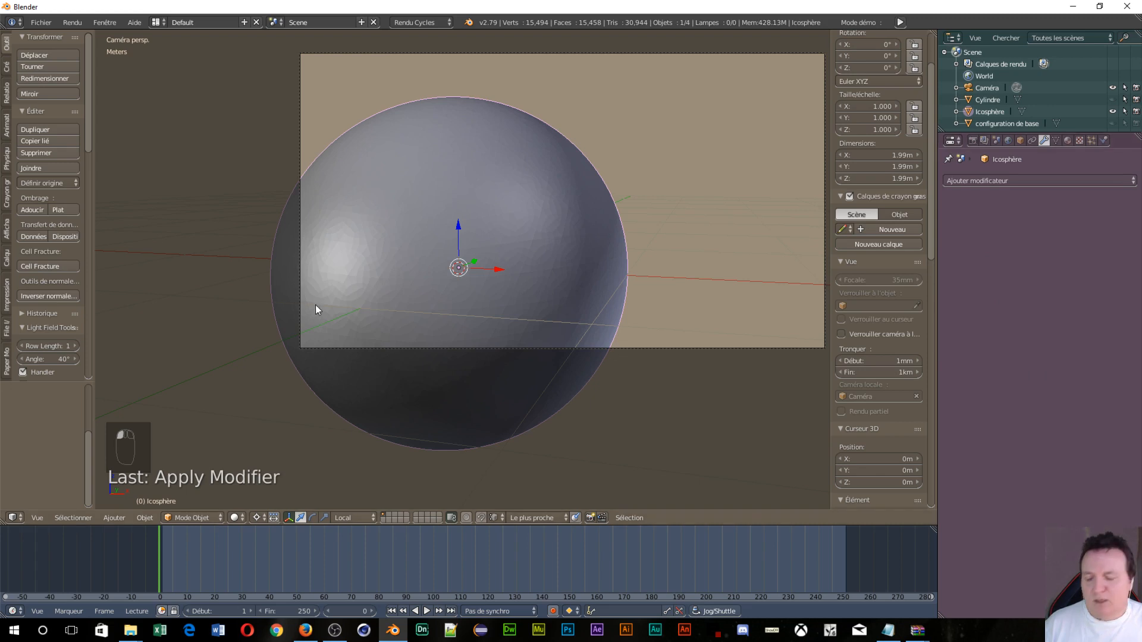
Put the icosphere in Edit Mode and set the mesh selection mode to Vertex
key("Tab")
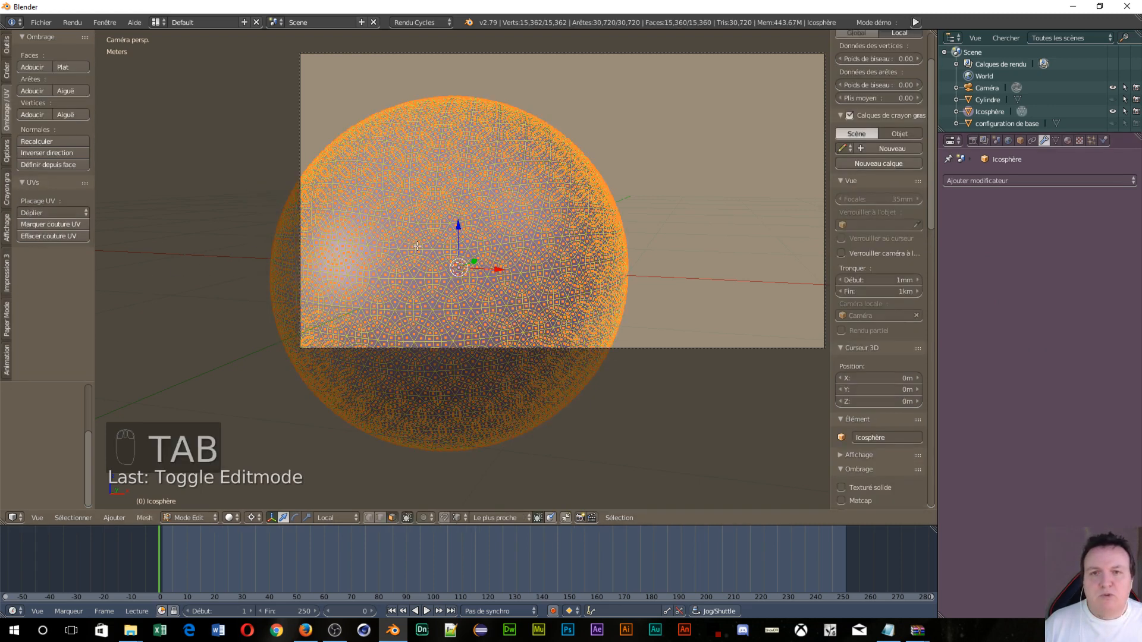
key("Tab")
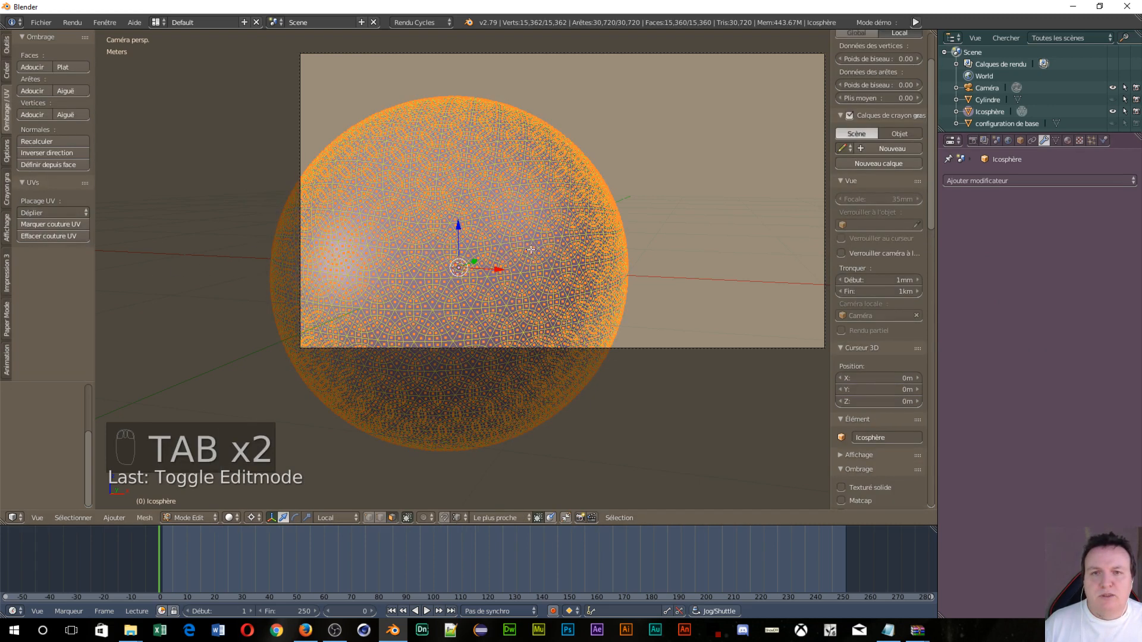
key("ctrl+Tab")
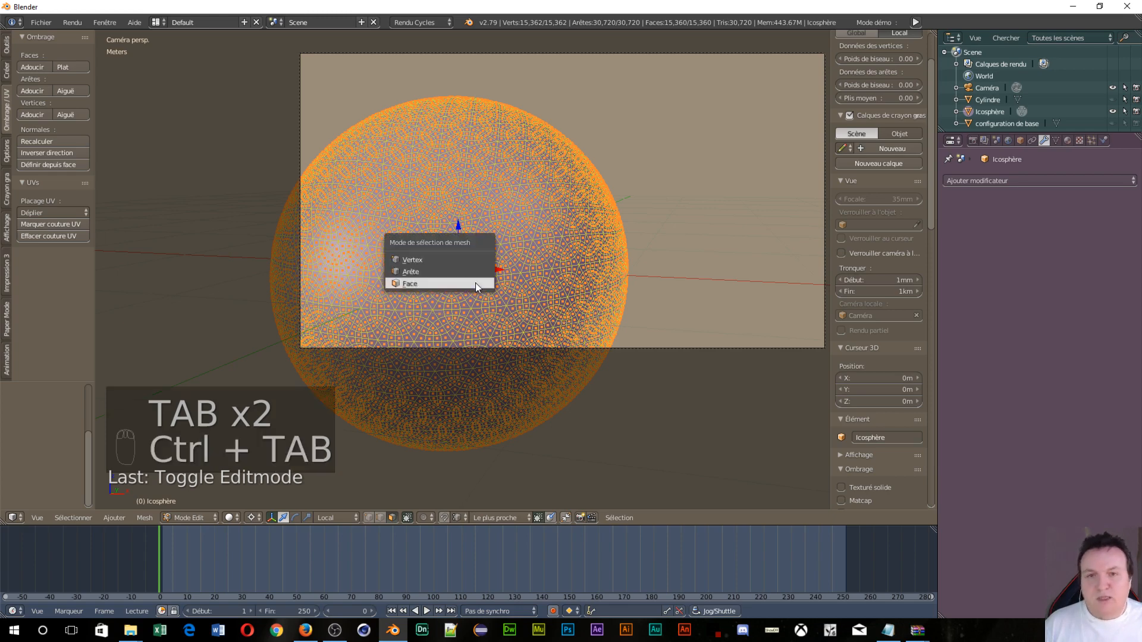
left_click(412, 263)
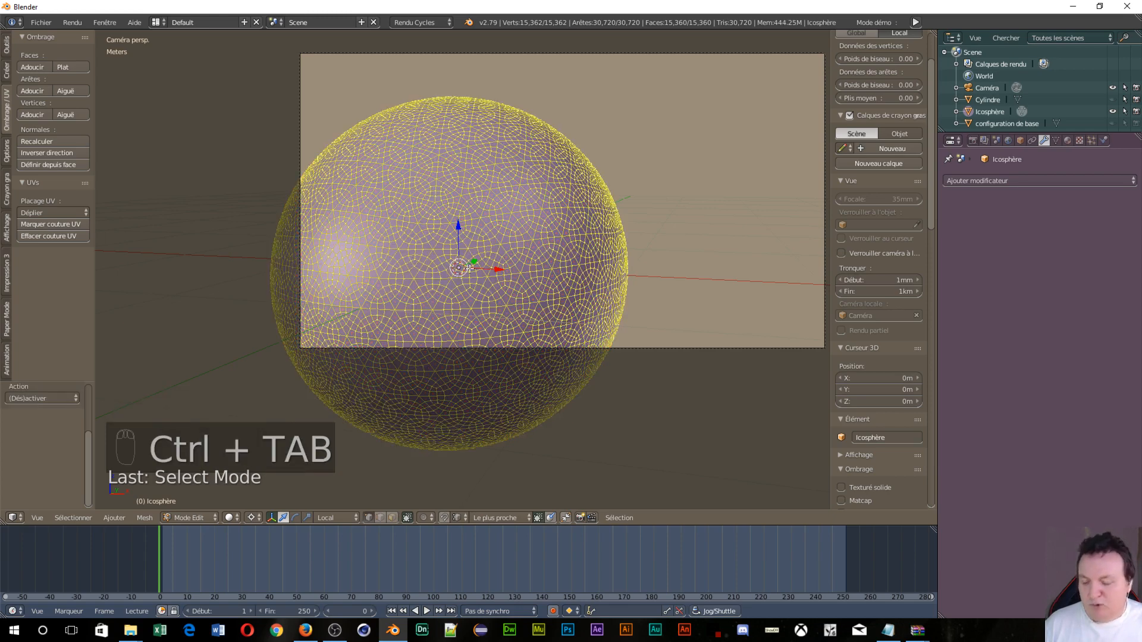
Clear the selection, pick two neighbouring six-edge vertices on the icosphere, and select all similar vertices by number of connected edges
key("a")
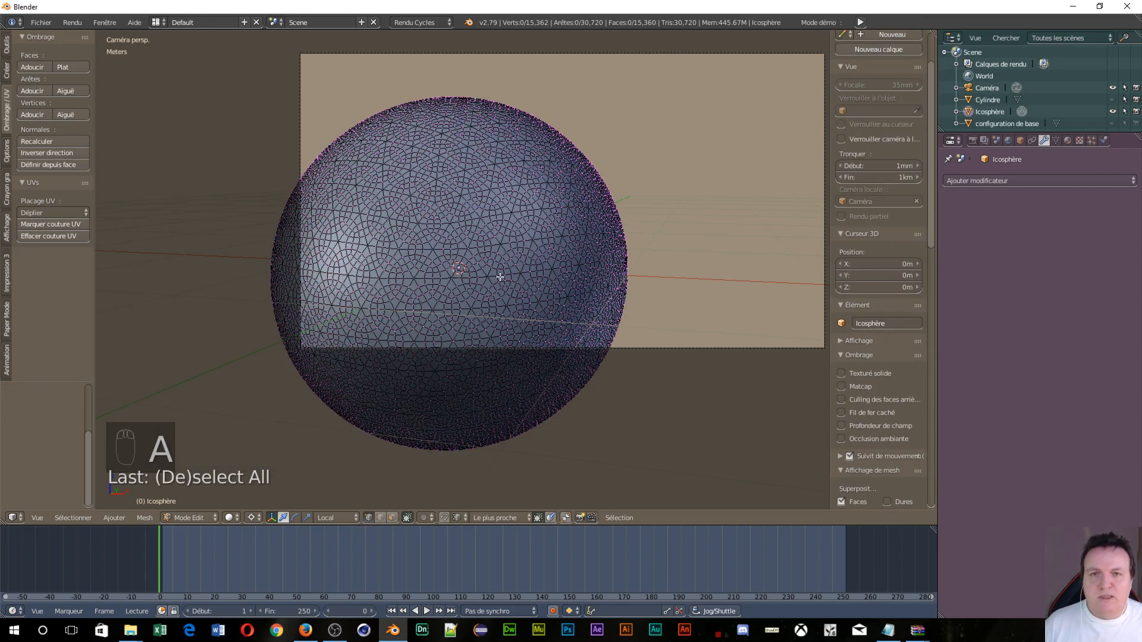
scroll(500, 277, "up", 4)
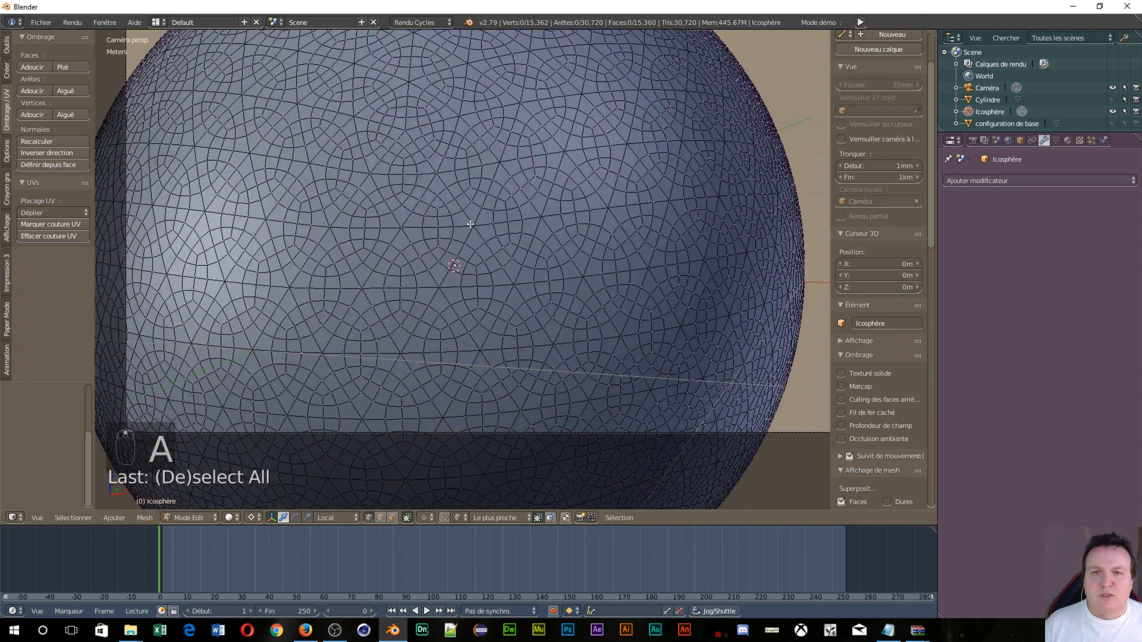
right_click(472, 225)
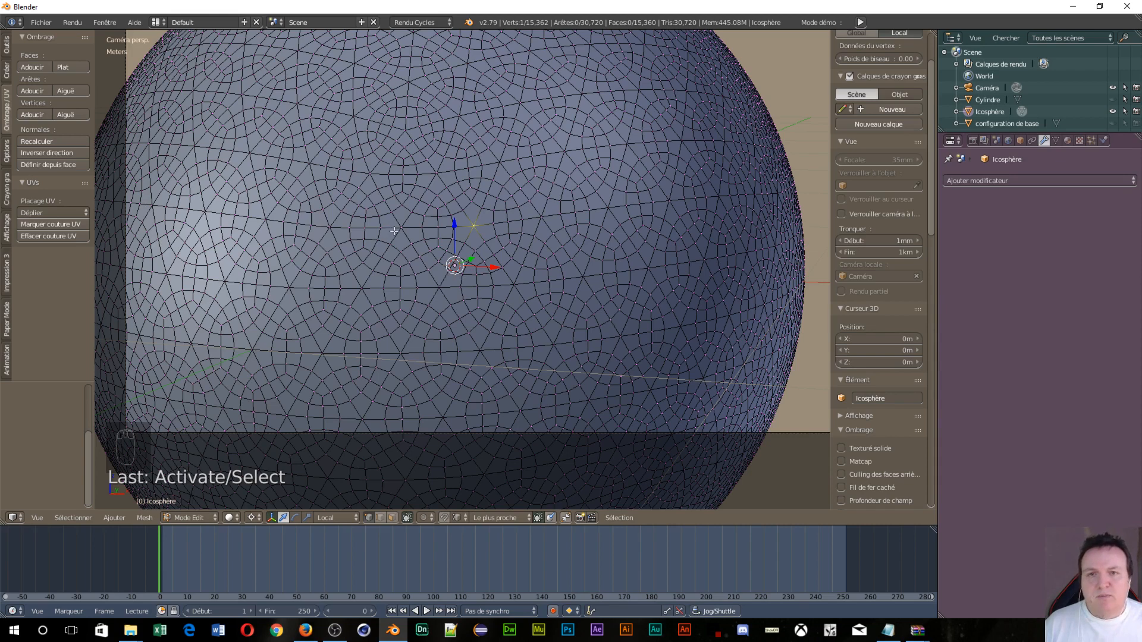
right_click(326, 229, "shift")
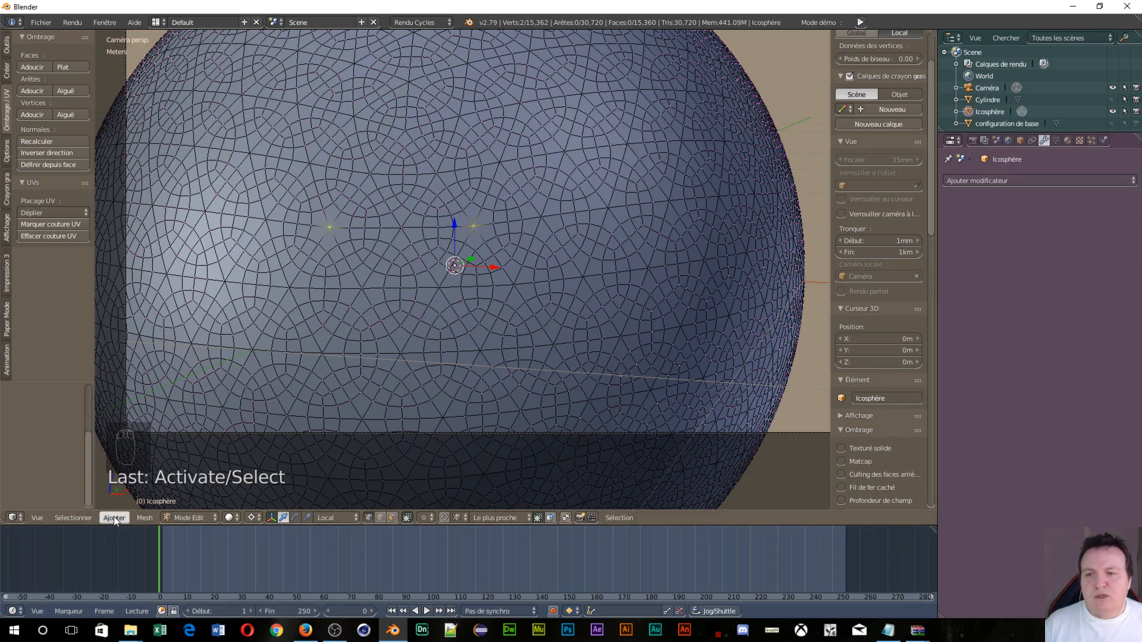
left_click(87, 518)
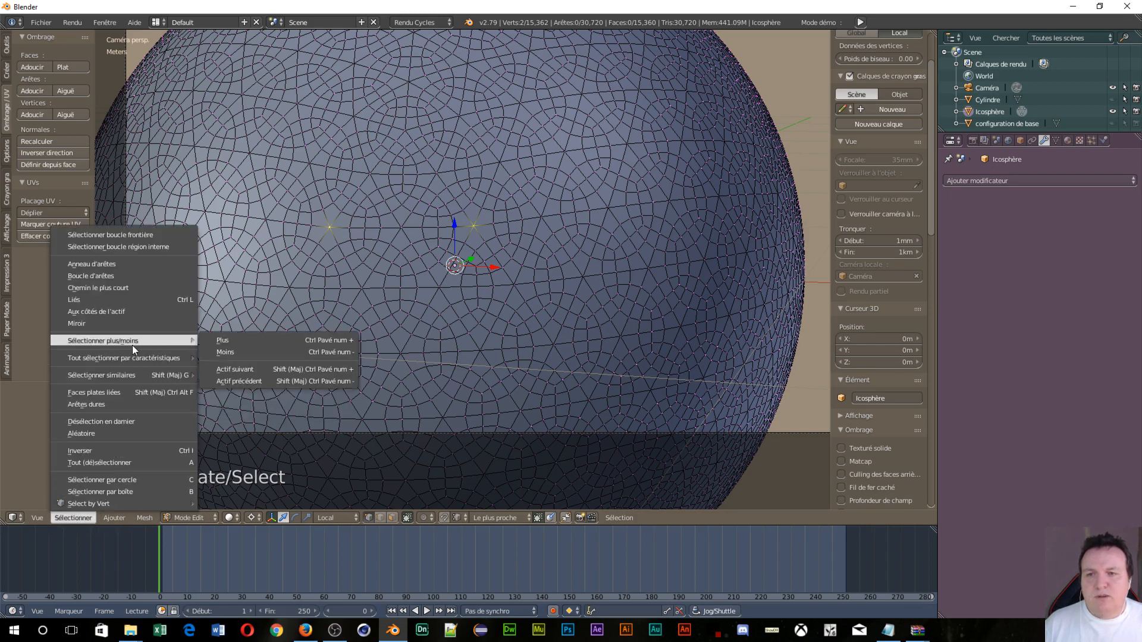
mouse_move(120, 369)
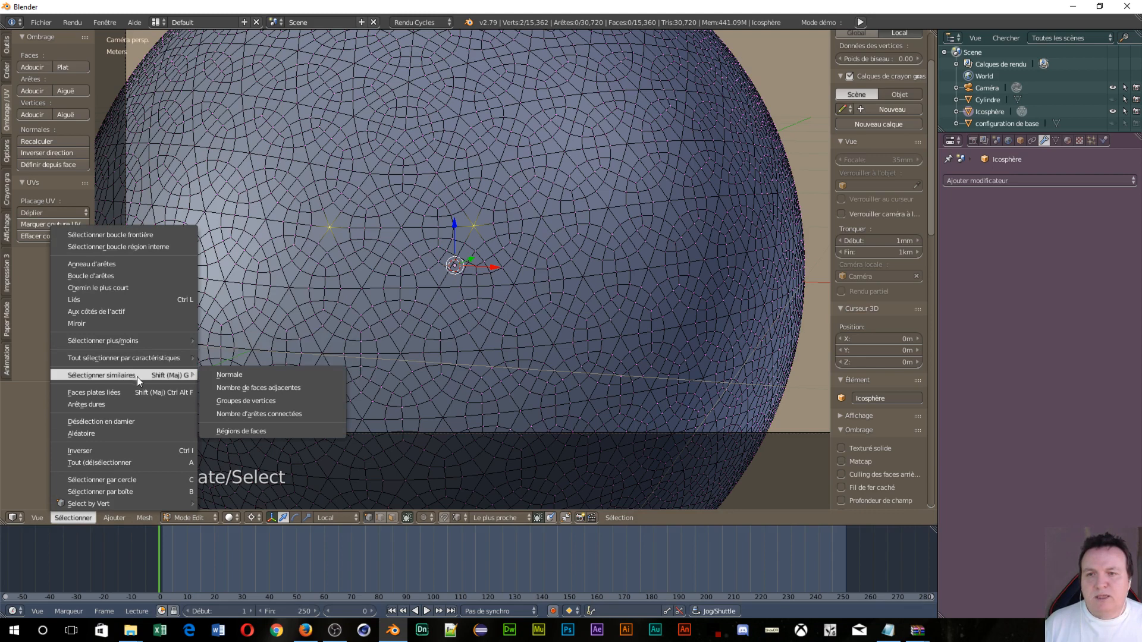
left_click(267, 417)
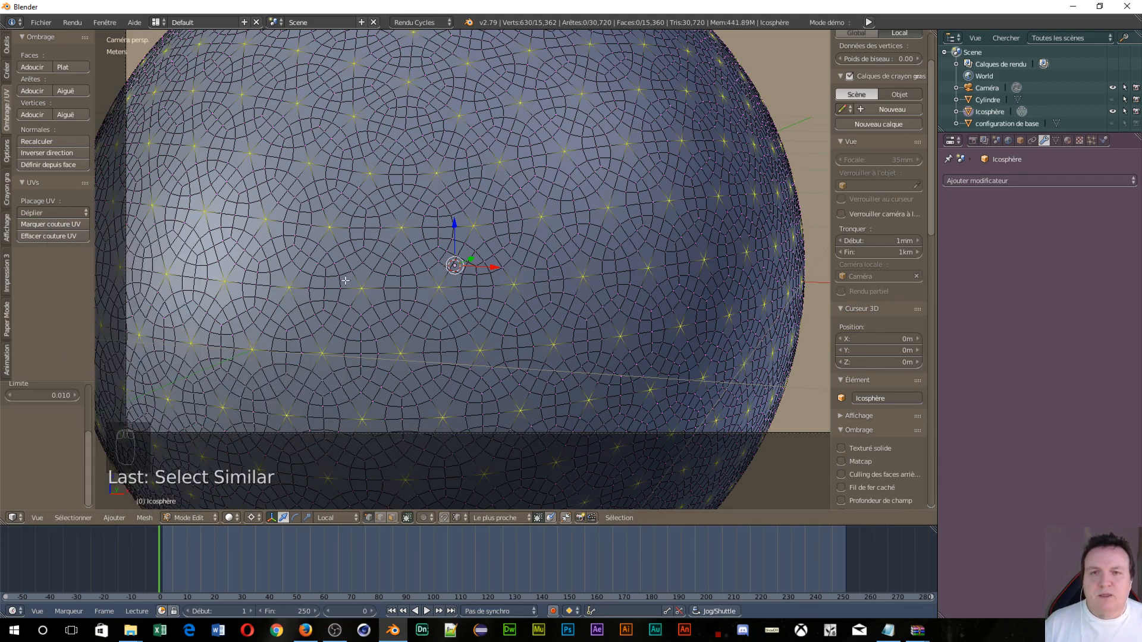
Grow the vertex selection once so it includes the faces around each selected vertex
scroll(343, 283, "down", 5)
middle_click_drag(342, 283, 399, 264)
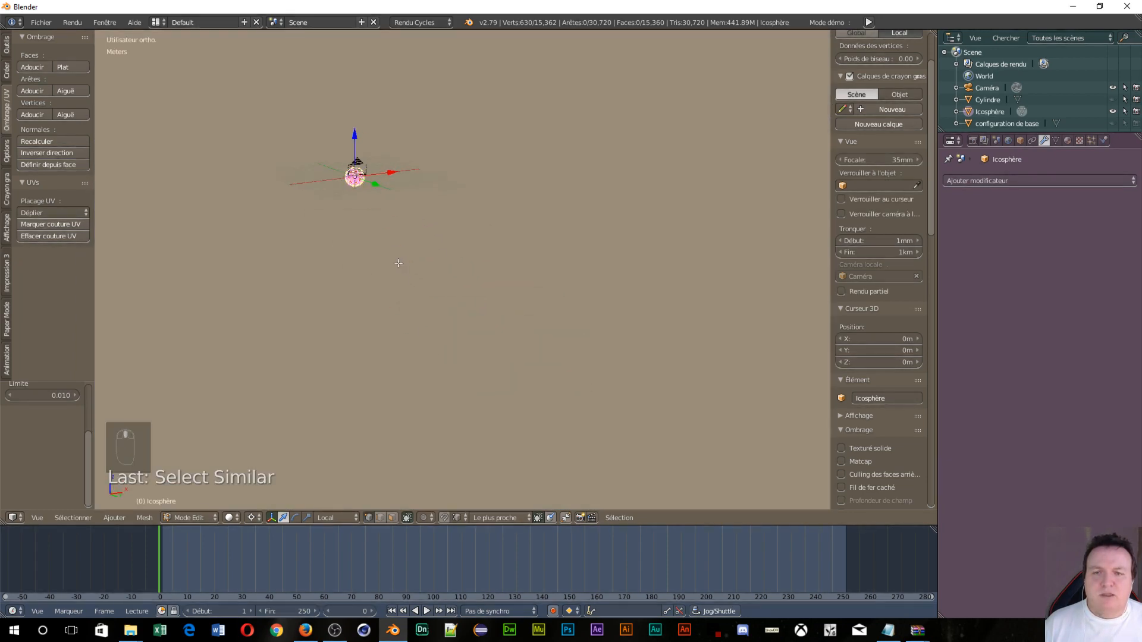
key("KP_0")
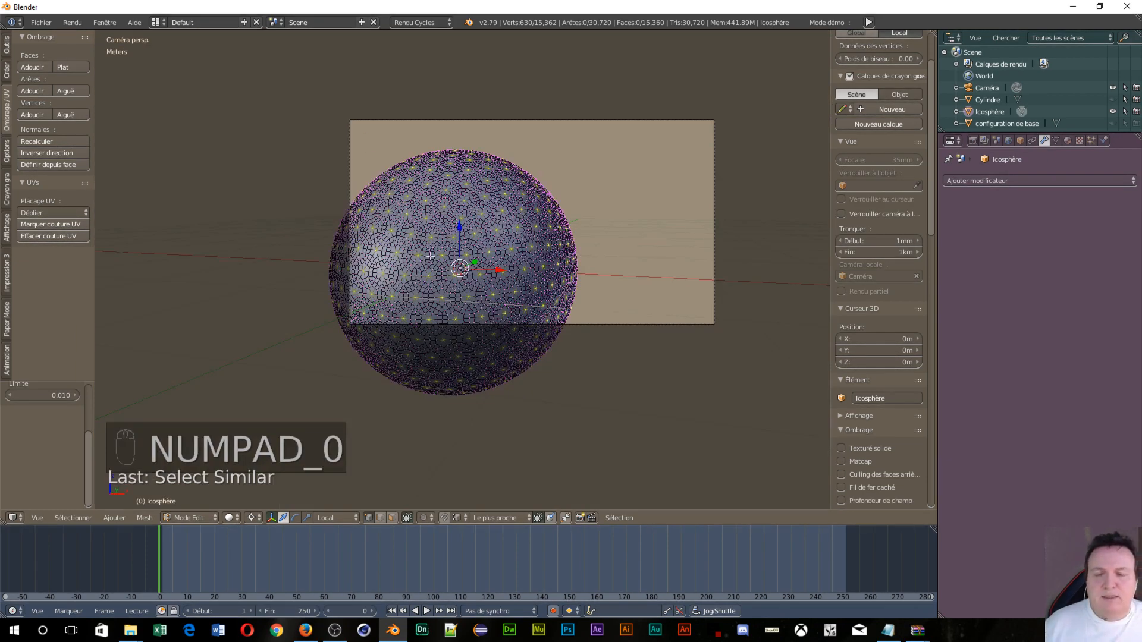
scroll(340, 210, "up", 8)
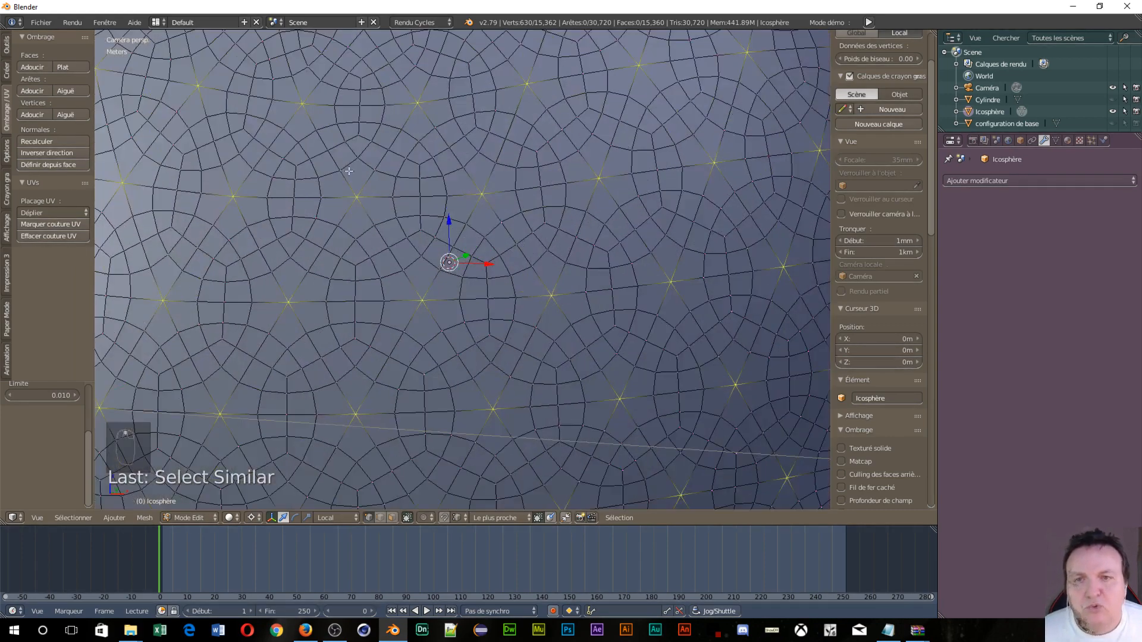
scroll(235, 186, "down", 3)
scroll(234, 186, "up", 7)
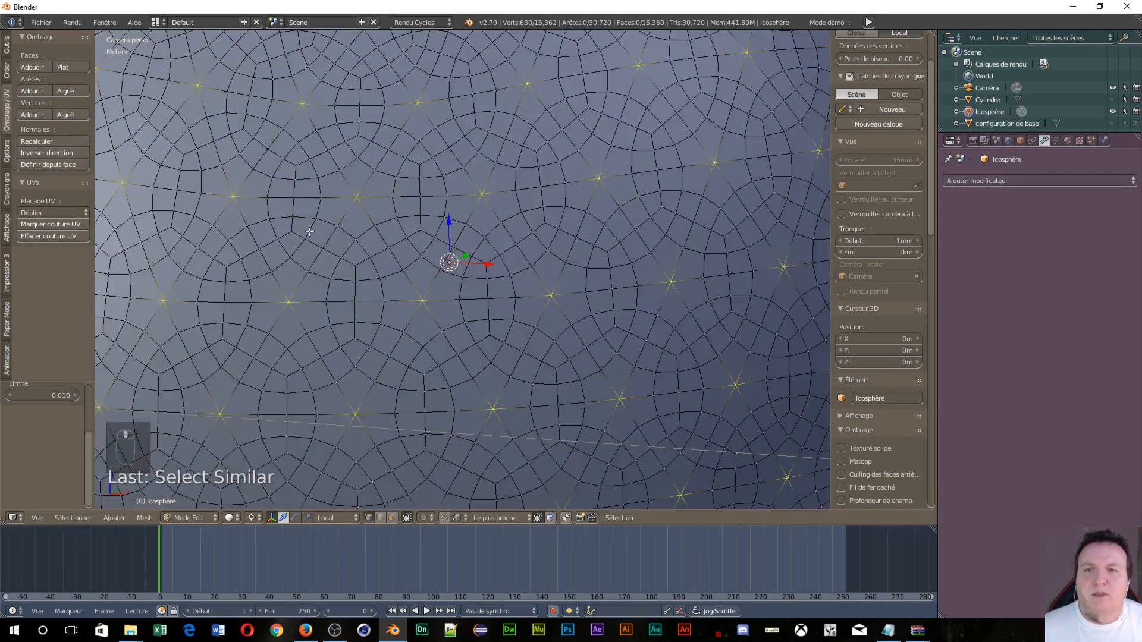
scroll(309, 232, "down", 5)
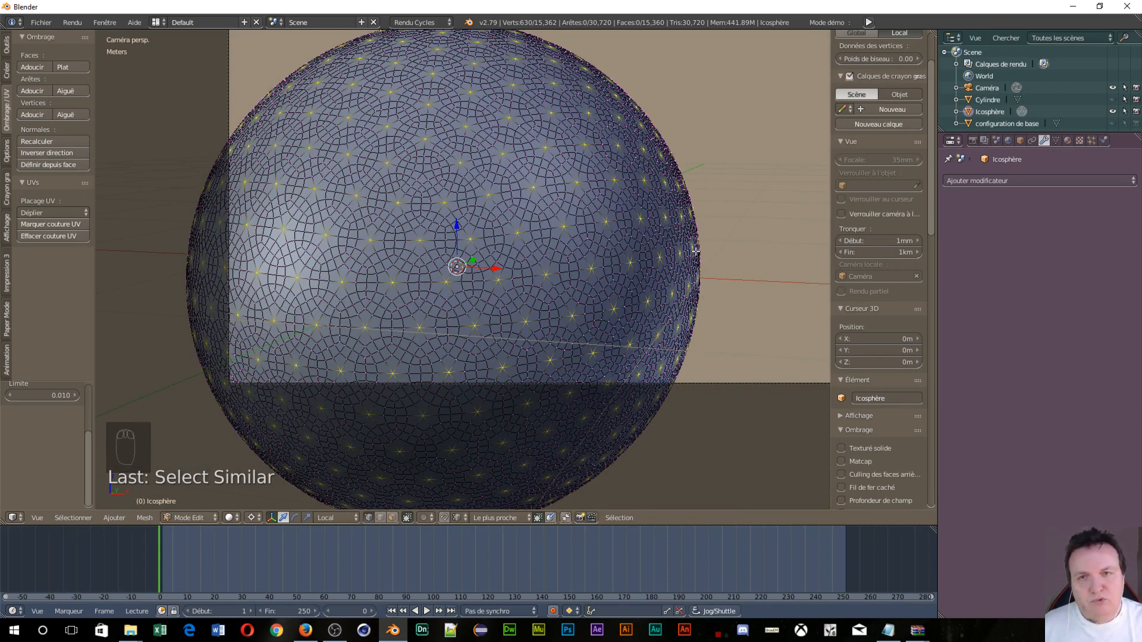
key("ctrl+KP_Add")
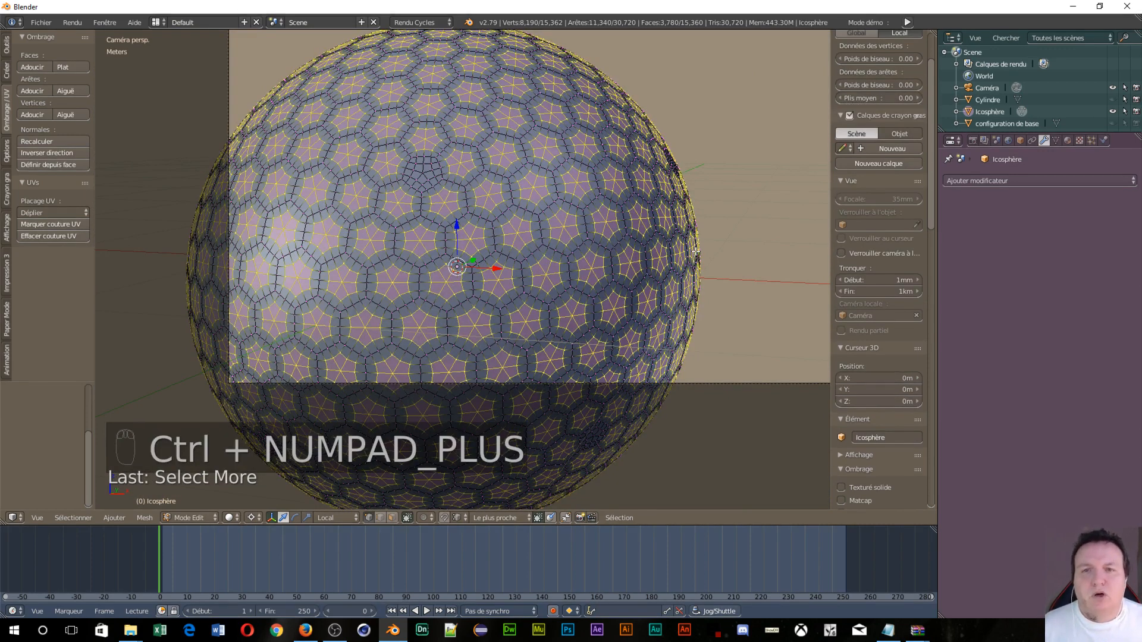
key("ctrl+KP_Add")
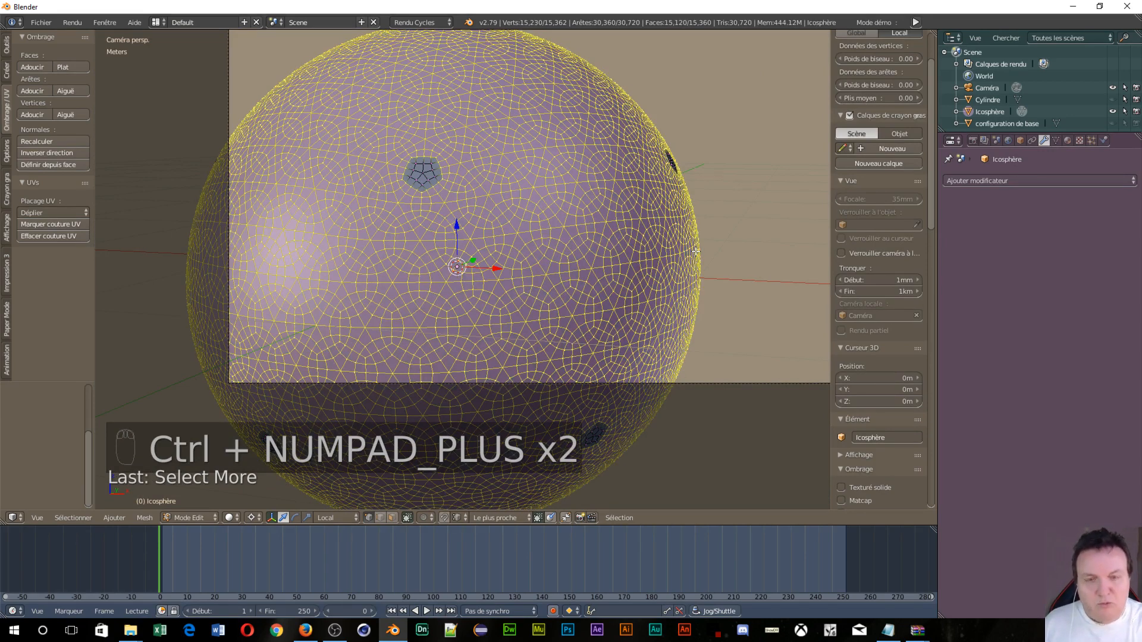
key("ctrl+KP_Subtract")
key("ctrl+z")
key("ctrl+z")
key("ctrl+z")
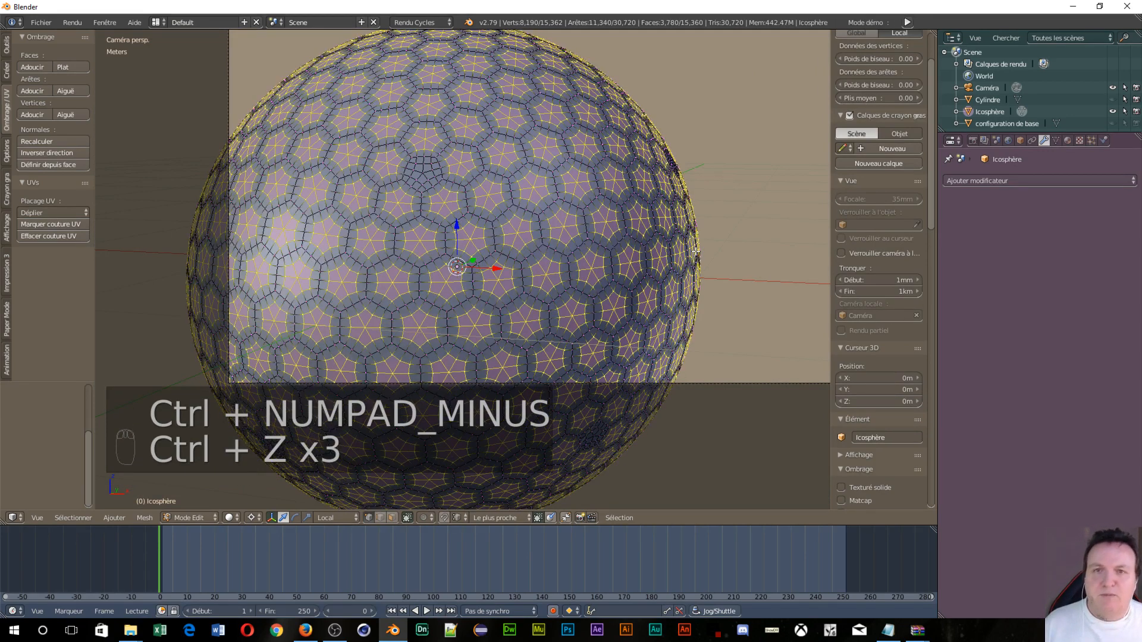
Round the selected face groups into circles with the LoopTools Circle operation
scroll(456, 252, "up", 1)
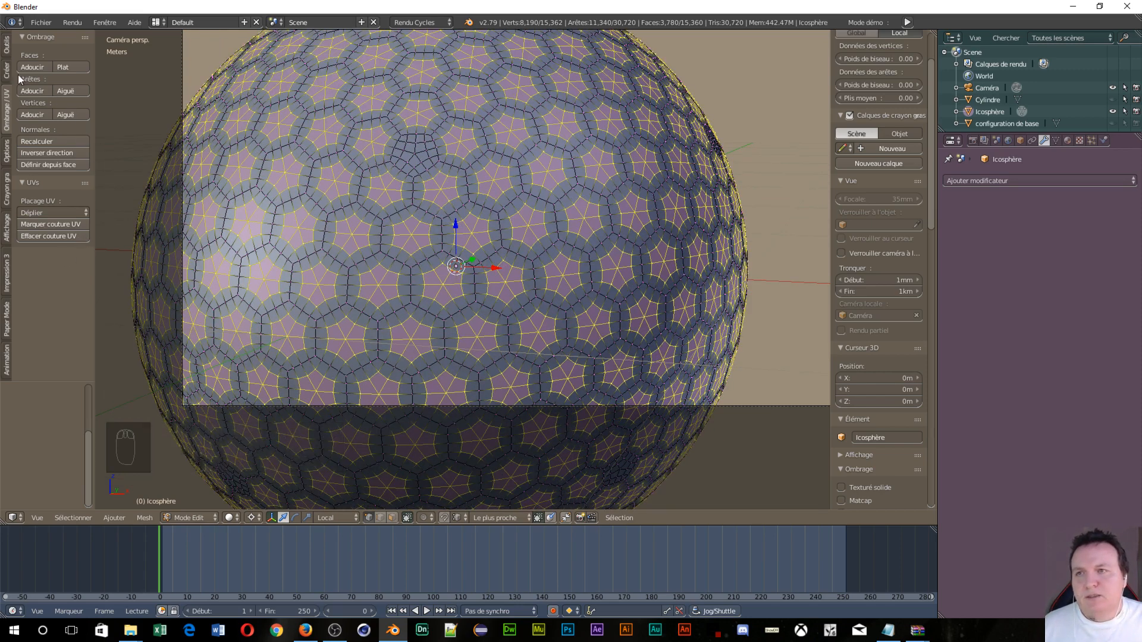
left_click(7, 52)
scroll(50, 294, "down", 6)
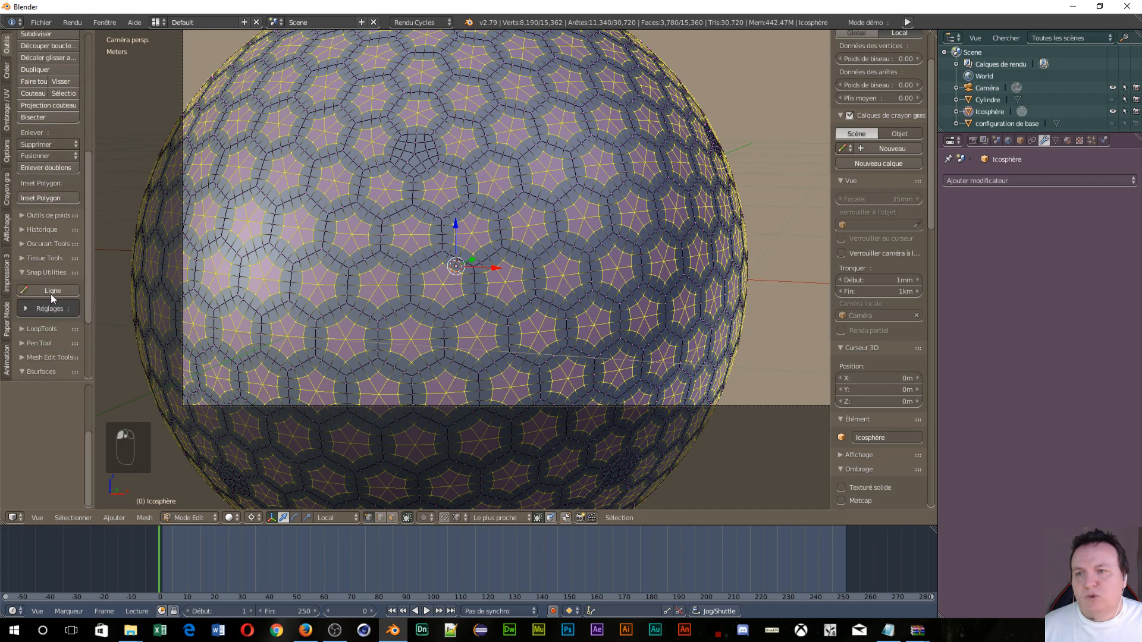
scroll(23, 215, "down", 5)
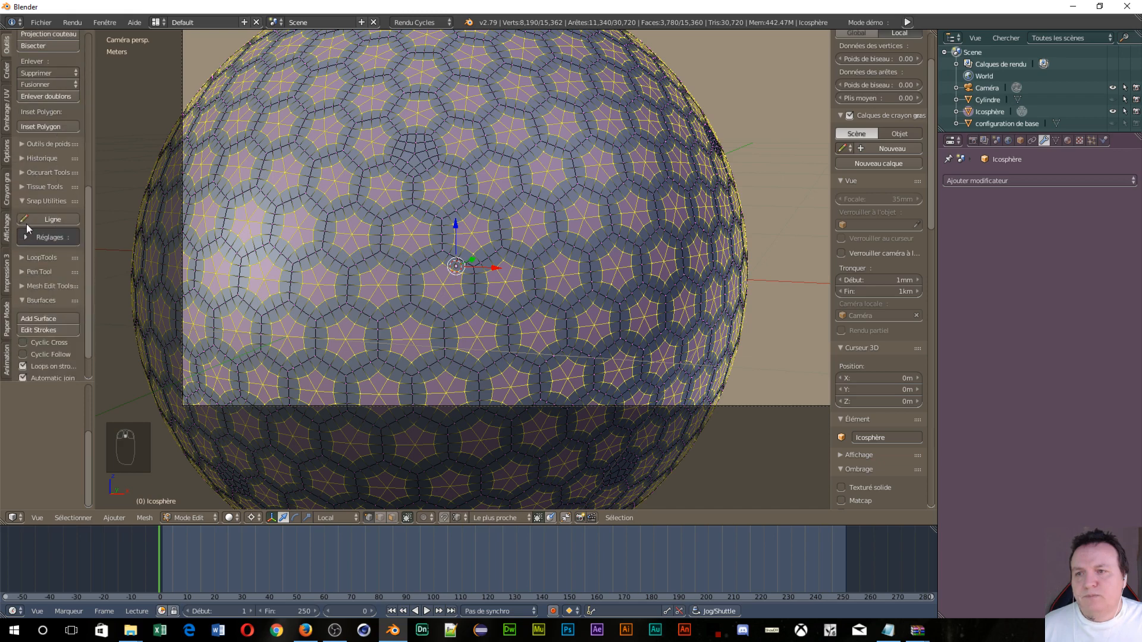
left_click(23, 218)
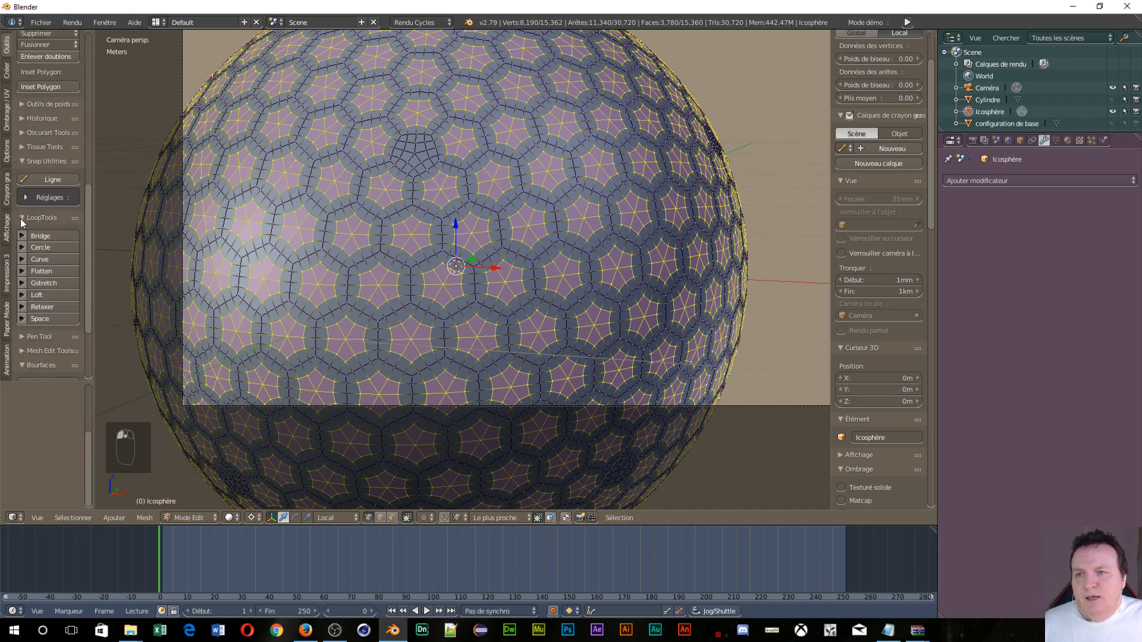
left_click(48, 249)
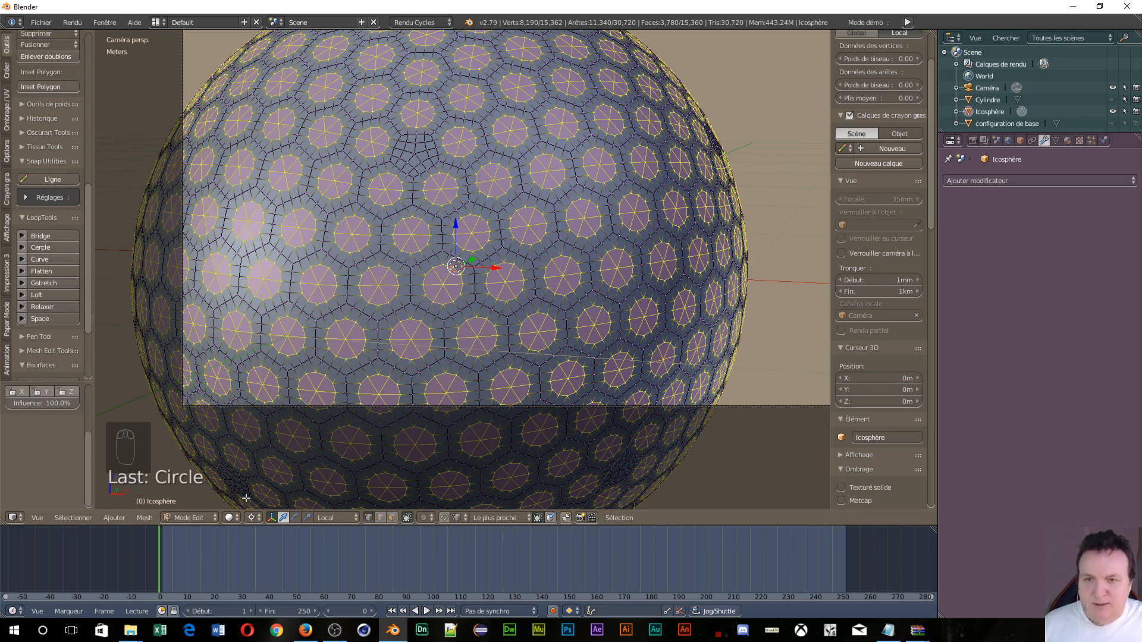
Set the pivot point to Individual Origins and scale the circular face groups up by about 1.42
left_click(257, 519)
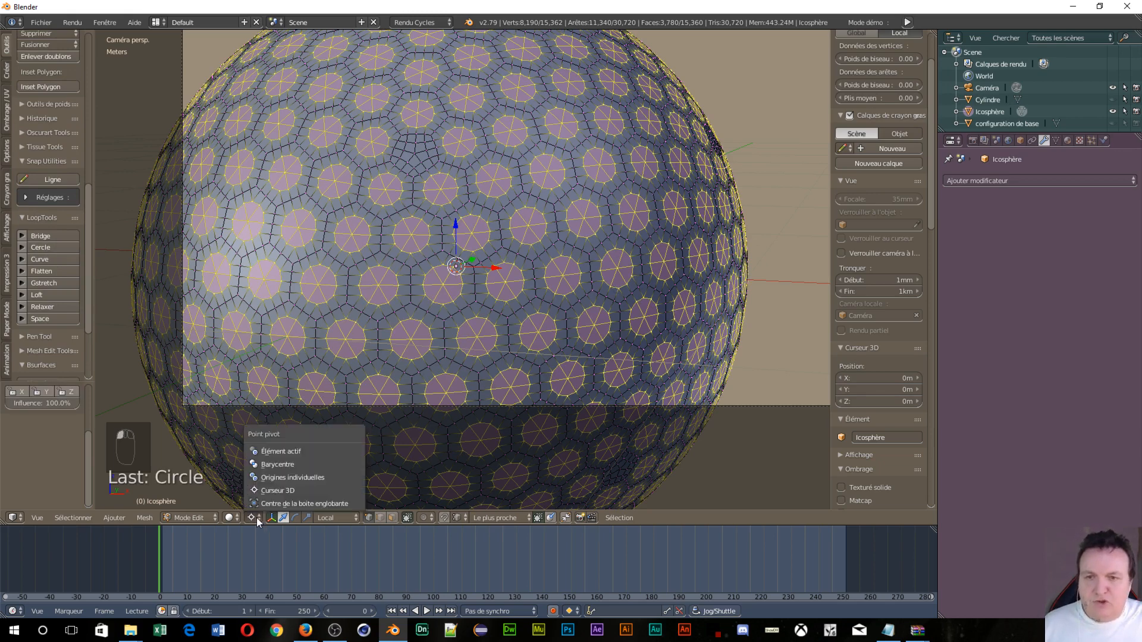
left_click(273, 480)
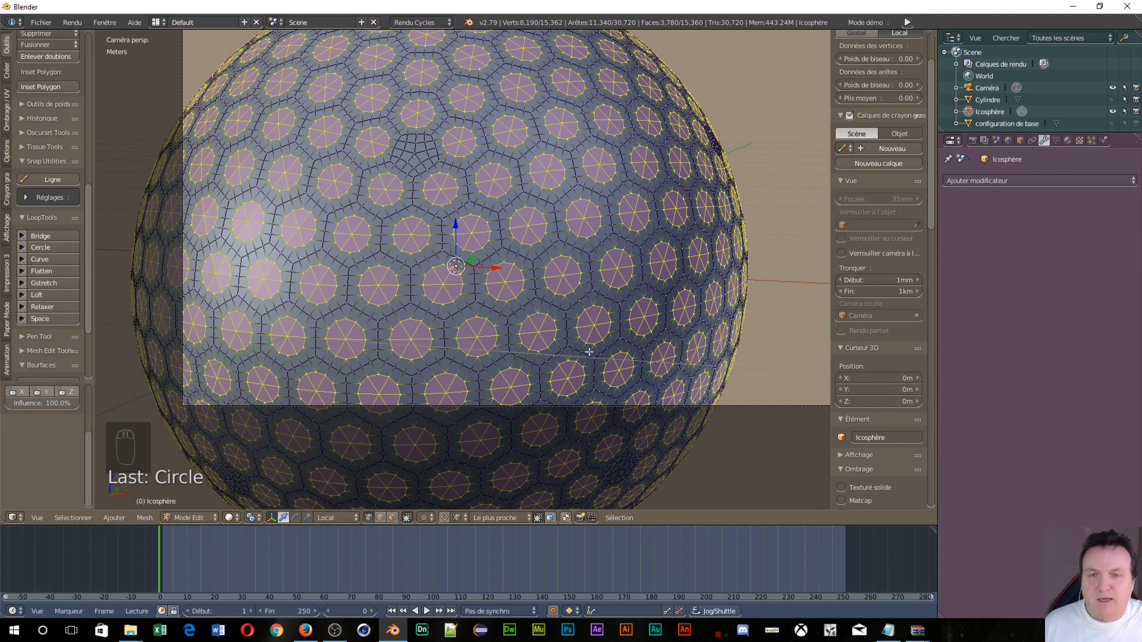
key("s")
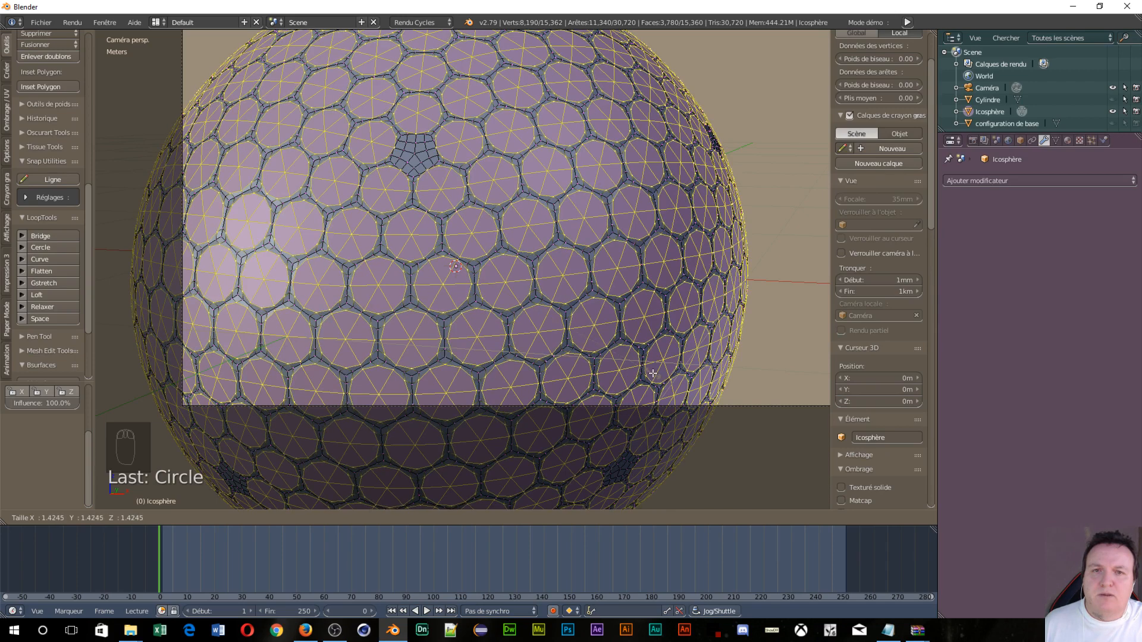
left_click(653, 373)
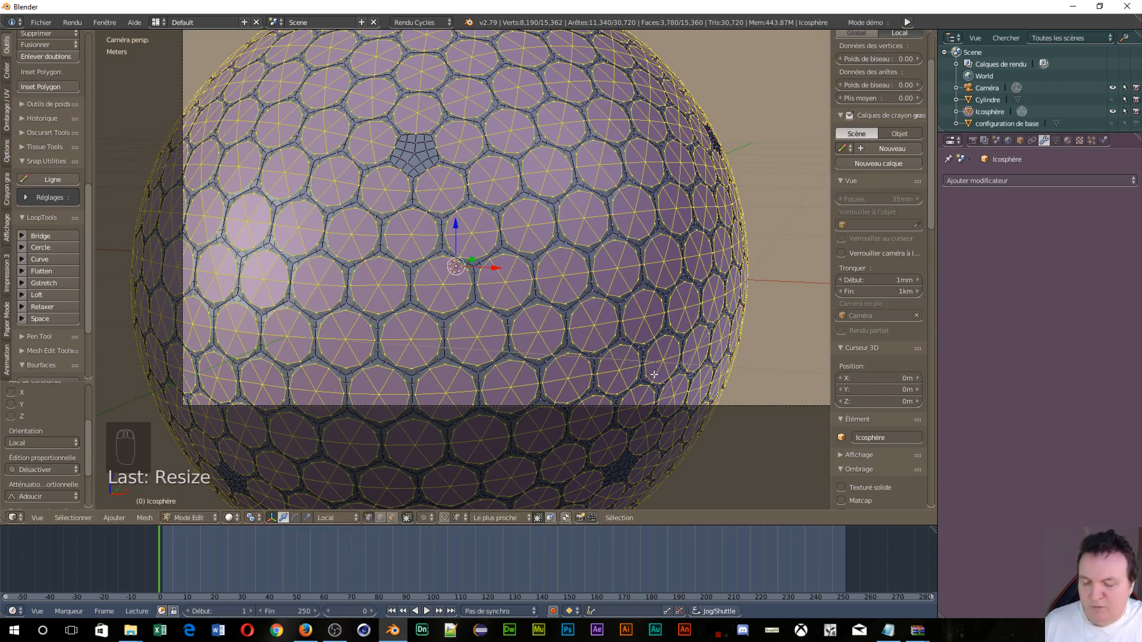
Inset the circular faces with about 4.67 mm thickness and -7.10 mm depth, and shrink them around their individual origins
key("i")
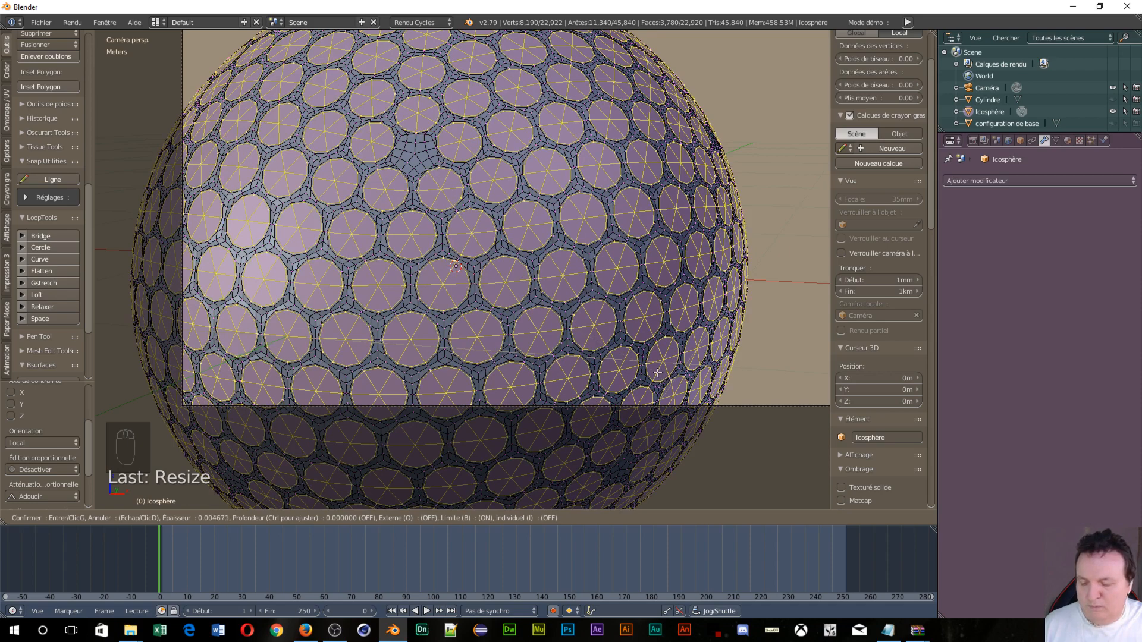
key("ctrl")
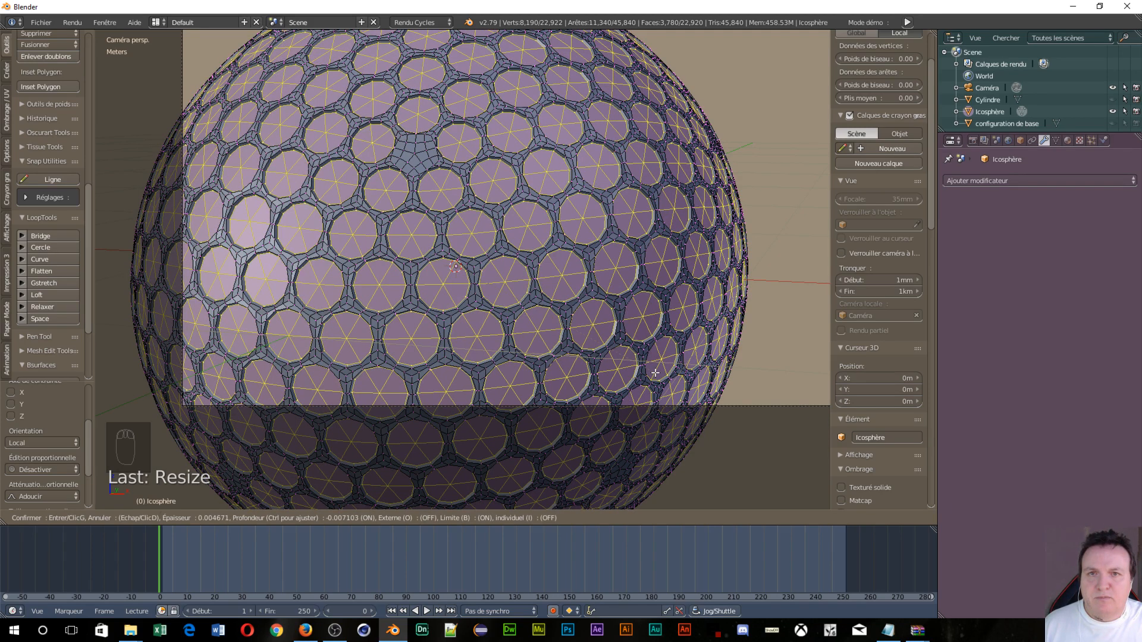
left_click(654, 372)
key("s")
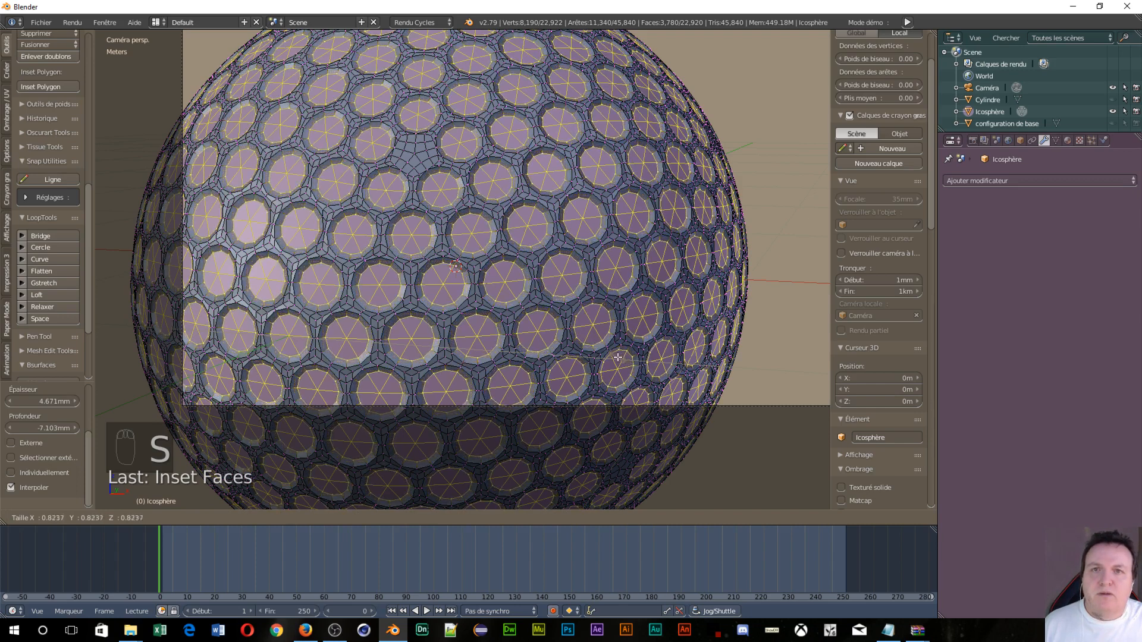
left_click(579, 340)
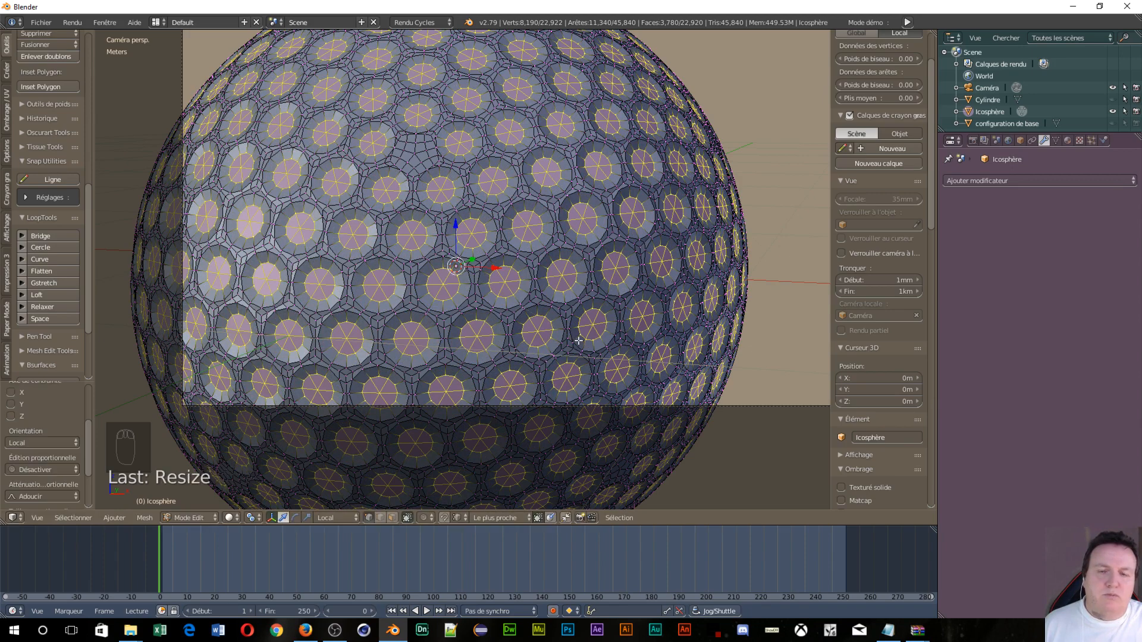
Return the dimpled icosphere to Object Mode and add a Subdivision Surface modifier with 2 view subdivisions
key("KP_5")
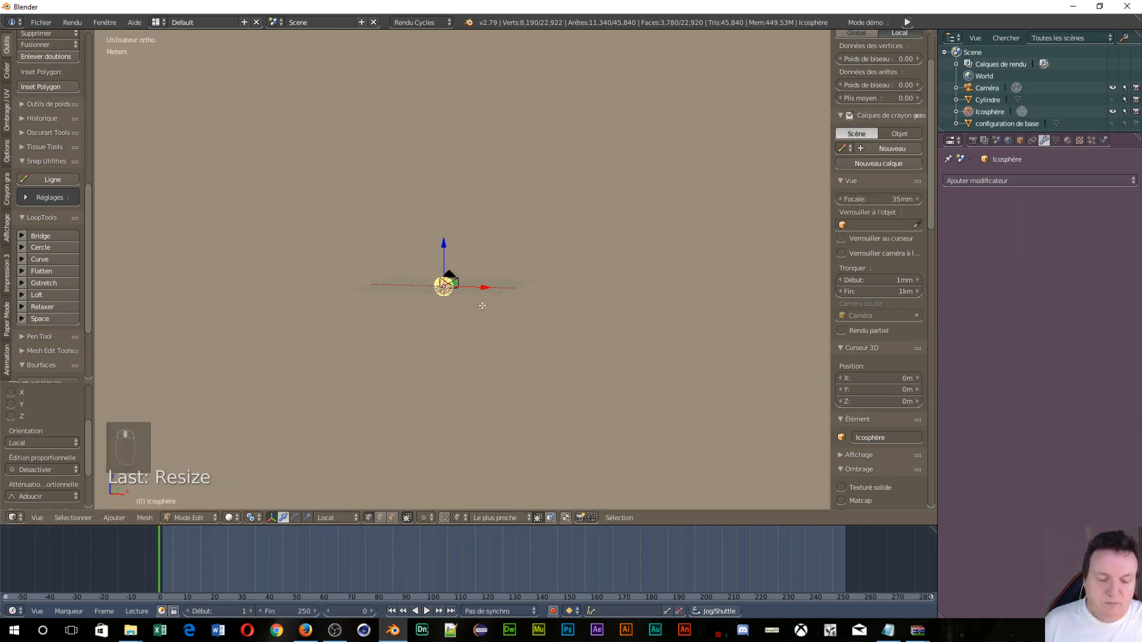
key("KP_0")
scroll(487, 201, "down", 4)
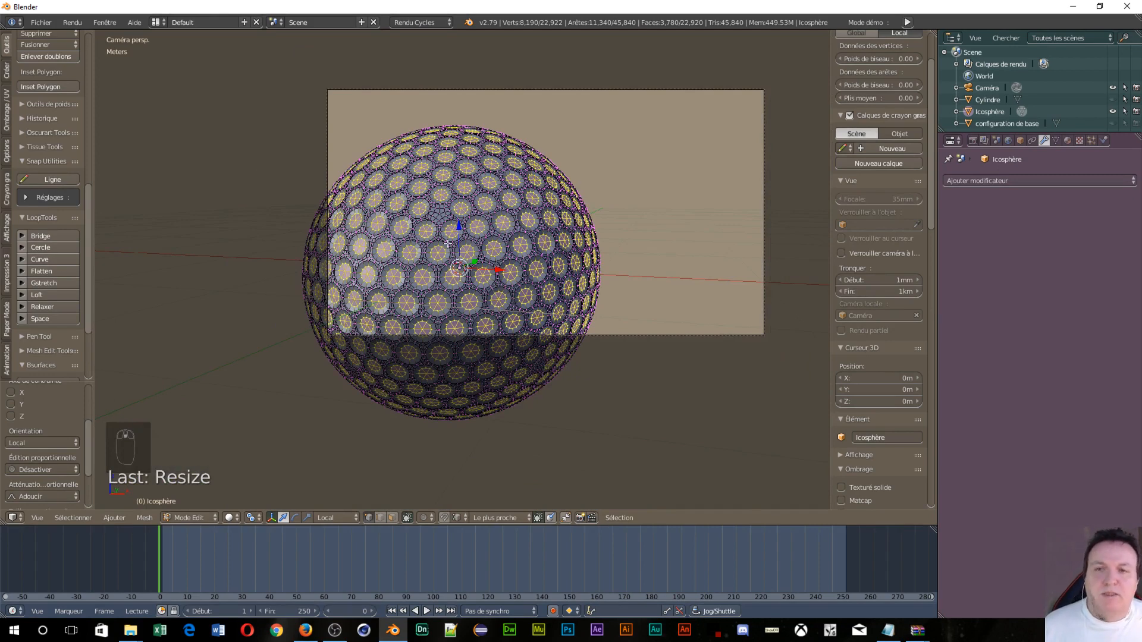
key("Tab")
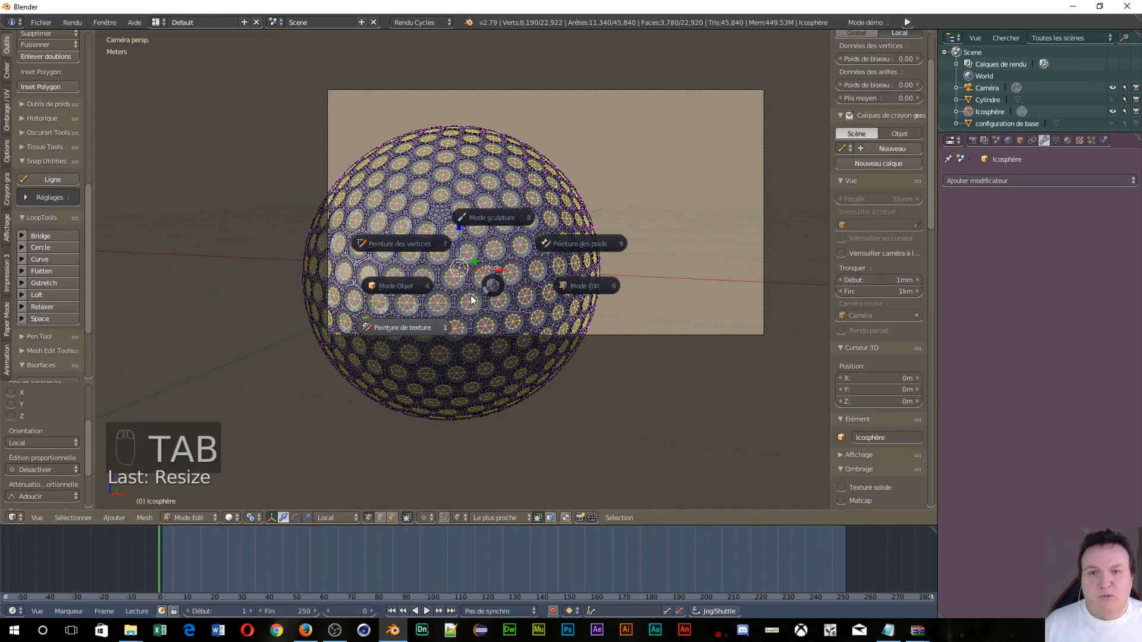
left_click(405, 283)
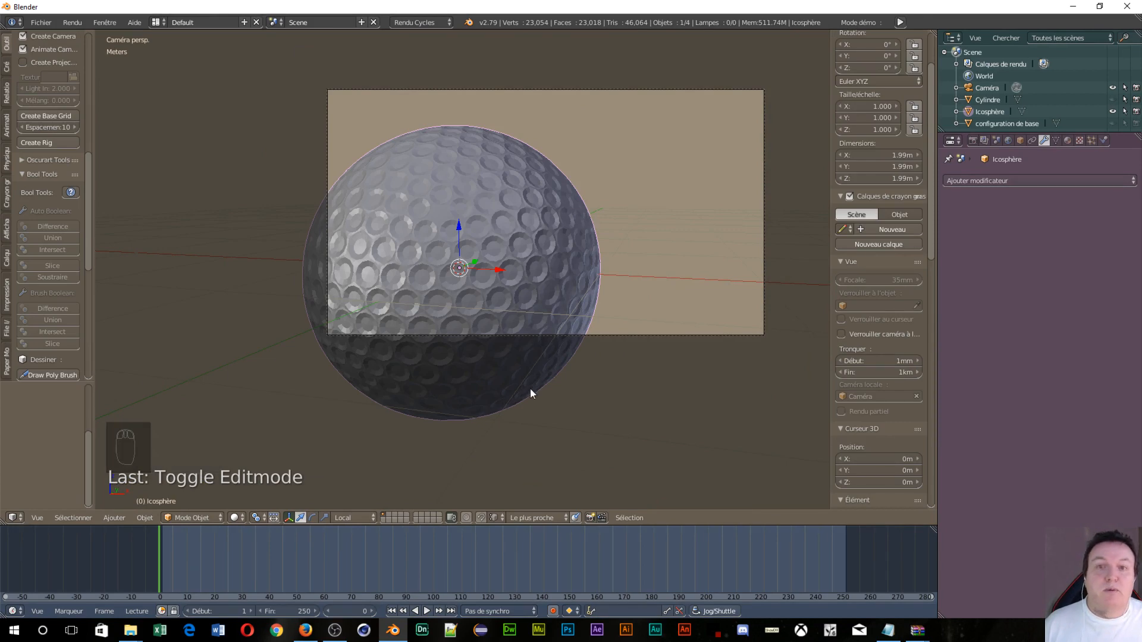
left_click(1004, 182)
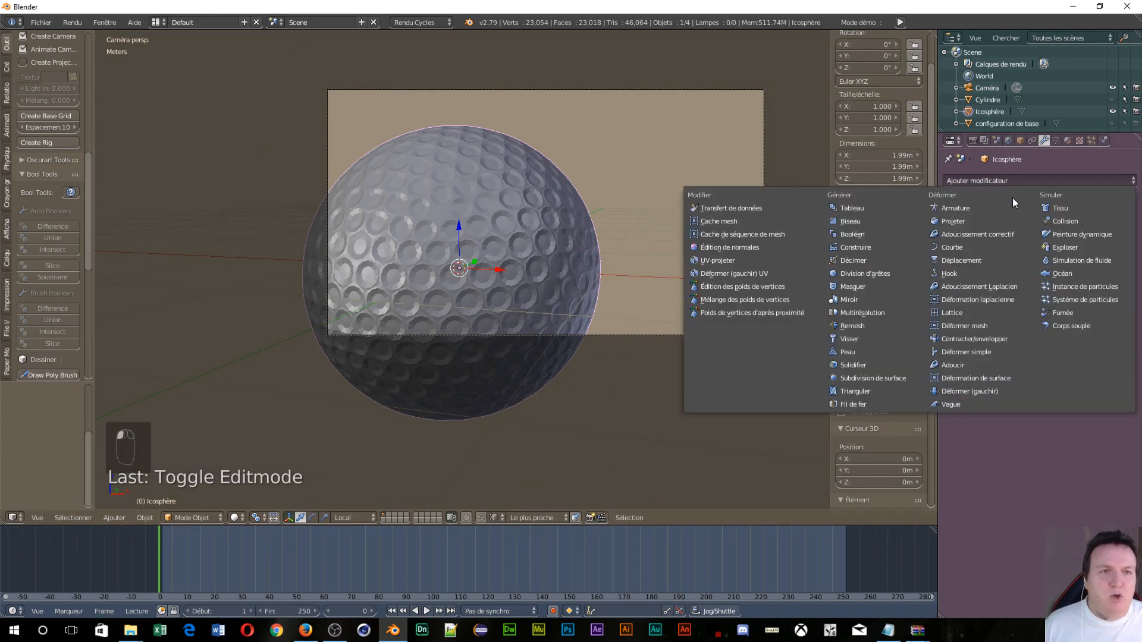
left_click(883, 374)
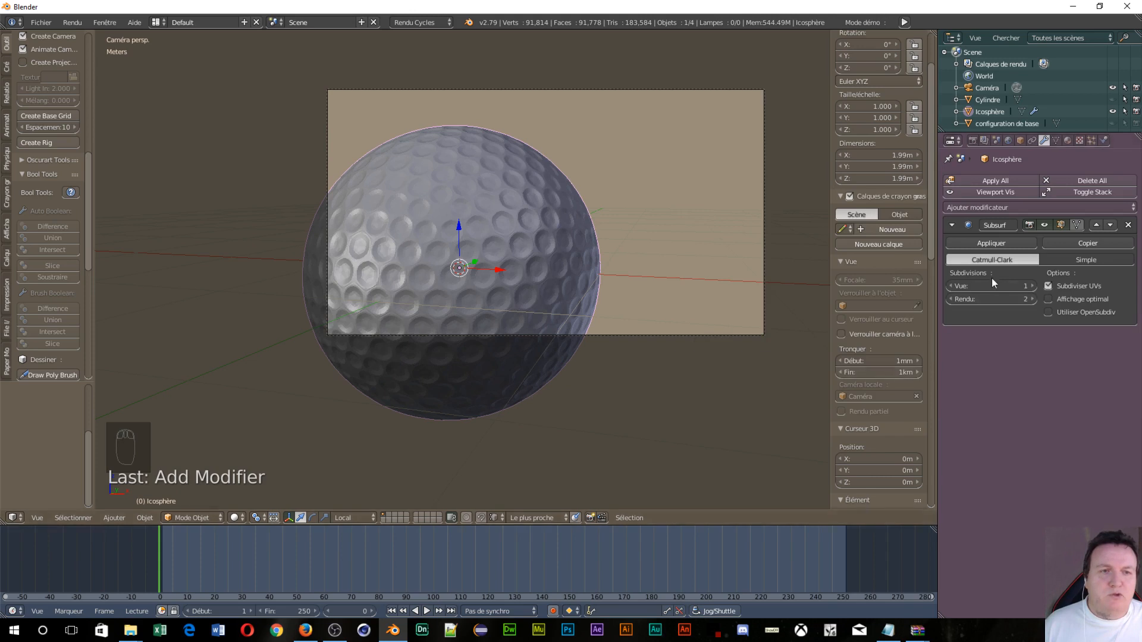
left_click(1033, 284)
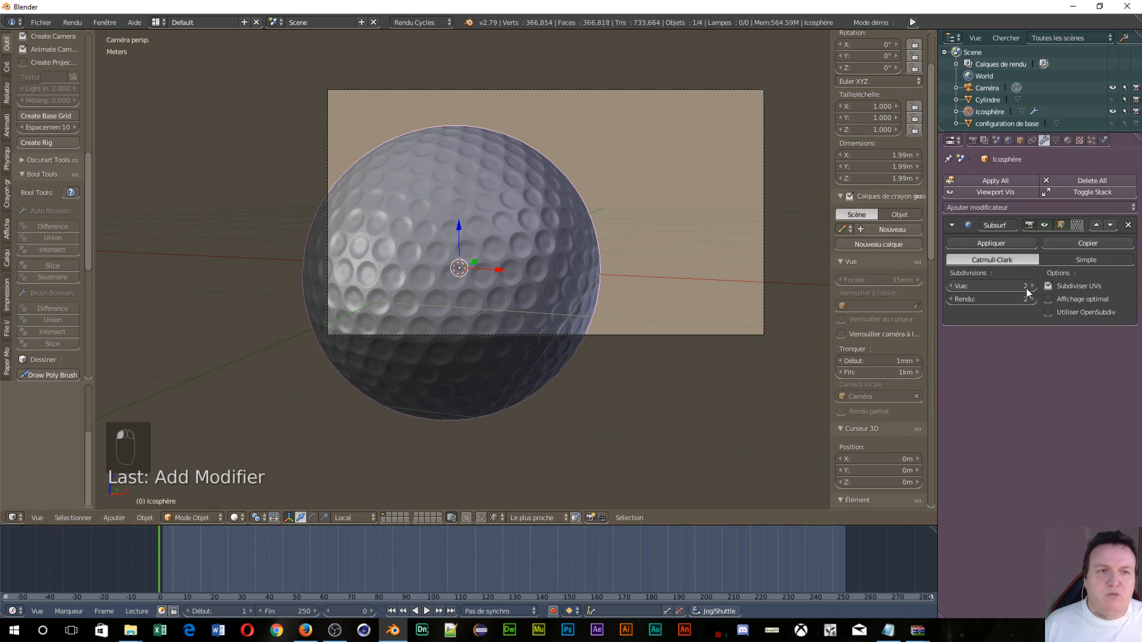
Apply the Subdivision Surface modifier on the golf ball and set its shading to smooth
left_click(978, 244)
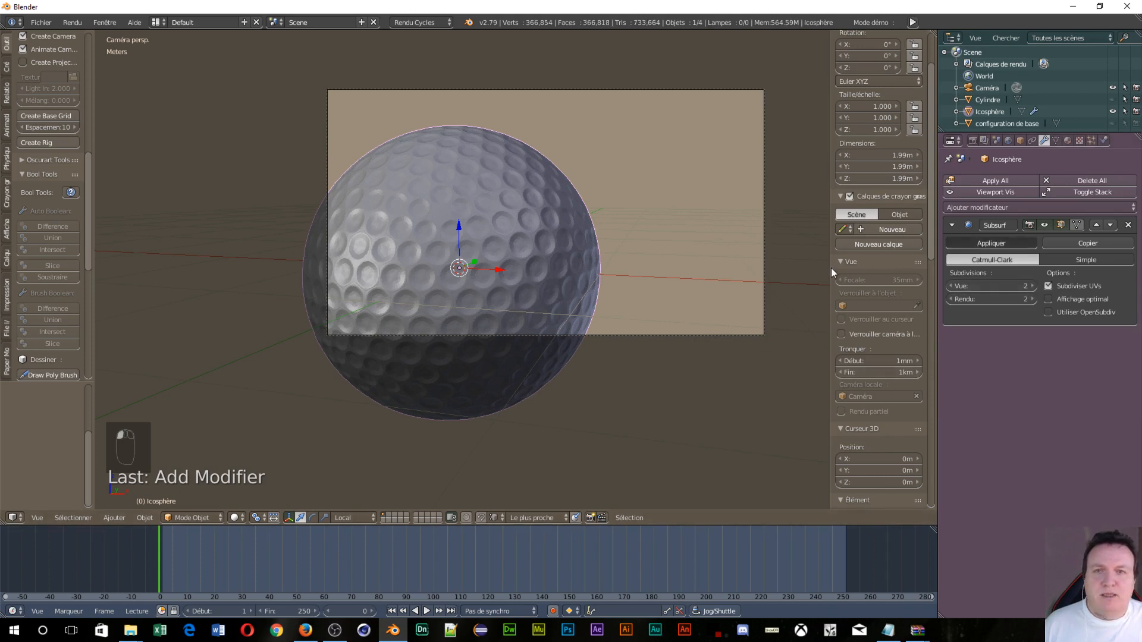
scroll(51, 173, "up", 10)
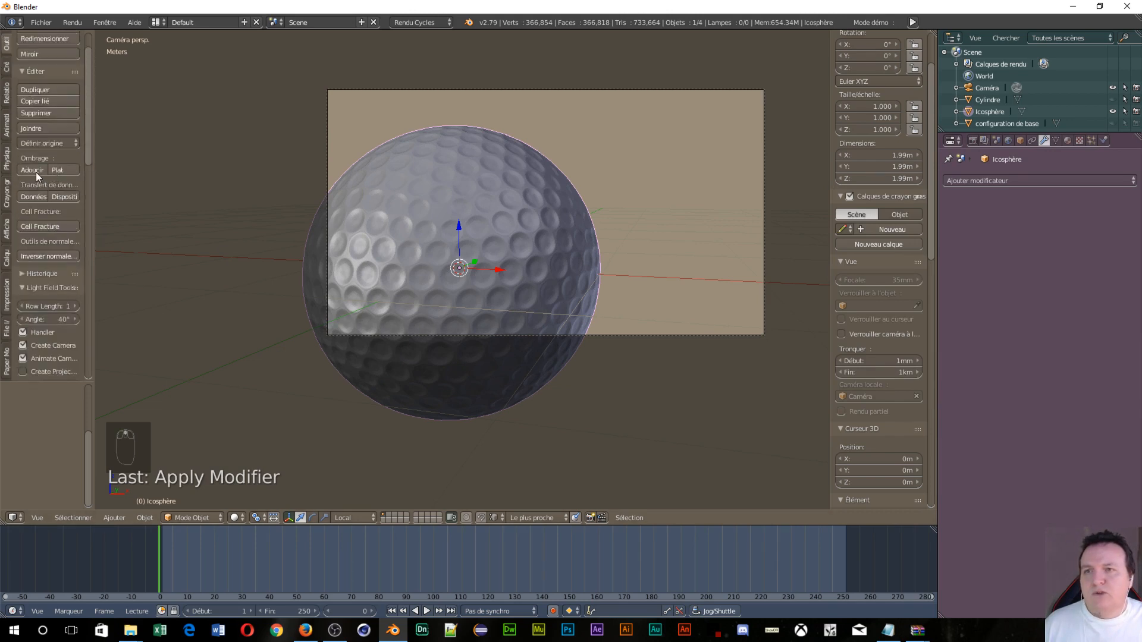
left_click(34, 170)
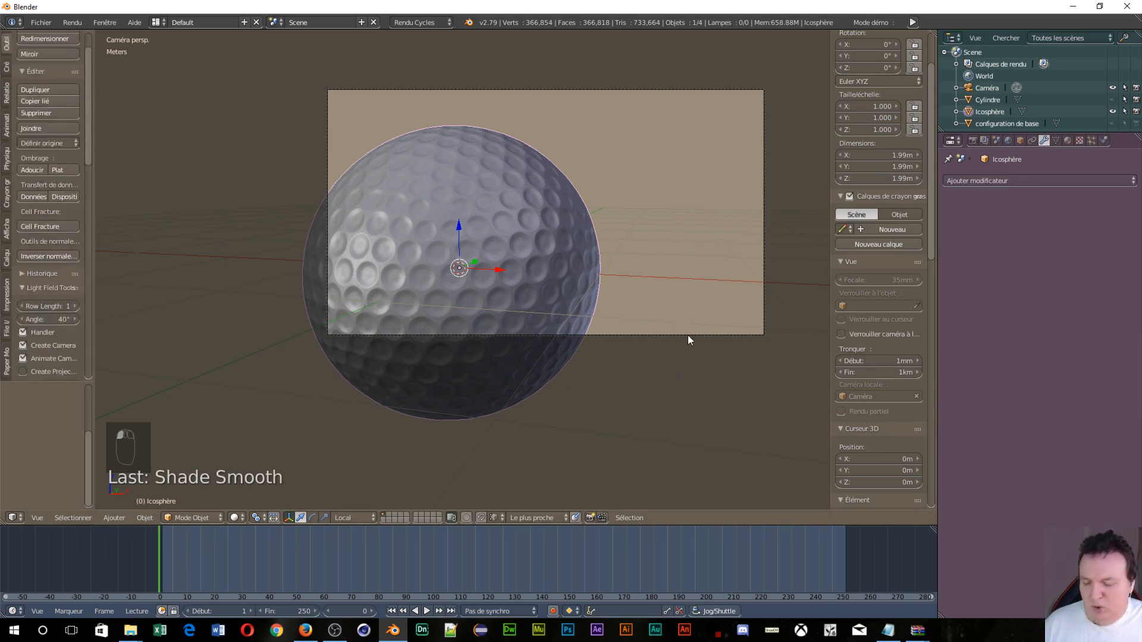
Scale the golf ball down to 0.124 and raise it above the origin along the Z axis
key("s")
left_click(482, 292)
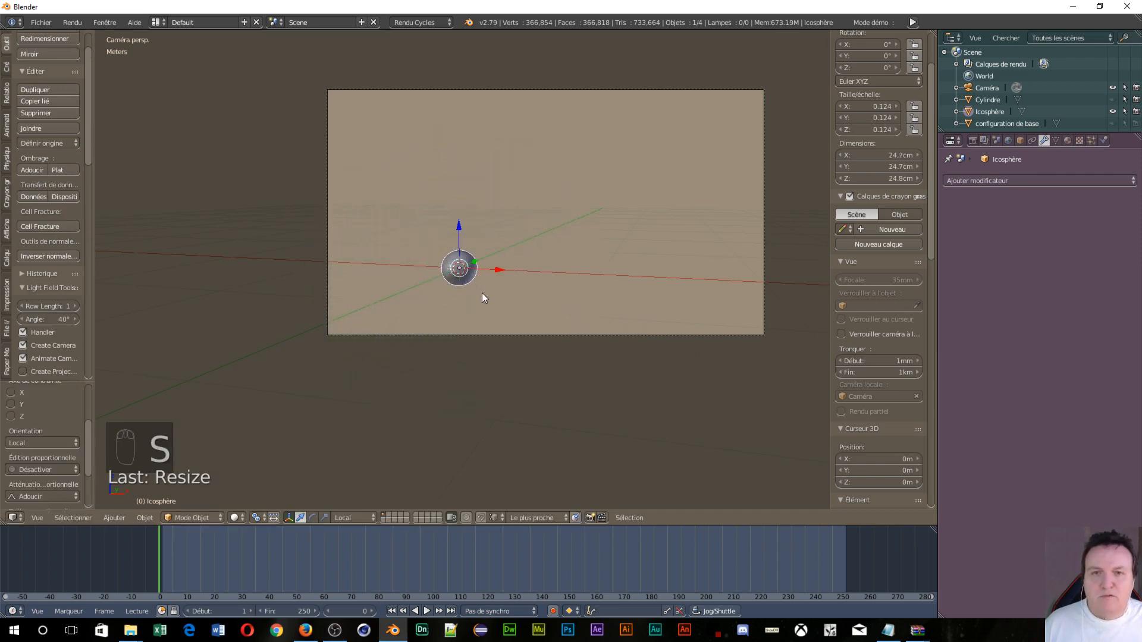
scroll(482, 292, "up", 5)
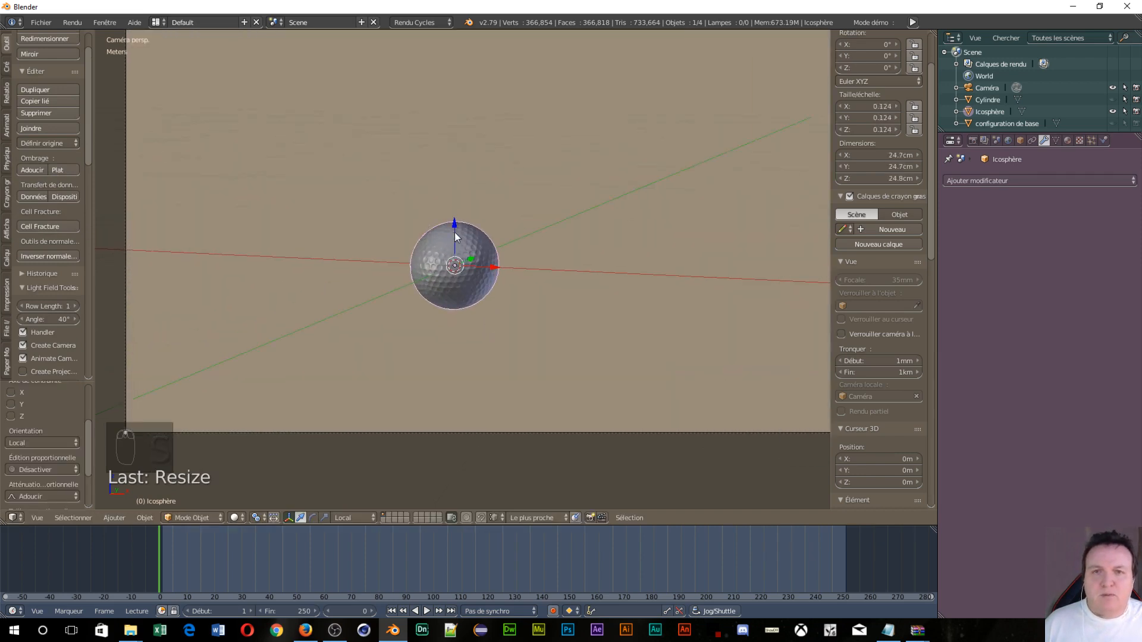
left_click_drag(455, 231, 451, 102)
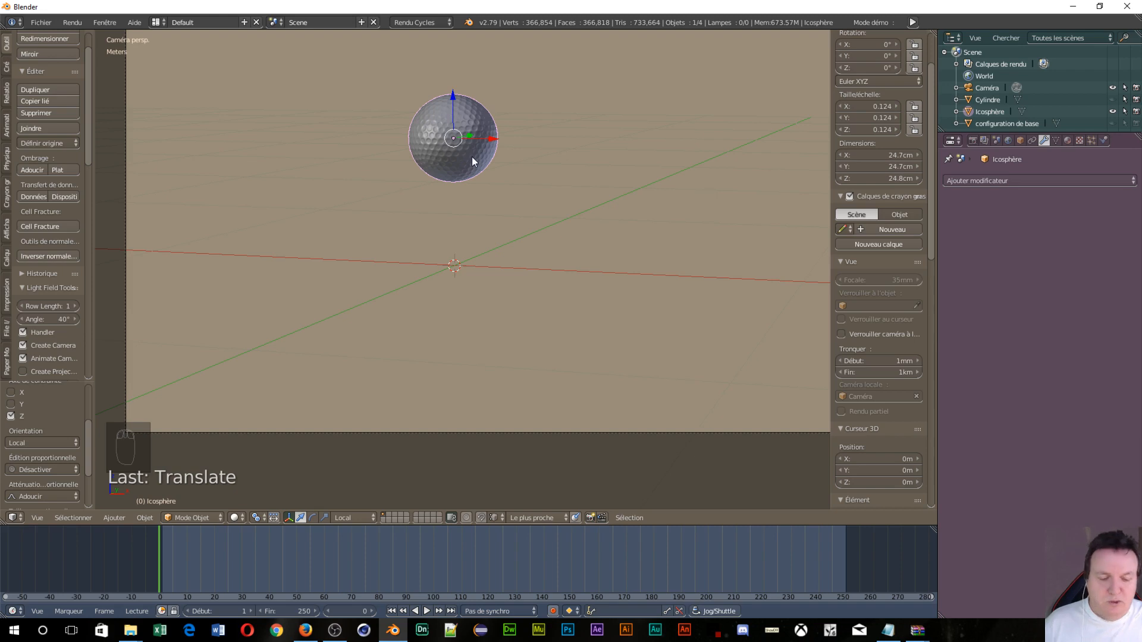
Switch to the front orthographic view centred on the ball and unhide the hidden cylinder and ground
key("KP_1")
scroll(635, 275, "up", 5)
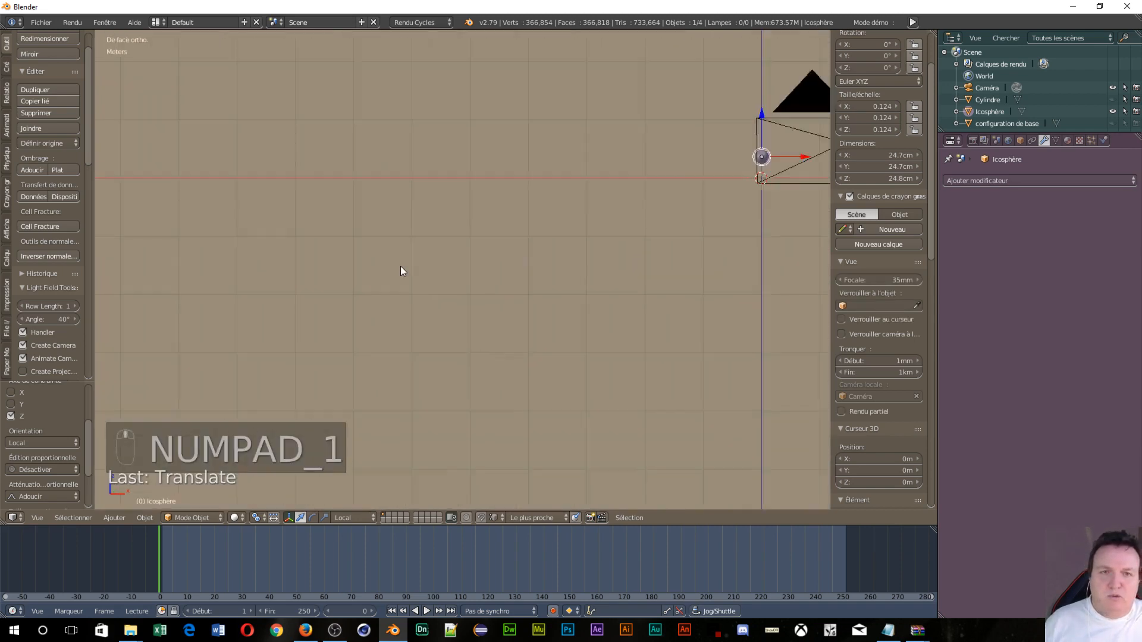
middle_click_drag(400, 272, 95, 357, "shift")
scroll(309, 372, "up", 7)
middle_click_drag(335, 327, 774, 352, "shift")
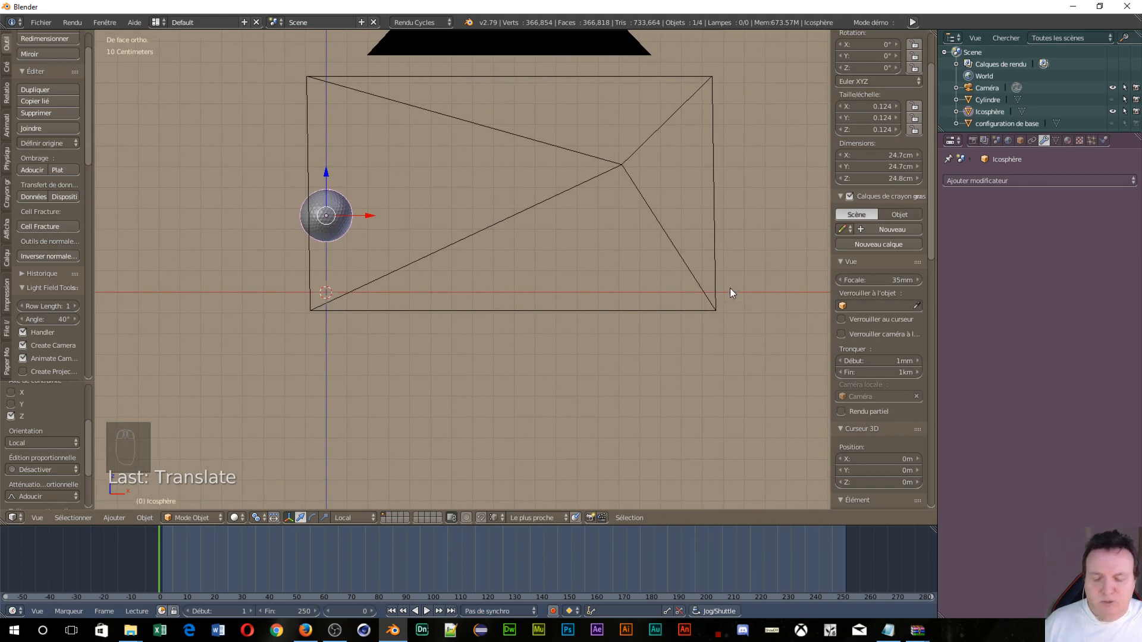
key("alt+h")
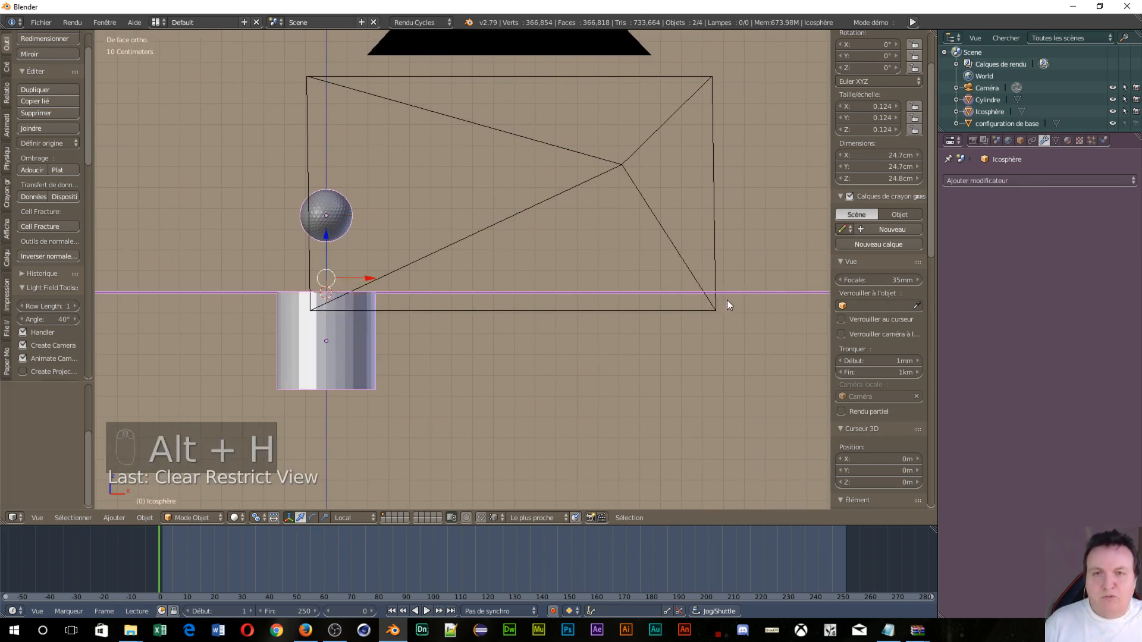
Select only the golf ball, change the snap element, and lower the ball along Z until it rests at ground level above the hole
right_click(335, 229)
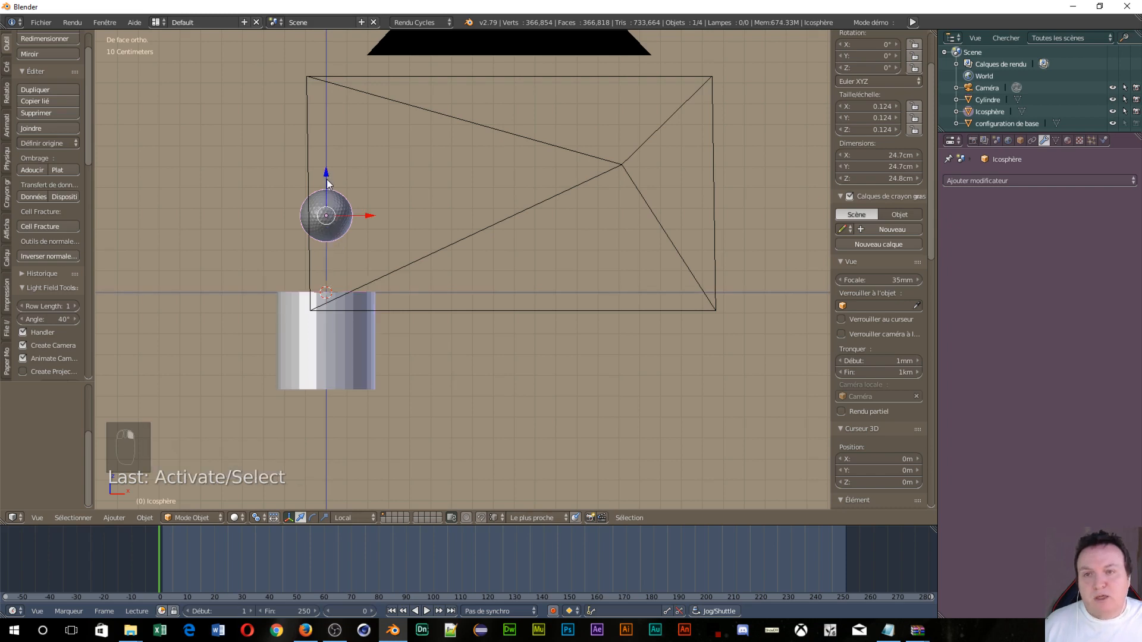
key("g")
key("z")
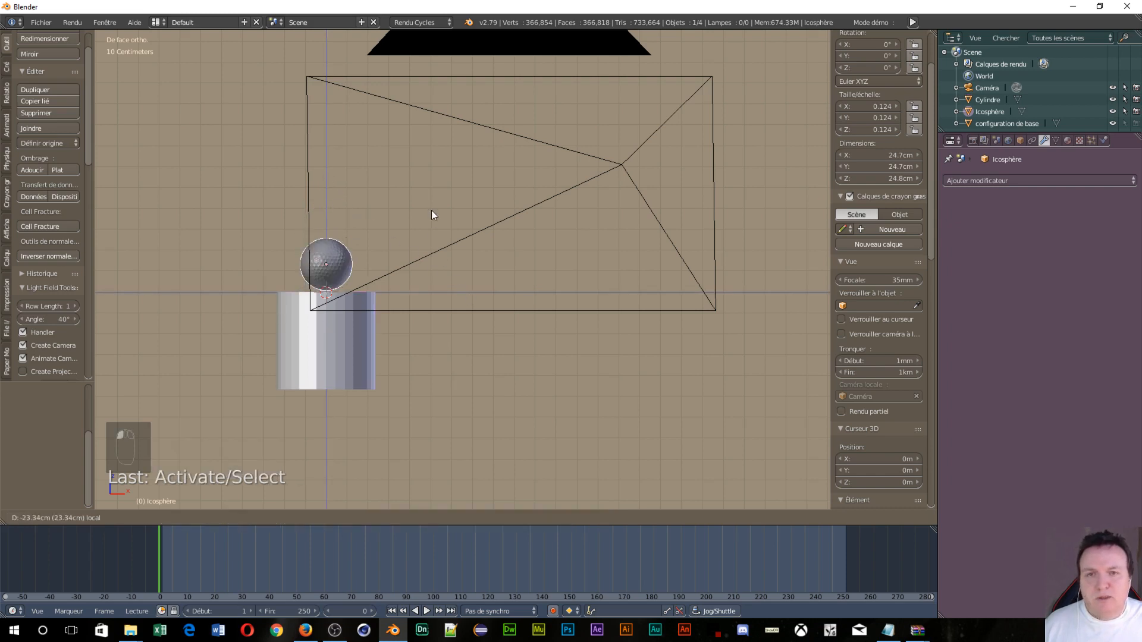
left_click(427, 205)
left_click(499, 518)
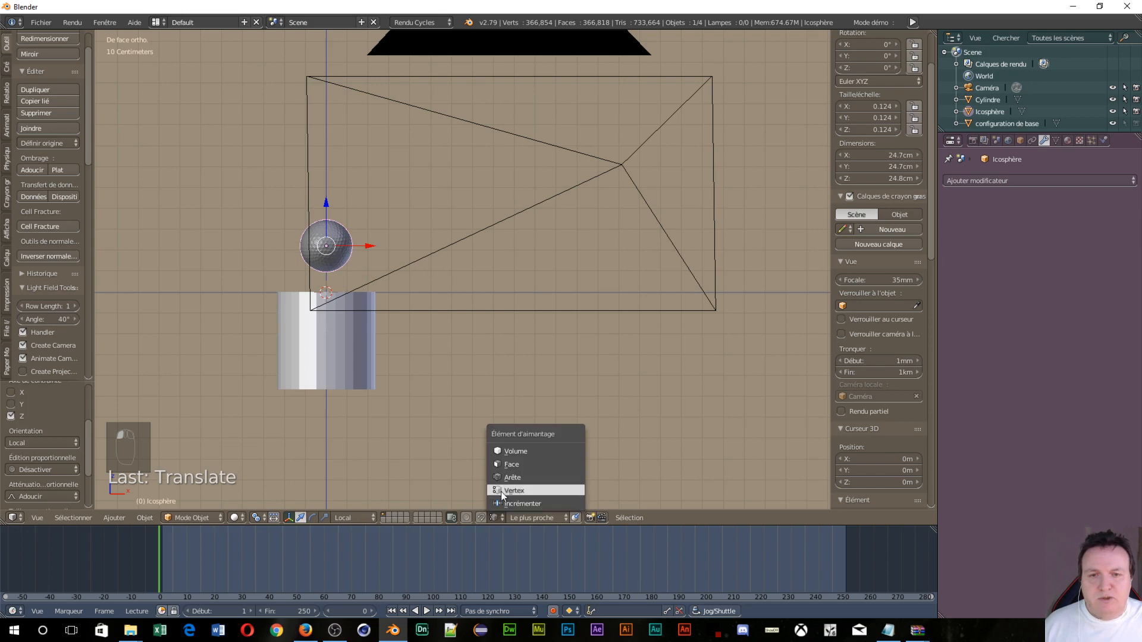
left_click(500, 473)
key("g")
key("z")
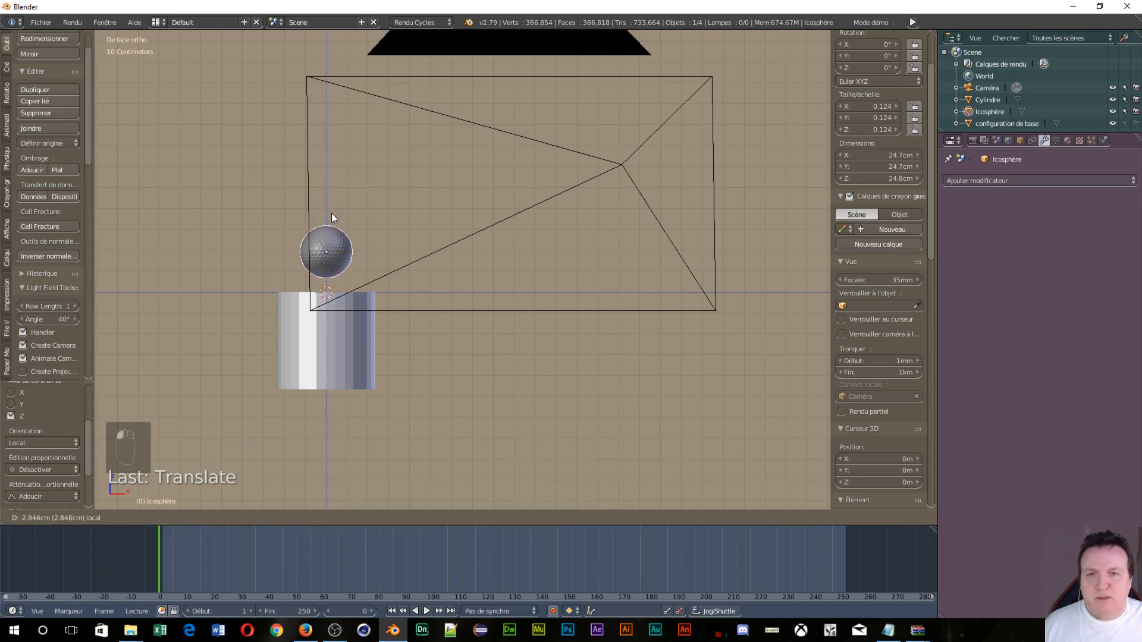
left_click(481, 298)
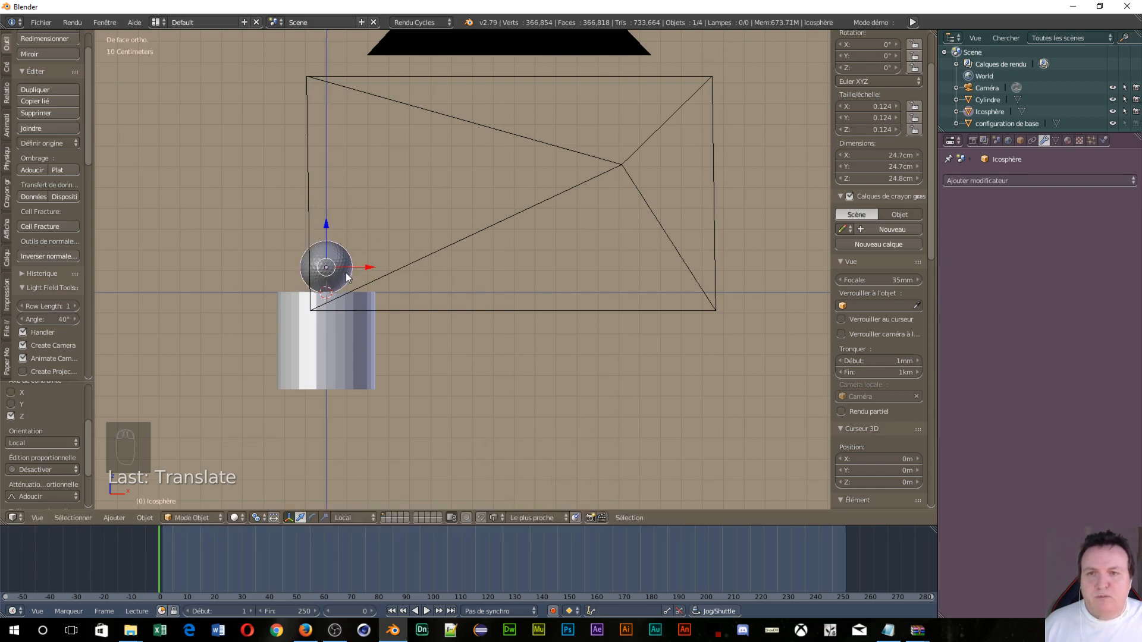
Look through the camera and move the golf ball along the X axis onto the ground beside the hole
key("KP_0")
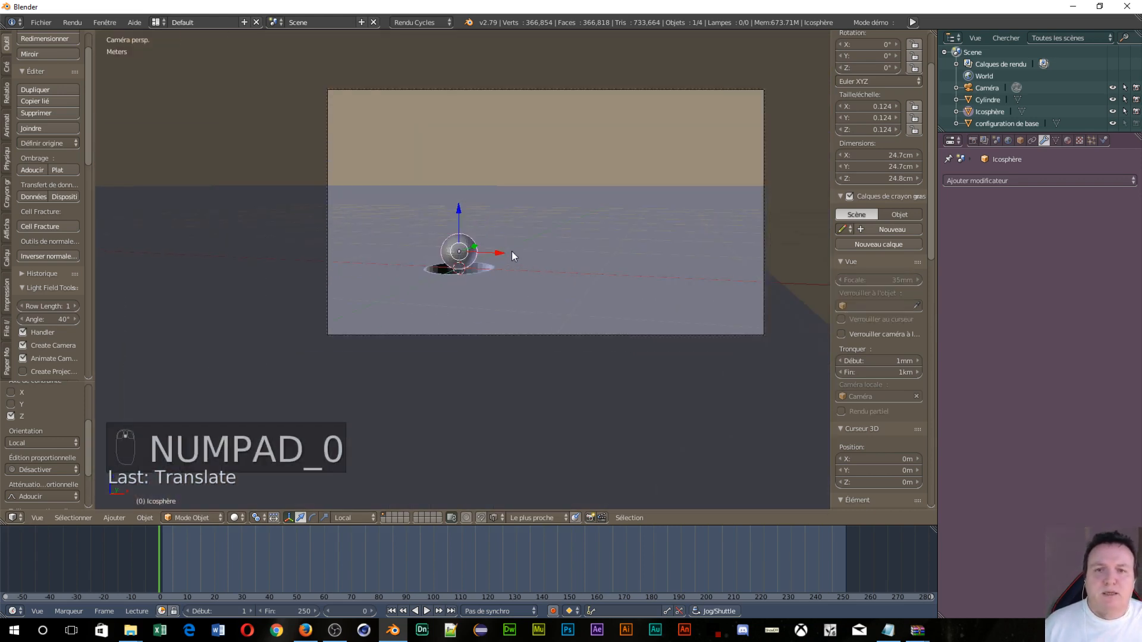
key("g")
key("x")
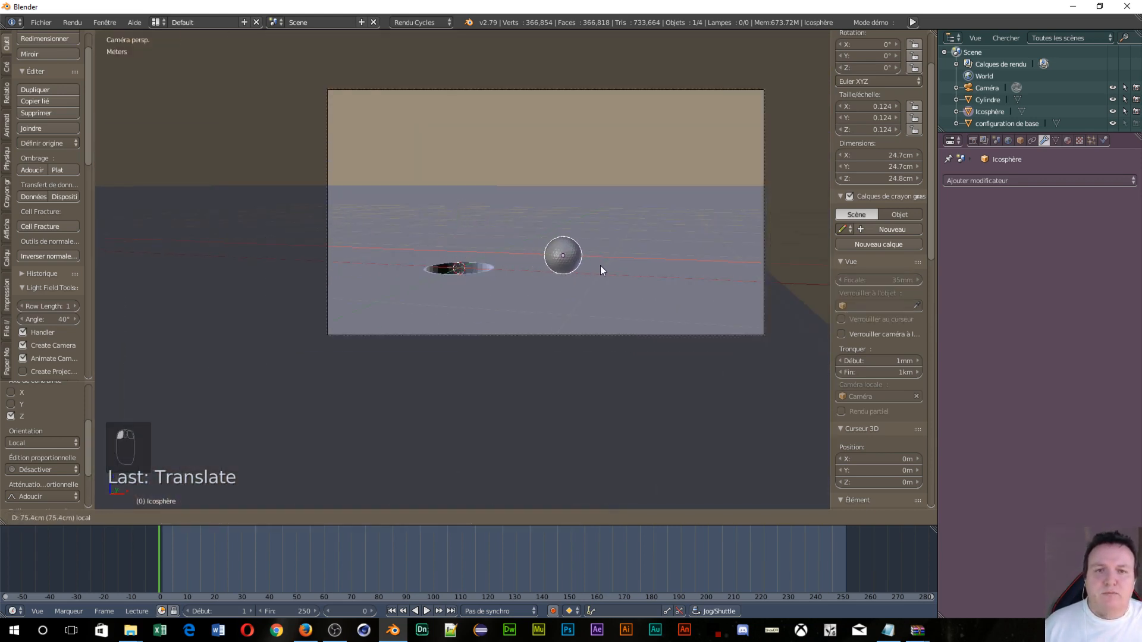
left_click(591, 265)
Create a new material for the golf ball and set its surface to the RBP Non Métallic shader
left_click(995, 181)
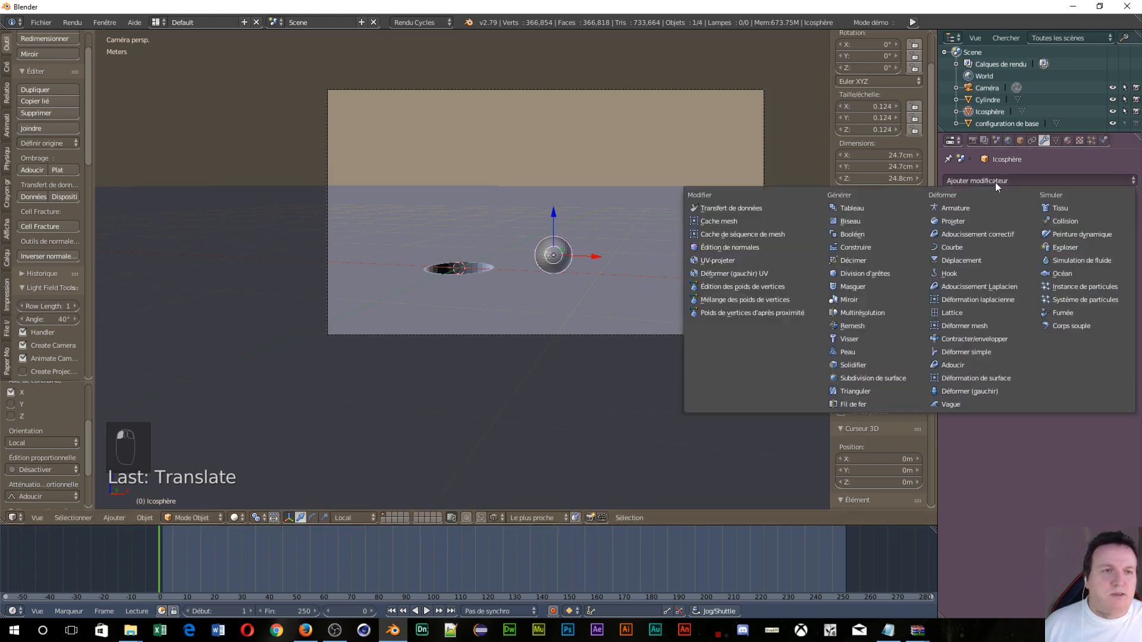
left_click(1007, 140)
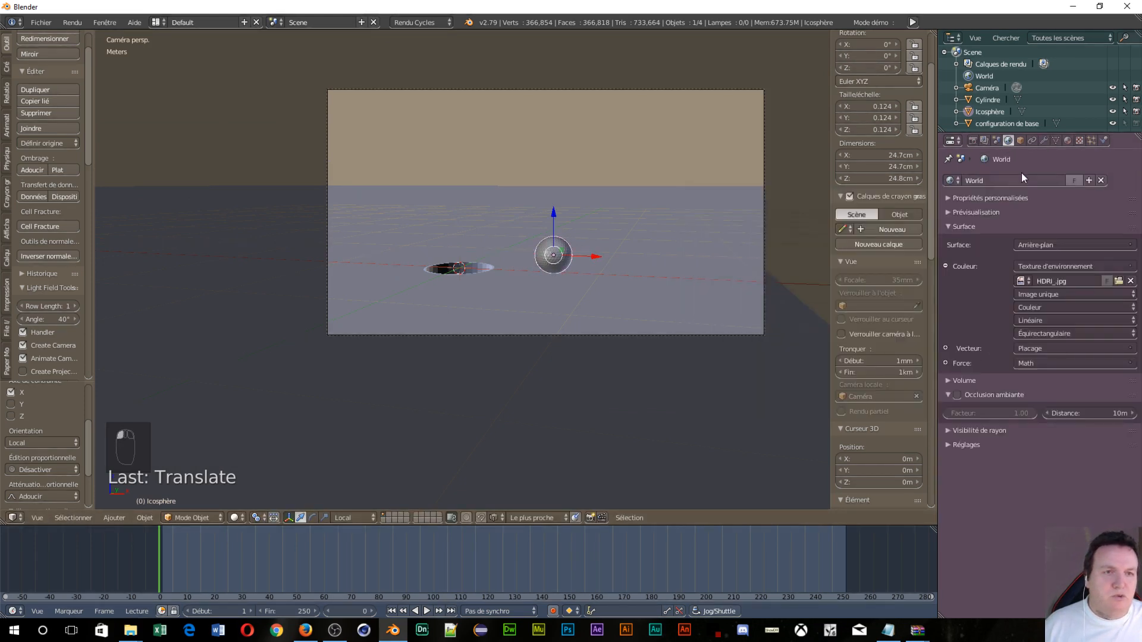
left_click(1068, 140)
left_click(1015, 219)
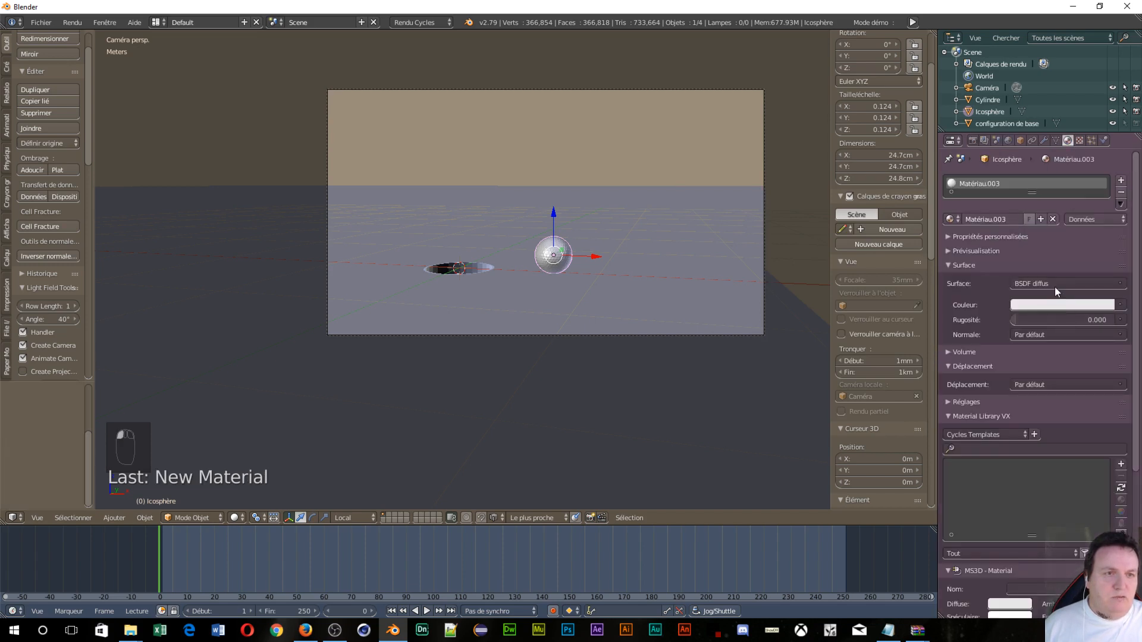
left_click(1055, 285)
scroll(1028, 548, "down", 5)
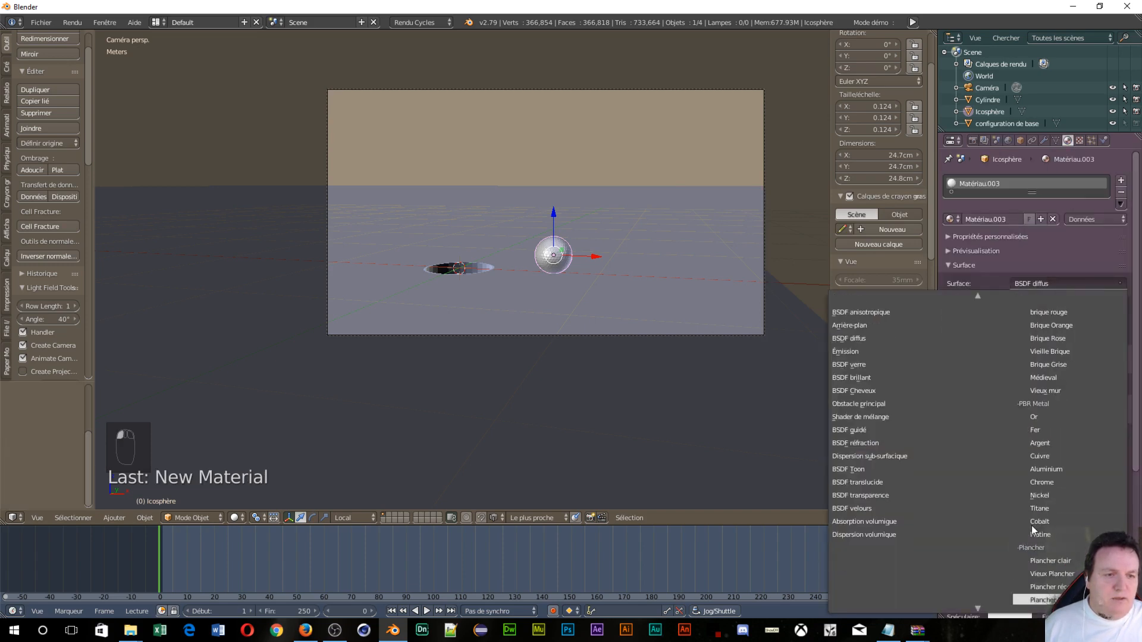
mouse_move(969, 608)
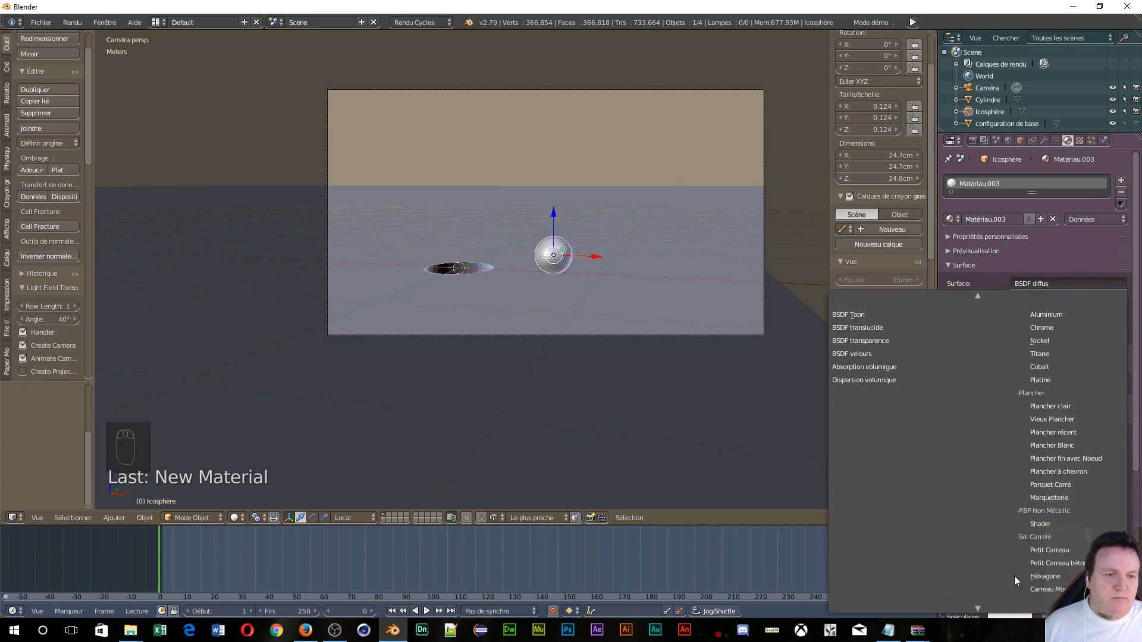
left_click(1061, 524)
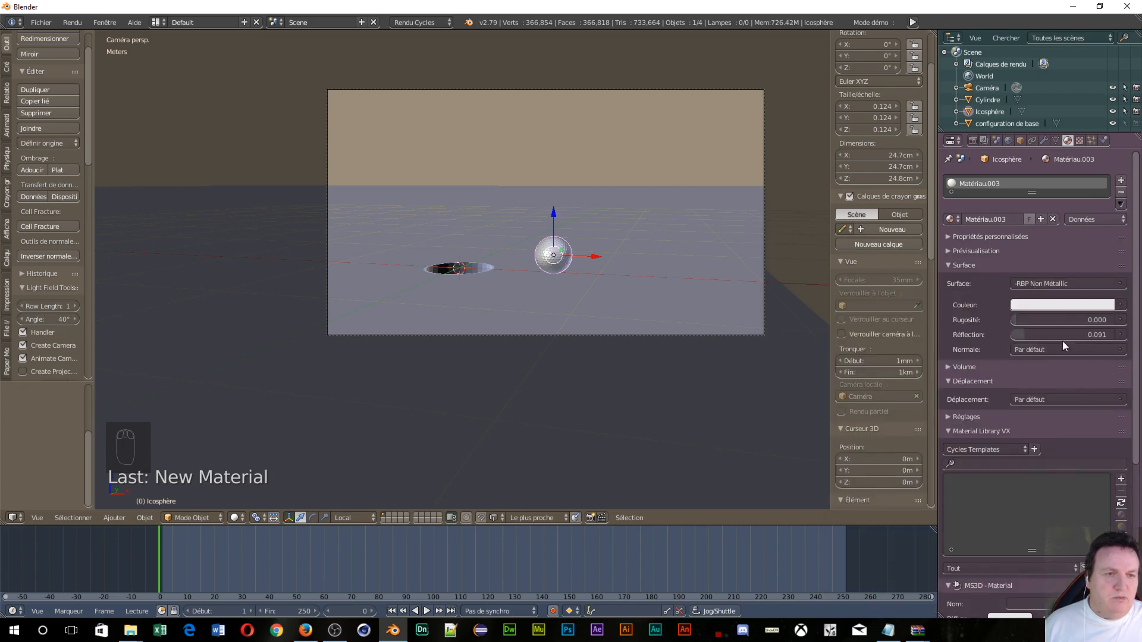
Set the golf ball material's colour to white
left_click(1057, 305)
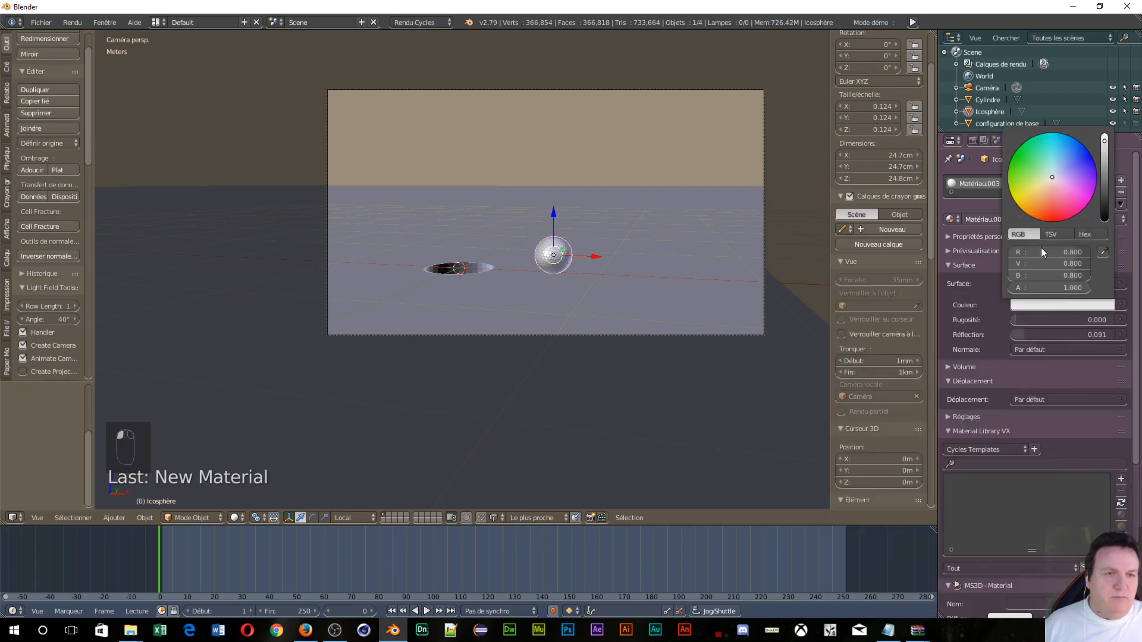
left_click(1088, 306)
left_click(1106, 158)
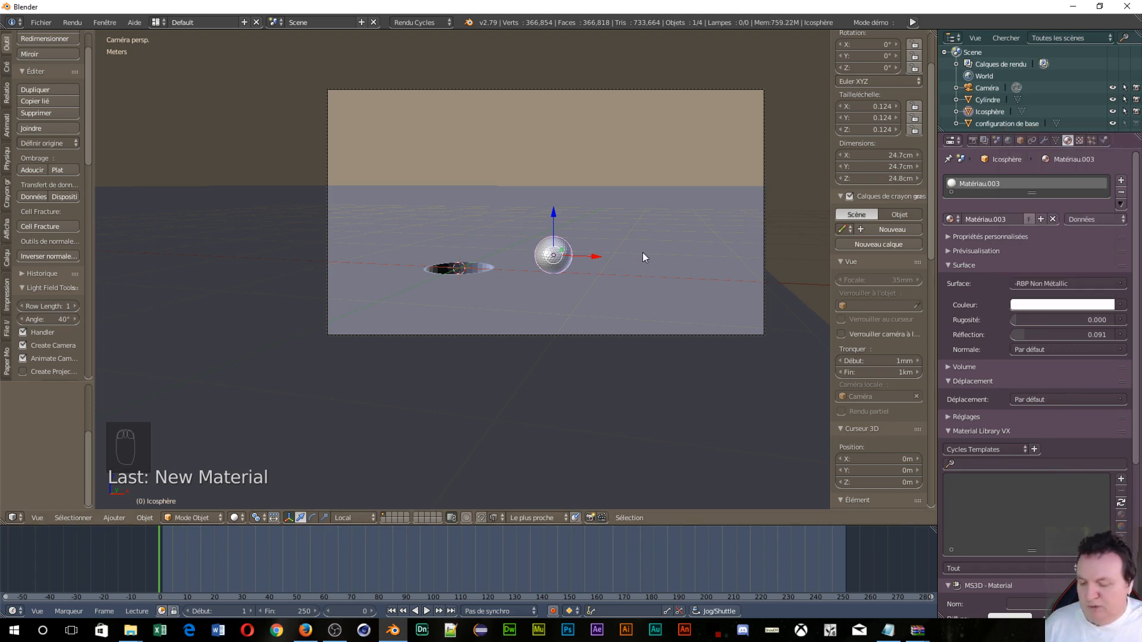
Switch the viewport to rendered shading and set the shading of the hole's cylinder to smooth
key("shift+z")
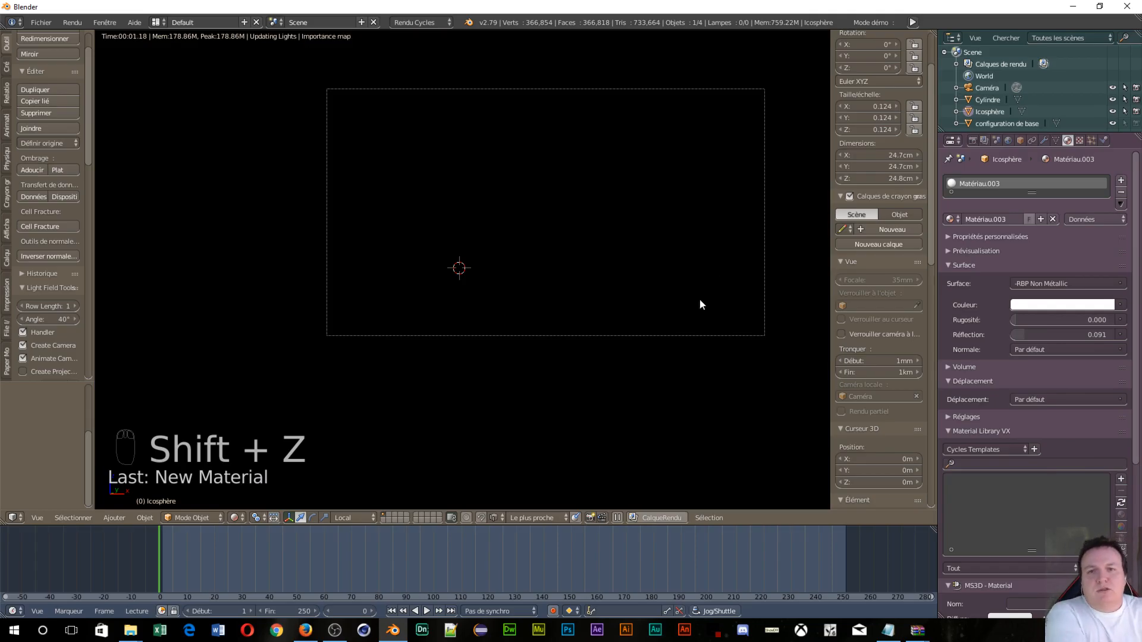
scroll(644, 290, "up", 5)
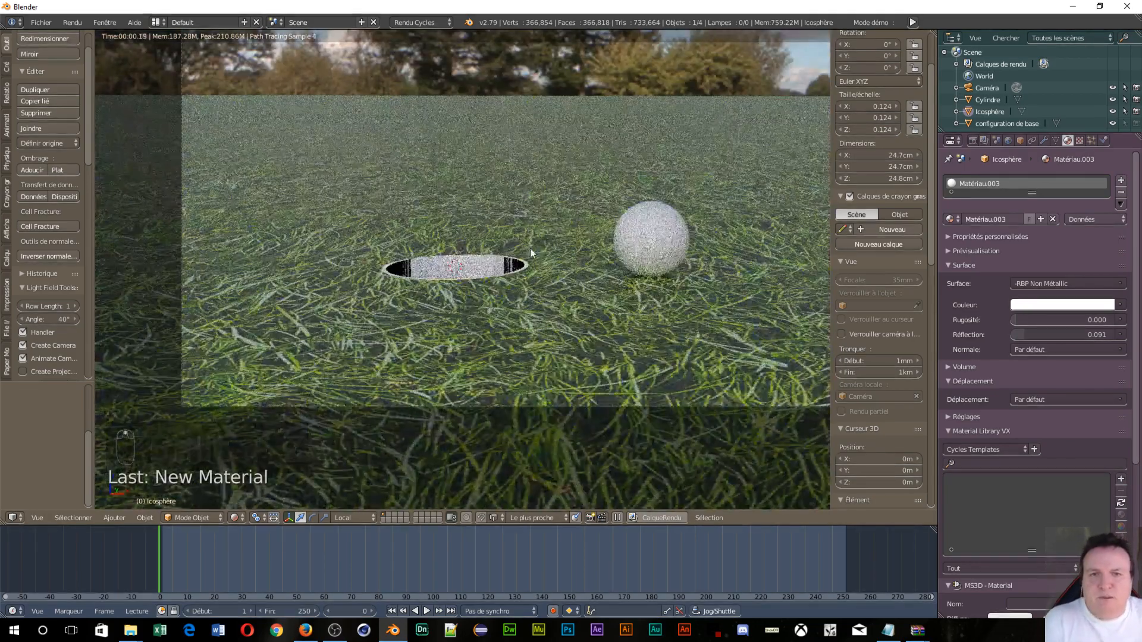
scroll(705, 323, "up", 3)
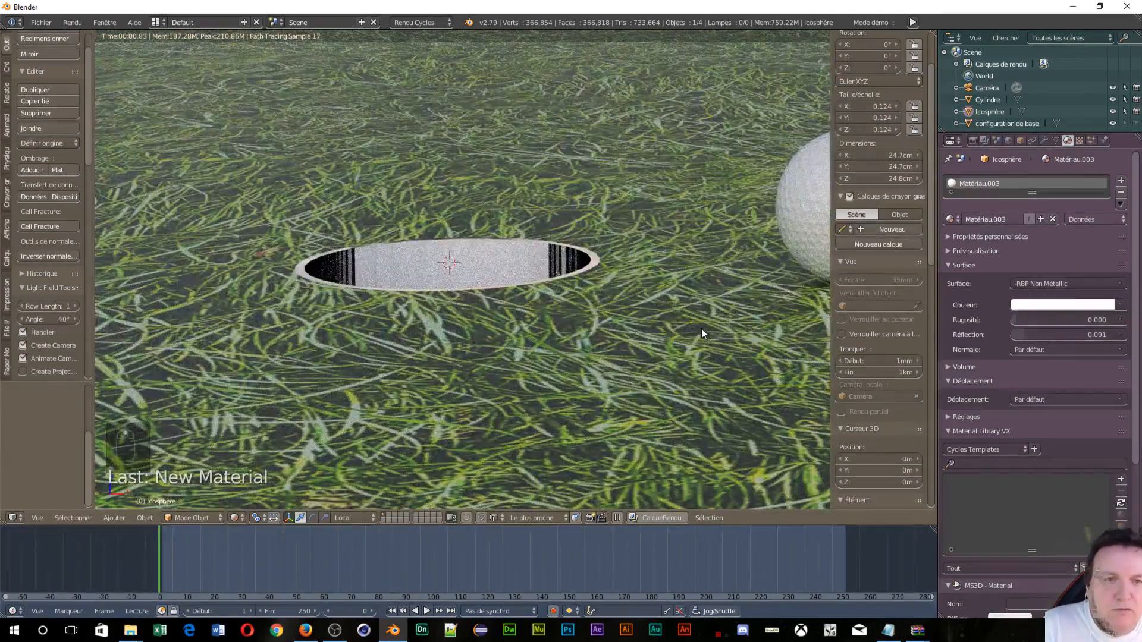
scroll(701, 329, "down", 3)
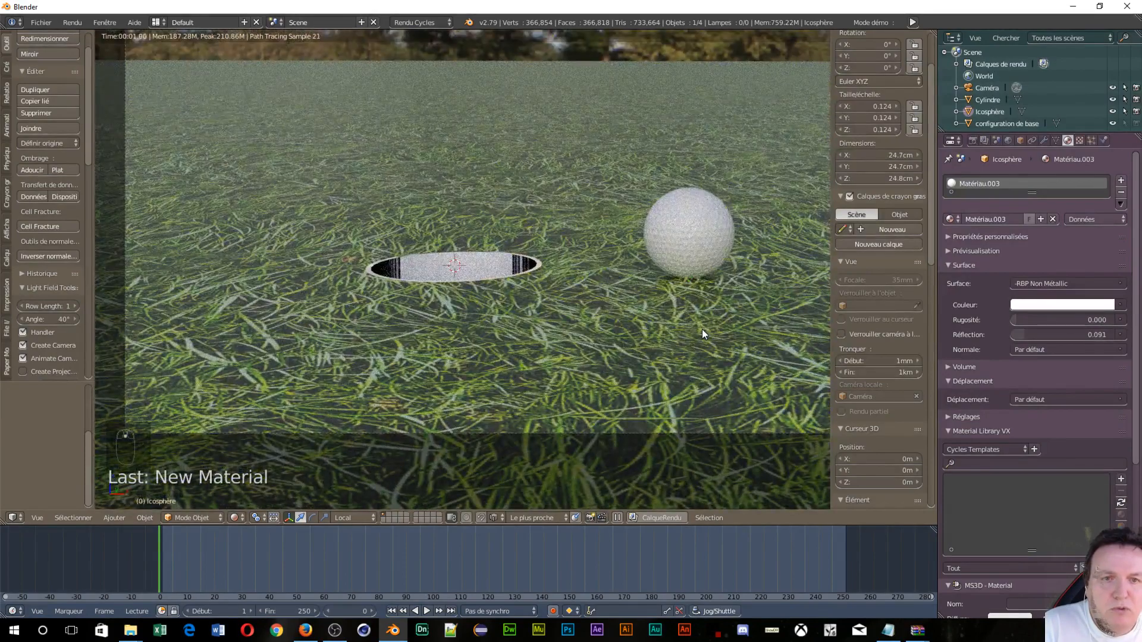
scroll(702, 330, "up", 3)
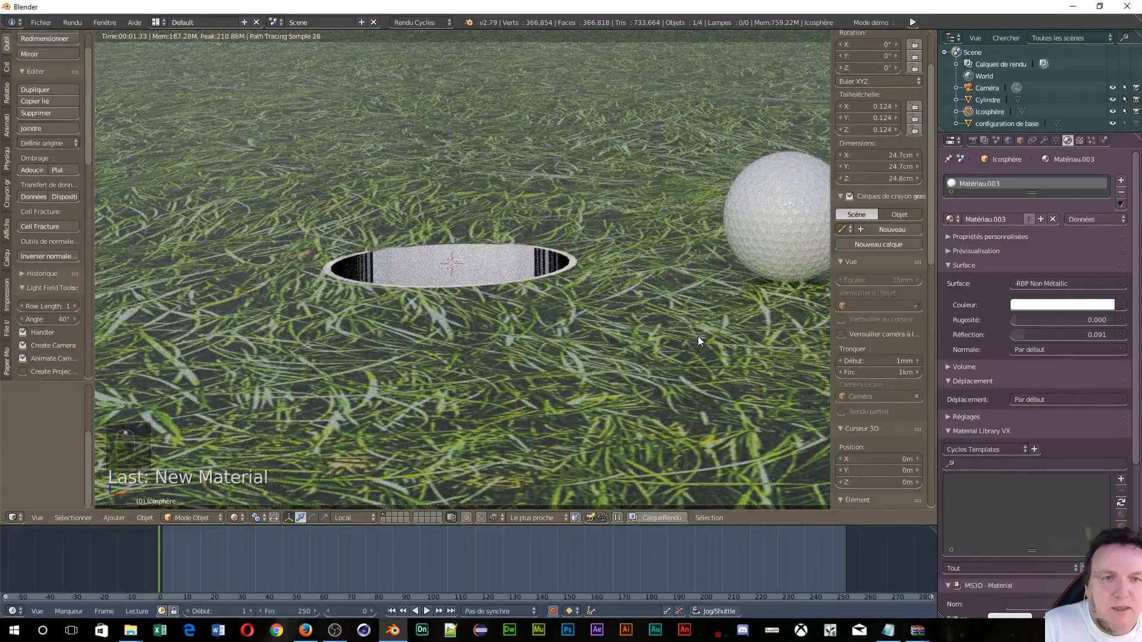
right_click(326, 269)
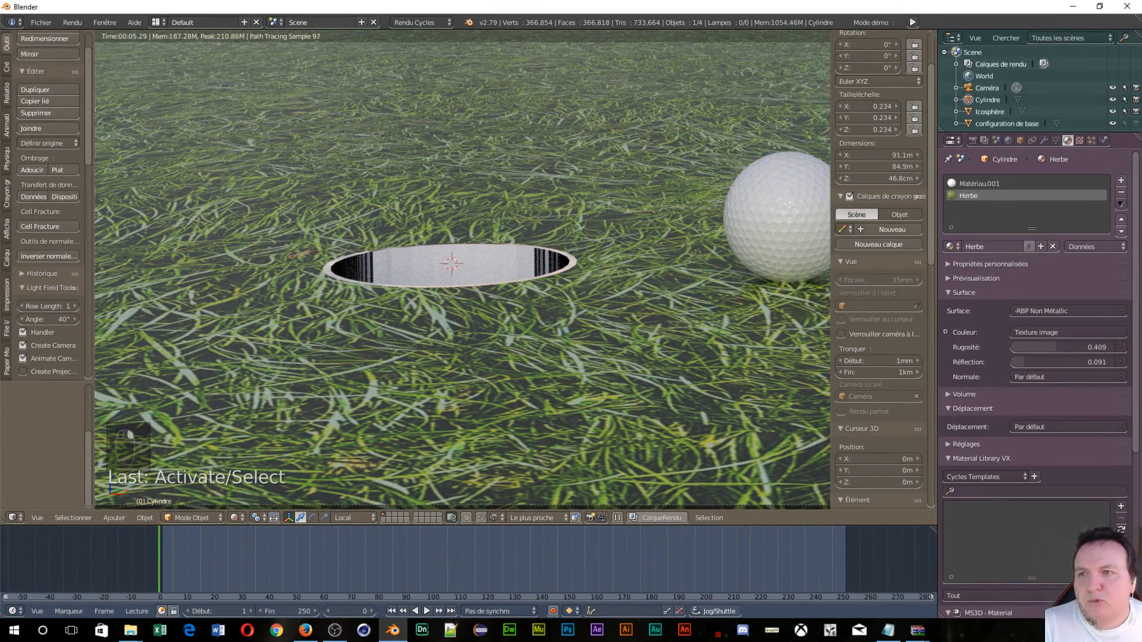
left_click(34, 169)
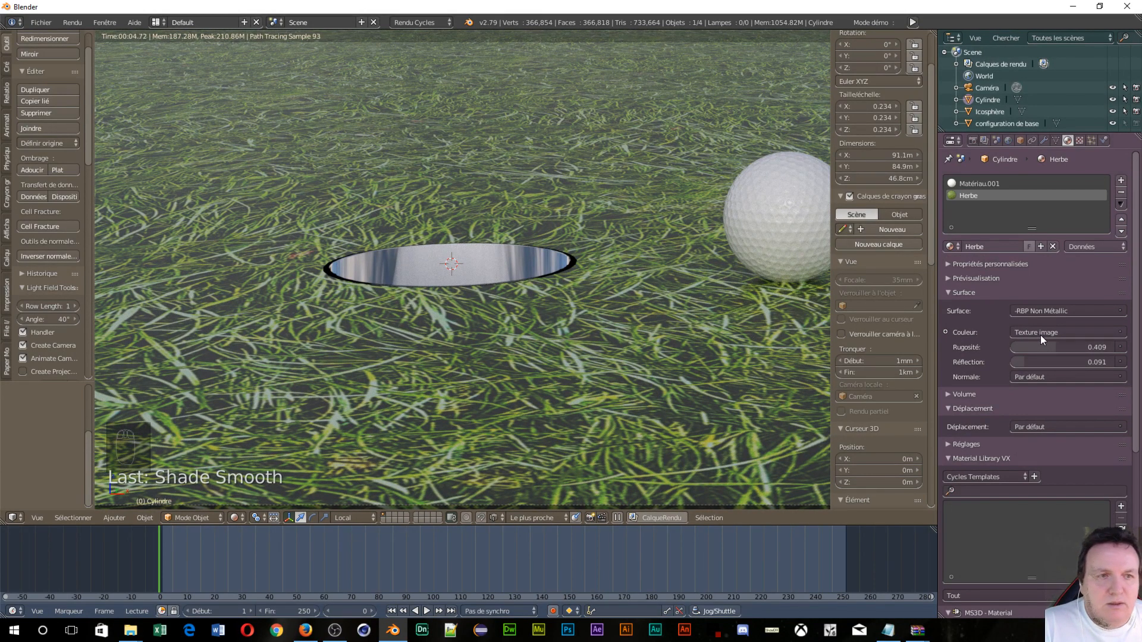
Set the roughness of the cylinder's white material, Matériau.001, to 0.587
left_click(994, 183)
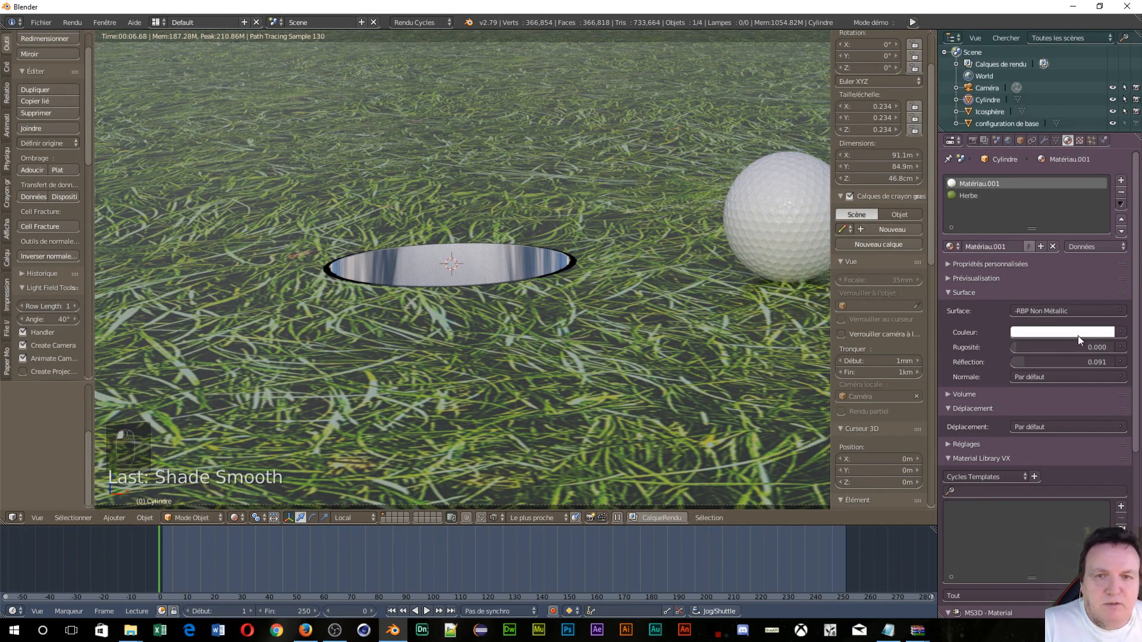
mouse_move(1018, 346)
left_mouse_down()
mouse_move(1102, 347)
mouse_move(1076, 346)
left_mouse_up()
Split the 3D view and display the World's node tree in a node editor beside the rendered camera view
scroll(610, 334, "down", 5)
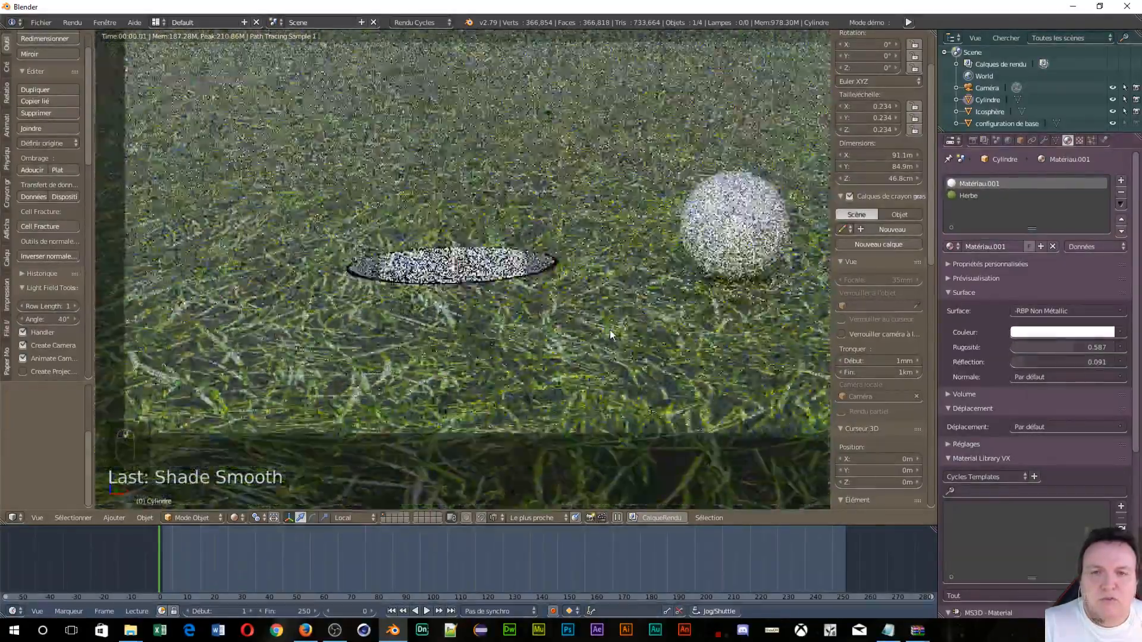
middle_click_drag(417, 360, 445, 399)
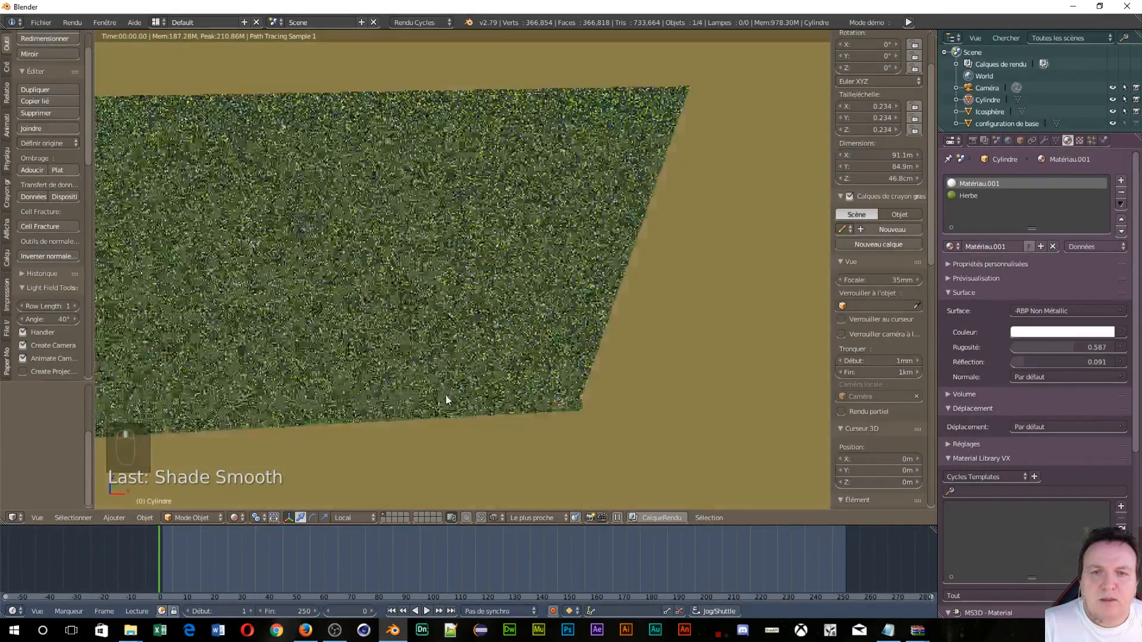
scroll(455, 386, "down", 3)
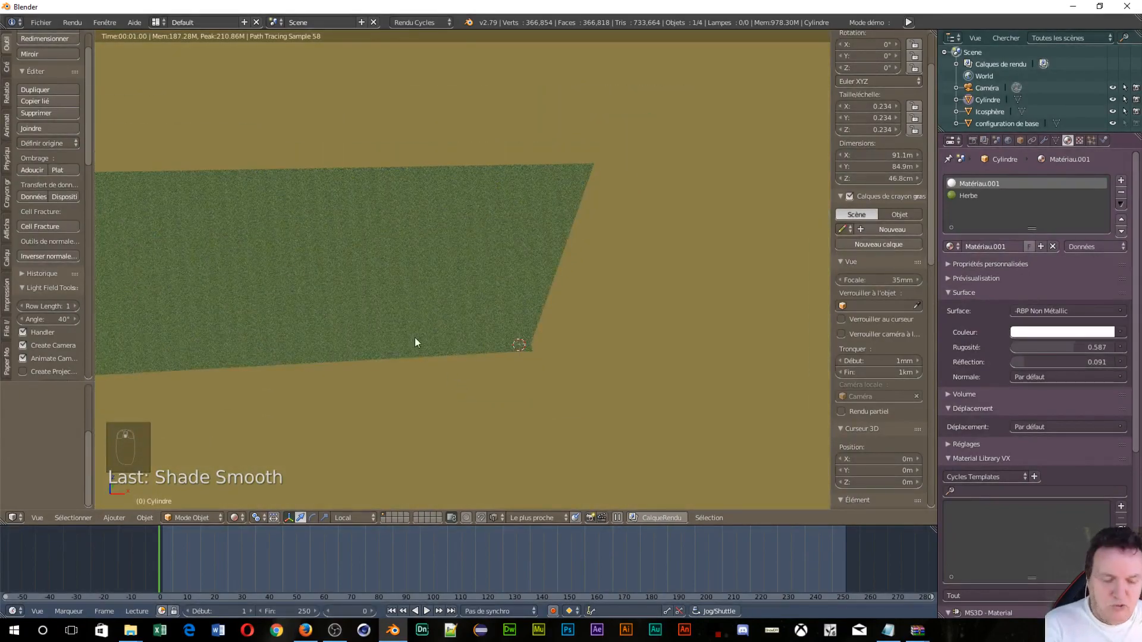
key("KP_0")
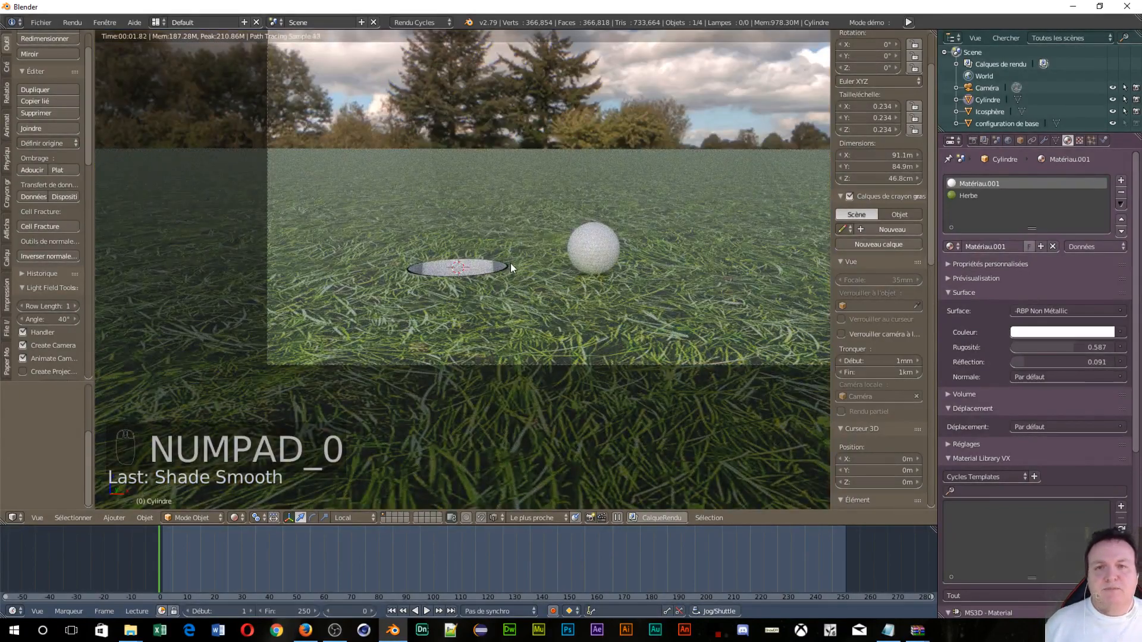
scroll(511, 262, "down", 2)
middle_click_drag(683, 232, 606, 237, "shift")
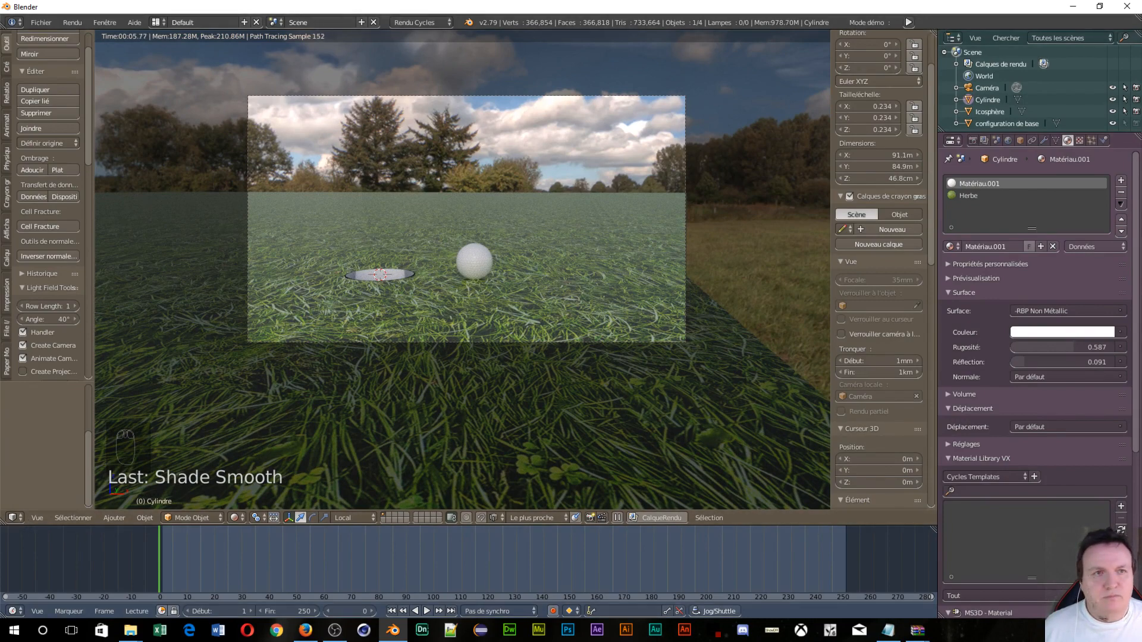
left_click_drag(829, 31, 436, 98)
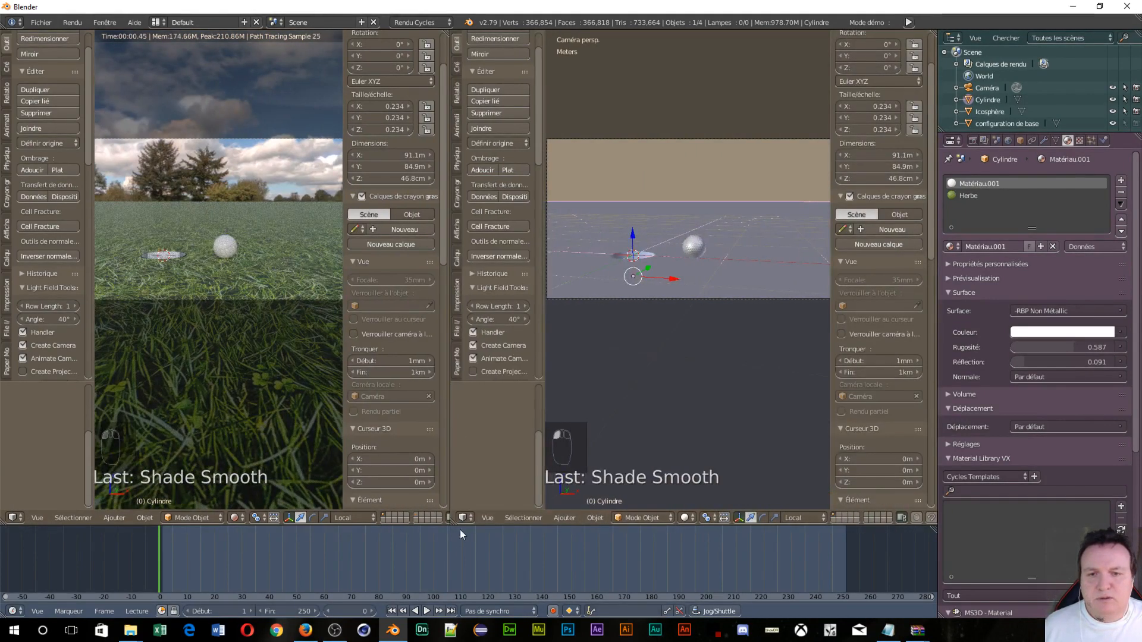
left_click(467, 517)
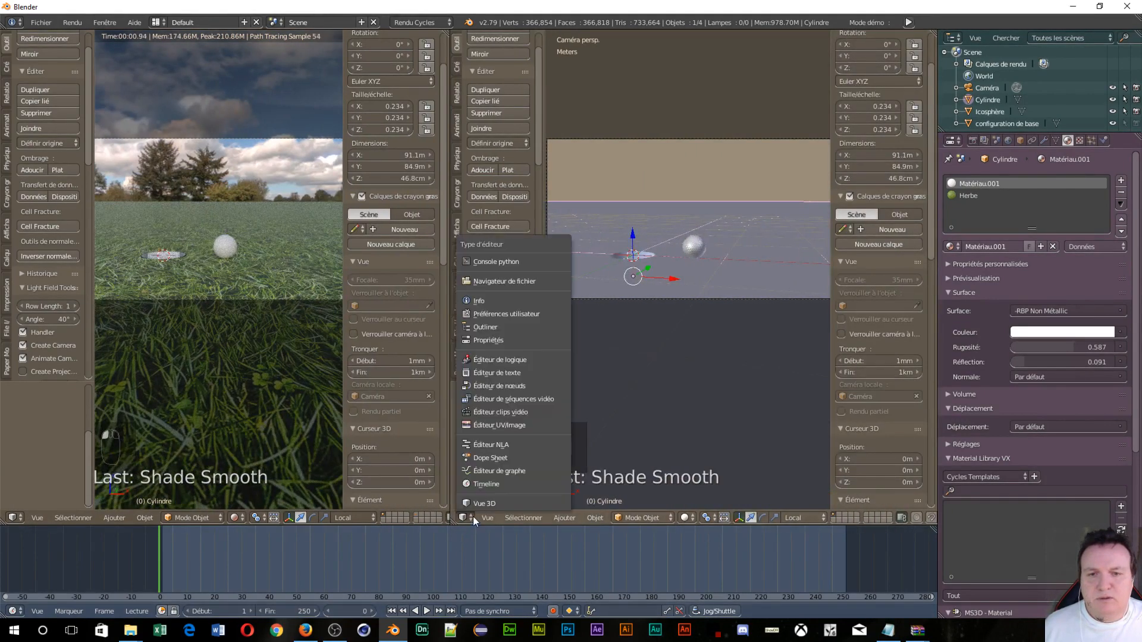
left_click(492, 384)
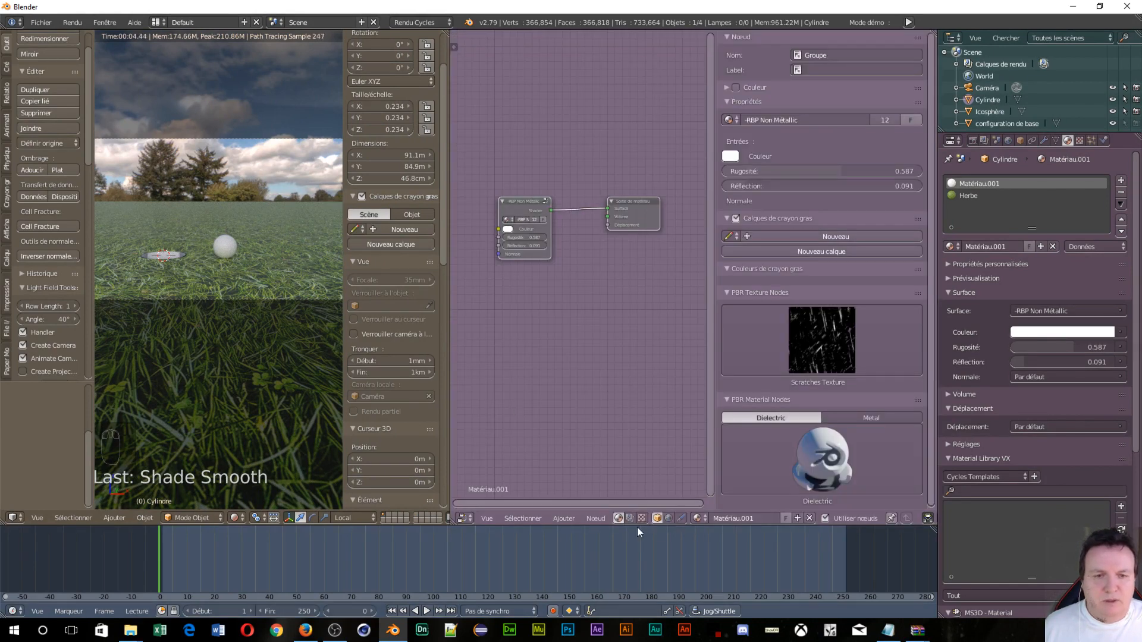
left_click(669, 518)
Set the value of the World's Multiply node to 17.2
scroll(526, 329, "up", 4)
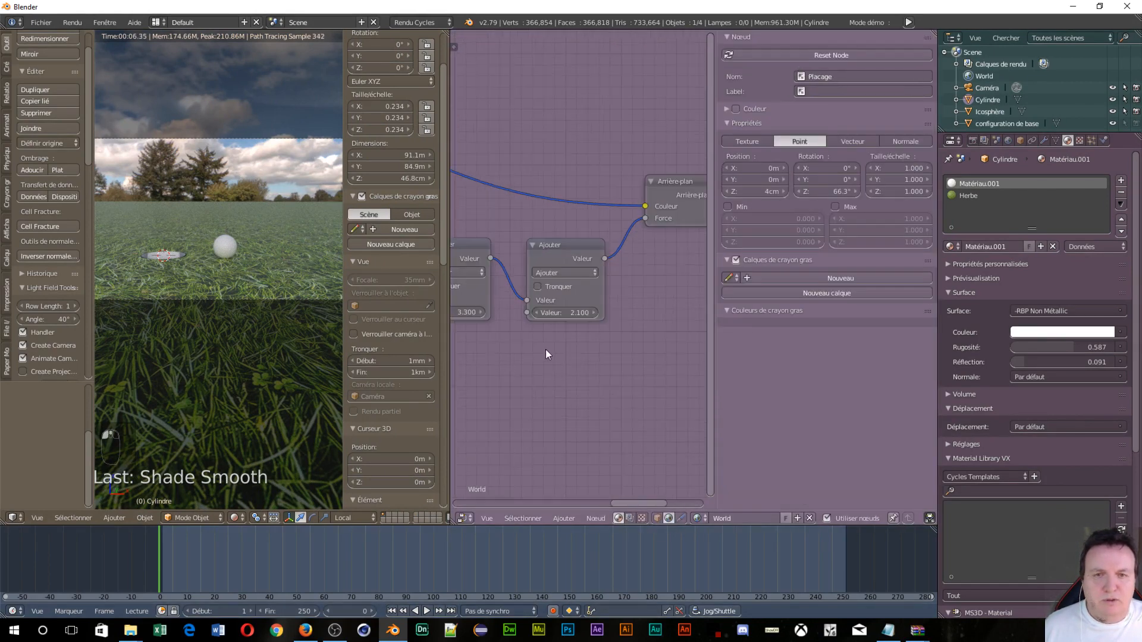
left_click_drag(555, 339, 603, 339)
scroll(170, 335, "up", 10)
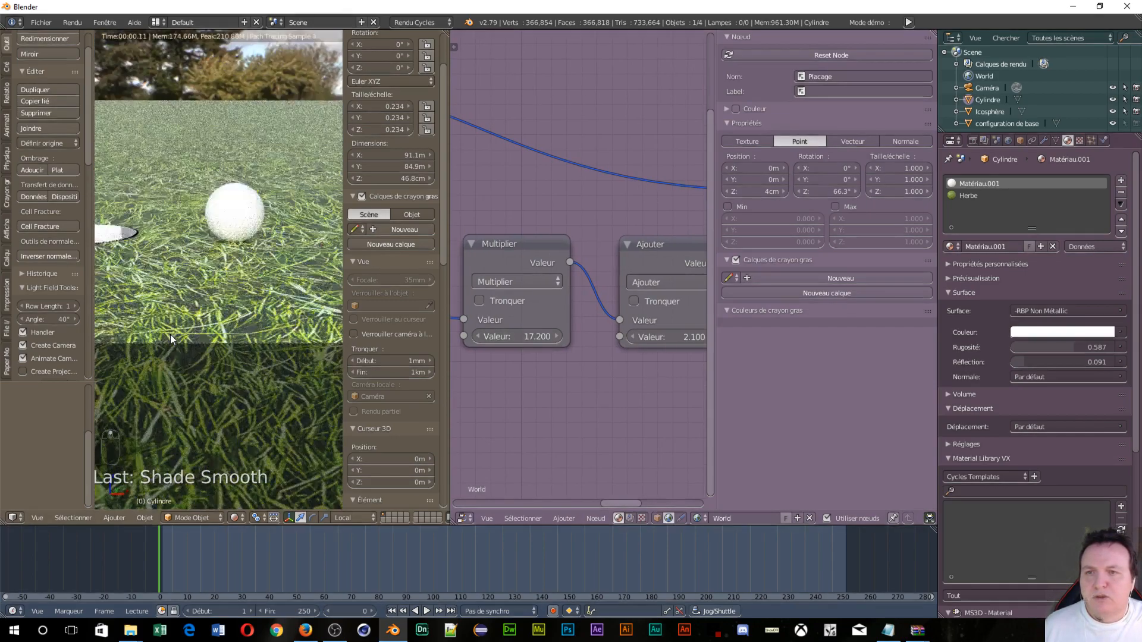
scroll(211, 305, "down", 6)
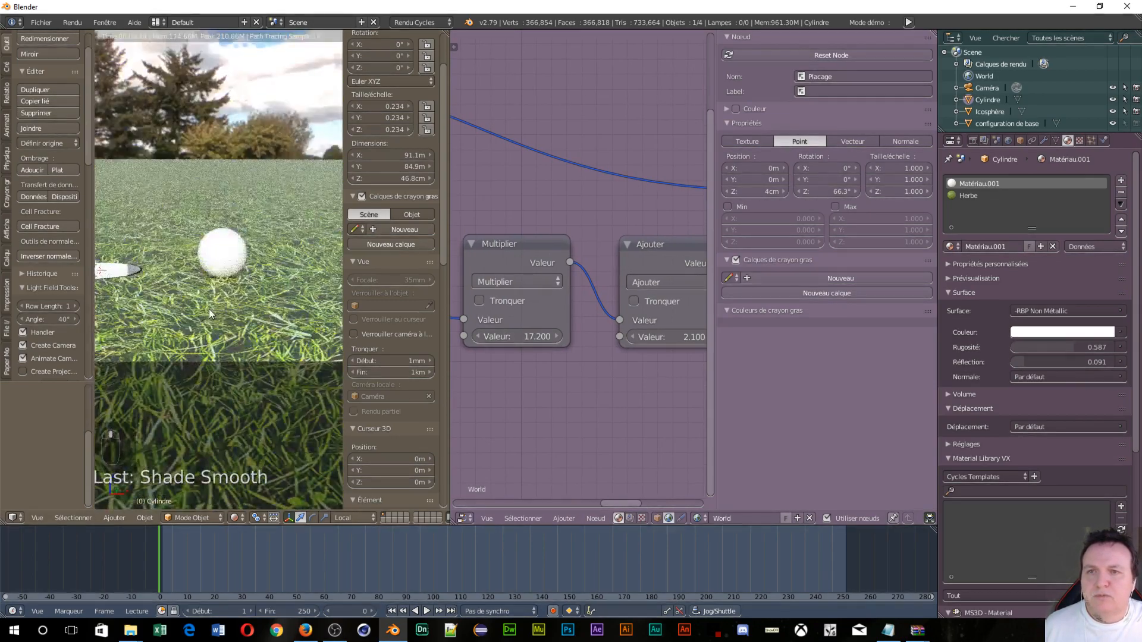
scroll(647, 368, "down", 3)
Set the value of the World's Add node to 5.8 to brighten the background lighting
middle_click_drag(647, 371, 604, 379)
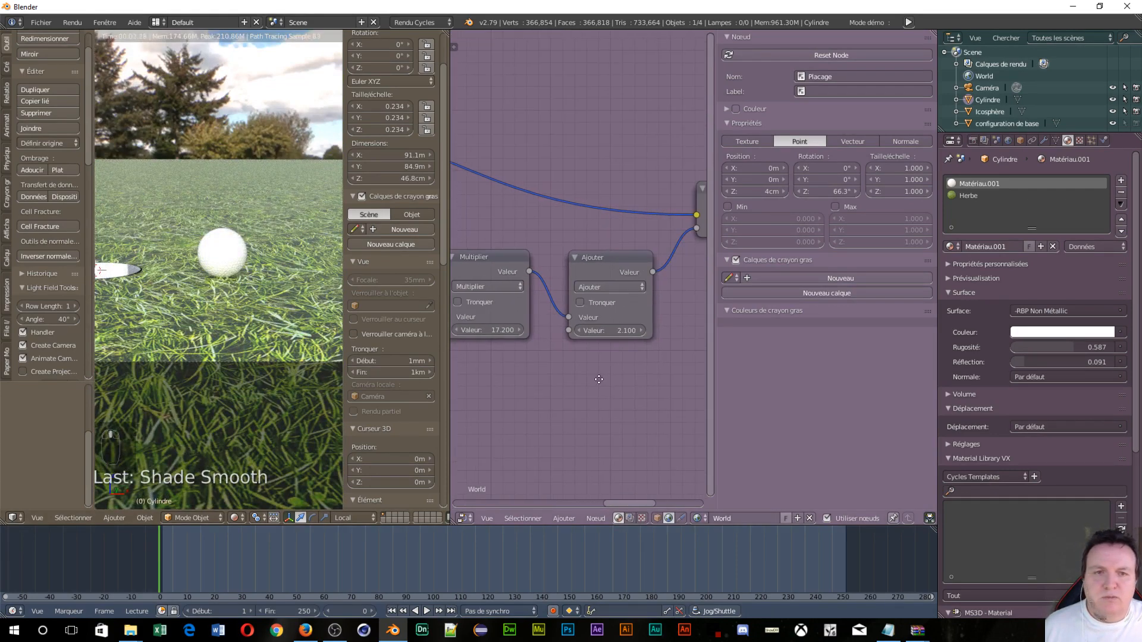
left_click_drag(632, 334, 696, 334)
scroll(162, 296, "down", 2)
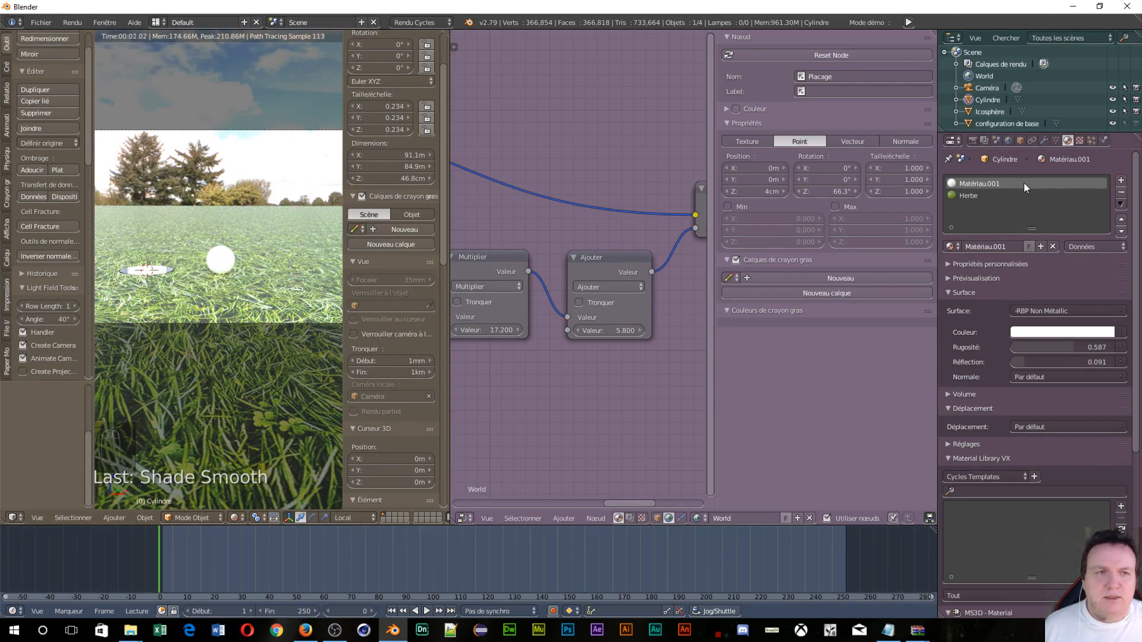
Set the roughness of the Herbe grass material to 0.984 and merge the node editor area back into the 3D view
left_click(991, 195)
left_click_drag(1050, 348, 1113, 348)
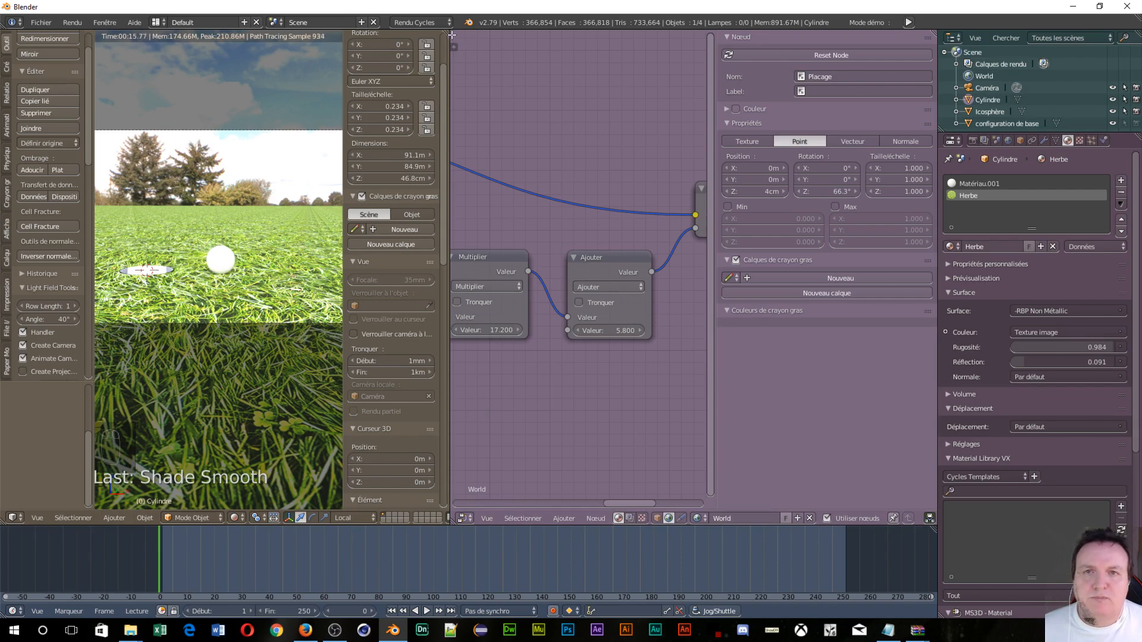
left_click_drag(452, 35, 501, 241)
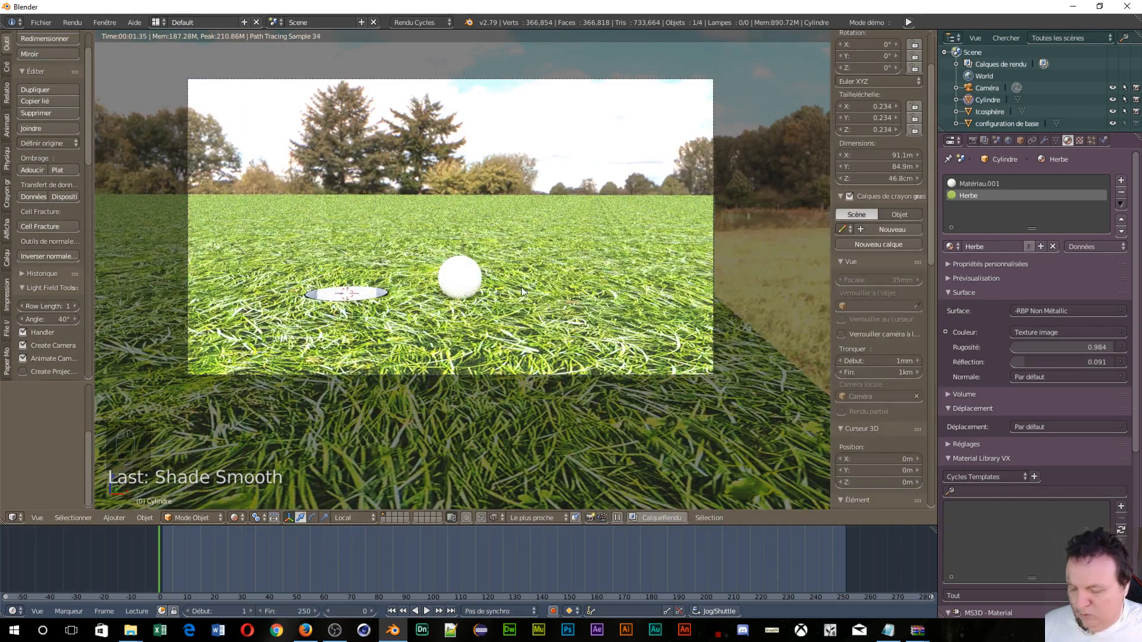
Add a sun lamp at the hole and raise it along the global Z axis
key("shift+a")
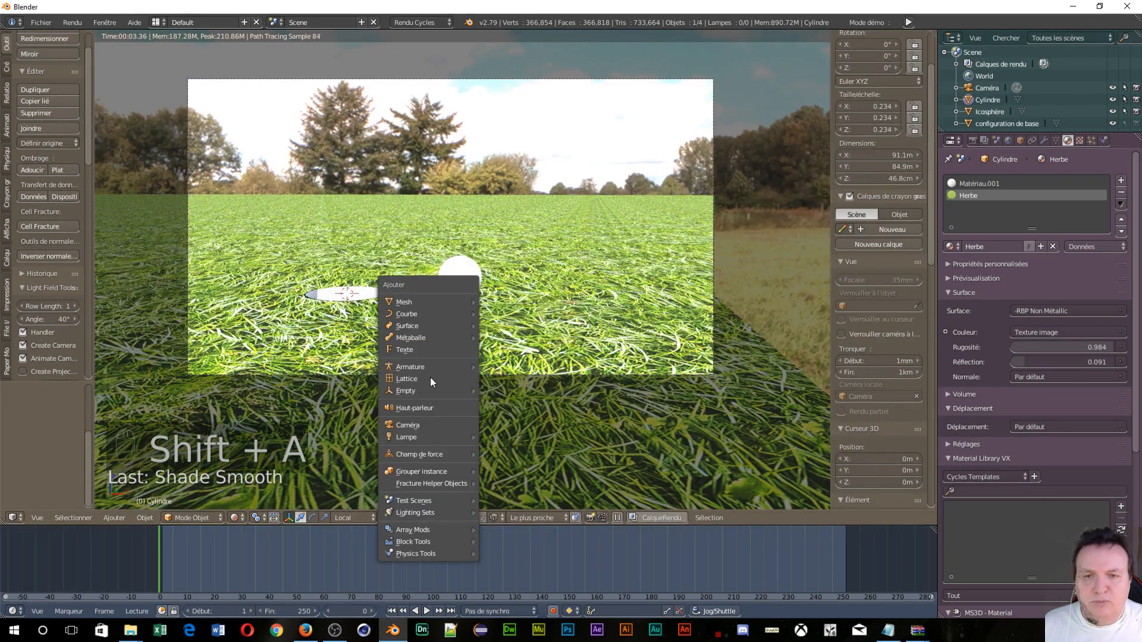
mouse_move(428, 395)
mouse_move(428, 434)
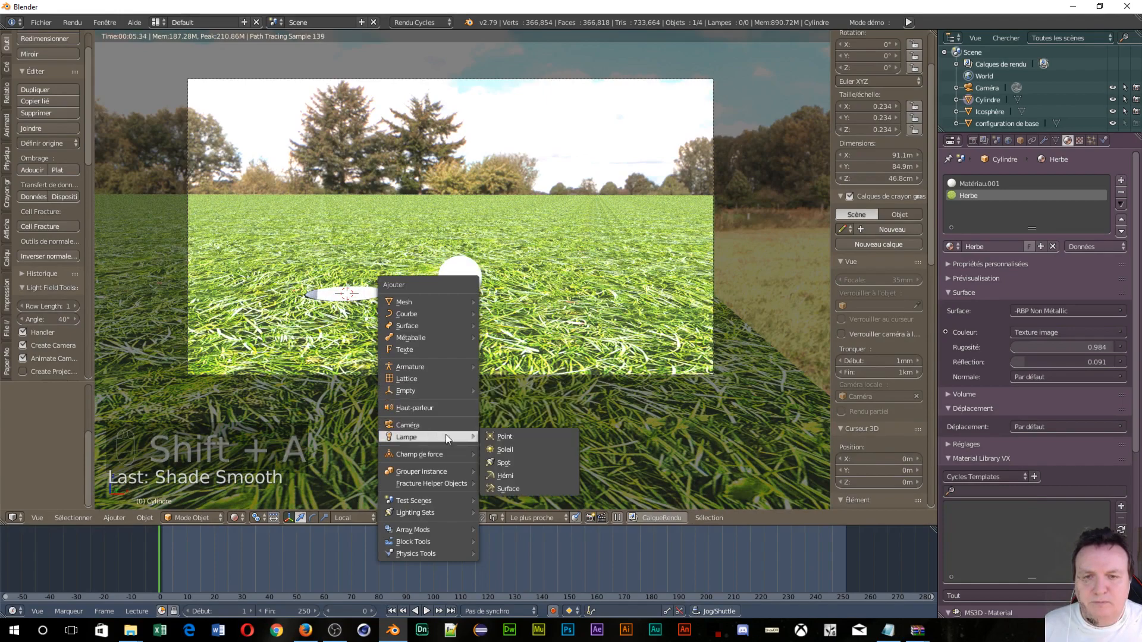
left_click(512, 451)
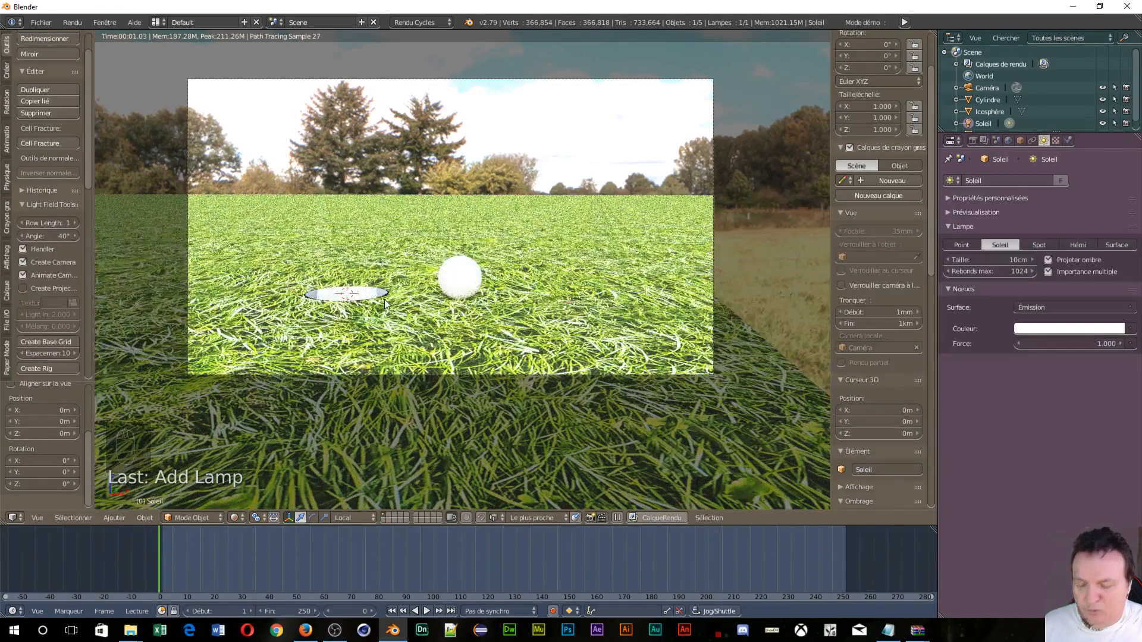
key("g")
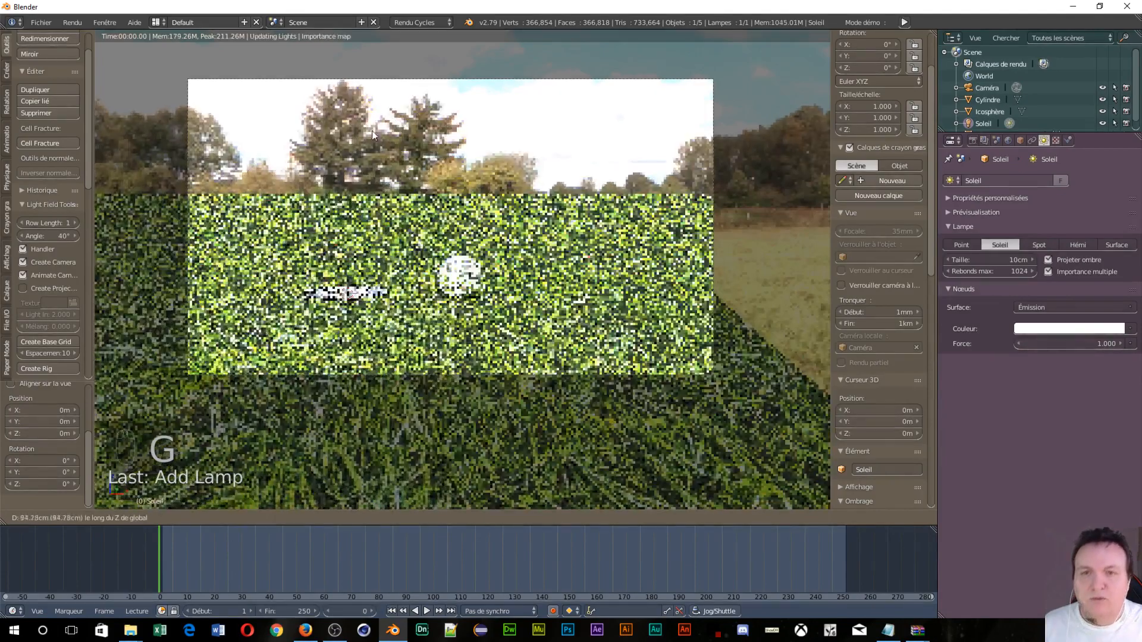
left_click(397, 270)
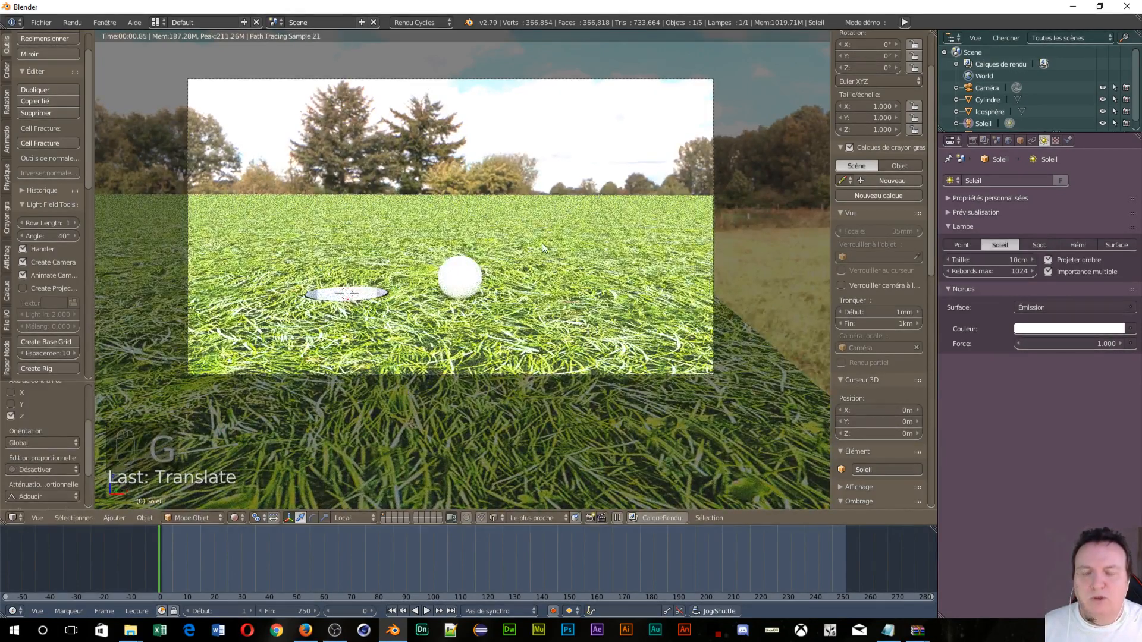
Switch the viewport to solid shading and move the sun lamp higher and along X to beyond the ball
left_click(238, 518)
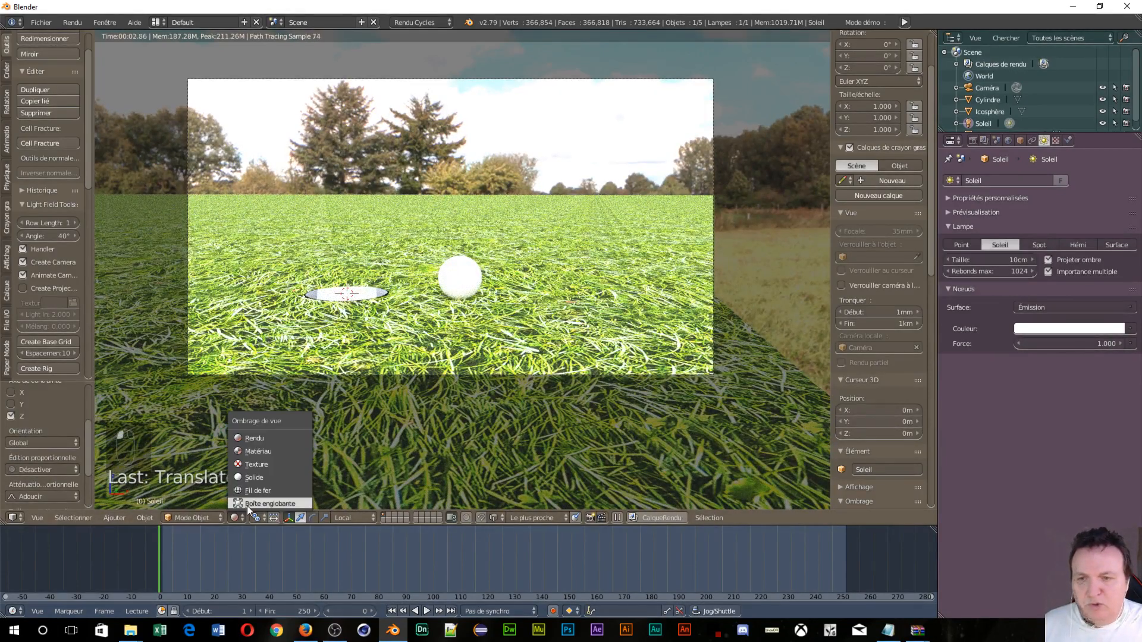
left_click(255, 477)
scroll(344, 277, "down", 4)
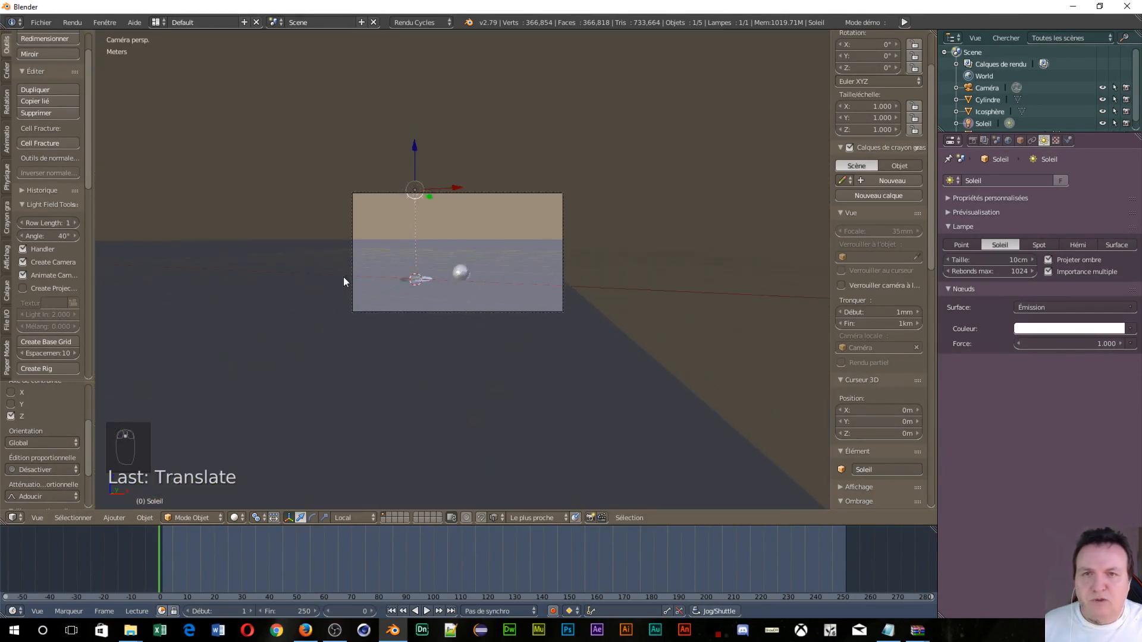
left_click_drag(414, 153, 419, 102)
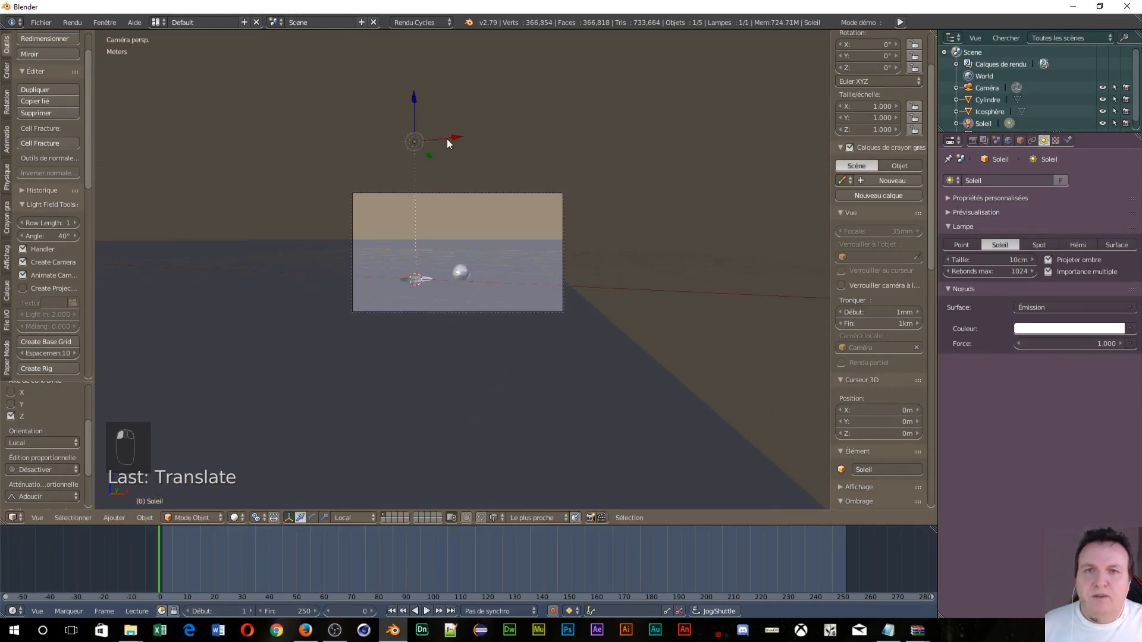
left_click_drag(447, 138, 619, 163)
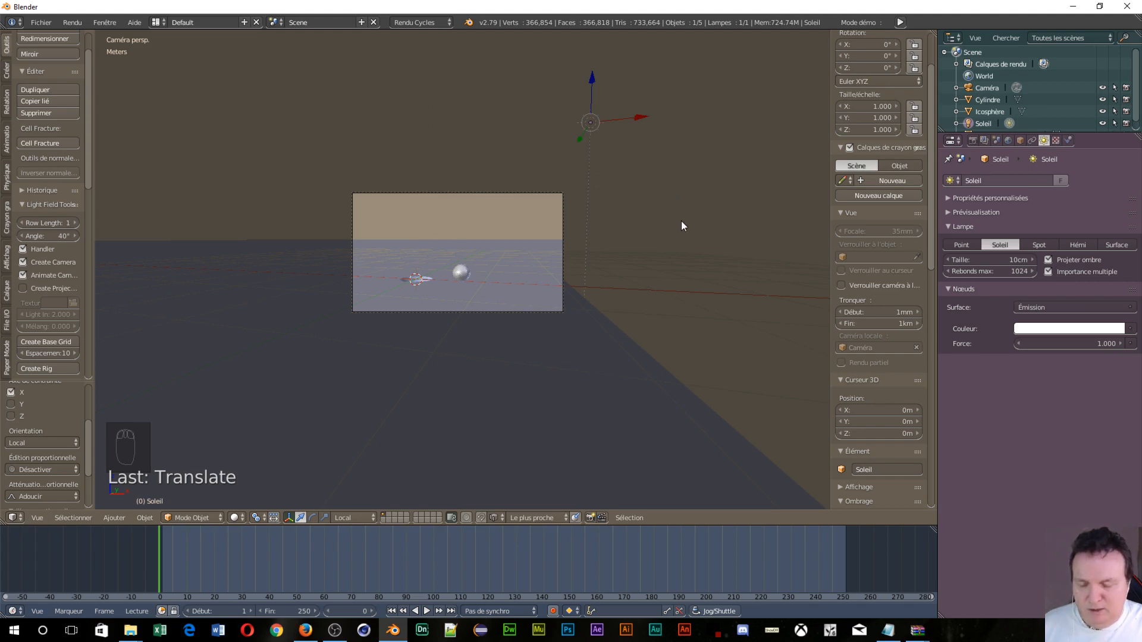
Rotate the sun lamp 49.8° about the global Y axis so it points down toward the hole
scroll(680, 220, "down", 2)
middle_click_drag(662, 224, 582, 288)
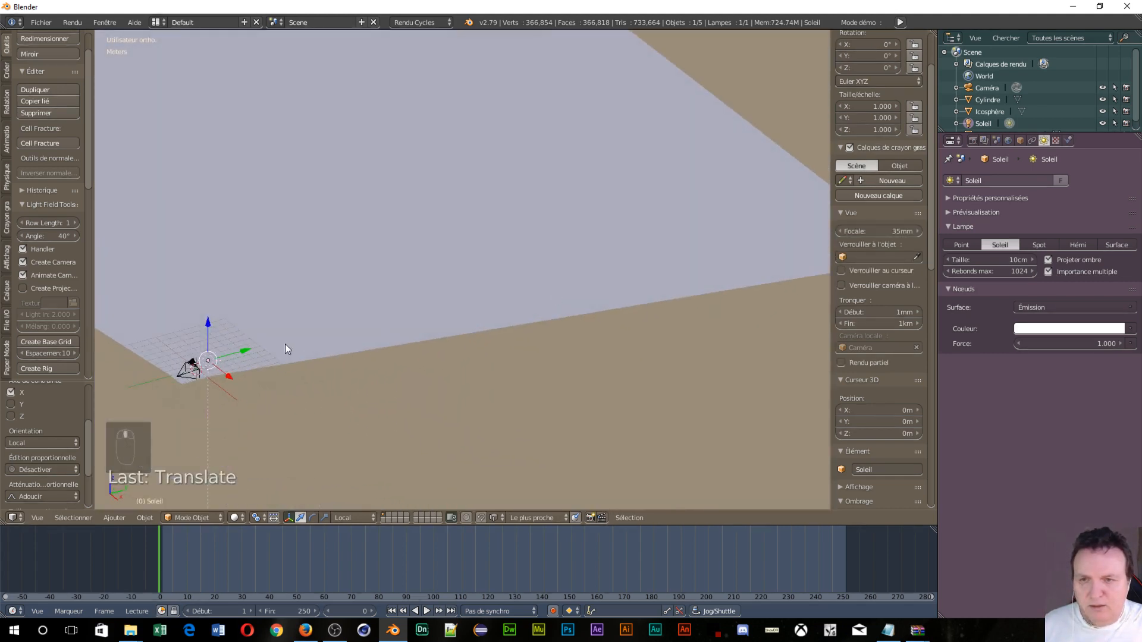
middle_click_drag(286, 349, 397, 277)
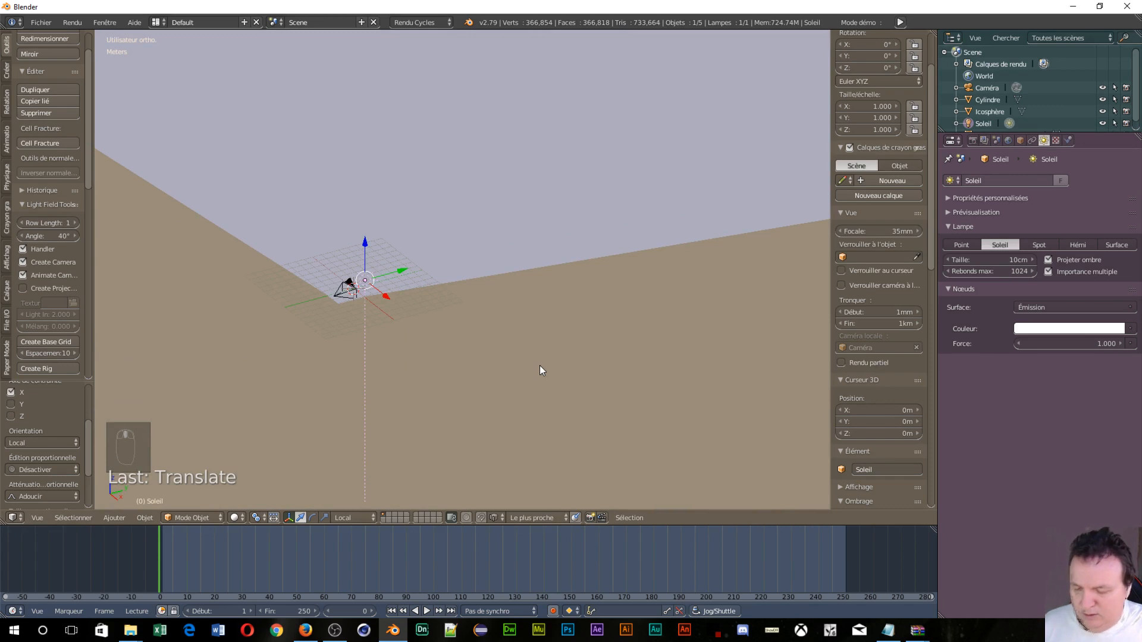
key("r")
key("y")
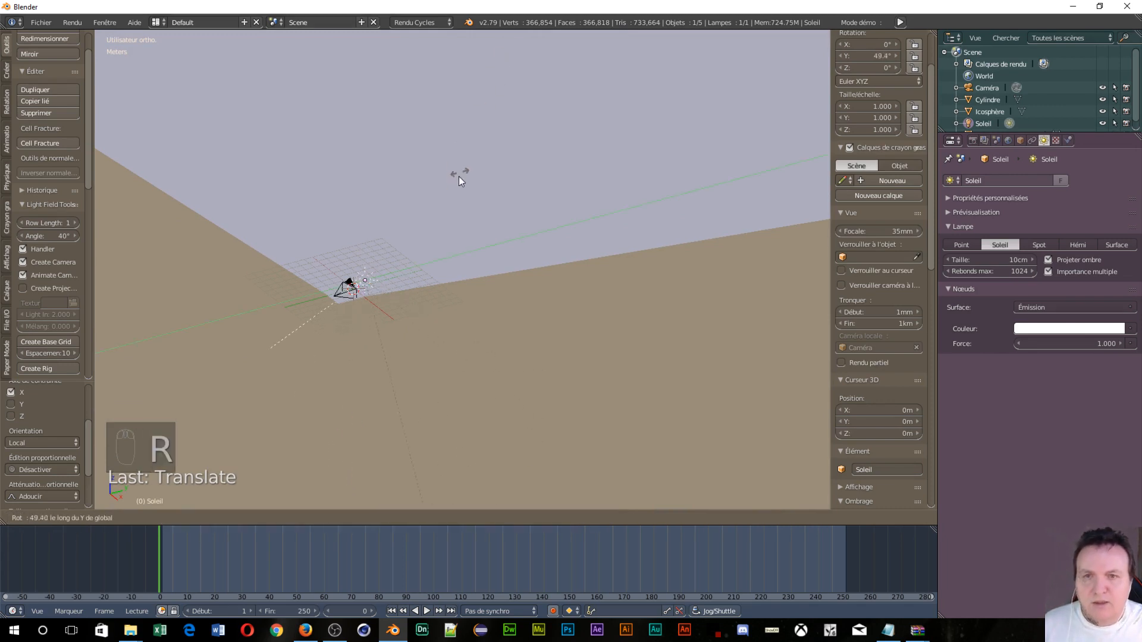
left_click(462, 190)
Set the sun lamp's strength to 107.2 and its colour to light blue
key("KP_7")
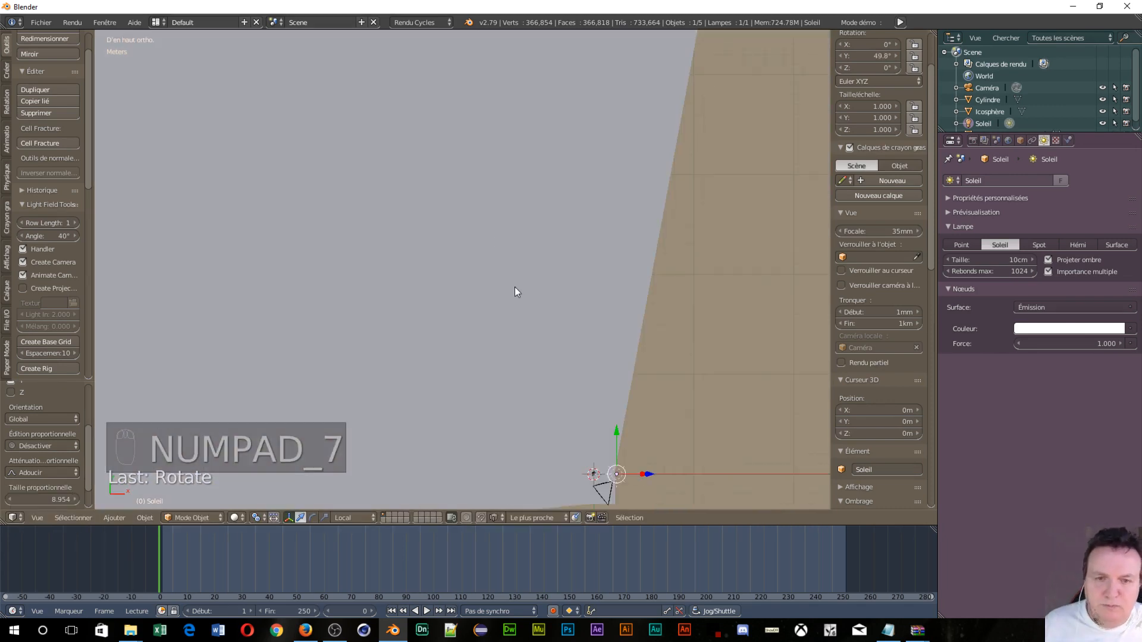
middle_click_drag(549, 312, 351, 33, "shift")
scroll(524, 220, "up", 5)
middle_click_drag(297, 68, 531, 312, "shift")
scroll(536, 342, "up", 5)
scroll(478, 319, "up", 5)
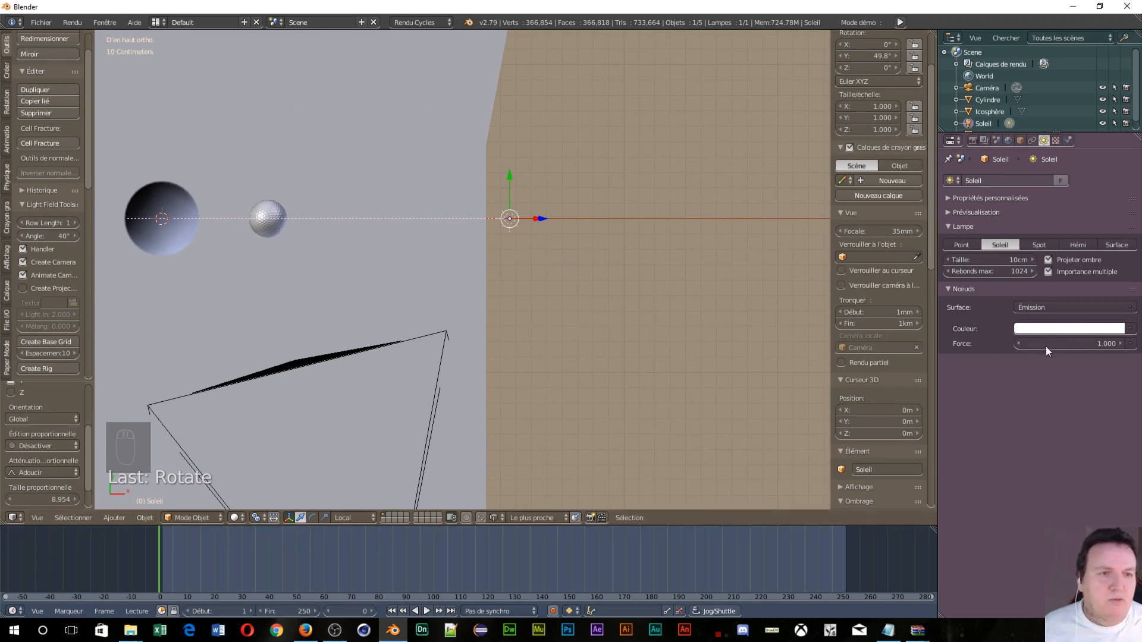
left_click_drag(1046, 347, 1106, 346)
left_click(1063, 330)
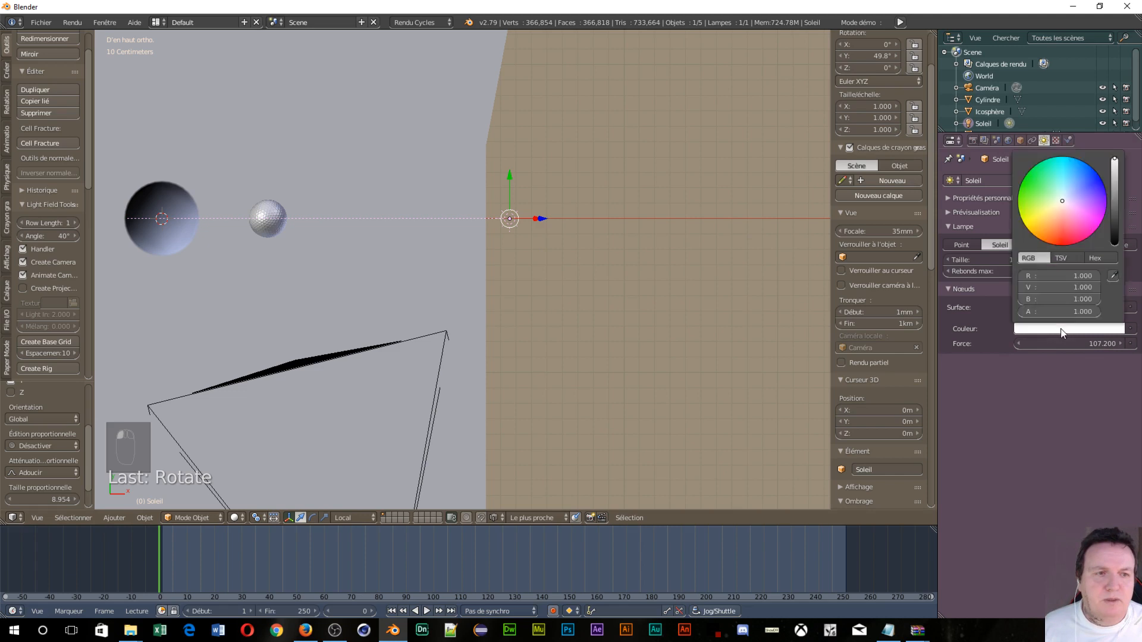
left_click_drag(1060, 200, 1066, 190)
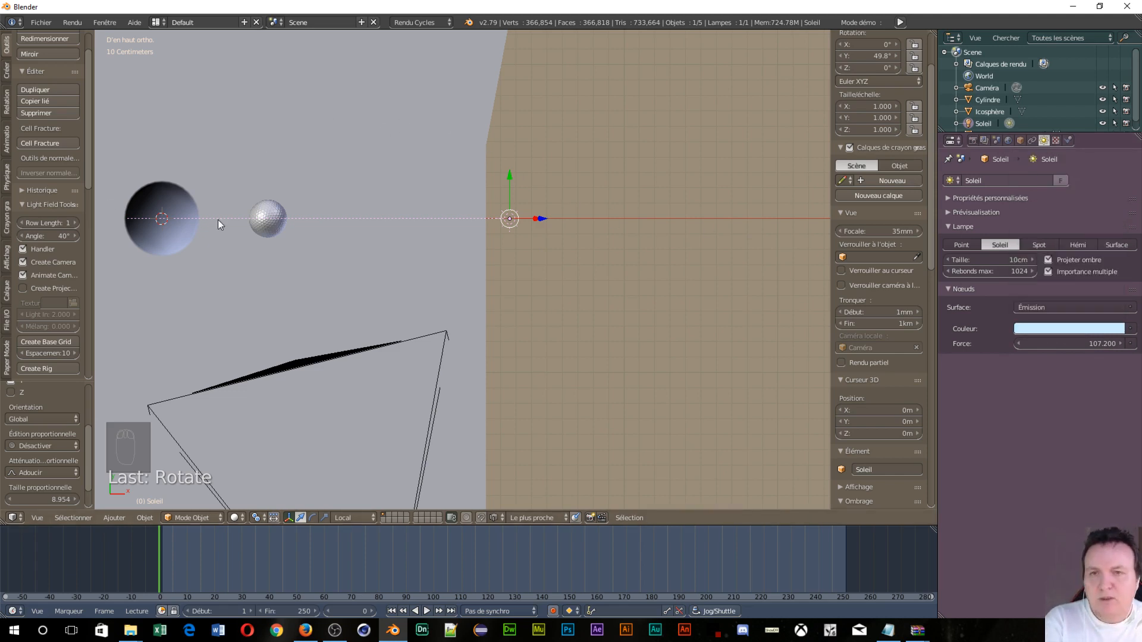
Show the camera view with rendered shading and set the sun lamp's strength to 0.9
key("KP_0")
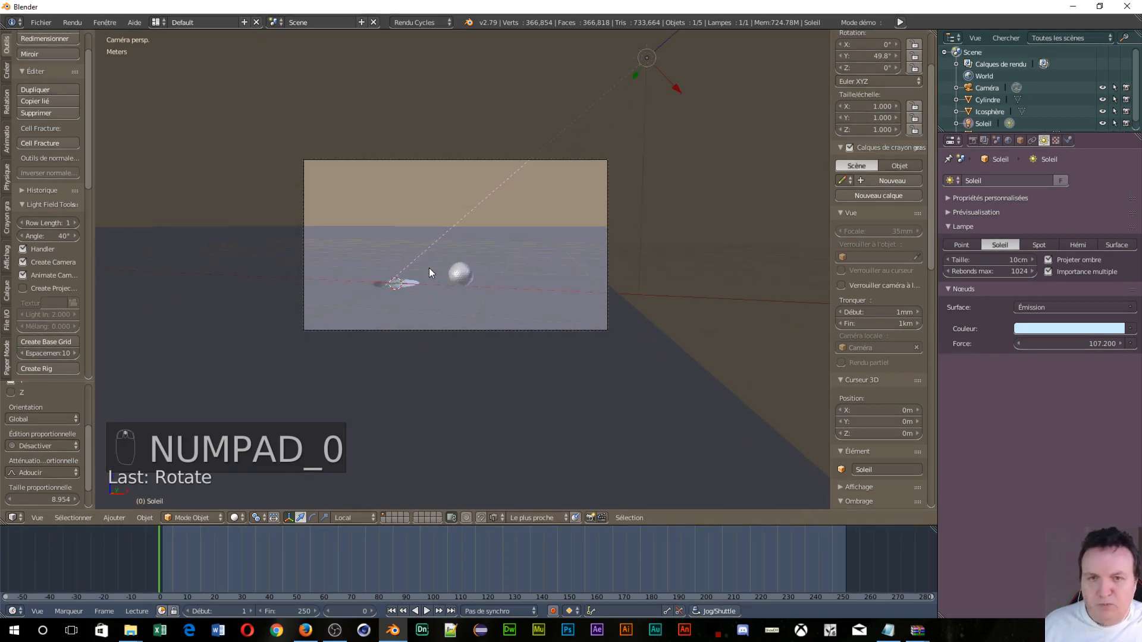
scroll(430, 267, "up", 5)
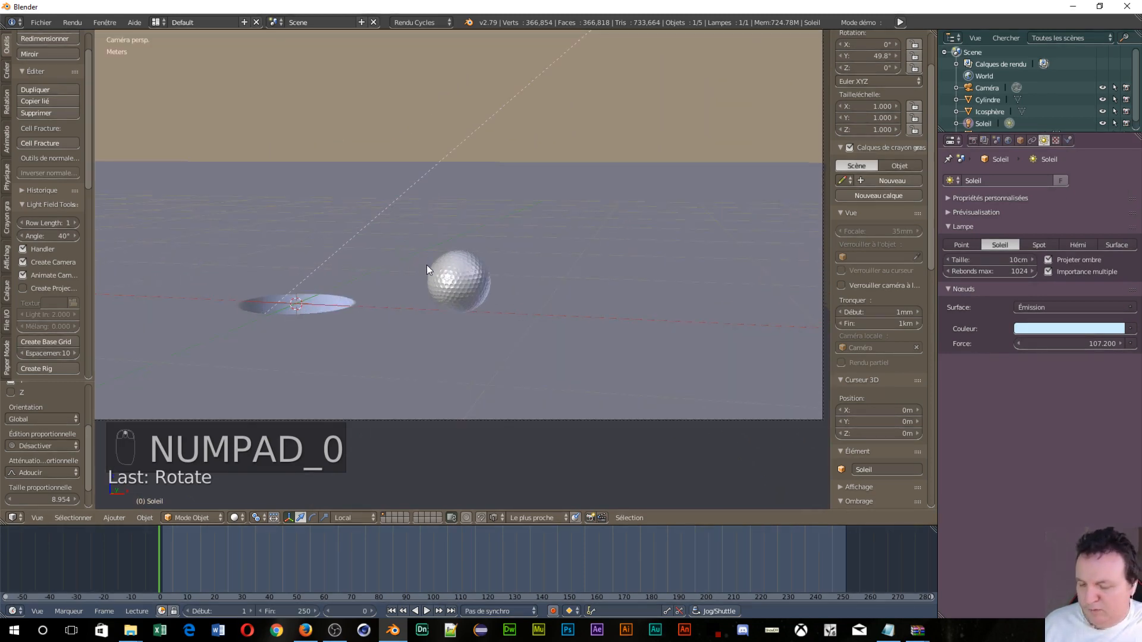
key("shift+z")
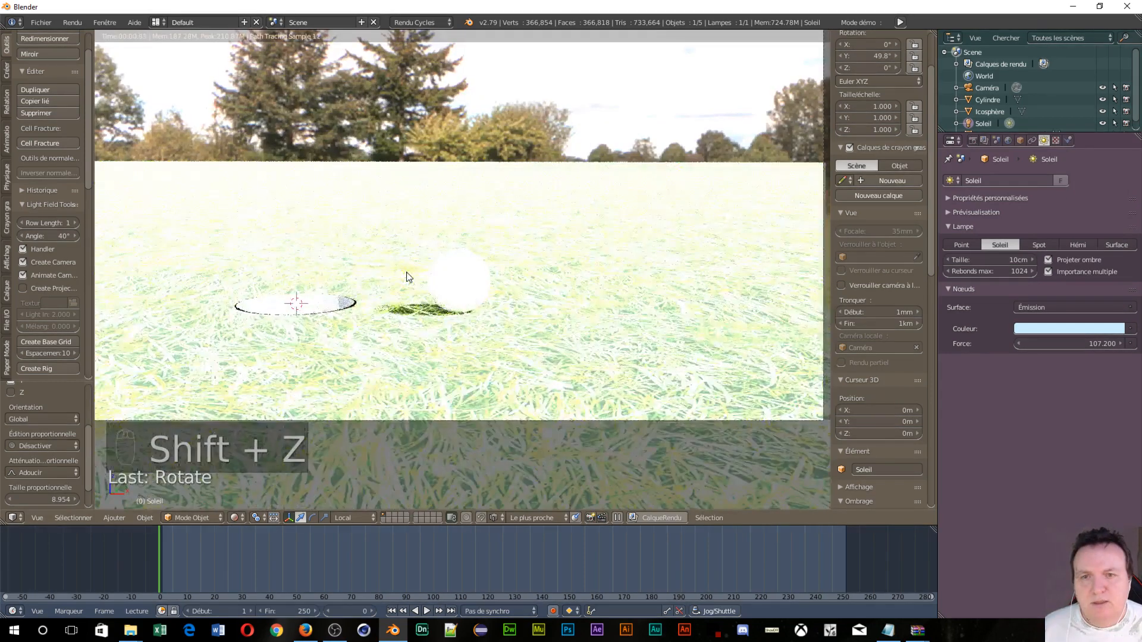
left_click_drag(1084, 344, 1014, 344)
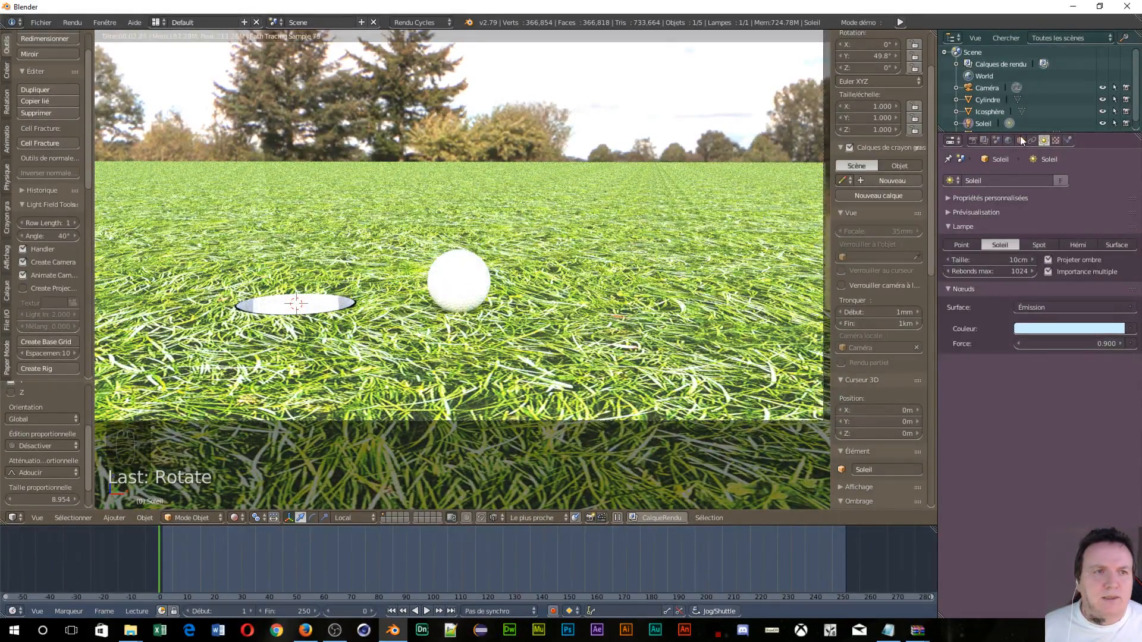
Lower the world background's brightness by setting its strength Math values to 7.700 and 1.300
left_click(1001, 143)
left_click(1006, 141)
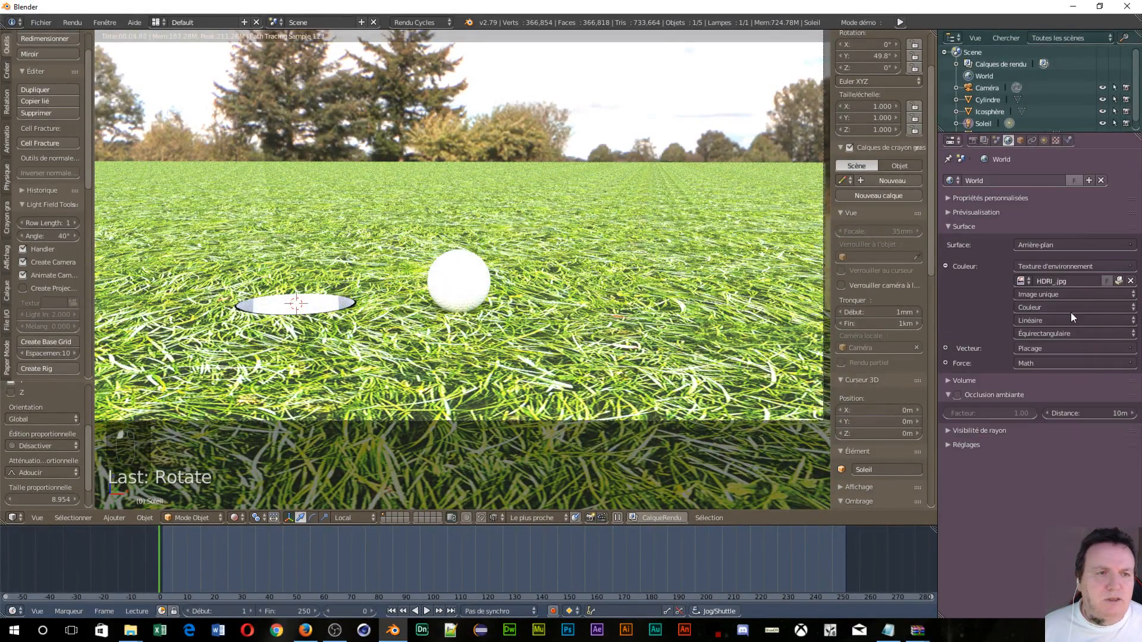
left_click(945, 362)
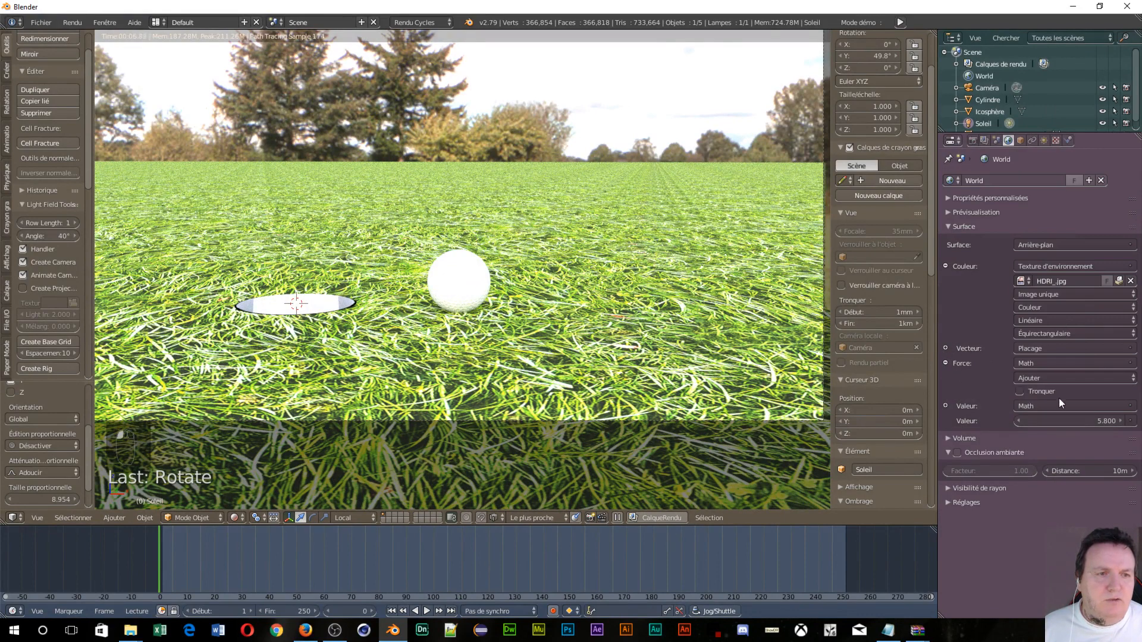
left_click(945, 405)
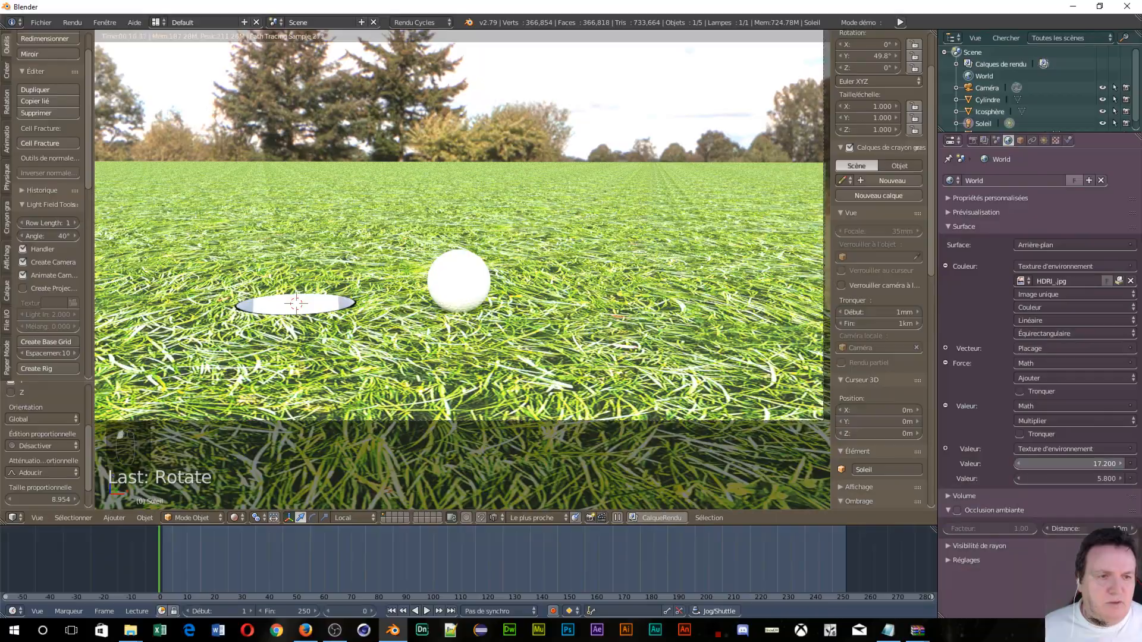
left_click_drag(1106, 463, 1006, 466)
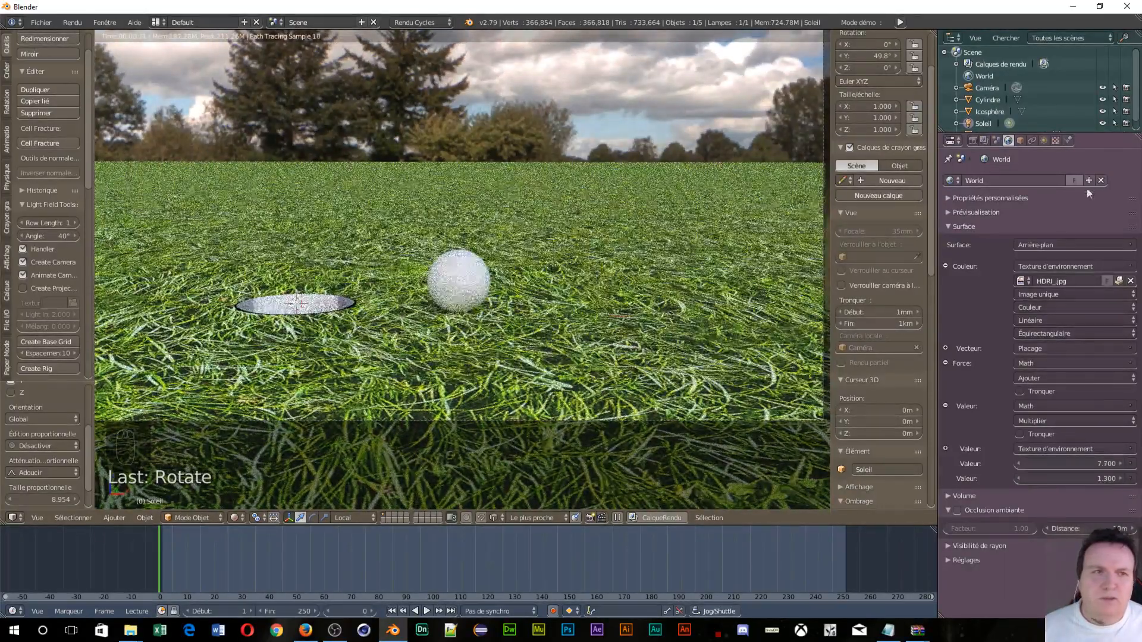
Set the sun lamp's strength to 4.000 and frame the whole camera view in the rendered viewport
left_click(1044, 140)
left_click_drag(1094, 343, 1136, 343)
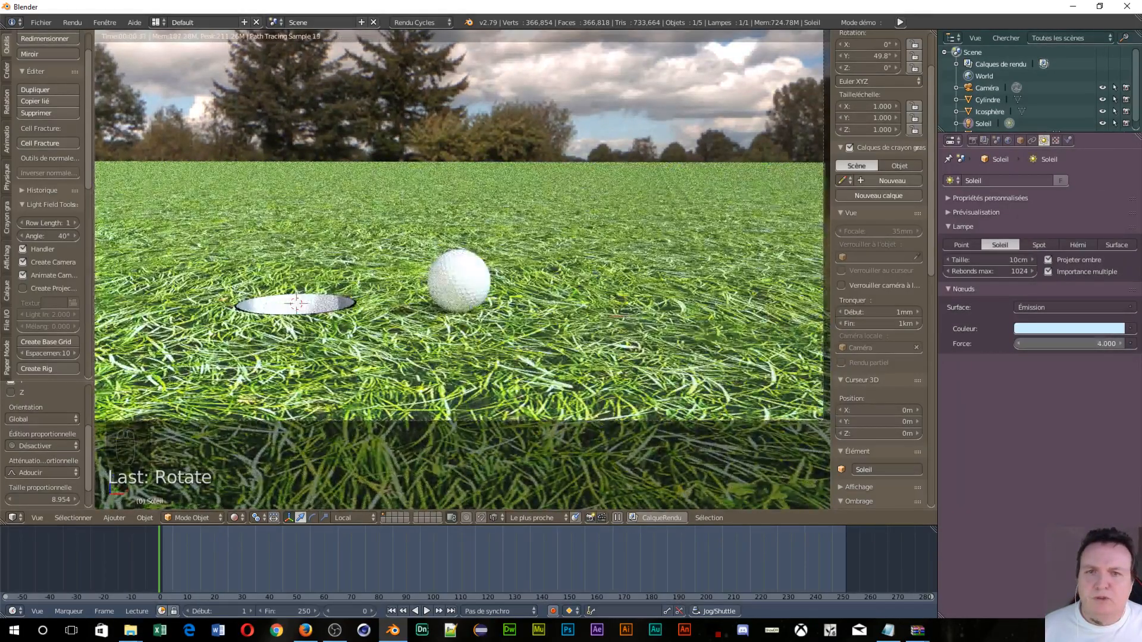
scroll(545, 151, "down", 3)
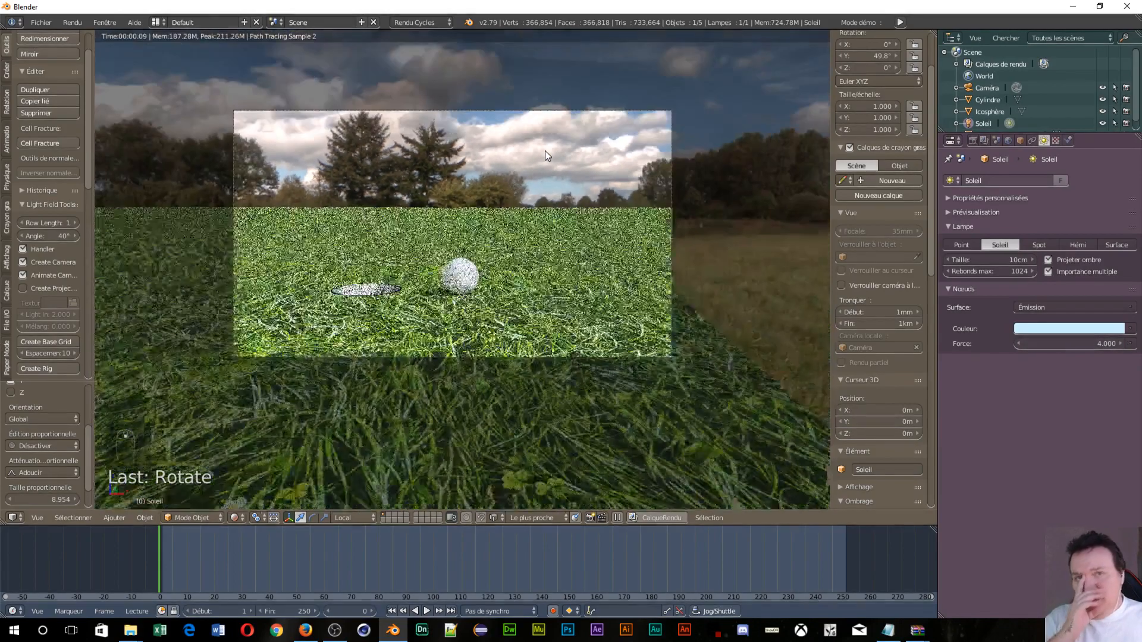
scroll(600, 167, "up", 2)
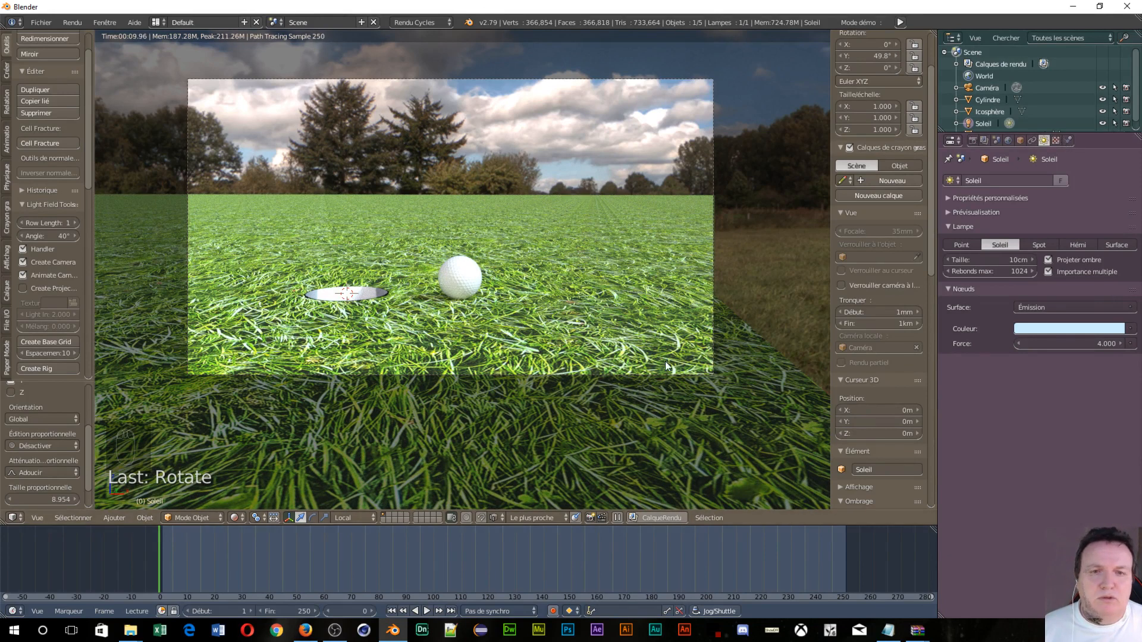
Add a particle system to the grass ground object and set its type to hair (Cheveux)
right_click(753, 394)
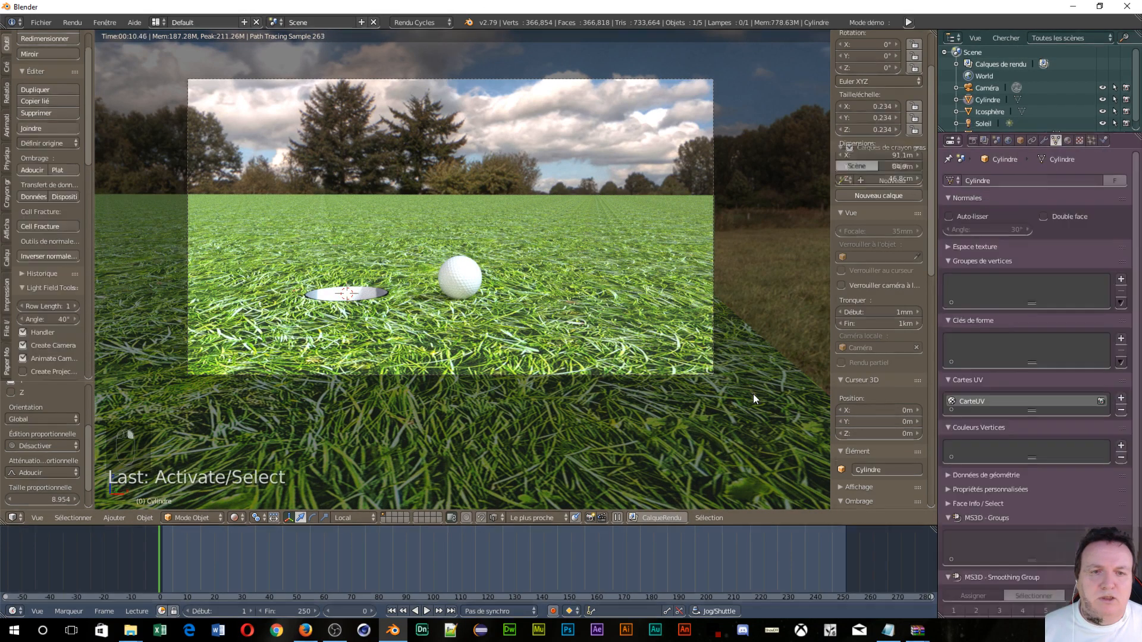
left_click(1071, 141)
left_click(1092, 141)
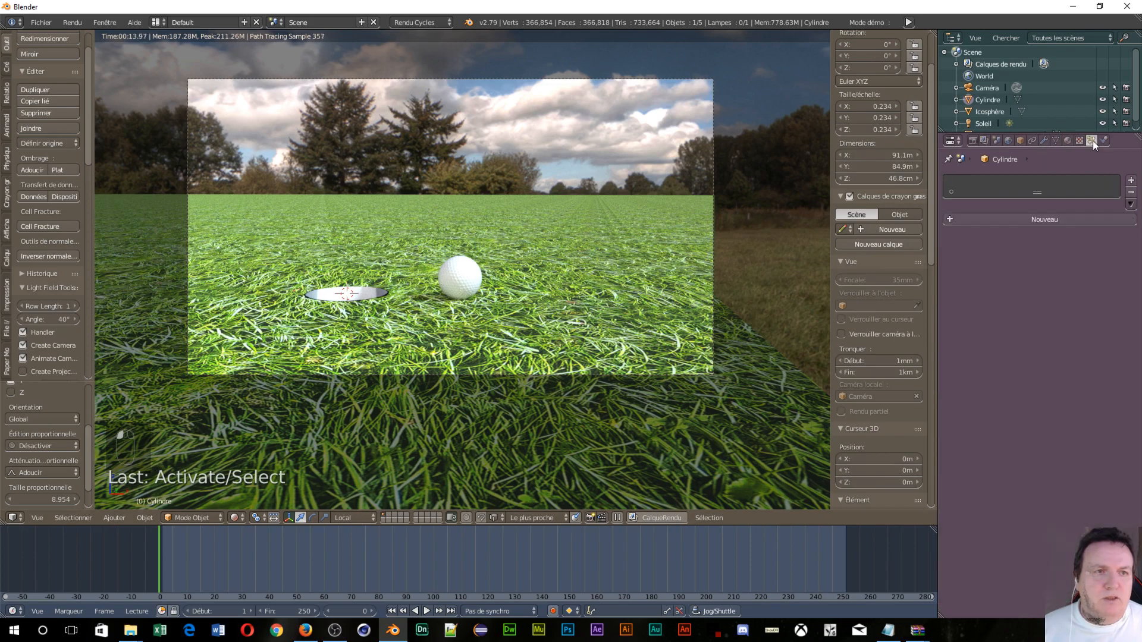
left_click(1026, 221)
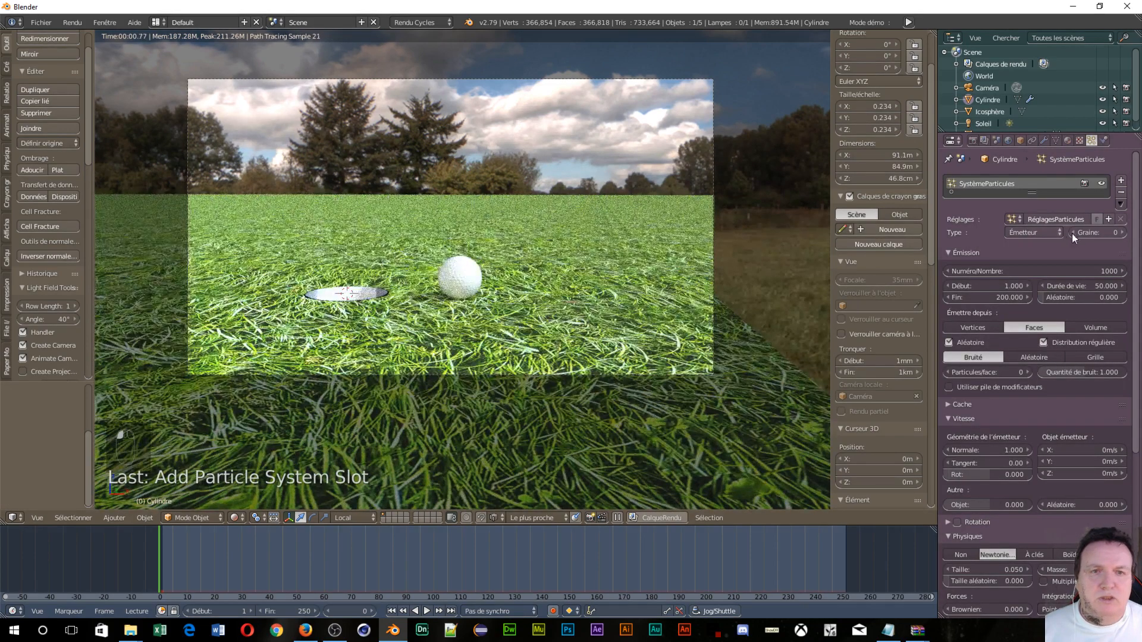
left_click(1055, 232)
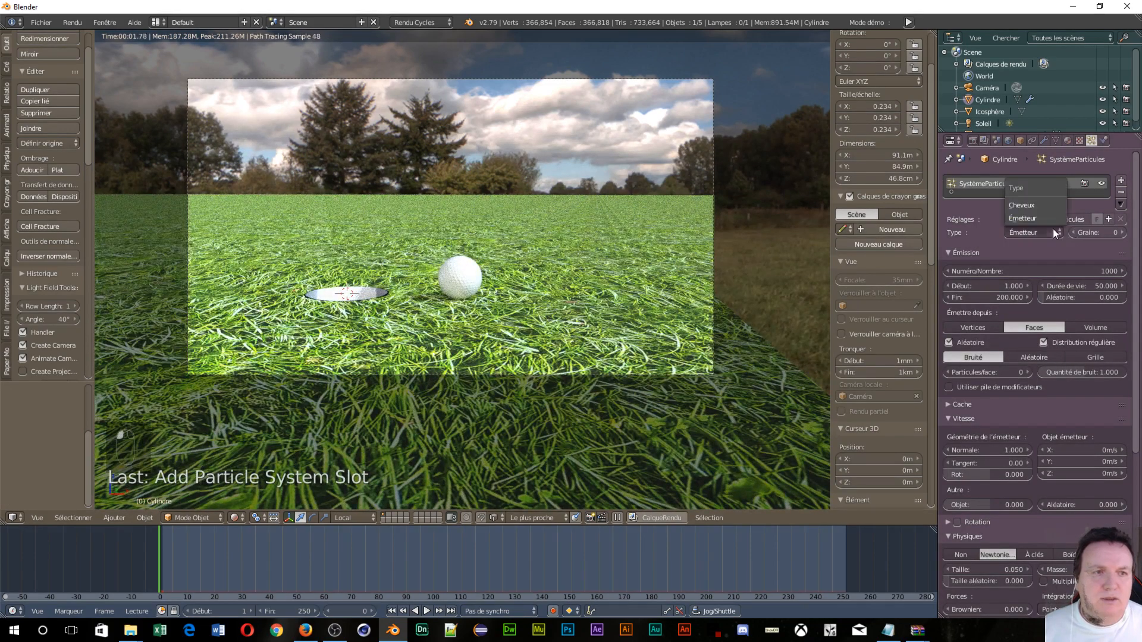
left_click(1022, 205)
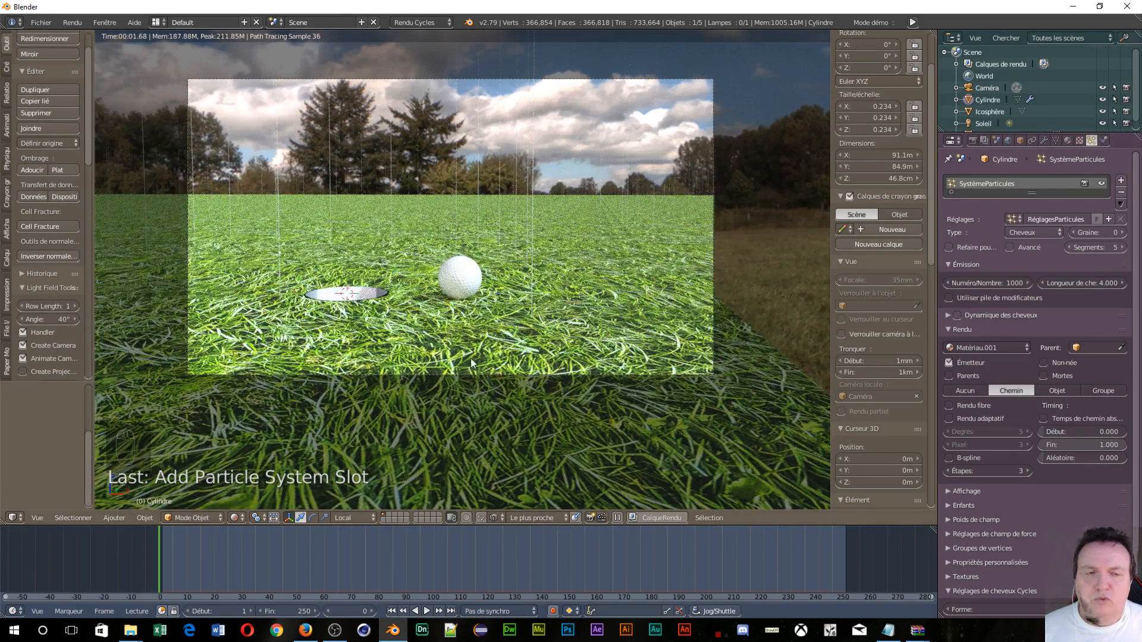
Set the ground particles' hair length to 0.810 and the Cycles hair thickness scale (Taille) to 0.04
mouse_move(1080, 283)
left_mouse_down()
mouse_move(1000, 283)
mouse_move(1076, 283)
left_mouse_up()
scroll(1052, 535, "down", 2)
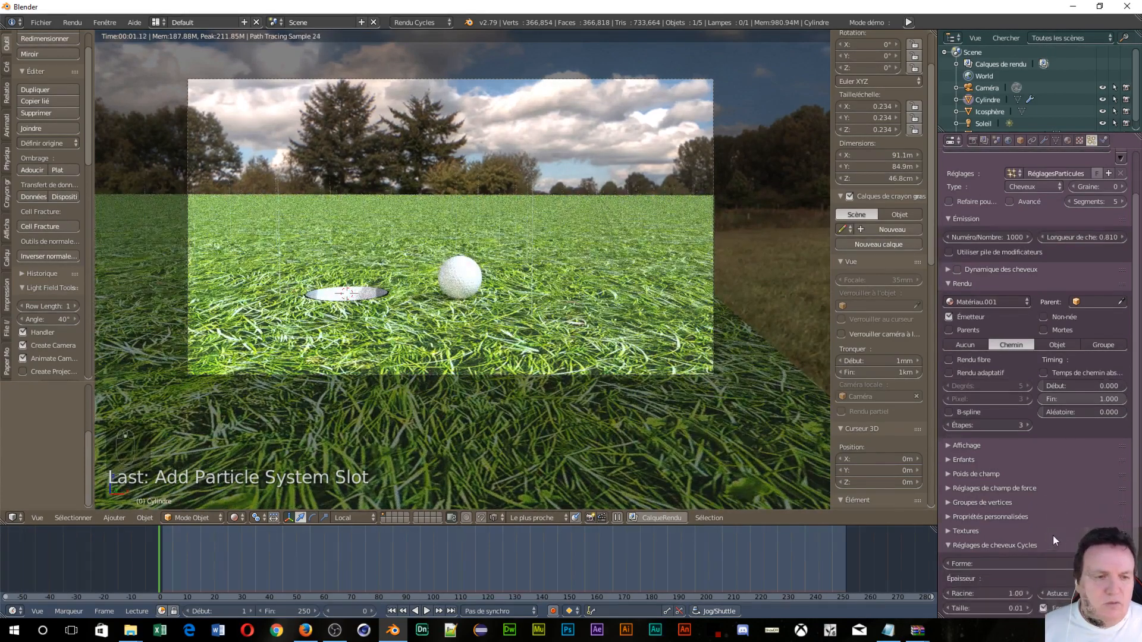
mouse_move(1026, 606)
left_mouse_down()
mouse_move(1065, 607)
mouse_move(1036, 606)
left_mouse_up()
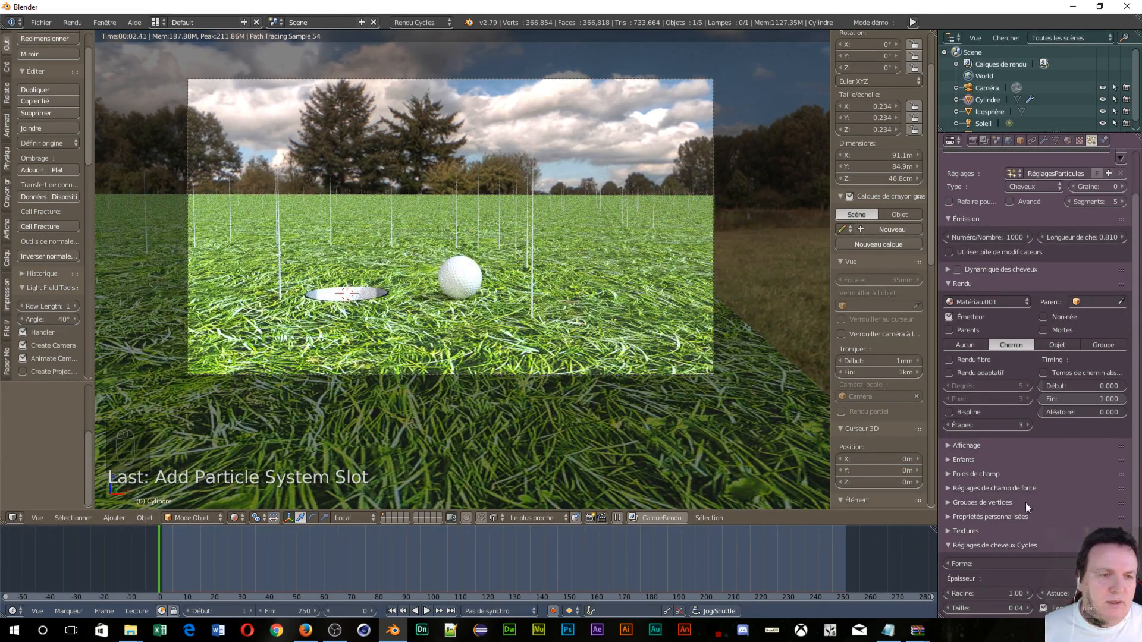
Enable the advanced hair settings, set the Brownian force to 0.030 and assign the Herbe material to the hair
scroll(987, 435, "up", 2)
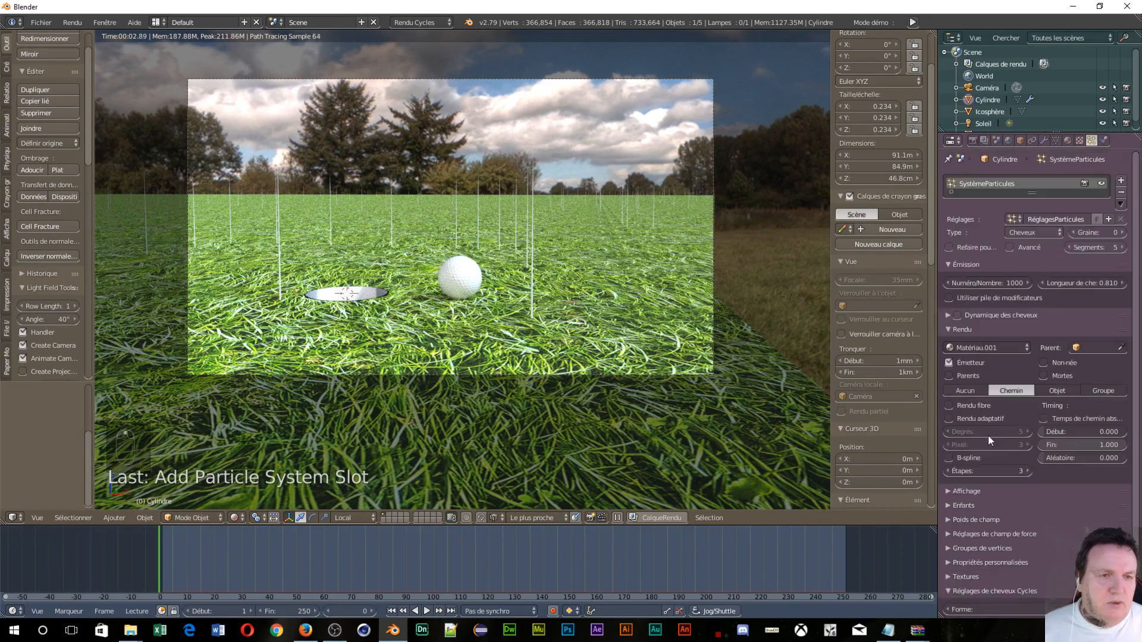
left_click(1009, 248)
scroll(1040, 464, "down", 5)
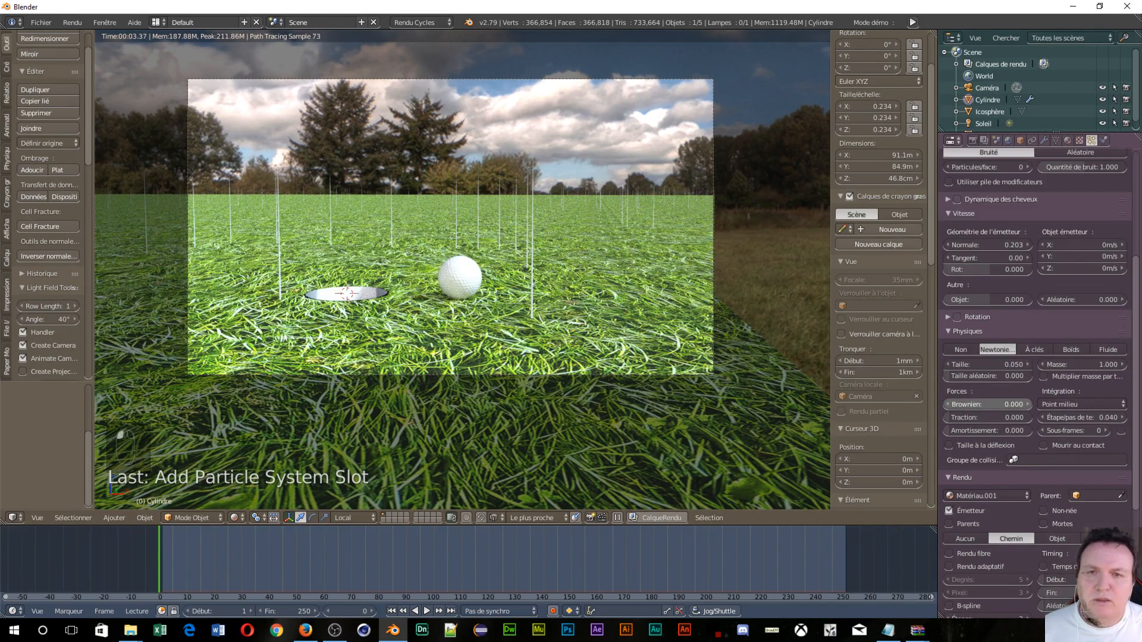
left_click(1028, 404)
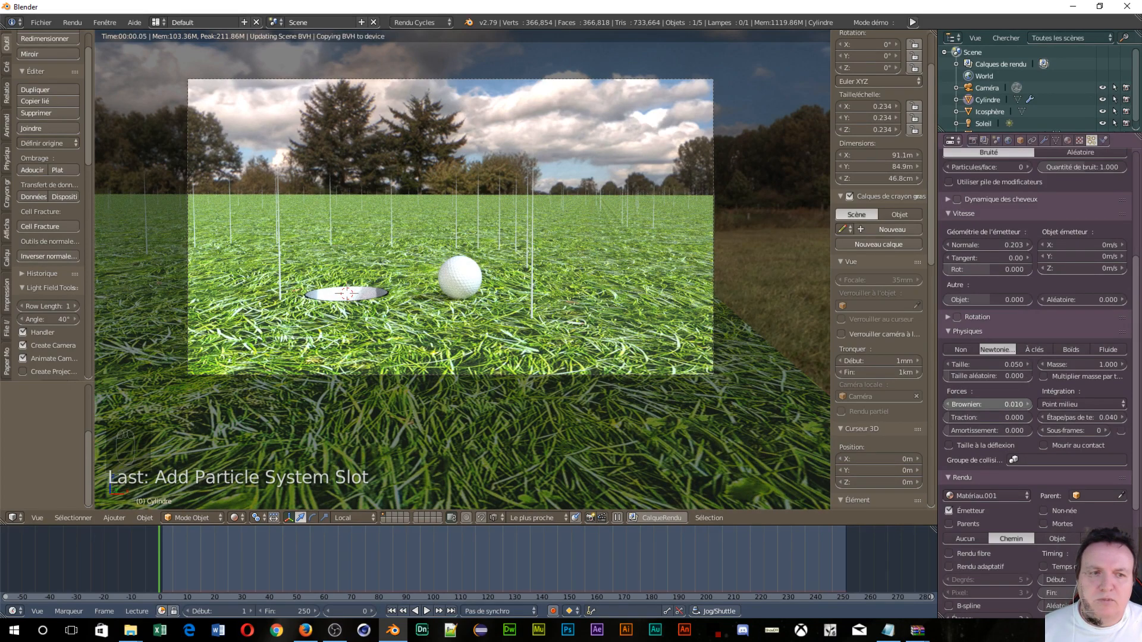
left_click(1028, 404)
left_click(1028, 404)
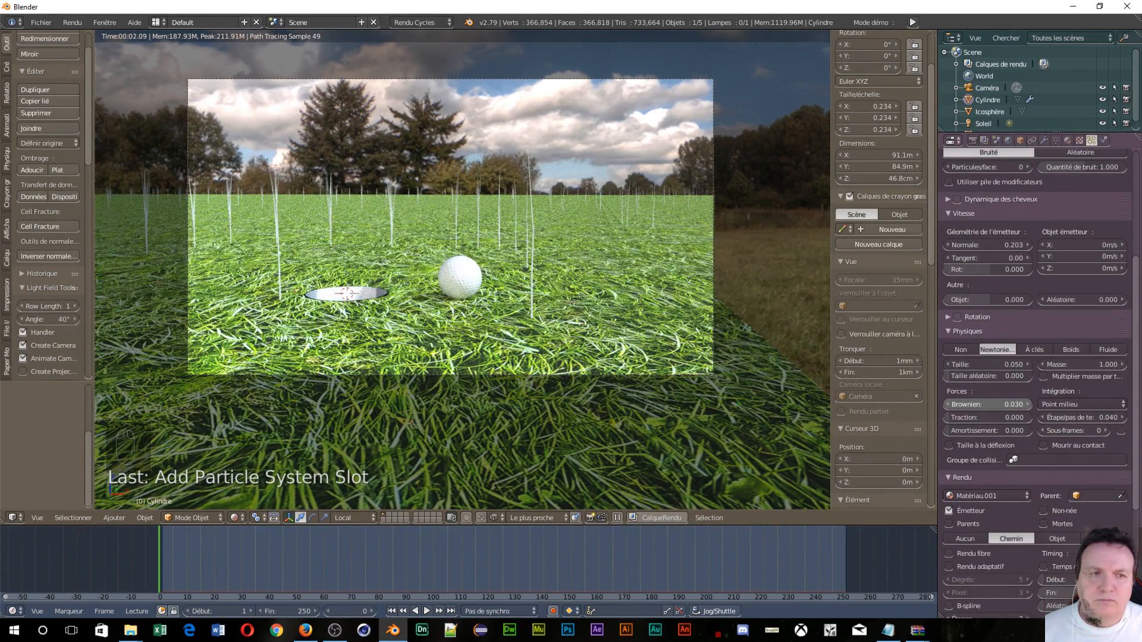
left_click(1023, 494)
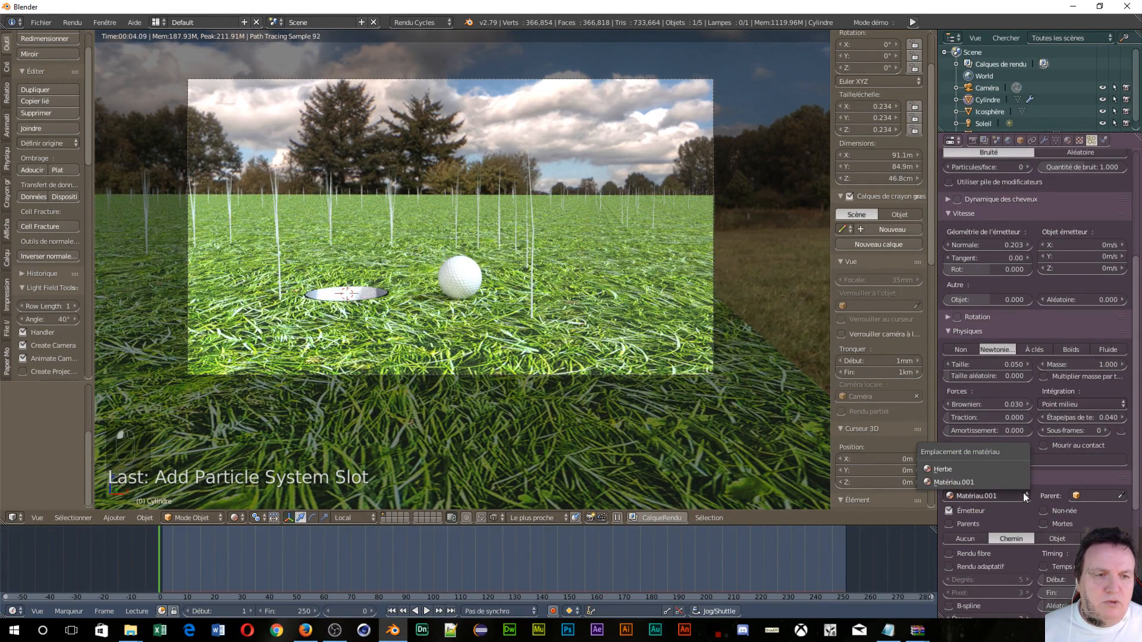
left_click(962, 471)
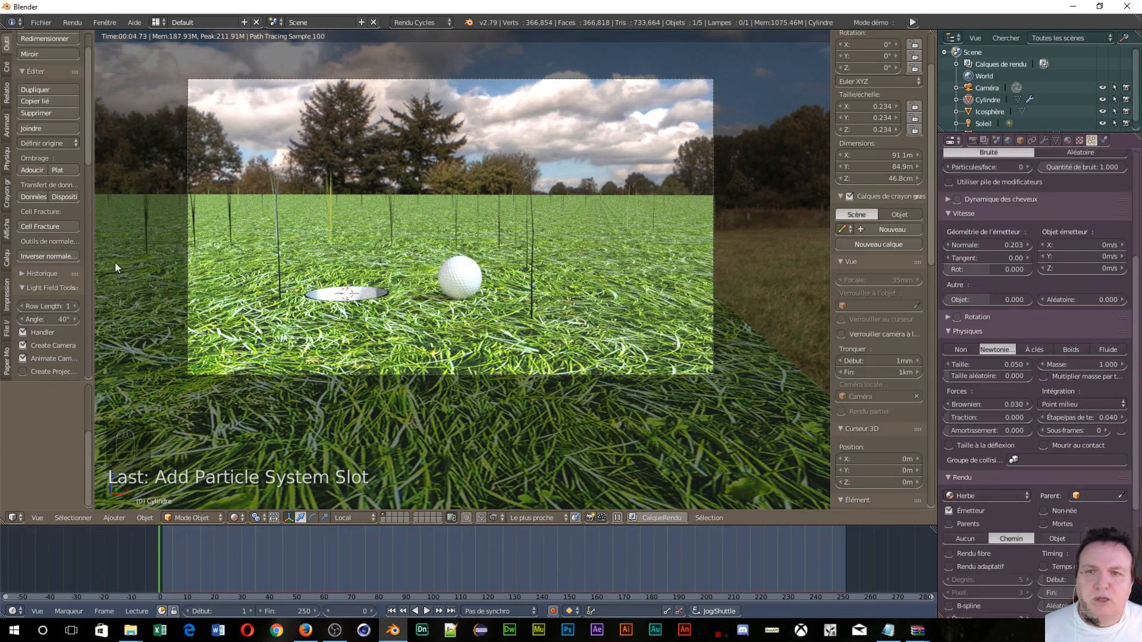
Shorten the hair length to 0.456 and set the number of hairs to 1660
scroll(1011, 309, "up", 8)
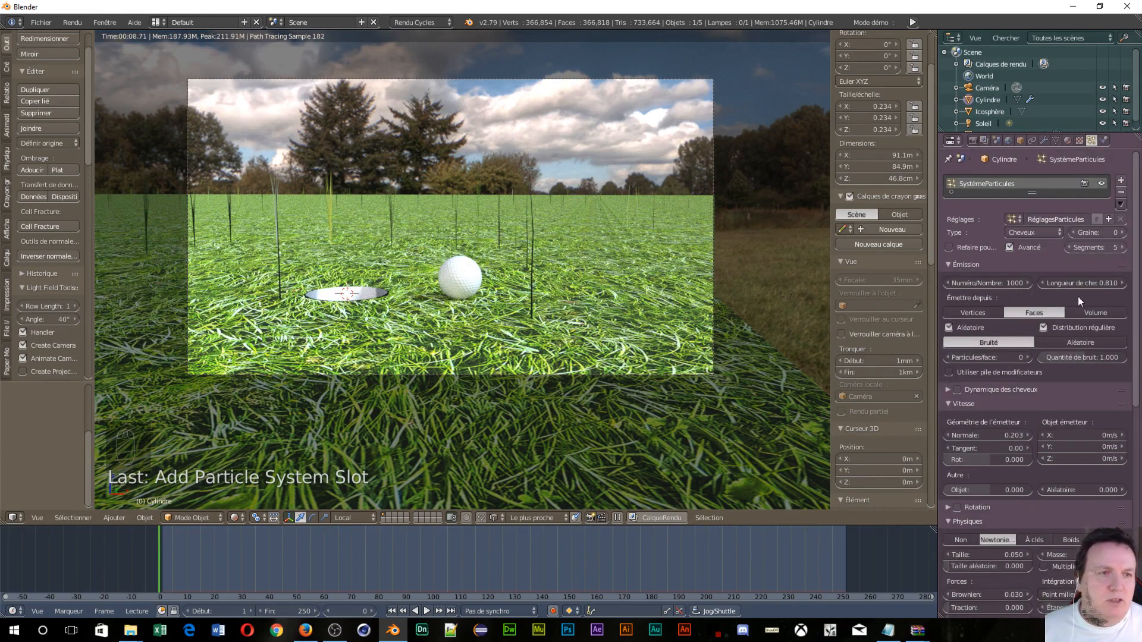
left_click_drag(1054, 283, 1014, 284)
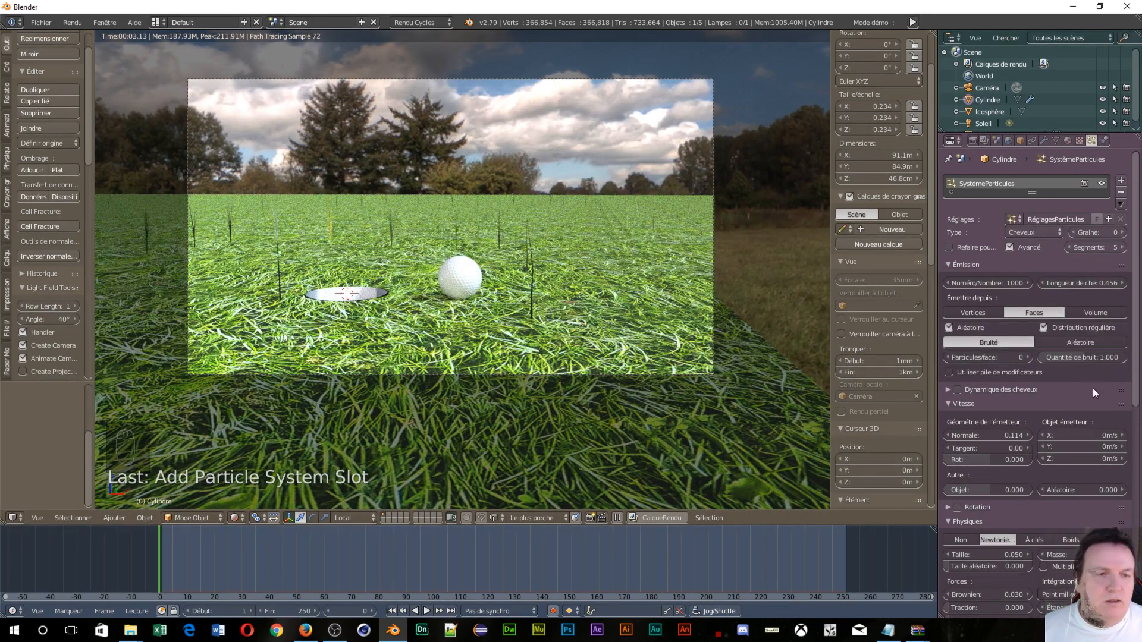
mouse_move(995, 283)
left_mouse_down()
mouse_move(1041, 283)
mouse_move(996, 283)
left_mouse_up()
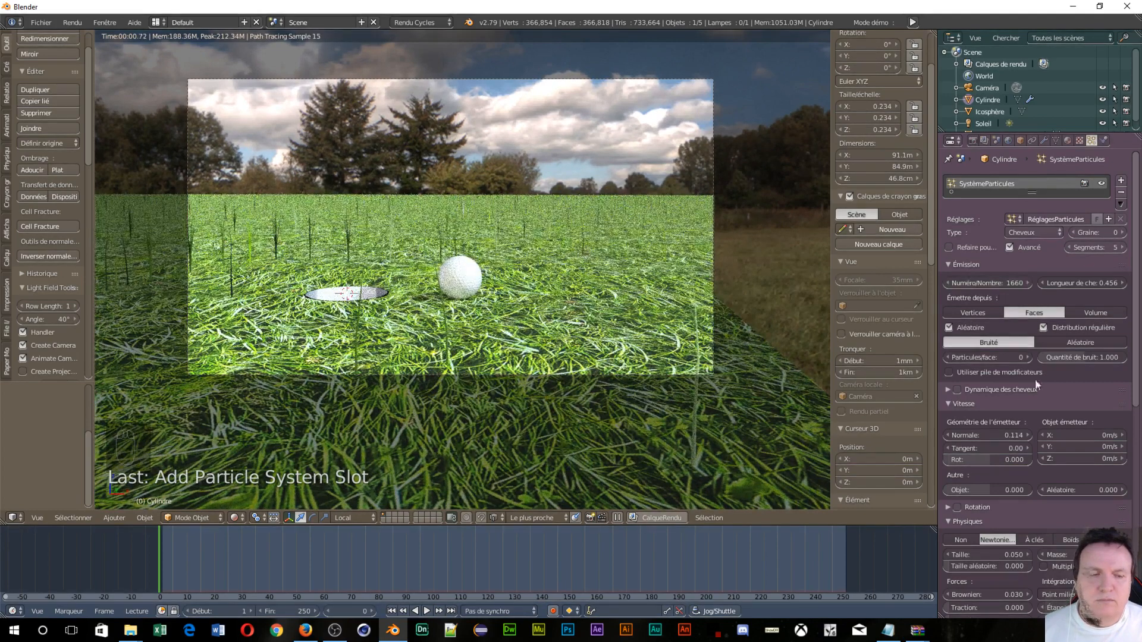
Give the hair particles child strands of the Simple type
scroll(1030, 511, "down", 10)
scroll(1033, 500, "down", 2)
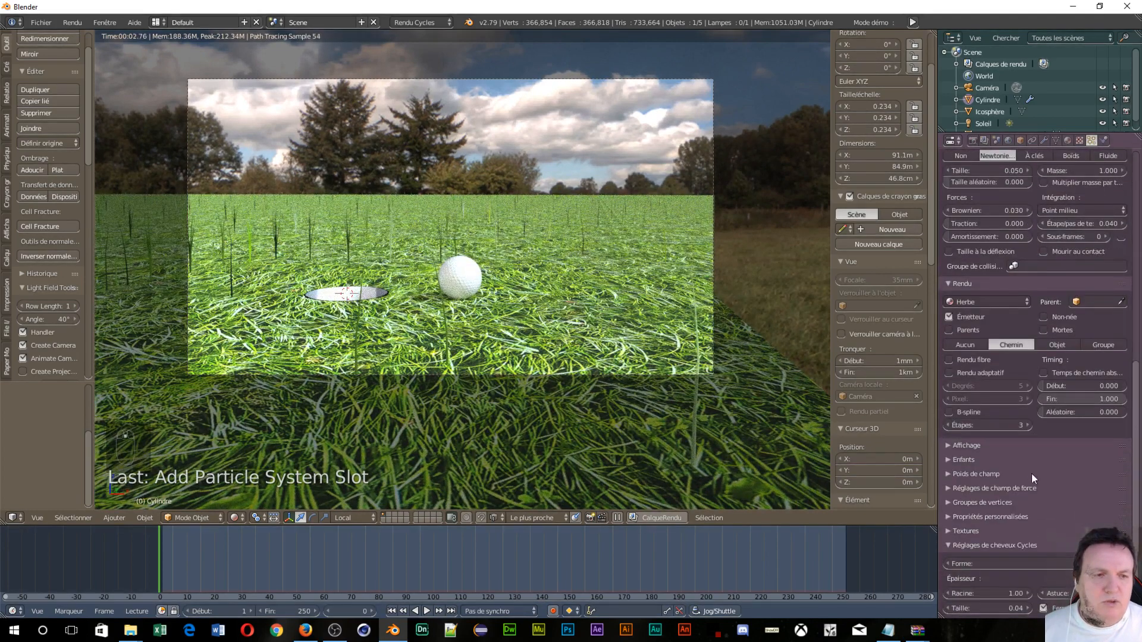
left_click(953, 457)
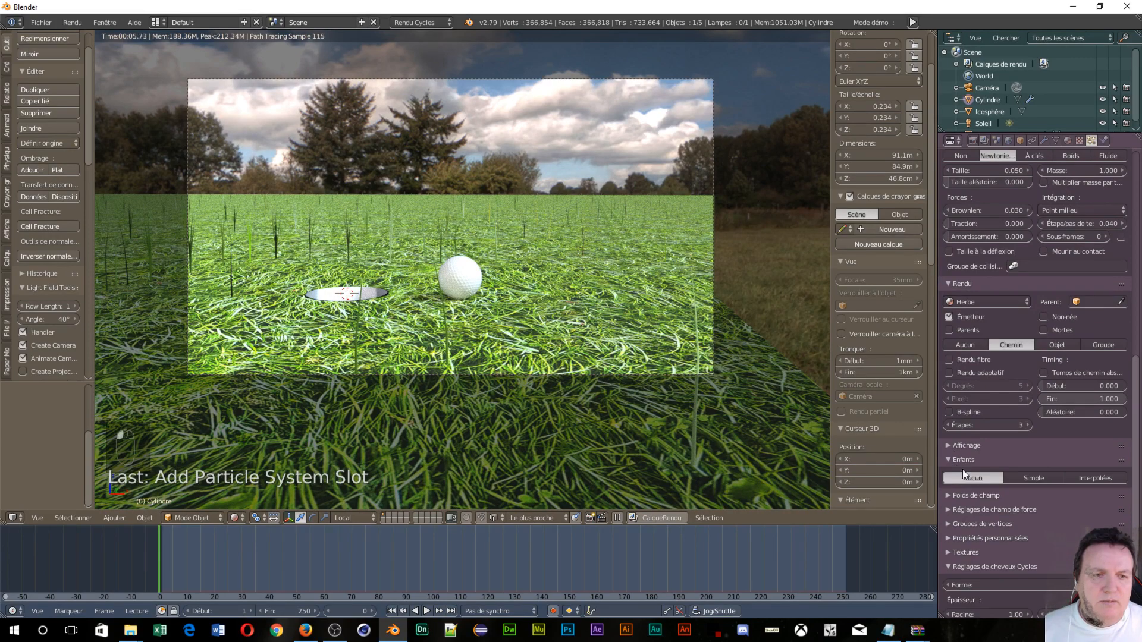
left_click(1035, 480)
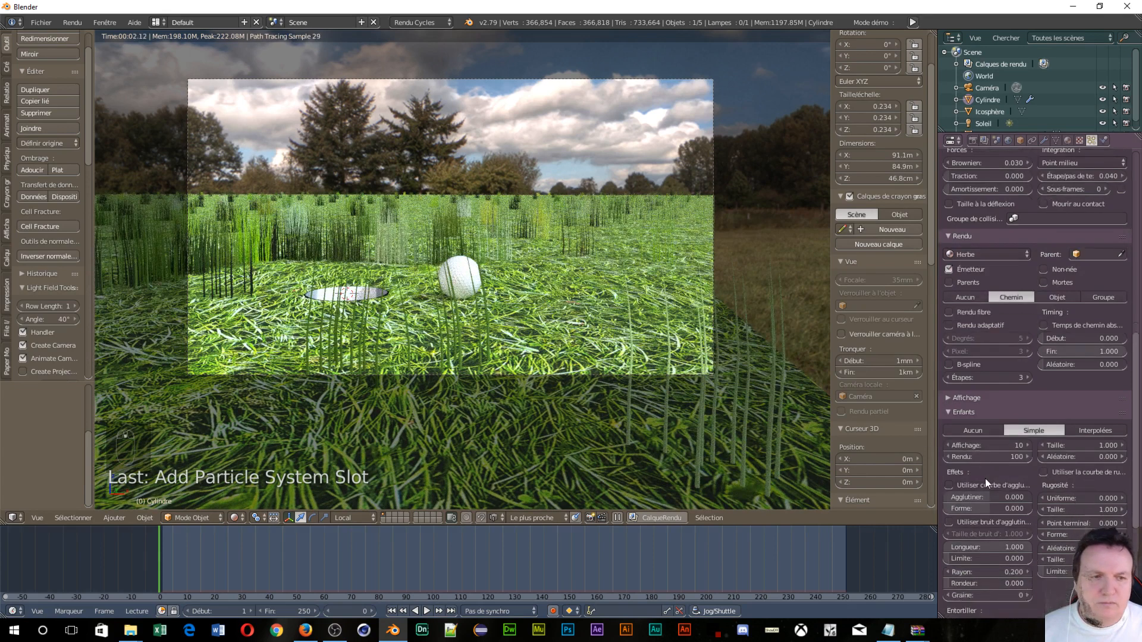
Set the child strands' uniform roughness to 0.293 and their clumping (Agglutiner) to -0.482
scroll(986, 478, "down", 6)
scroll(987, 477, "down", 2)
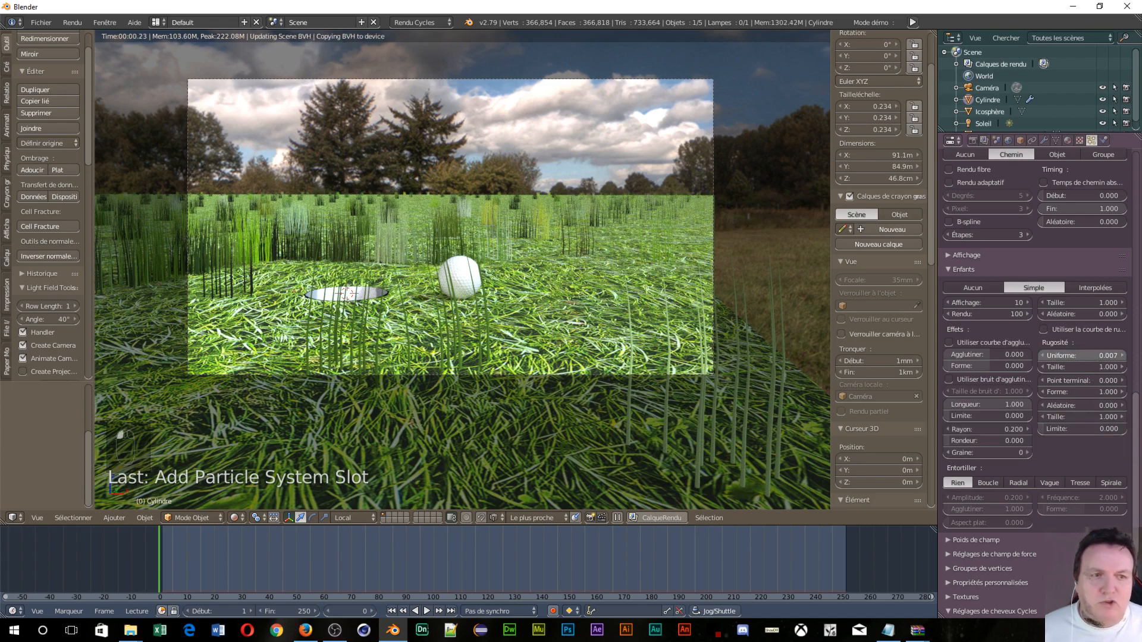
left_click_drag(1083, 355, 1118, 356)
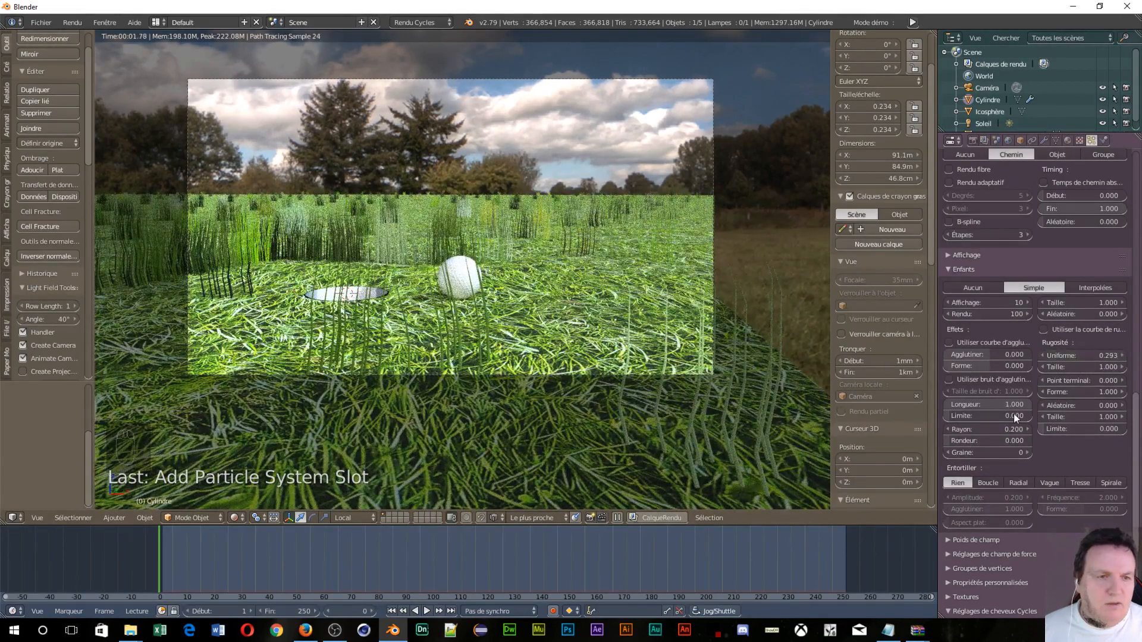
left_click_drag(989, 352, 948, 353)
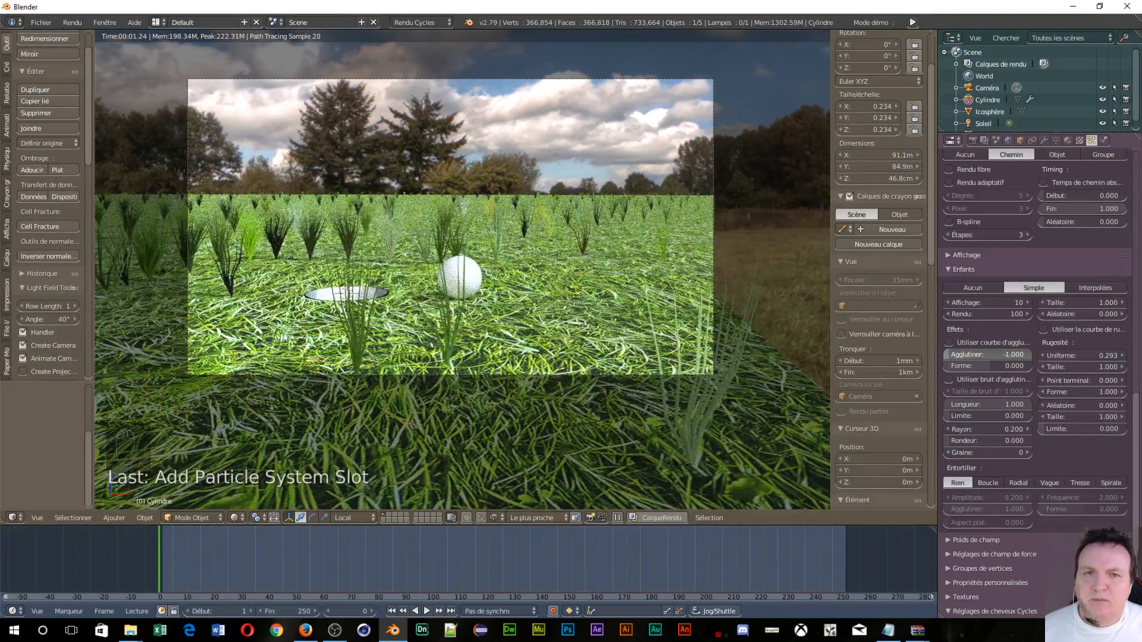
mouse_move(949, 354)
left_mouse_down()
mouse_move(1011, 354)
mouse_move(966, 354)
left_mouse_up()
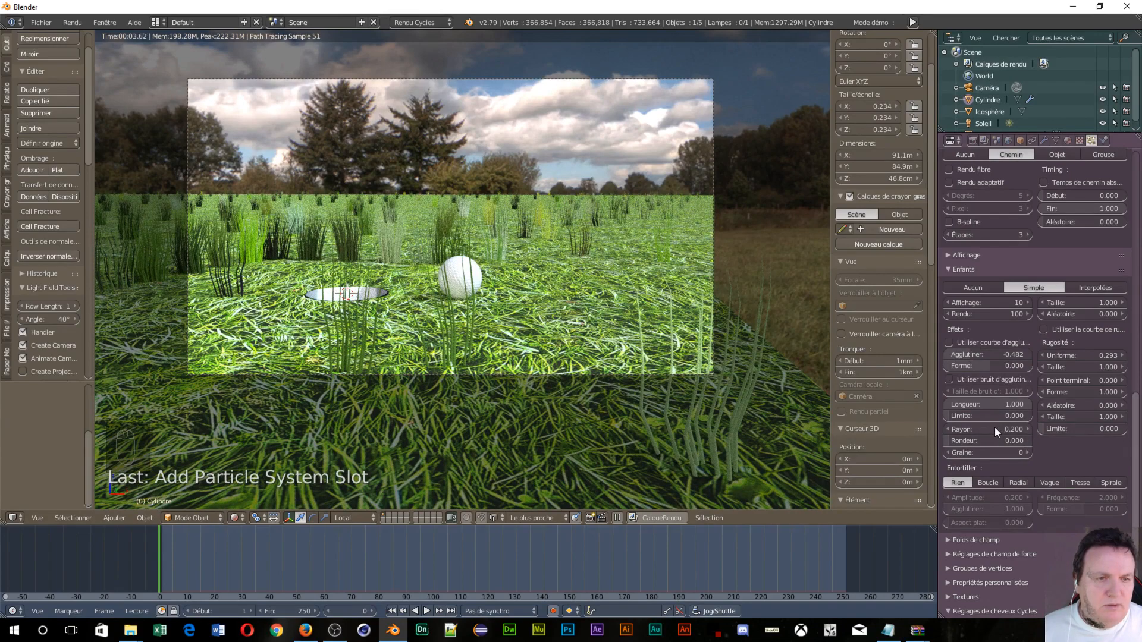
Set the child strands' radius to 0.600, roundness to 0.270, seed to 1 and length threshold (Limite) to 0.241
mouse_move(994, 427)
left_mouse_down()
mouse_move(1038, 427)
mouse_move(1005, 427)
left_mouse_up()
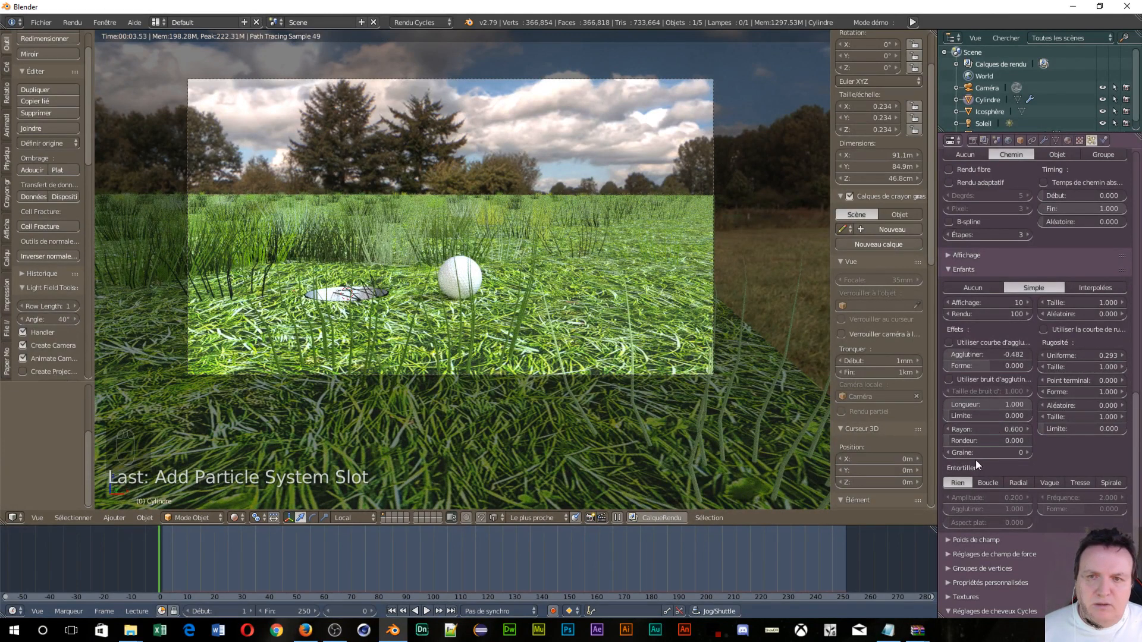
left_click_drag(991, 441, 1040, 455)
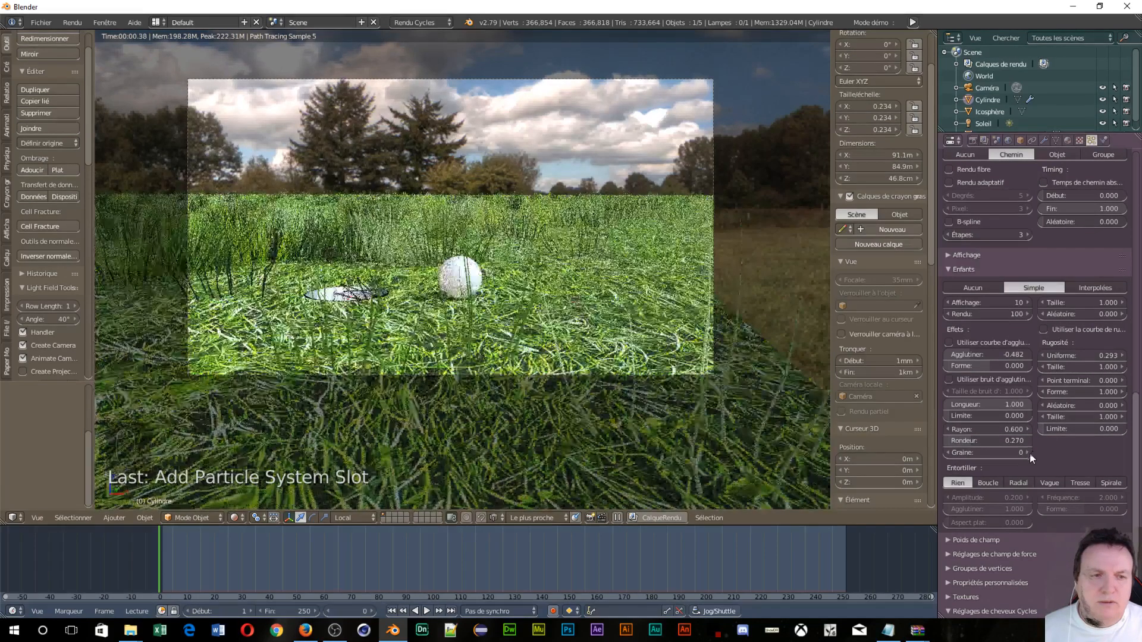
left_click(1029, 452)
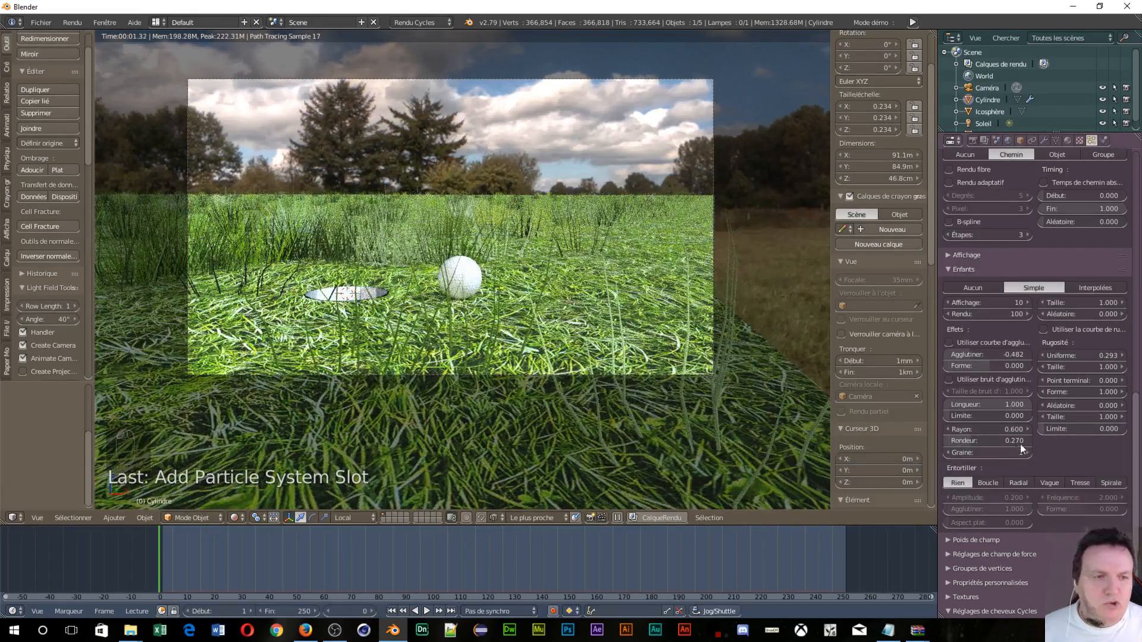
left_click_drag(961, 416, 1005, 416)
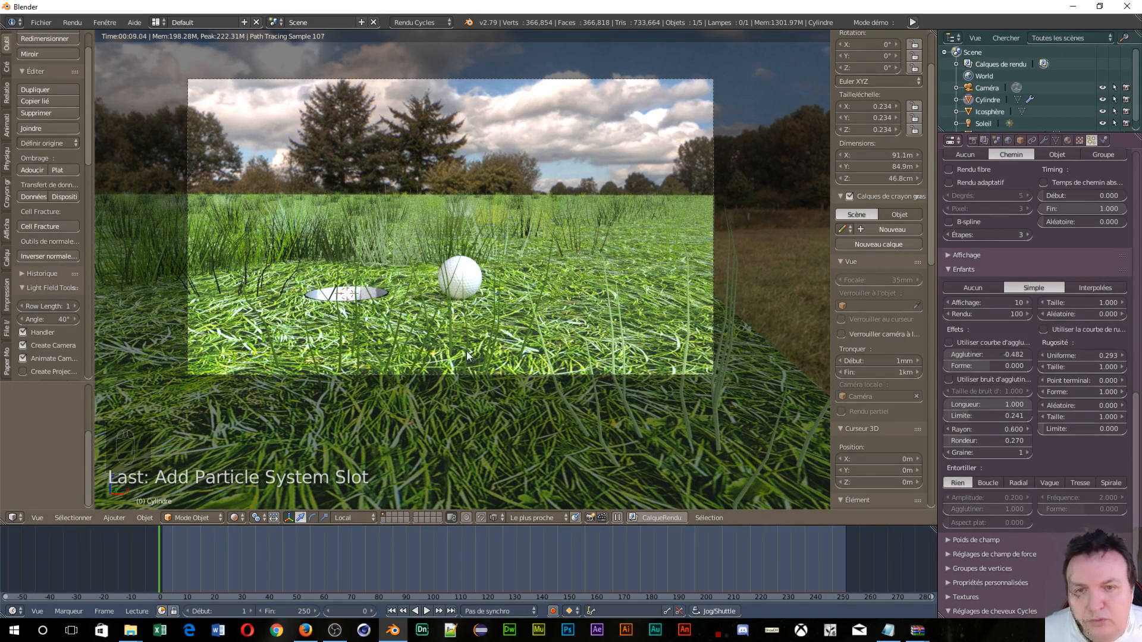
scroll(466, 351, "up", 3)
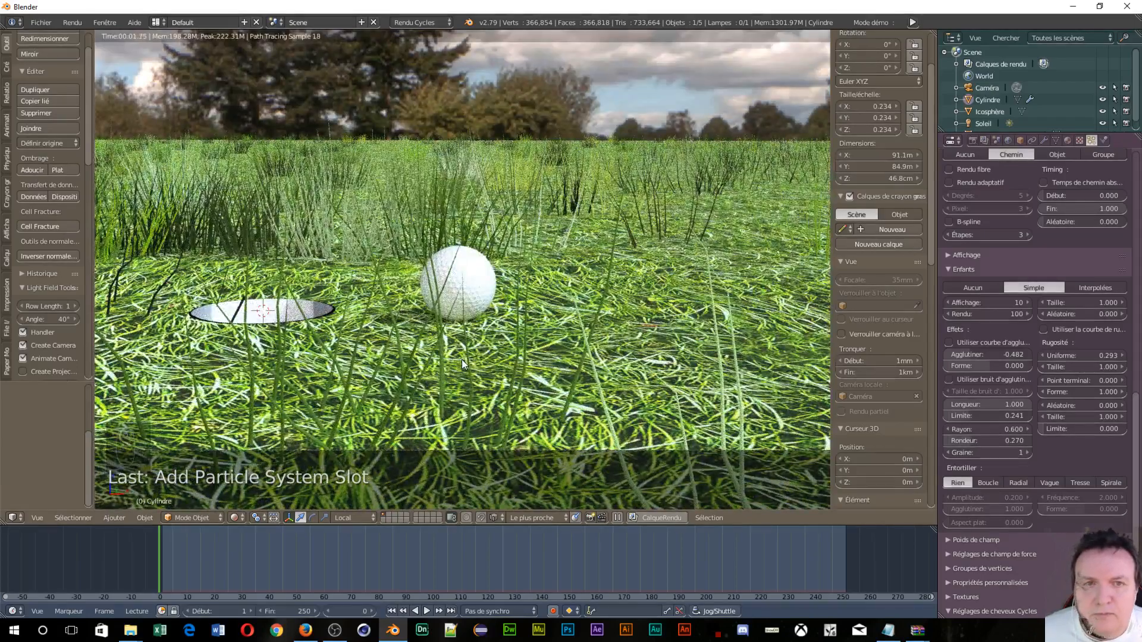
Examine the grass around the ball and hole in the rendered camera view, along with the Herbe material's settings
scroll(462, 360, "down", 3)
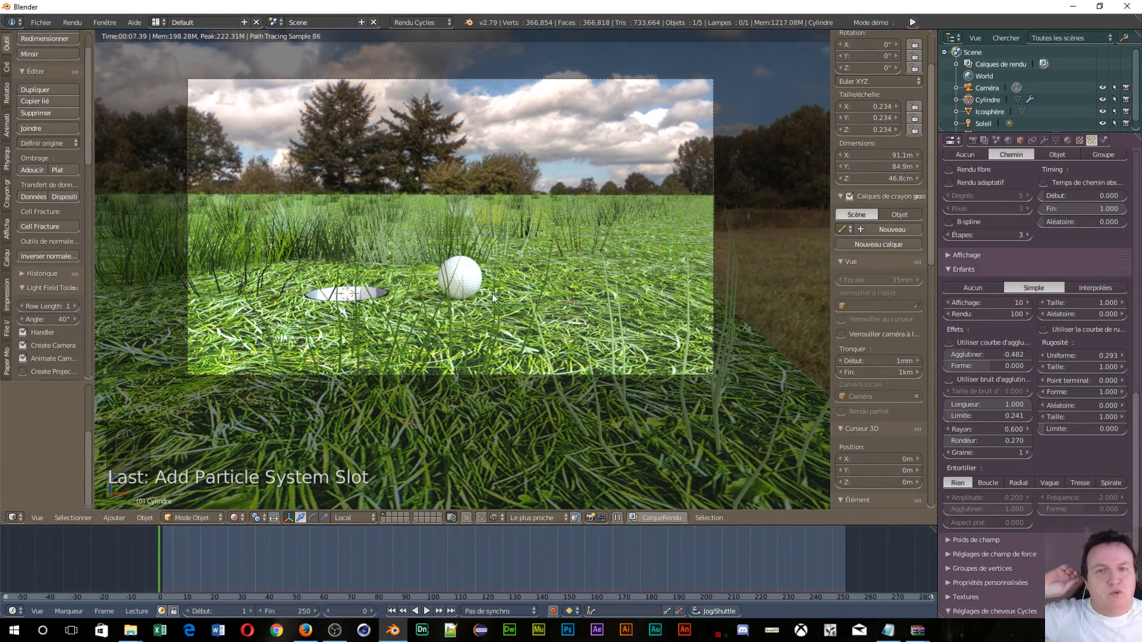
scroll(423, 444, "up", 3)
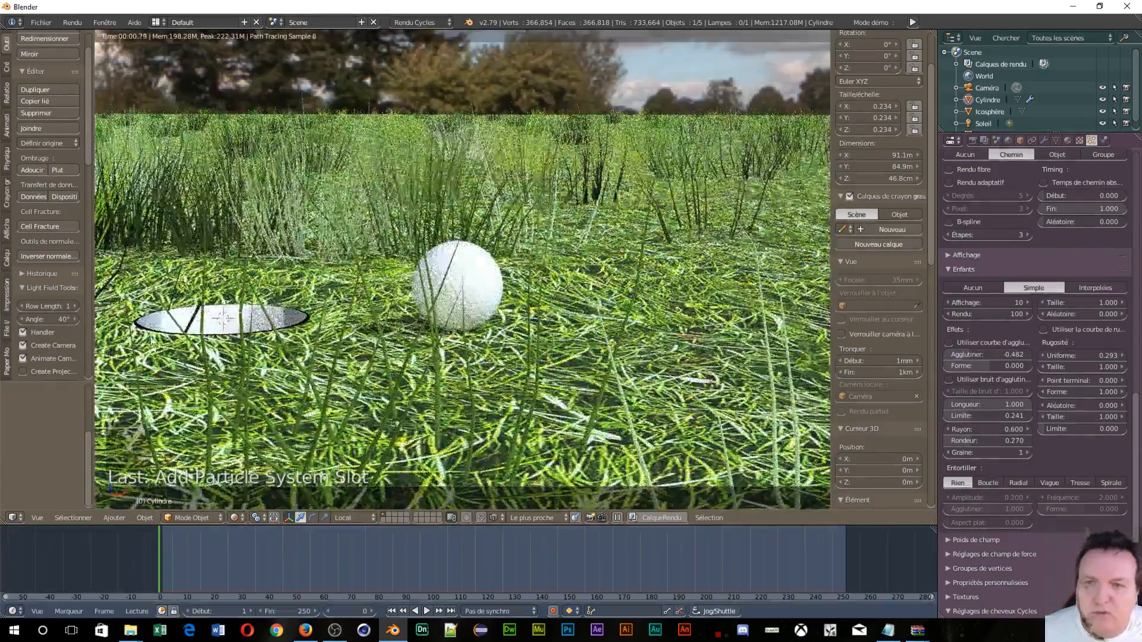
scroll(429, 415, "down", 3)
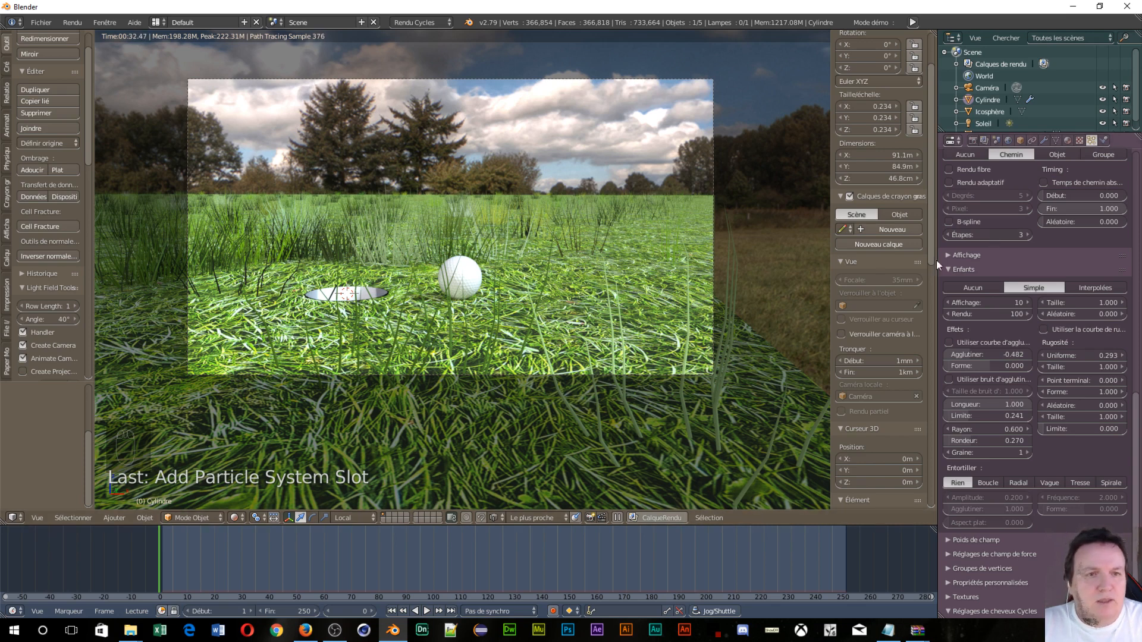
left_click(1068, 140)
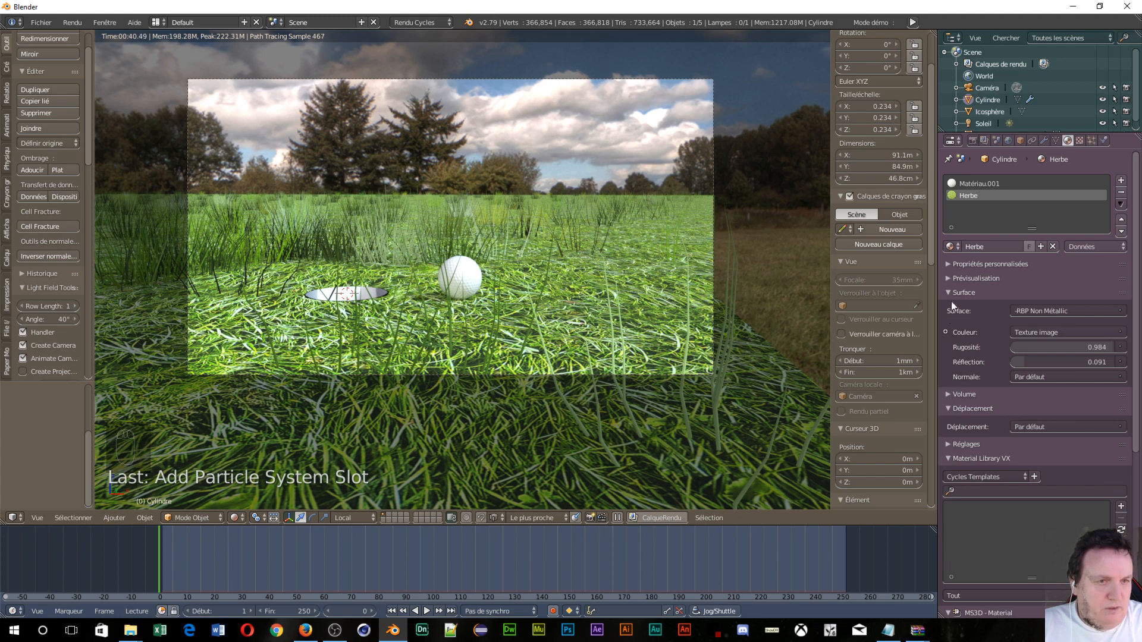
scroll(953, 409, "down", 8)
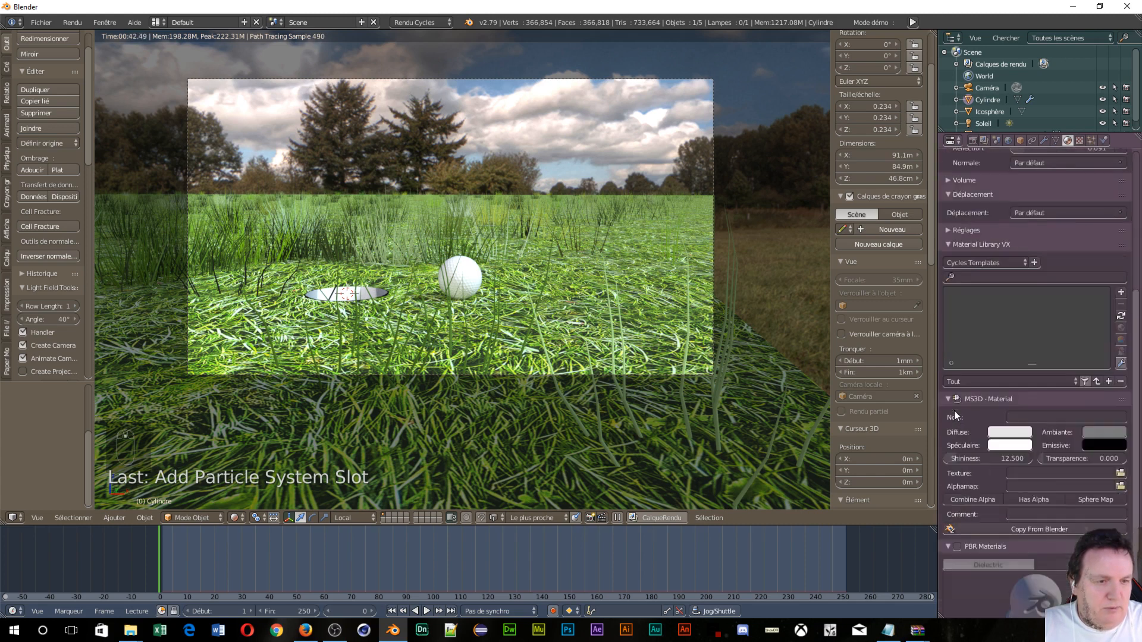
scroll(955, 415, "down", 2)
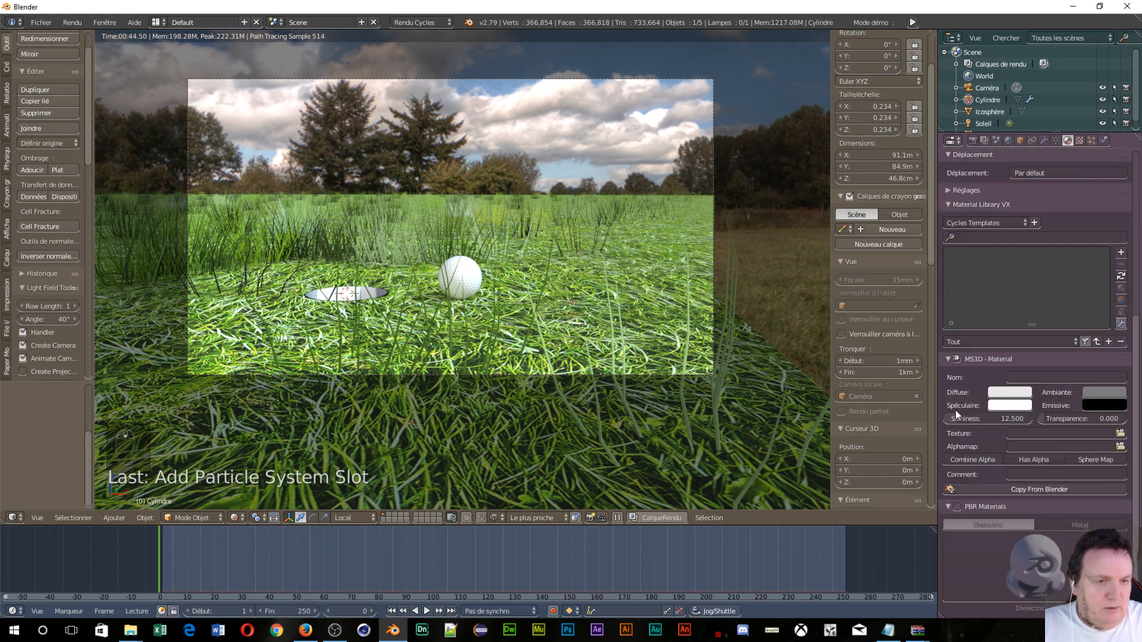
scroll(955, 409, "up", 10)
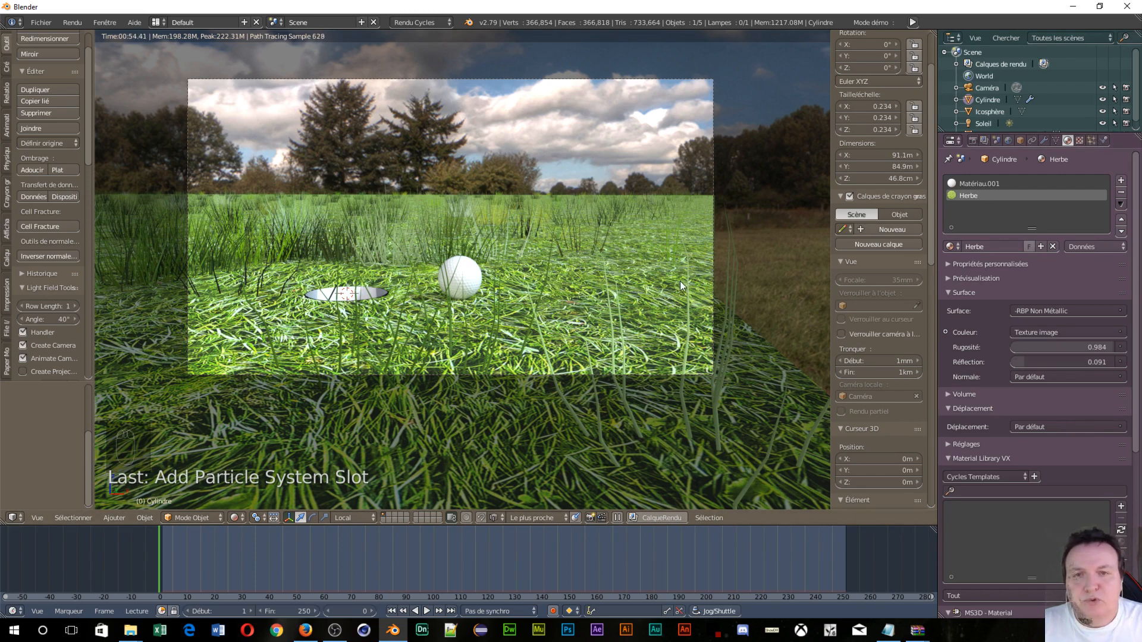
scroll(464, 275, "up", 4)
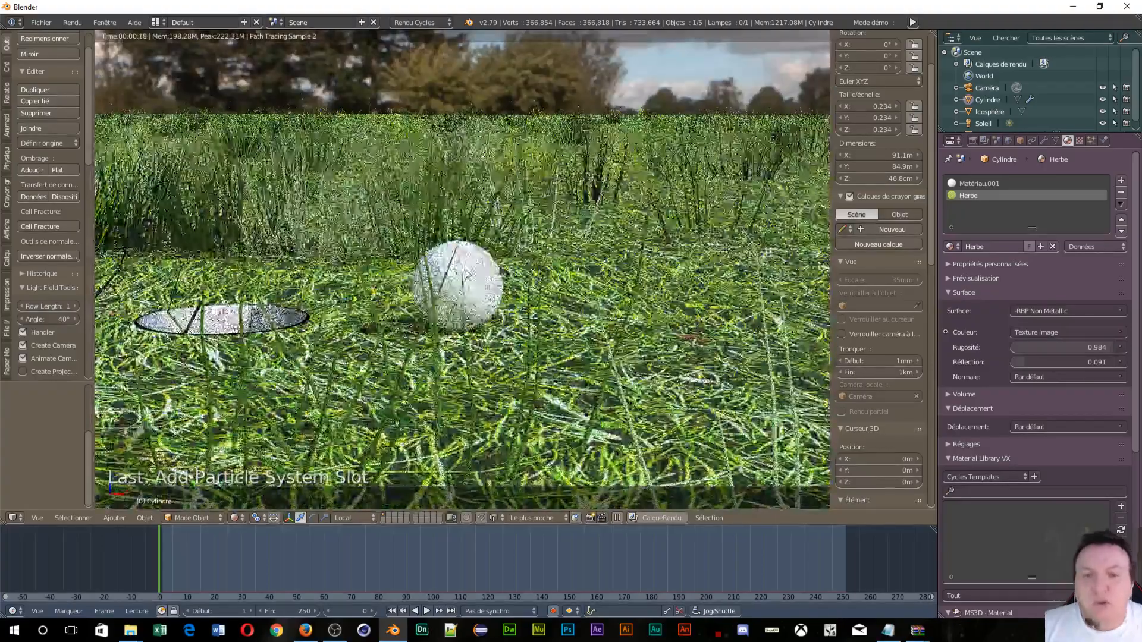
scroll(465, 274, "down", 3)
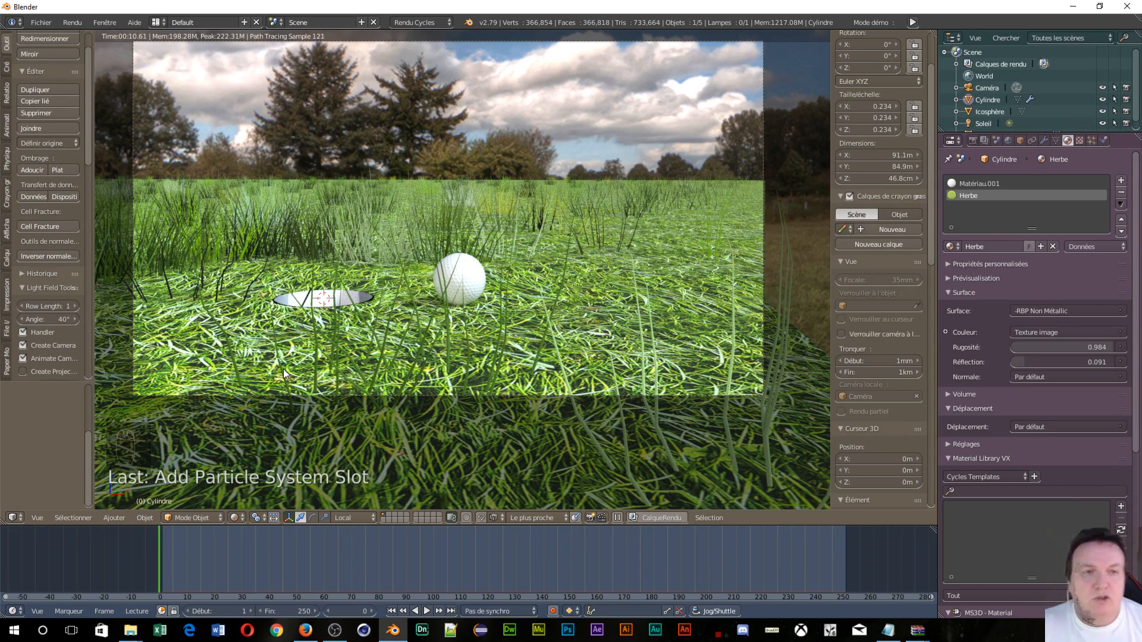
Set the render resolution scale to 50%
left_click(973, 141)
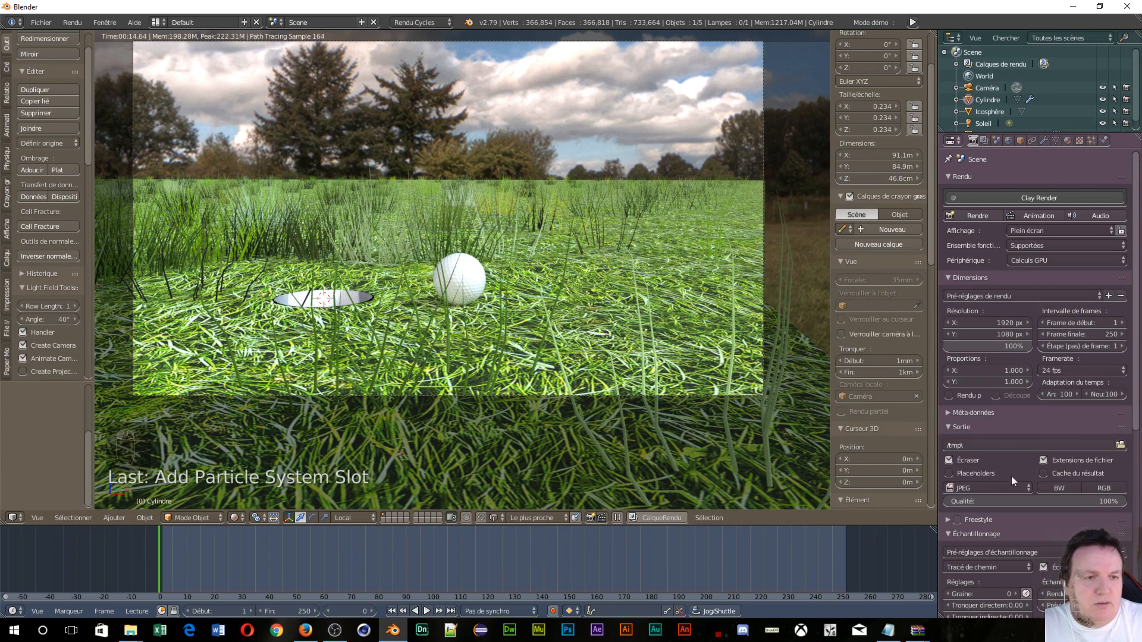
scroll(1011, 476, "down", 4)
scroll(1015, 492, "down", 3)
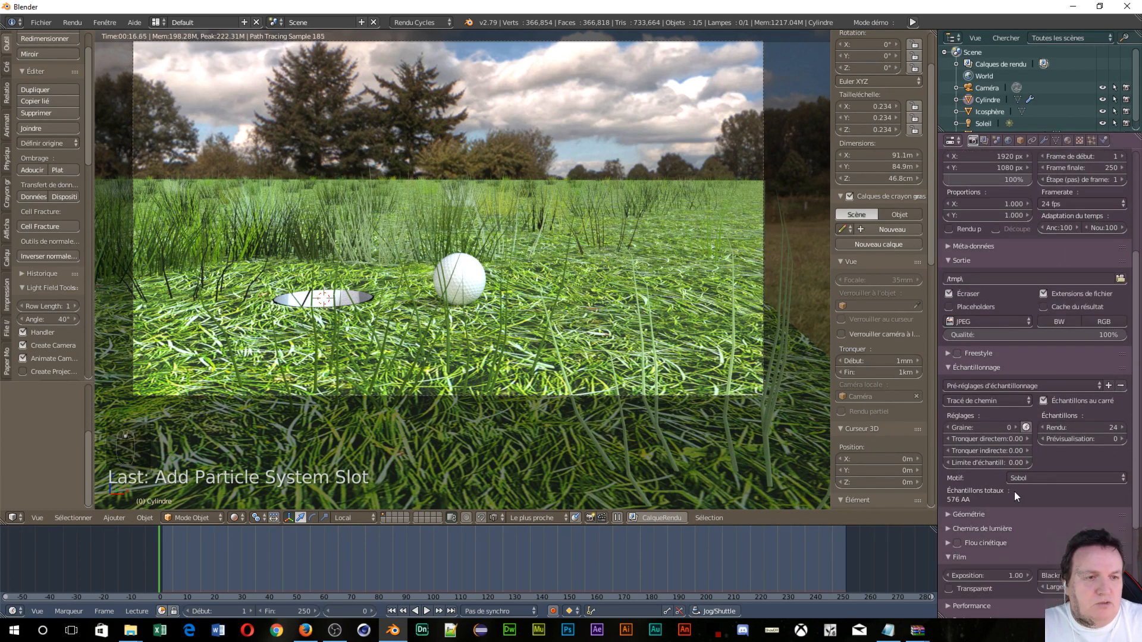
scroll(1016, 476, "up", 7)
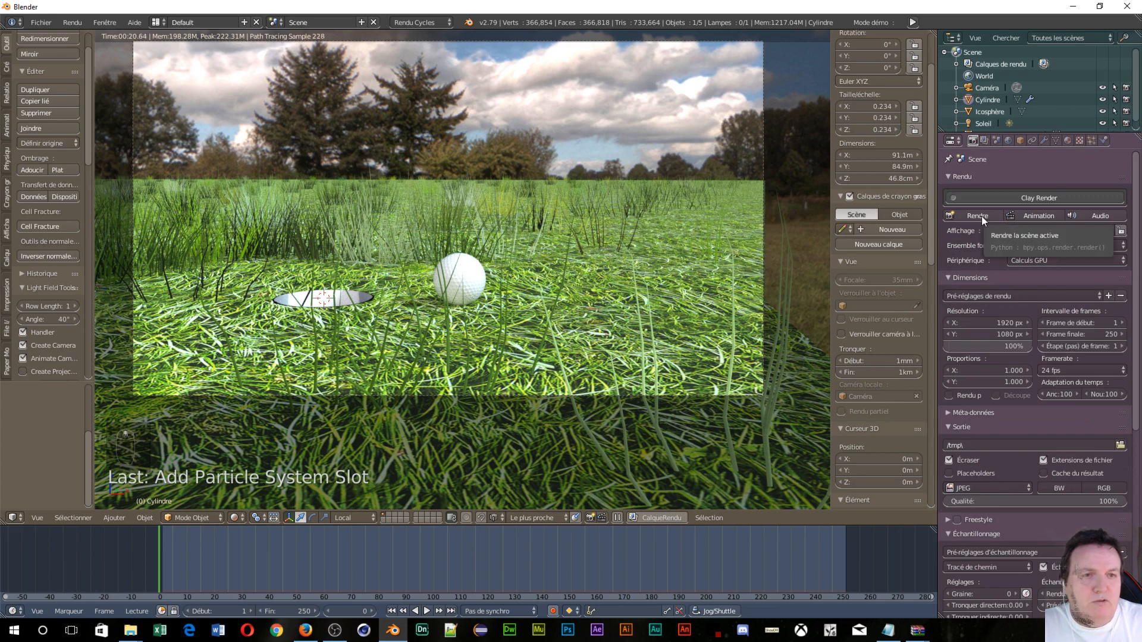
left_click(978, 345)
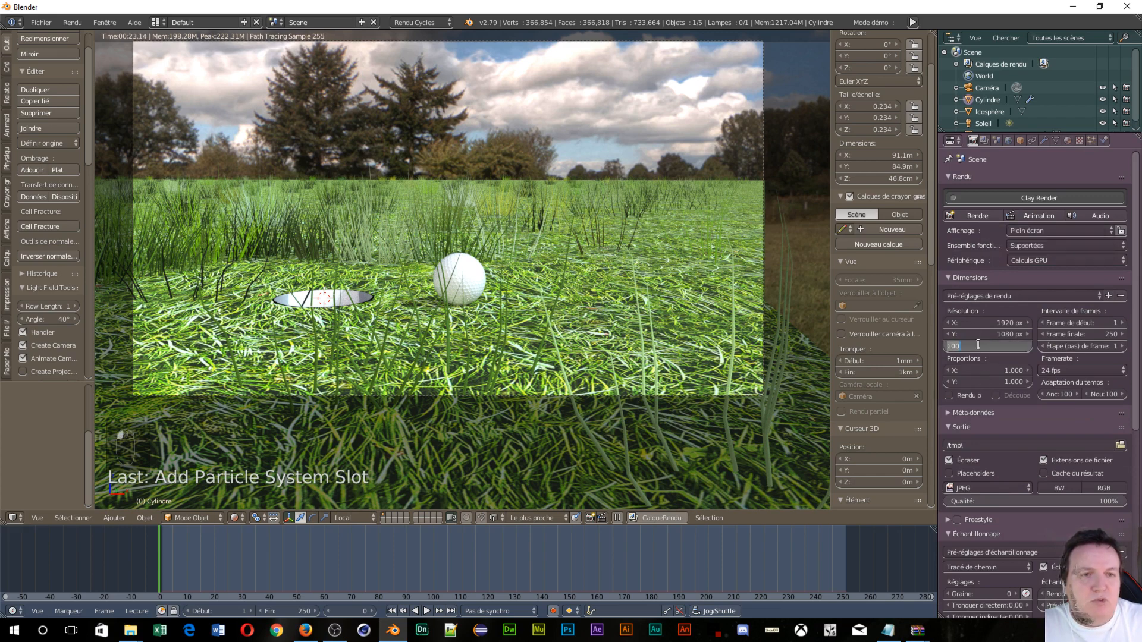
left_click(992, 282)
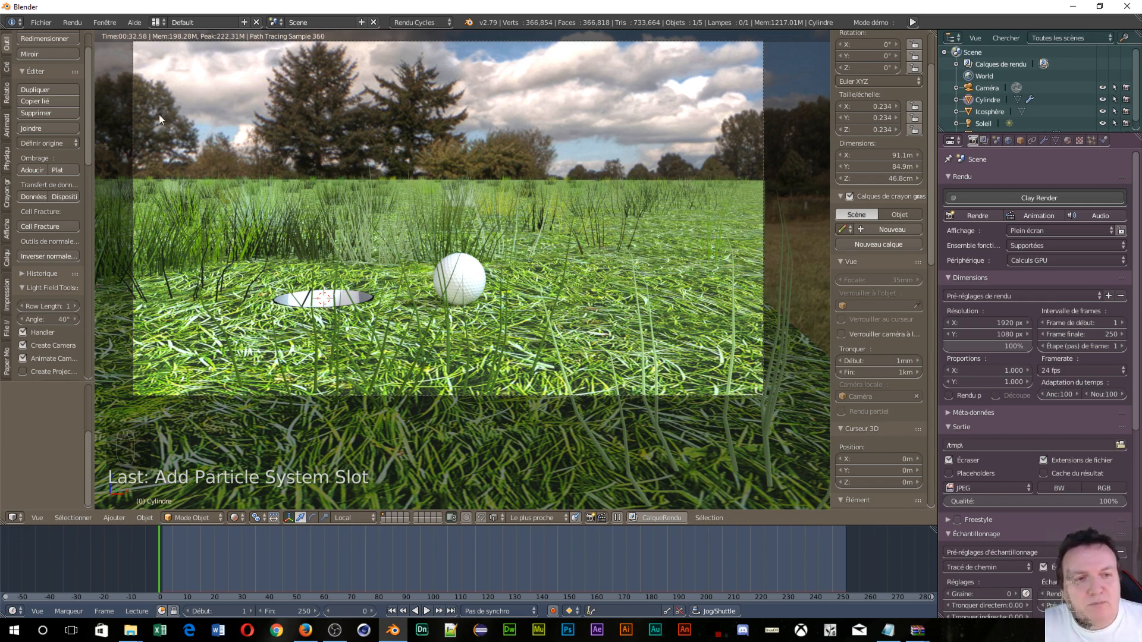
left_click(963, 349)
type("50")
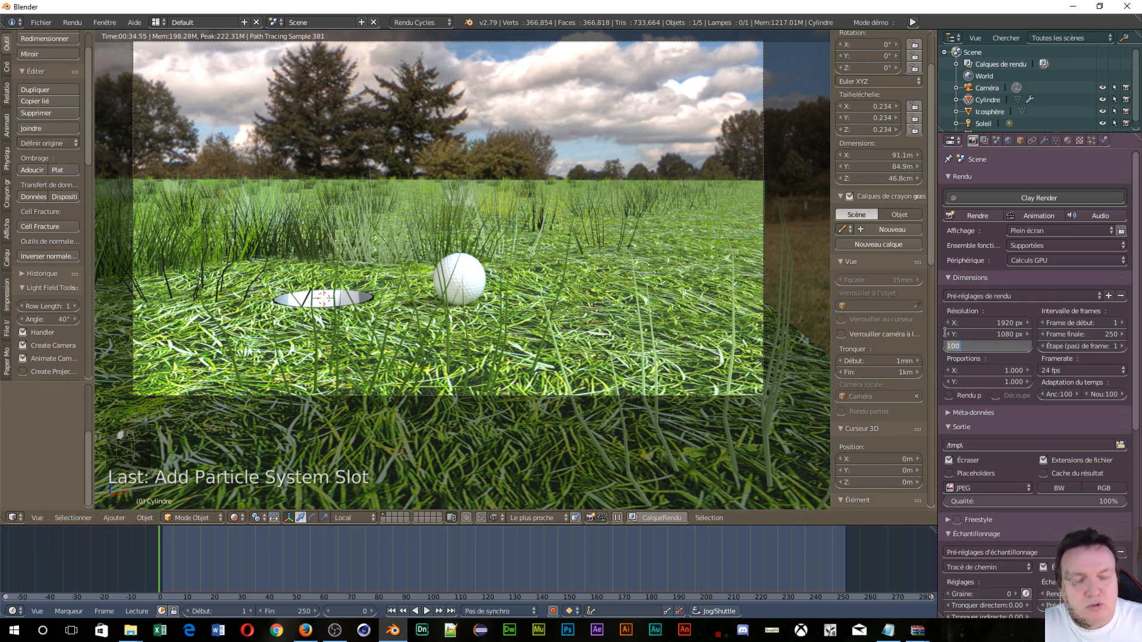
key("Return")
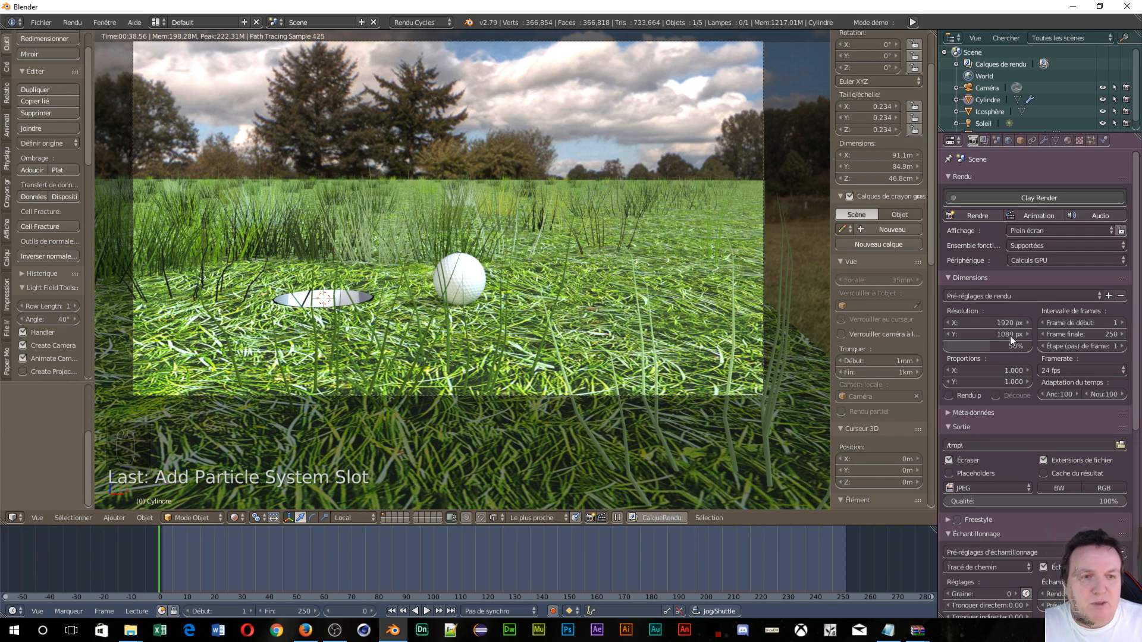
Set the Y render tile size to 1080 in the Cycles performance settings
scroll(1009, 344, "down", 4)
scroll(1021, 416, "down", 9)
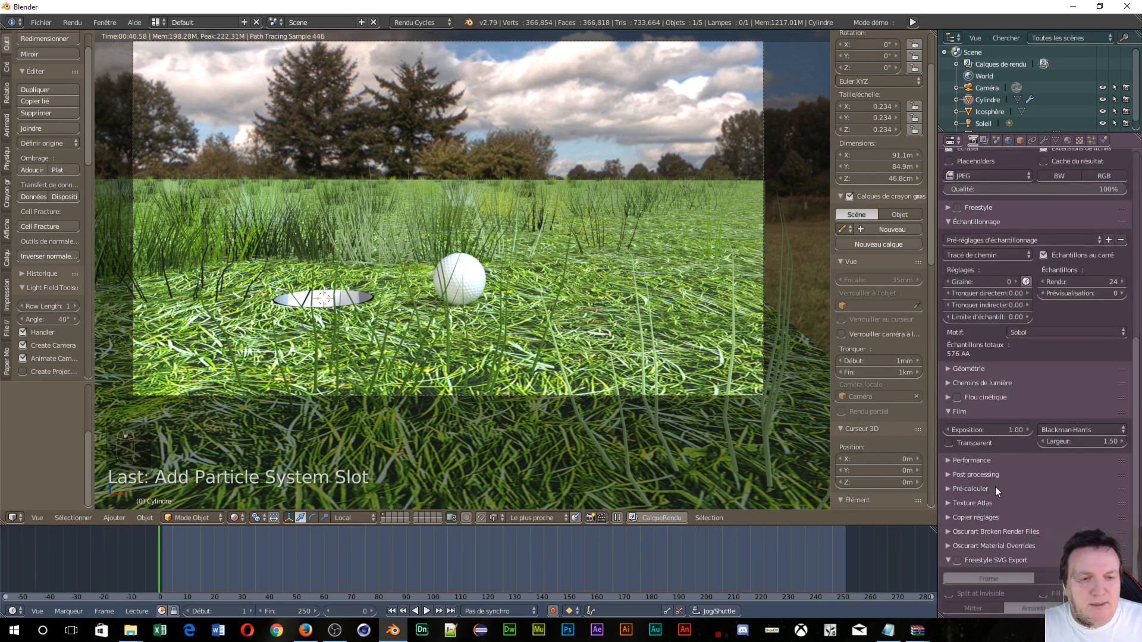
left_click(968, 459)
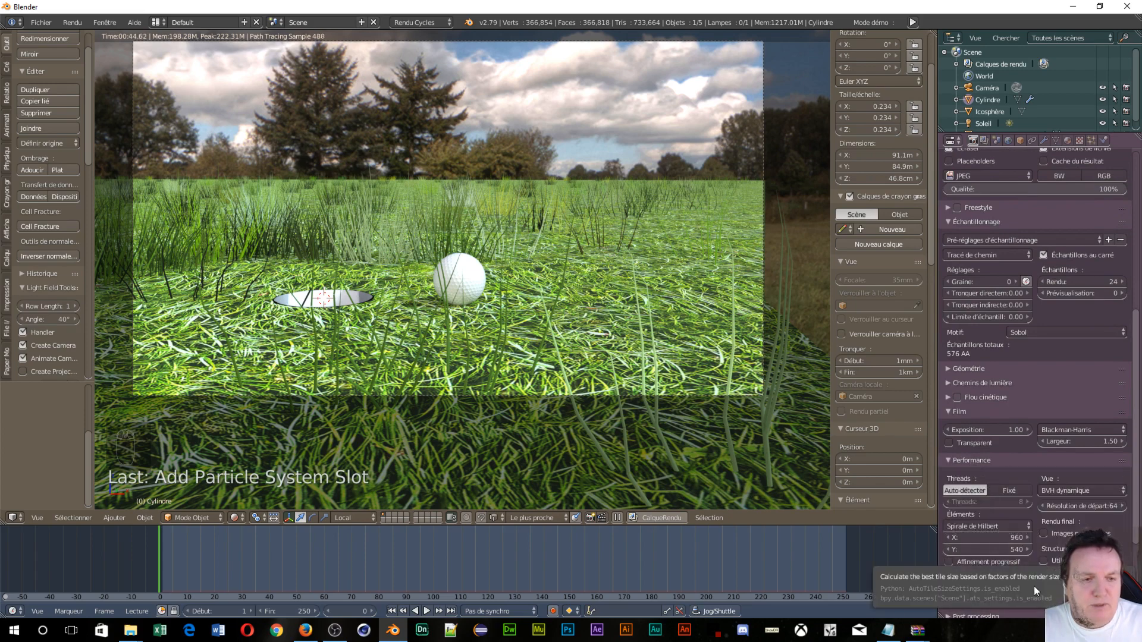
left_click(1008, 550)
type("1080")
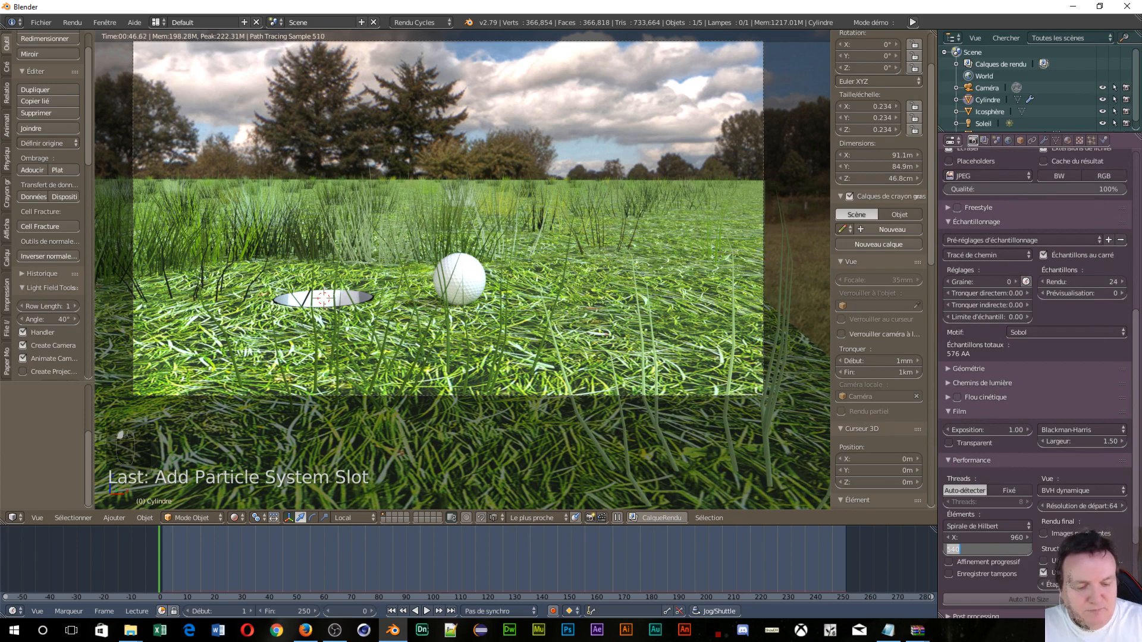
key("Return")
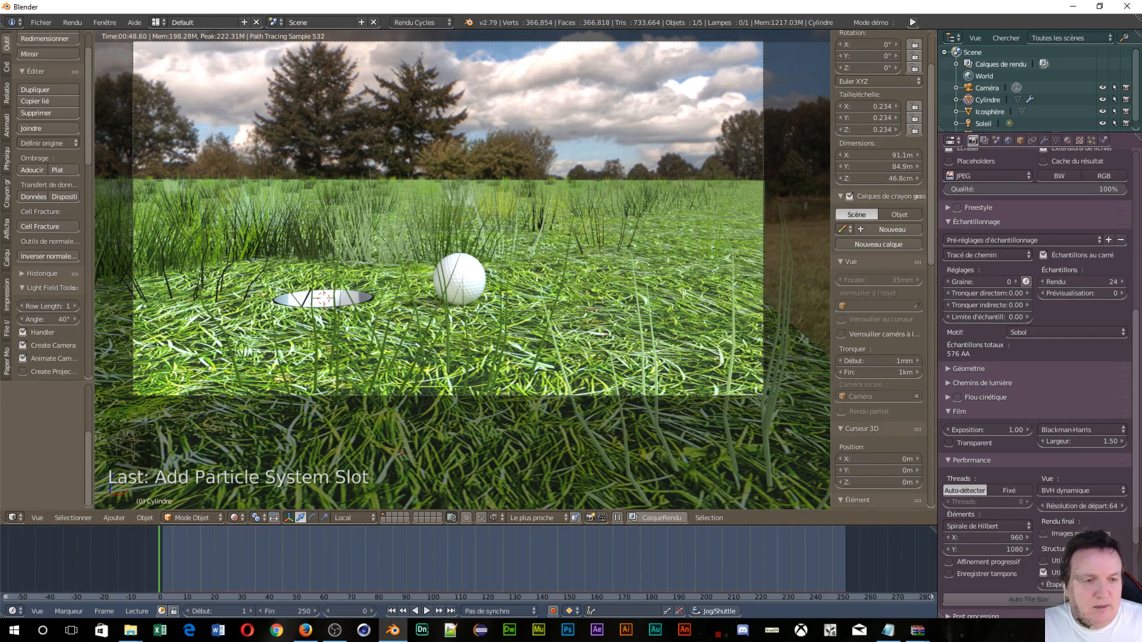
Render a test image of the golf scene, cancel it partway and return to the 3D view
scroll(1074, 423, "up", 4)
scroll(998, 337, "up", 9)
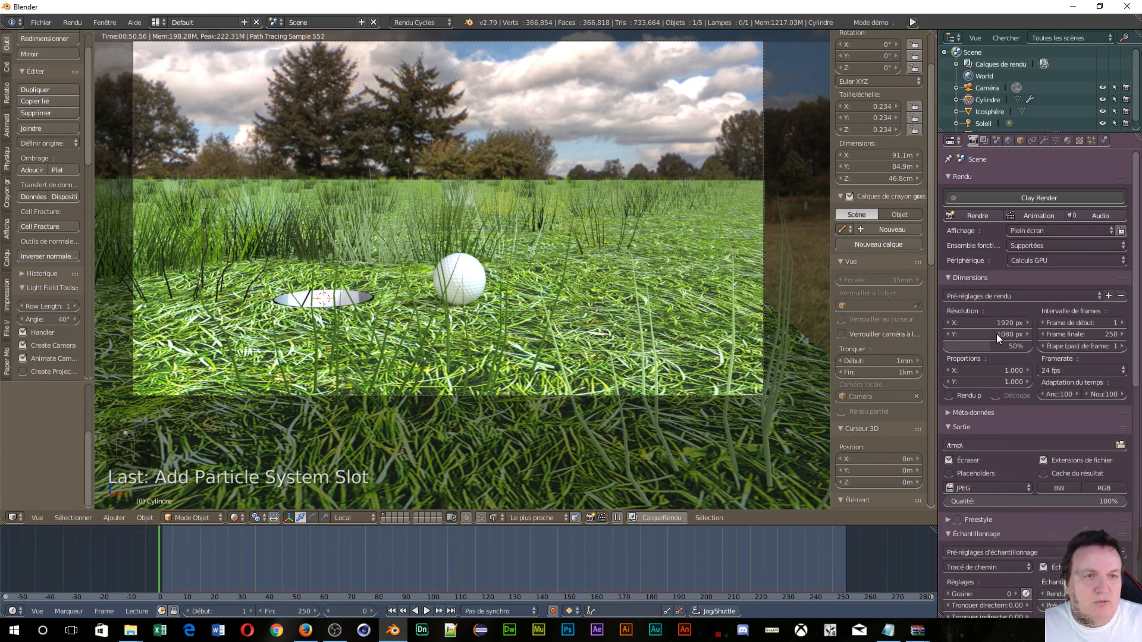
left_click(973, 216)
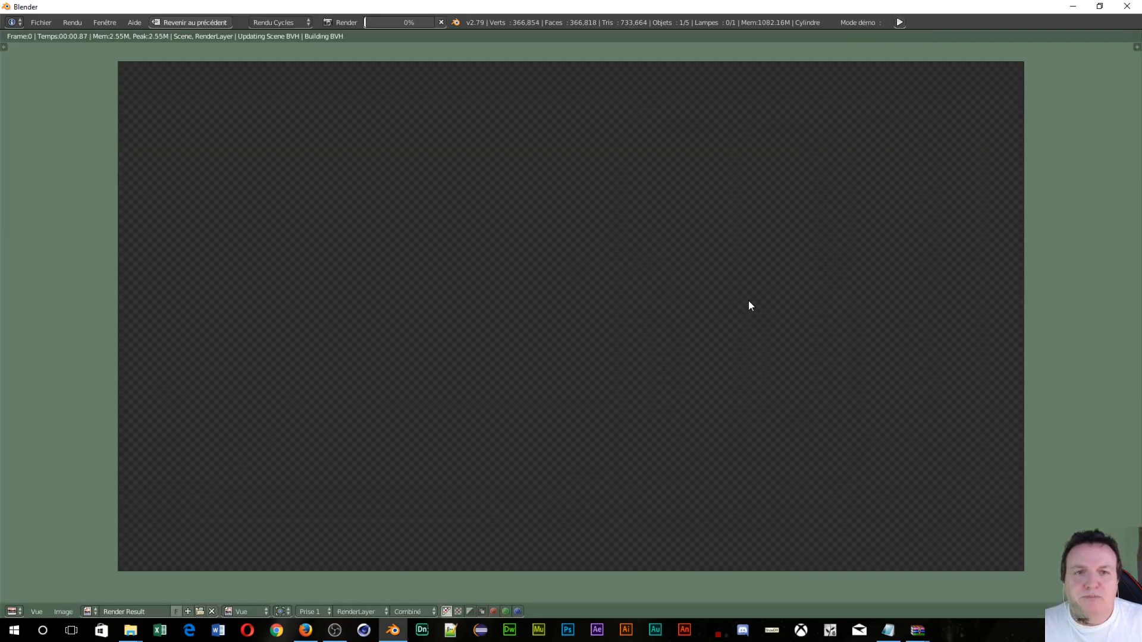
scroll(748, 301, "down", 2)
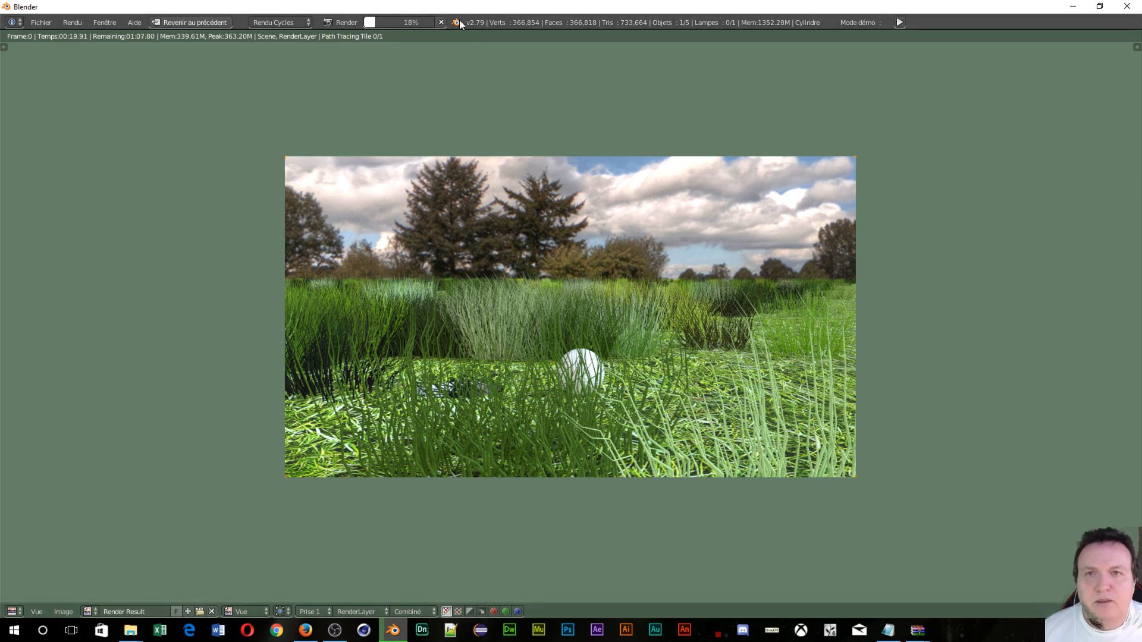
left_click(441, 23)
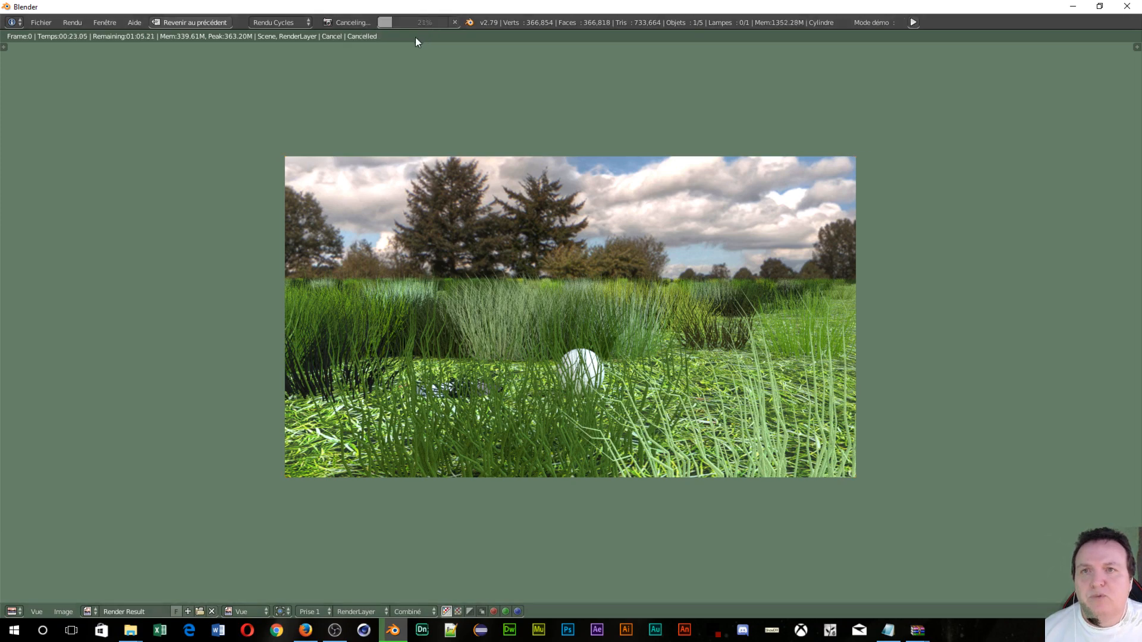
left_click(198, 22)
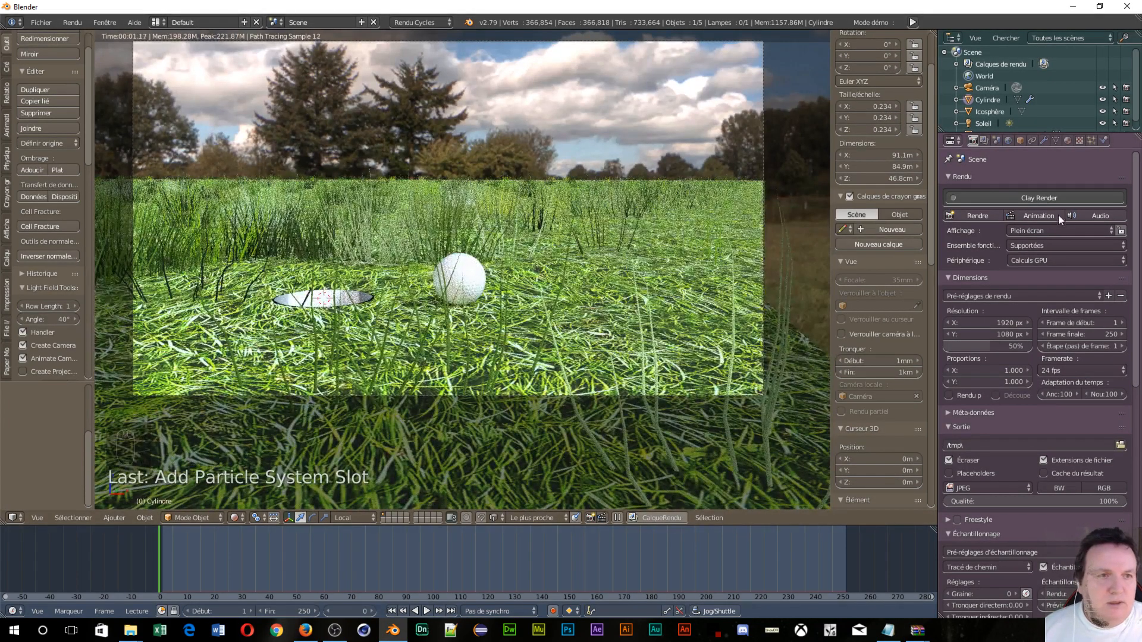
Set the ground's hair particle length to 0.220 and the number of hairs to 5000
left_click(1091, 141)
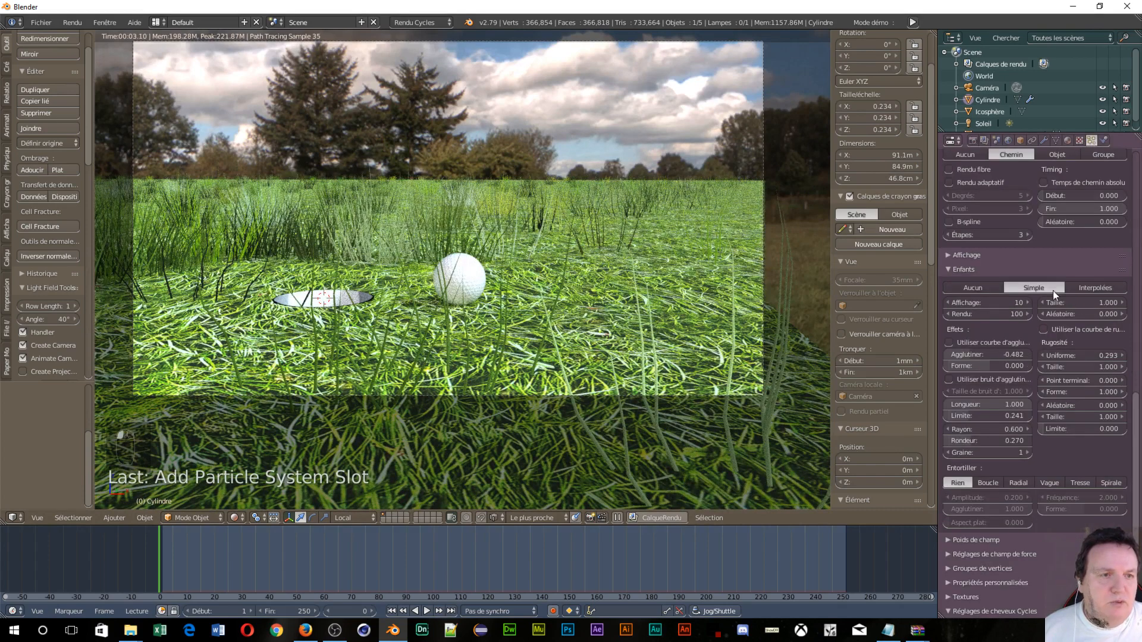
scroll(1069, 256, "up", 15)
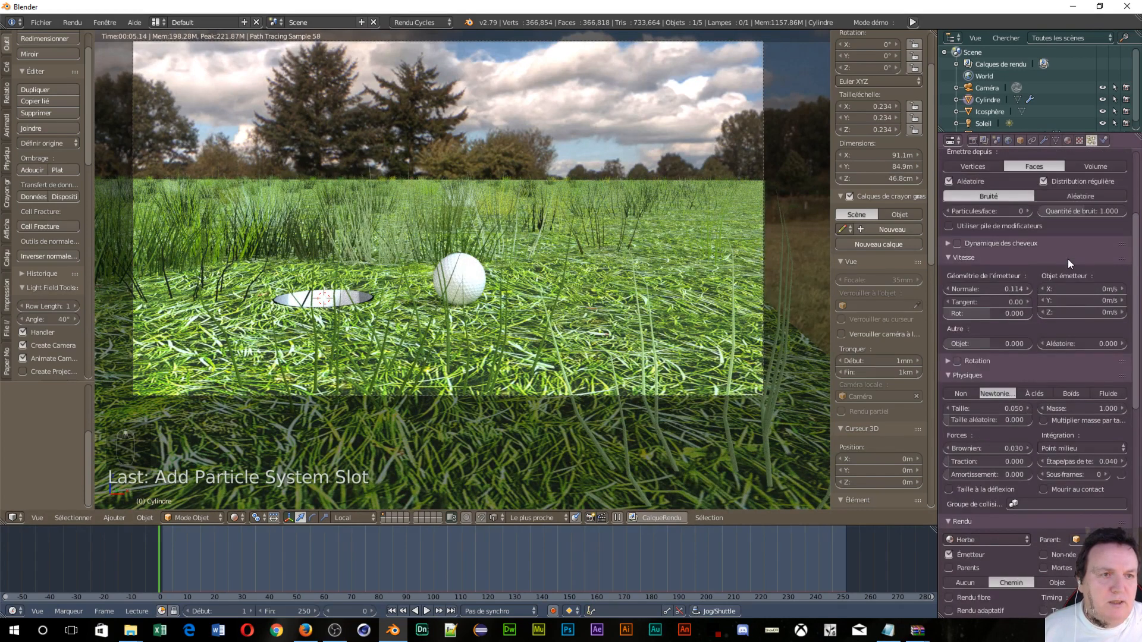
scroll(1068, 259, "up", 6)
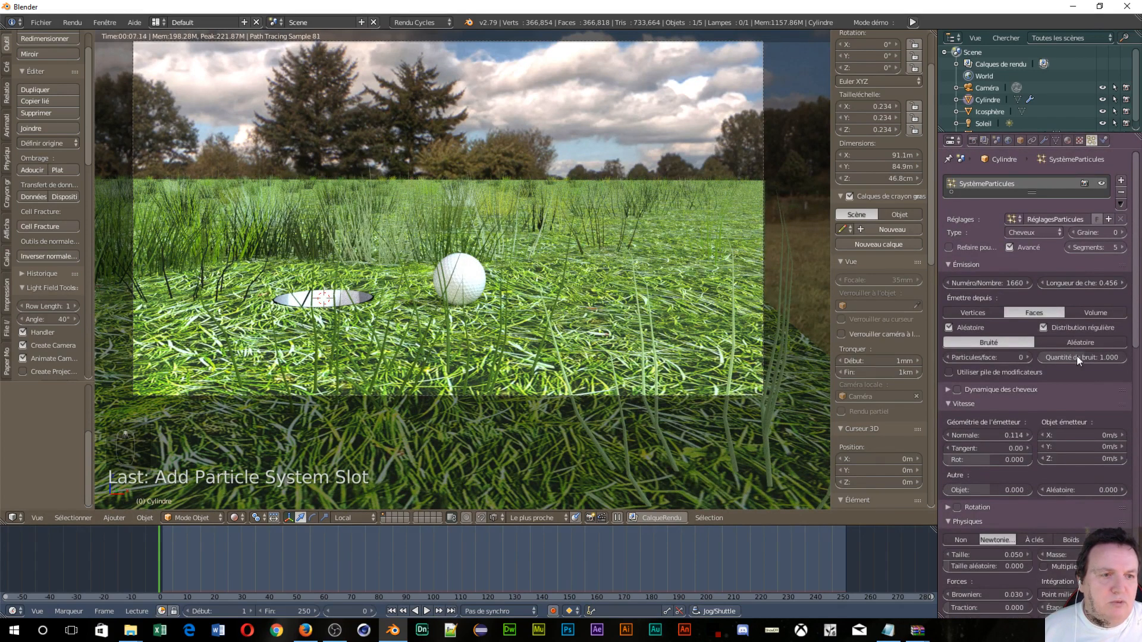
left_click(1081, 283)
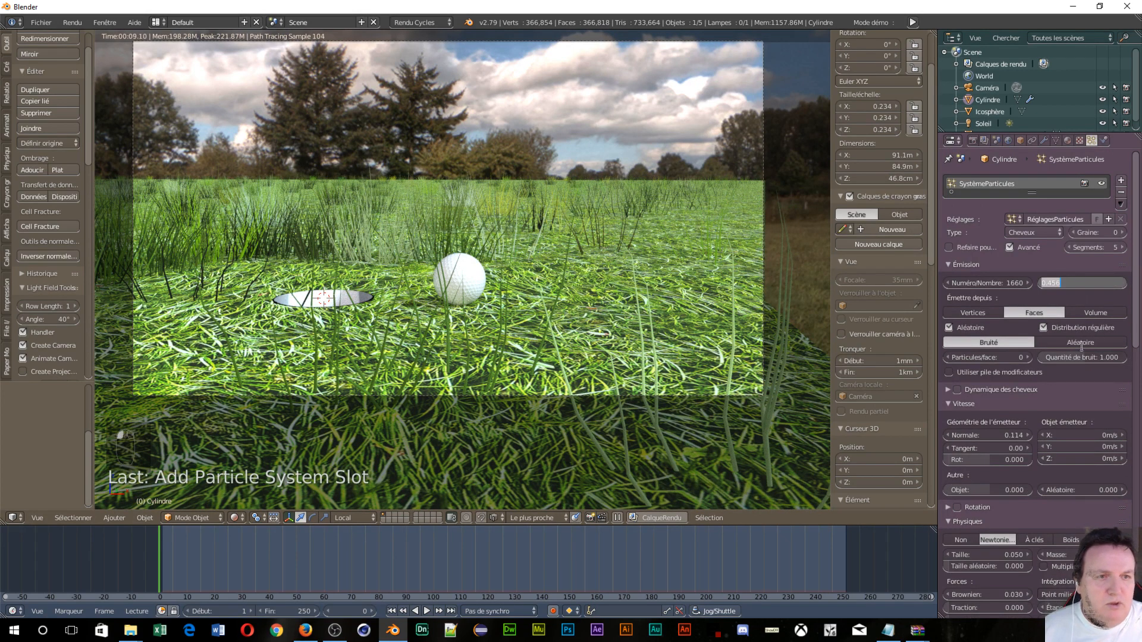
key("BackSpace")
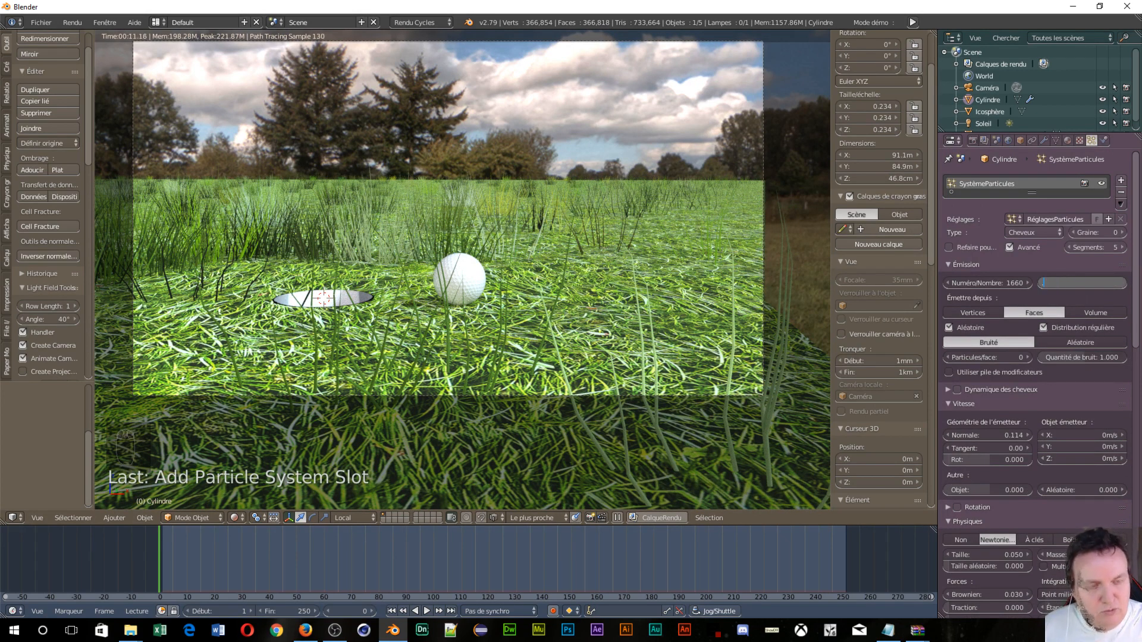
type("22")
key("Return")
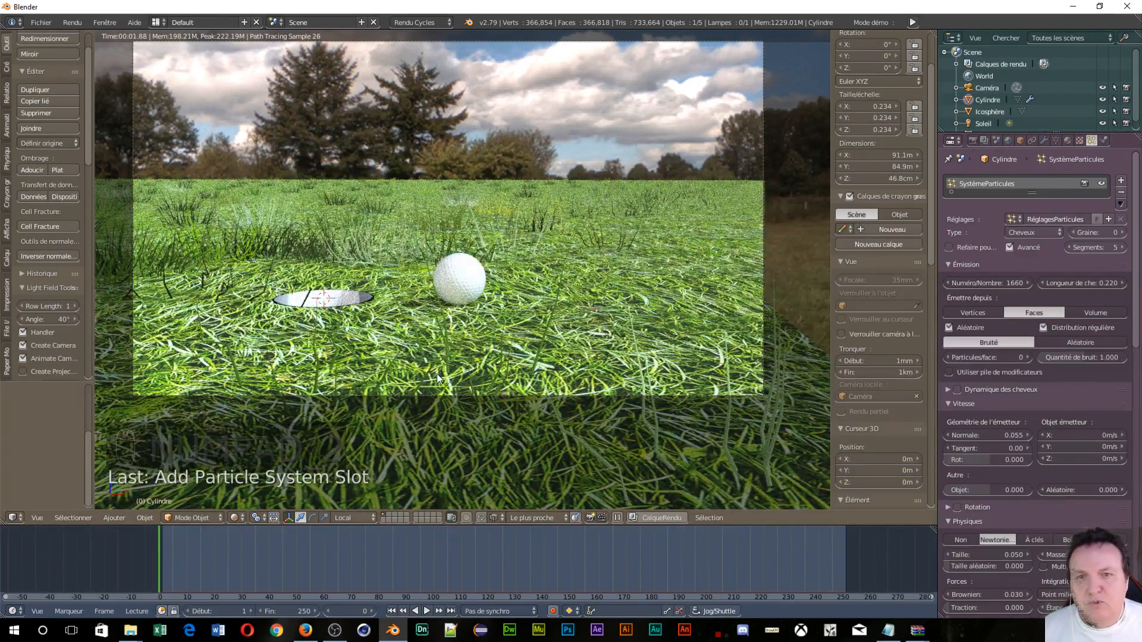
left_click(976, 283)
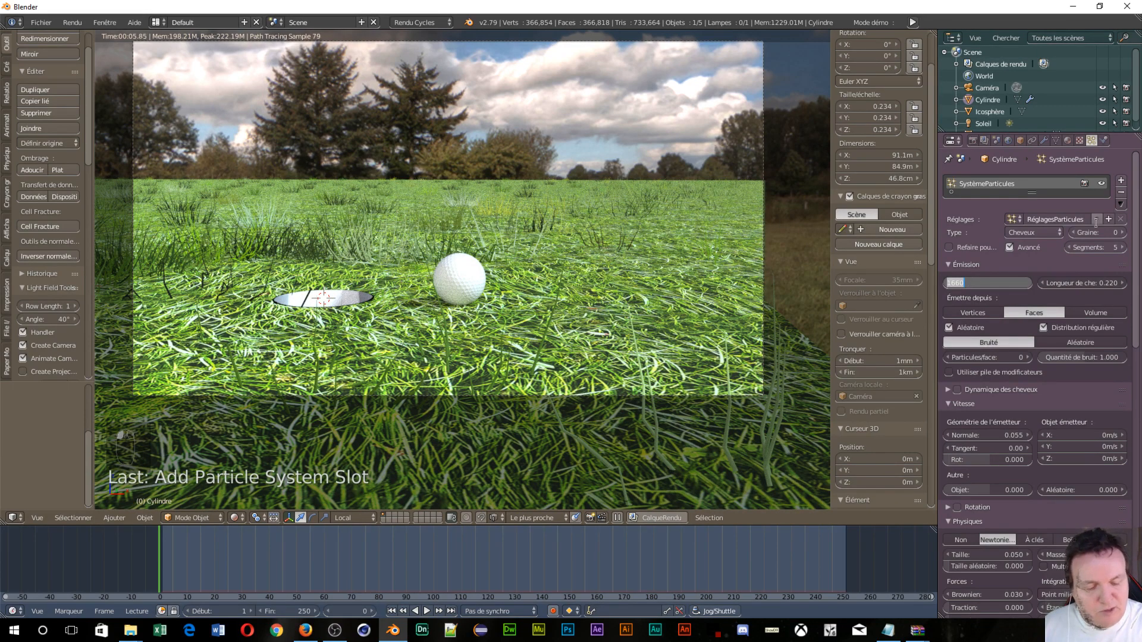
type("5000")
key("Return")
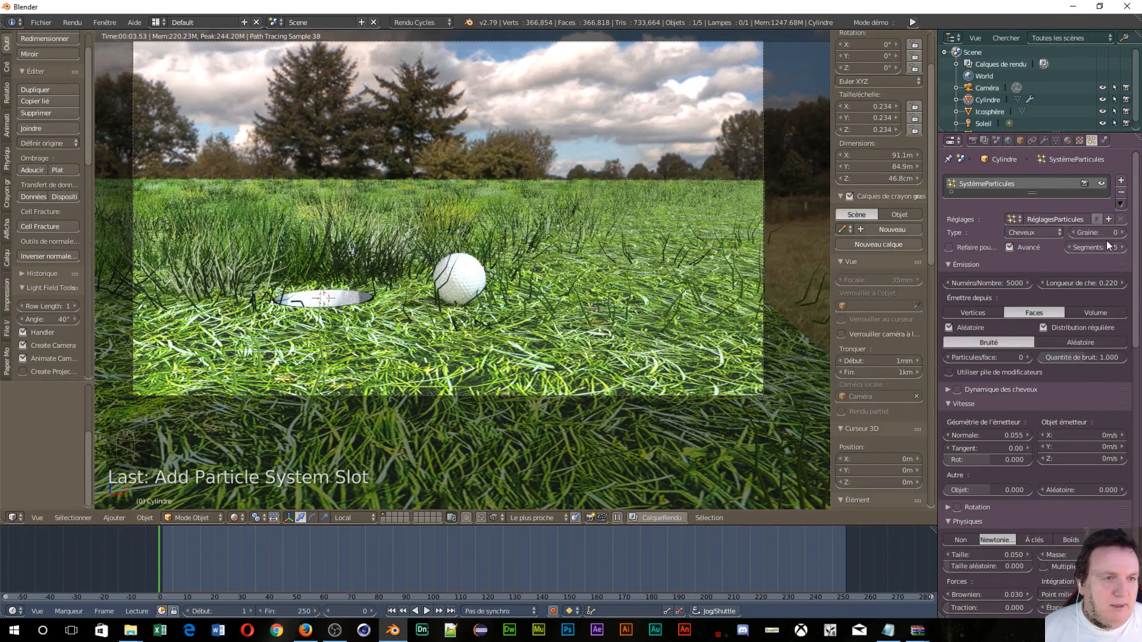
Set the ground's hair particle length to 0.150
left_click(1097, 284)
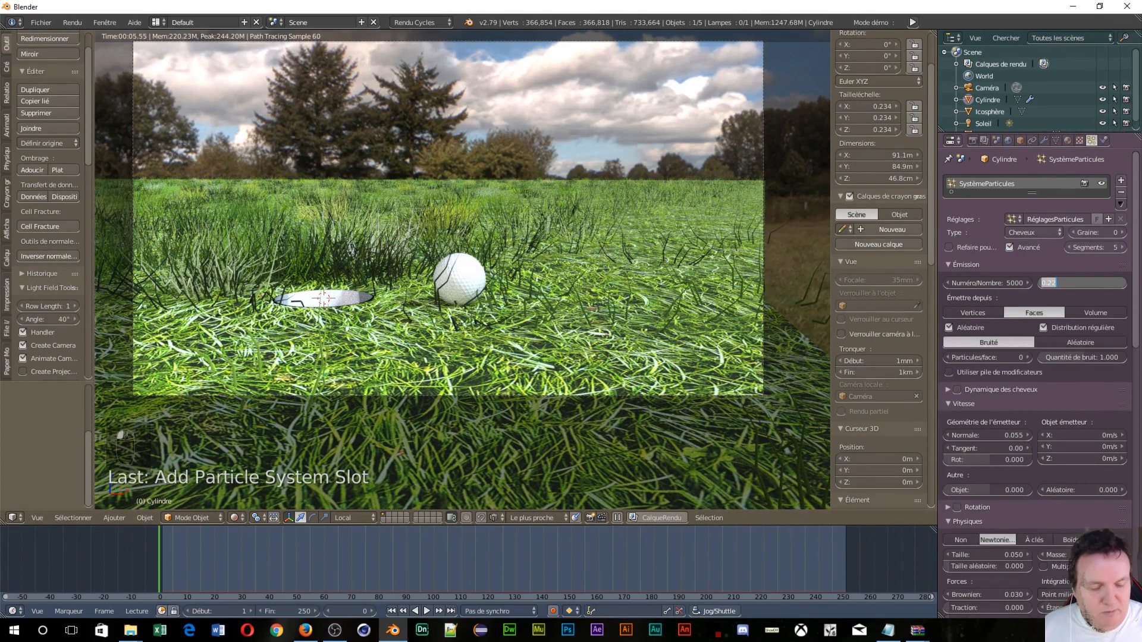
type("0.15")
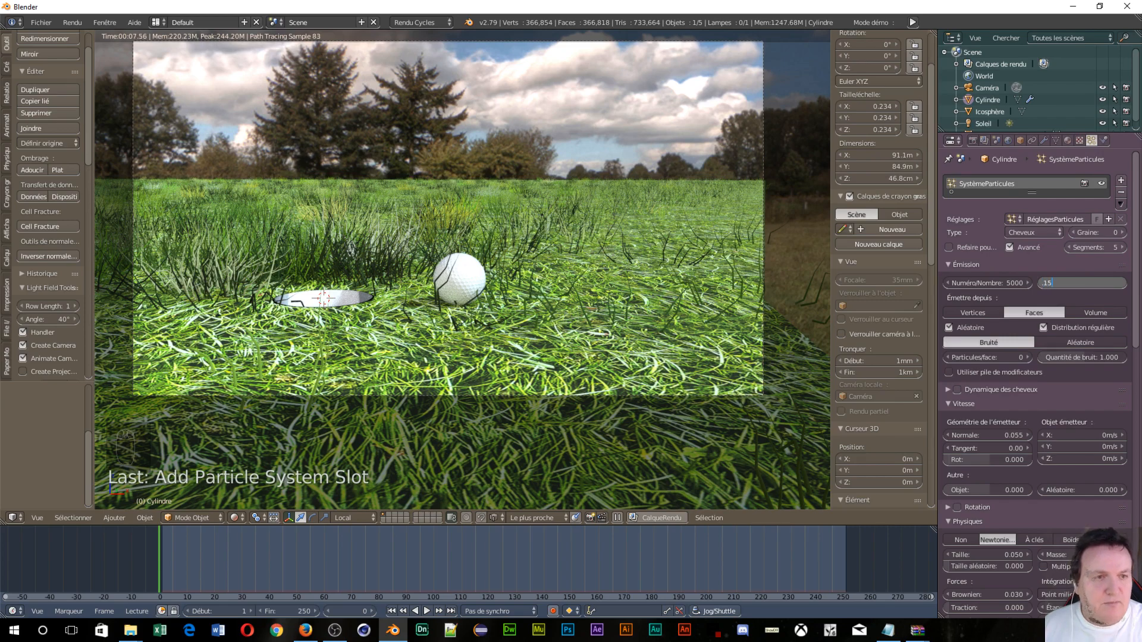
key("Return")
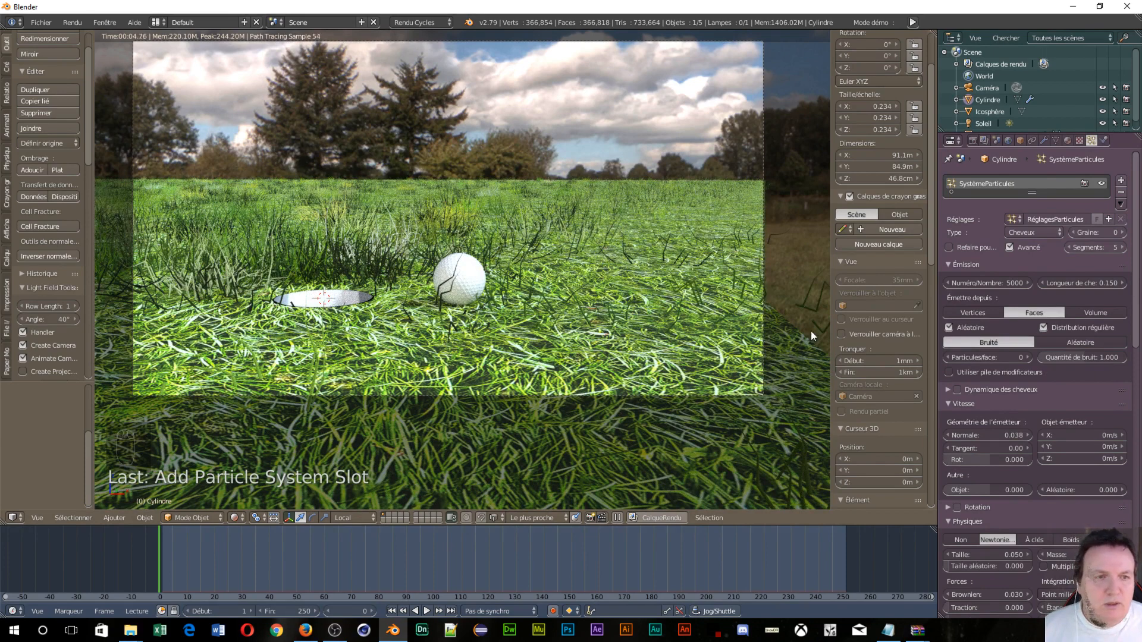
Set the render count of the grass's simple children to 2000
scroll(1083, 424, "down", 10)
scroll(1065, 422, "down", 12)
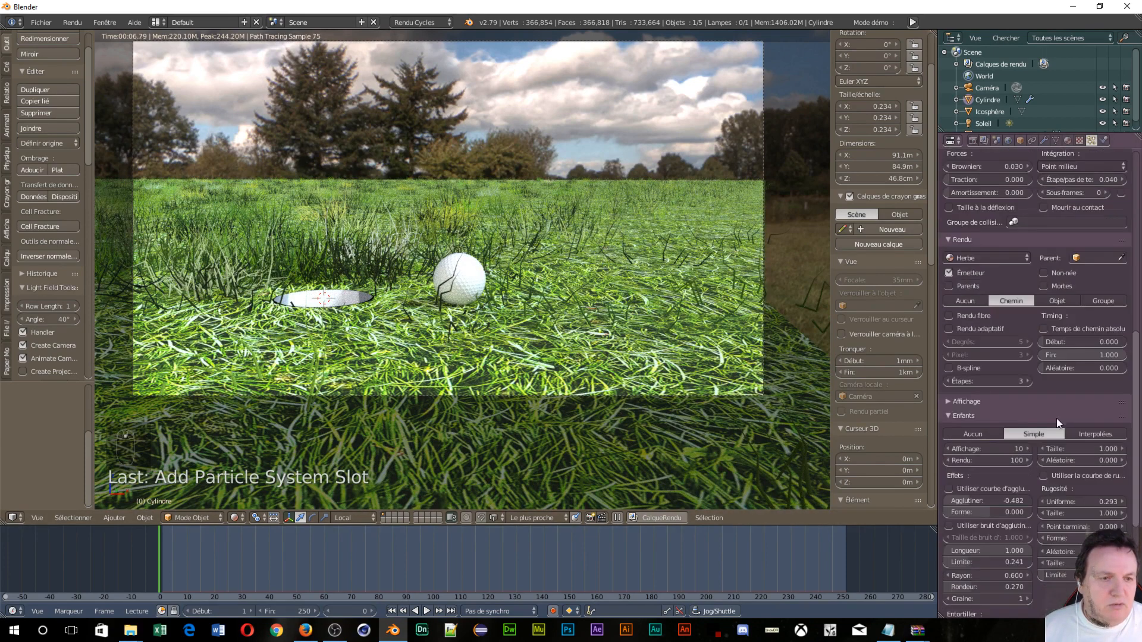
scroll(1050, 416, "up", 12)
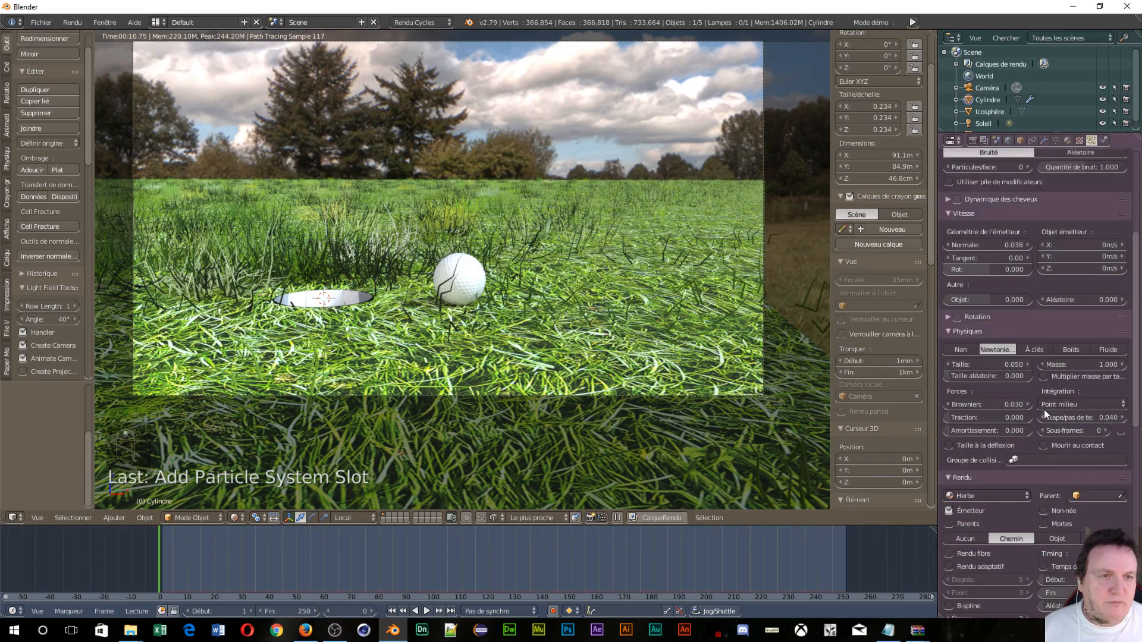
scroll(1044, 409, "down", 1)
scroll(1040, 385, "down", 18)
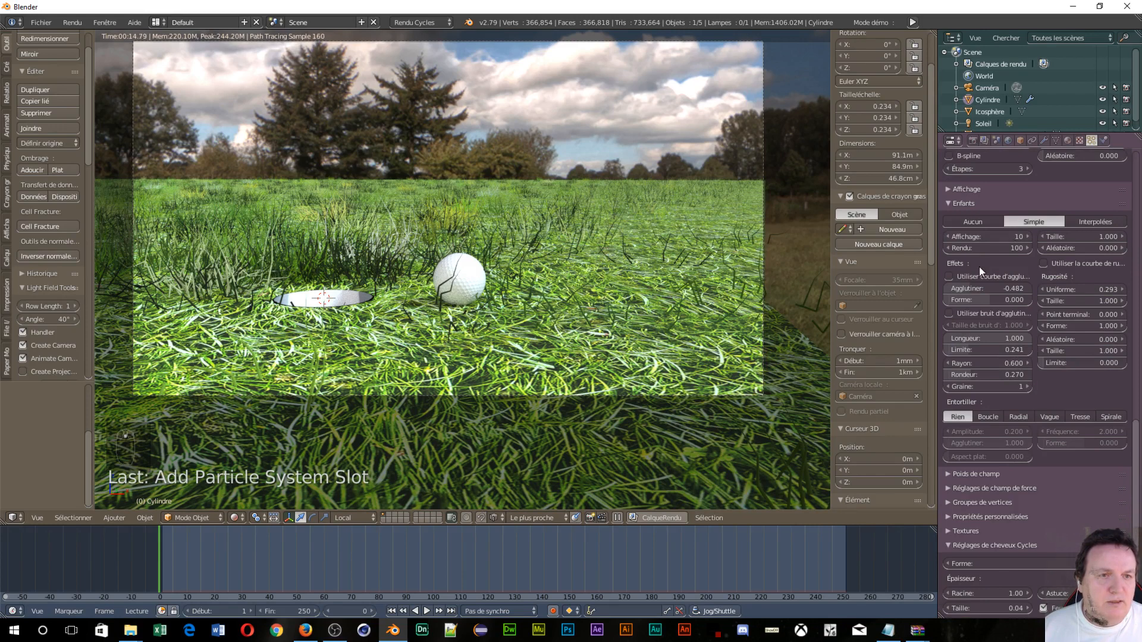
left_click(1011, 248)
type("2000")
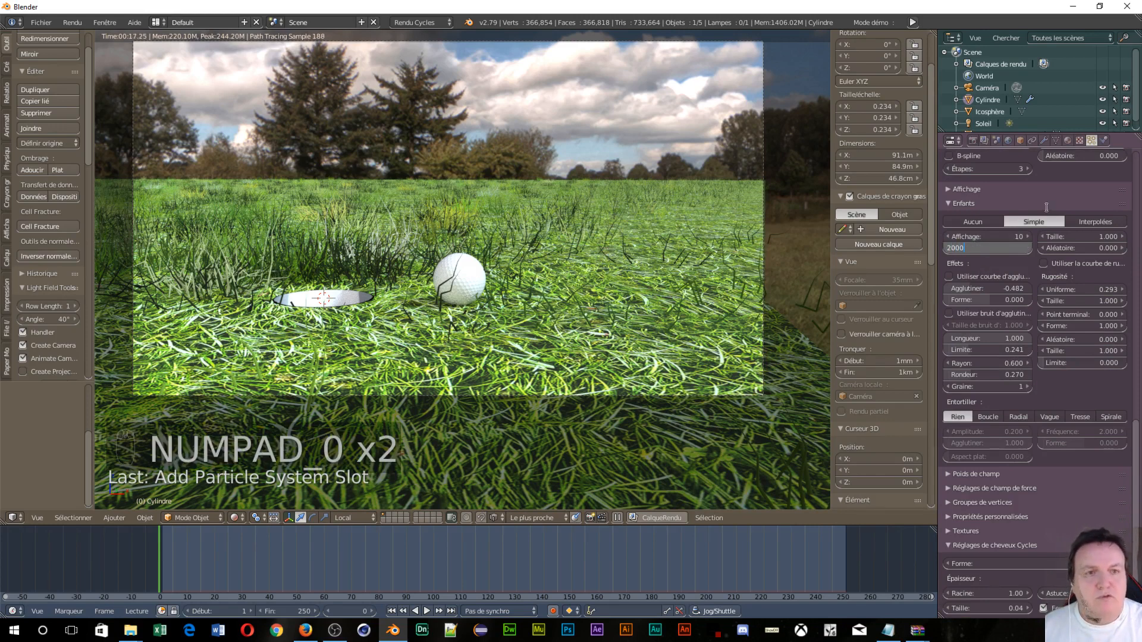
key("Return")
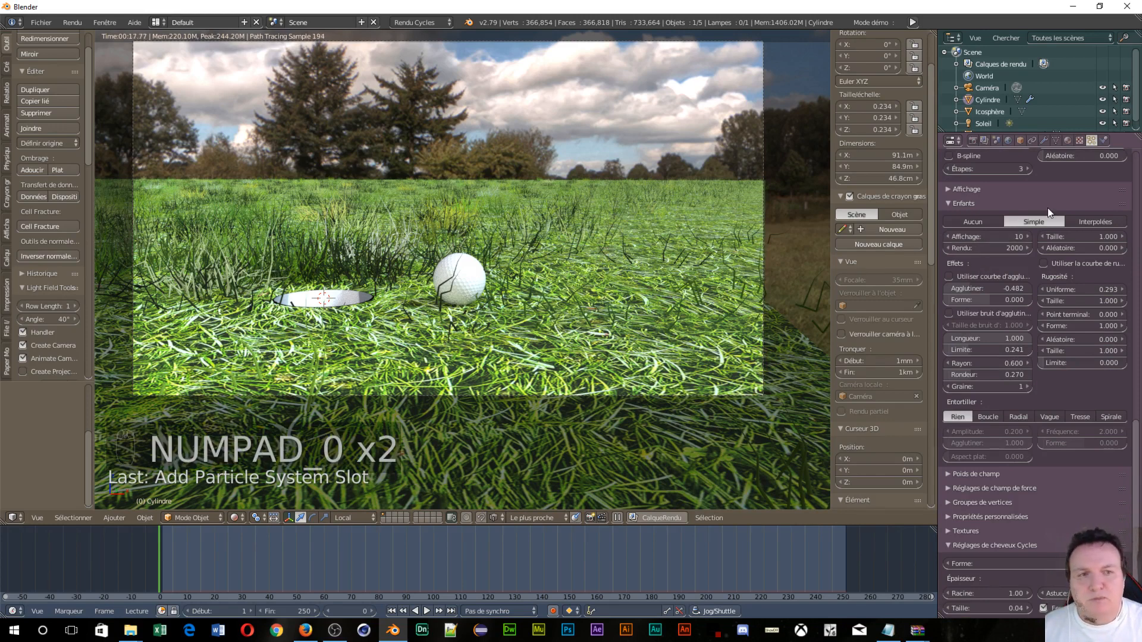
Reduce the render count of the grass's simple children to 200
left_click(1008, 246)
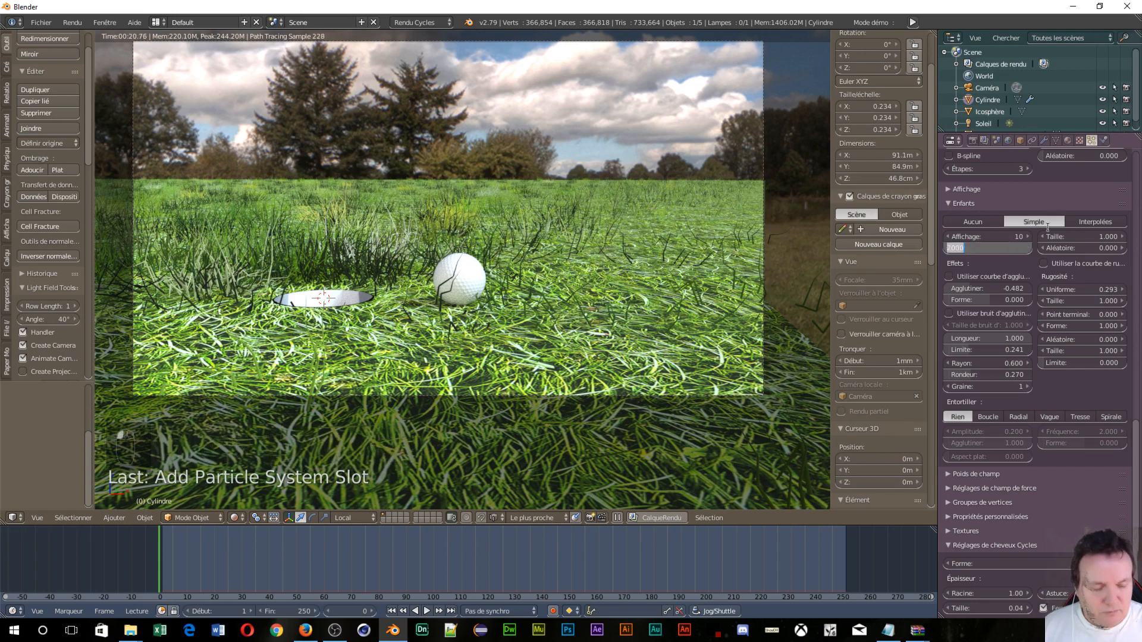
type("200")
key("Return")
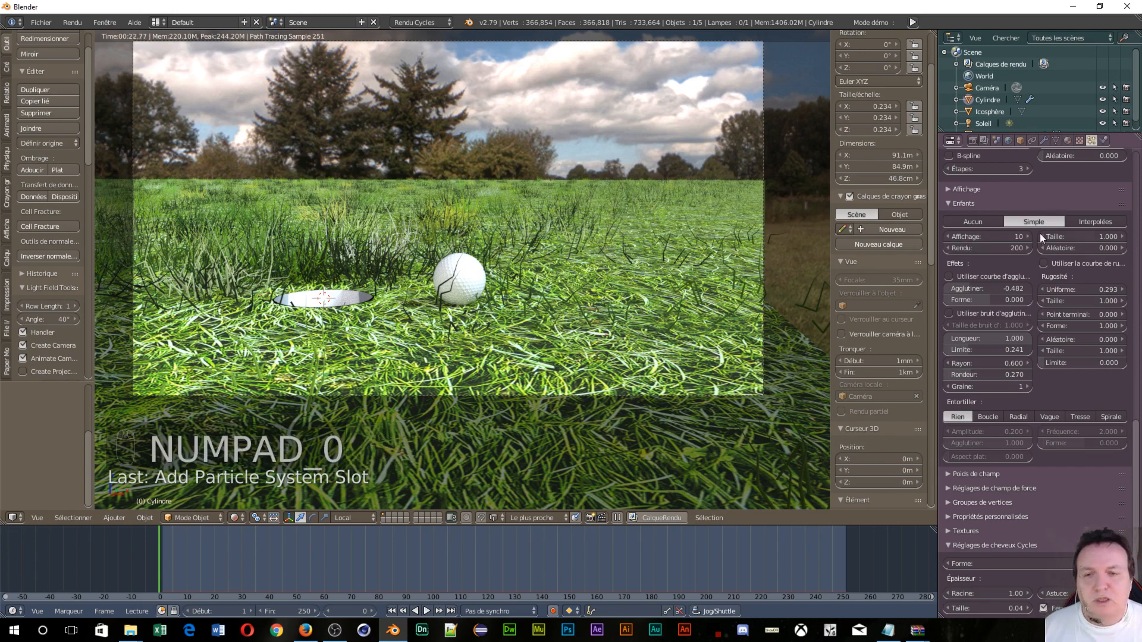
Render a test image of the grass, cancel it partway and return to the 3D view
scroll(1026, 210, "up", 15)
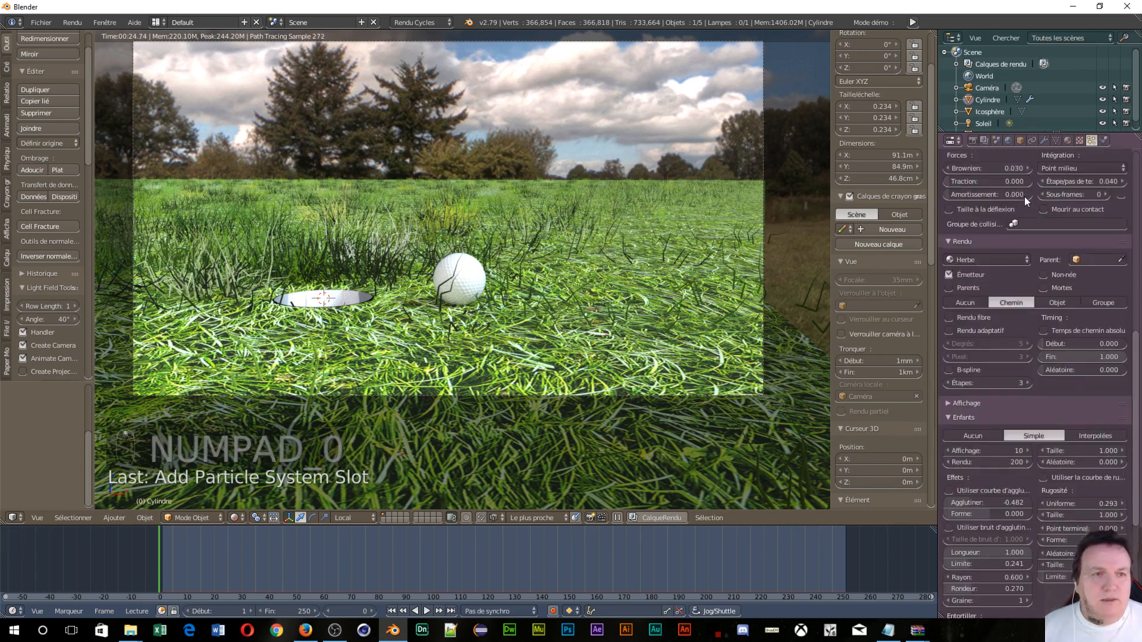
scroll(1026, 198, "up", 2)
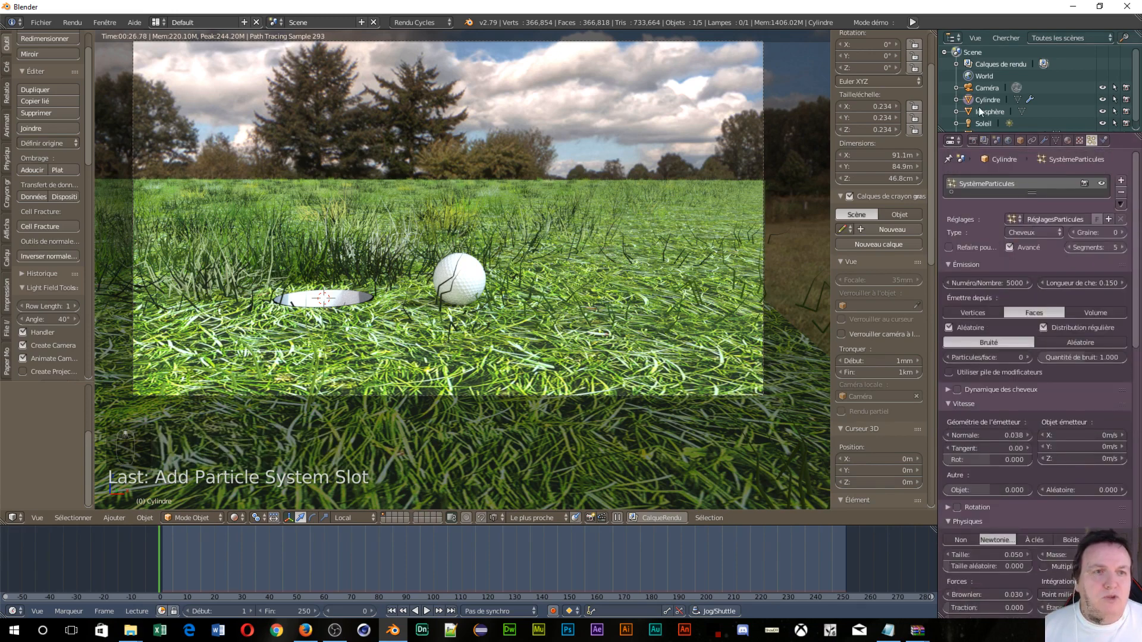
left_click(972, 140)
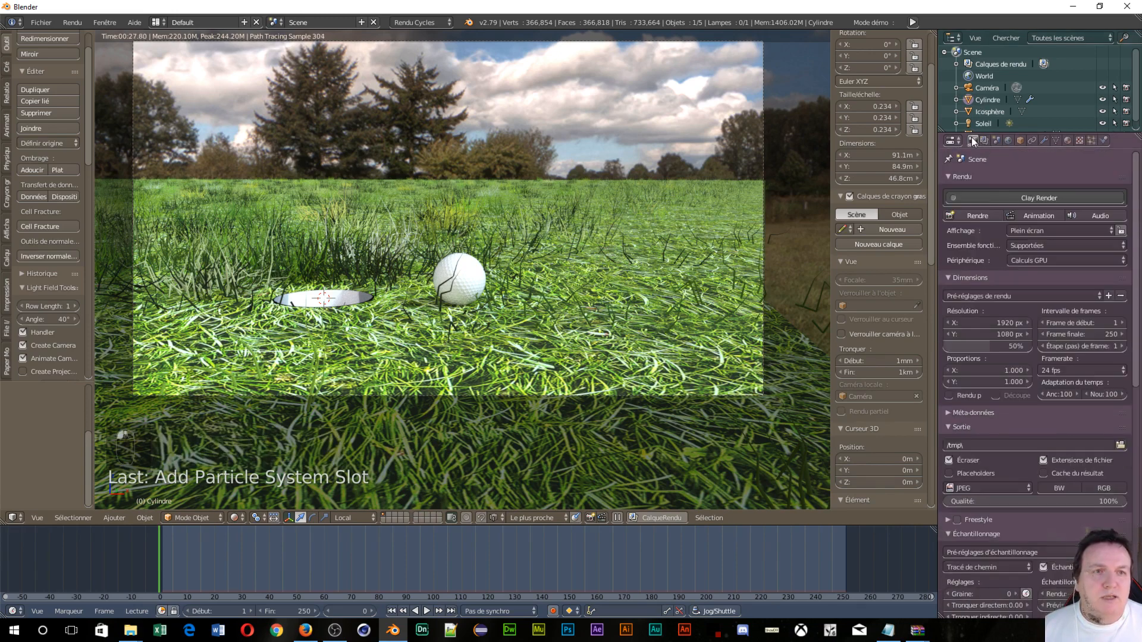
left_click(976, 215)
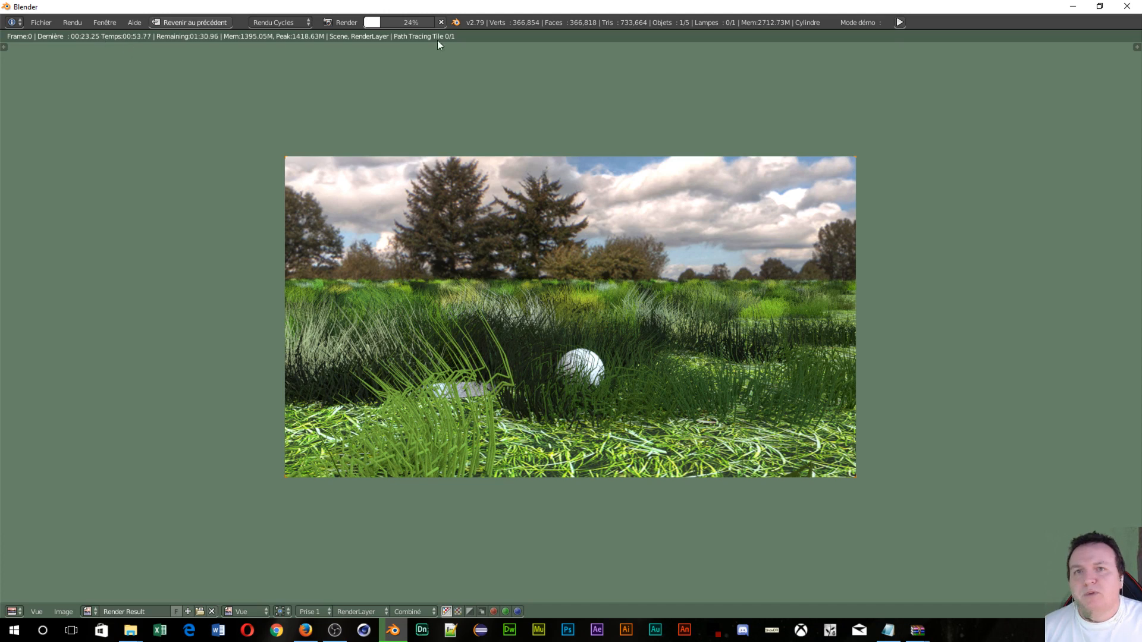
key("Escape")
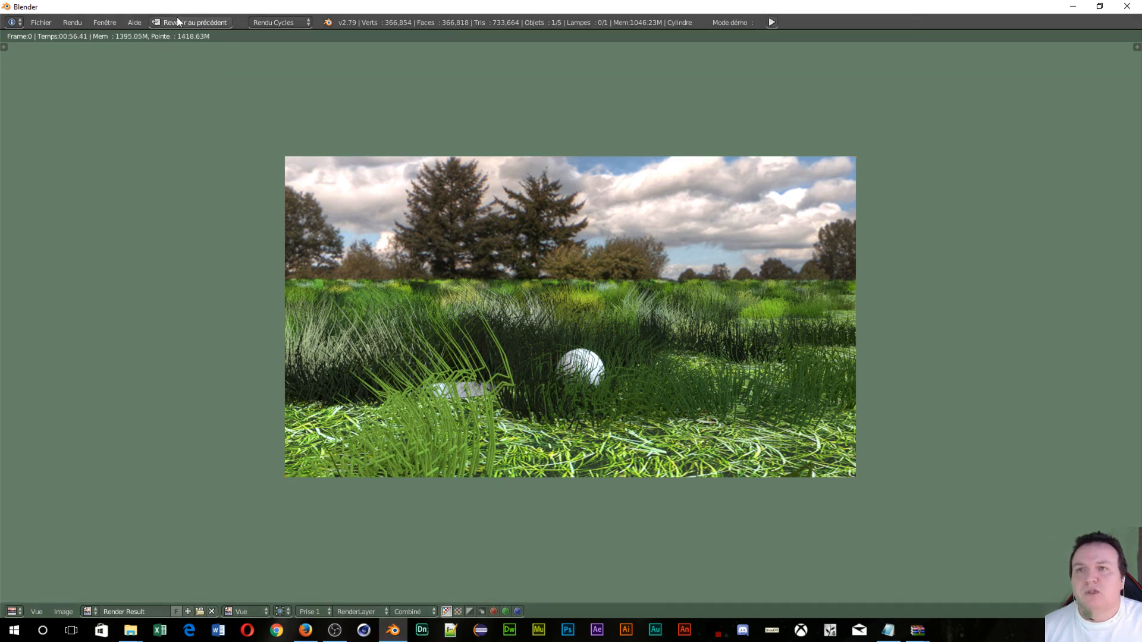
key("Escape")
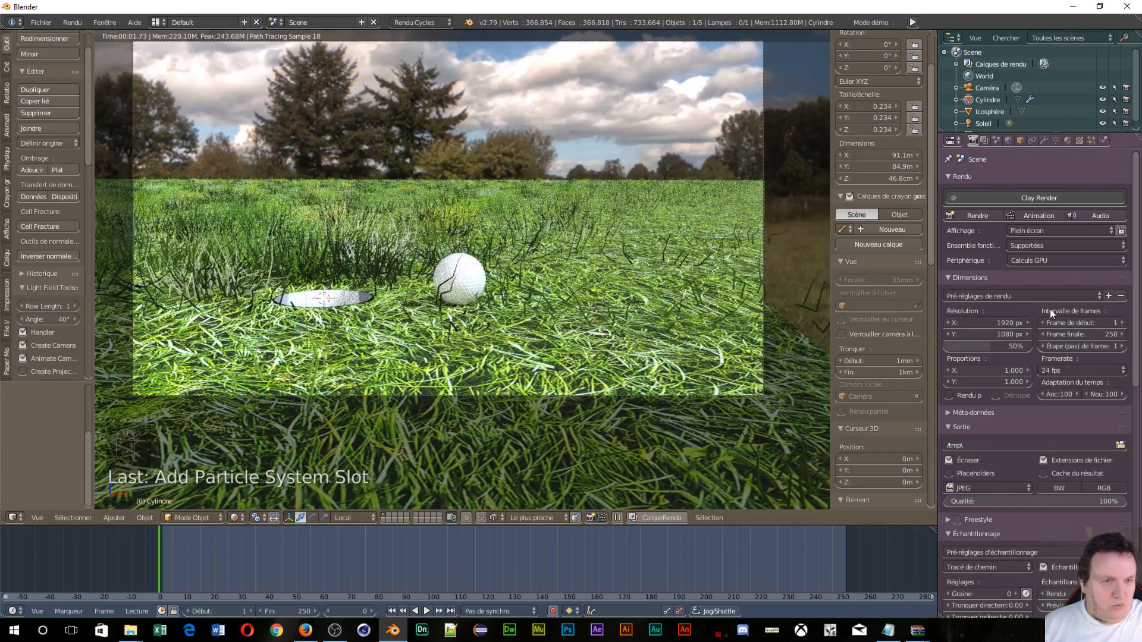
Set the ground's hair particle length to 0.050 and the number of hairs to 100000
left_click(1091, 141)
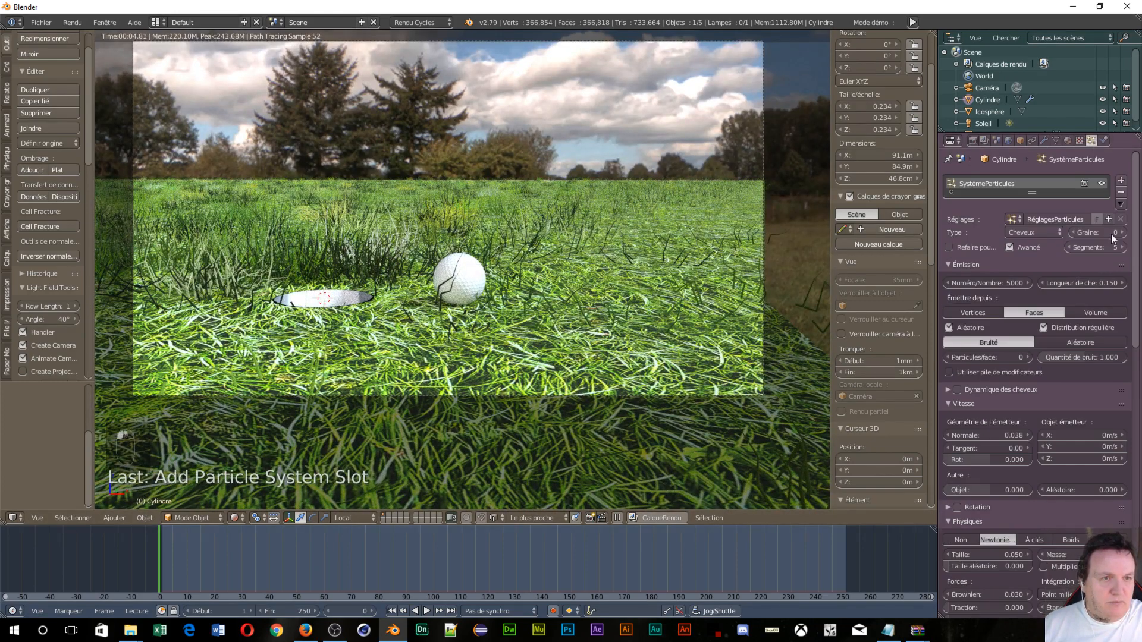
left_click(1092, 282)
type(".05")
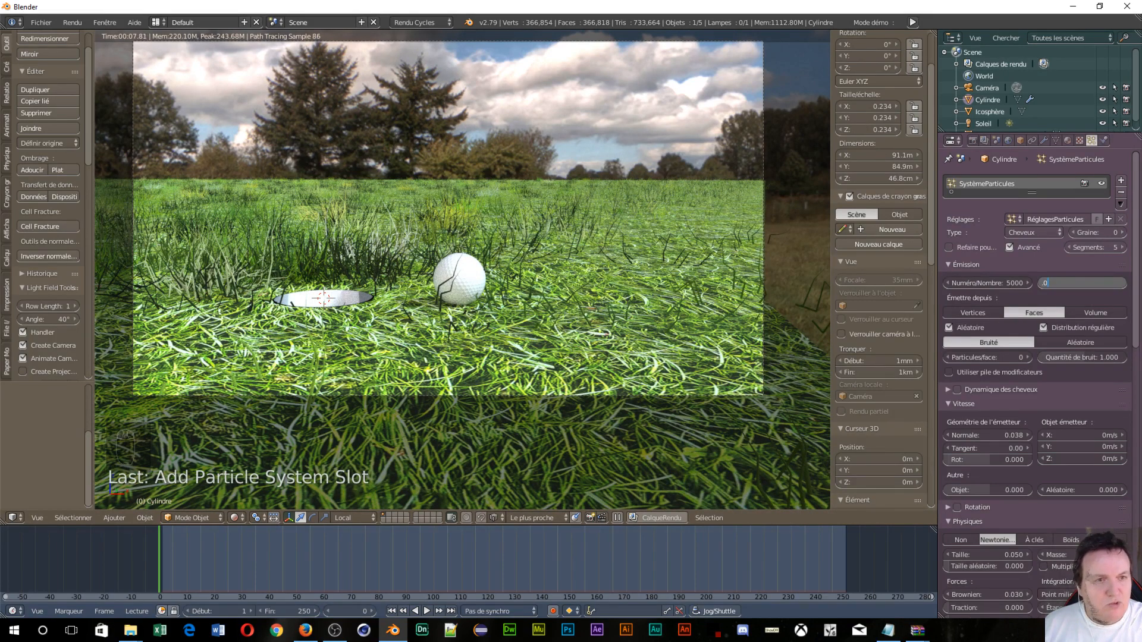
key("Return")
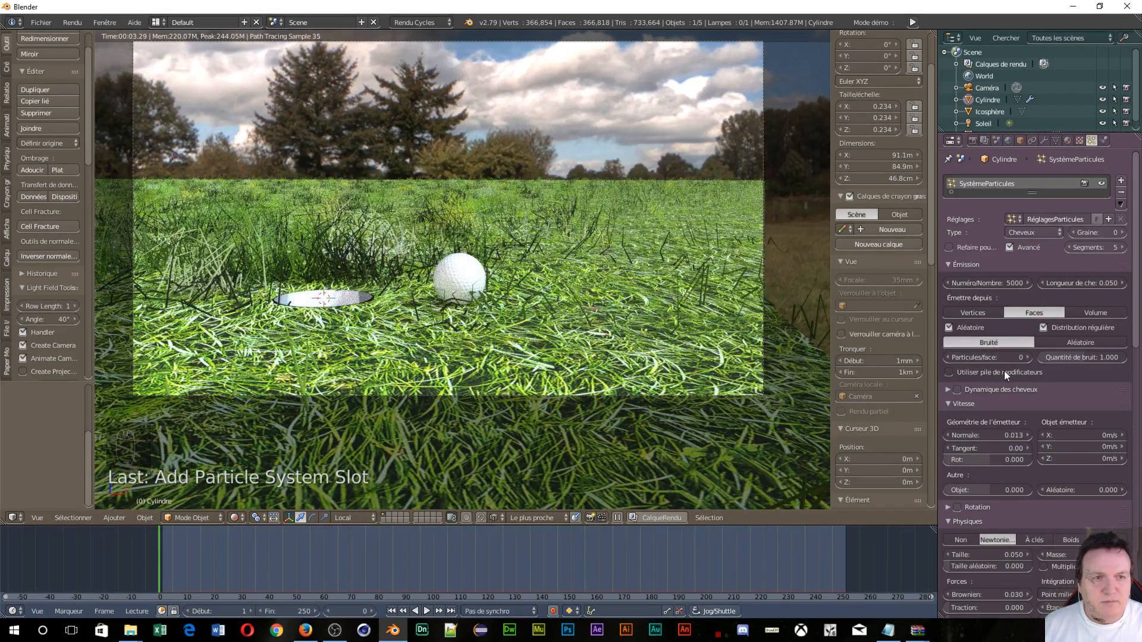
left_click(981, 282)
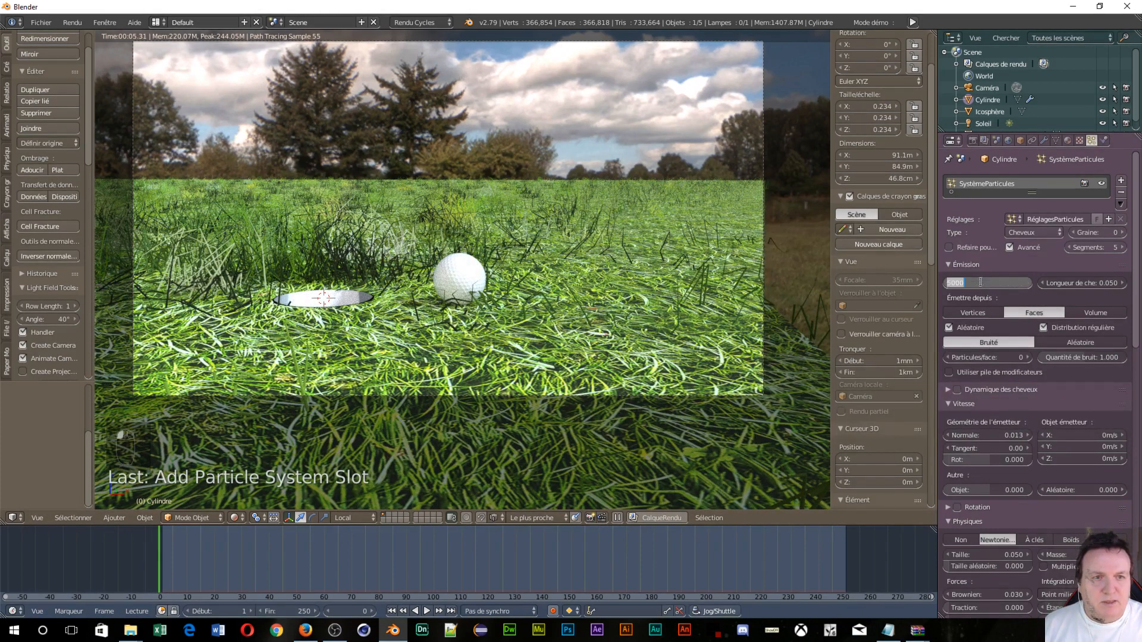
type("100000")
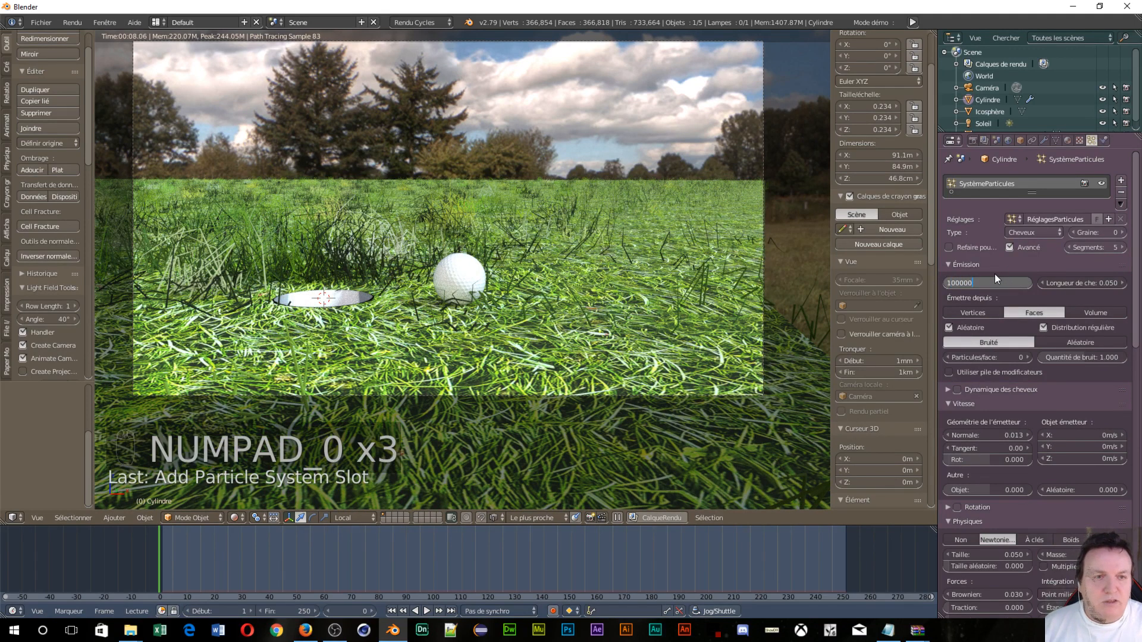
key("Return")
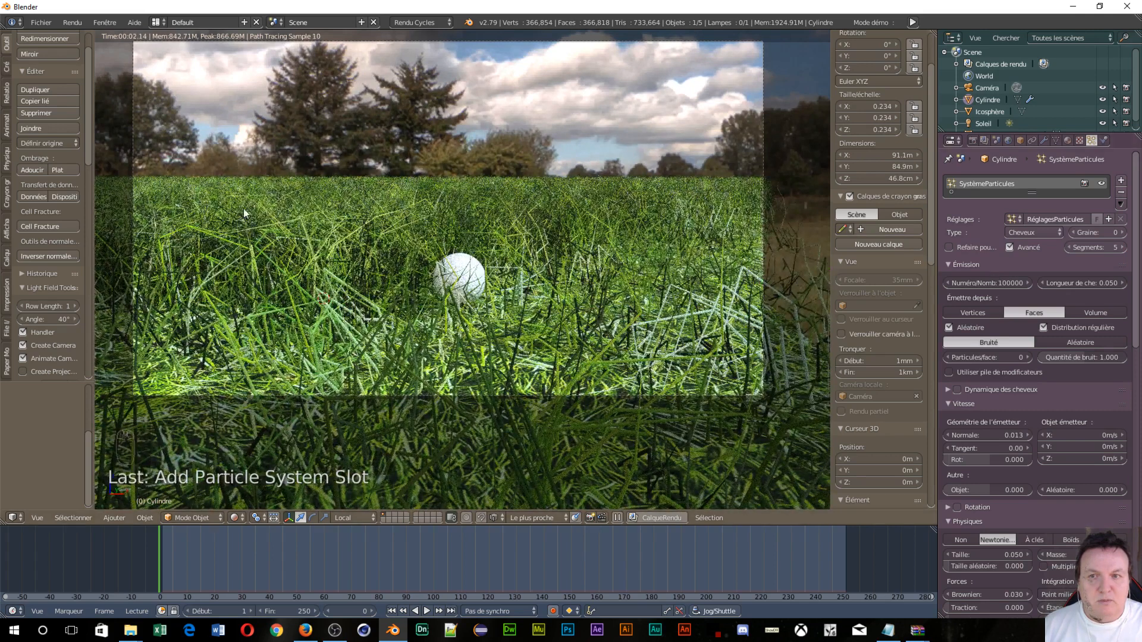
Shorten the ground's hair particle length to 0.005
left_click(1098, 283)
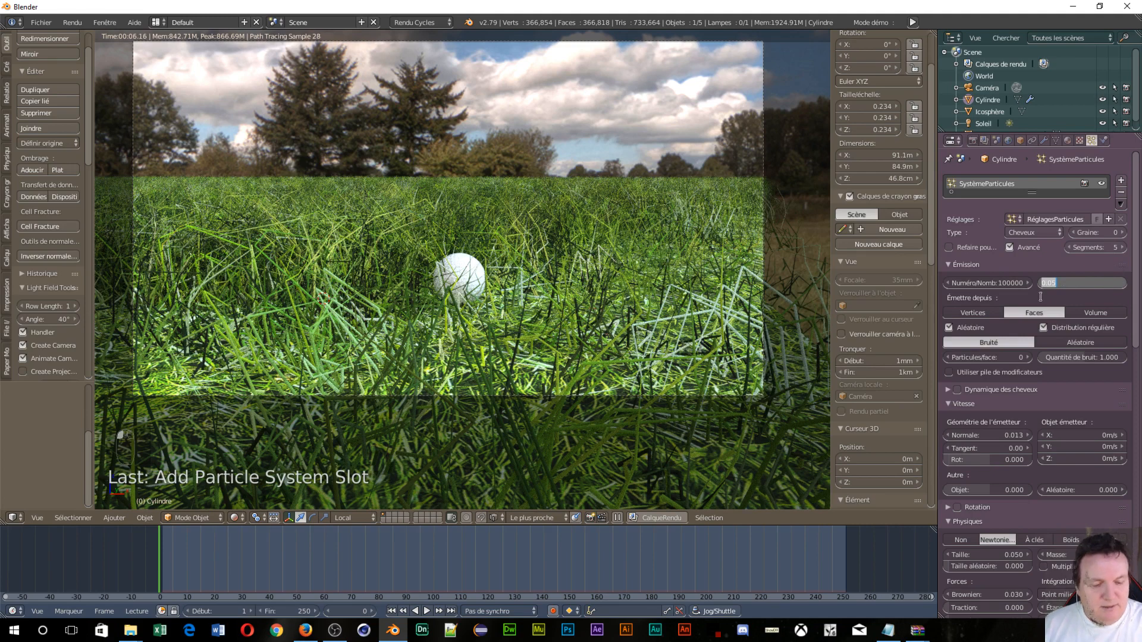
type("0.00")
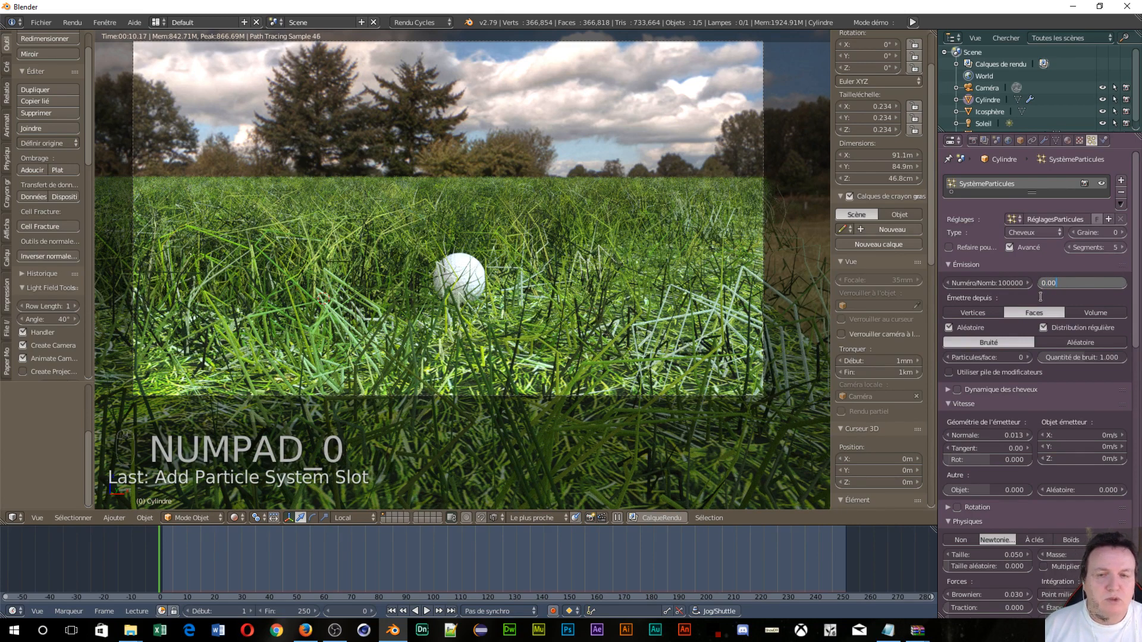
type("5")
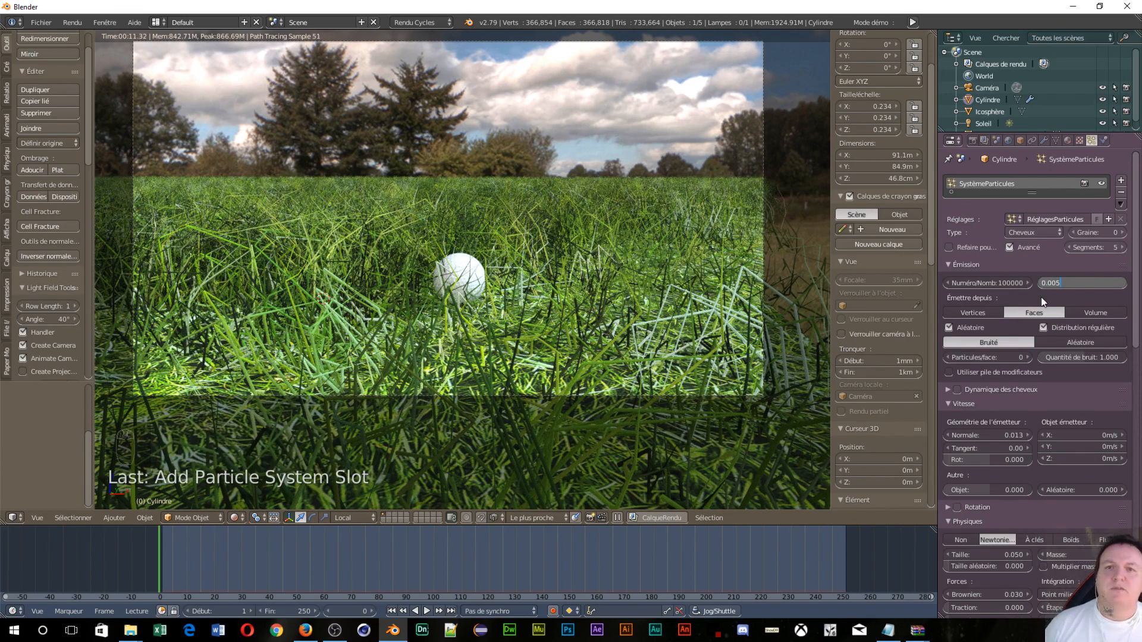
key("Return")
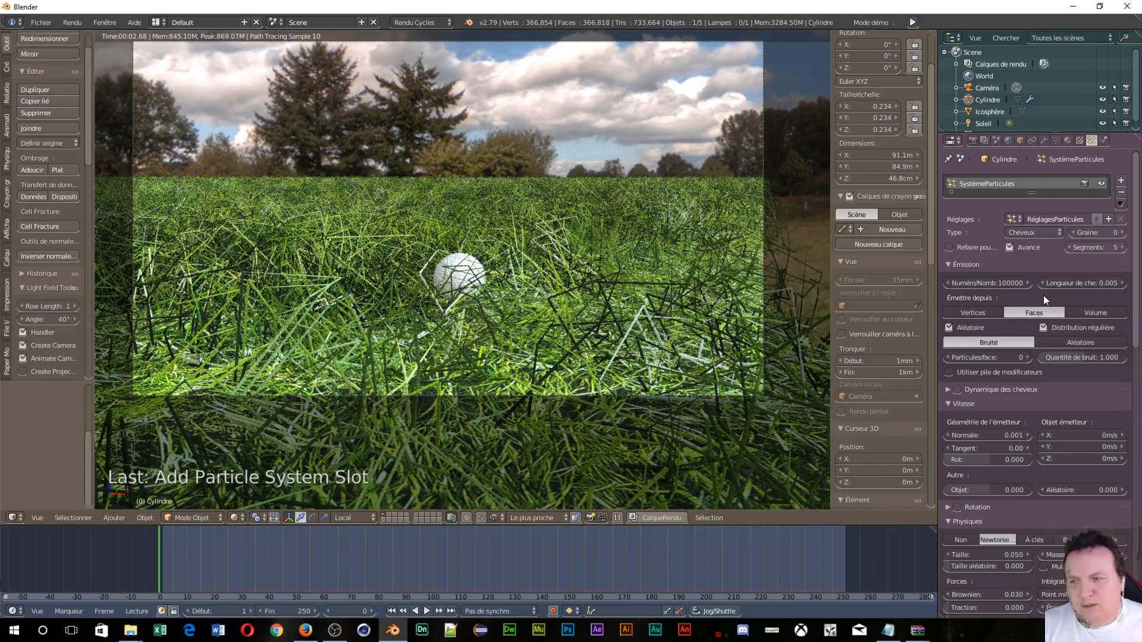
Try a child hair radius of 0.000 for the grass and set it back to 0.600
scroll(987, 344, "down", 15)
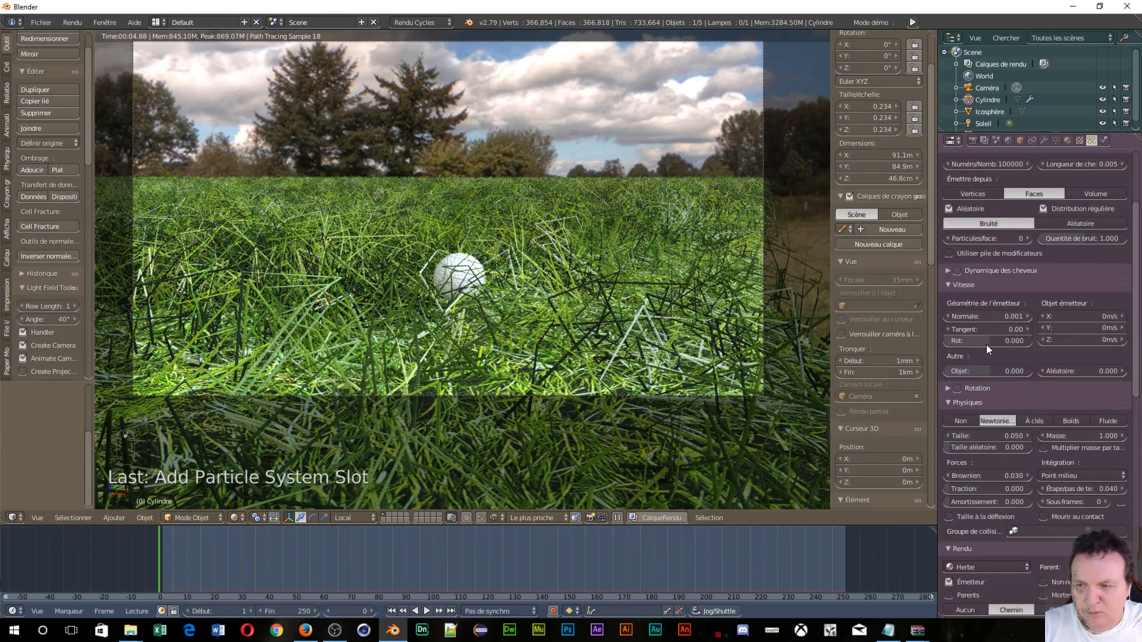
scroll(987, 345, "down", 8)
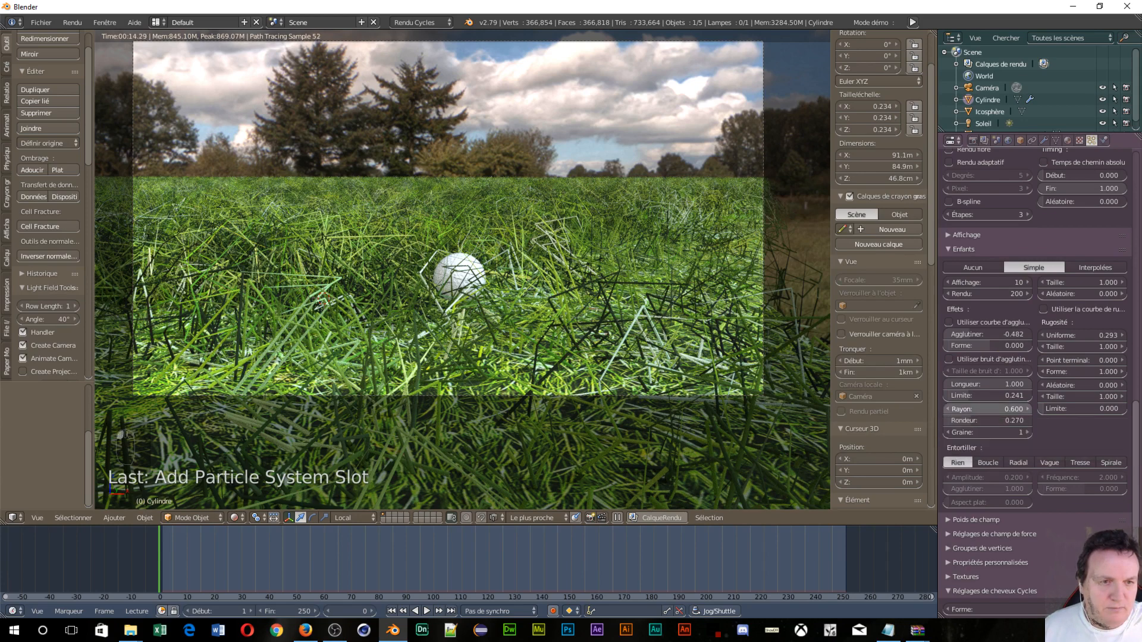
left_click_drag(988, 410, 956, 411)
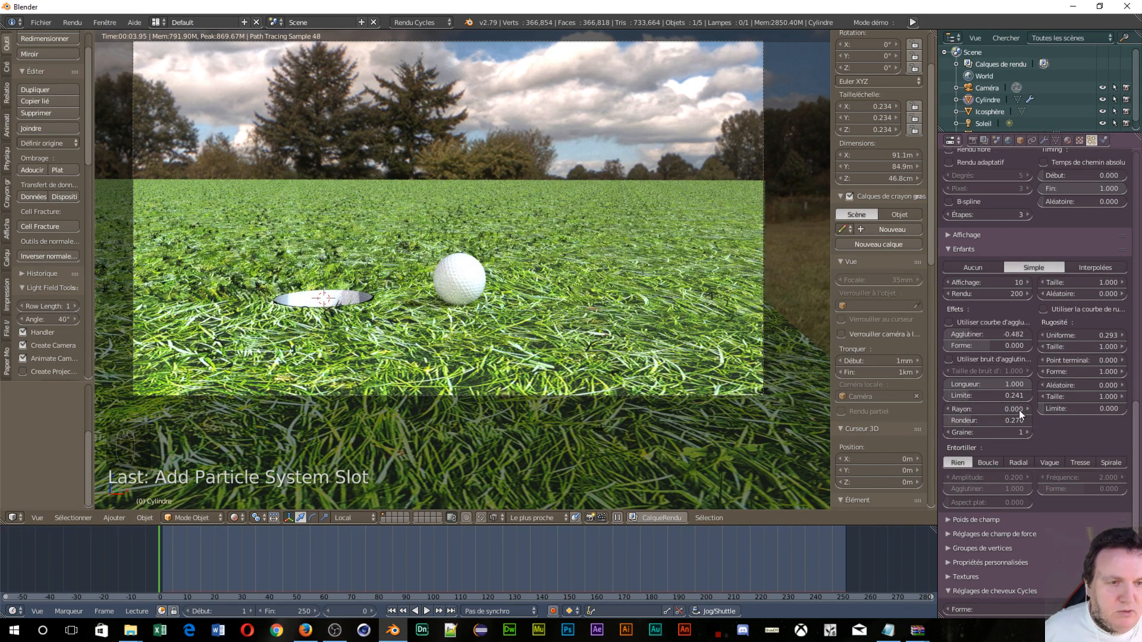
left_click_drag(1019, 410, 1023, 409)
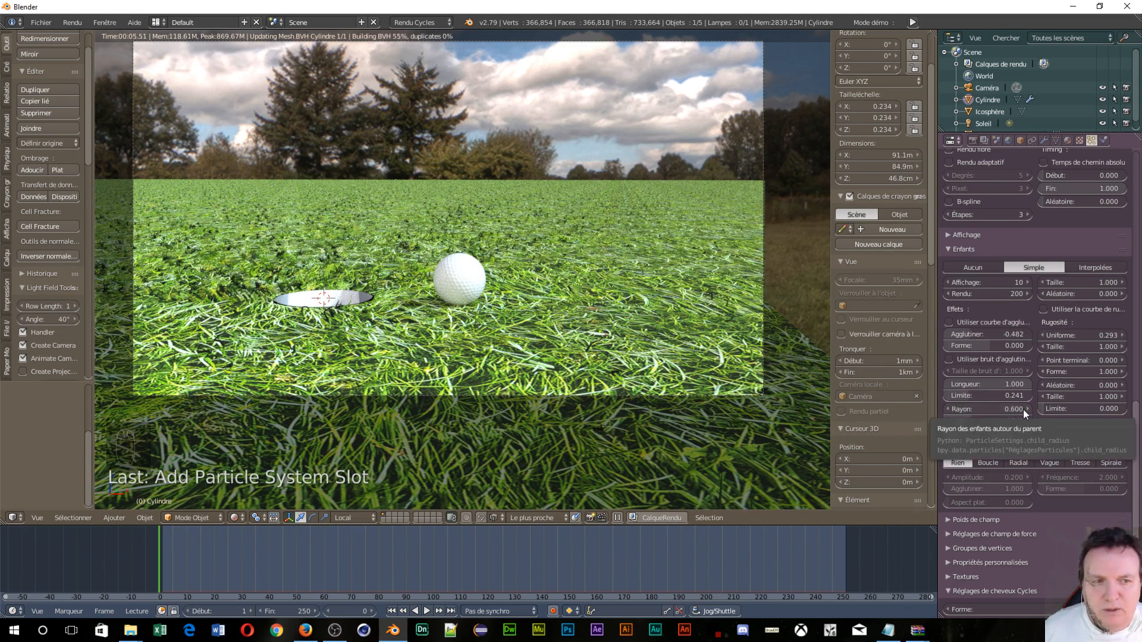
Set the radius of the child hairs around their parent to 0.200
left_click(986, 409)
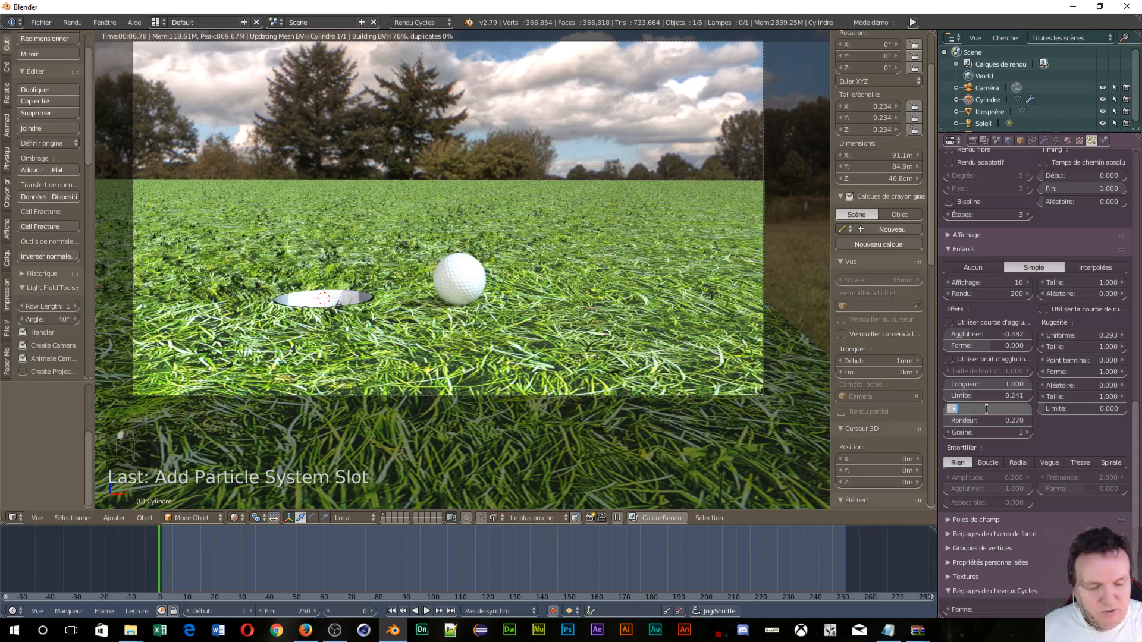
type(".2")
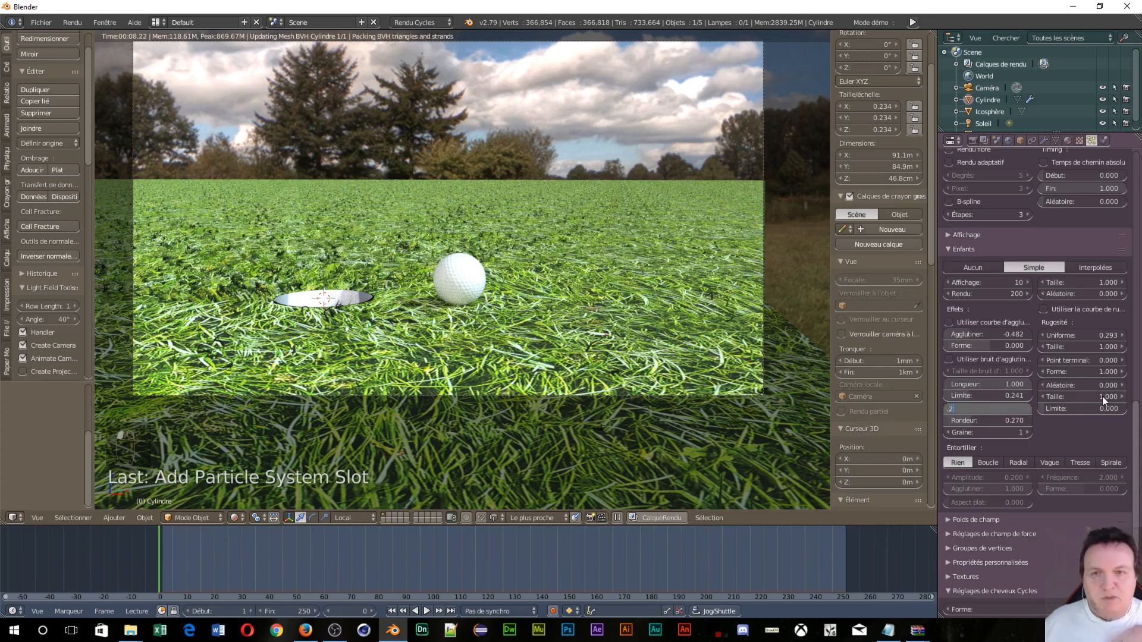
key("Return")
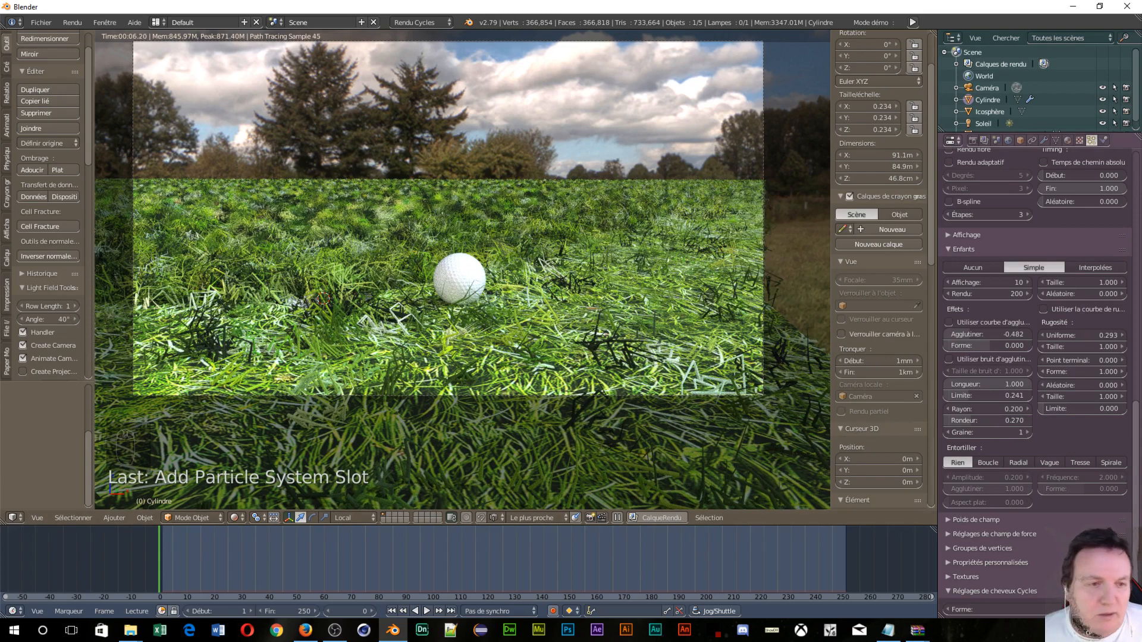
Try radii of 0.100 and 0.050 for the grass's child hairs around their parent
left_click(1008, 409)
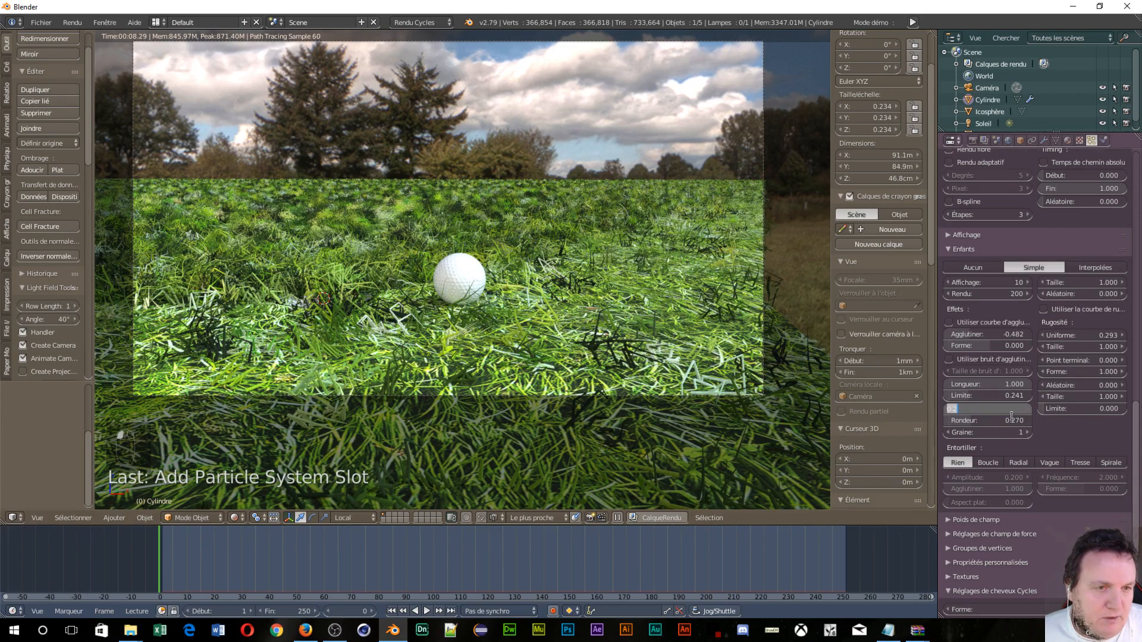
type(".1")
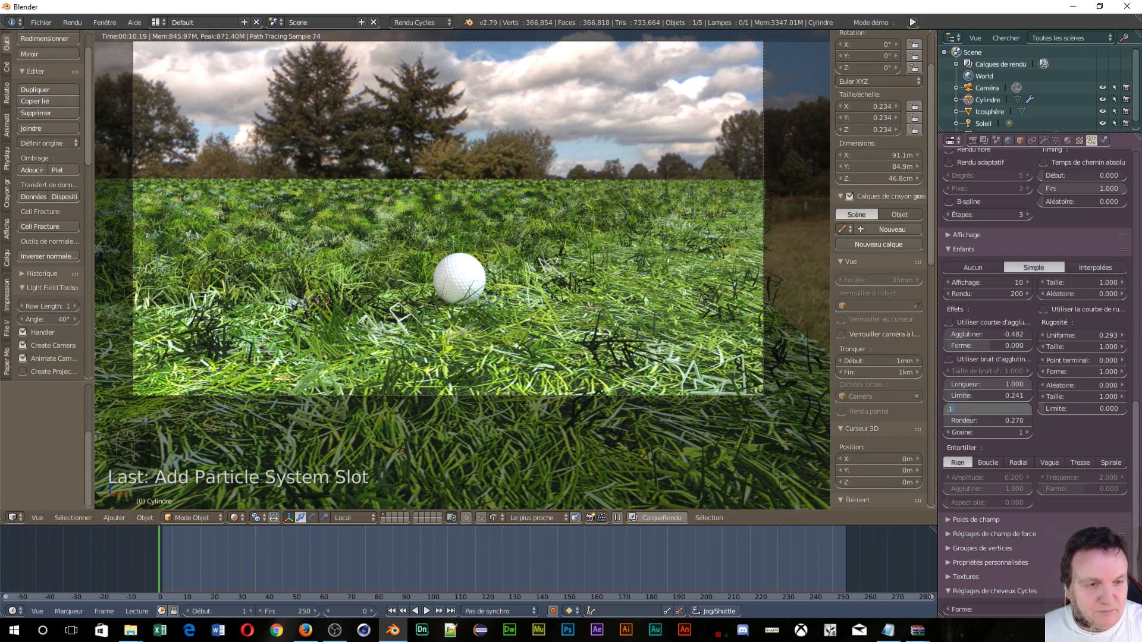
key("Return")
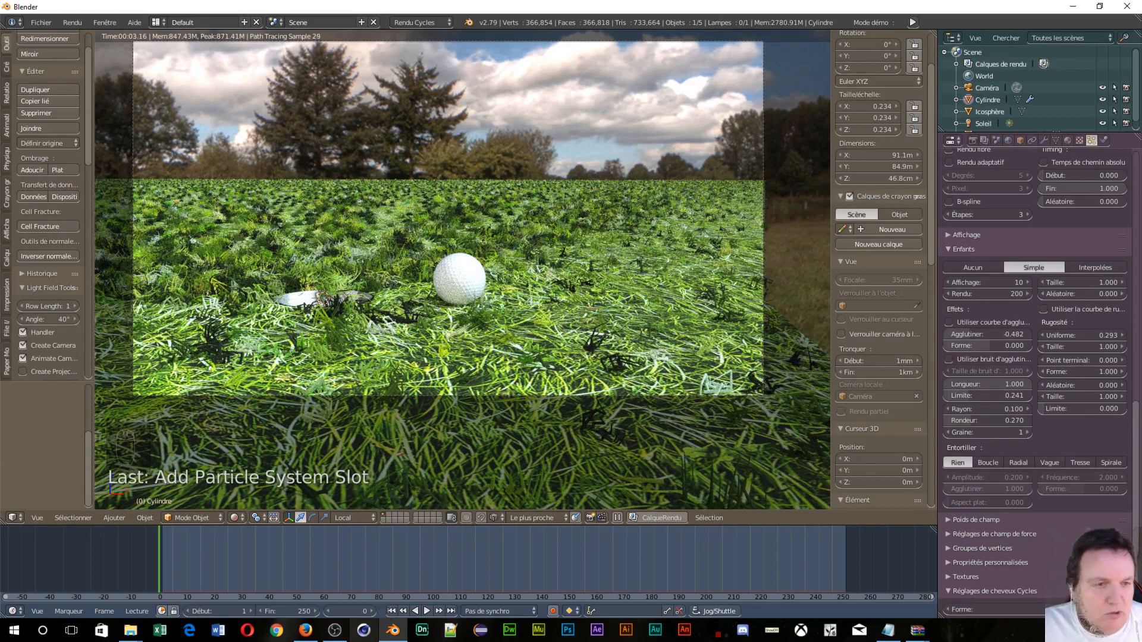
left_click(996, 408)
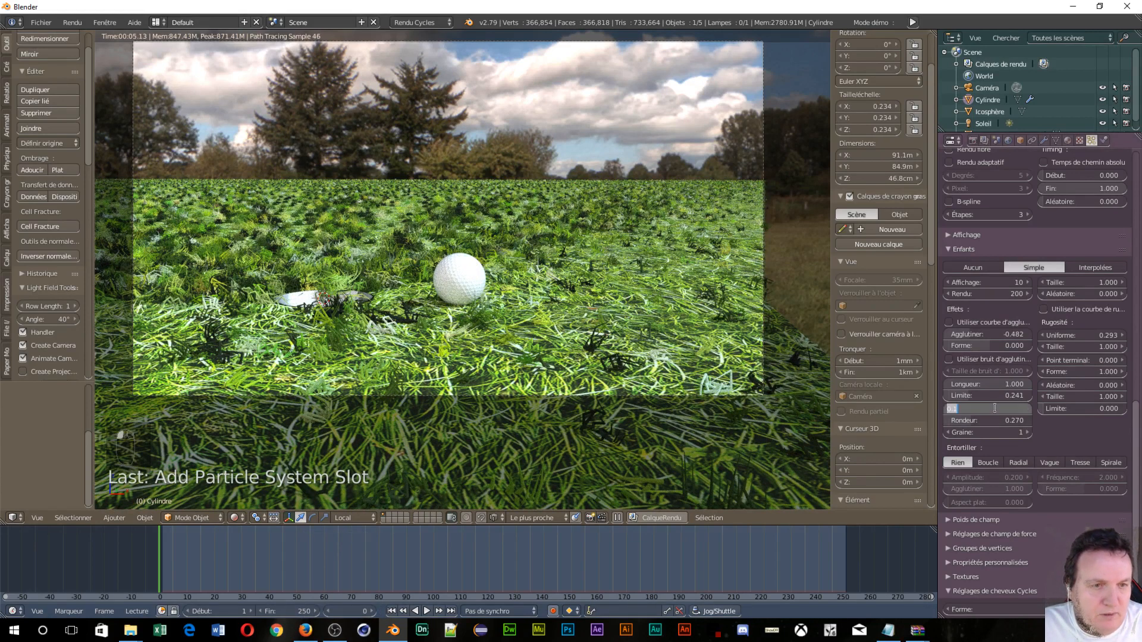
type(".05")
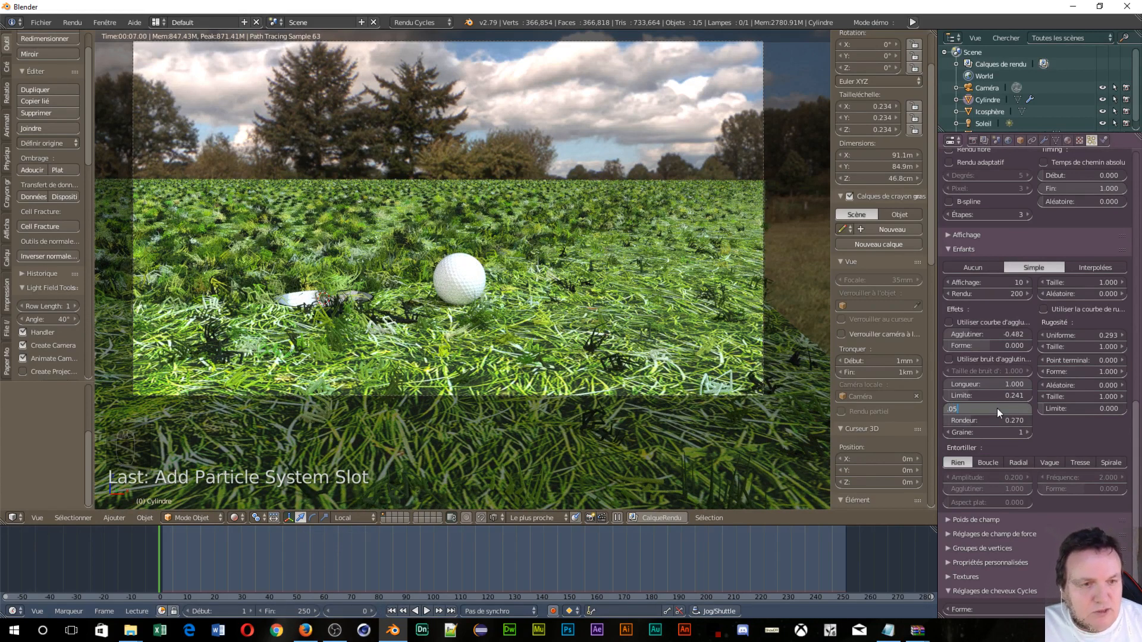
key("Return")
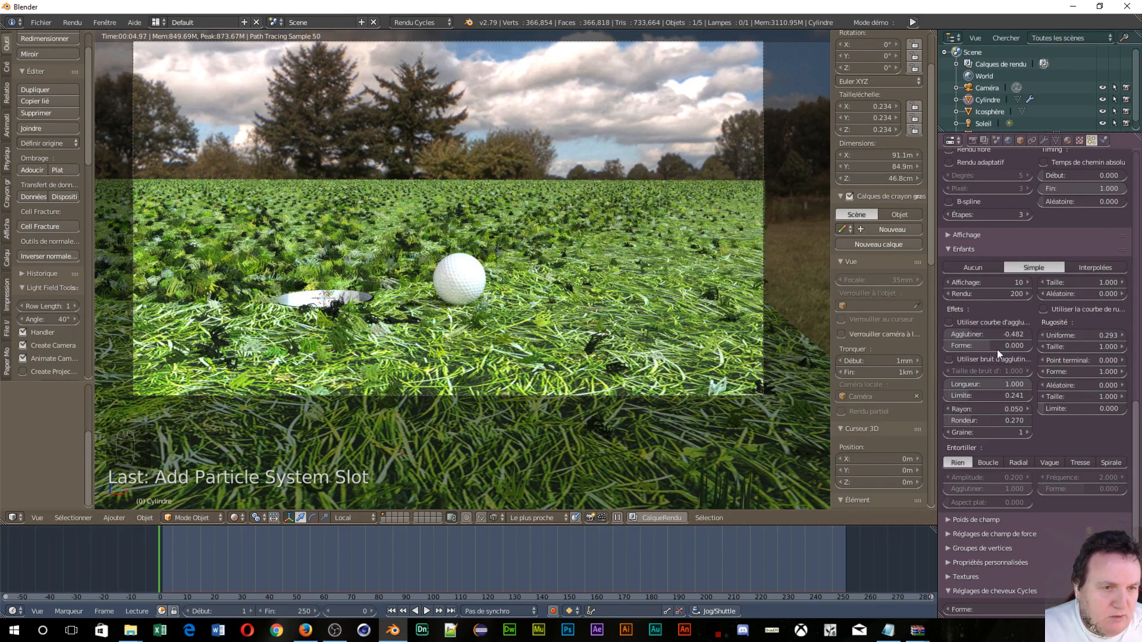
Set the grass's child hair radius to 0.090
left_click(1003, 410)
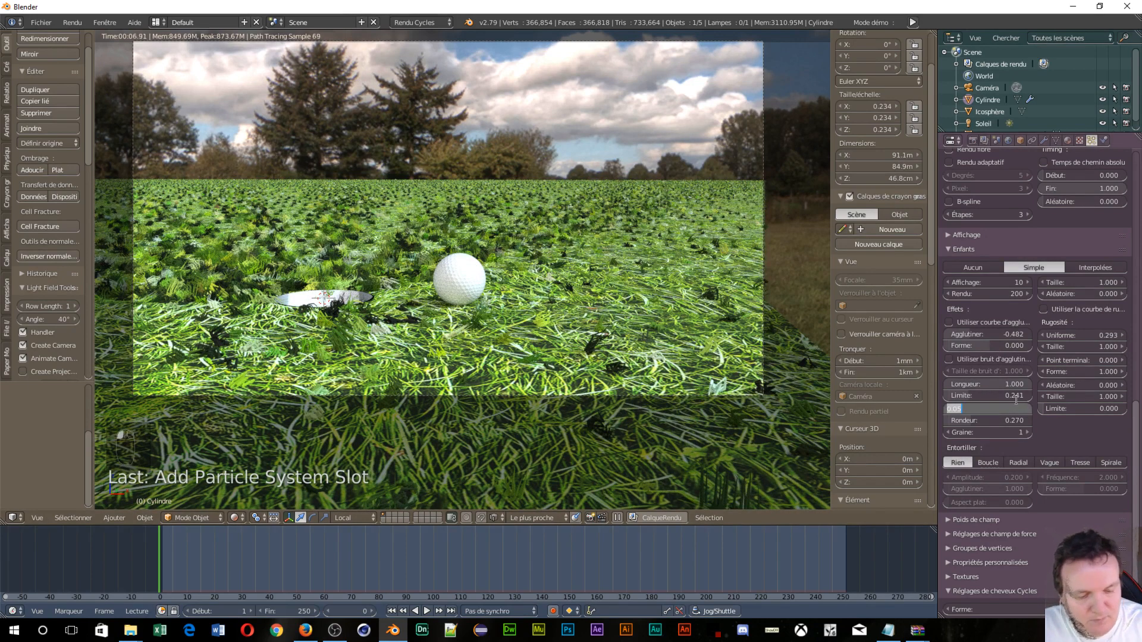
type(".0")
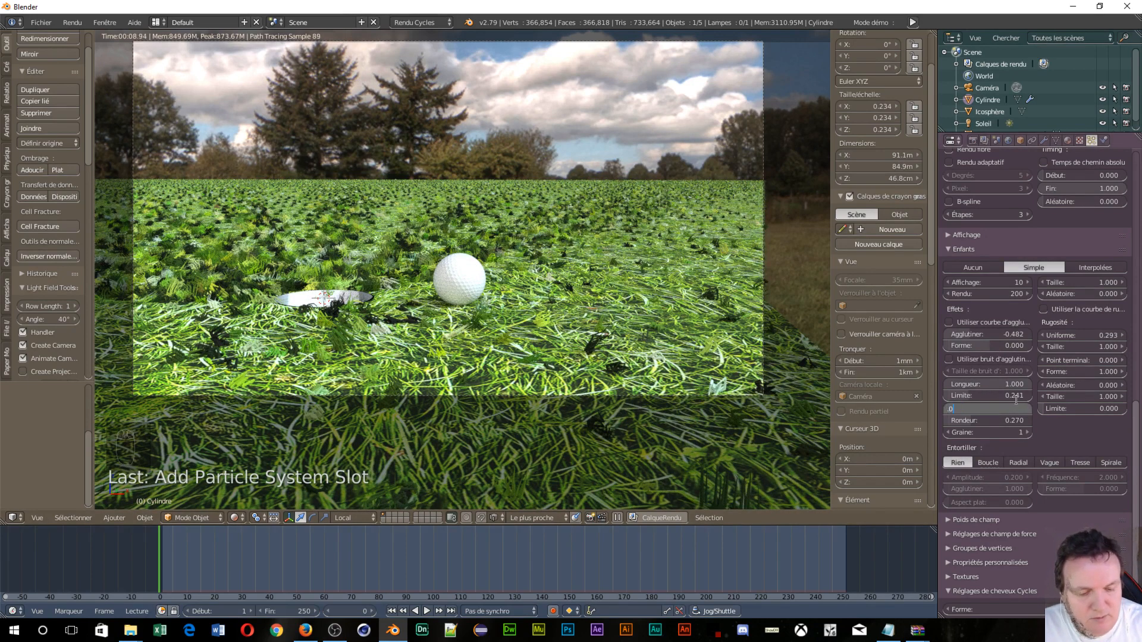
type("9")
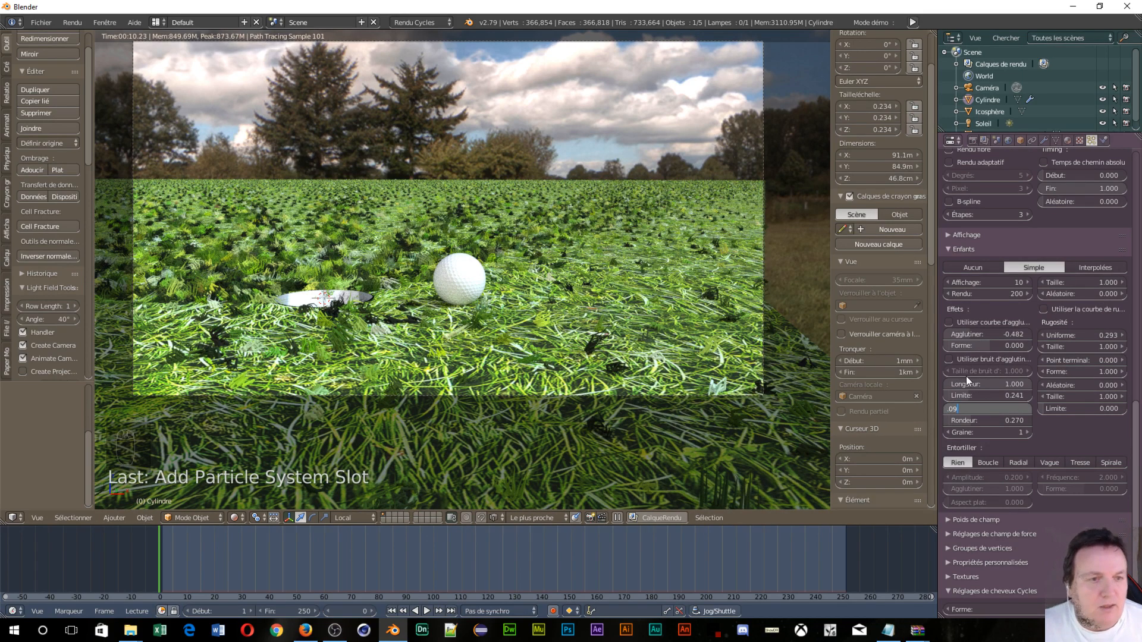
key("Return")
Set the Brownian force in the grass particle physics to 0.010
scroll(1030, 223, "up", 9)
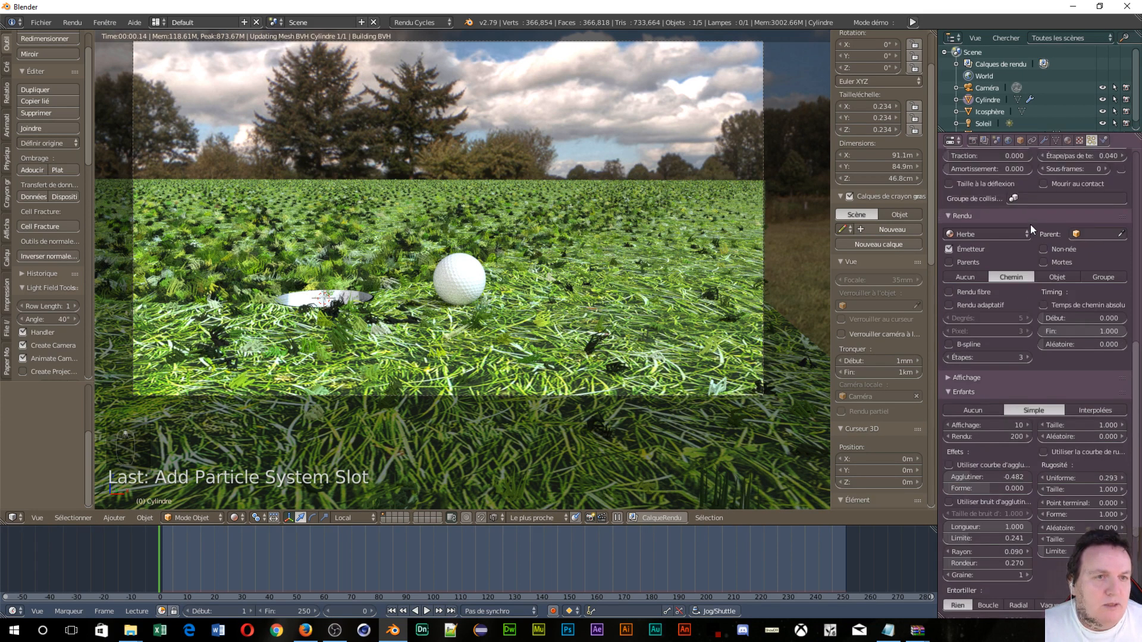
scroll(1030, 224, "up", 4)
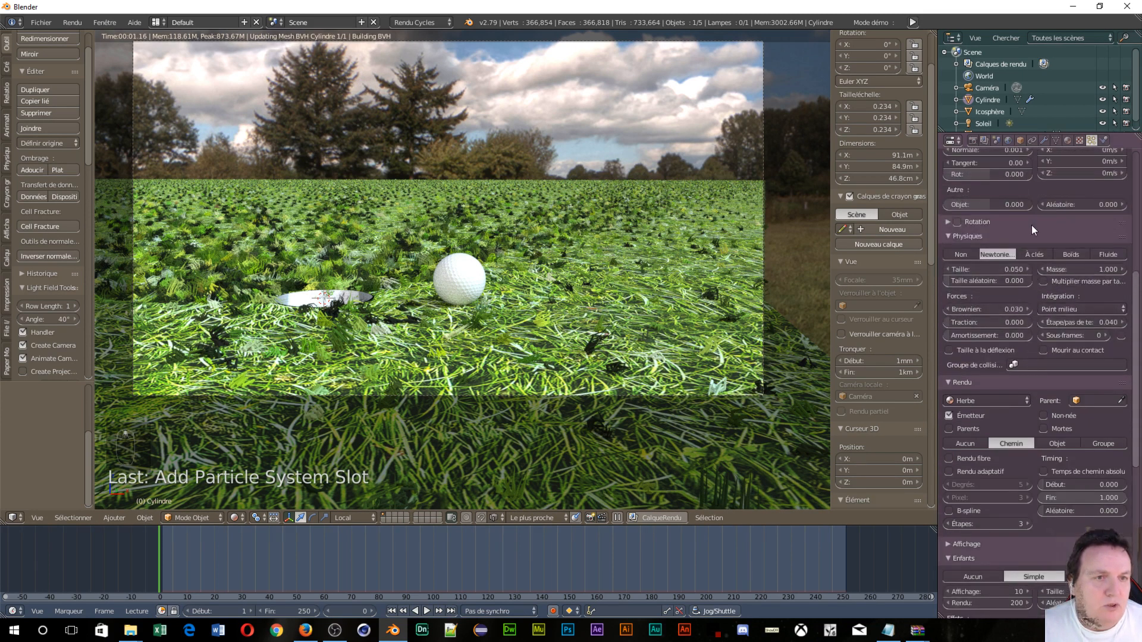
left_click(990, 308)
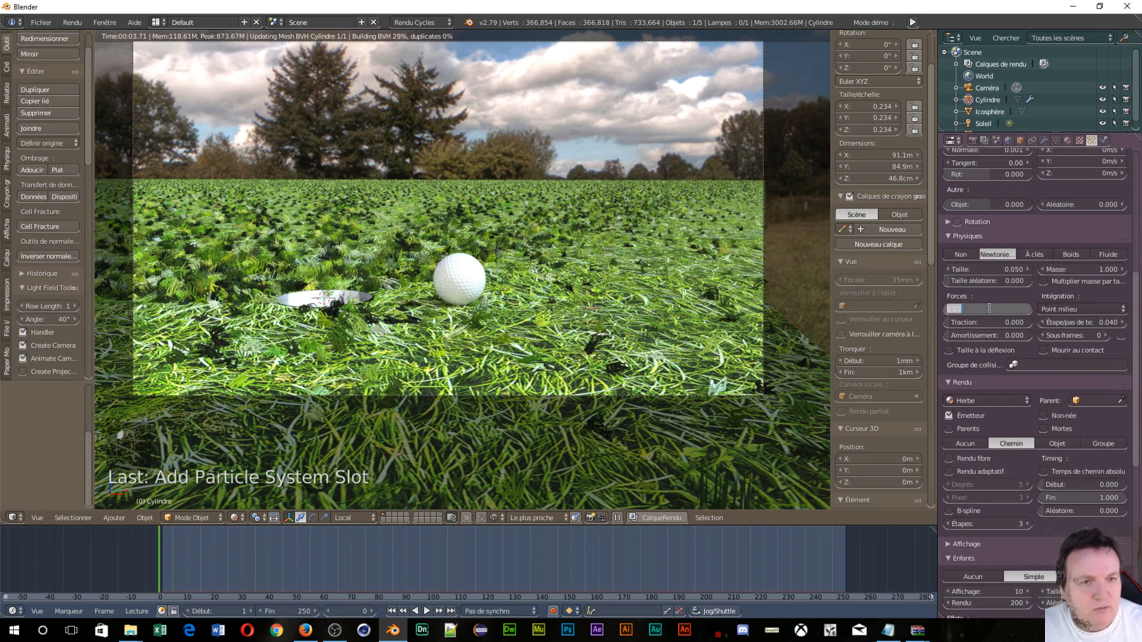
type(".01")
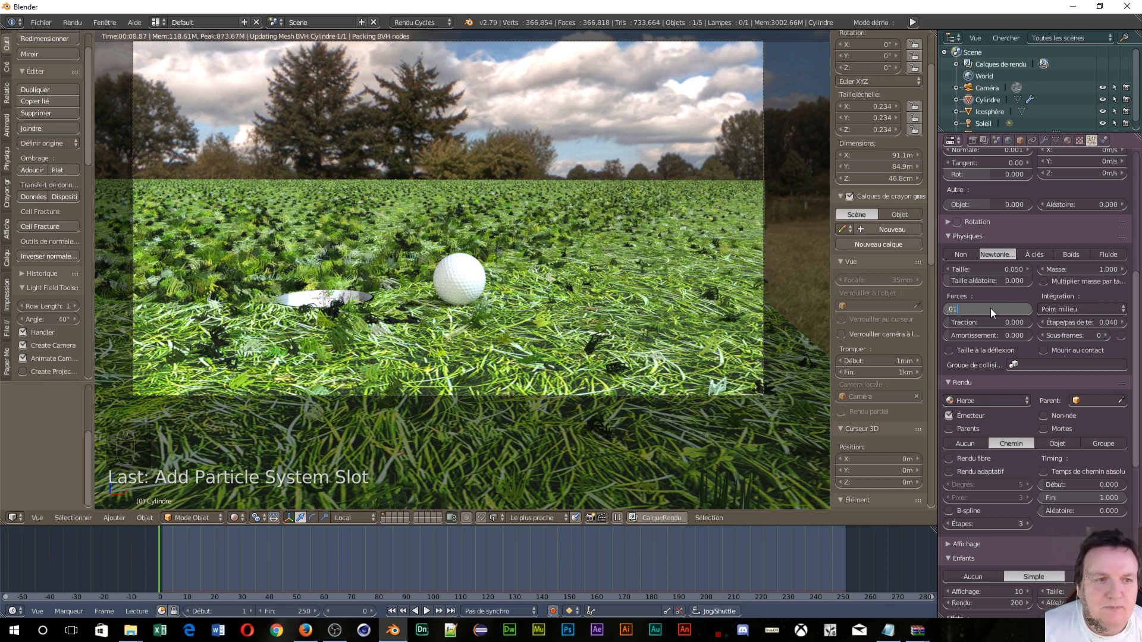
key("Return")
Set the ground's hair particle length to 0.008
scroll(1011, 298, "up", 2)
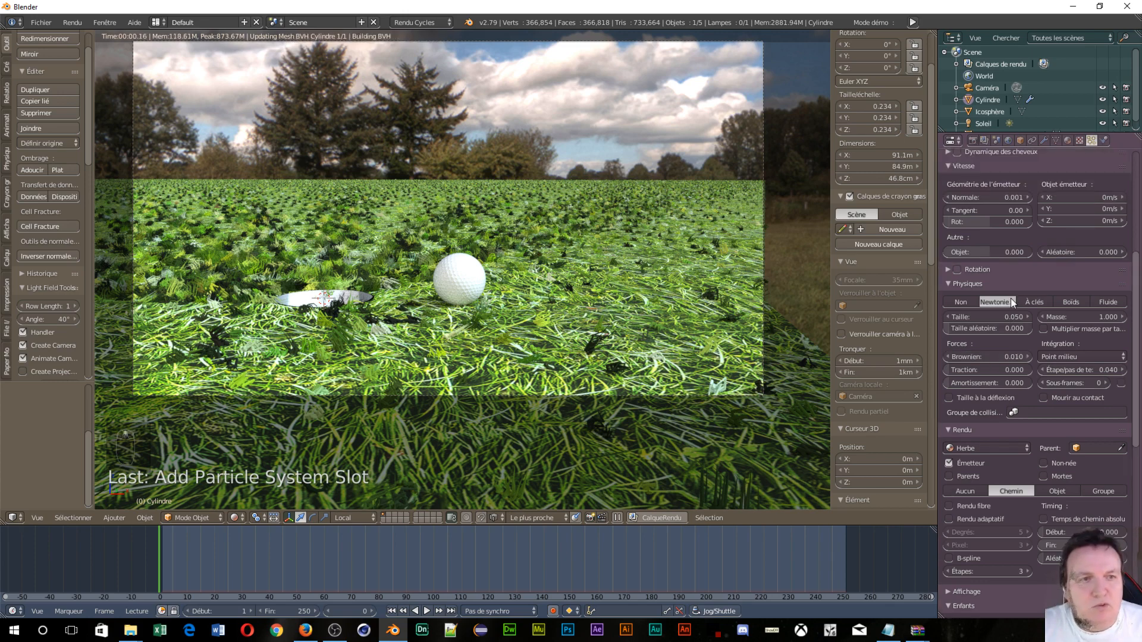
scroll(1011, 298, "up", 4)
scroll(1071, 256, "up", 5)
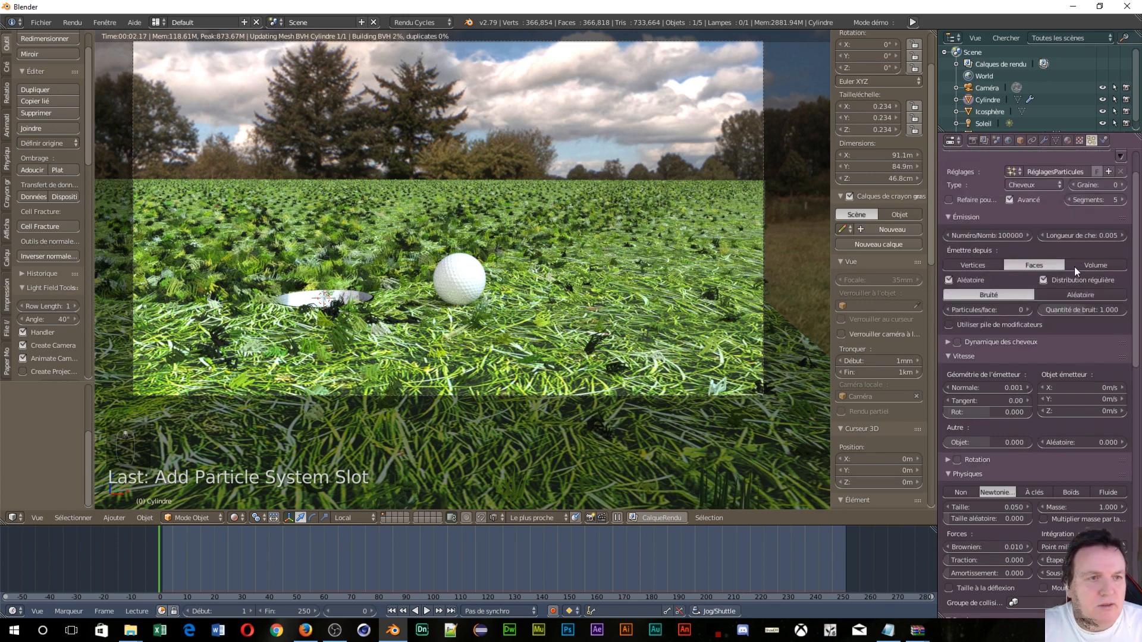
left_click(1091, 262)
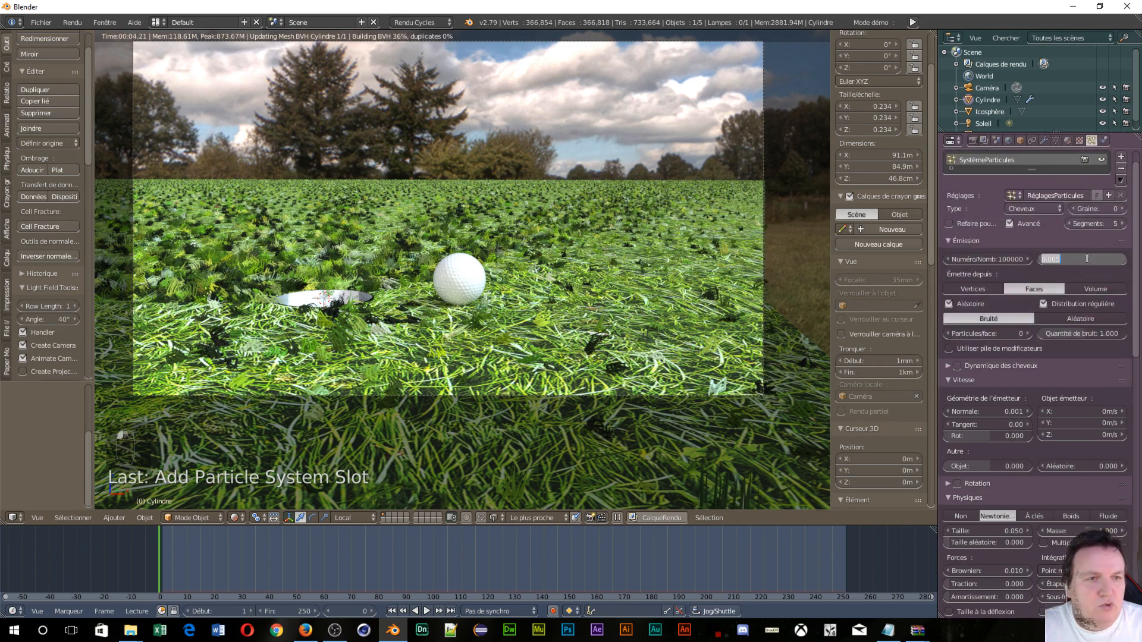
type(".0")
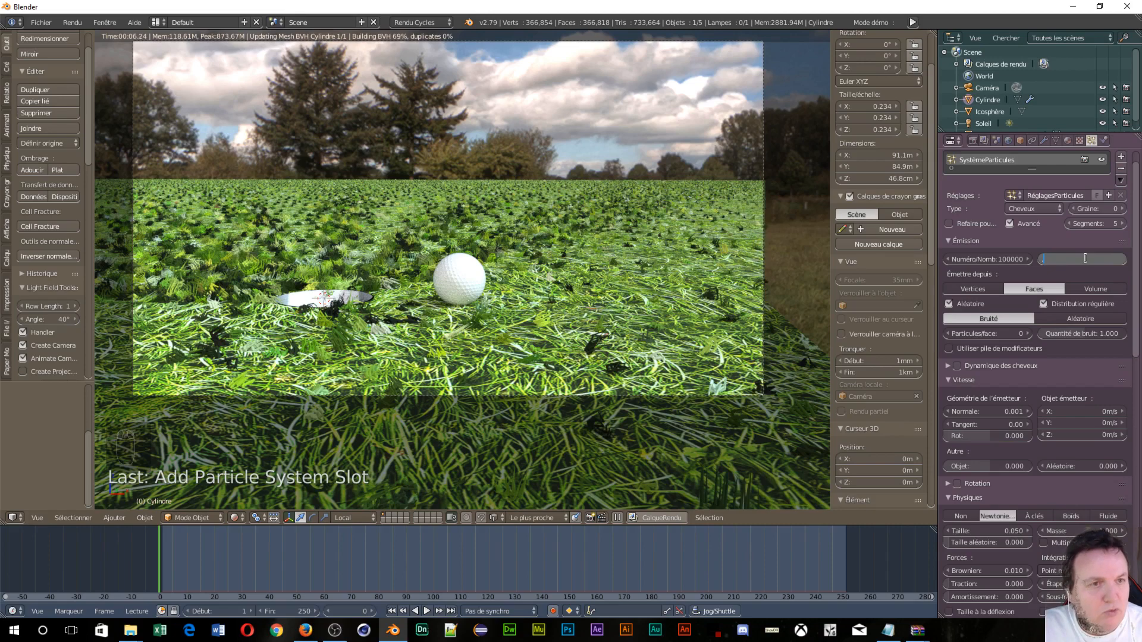
type("0")
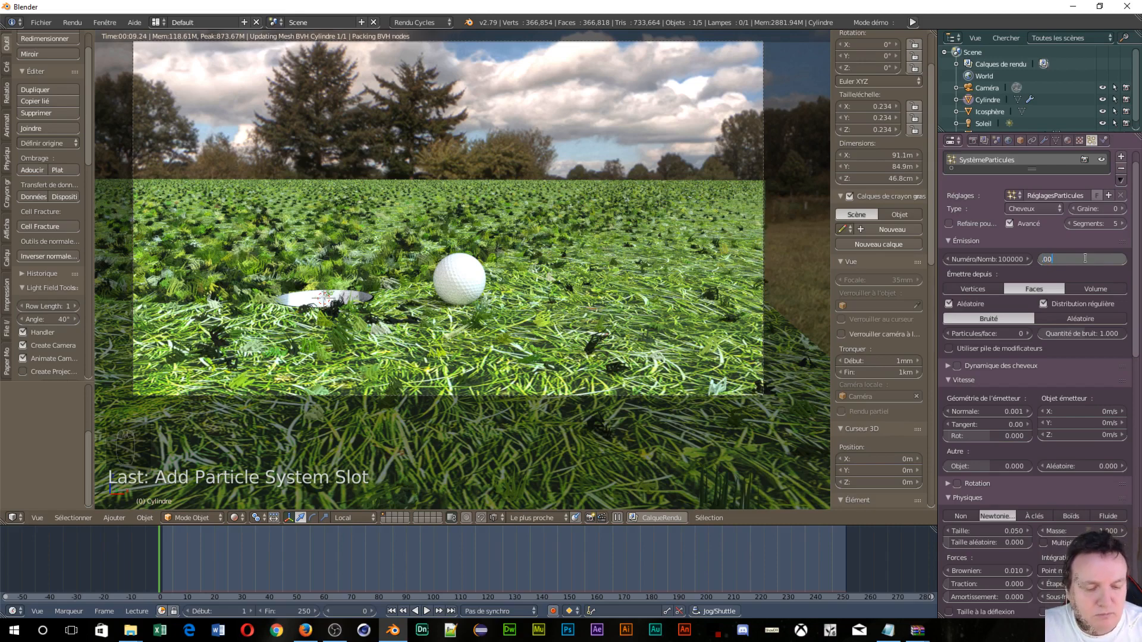
type("8")
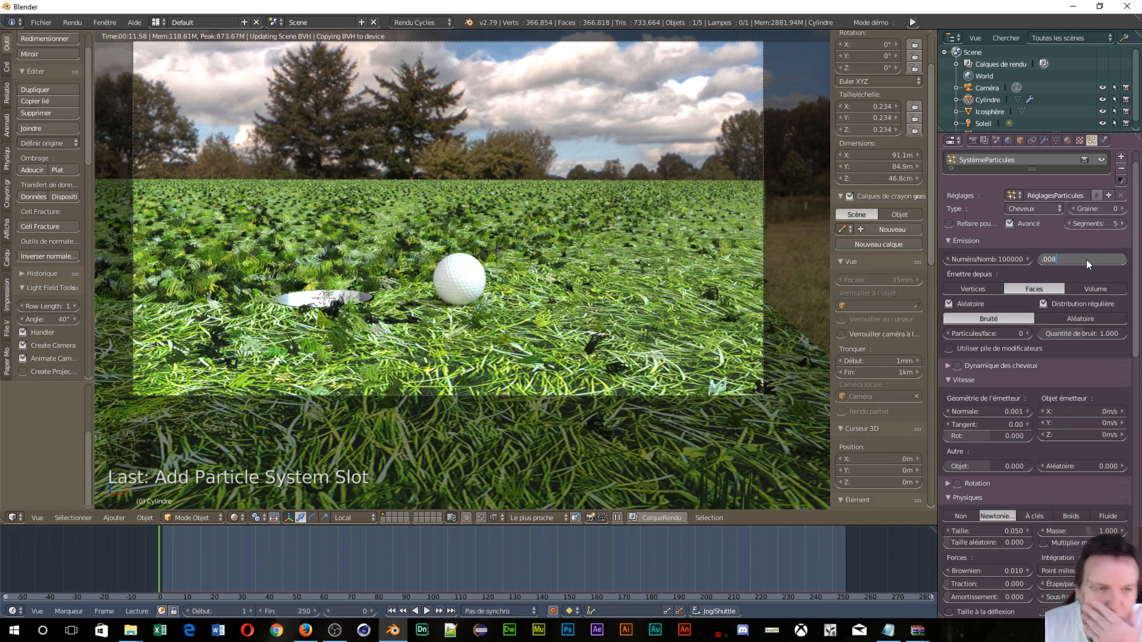
key("Return")
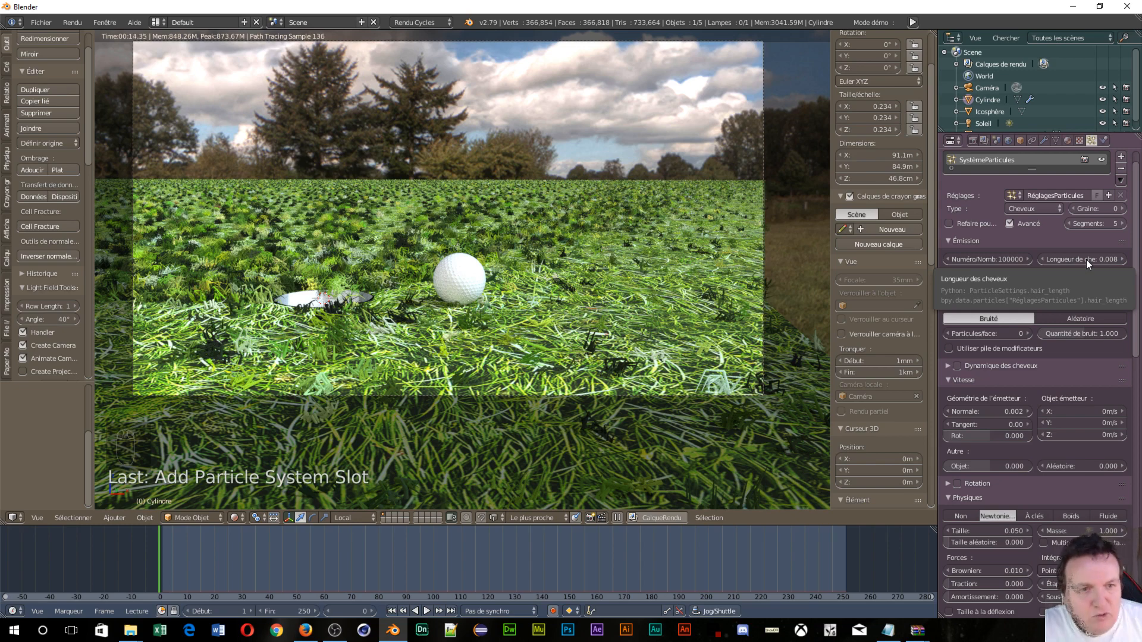
In the grass particle physics, raise the particle size to 0.660 and set the Brownian force to 0.005
scroll(965, 474, "down", 3)
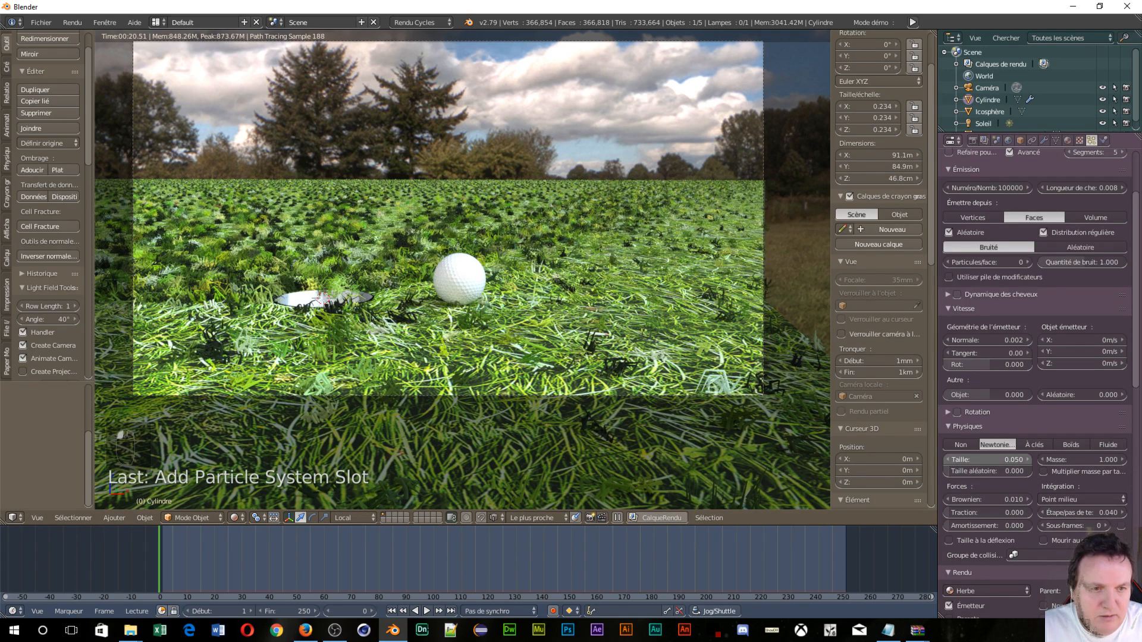
left_click_drag(953, 461, 1008, 498)
left_click(1004, 501)
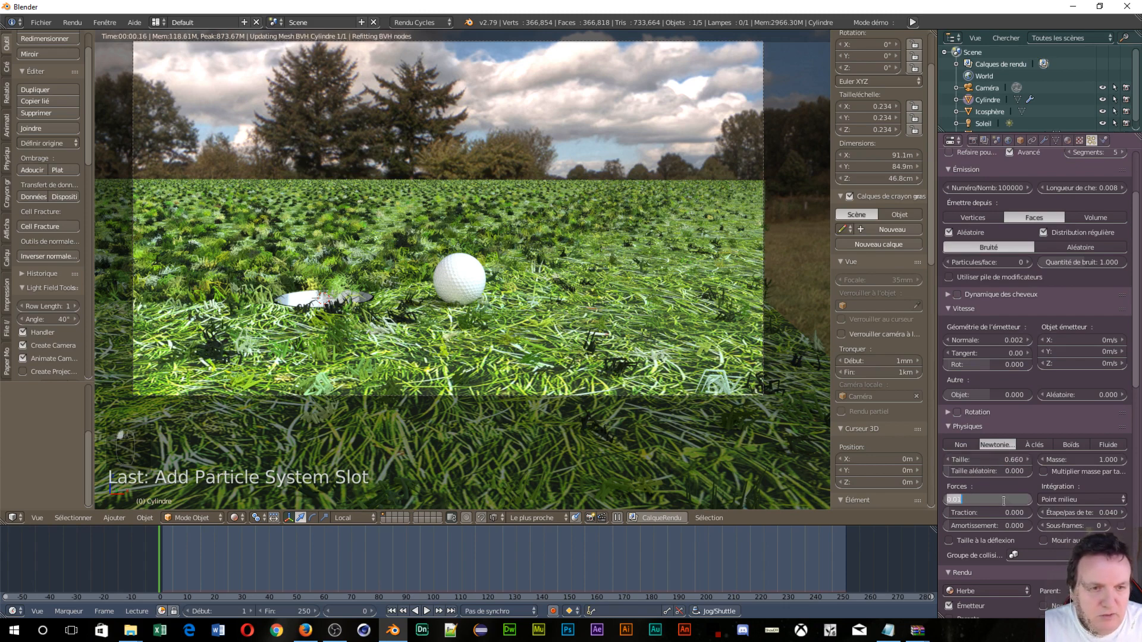
type(".00")
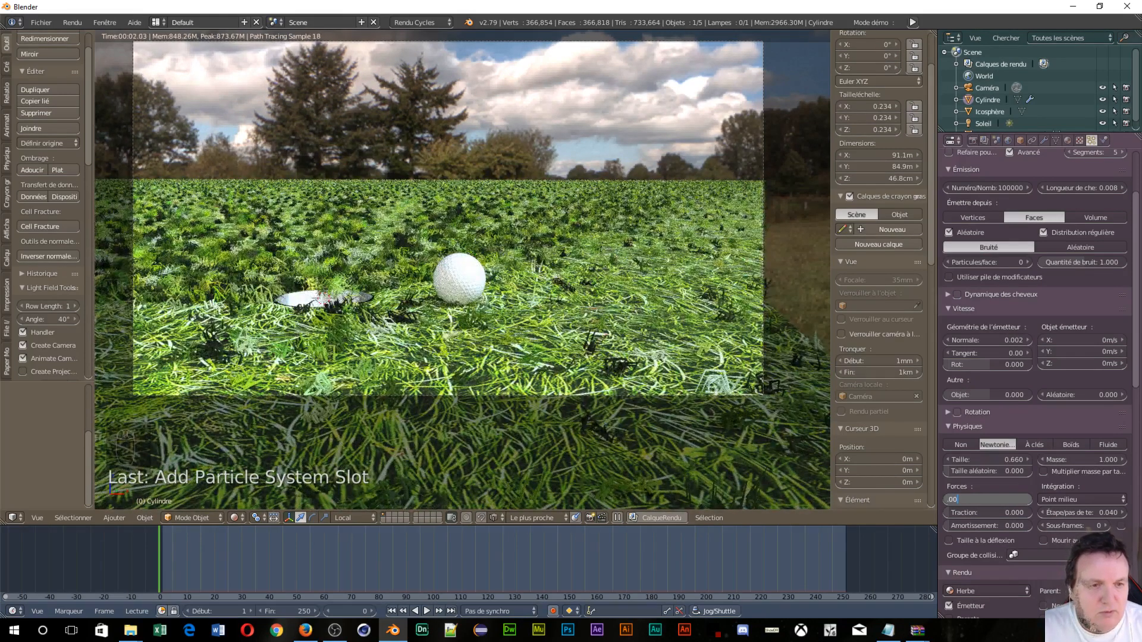
type("5")
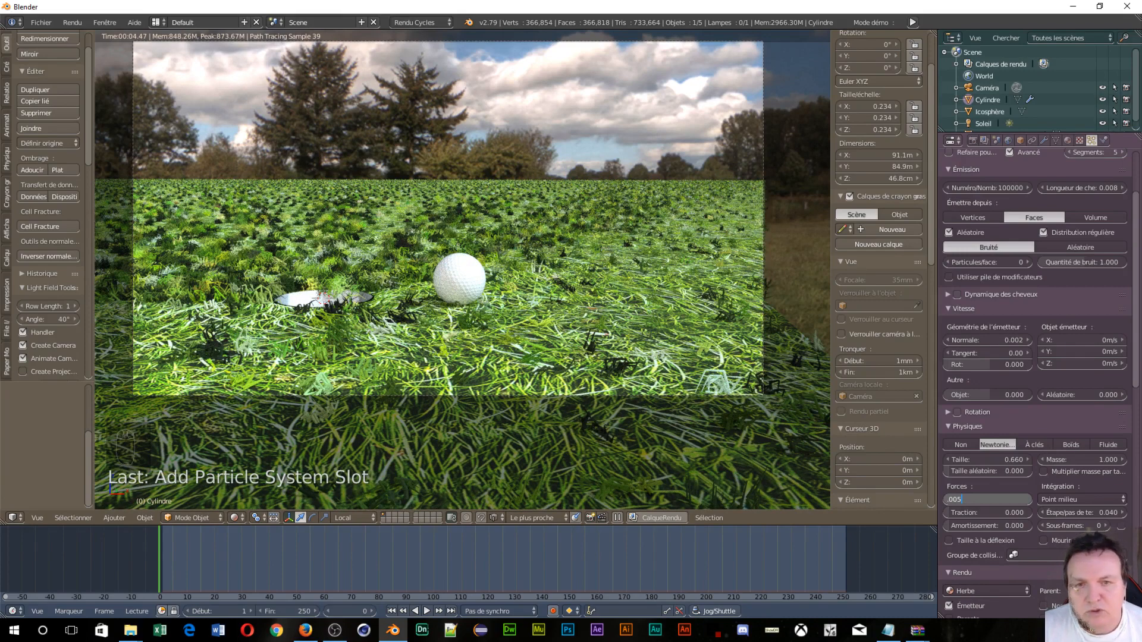
key("Return")
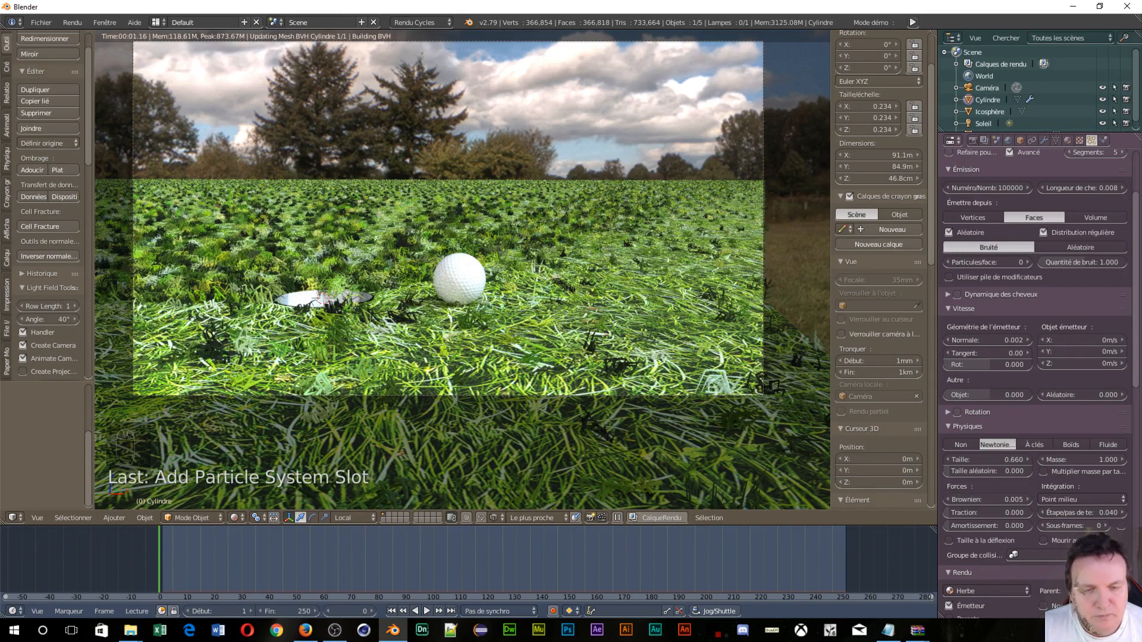
Lower the uniform roughness of the grass's child hairs to 0.167
scroll(990, 545, "down", 14)
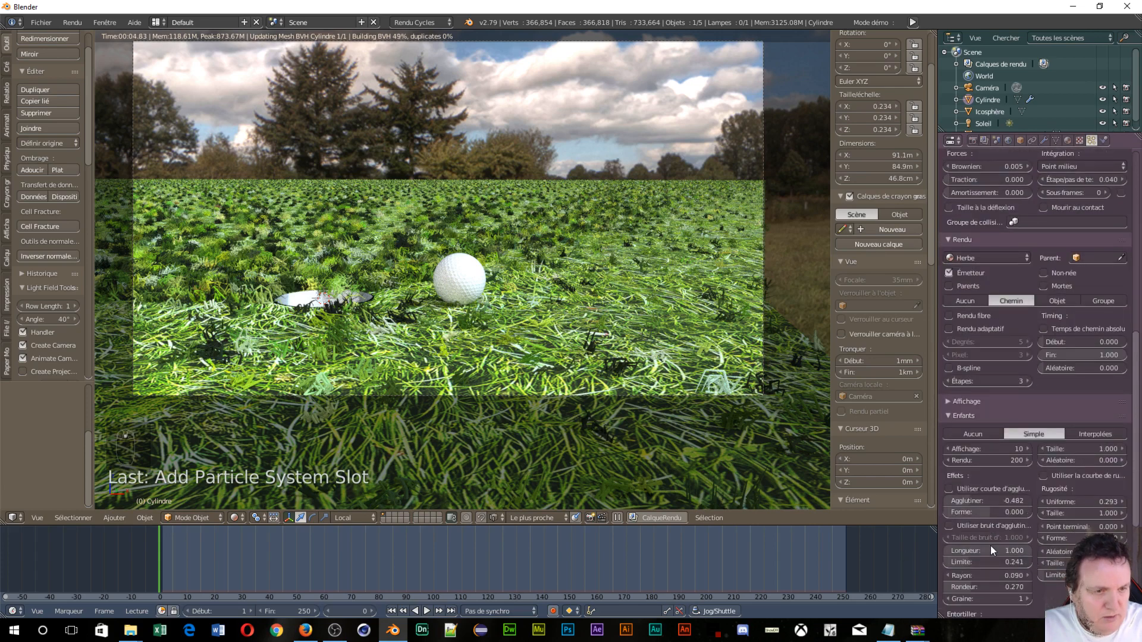
scroll(991, 545, "down", 2)
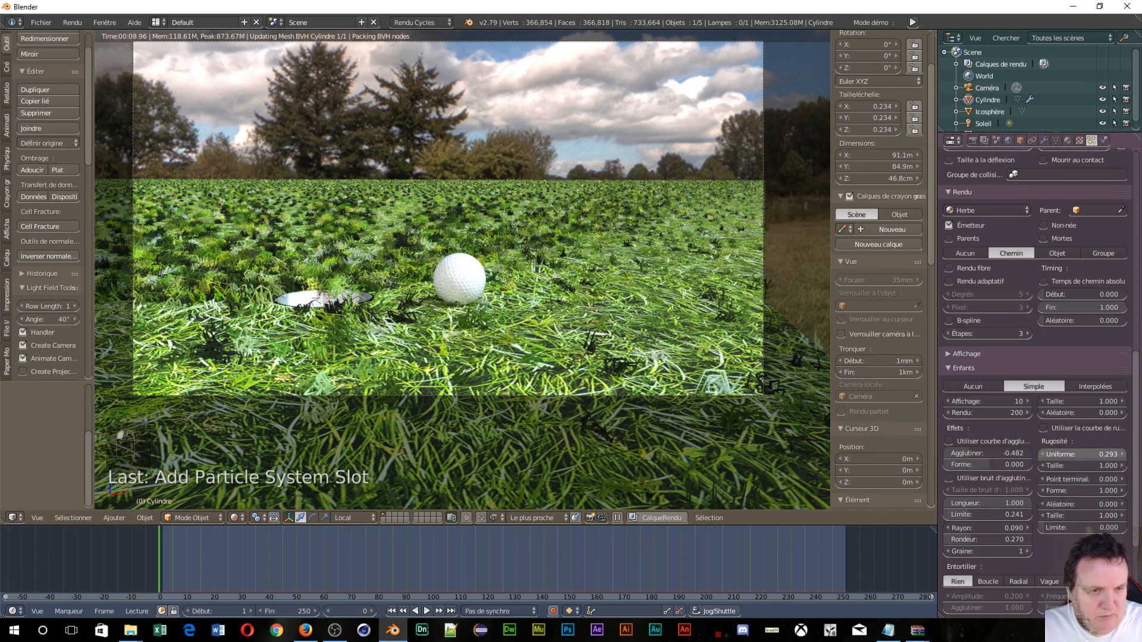
left_click_drag(1083, 455, 1044, 453)
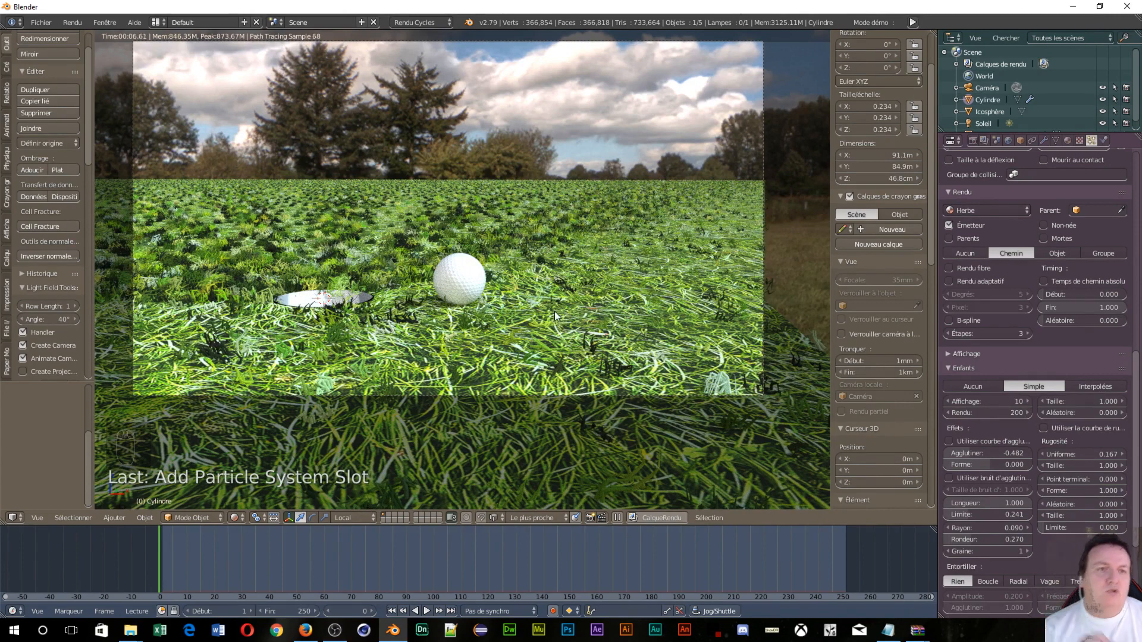
Start a full render of the golf scene with the new grass and cancel it
left_click(973, 141)
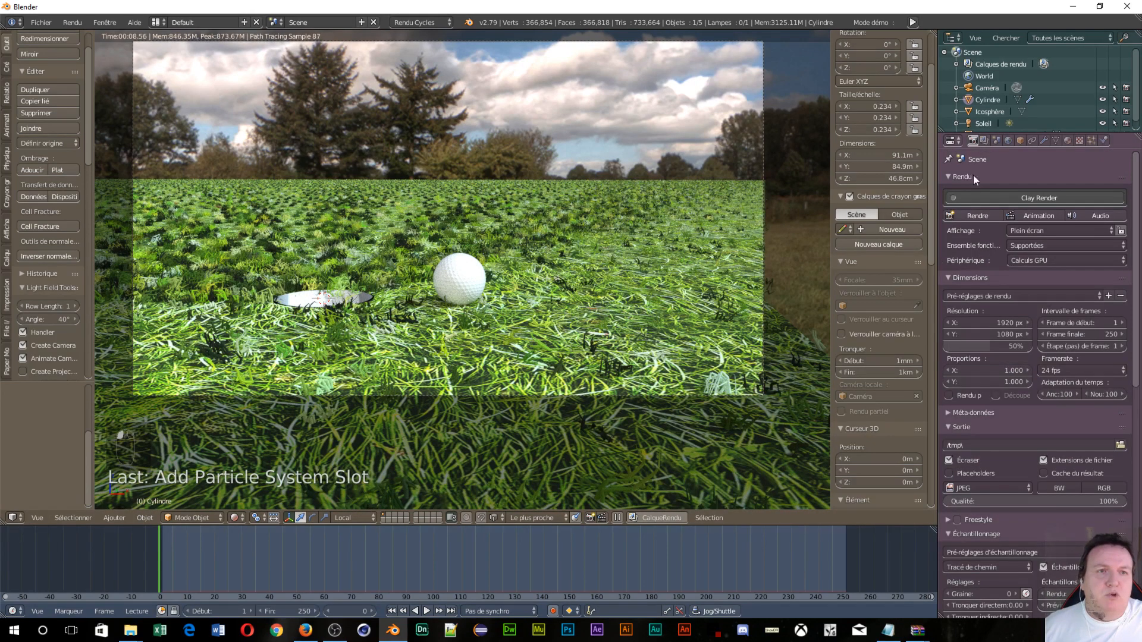
left_click(973, 215)
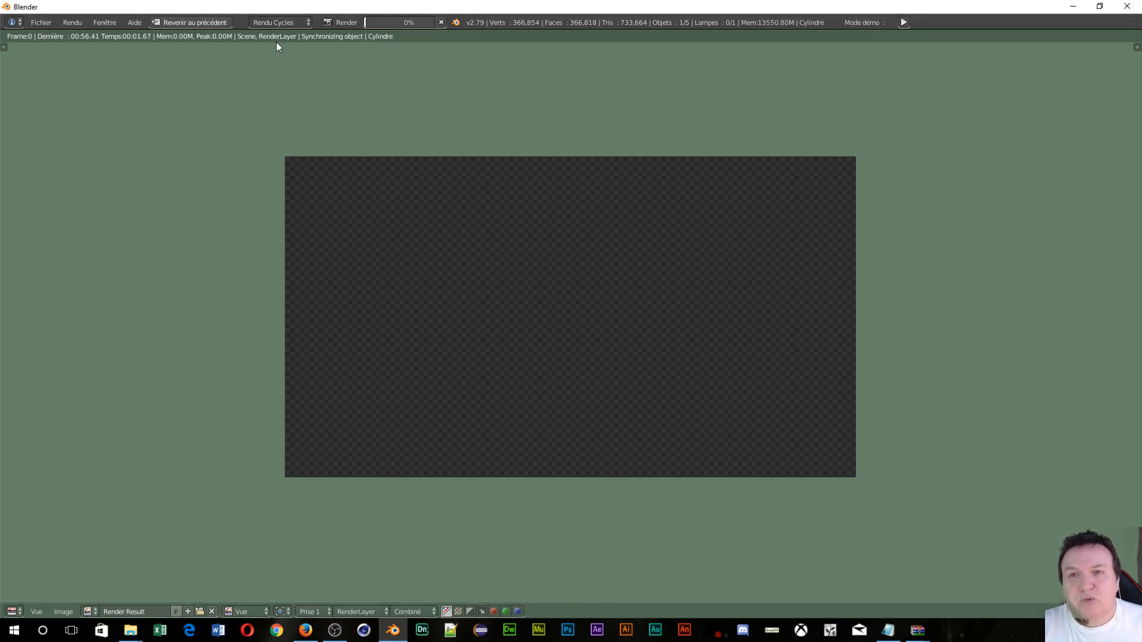
left_click(441, 22)
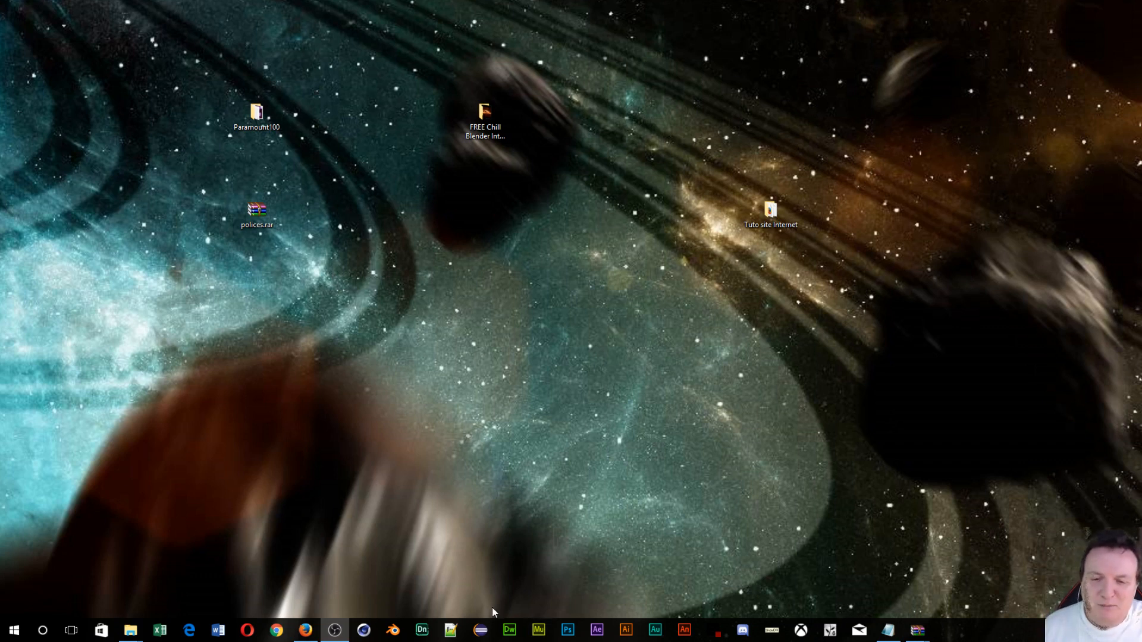
Relaunch Blender in a maximized window and recover the last session
left_click(390, 630)
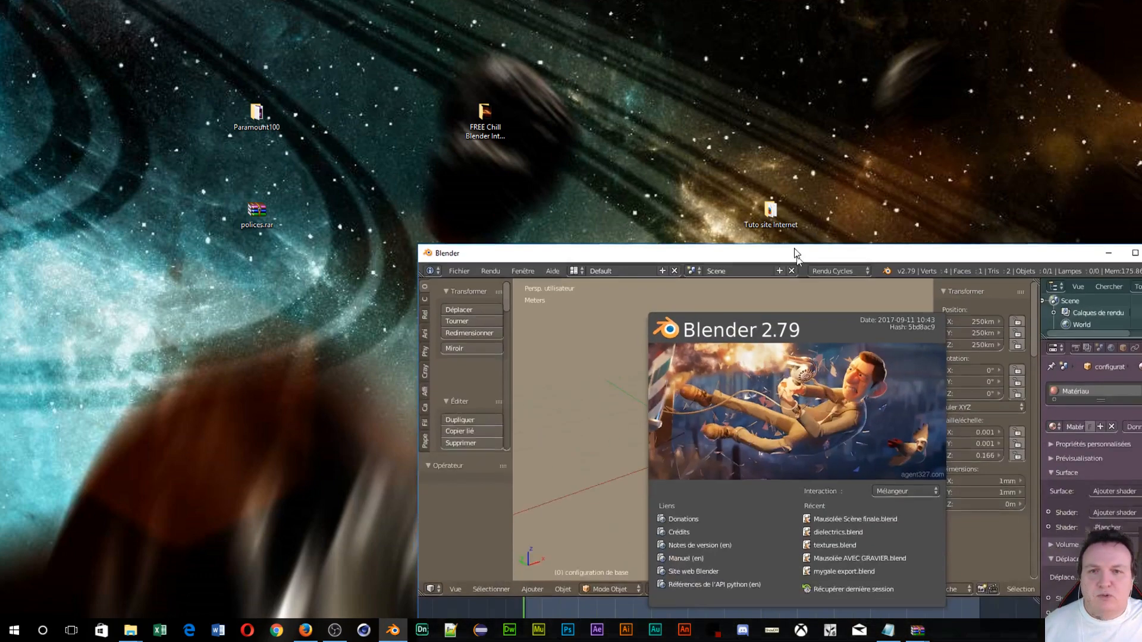
left_click_drag(793, 252, 605, 5)
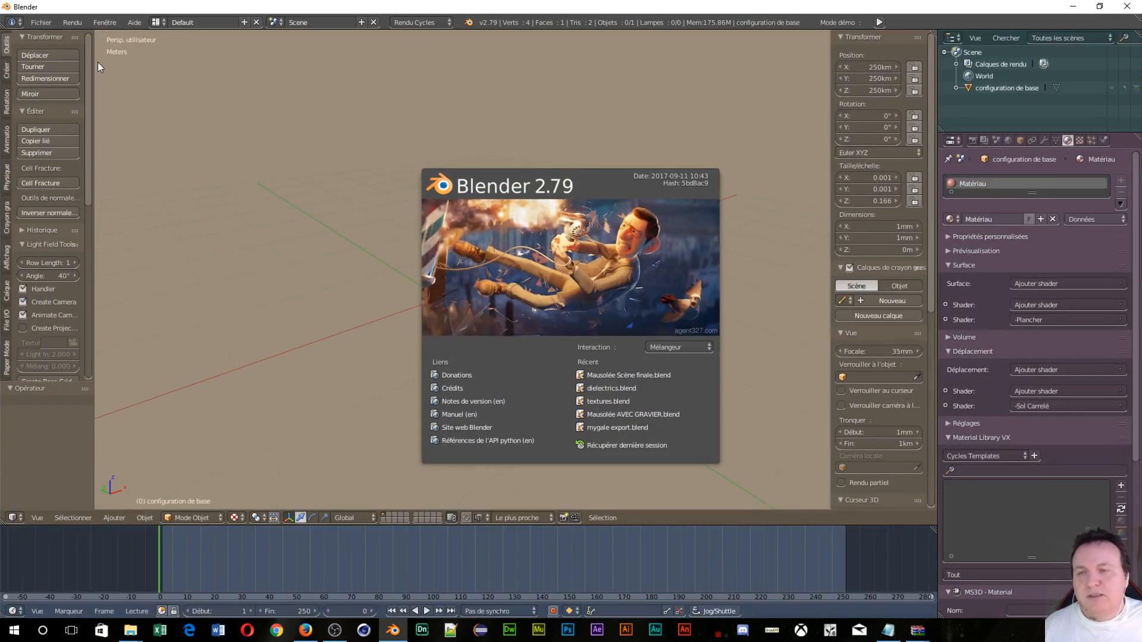
left_click(34, 23)
left_click(38, 25)
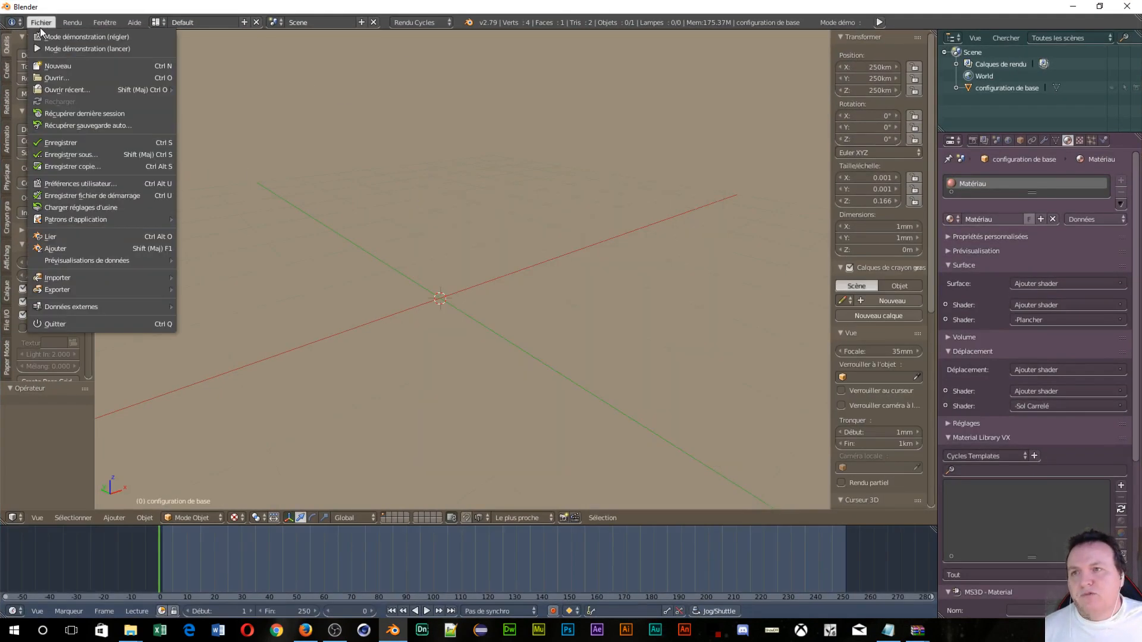
left_click(74, 113)
left_click(74, 113)
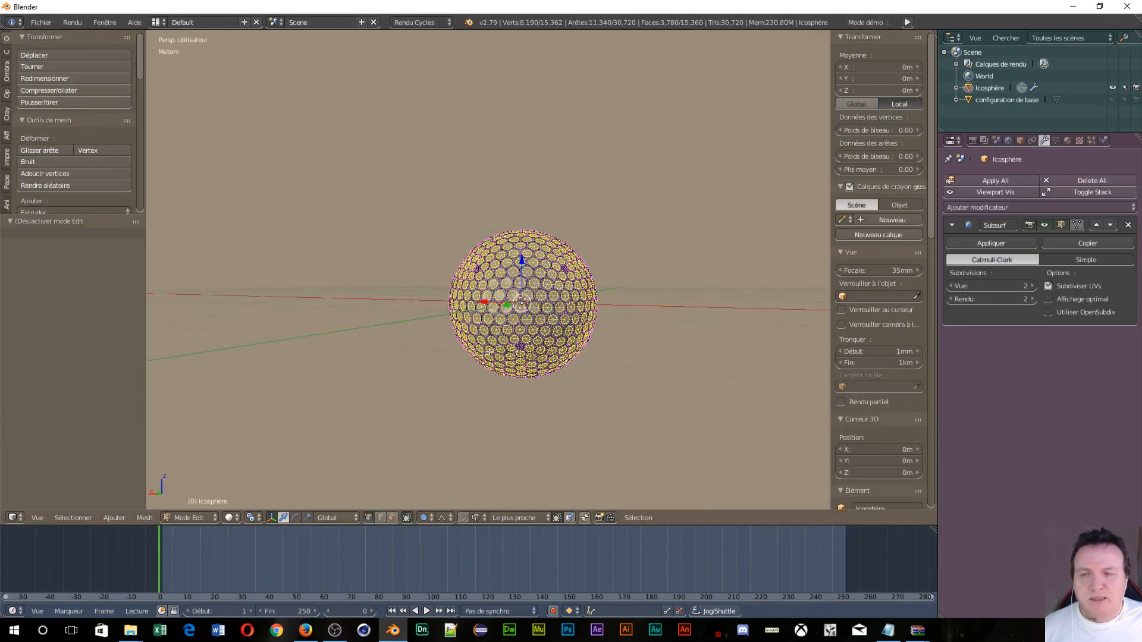
Try to recover the scene from the auto-saved file 82424.blend in the Temp folder
left_click(40, 24)
left_click(73, 124)
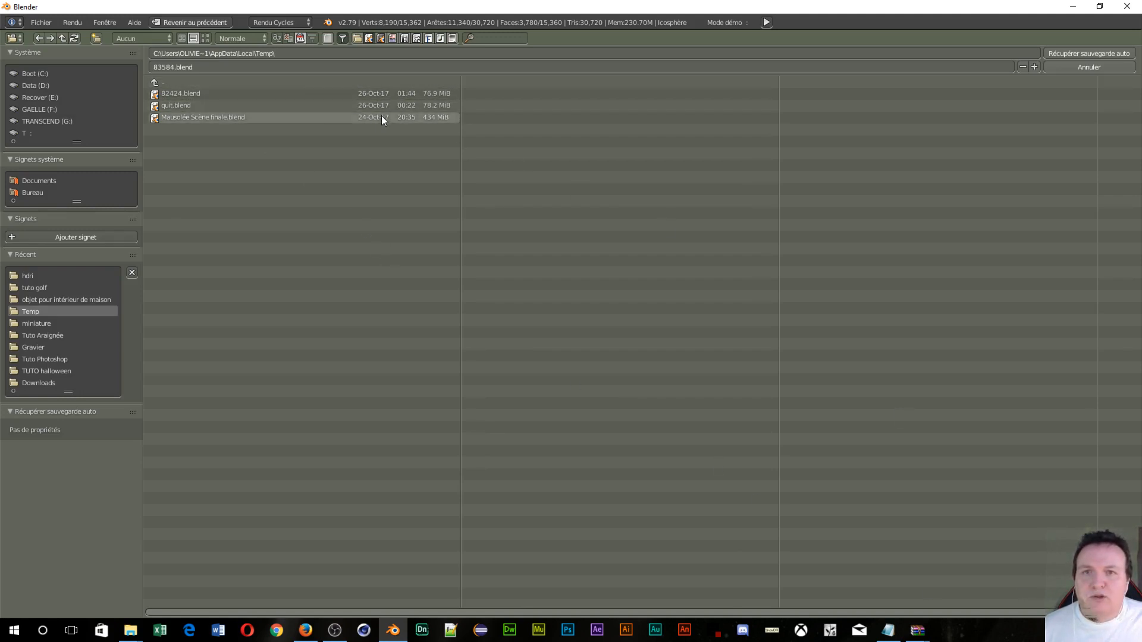
left_click(169, 93)
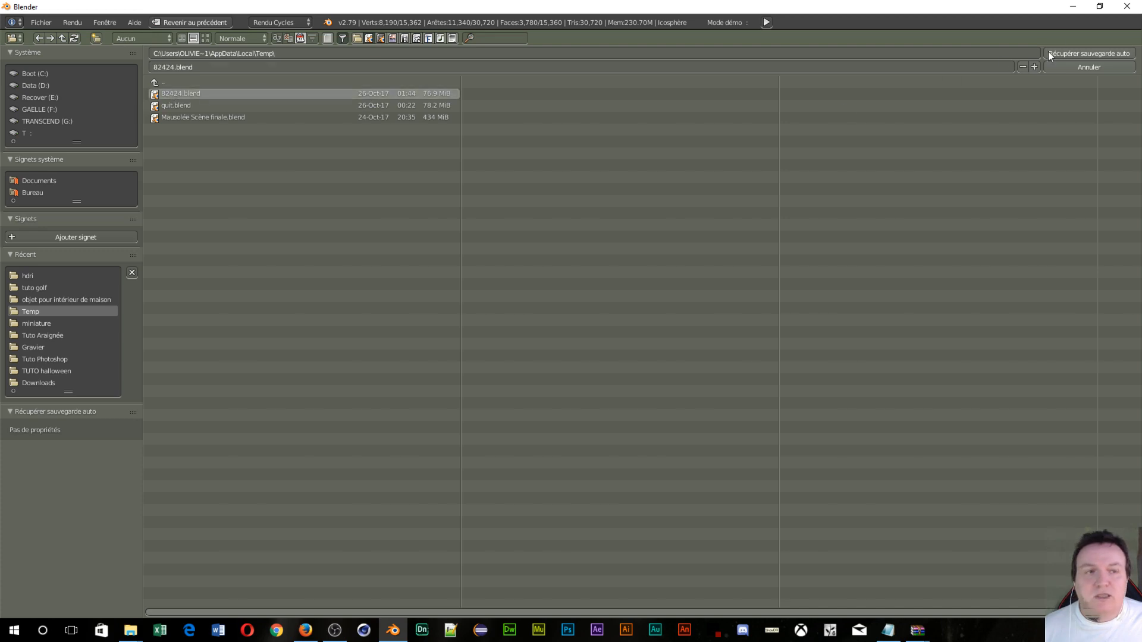
left_click(1083, 54)
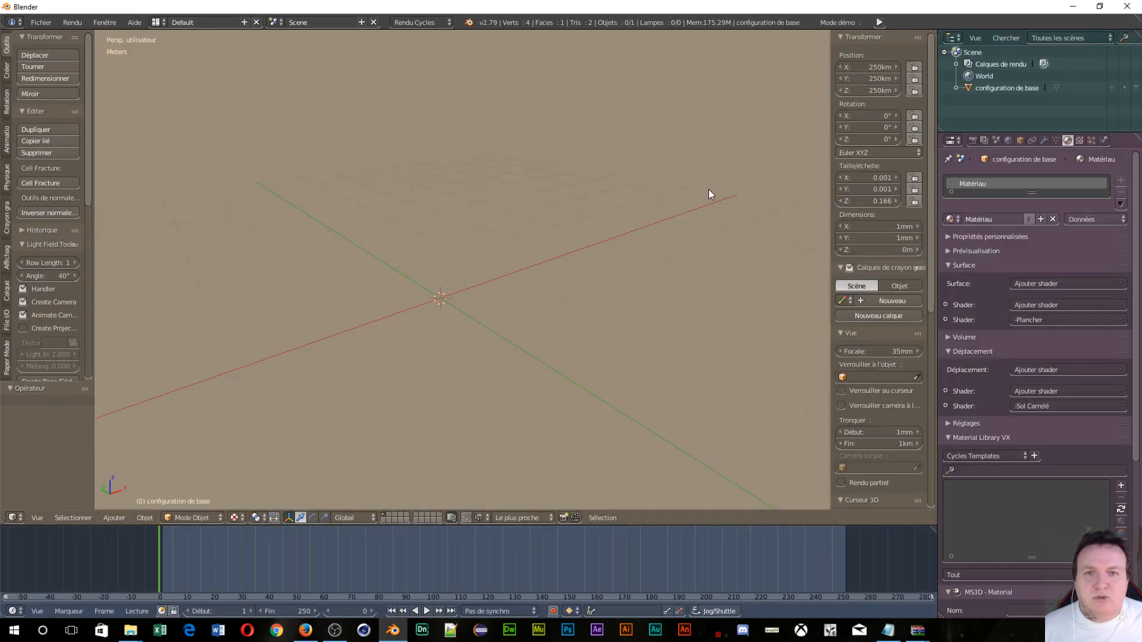
Recover the last session and inspect the recovered icosphere golf ball from farther away
left_click(43, 22)
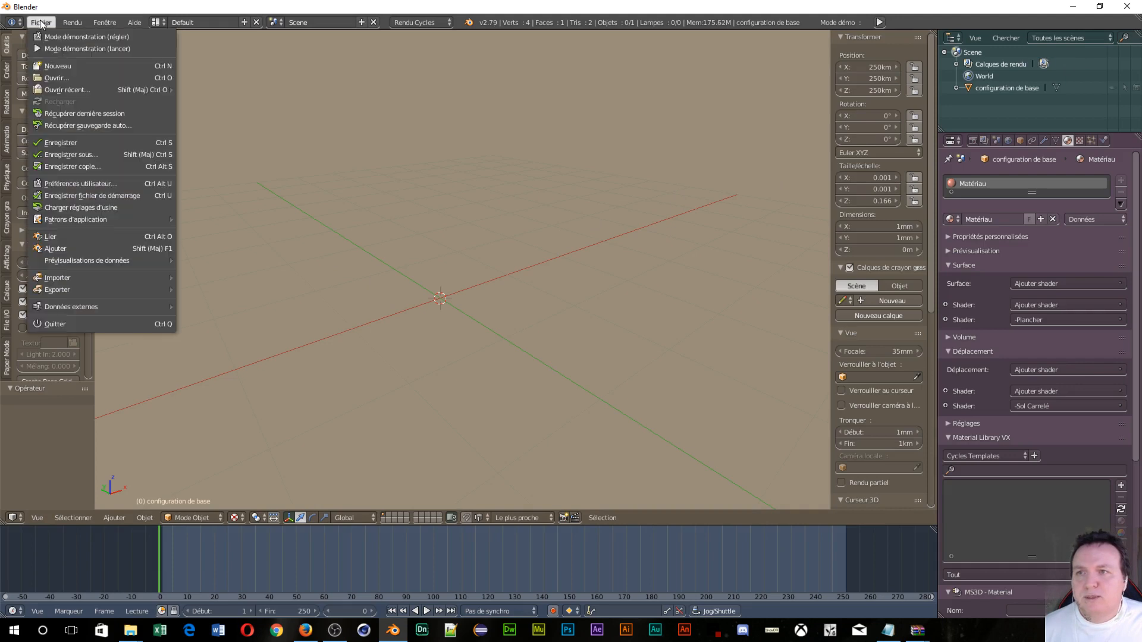
left_click(63, 113)
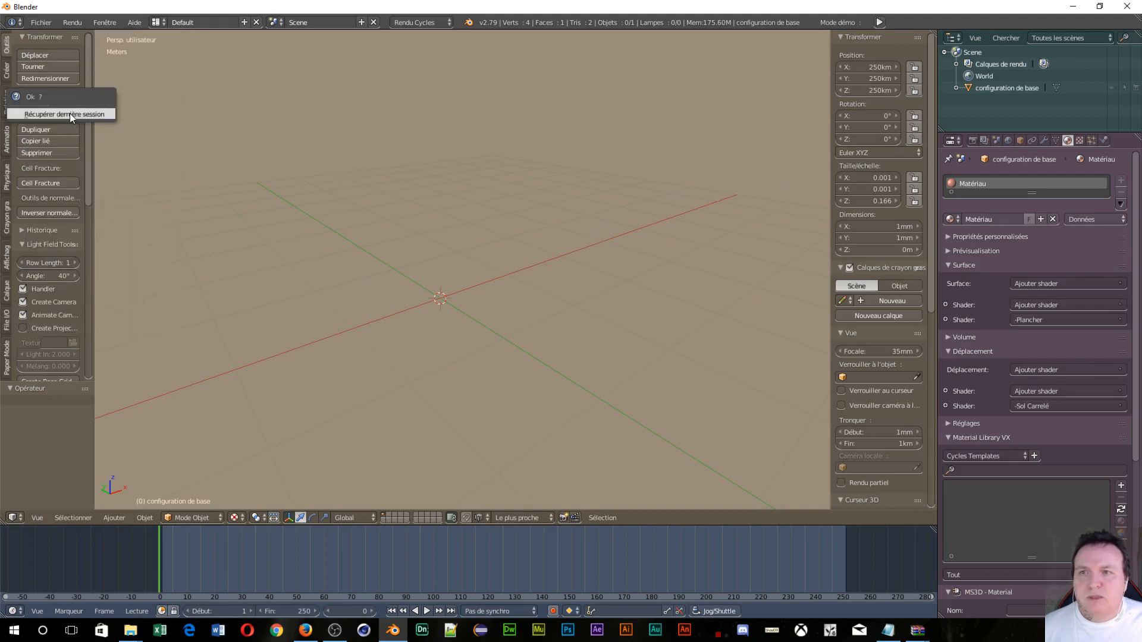
left_click(70, 114)
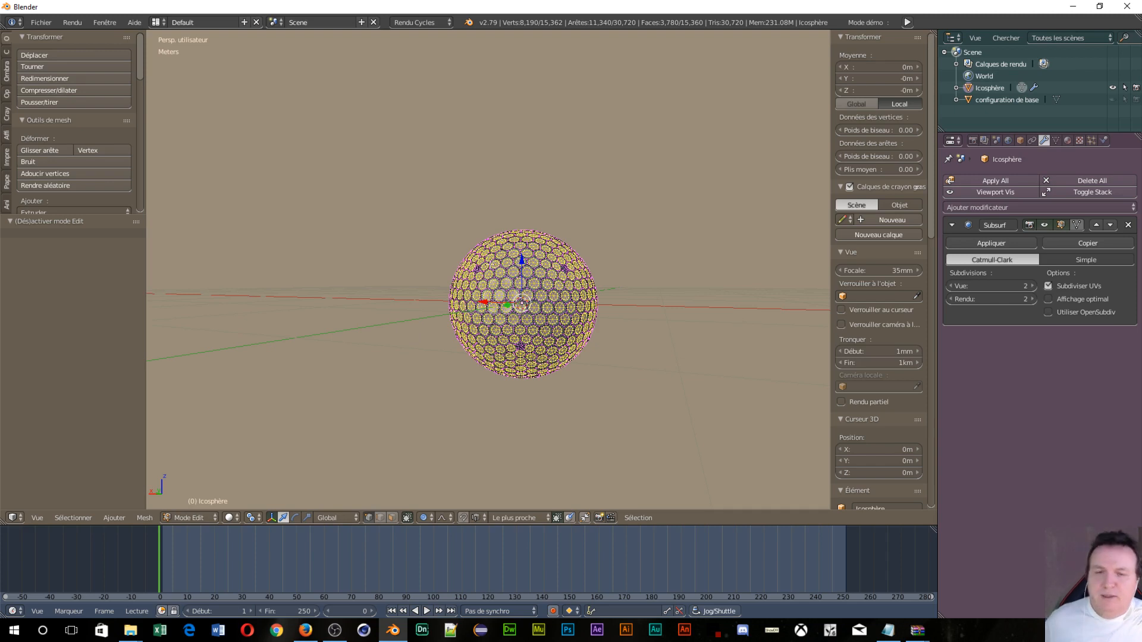
scroll(549, 341, "down", 2)
scroll(548, 328, "down", 2)
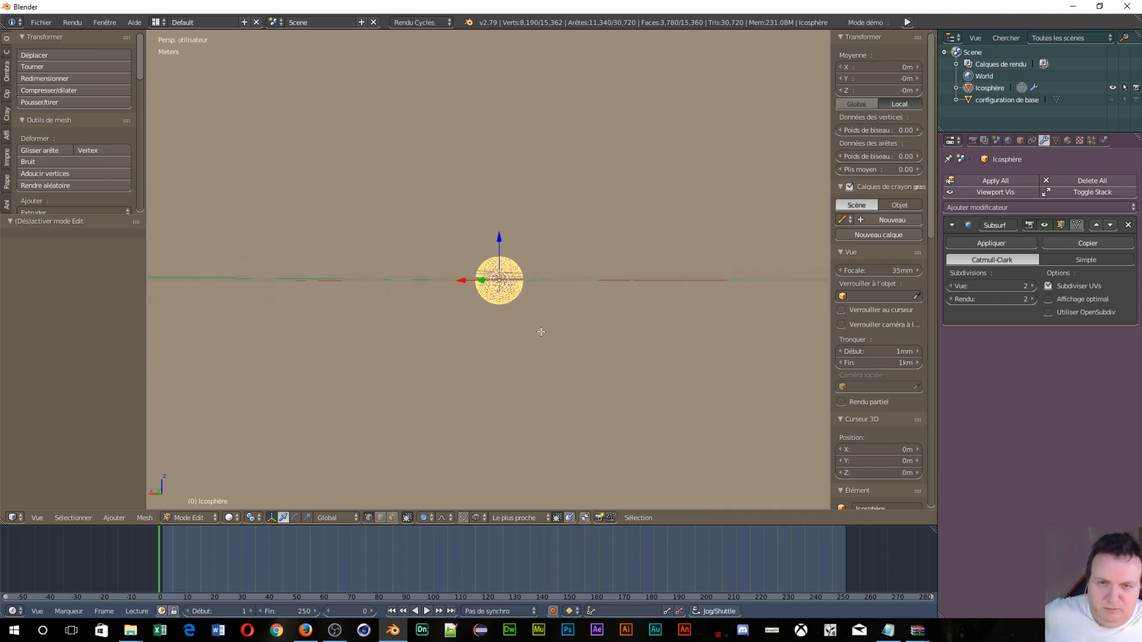
middle_click_drag(541, 331, 442, 311)
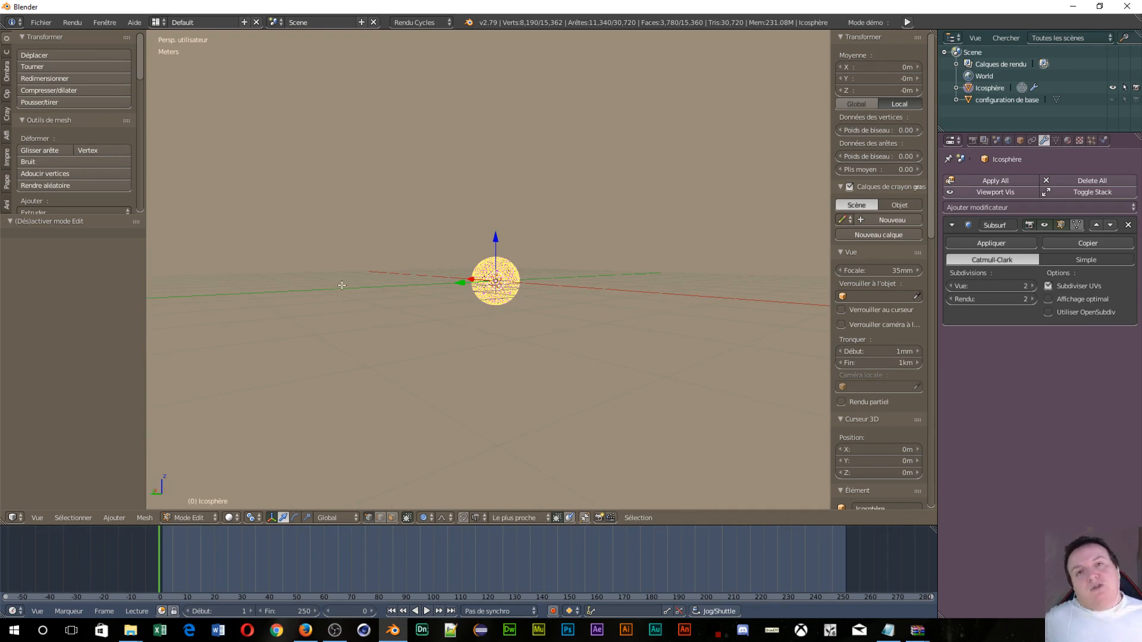